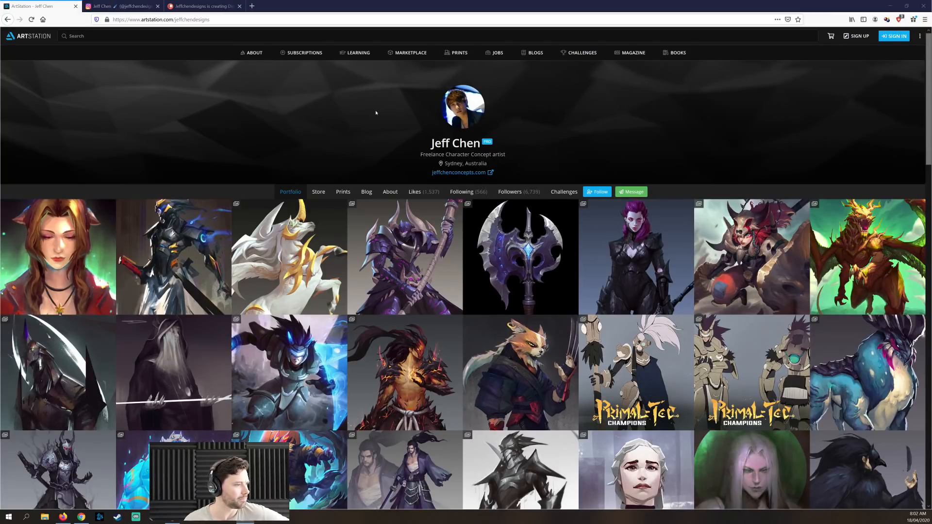
Open the Primal-Tec Sniper artwork from the artist's portfolio in a new tab and switch to it.
scroll(396, 114, "down", 1)
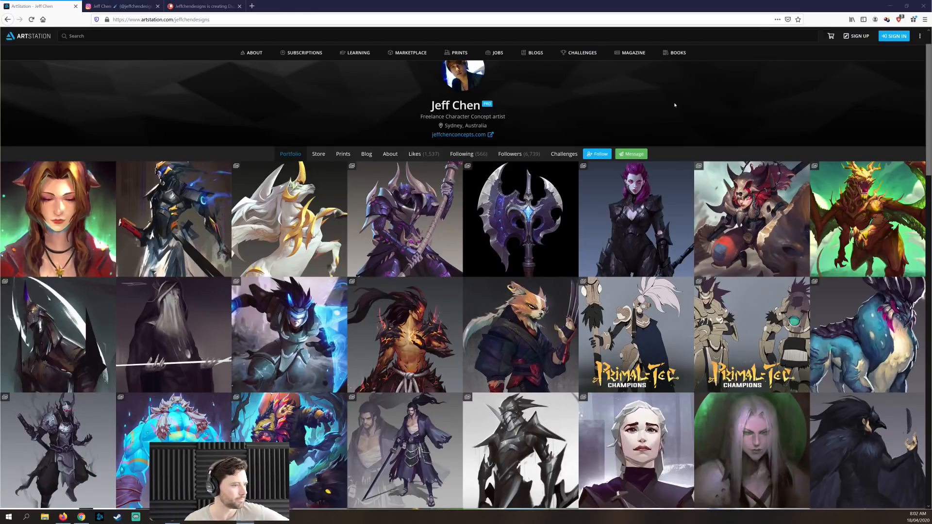
scroll(700, 84, "down", 1)
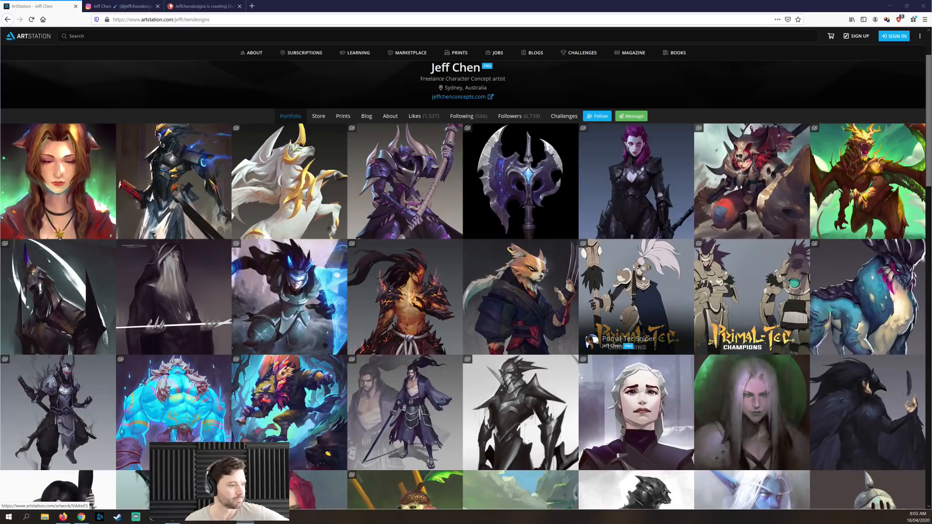
right_click(645, 277)
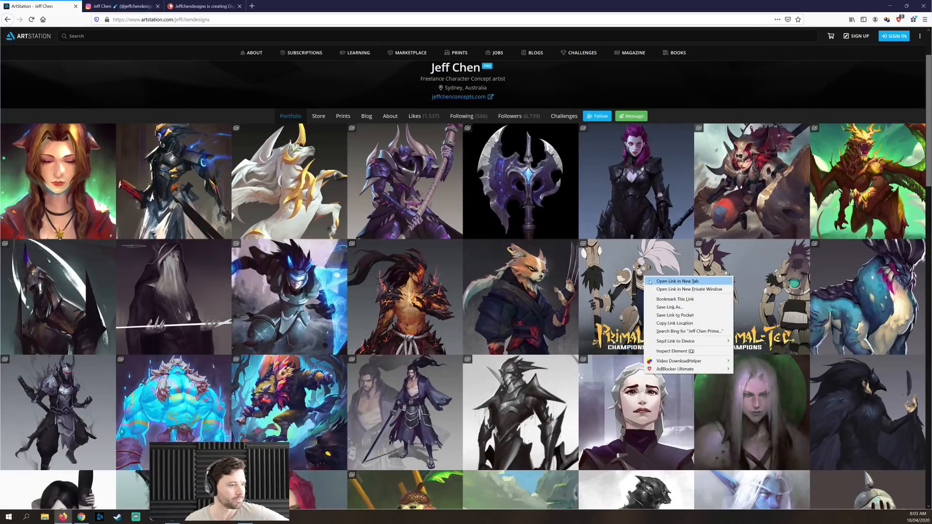
left_click(650, 282)
left_click(139, 7)
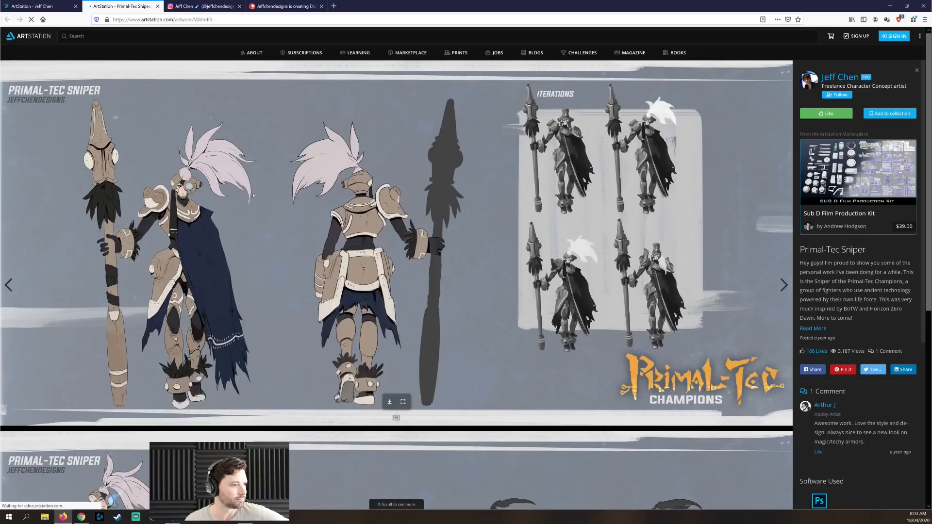
Examine the Primal-Tec Sniper sheets, including the character views, iterations and the Primal Lunge and Giga Shot Cannon poses.
scroll(268, 217, "down", 4)
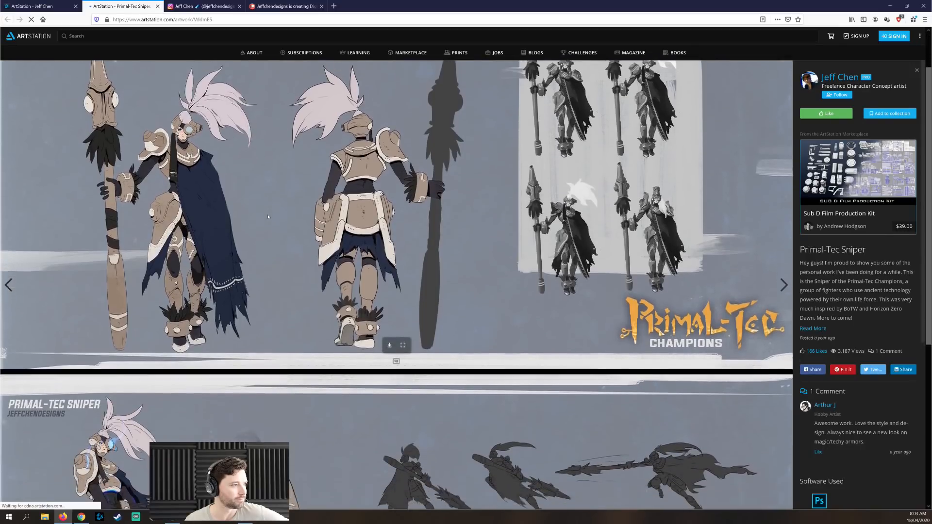
scroll(268, 217, "down", 2)
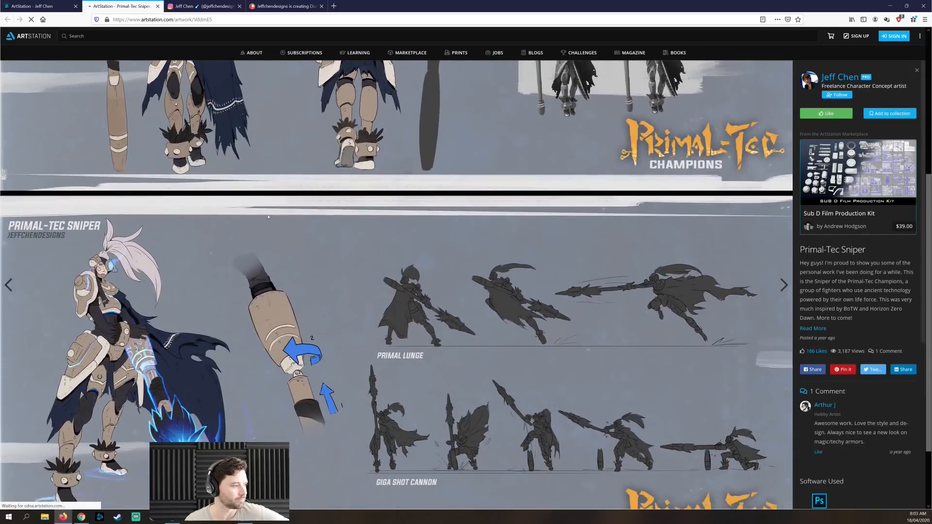
scroll(268, 217, "down", 1)
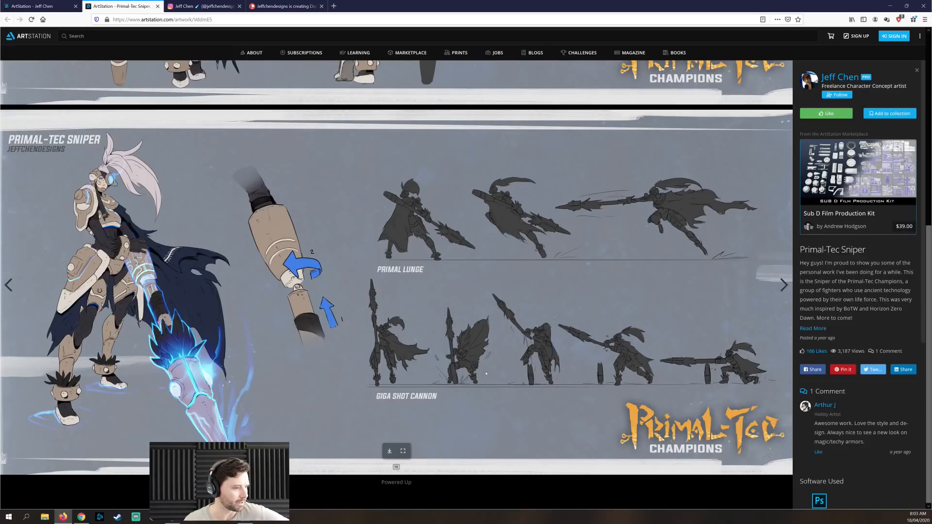
scroll(304, 307, "up", 3)
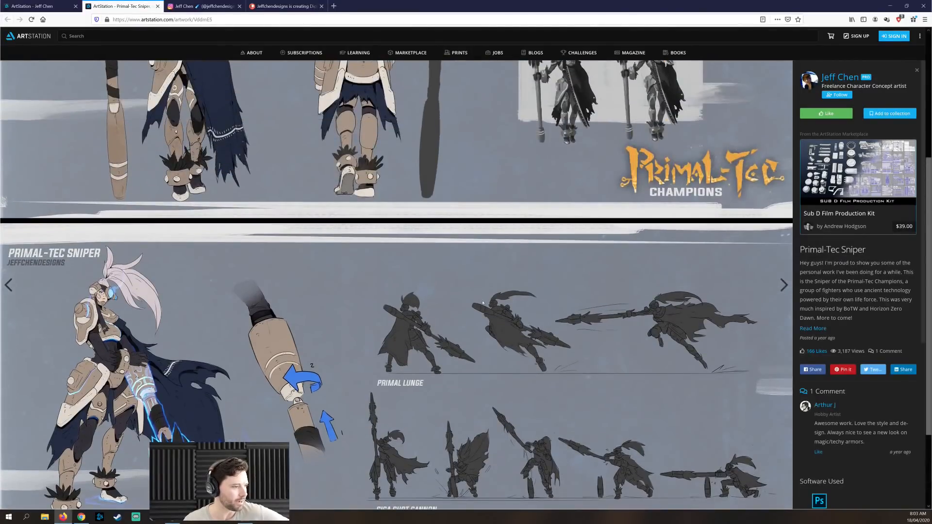
scroll(557, 307, "up", 5)
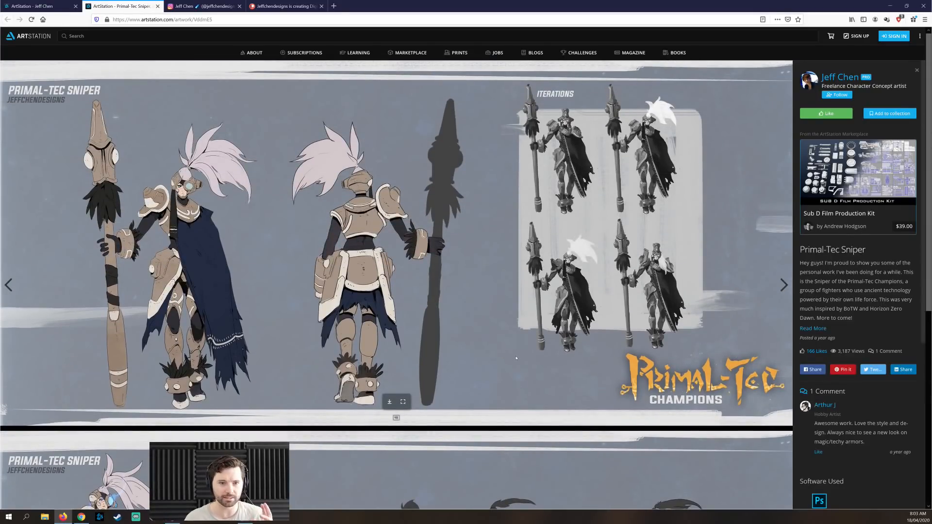
scroll(508, 362, "down", 4)
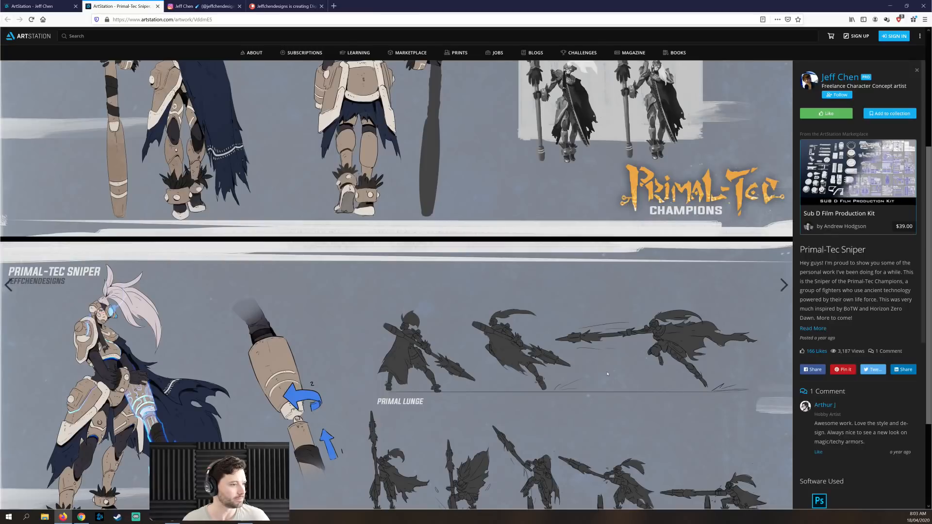
scroll(607, 374, "up", 4)
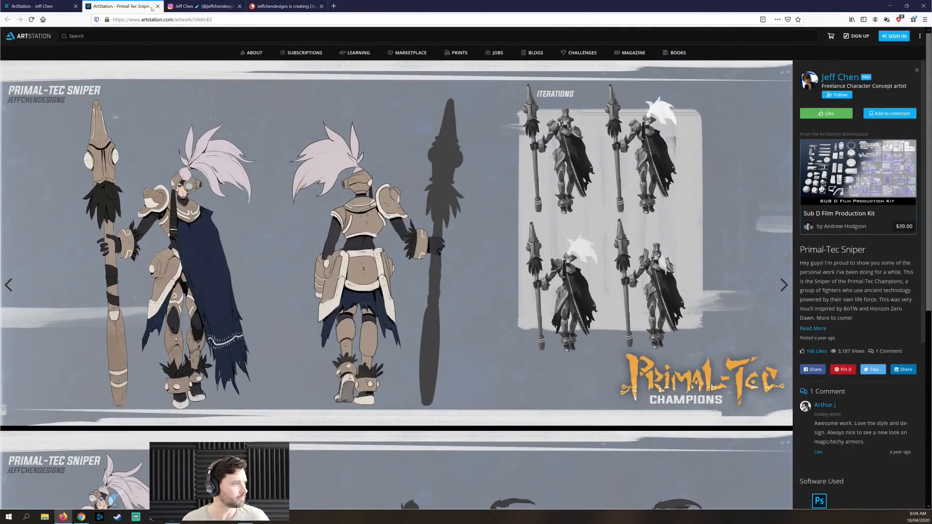
Open the Primal-Tec Guardian artwork from the portfolio in a new tab and look through its design and ability sheets.
left_click(44, 6)
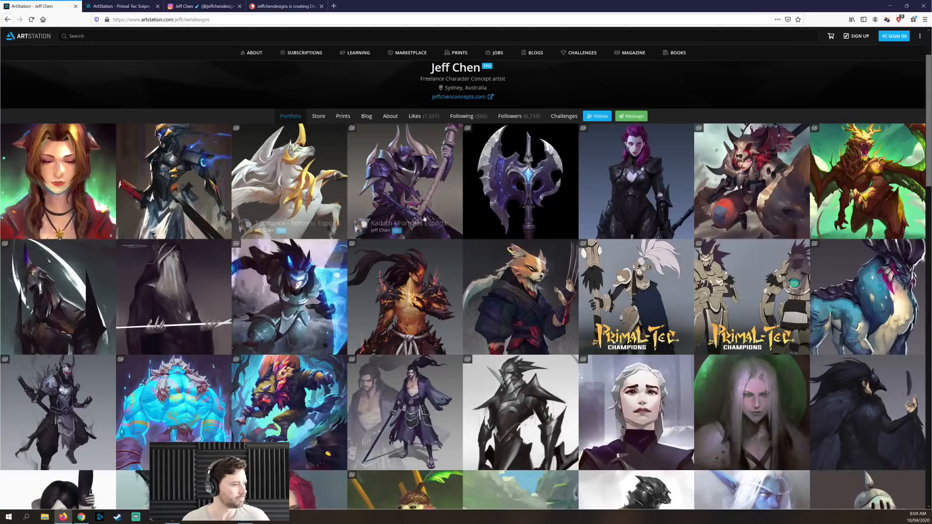
right_click(746, 256)
left_click(769, 259)
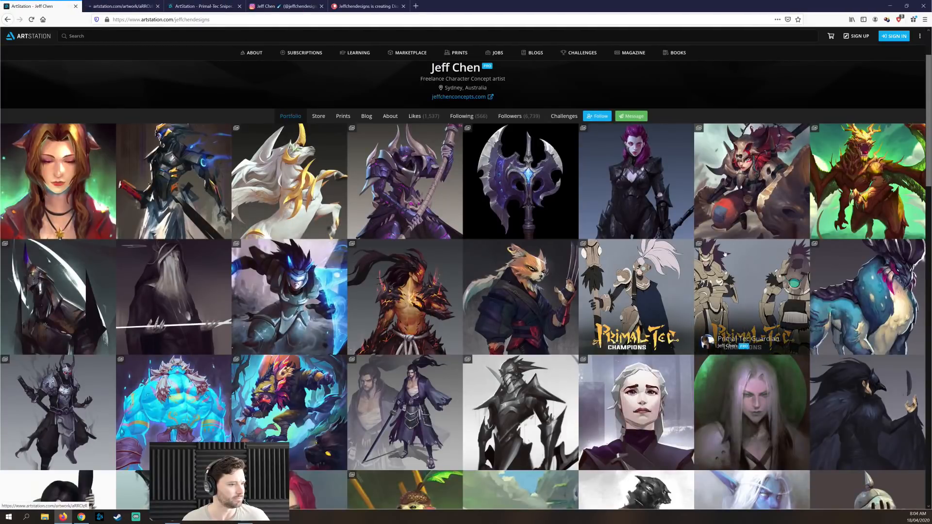
left_click(121, 6)
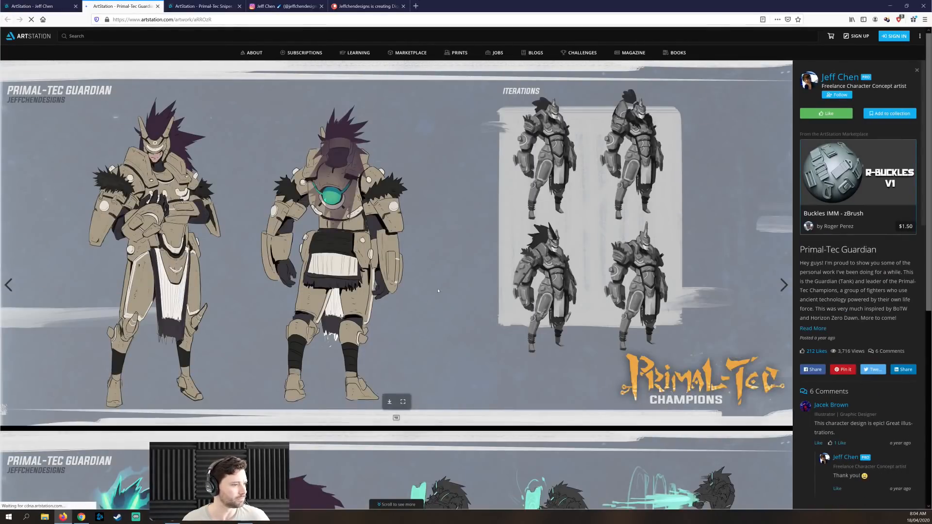
scroll(489, 281, "down", 2)
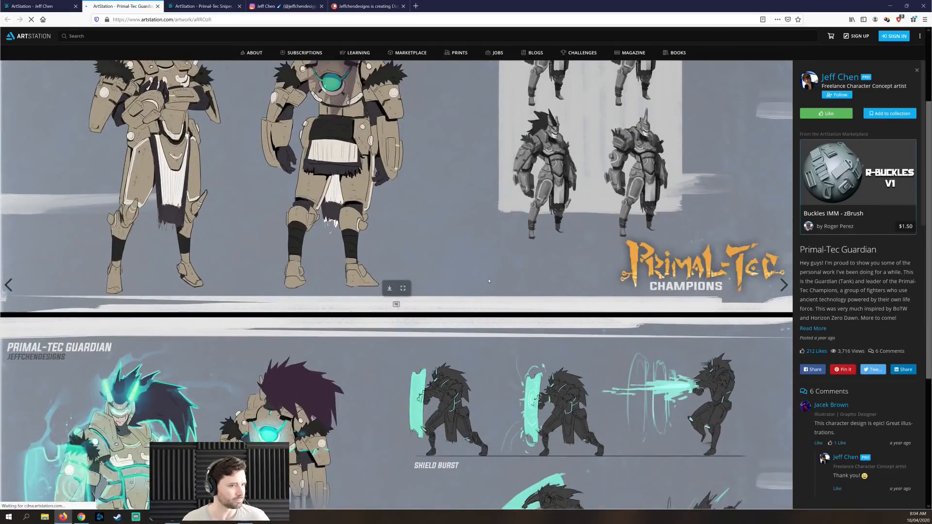
scroll(489, 281, "down", 4)
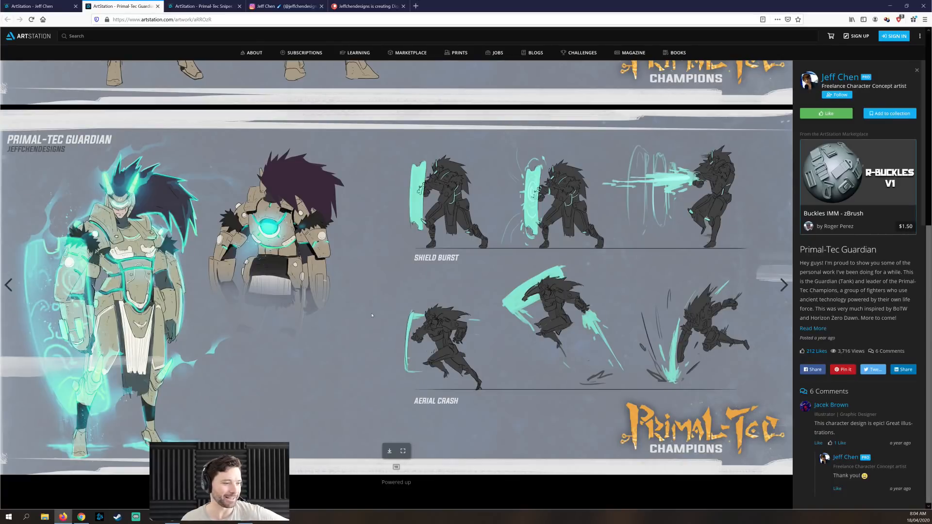
scroll(372, 315, "up", 6)
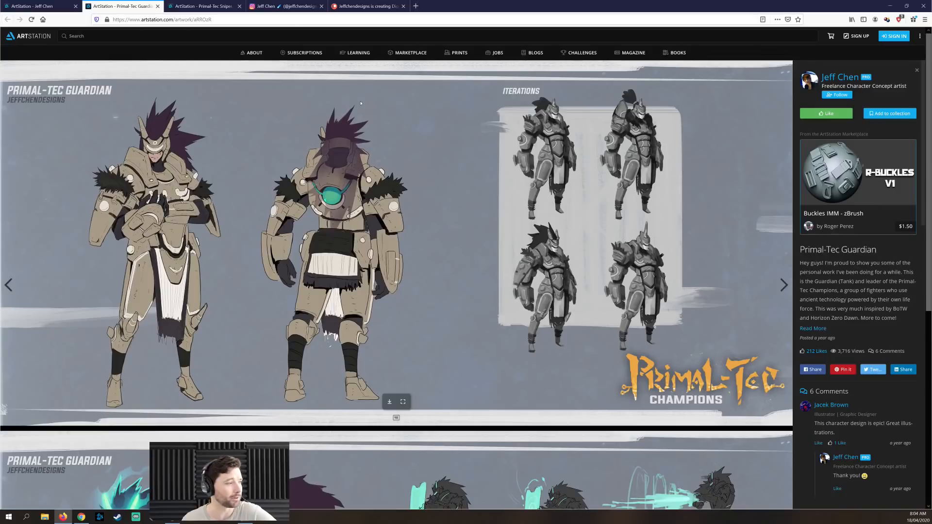
Return to the portfolio gallery, open the Sword Maiden artwork in a new tab and switch to it.
left_click(49, 7)
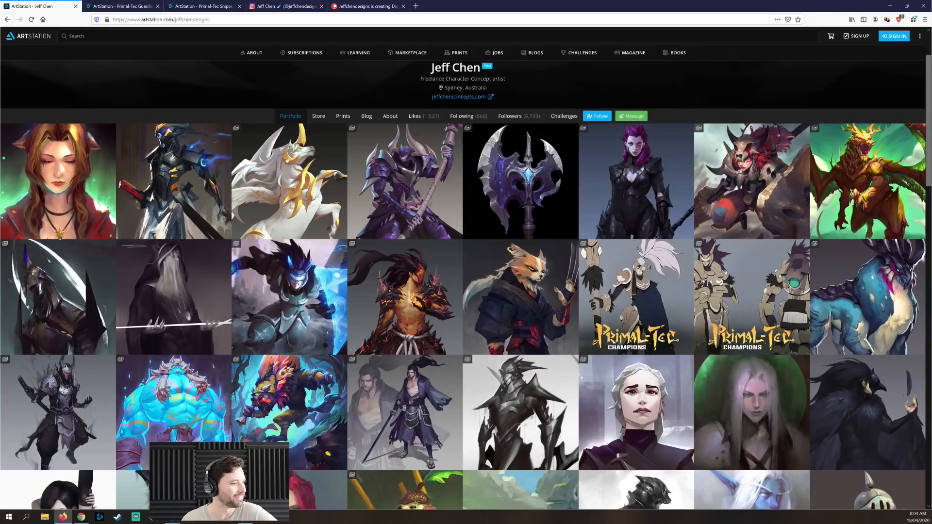
scroll(407, 189, "down", 3)
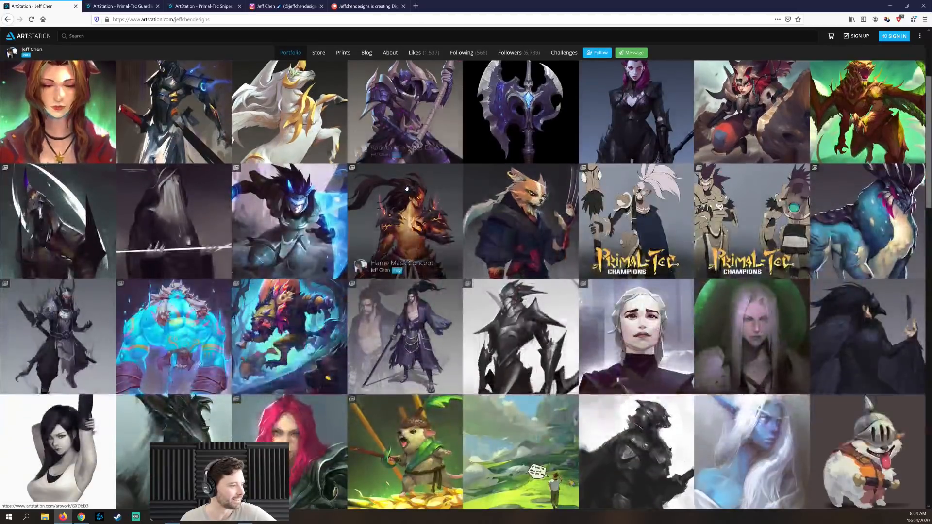
scroll(407, 188, "up", 3)
scroll(407, 188, "down", 4)
scroll(252, 217, "up", 4)
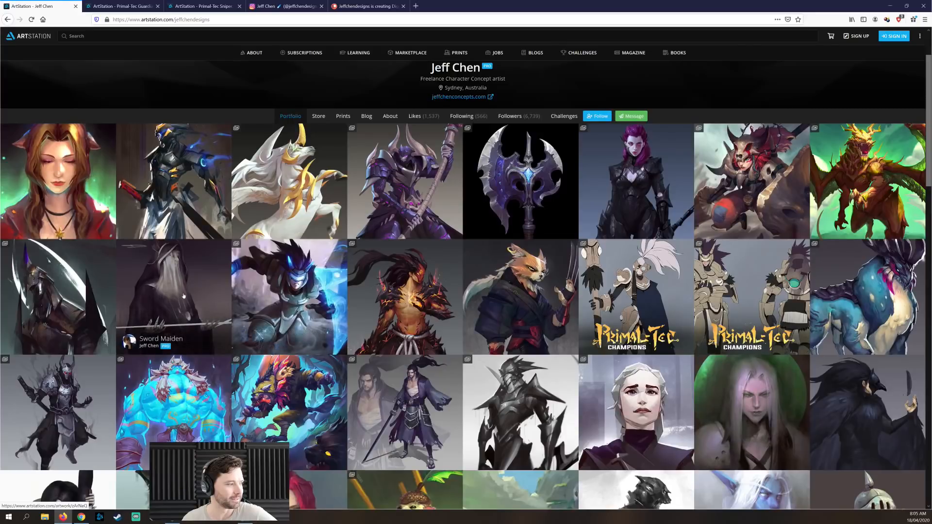
right_click(193, 283)
left_click(202, 288)
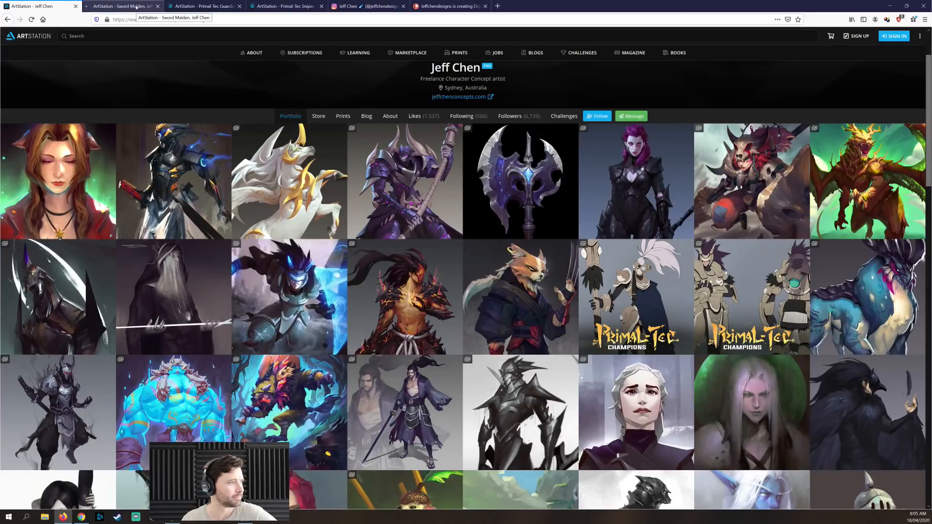
left_click(137, 7)
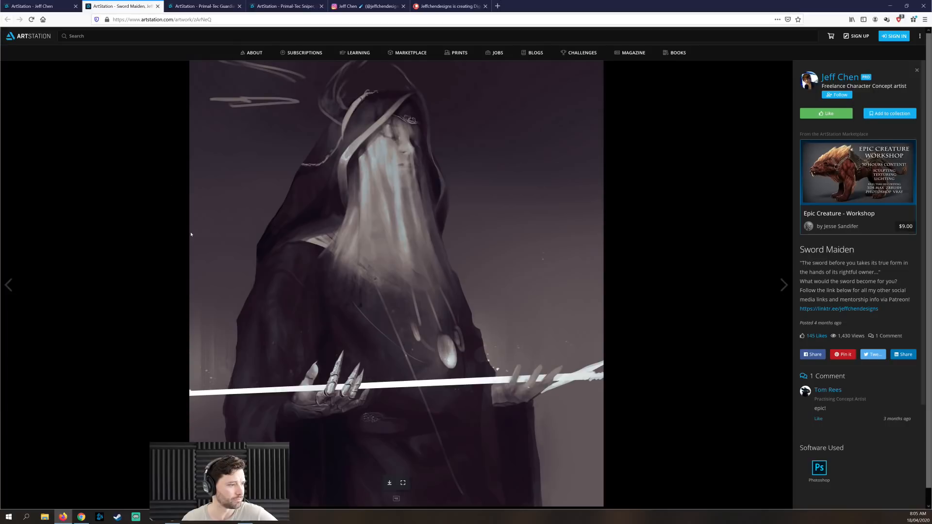
Examine the full Sword Maiden painting from the hood down to the sword.
scroll(191, 235, "down", 1)
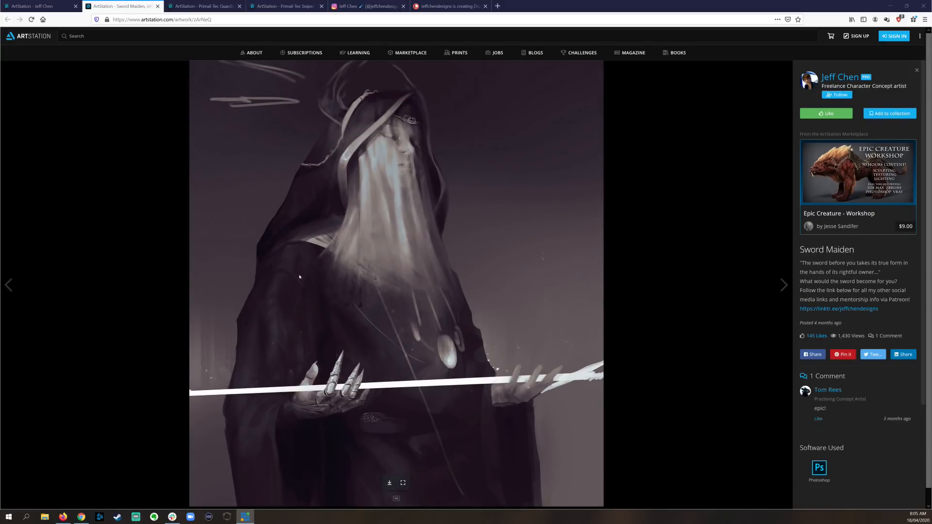
scroll(296, 269, "down", 1)
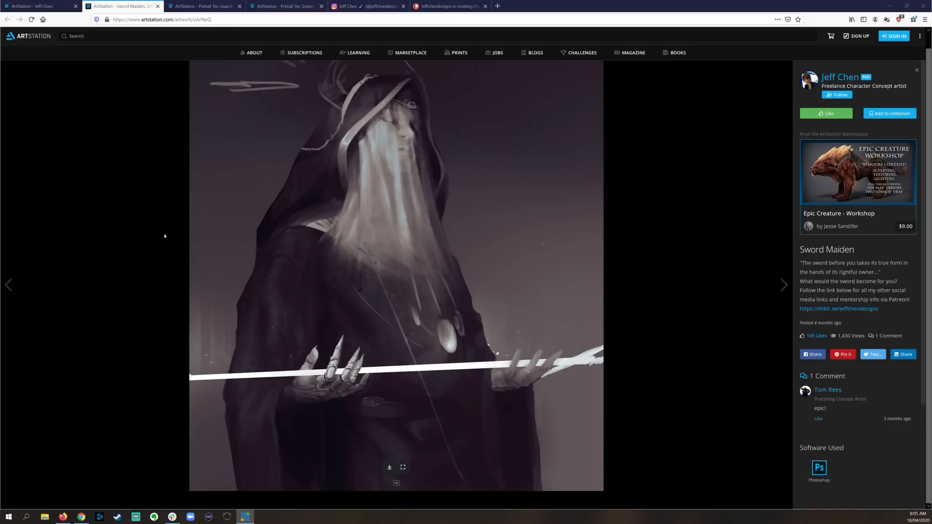
scroll(164, 236, "up", 1)
left_click(133, 146)
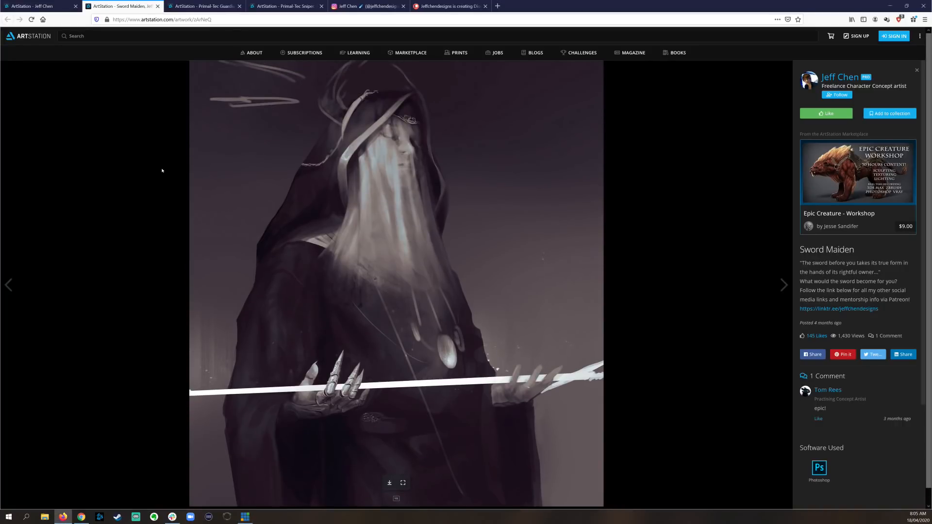
Return to the portfolio, open the Mouse Warrior artwork in a new tab and switch to it.
left_click(57, 9)
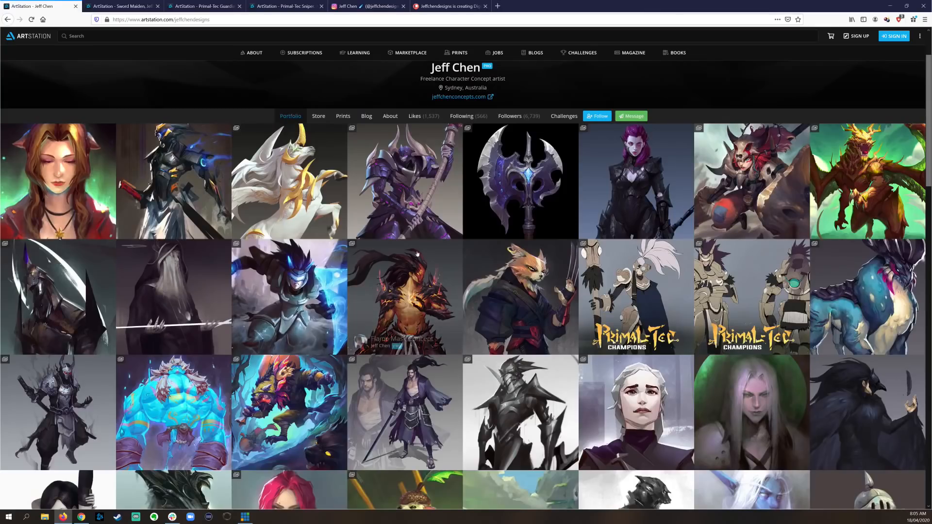
scroll(405, 272, "down", 6)
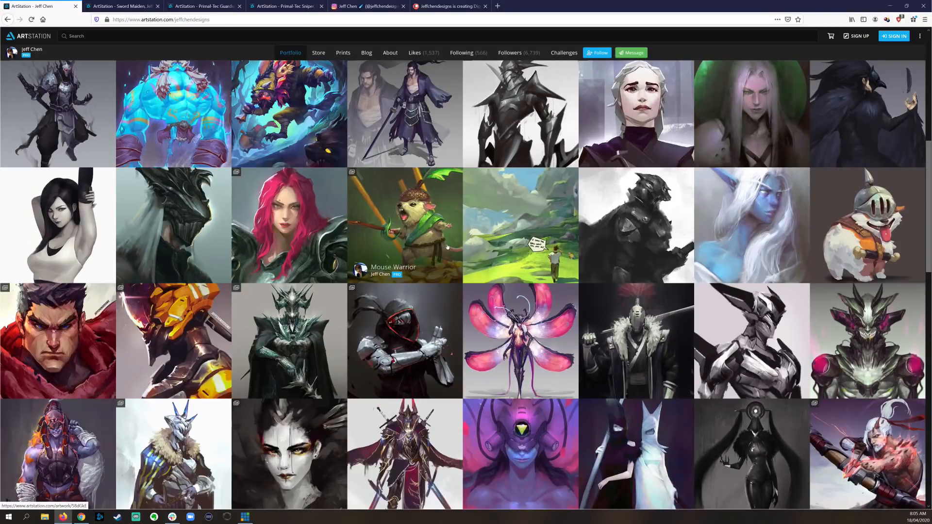
right_click(427, 219)
left_click(441, 224)
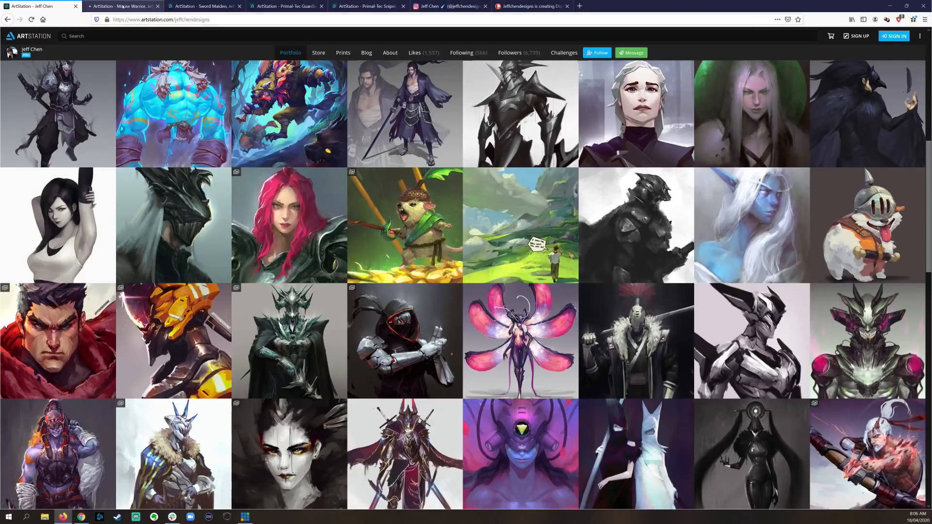
left_click(123, 6)
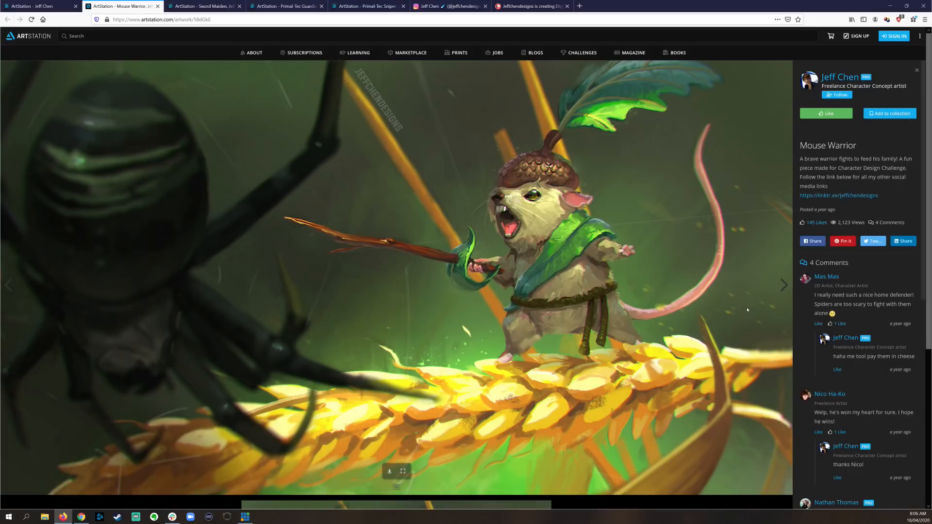
Compare the finished Mouse Warrior illustration with its early sketch below.
scroll(768, 288, "down", 3)
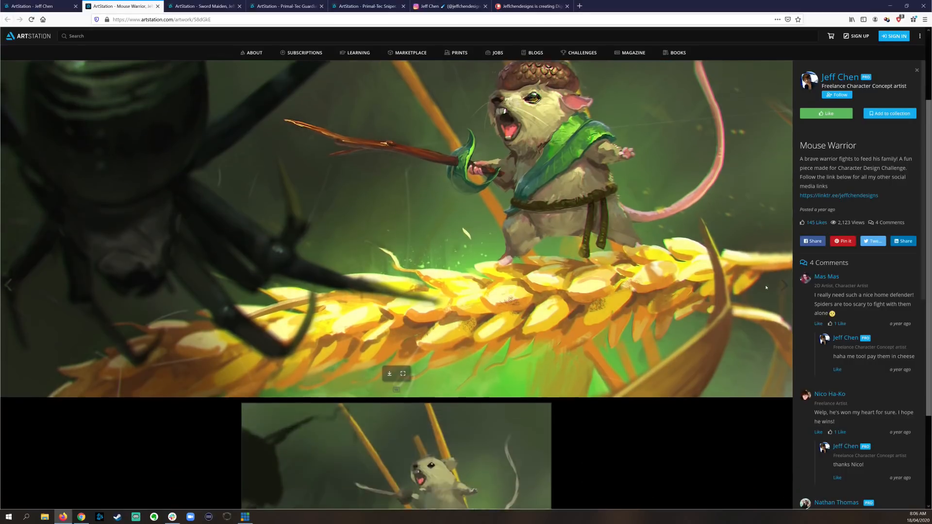
scroll(767, 288, "up", 3)
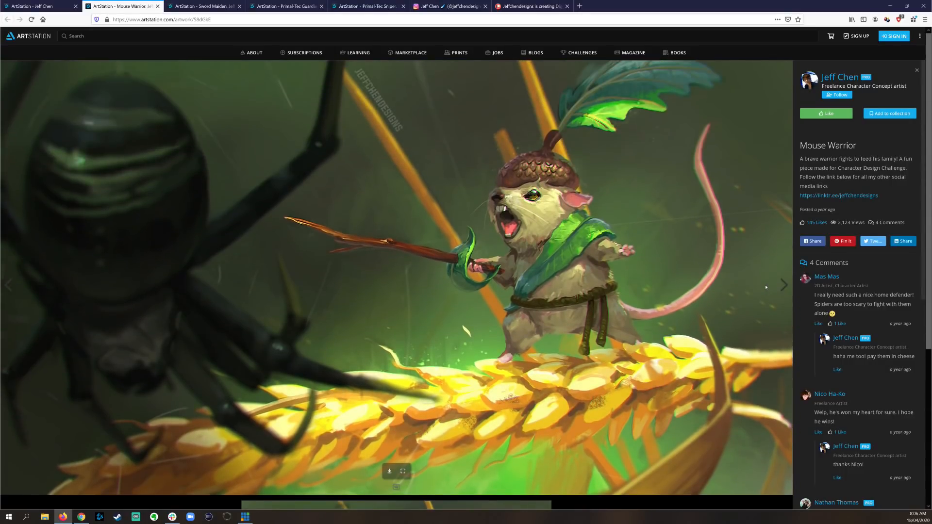
scroll(767, 287, "down", 3)
scroll(768, 289, "up", 3)
scroll(746, 281, "down", 6)
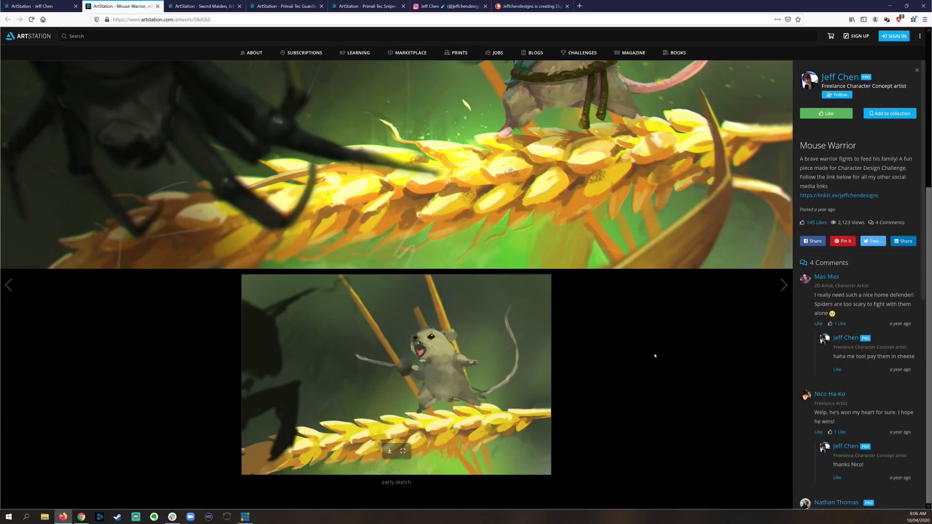
scroll(654, 356, "up", 6)
scroll(421, 353, "down", 6)
scroll(508, 388, "up", 6)
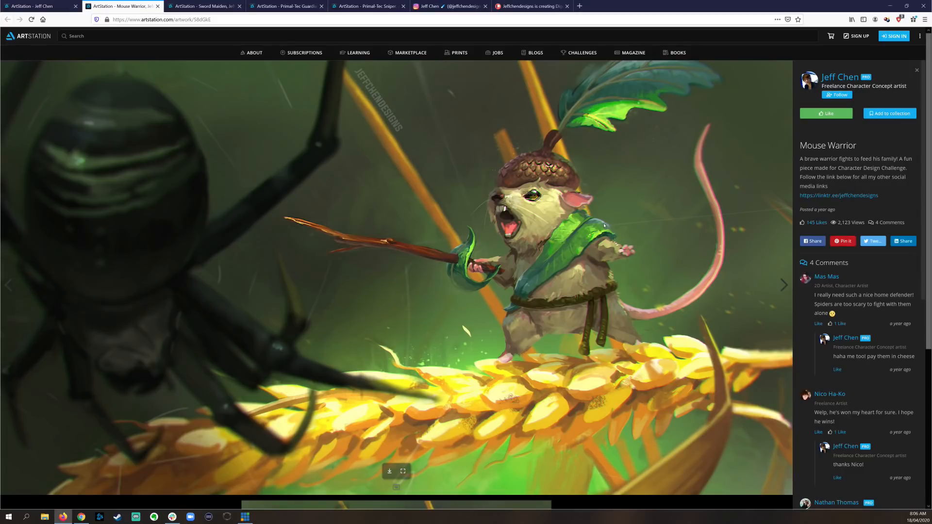
Return to the portfolio gallery, open the Infernal Hanzo artwork in a new tab and switch to it.
left_click(43, 5)
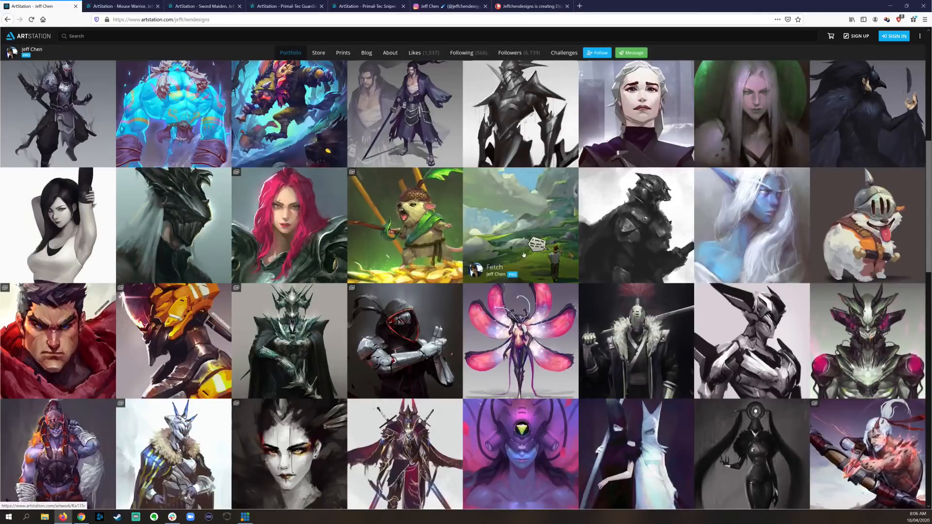
scroll(463, 335, "down", 2)
scroll(464, 335, "down", 3)
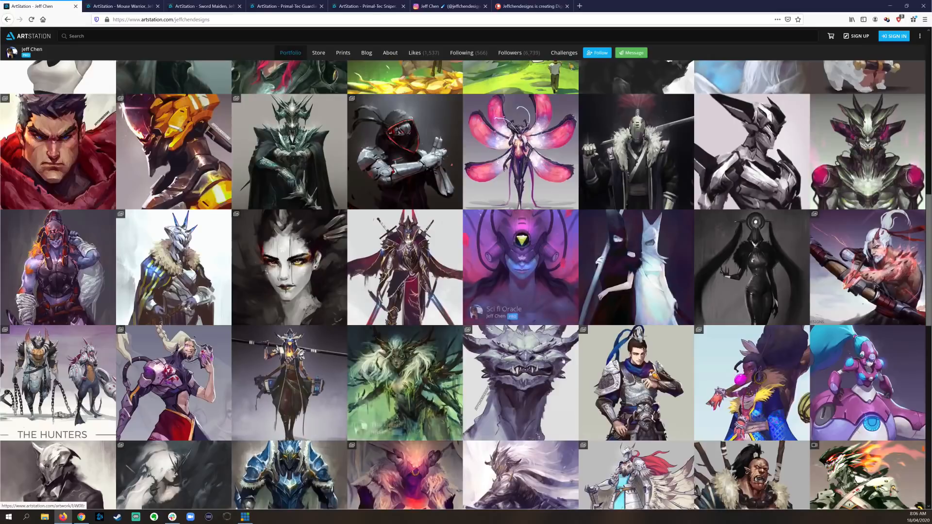
right_click(844, 245)
left_click(877, 249)
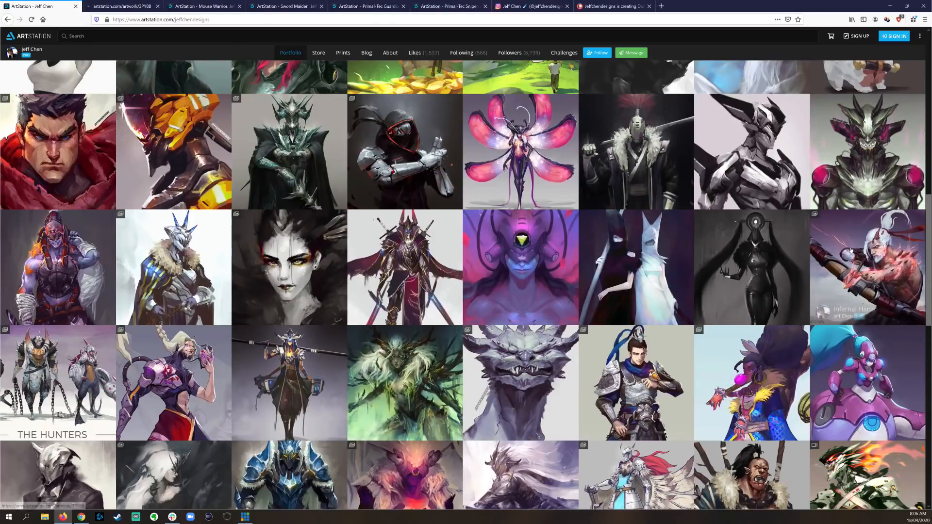
left_click(124, 6)
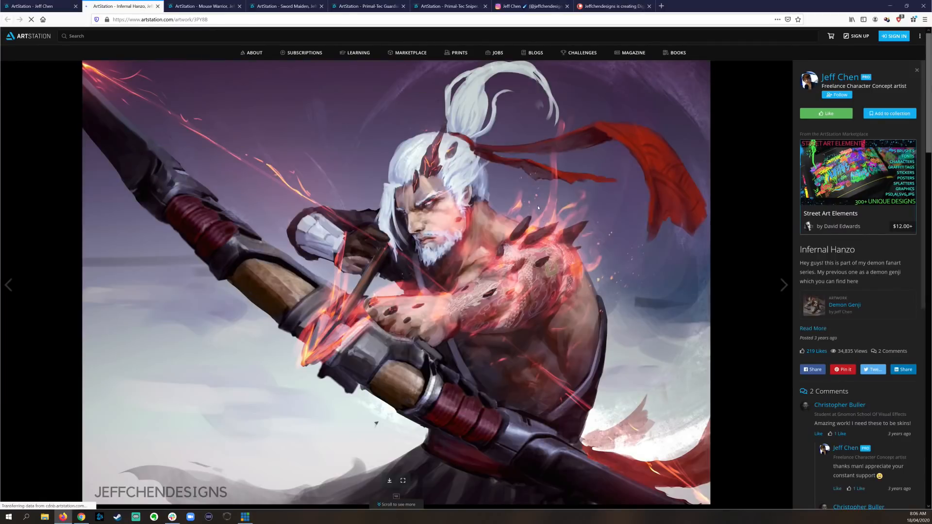
Compare the finished Infernal Hanzo painting with the greyscale sketch below it.
scroll(539, 208, "down", 3)
scroll(536, 207, "down", 15)
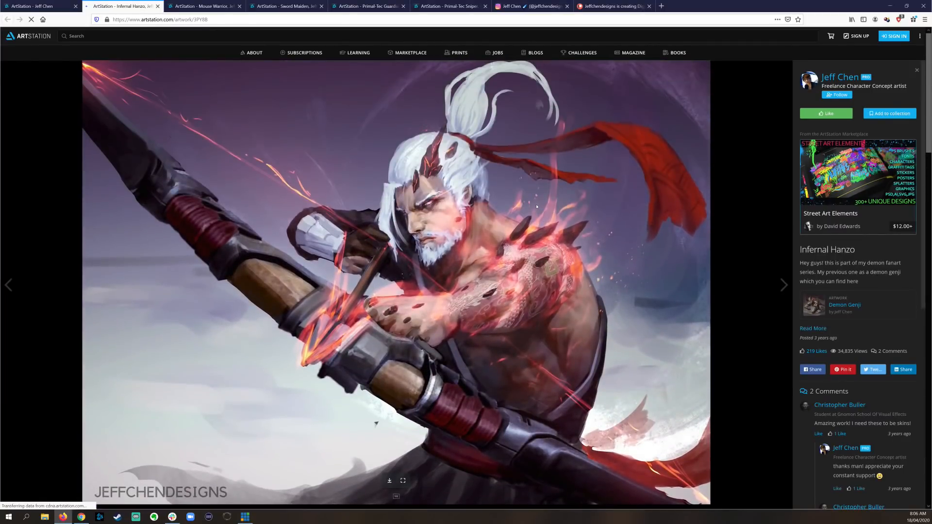
scroll(536, 207, "down", 5)
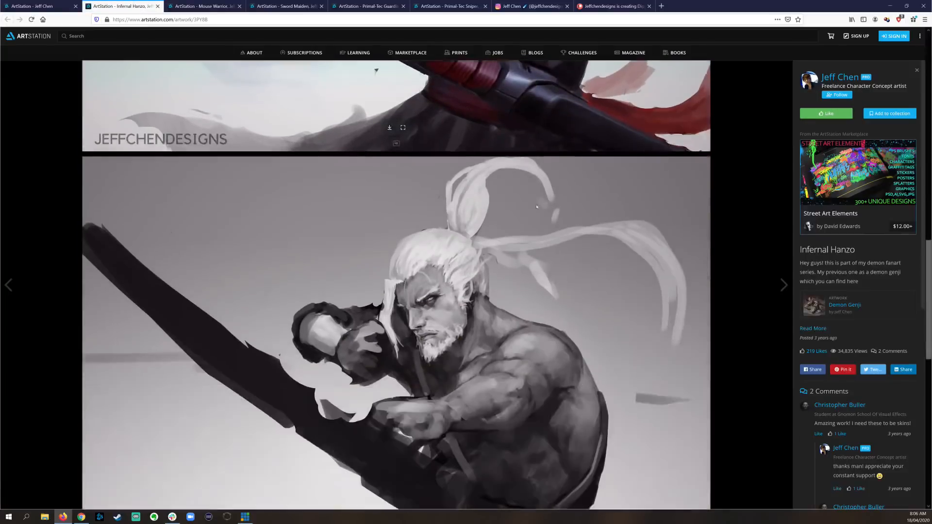
scroll(537, 207, "up", 8)
scroll(536, 207, "up", 7)
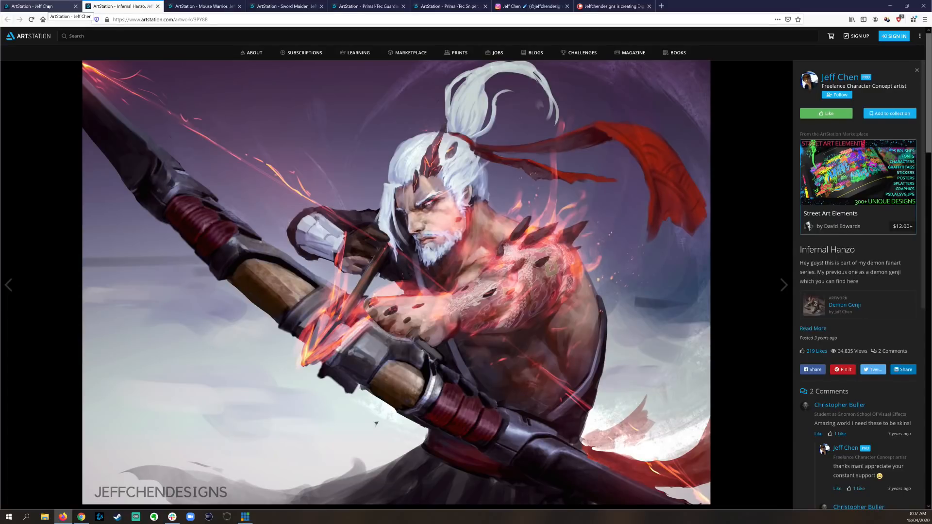
Return to the beginning of the portfolio page and switch to Photoshop.
left_click(48, 7)
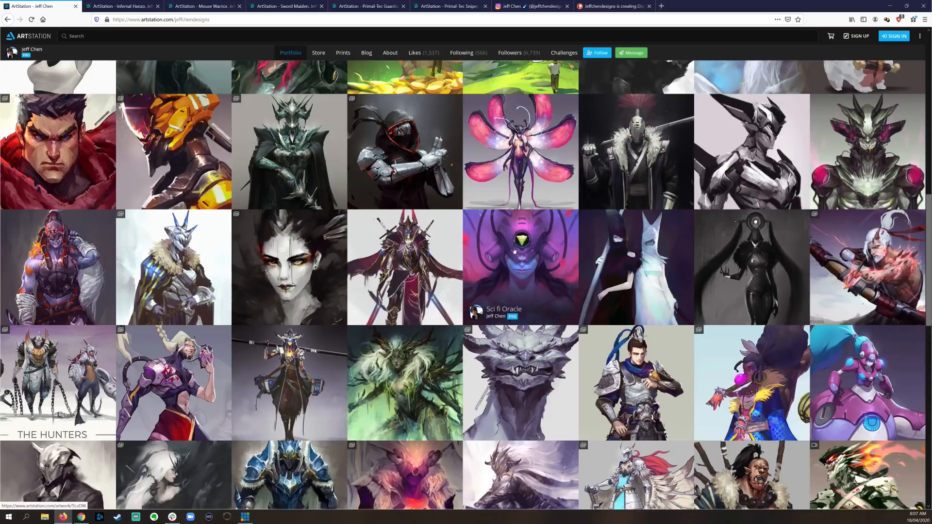
scroll(494, 249, "up", 10)
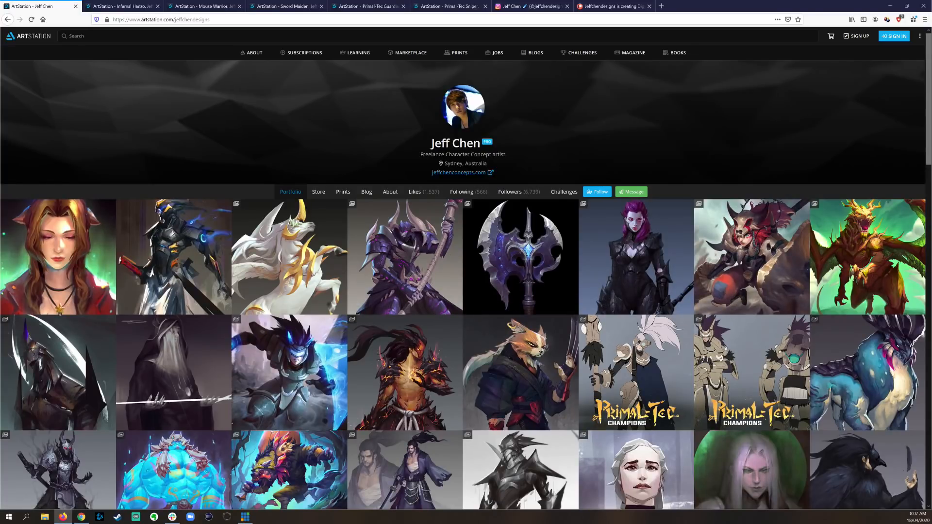
key("alt+Tab")
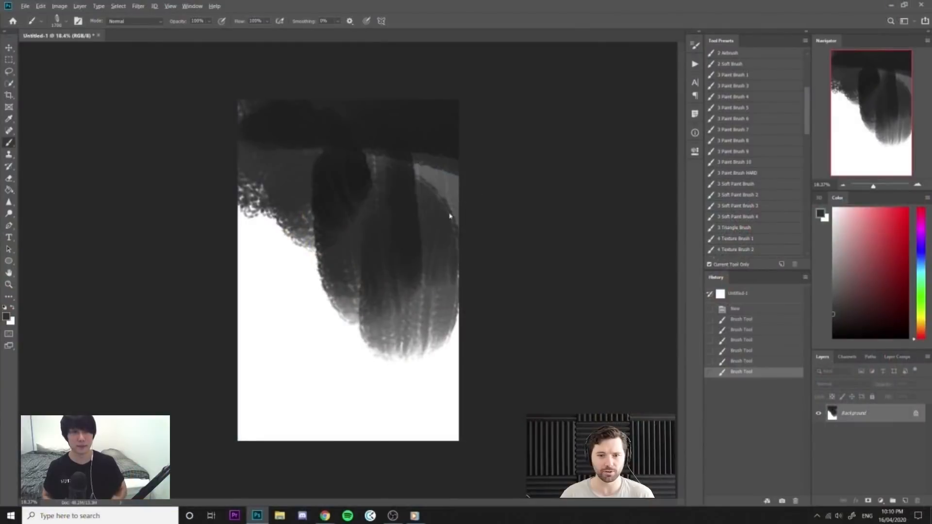
left_click_drag(447, 208, 384, 332)
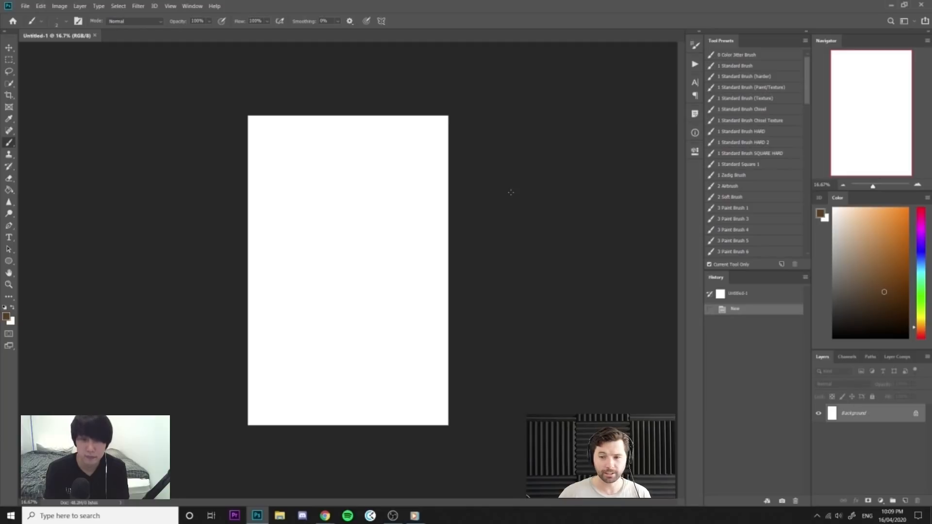
left_click_drag(328, 158, 343, 166)
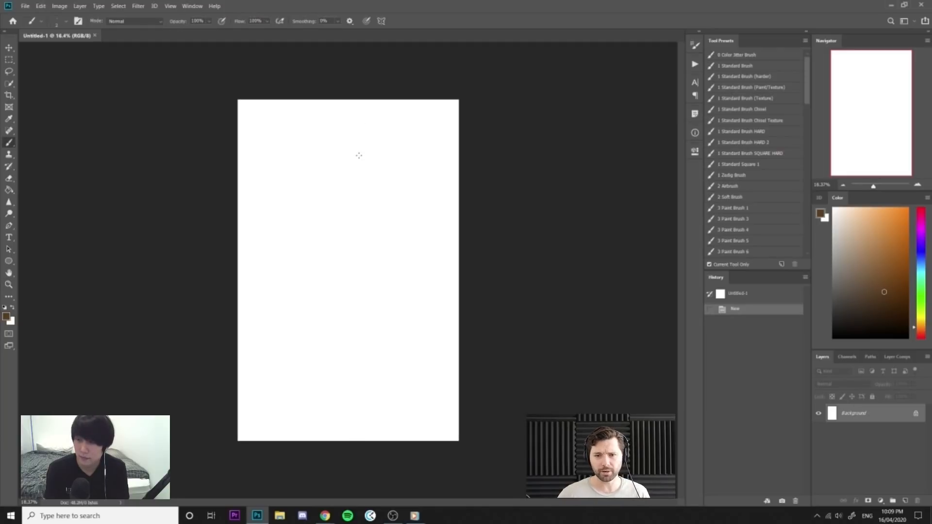
Set the foreground color to near-black and choose the 3 Soft Paint Brush 2 preset.
left_click(833, 326)
key("bracketright")
key("bracketright")
key("bracketright")
scroll(801, 139, "down", 8)
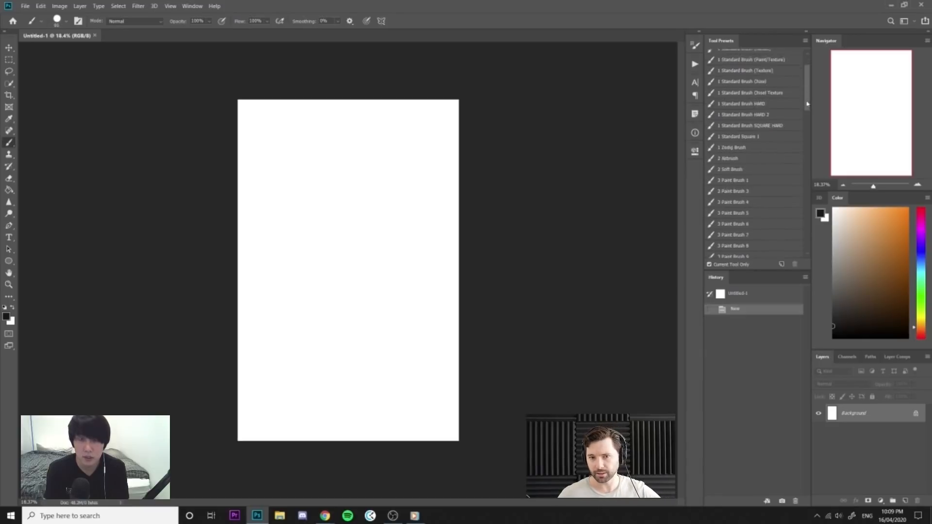
scroll(786, 145, "up", 3)
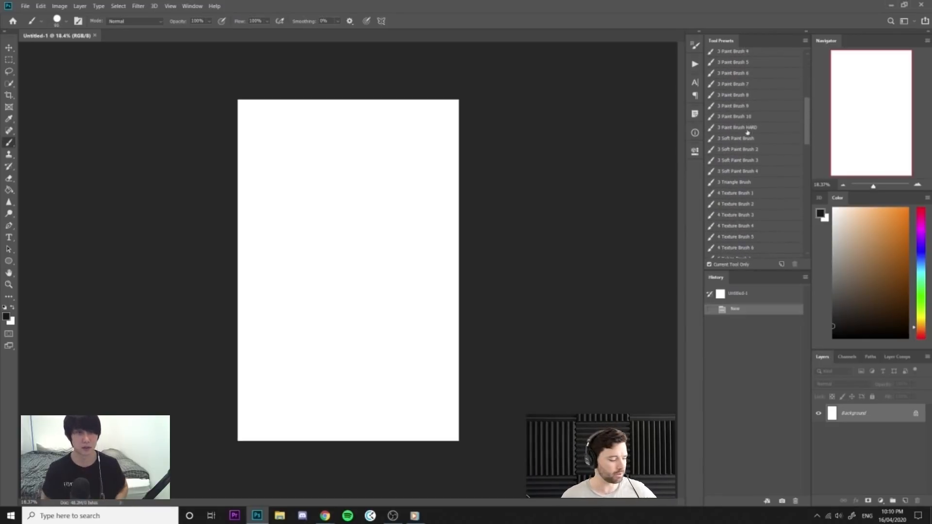
left_click(752, 149)
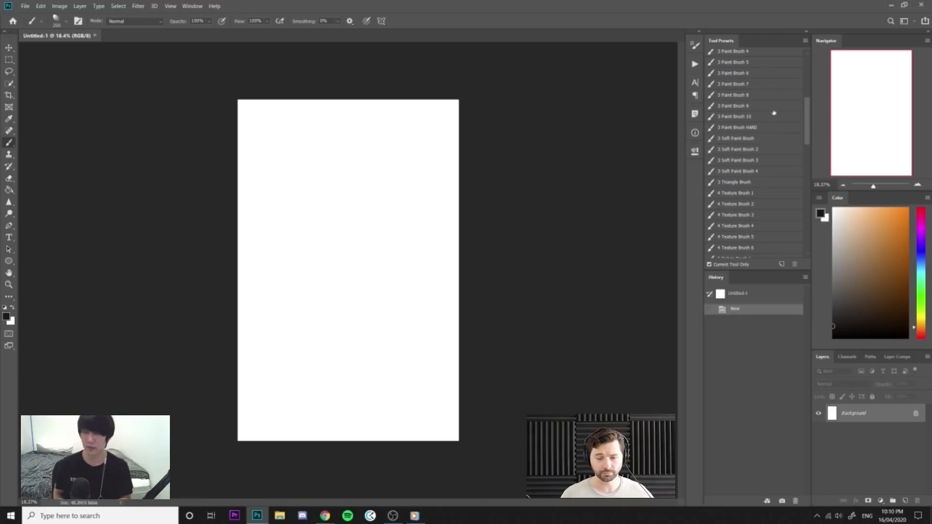
Switch to the 3 Paint Brush 4 preset, enlarge it and block in dark strokes across the upper canvas and down the centre.
scroll(777, 112, "up", 2)
left_click(733, 97)
key("bracketright")
key("bracketright")
key("bracketright")
key("bracketright")
key("bracketright")
key("bracketright")
key("bracketright")
key("bracketright")
key("bracketright")
key("bracketright")
key("bracketright")
key("bracketright")
mouse_move(231, 111)
left_mouse_down()
mouse_move(305, 104)
mouse_move(487, 144)
left_mouse_up()
key("bracketright")
key("bracketright")
key("bracketright")
mouse_move(253, 127)
left_mouse_down()
mouse_move(363, 182)
mouse_move(318, 197)
left_mouse_up()
mouse_move(342, 187)
left_mouse_down()
mouse_move(389, 258)
mouse_move(364, 269)
left_mouse_up()
Sample greys from the canvas and extend the dark tones across the upper half and down both sides.
left_click(342, 168, "alt")
mouse_move(237, 107)
left_mouse_down()
mouse_move(375, 96)
mouse_move(511, 125)
mouse_move(458, 129)
mouse_move(440, 221)
mouse_move(408, 188)
mouse_move(378, 209)
mouse_move(408, 322)
mouse_move(414, 248)
left_mouse_up()
left_click(452, 122, "alt")
left_click(439, 187, "alt")
left_click_drag(439, 190, 435, 340)
mouse_move(254, 255)
left_mouse_down()
mouse_move(267, 354)
mouse_move(318, 289)
left_mouse_up()
left_click(312, 328, "alt")
left_click(318, 194, "alt")
mouse_move(311, 187)
left_mouse_down()
mouse_move(346, 292)
mouse_move(321, 262)
left_mouse_up()
left_click(285, 116, "alt")
mouse_move(239, 102)
left_mouse_down()
mouse_move(365, 182)
mouse_move(389, 146)
left_mouse_up()
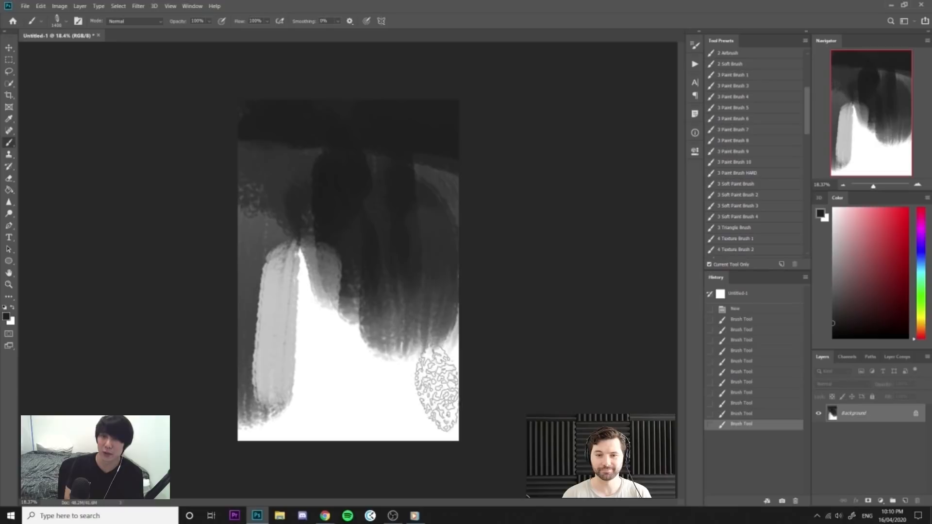
Paint sampled grey tones over the lower right, the centre column and the right edge of the canvas.
left_click_drag(438, 378, 418, 398)
left_click(373, 377, "alt")
mouse_move(382, 371)
left_mouse_down()
mouse_move(395, 229)
mouse_move(399, 424)
left_mouse_up()
left_click(394, 199, "alt")
mouse_move(401, 179)
left_mouse_down()
mouse_move(376, 331)
mouse_move(383, 246)
left_mouse_up()
left_click(373, 337, "alt")
left_click_drag(399, 346, 388, 192)
left_click(374, 123, "alt")
left_click_drag(376, 140, 406, 165)
mouse_move(453, 197)
left_mouse_down()
mouse_move(432, 265)
mouse_move(441, 376)
left_mouse_up()
left_click_drag(432, 238, 428, 403)
Blend the middle and lower canvas with vertical strokes in sampled grey tones.
left_click(313, 190, "alt")
mouse_move(363, 143)
left_mouse_down()
mouse_move(383, 232)
mouse_move(377, 255)
left_mouse_up()
left_click(359, 243, "alt")
mouse_move(327, 226)
left_mouse_down()
mouse_move(340, 318)
mouse_move(315, 335)
left_mouse_up()
left_click(316, 369, "alt")
mouse_move(299, 204)
left_mouse_down()
mouse_move(286, 379)
mouse_move(349, 358)
mouse_move(421, 389)
left_mouse_up()
left_click(410, 307, "alt")
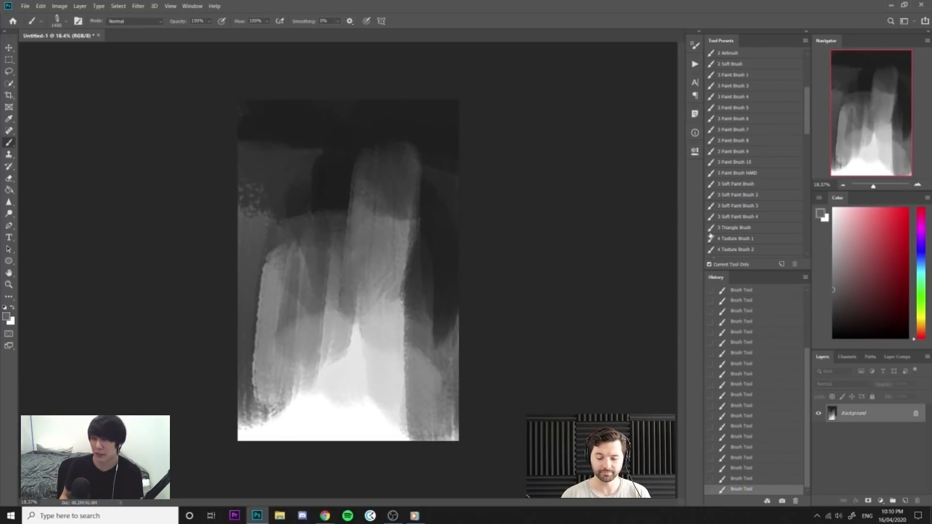
Switch to an enlarged 3 Soft Paint Brush 2 and soften the left side and upper middle with sampled greys.
left_click(739, 195)
key("]")
key("]")
key("]")
key("]")
key("]")
left_click(292, 194, "alt")
left_click_drag(264, 168, 267, 379)
key("]")
left_click(428, 134, "alt")
key("]")
left_click(305, 203, "alt")
left_click(384, 202, "alt")
left_click_drag(389, 202, 332, 202)
Switch to the 2 Soft Brush preset, enlarge it and spread a sampled light tone across the lower canvas.
scroll(799, 111, "up", 3)
left_click(747, 152)
left_click(332, 385, "alt")
key("]")
key("]")
key("]")
key("]")
key("]")
key("]")
mouse_move(315, 360)
left_mouse_down()
mouse_move(241, 429)
mouse_move(389, 353)
mouse_move(380, 371)
left_mouse_up()
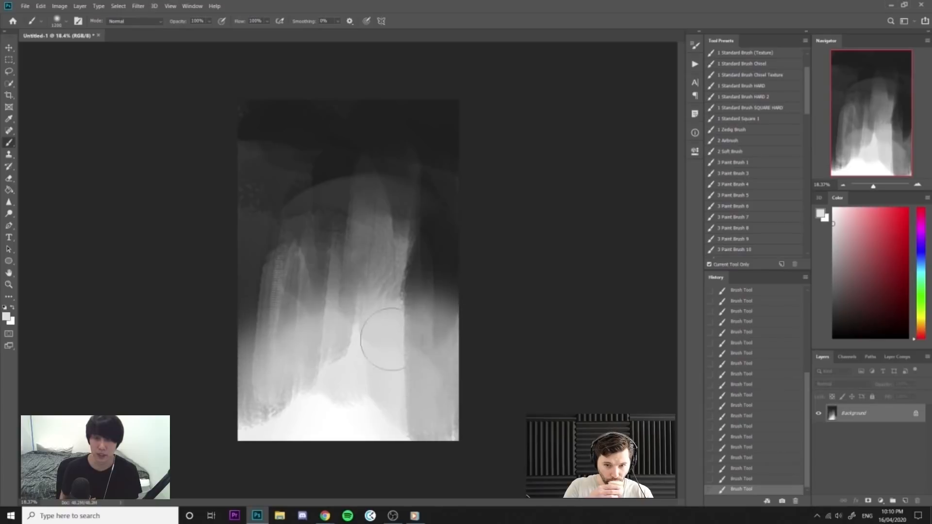
Soften the right side and the dark upper area with broad strokes in sampled greys.
left_click(423, 263, "alt")
left_click_drag(421, 276, 413, 372)
mouse_move(422, 163)
left_mouse_down()
mouse_move(269, 136)
mouse_move(263, 147)
left_mouse_up()
left_click(263, 106, "alt")
mouse_move(256, 106)
left_mouse_down()
mouse_move(428, 116)
mouse_move(465, 191)
left_mouse_up()
mouse_move(329, 187)
left_mouse_down()
mouse_move(439, 273)
mouse_move(327, 275)
mouse_move(364, 301)
mouse_move(437, 241)
left_mouse_up()
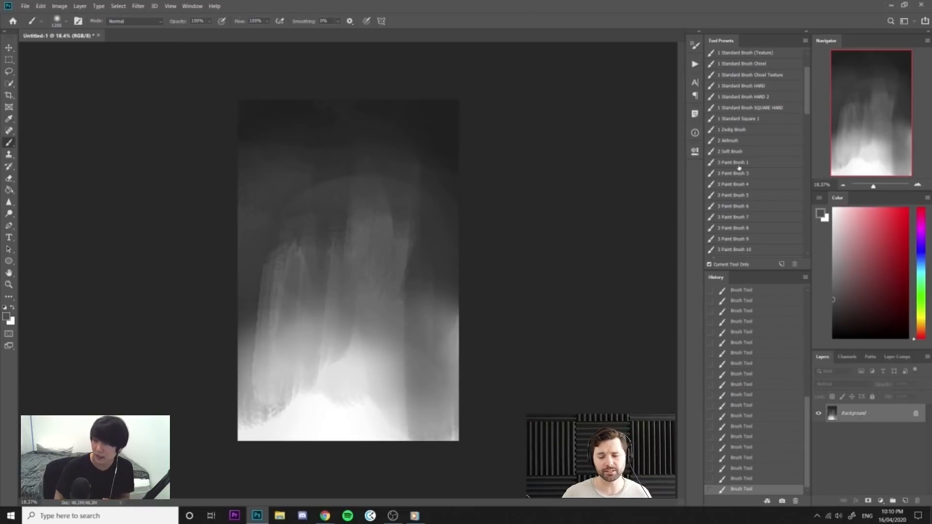
Switch to the 3 Paint Brush 4 preset, enlarge it to 1100 and paint dark grey over the left side.
left_click(752, 183)
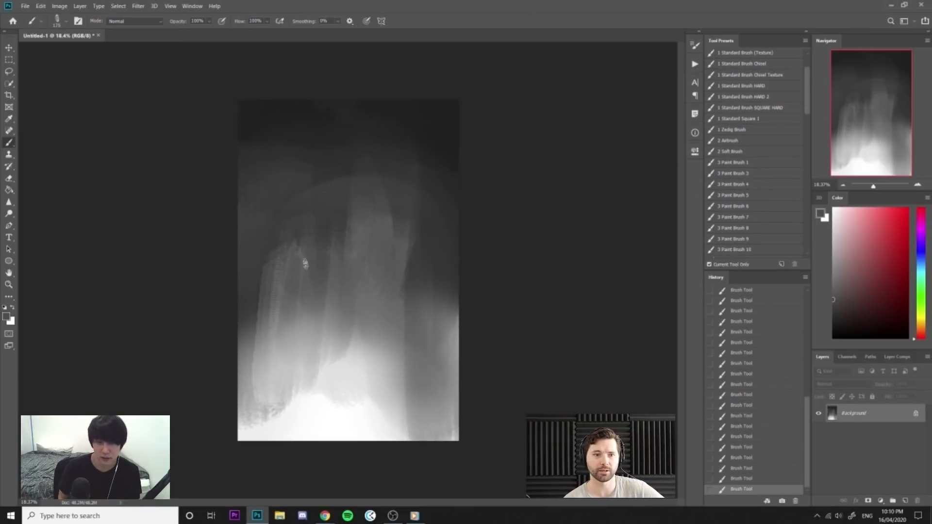
key("bracketright")
key("bracketright")
key("bracketright")
key("bracketright")
key("bracketright")
key("bracketright")
key("bracketright")
key("bracketright")
key("bracketright")
key("bracketright")
key("bracketright")
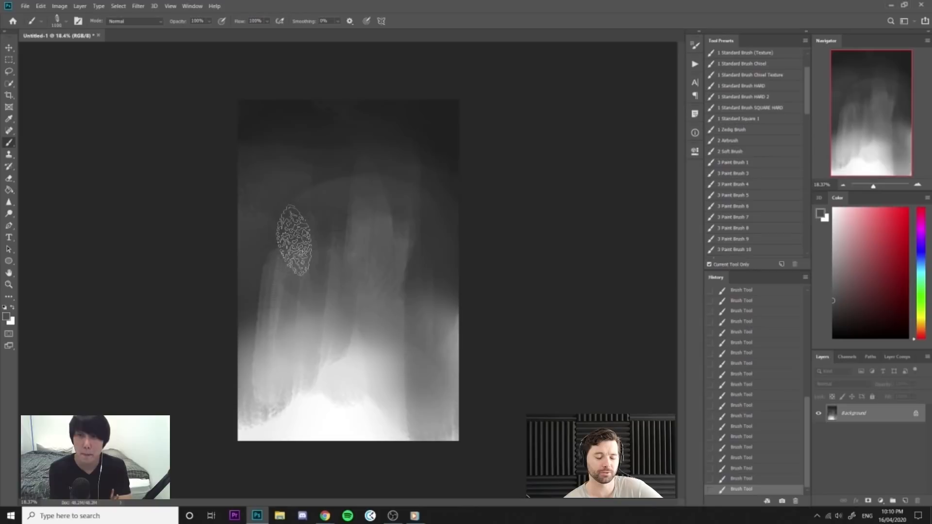
mouse_move(254, 278)
left_mouse_down()
mouse_move(279, 274)
mouse_move(280, 205)
left_mouse_up()
Paint vertical strokes in sampled greys through the upper middle and down the right side.
left_click(336, 150, "alt")
left_click_drag(365, 167, 381, 189)
left_click(390, 187, "alt")
mouse_move(399, 148)
left_mouse_down()
mouse_move(434, 190)
mouse_move(435, 238)
mouse_move(447, 196)
mouse_move(437, 297)
left_mouse_up()
left_click(385, 179, "alt")
left_click(394, 262, "alt")
left_click(428, 146, "alt")
left_click_drag(411, 159, 385, 284)
left_click_drag(339, 158, 343, 192)
left_click(440, 141, "alt")
left_click_drag(434, 134, 440, 212)
Enlarge the brush and blend the lower middle and upper left with sampled grey tones.
key("]")
key("]")
key("]")
key("]")
key("]")
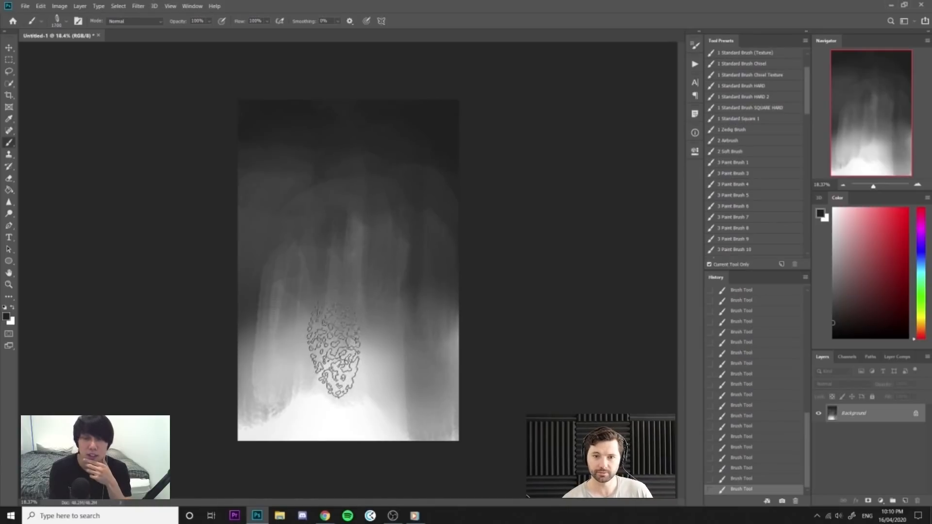
left_click_drag(334, 341, 294, 335)
left_click(316, 228, "alt")
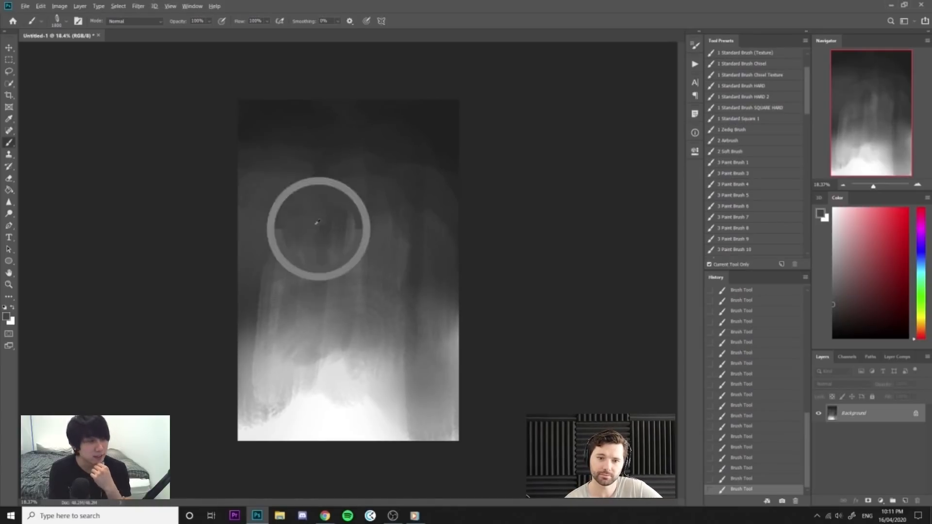
left_click(408, 163, "alt")
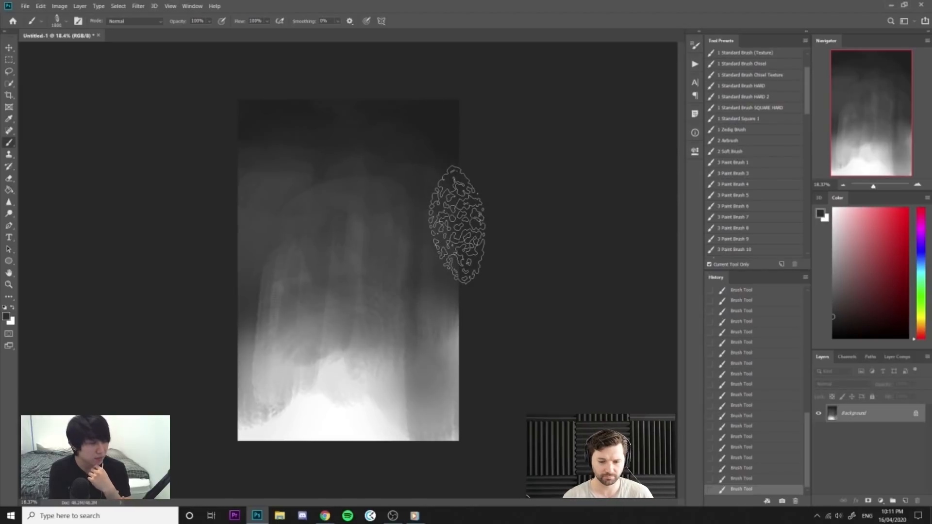
left_click(302, 152, "alt")
left_click_drag(270, 174, 297, 187)
left_click(386, 262, "alt")
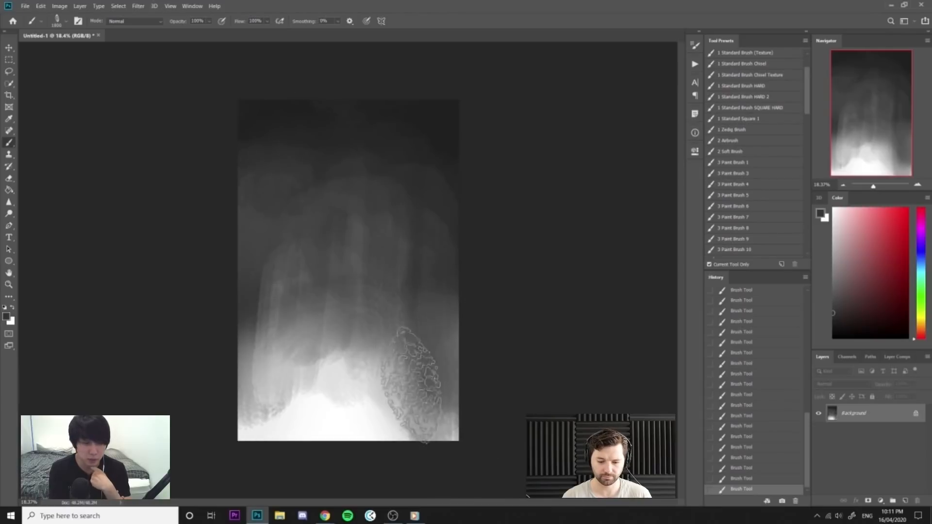
Brush light grey up through the centre and darken the right side with sampled tones.
left_click(429, 403, "alt")
mouse_move(439, 388)
left_mouse_down()
mouse_move(327, 364)
mouse_move(308, 447)
mouse_move(267, 458)
mouse_move(353, 338)
left_mouse_up()
left_click_drag(327, 404, 337, 187)
left_click(376, 134, "alt")
key("bracketleft")
left_click_drag(418, 139, 413, 177)
left_click_drag(407, 284, 442, 327)
left_click_drag(433, 238, 500, 253)
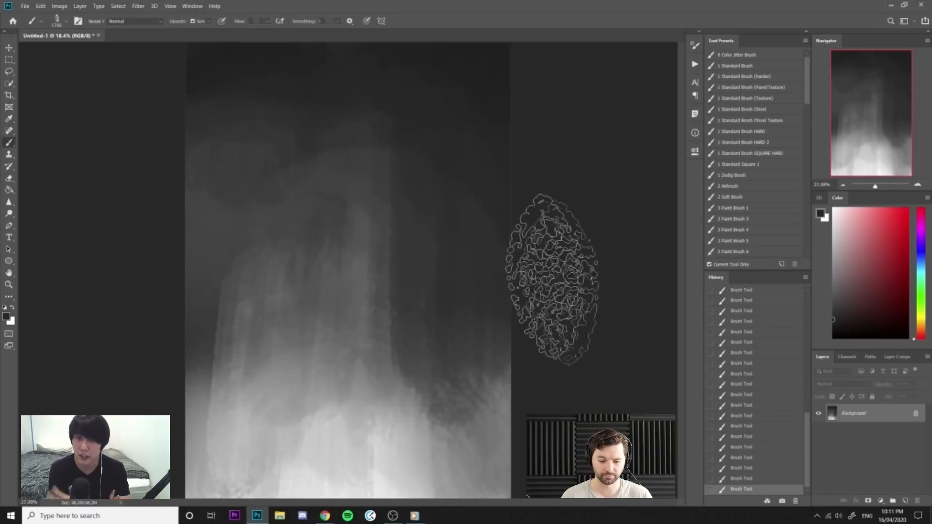
Add a new layer above the background and reduce the brush size to 1400.
left_click(905, 500)
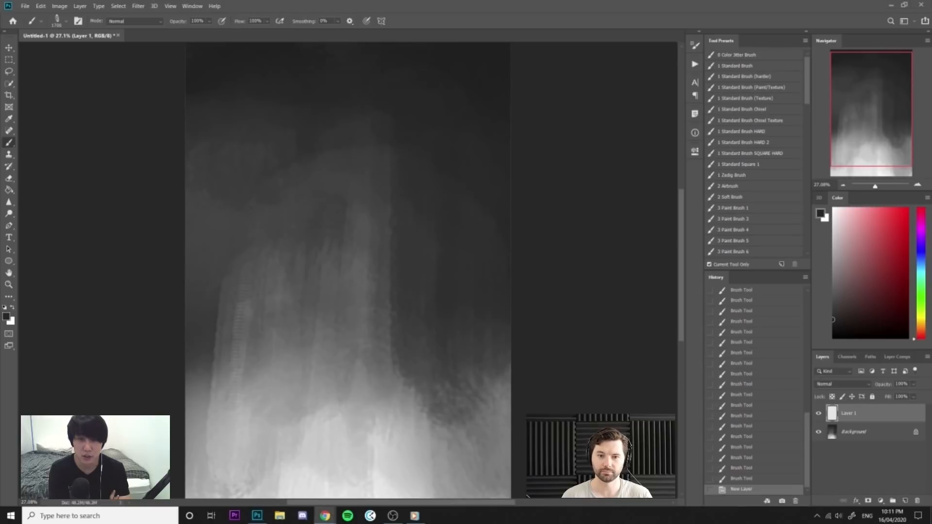
left_click(592, 221)
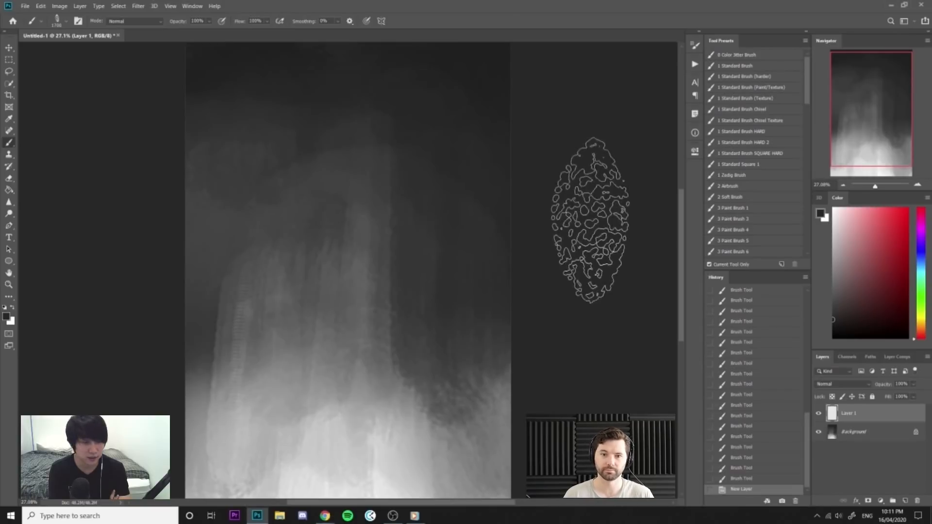
left_click_drag(667, 225, 643, 227)
key("bracketleft")
key("bracketleft")
key("bracketleft")
key("bracketleft")
key("bracketleft")
key("bracketleft")
key("bracketleft")
key("bracketleft")
key("bracketleft")
key("bracketleft")
key("bracketleft")
key("bracketleft")
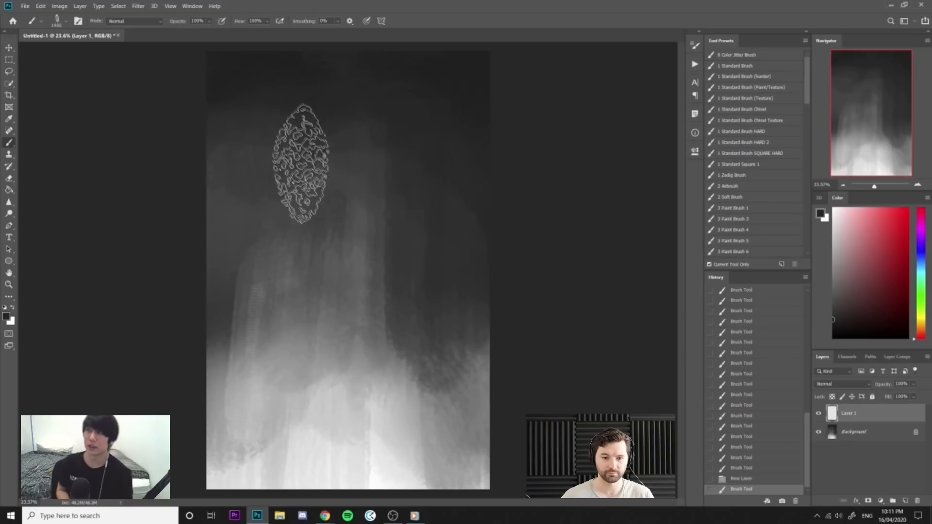
Reduce the brush size and paint the first short dark strokes of a figure in the upper centre on the new layer.
key("bracketleft")
key("bracketleft")
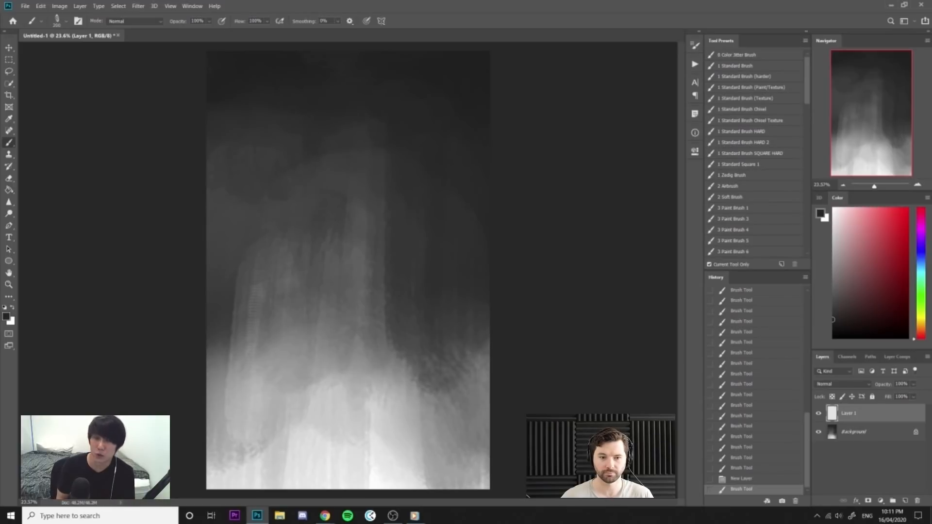
key("alt+Tab")
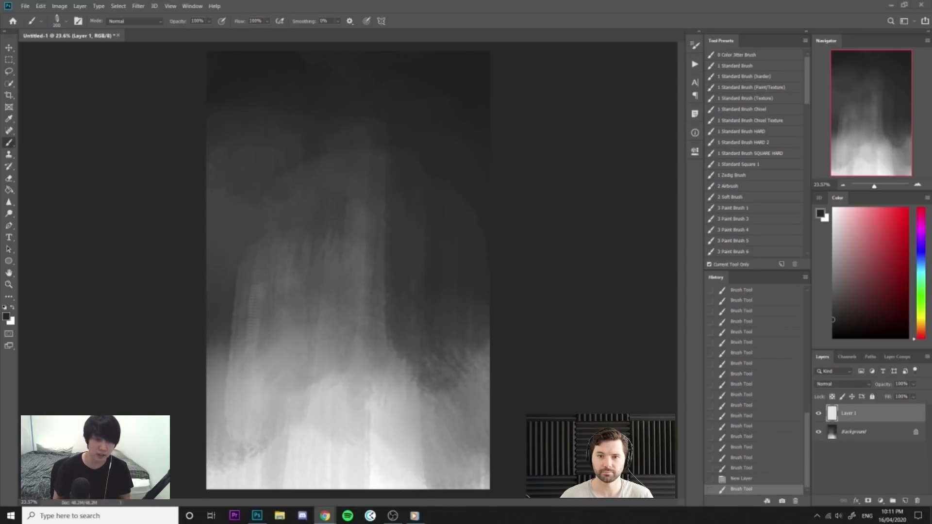
left_click(584, 234)
left_click_drag(307, 136, 342, 138)
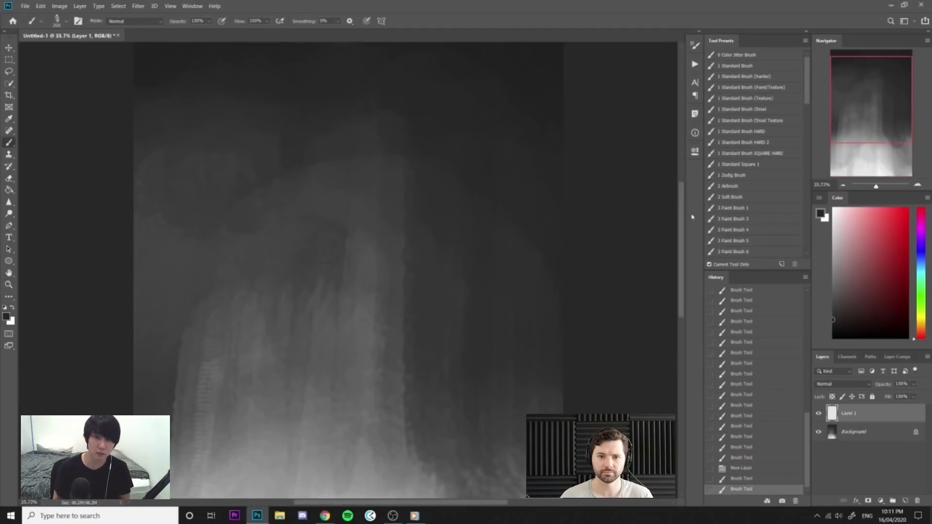
key("bracketleft")
key("bracketleft")
key("bracketleft")
key("bracketleft")
key("bracketleft")
key("bracketleft")
key("bracketleft")
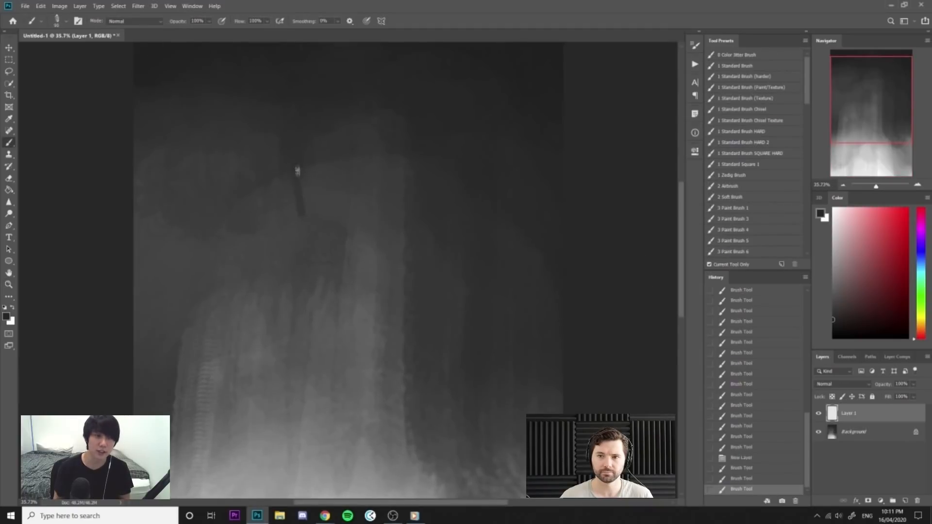
mouse_move(297, 167)
left_mouse_down()
mouse_move(314, 228)
mouse_move(335, 231)
left_mouse_up()
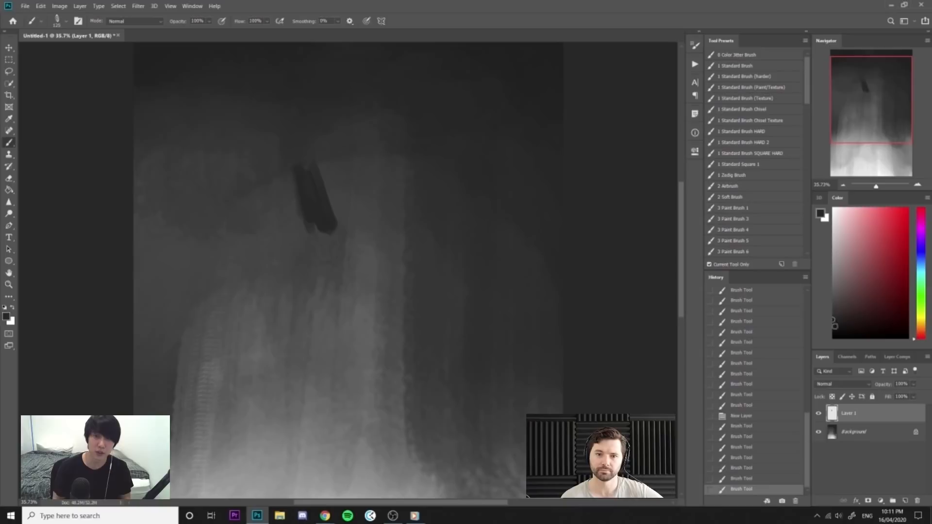
Enlarge the brush and block in a dark diamond-shaped torso in the upper centre.
key("bracketright")
mouse_move(301, 169)
left_mouse_down()
mouse_move(320, 219)
mouse_move(339, 225)
left_mouse_up()
left_click_drag(336, 184, 342, 225)
mouse_move(318, 158)
left_mouse_down()
mouse_move(319, 228)
mouse_move(341, 229)
mouse_move(306, 155)
mouse_move(333, 115)
mouse_move(372, 154)
left_mouse_up()
mouse_move(341, 124)
left_mouse_down()
mouse_move(374, 161)
mouse_move(366, 140)
mouse_move(336, 121)
mouse_move(352, 167)
mouse_move(380, 184)
mouse_move(377, 210)
left_mouse_up()
mouse_move(389, 146)
left_mouse_down()
mouse_move(385, 217)
mouse_move(350, 233)
left_mouse_up()
mouse_move(384, 173)
left_mouse_down()
mouse_move(348, 222)
mouse_move(381, 150)
left_mouse_up()
With a smaller brush and a sampled dark grey, paint V-shaped strokes inside the torso and round off its upper edge.
key("bracketleft")
key("bracketleft")
left_click(335, 161, "alt")
left_click_drag(336, 170, 345, 227)
left_click_drag(313, 181, 345, 241)
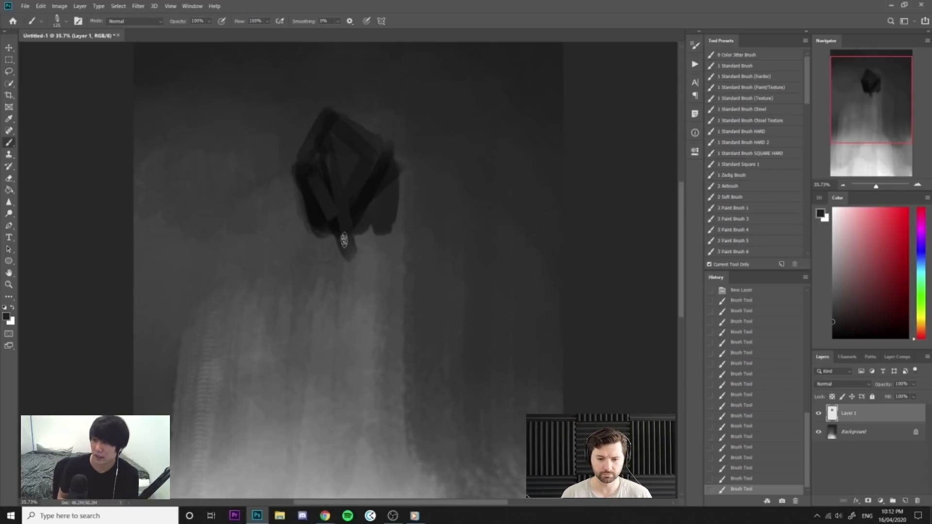
left_click_drag(361, 173, 354, 222)
mouse_move(302, 162)
left_mouse_down()
mouse_move(337, 96)
mouse_move(385, 153)
left_mouse_up()
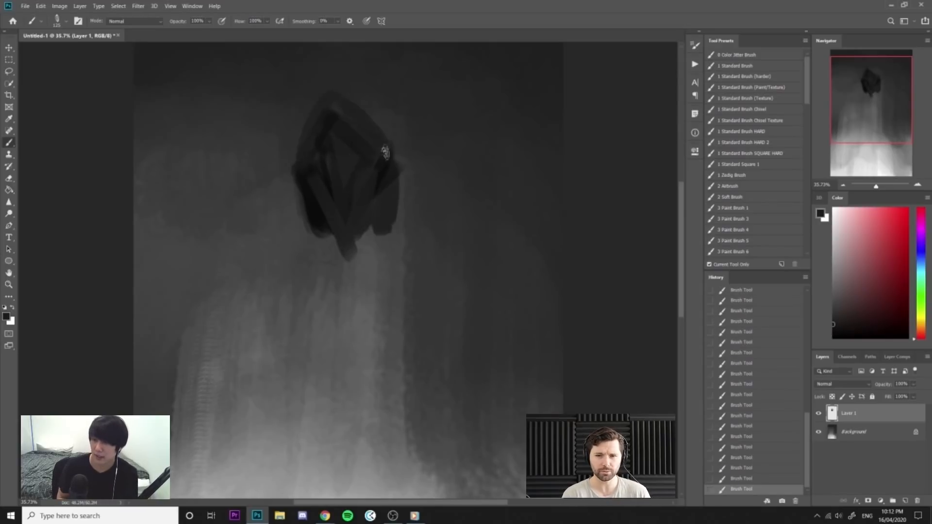
Trim the silhouette with the Circle HARD Eraser and paint a dark pointed head with a horn at the torso's upper left.
key("e")
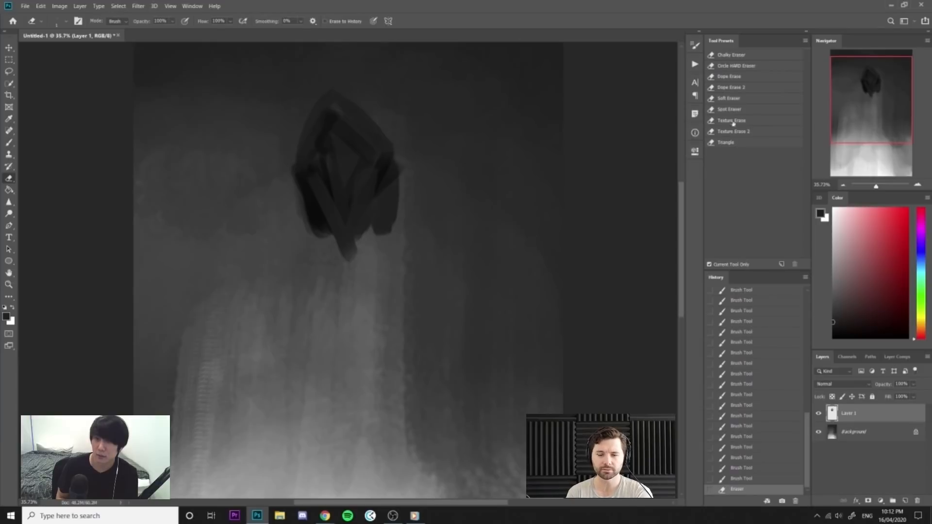
left_click(744, 67)
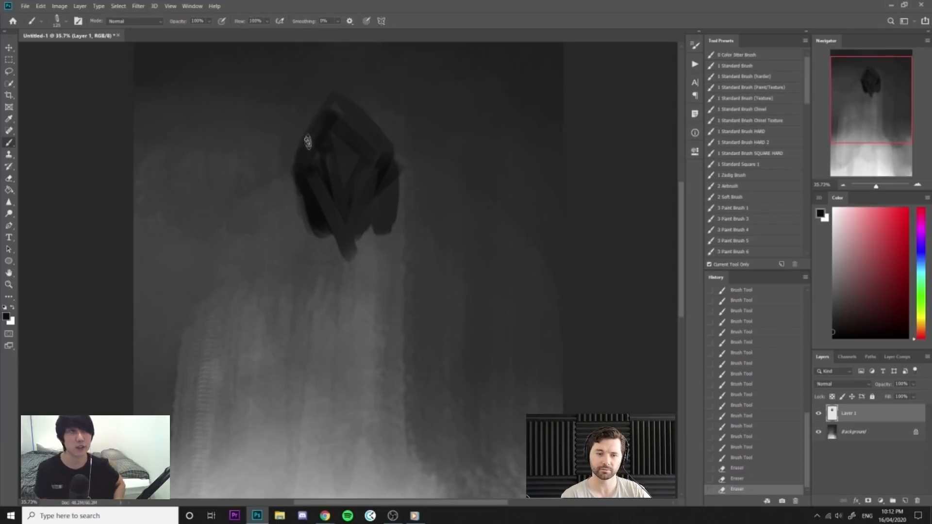
left_click_drag(307, 141, 306, 146)
left_click_drag(307, 146, 306, 150)
mouse_move(393, 127)
left_mouse_down()
mouse_move(375, 85)
mouse_move(422, 93)
left_mouse_up()
mouse_move(326, 143)
left_mouse_down()
mouse_move(298, 170)
mouse_move(298, 197)
left_mouse_up()
mouse_move(275, 161)
left_mouse_down()
mouse_move(265, 129)
mouse_move(279, 118)
mouse_move(293, 201)
left_mouse_up()
left_click_drag(237, 163, 264, 141)
mouse_move(284, 104)
left_mouse_down()
mouse_move(268, 135)
mouse_move(309, 93)
left_mouse_up()
left_click_drag(353, 86, 327, 97)
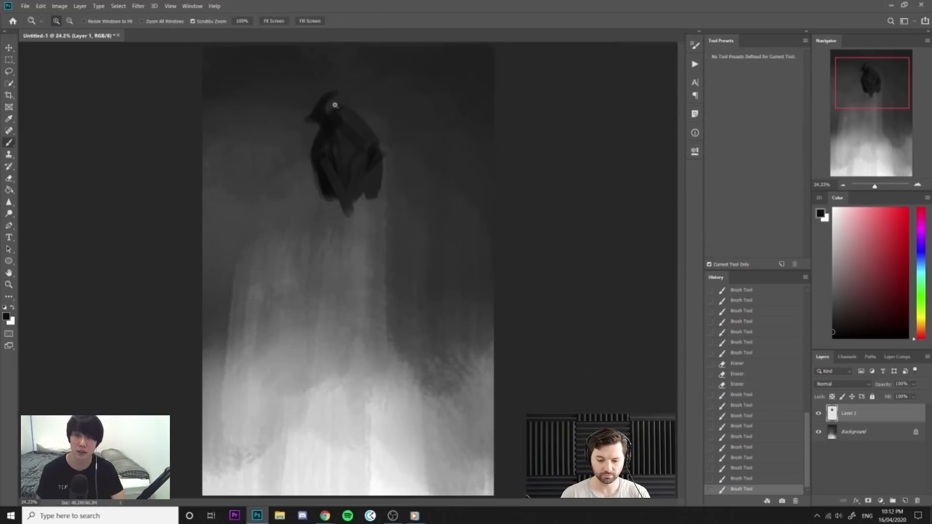
Shrink the brush and darken the lower sides of the torso with sampled greys.
left_click_drag(351, 140, 399, 184)
key("[")
left_click(315, 215, "alt")
mouse_move(317, 233)
left_mouse_down()
mouse_move(371, 247)
mouse_move(393, 181)
left_mouse_up()
left_click_drag(379, 248, 381, 253)
left_click_drag(390, 192, 383, 254)
Refine the head and neck with sampled dark tones and block in the shoulder on the torso's right side.
left_click(320, 141, "alt")
mouse_move(325, 120)
left_mouse_down()
mouse_move(359, 127)
mouse_move(326, 127)
left_mouse_up()
left_click(319, 166, "alt")
key("[")
left_click(310, 129, "alt")
mouse_move(319, 125)
left_mouse_down()
mouse_move(316, 133)
mouse_move(325, 111)
mouse_move(291, 121)
mouse_move(311, 125)
left_mouse_up()
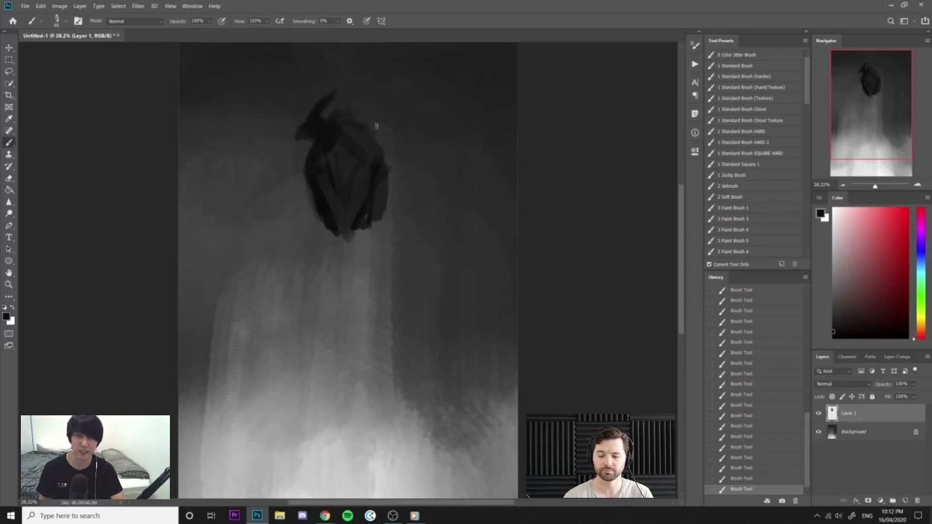
left_click_drag(361, 122, 389, 135)
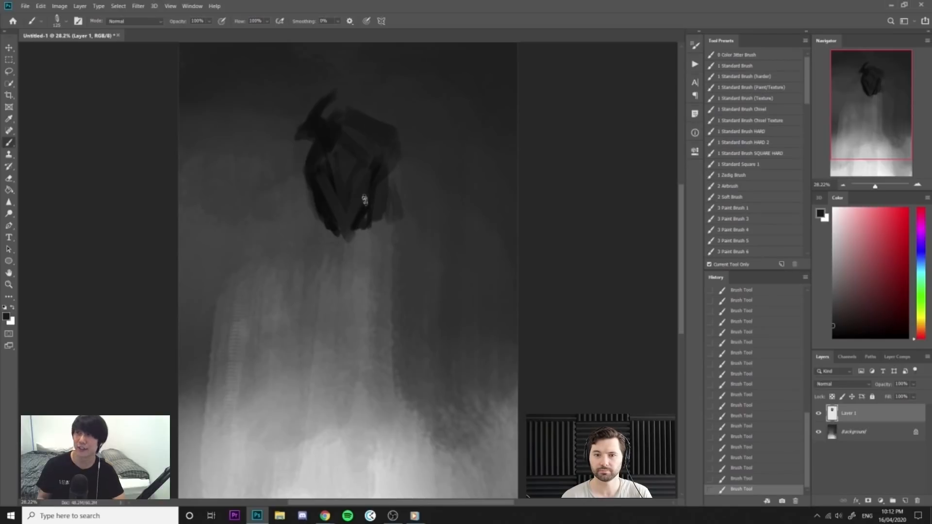
Erase along the torso's lower left edge and repaint the chest with a sampled dark grey.
key("e")
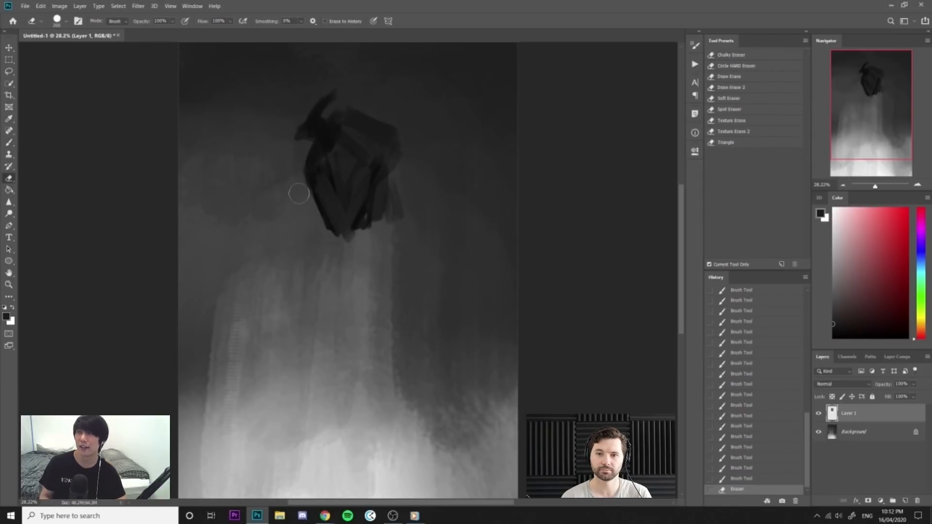
left_click_drag(299, 194, 329, 214)
key("b")
left_click(345, 159, "alt")
scroll(346, 155, "up", 4)
left_click_drag(343, 142, 372, 177)
left_click_drag(371, 170, 376, 194)
scroll(378, 196, "down", 4)
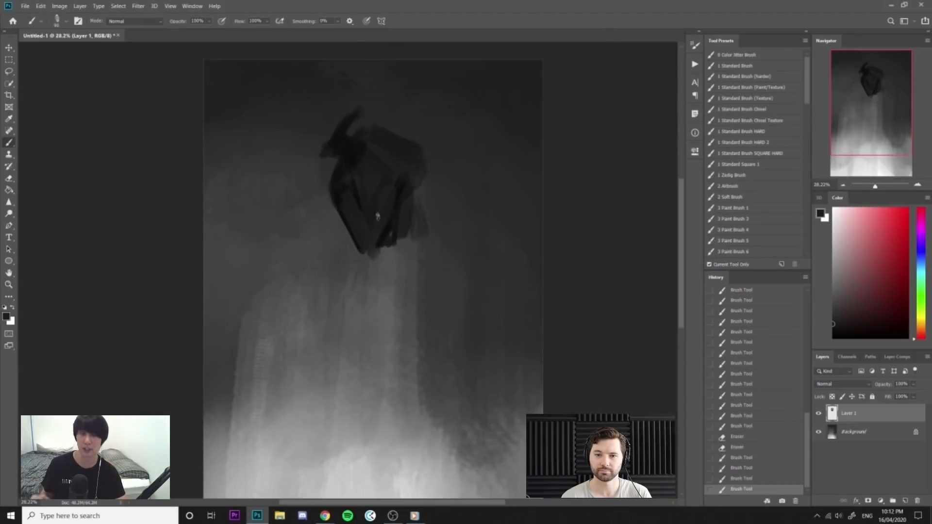
Smooth the middle of the chest with dark grey strokes and touch up the torso's right side with a sampled tone.
scroll(377, 216, "up", 4)
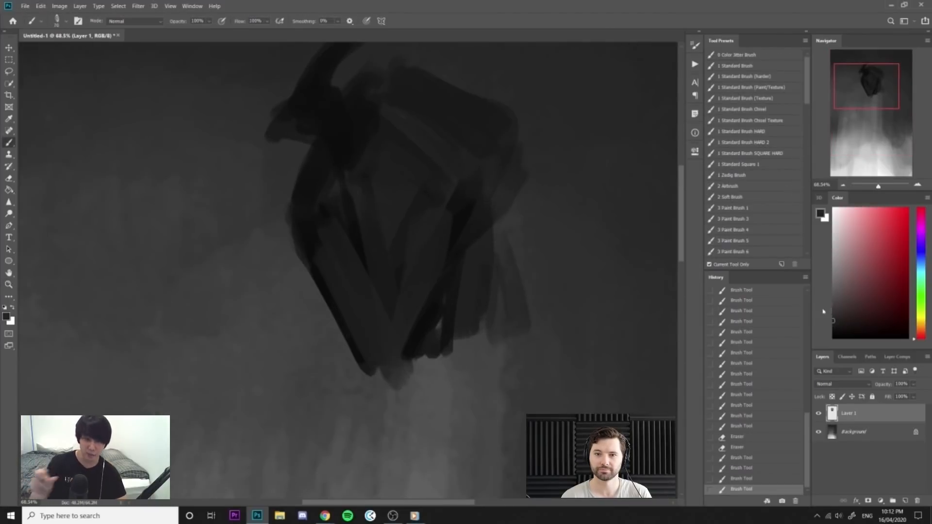
mouse_move(361, 185)
left_mouse_down()
mouse_move(358, 173)
mouse_move(401, 200)
left_mouse_up()
left_click_drag(403, 192, 390, 280)
mouse_move(396, 238)
left_mouse_down()
mouse_move(391, 278)
mouse_move(401, 243)
mouse_move(418, 299)
left_mouse_up()
scroll(404, 231, "down", 3)
scroll(396, 227, "up", 2)
left_click(368, 222, "alt")
left_click_drag(479, 291, 428, 277)
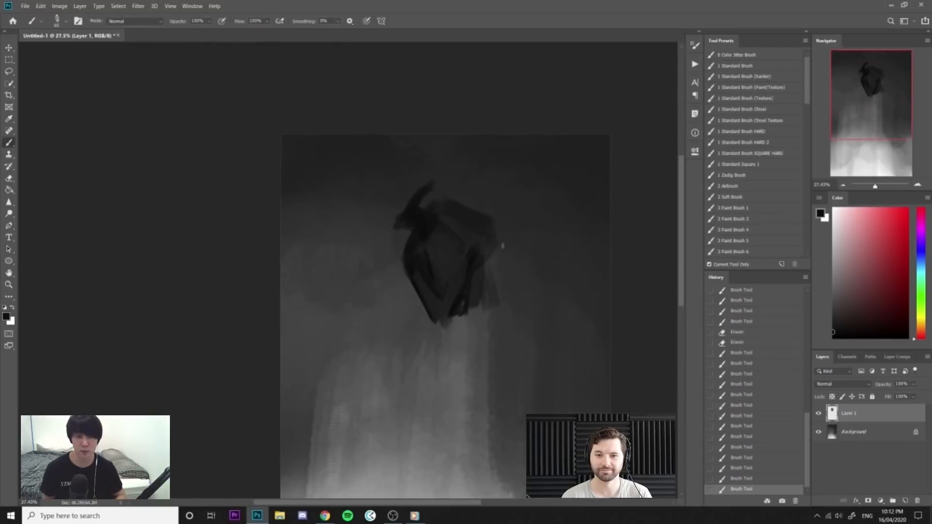
Darken the V-shaped lines running down both sides of the chest to the waist.
mouse_move(490, 265)
left_mouse_down()
mouse_move(462, 270)
mouse_move(452, 230)
left_mouse_up()
left_click_drag(341, 168, 377, 187)
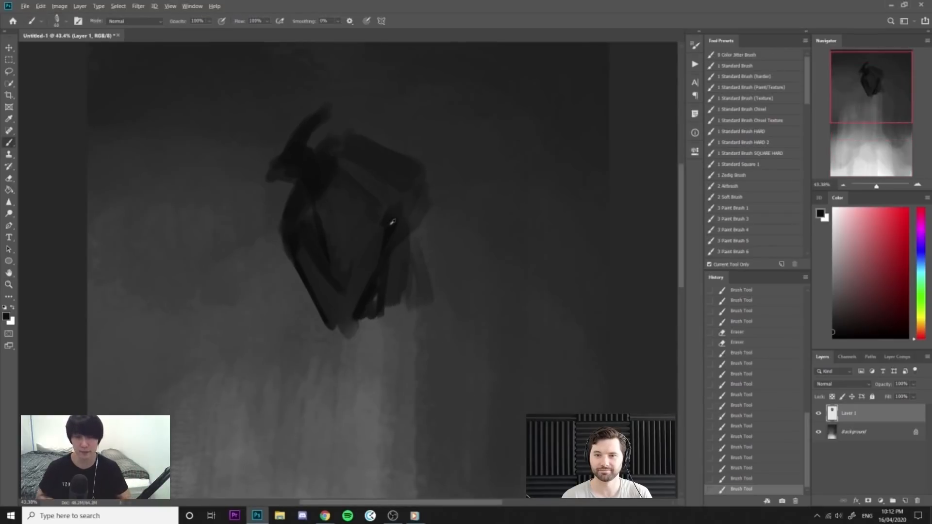
left_click_drag(393, 233, 379, 255)
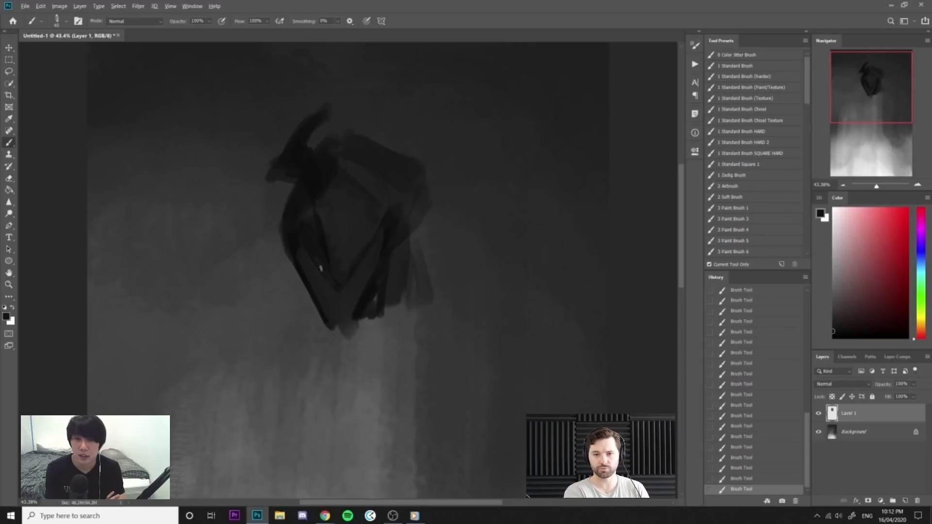
left_click(355, 290, "alt")
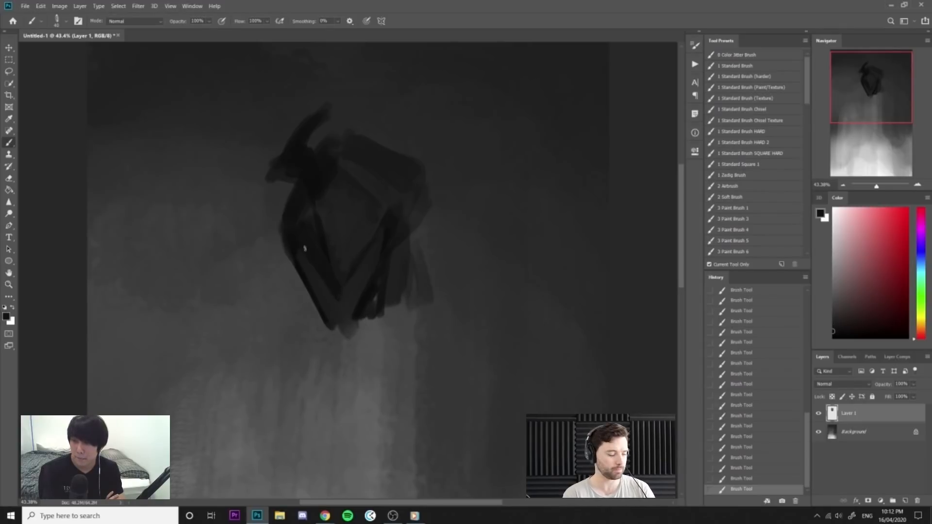
left_click_drag(362, 278, 354, 238)
Paint the upper legs below the waist and dark coat-tail strokes flaring out to the right.
key("alt+Tab")
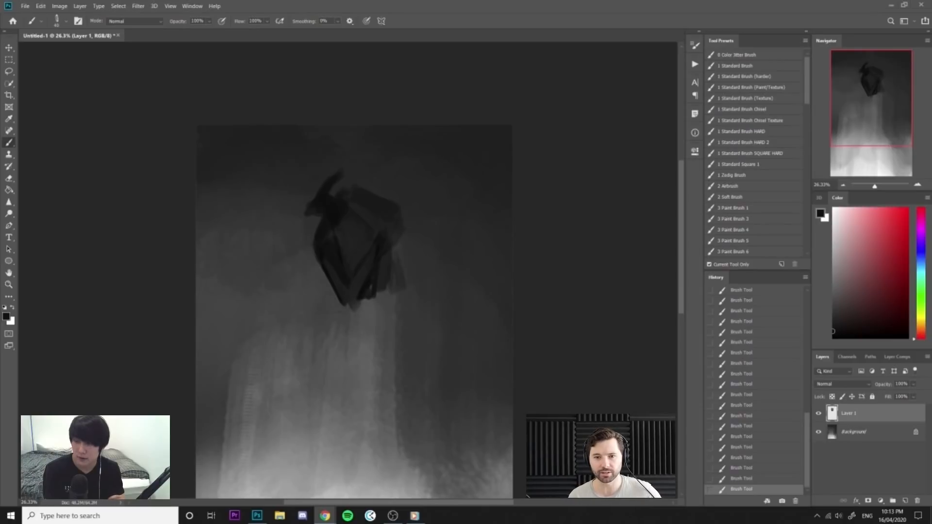
key("alt+Tab")
left_click(389, 270, "alt")
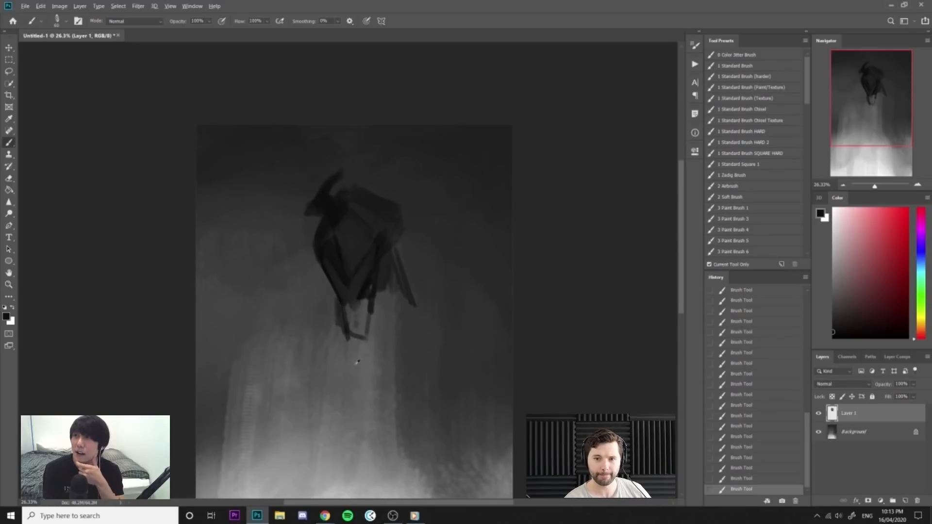
left_click_drag(412, 317, 434, 324)
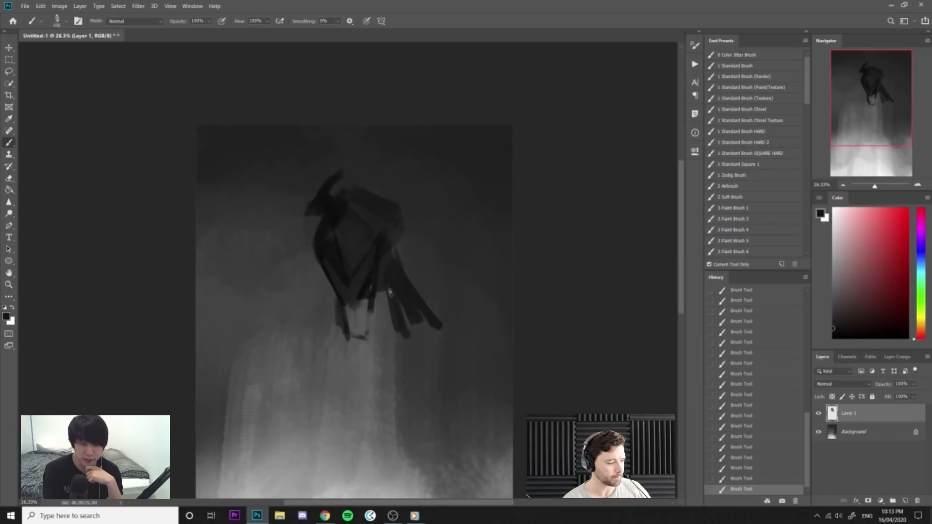
left_click_drag(390, 292, 398, 340)
left_click_drag(384, 342, 378, 303)
Enlarge the brush and paint the hem and outer edge of the right coat-tail.
key("bracketright")
left_click_drag(432, 337, 415, 336)
mouse_move(375, 338)
left_mouse_down()
mouse_move(417, 354)
mouse_move(430, 347)
left_mouse_up()
mouse_move(396, 301)
left_mouse_down()
mouse_move(414, 329)
mouse_move(444, 339)
left_mouse_up()
left_click_drag(327, 282, 324, 327)
left_click_drag(325, 277, 313, 329)
left_click_drag(326, 293, 320, 330)
left_click_drag(334, 295, 336, 336)
key("ctrl+z")
key("ctrl+z")
mouse_move(328, 289)
left_mouse_down()
mouse_move(329, 335)
mouse_move(342, 342)
left_mouse_up()
key("ctrl+z")
key("ctrl+z")
key("ctrl+z")
Paint a dark coat panel left of the legs and touch up the torso with a sampled grey.
left_click_drag(333, 298, 318, 339)
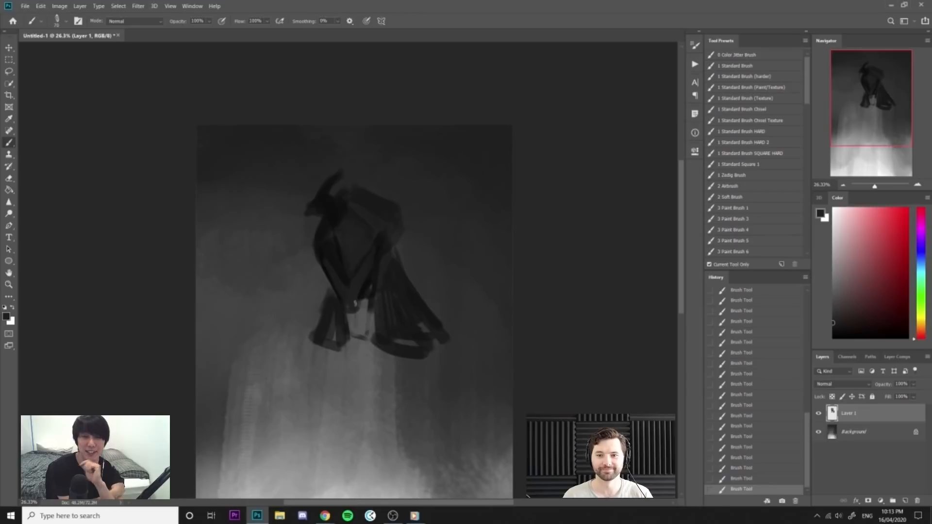
left_click(360, 281, "alt")
left_click_drag(376, 238, 382, 248)
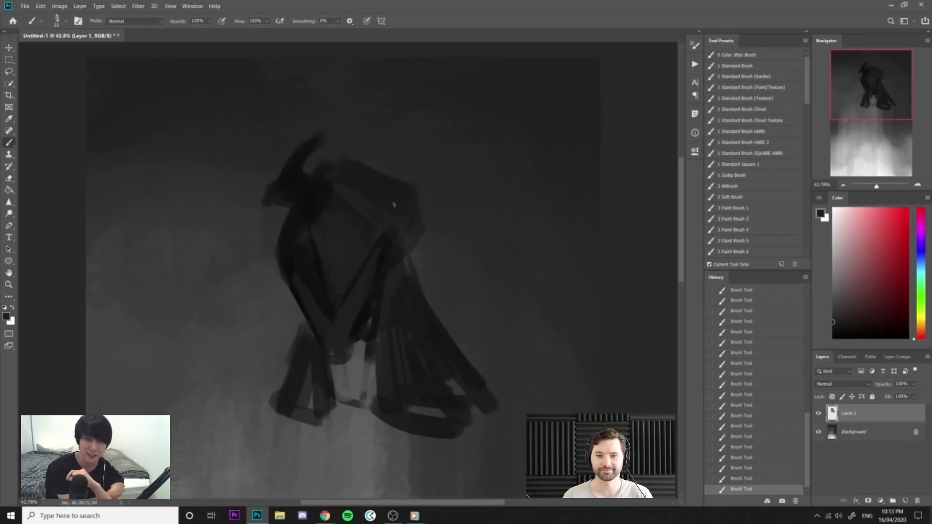
Extend the head's horn into long curved horns and flip the canvas horizontally.
key("z")
left_click_drag(382, 198, 363, 184)
key("b")
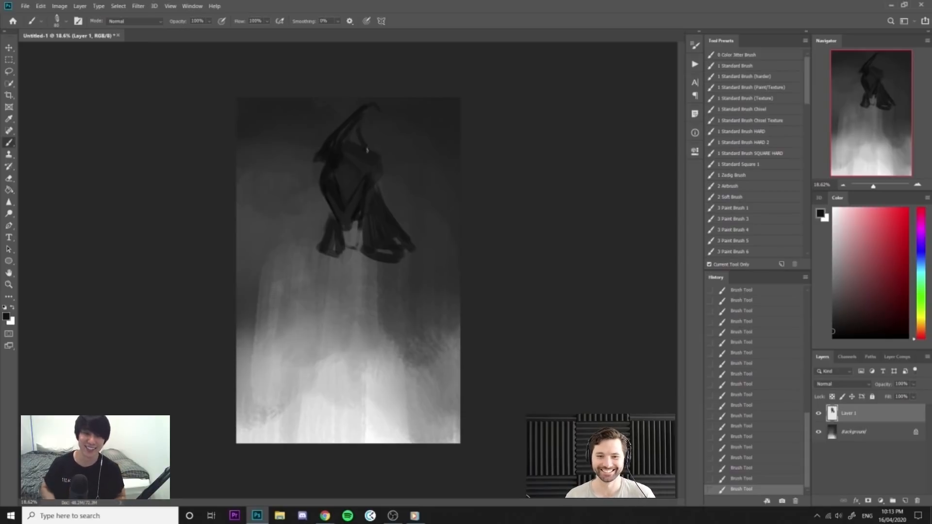
key("z")
left_click_drag(382, 139, 374, 136)
key("ctrl+shift+h")
Sample greys, enlarge the brush and paint over the wide coat-tail's lower hem.
key("z")
mouse_move(365, 253)
left_mouse_down()
mouse_move(385, 254)
mouse_move(387, 292)
mouse_move(398, 295)
left_mouse_up()
key("b")
left_click(374, 246, "alt")
left_click(286, 269, "alt")
key("bracketright")
key("bracketright")
left_click_drag(241, 286, 292, 323)
left_click_drag(284, 316, 321, 296)
Reduce the brush size and repaint the gap between the legs and its edges with sampled greys.
key("bracketleft")
key("bracketleft")
left_click_drag(350, 269, 360, 293)
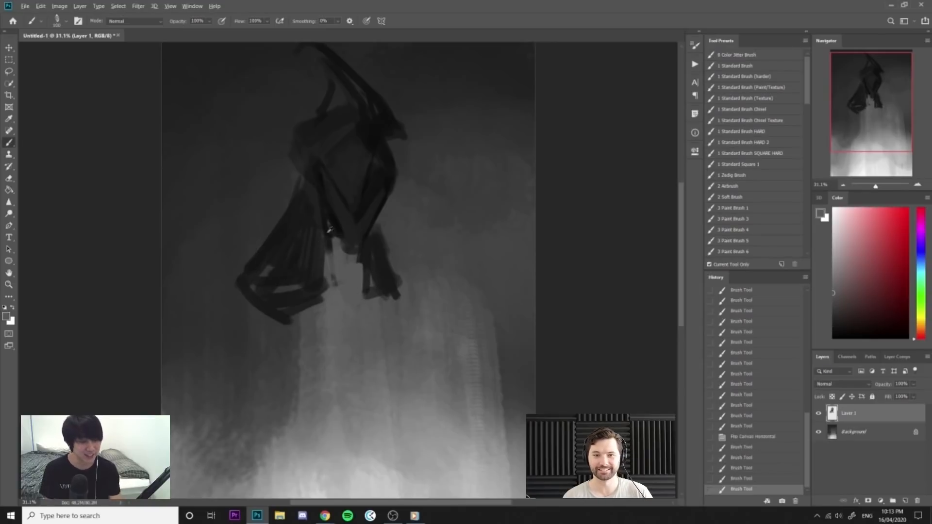
left_click(340, 233, "alt")
left_click_drag(334, 240, 336, 307)
left_click(354, 299, "alt")
left_click_drag(362, 265, 357, 307)
left_click_drag(338, 297, 337, 316)
Extend the inner edges of both coat panels downward and shape the narrow panel's hem in sampled dark grey.
left_click(310, 280, "alt")
left_click_drag(327, 268, 339, 312)
left_click_drag(365, 278, 406, 300)
left_click_drag(399, 286, 407, 294)
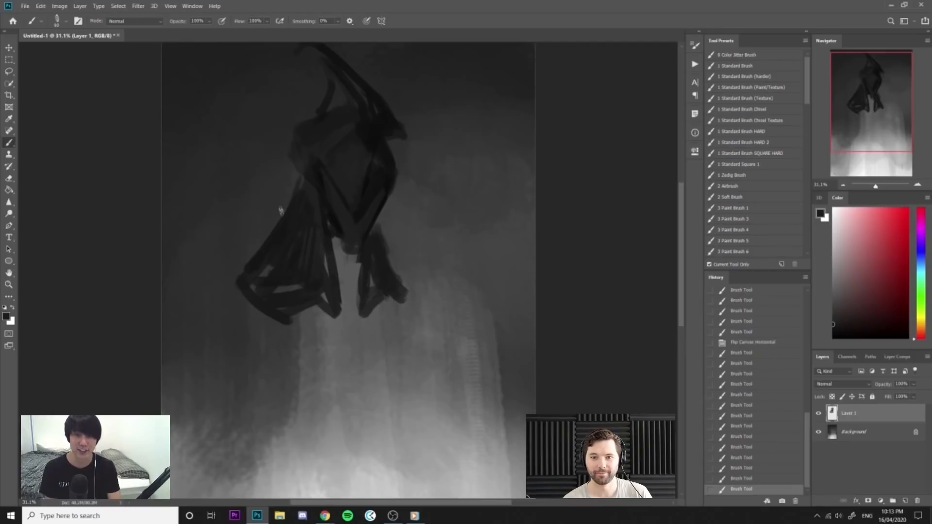
Paint a dark hip patch where the coat-tail meets the waist and touch up the shoulder with sampled tones.
left_click(326, 178, "alt")
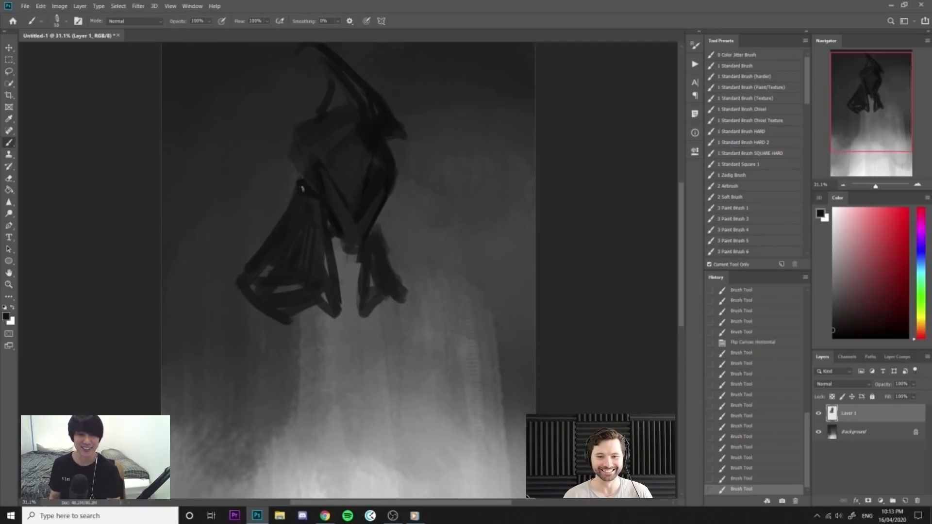
left_click_drag(306, 187, 307, 184)
left_click(308, 156, "alt")
key("ctrl+space")
left_click_drag(334, 121, 322, 121)
left_click(307, 142, "alt")
key("ctrl+space")
key("ctrl+space")
left_click_drag(322, 136, 330, 136)
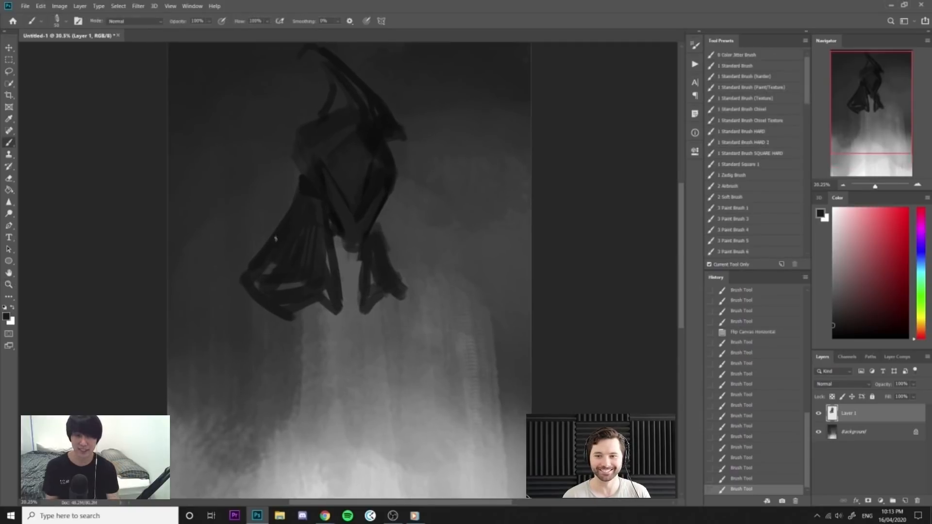
Move the painted figure to the right and flip the canvas horizontally.
key("v")
left_click_drag(389, 286, 436, 285)
key("ctrl+space")
left_click_drag(480, 209, 444, 203)
key("ctrl+shift+h")
Sample a dark grey and paint short strokes around the figure's head and neck.
key("ctrl+space")
left_click_drag(325, 126, 361, 128)
key("b")
left_click(276, 138, "alt")
left_click_drag(284, 151, 288, 167)
left_click_drag(283, 151, 290, 174)
key("ctrl+space")
mouse_move(288, 130)
left_mouse_down()
mouse_move(326, 132)
mouse_move(290, 138)
mouse_move(278, 181)
left_mouse_up()
Brush sampled dark tones across the top of the shoulder below the horns.
left_click(294, 156, "alt")
left_click(288, 160, "alt")
key("ctrl+space")
mouse_move(379, 116)
left_mouse_down()
mouse_move(326, 108)
mouse_move(370, 110)
left_mouse_up()
left_click(292, 125, "alt")
mouse_move(314, 141)
left_mouse_down()
mouse_move(314, 129)
mouse_move(361, 130)
left_mouse_up()
key("ctrl+space")
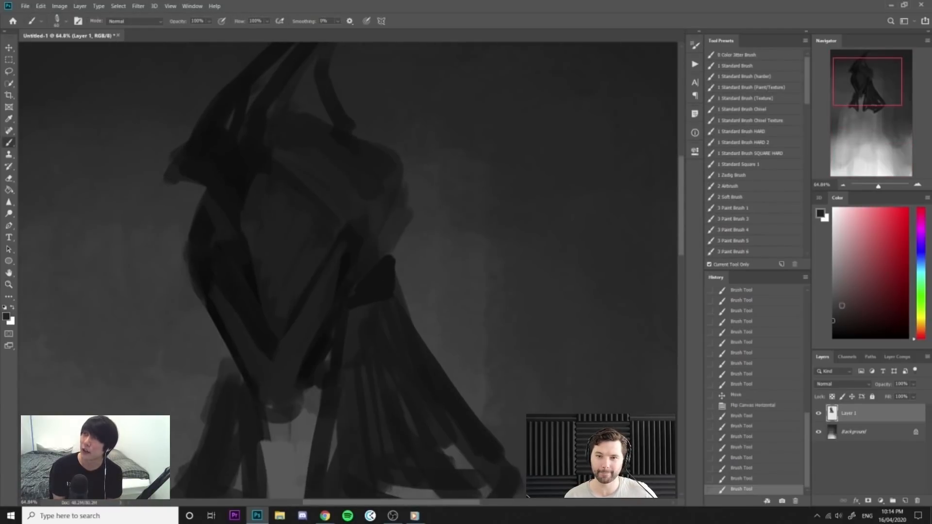
Shrink the brush and blend the chest's inner left edge below the neck with short strokes of sampled grey.
mouse_move(249, 214)
left_mouse_down()
mouse_move(251, 244)
mouse_move(247, 225)
left_mouse_up()
left_click_drag(249, 218, 252, 226)
mouse_move(251, 229)
left_mouse_down()
mouse_move(253, 239)
mouse_move(257, 216)
mouse_move(259, 229)
left_mouse_up()
left_click(243, 229, "alt")
key("[")
mouse_move(259, 229)
left_mouse_down()
mouse_move(263, 213)
mouse_move(261, 225)
left_mouse_up()
left_click_drag(263, 214, 262, 225)
left_click_drag(265, 212, 263, 227)
key("ctrl+space")
mouse_move(330, 217)
left_mouse_down()
mouse_move(290, 229)
mouse_move(326, 230)
left_mouse_up()
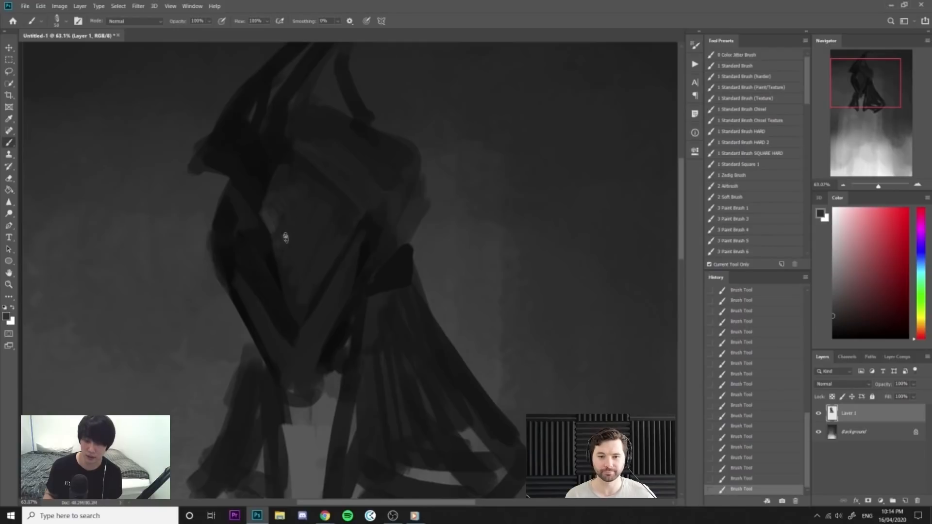
Sample a darker tone and brush strokes down the inner edge of the figure's chest.
left_click_drag(280, 303, 288, 323)
left_click(265, 278, "alt")
mouse_move(276, 255)
left_mouse_down()
mouse_move(280, 311)
mouse_move(268, 278)
mouse_move(284, 337)
left_mouse_up()
Enlarge the brush and rough in long, bent dark limbs beside and below the coat's flared hem.
key("ctrl+space")
left_click_drag(312, 308, 253, 308)
key("ctrl+space")
left_click_drag(358, 313, 324, 312)
key("ctrl+space")
left_click_drag(280, 236, 314, 236)
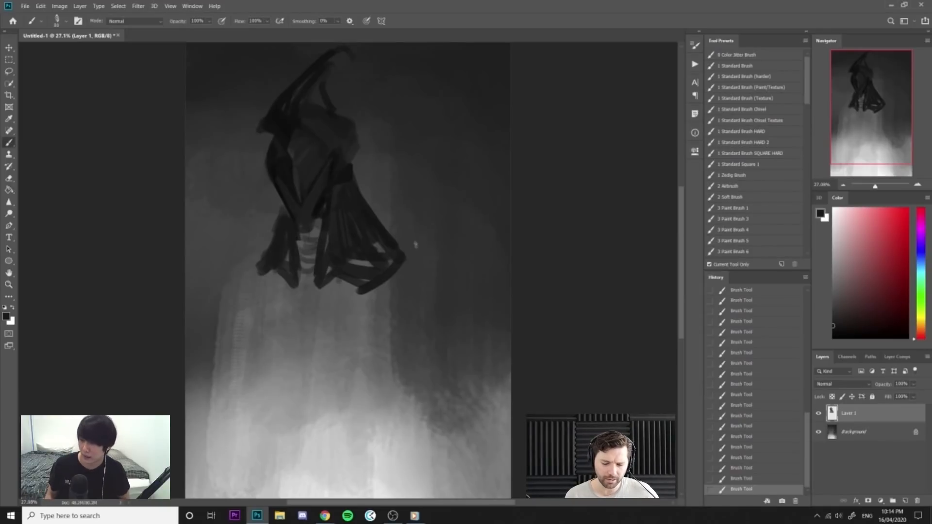
key("bracketright")
key("bracketright")
mouse_move(422, 197)
left_mouse_down()
mouse_move(481, 270)
mouse_move(414, 266)
mouse_move(375, 293)
left_mouse_up()
mouse_move(357, 286)
left_mouse_down()
mouse_move(389, 318)
mouse_move(364, 313)
left_mouse_up()
Sample a near-black tone and paint with a smaller brush from the shoulder down the coat's inner edge.
key("ctrl+space")
left_click_drag(358, 183, 382, 208)
key("bracketleft")
key("bracketleft")
left_click(335, 175, "alt")
key("bracketleft")
key("bracketleft")
key("bracketleft")
left_click_drag(331, 189, 297, 309)
Shrink the brush, sample a grey and paint a thin stroke along the chest edge beside the coat.
key("ctrl+space")
left_click_drag(356, 229, 343, 210)
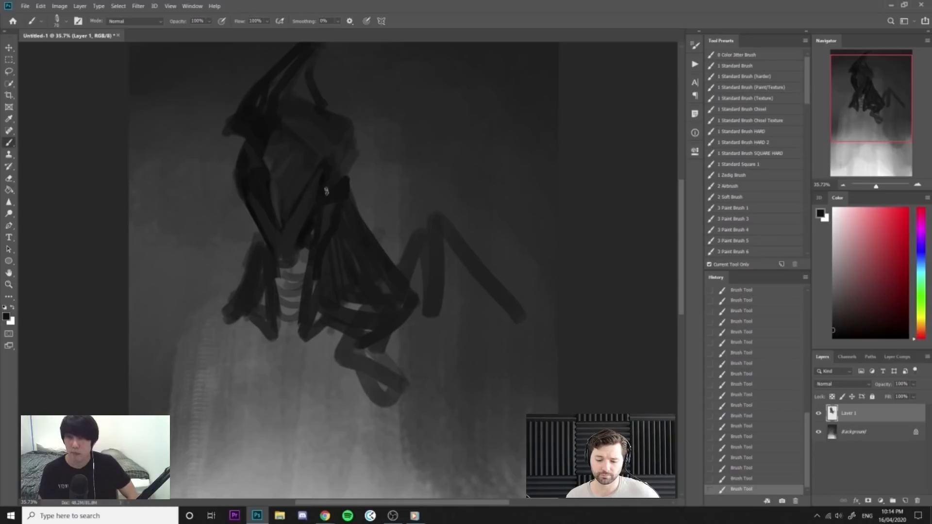
key("ctrl+space")
left_click_drag(330, 197, 343, 198)
key("bracketleft")
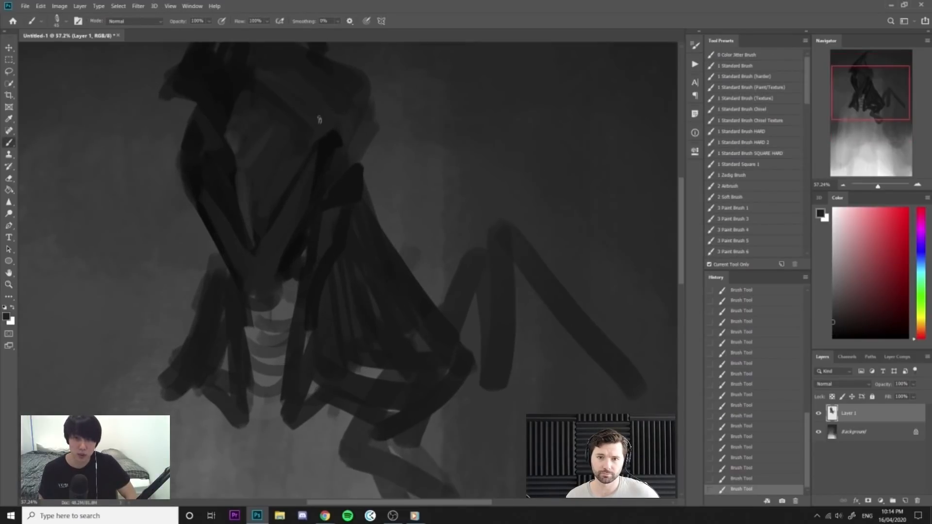
left_click(244, 186, "alt")
key("bracketleft")
mouse_move(317, 141)
left_mouse_down()
mouse_move(300, 210)
mouse_move(328, 197)
left_mouse_up()
Flip the canvas horizontally and touch up the figure's edges with the eraser and brush.
key("ctrl+space")
key("ctrl+space")
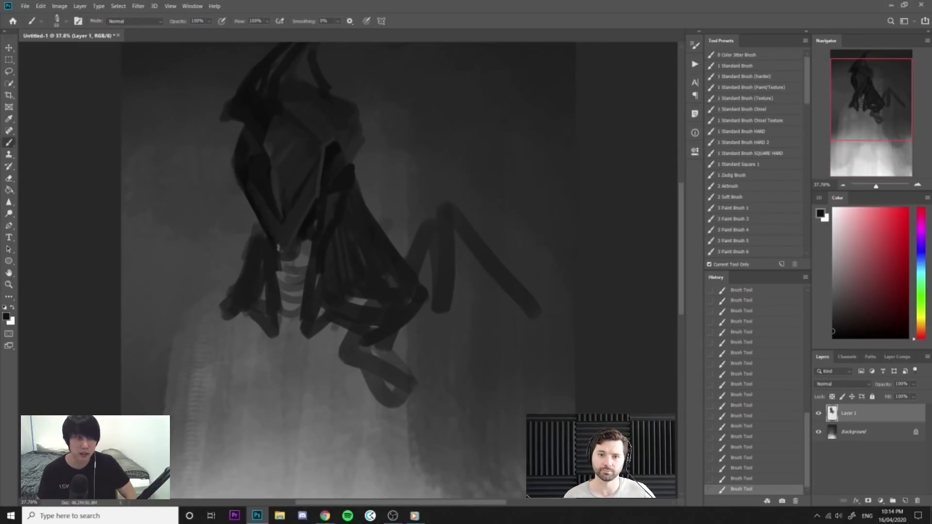
key("ctrl+space")
left_click_drag(289, 241, 274, 226)
key("ctrl+shift+h")
key("ctrl+space")
mouse_move(343, 247)
left_mouse_down()
mouse_move(329, 186)
mouse_move(349, 156)
mouse_move(342, 164)
left_mouse_up()
key("e")
key("b")
left_click(351, 156, "alt")
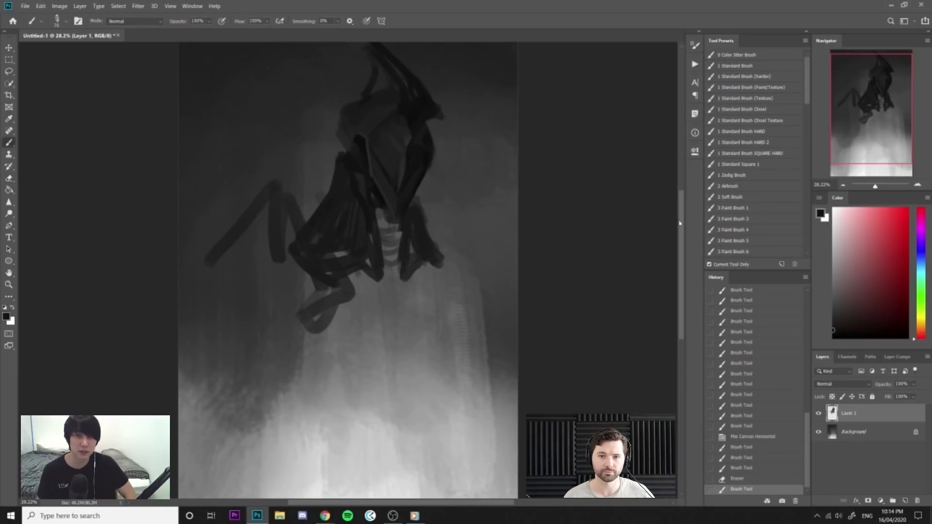
scroll(753, 156, "down", 6)
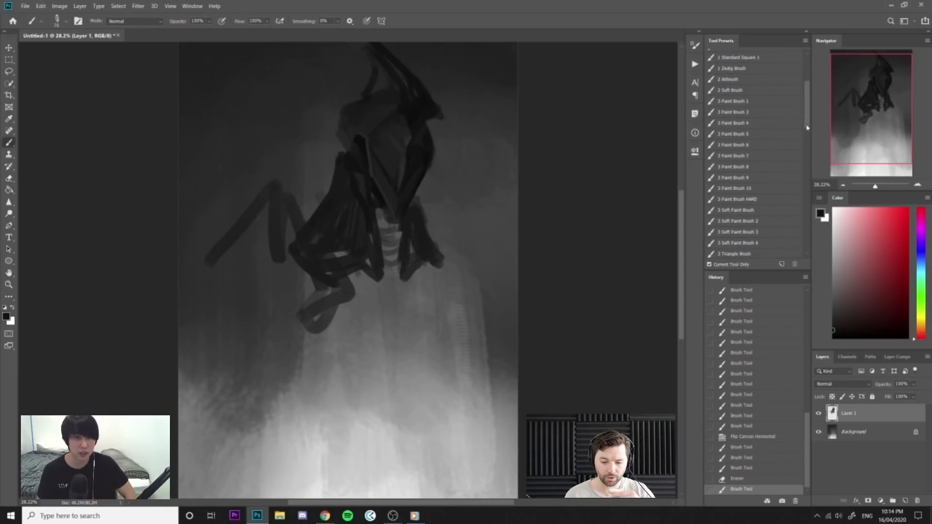
left_click(750, 202)
key("e")
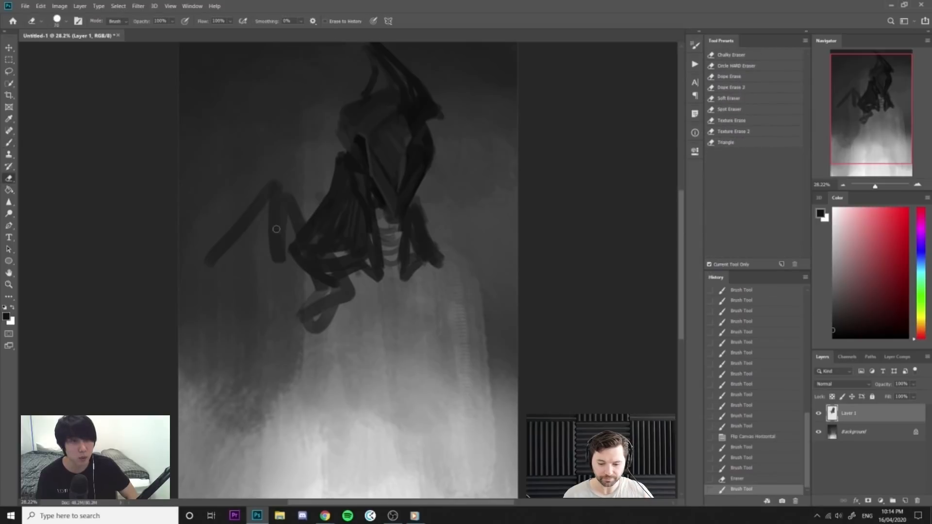
key("b")
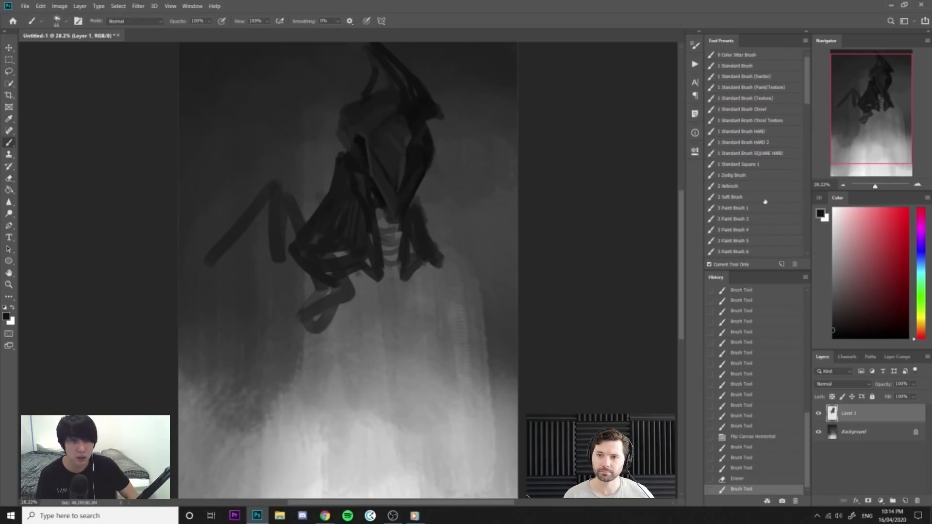
Choose a textured brush preset, sample a near-black tone and block in a large rounded abdomen over the rough limbs behind the coat.
scroll(809, 94, "down", 6)
left_click(738, 120)
left_click(358, 164, "alt")
key("bracketright")
key("bracketright")
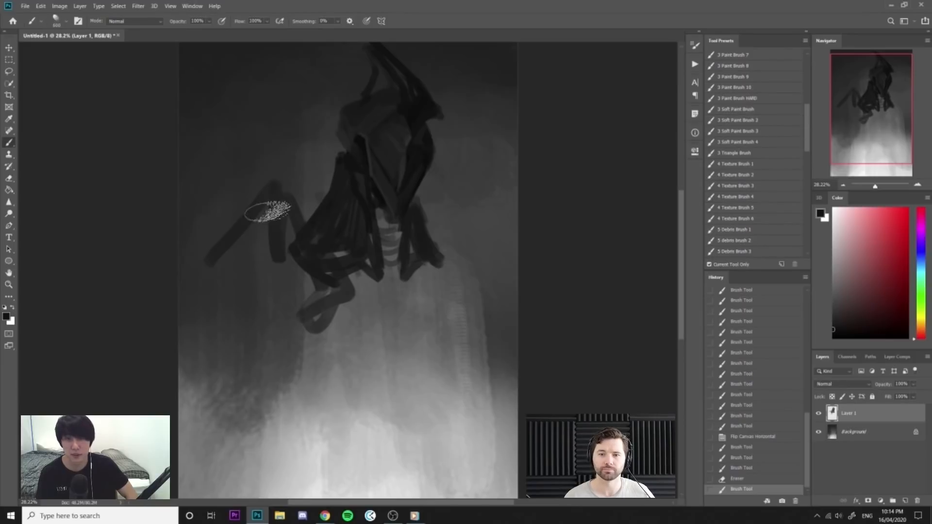
left_click_drag(268, 211, 211, 325)
left_click_drag(267, 228, 235, 323)
left_click_drag(272, 264, 292, 307)
left_click_drag(207, 335, 250, 350)
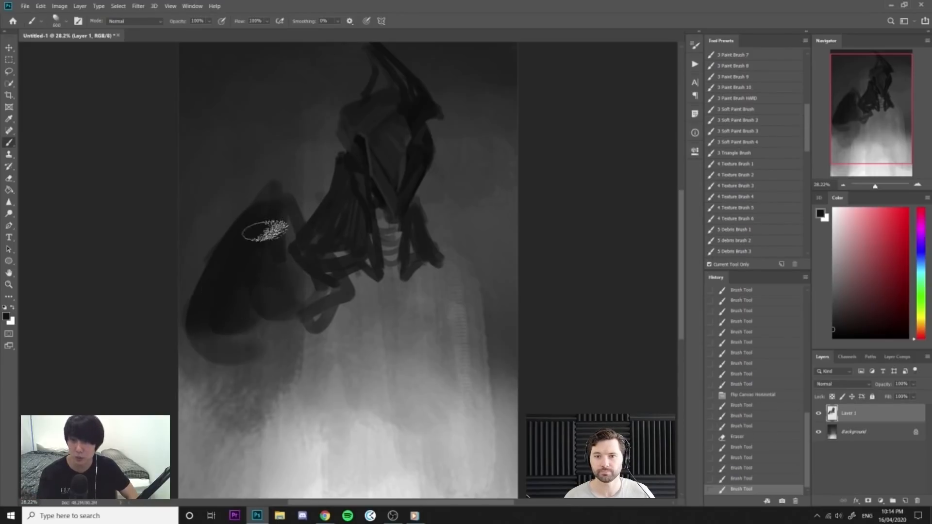
left_click_drag(266, 231, 202, 307)
left_click_drag(308, 262, 302, 238)
Join the abdomen to the coat with smaller dark strokes and flip the canvas horizontally.
key("bracketleft")
key("bracketleft")
left_click_drag(273, 207, 312, 241)
mouse_move(340, 294)
left_mouse_down()
mouse_move(337, 267)
mouse_move(362, 320)
left_mouse_up()
key("ctrl+shift+h")
Shrink the brush and paint dark strokes around the abdomen's top and below the coat's hem.
key("bracketleft")
key("bracketleft")
left_click_drag(393, 214, 424, 187)
left_click_drag(361, 294, 350, 321)
left_click_drag(341, 286, 322, 329)
left_click_drag(339, 254, 330, 232)
key("bracketleft")
mouse_move(329, 274)
left_mouse_down()
mouse_move(309, 288)
mouse_move(293, 280)
mouse_move(267, 340)
left_mouse_up()
Sample a tone from the figure and paint a rounded bulge under the coat, opposite the abdomen.
left_click(305, 279, "alt")
key("bracketright")
key("bracketright")
mouse_move(265, 266)
left_mouse_down()
mouse_move(259, 306)
mouse_move(296, 356)
left_mouse_up()
key("bracketright")
key("bracketright")
key("bracketleft")
Sample a dark tone and paint curved bands across the lower body and short strokes beneath the abdomen.
left_click(324, 194, "alt")
mouse_move(272, 266)
left_mouse_down()
mouse_move(264, 317)
mouse_move(296, 349)
left_mouse_up()
left_click_drag(284, 281, 304, 346)
left_click_drag(294, 280, 315, 339)
mouse_move(319, 288)
left_mouse_down()
mouse_move(341, 324)
mouse_move(354, 311)
left_mouse_up()
left_click_drag(316, 342, 381, 327)
mouse_move(322, 359)
left_mouse_down()
mouse_move(387, 334)
mouse_move(386, 343)
left_mouse_up()
left_click_drag(420, 321, 457, 362)
mouse_move(439, 318)
left_mouse_down()
mouse_move(464, 353)
mouse_move(413, 381)
mouse_move(479, 351)
left_mouse_up()
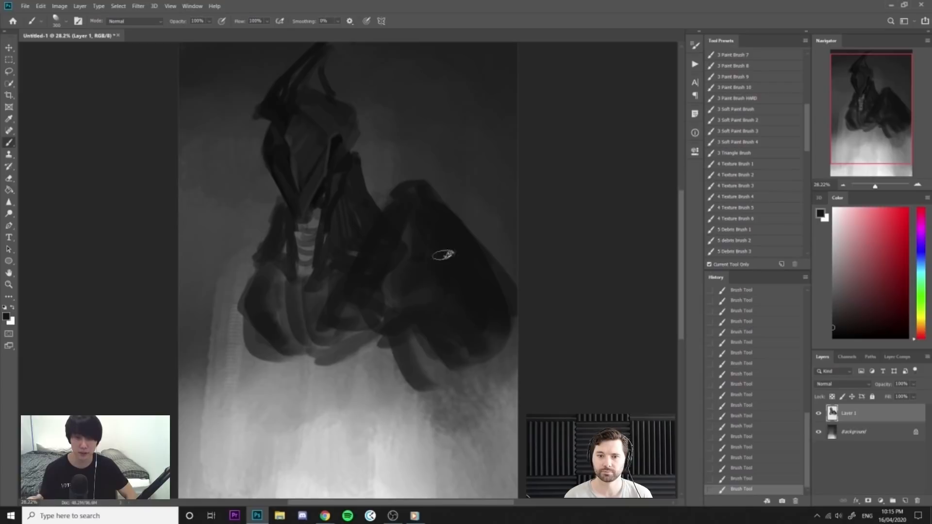
Sample a dark grey and brush a soft, slightly lighter tone over the middle of the abdomen with a larger brush.
left_click(406, 244, "alt")
key("bracketright")
key("bracketright")
mouse_move(419, 243)
left_mouse_down()
mouse_move(435, 293)
mouse_move(449, 300)
left_mouse_up()
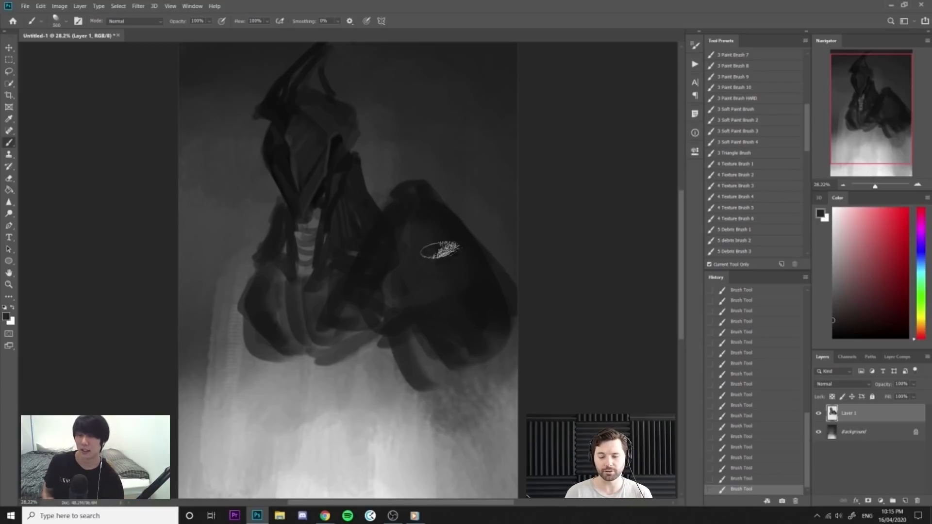
key("alt+Tab")
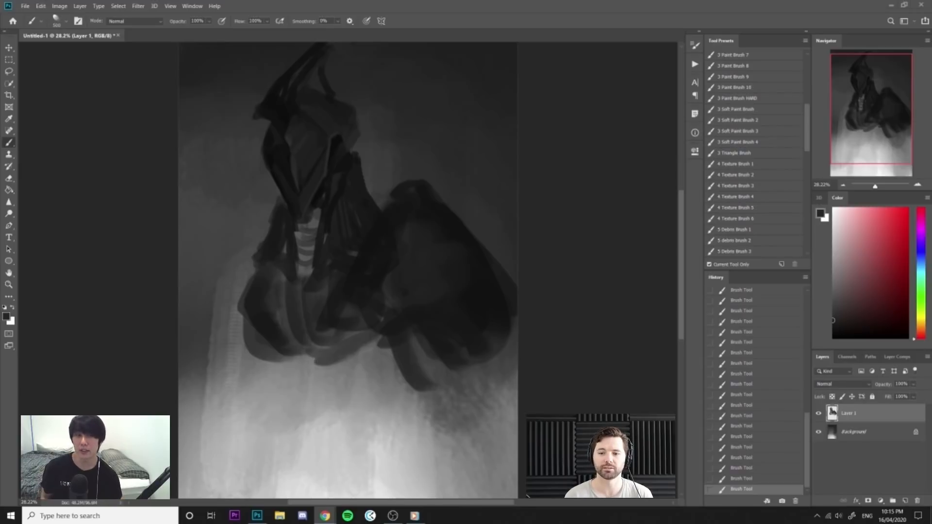
Sample dark tones from the figure and fill out the abdomen's lower contour with a smaller brush.
key("z")
mouse_move(456, 260)
left_mouse_down()
mouse_move(426, 229)
mouse_move(451, 238)
left_mouse_up()
left_click(481, 354, "alt")
left_click(391, 261, "alt")
key("bracketleft")
key("bracketleft")
left_click_drag(414, 346, 477, 394)
mouse_move(378, 327)
left_mouse_down()
mouse_move(478, 394)
mouse_move(497, 387)
mouse_move(517, 326)
left_mouse_up()
left_click(444, 269, "alt")
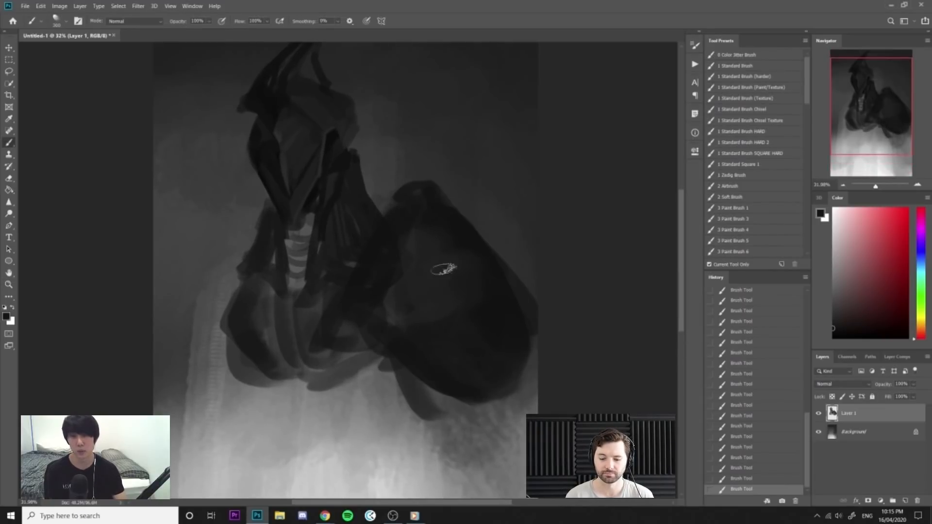
key("bracketright")
key("bracketright")
left_click_drag(421, 224, 494, 355)
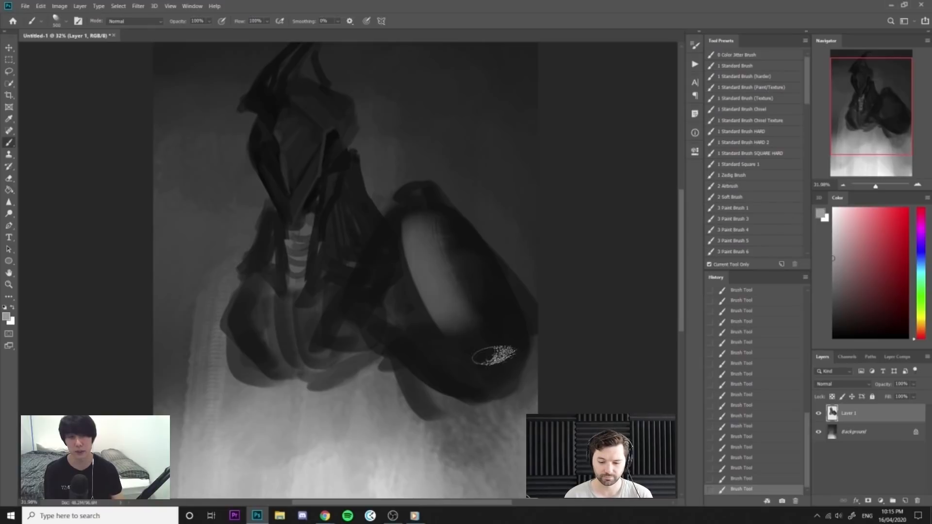
left_click(399, 236, "alt")
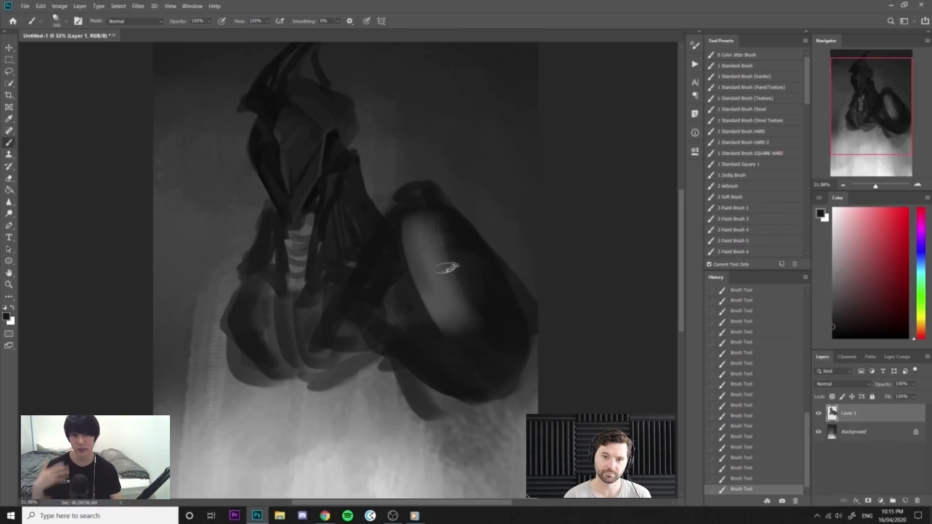
key("ctrl+z")
key("ctrl+z")
Pick a mid grey and paint a soft elongated highlight down the abdomen, blending it with sampled tones.
key("bracketleft")
key("bracketleft")
left_click(833, 266)
key("bracketright")
mouse_move(426, 228)
left_mouse_down()
mouse_move(487, 350)
mouse_move(470, 343)
left_mouse_up()
left_click_drag(426, 245, 436, 294)
left_click(419, 266, "alt")
mouse_move(421, 262)
left_mouse_down()
mouse_move(448, 327)
mouse_move(474, 335)
left_mouse_up()
key("bracketright")
left_click_drag(424, 231, 478, 325)
Sample darker tones and narrow the abdomen's highlight with strokes along its side nearest the coat.
left_click(433, 222, "alt")
left_click(428, 227, "alt")
key("bracketleft")
left_click_drag(416, 218, 438, 306)
left_click_drag(421, 238, 445, 329)
left_click_drag(381, 252, 417, 335)
Scale the whole figure layer down to about 80% and nudge it slightly to the right.
scroll(453, 358, "down", 3)
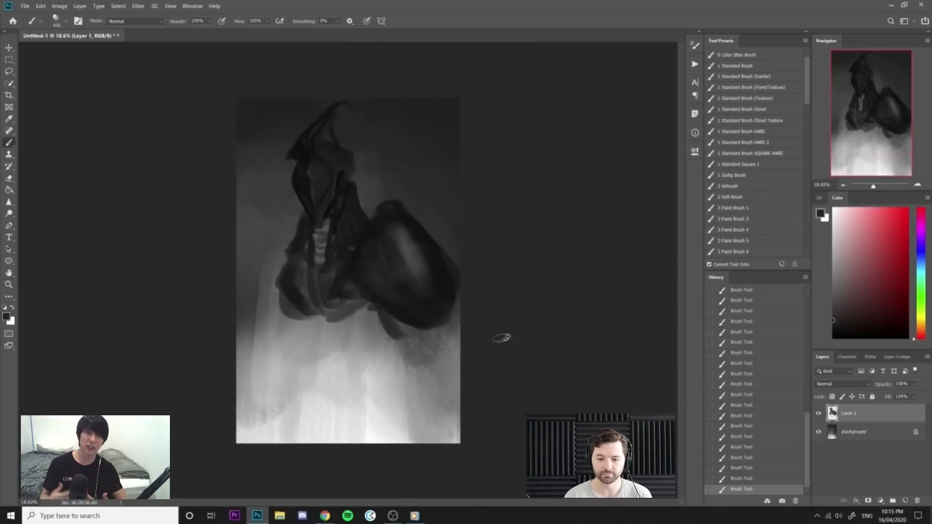
key("z")
left_click_drag(352, 262, 366, 258)
key("ctrl+t")
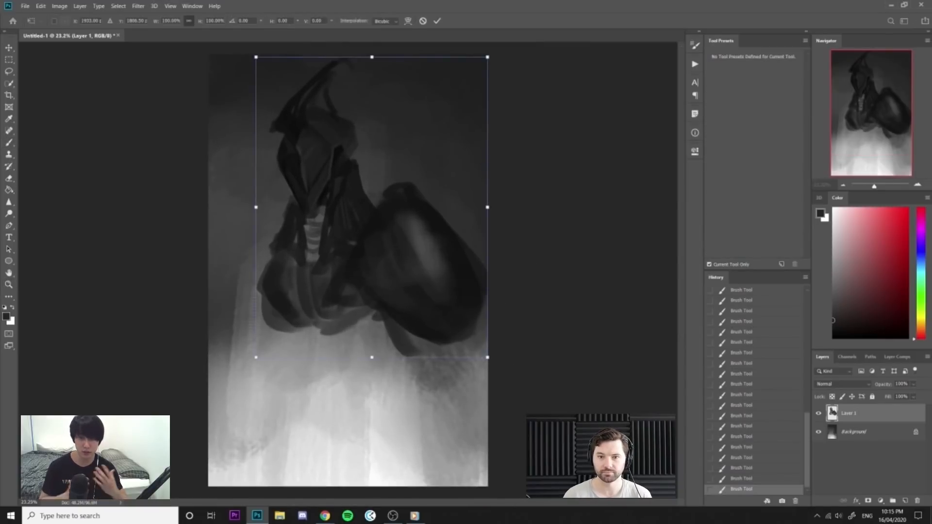
left_click_drag(488, 357, 458, 313)
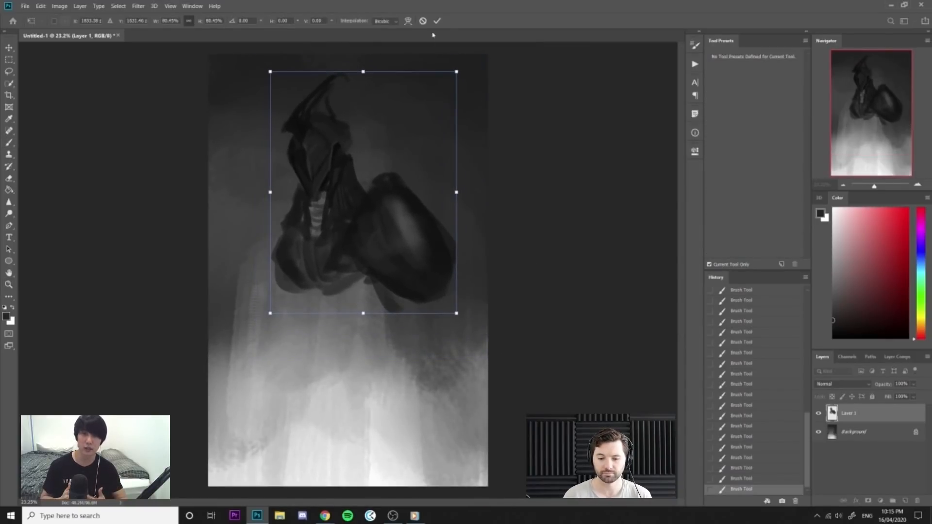
left_click_drag(379, 151, 387, 150)
Flip the canvas horizontally and paint short strokes of sampled dark tones on the chest below the horns.
left_click_drag(288, 119, 313, 125)
key("b")
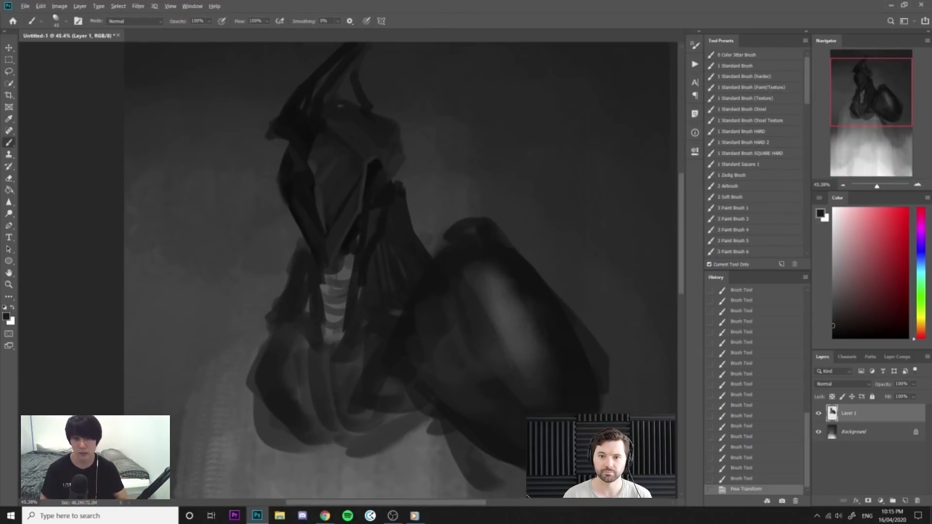
key("h")
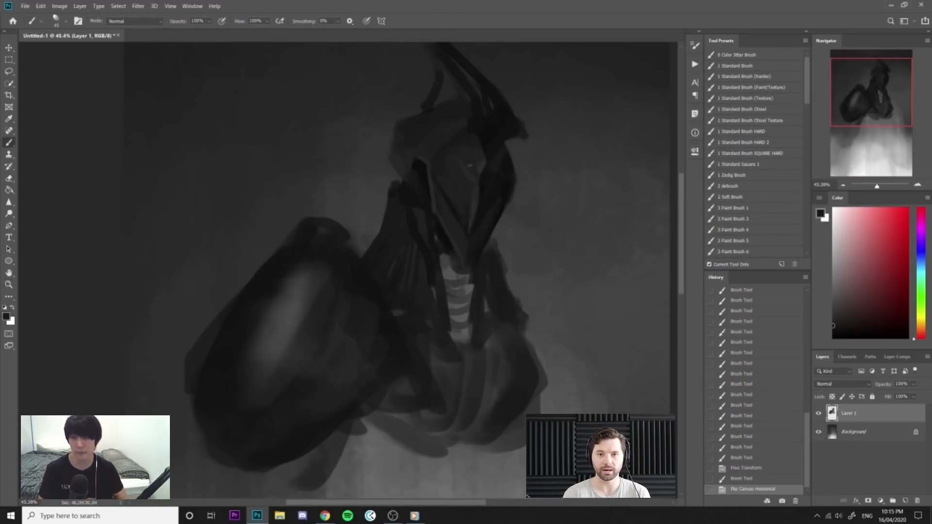
mouse_move(478, 200)
left_mouse_down()
mouse_move(465, 215)
mouse_move(473, 223)
left_mouse_up()
left_click_drag(476, 206, 470, 229)
left_click(481, 226, "alt")
left_click_drag(469, 195, 472, 221)
left_click_drag(470, 201, 469, 233)
Paint thin, dark, jointed limbs reaching outward and down on the side of the body opposite the abdomen.
key("ctrl+space")
left_click_drag(507, 203, 497, 193)
left_click_drag(515, 259, 504, 249)
key("ctrl+space")
left_click_drag(424, 212, 439, 216)
left_click_drag(440, 200, 465, 238)
left_click_drag(437, 206, 450, 257)
mouse_move(433, 223)
left_mouse_down()
mouse_move(480, 260)
mouse_move(501, 294)
left_mouse_up()
left_click_drag(465, 235, 496, 306)
left_click_drag(456, 244, 478, 281)
left_click_drag(446, 199, 472, 270)
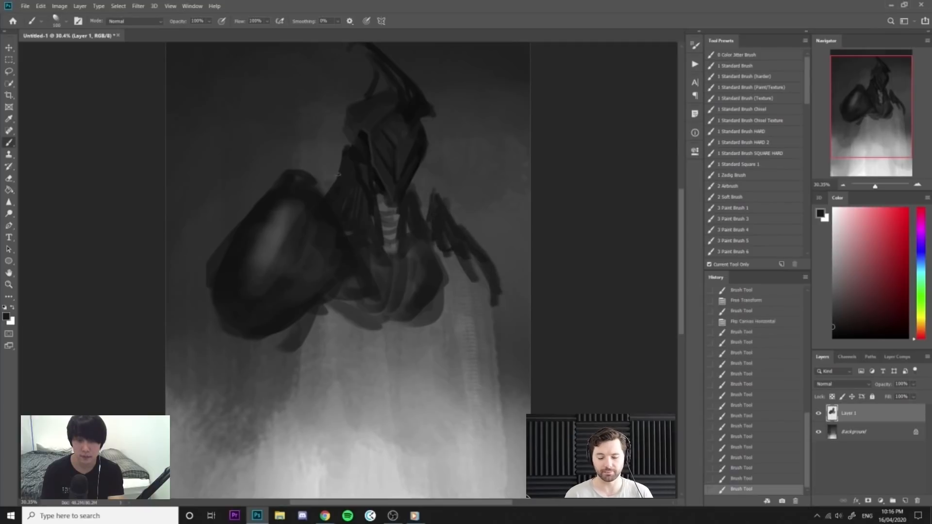
Reshape the rear shoulder into a sharp dark corner using the eraser and brush.
key("z")
mouse_move(355, 114)
left_mouse_down()
mouse_move(359, 148)
mouse_move(373, 141)
mouse_move(362, 143)
left_mouse_up()
key("b")
key("z")
key("e")
key("b")
mouse_move(351, 126)
left_mouse_down()
mouse_move(357, 153)
mouse_move(360, 145)
left_mouse_up()
Paint short dark strokes under the pointed tip of the head to refine its silhouette.
scroll(410, 117, "up", 3)
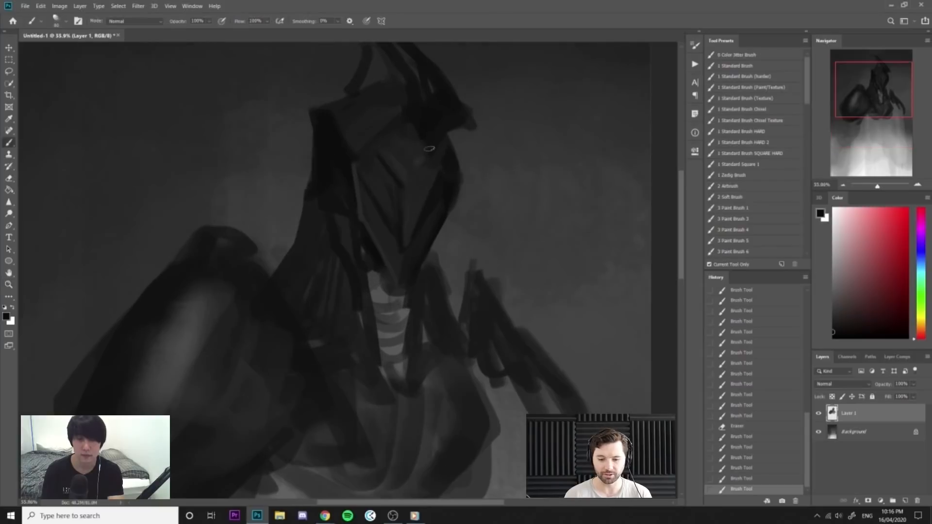
left_click_drag(444, 148, 455, 135)
left_click_drag(473, 123, 451, 139)
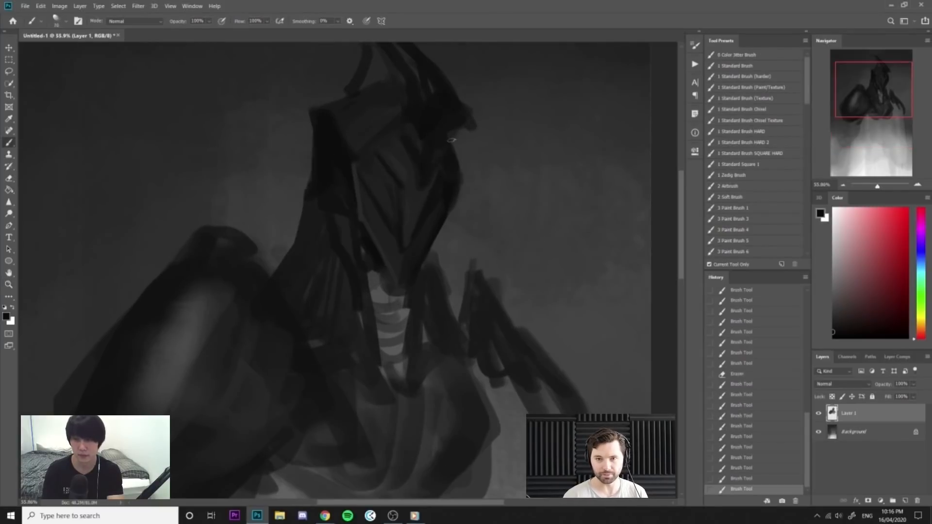
scroll(474, 98, "down", 3)
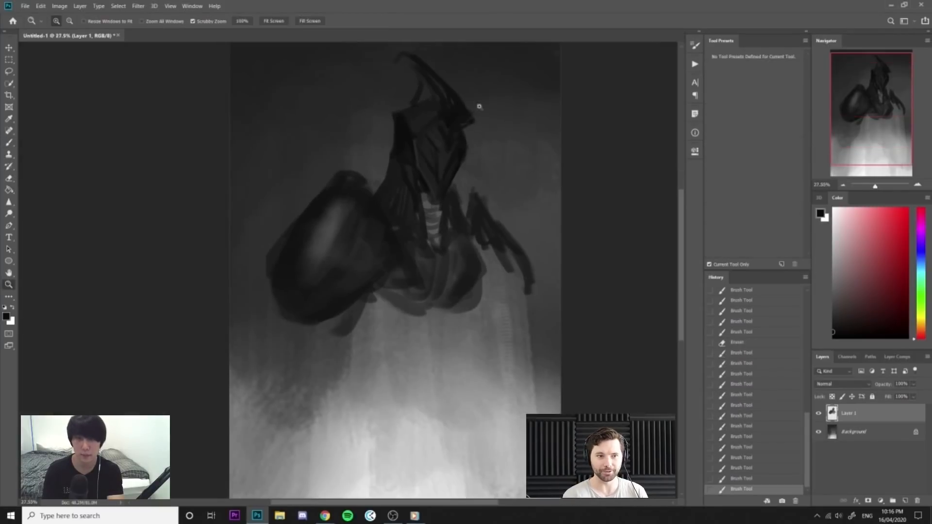
scroll(447, 119, "up", 2)
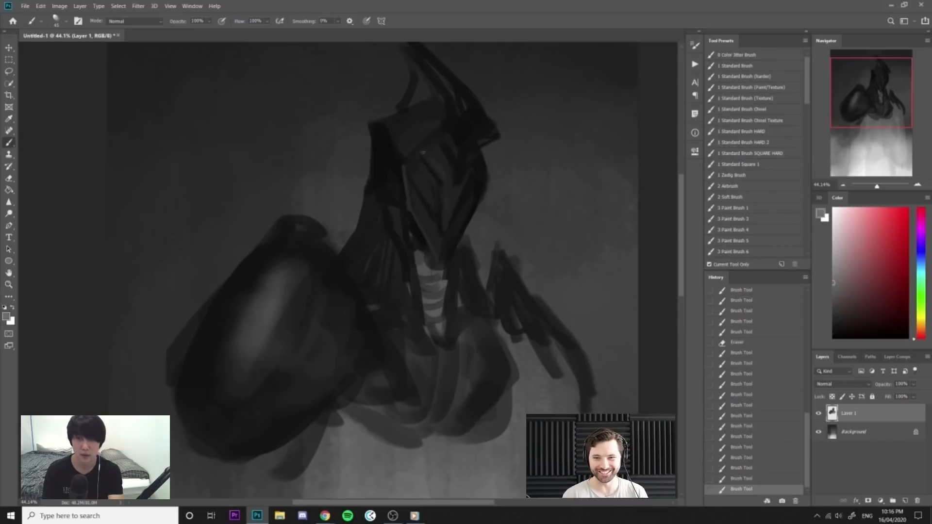
Paint thin light grey highlight strokes down the face plate using a smaller brush.
left_click_drag(420, 152, 436, 174)
left_click_drag(424, 151, 441, 177)
key("[")
key("[")
left_click_drag(439, 176, 449, 231)
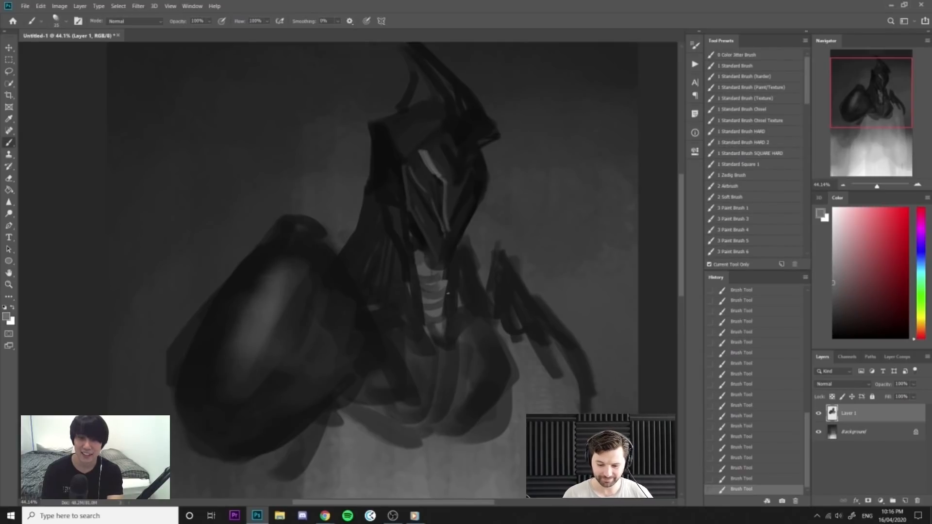
Flip the canvas horizontally and draw thin light contour lines along the horn and around the head's front tip.
key("ctrl+shift+h")
mouse_move(395, 133)
left_mouse_down()
mouse_move(298, 121)
mouse_move(340, 124)
mouse_move(314, 165)
mouse_move(288, 121)
mouse_move(353, 60)
left_mouse_up()
key("z")
mouse_move(306, 105)
left_mouse_down()
mouse_move(372, 41)
mouse_move(316, 60)
left_mouse_up()
key("z")
left_click_drag(287, 92, 330, 94)
left_click(314, 99, "alt")
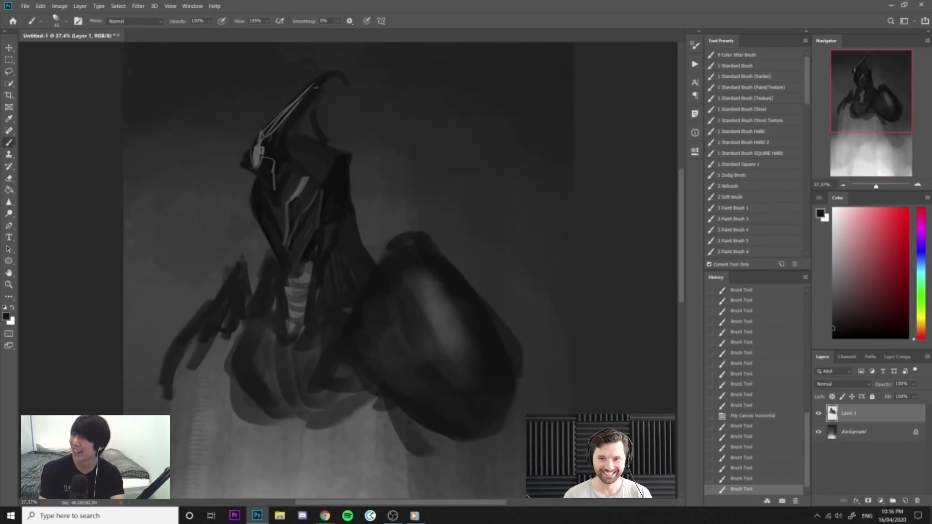
Paint sampled near-black strokes over the upper horn line and the top of the head.
left_click_drag(320, 82, 306, 94)
key("bracketright")
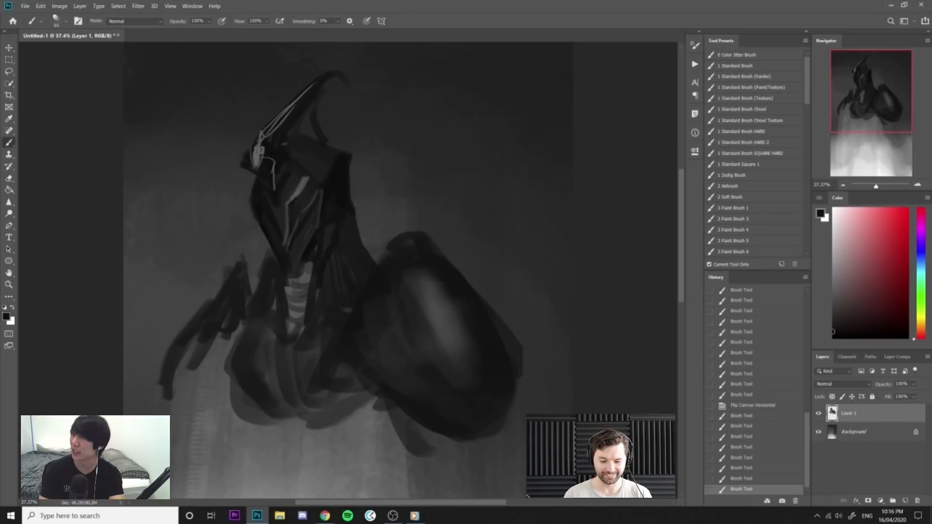
mouse_move(285, 154)
left_mouse_down()
mouse_move(290, 138)
mouse_move(340, 125)
left_mouse_up()
key("z")
key("bracketright")
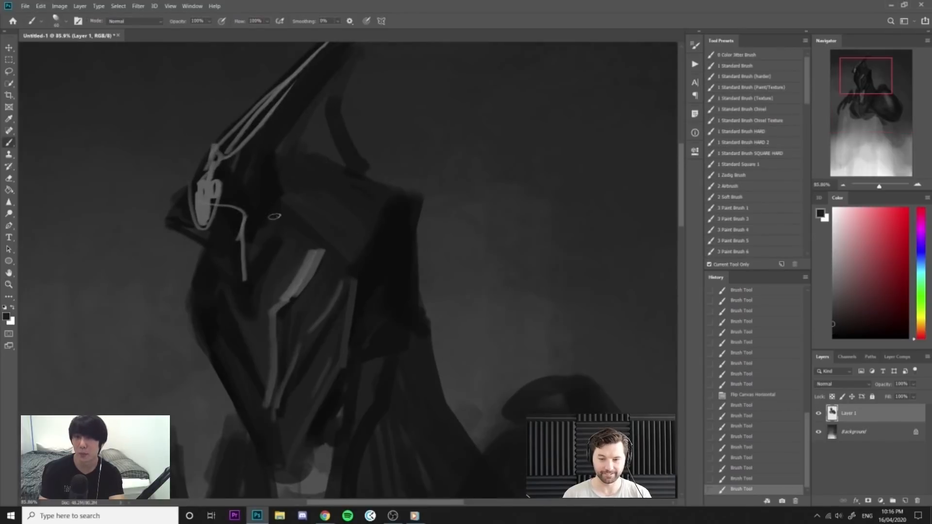
left_click_drag(274, 215, 322, 161)
key("b")
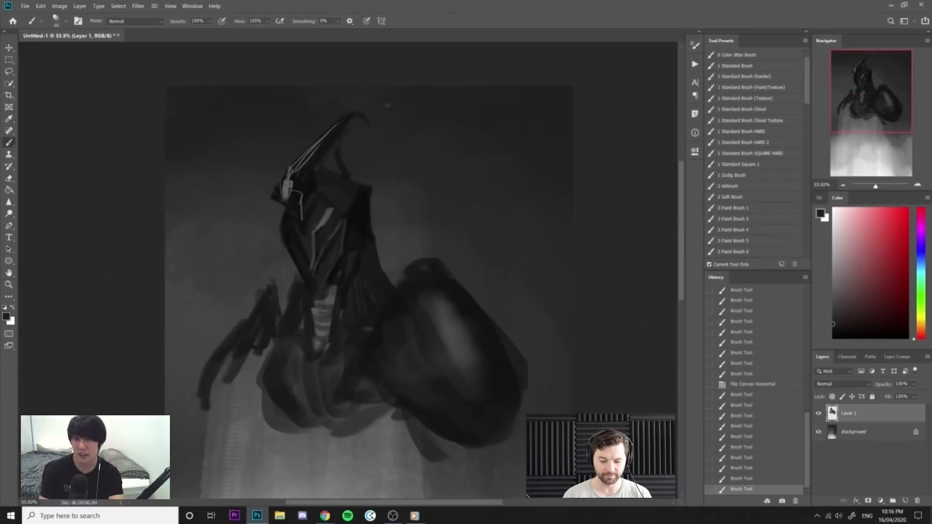
Paint short strokes of a sampled dark grey where the neck meets the abdomen.
key("alt+Tab")
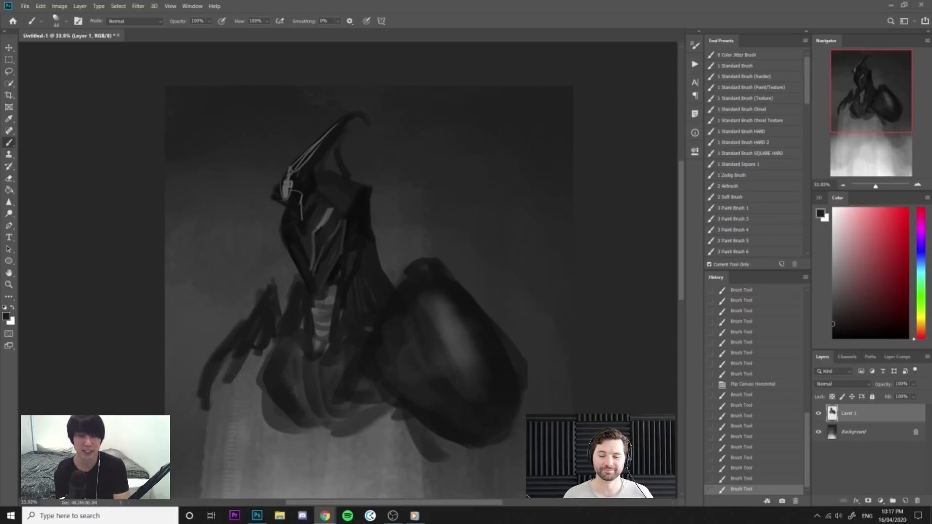
left_click(540, 21)
left_click_drag(492, 223, 474, 223)
left_click_drag(375, 191, 417, 194)
left_click(356, 243, "alt")
mouse_move(353, 225)
left_mouse_down()
mouse_move(369, 214)
mouse_move(424, 236)
mouse_move(352, 238)
mouse_move(360, 216)
left_mouse_up()
key("z")
key("ctrl+space")
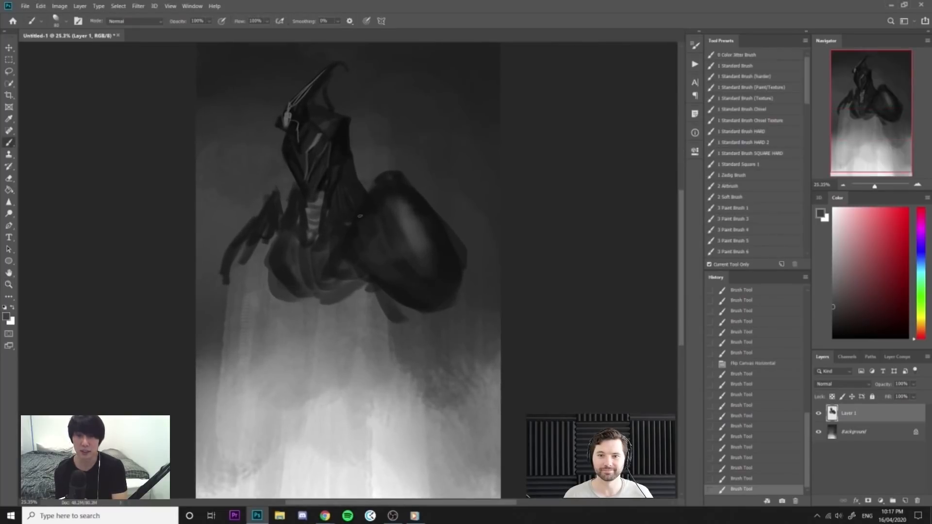
Paint a dark collar shape around the base of the neck.
key("alt+Tab")
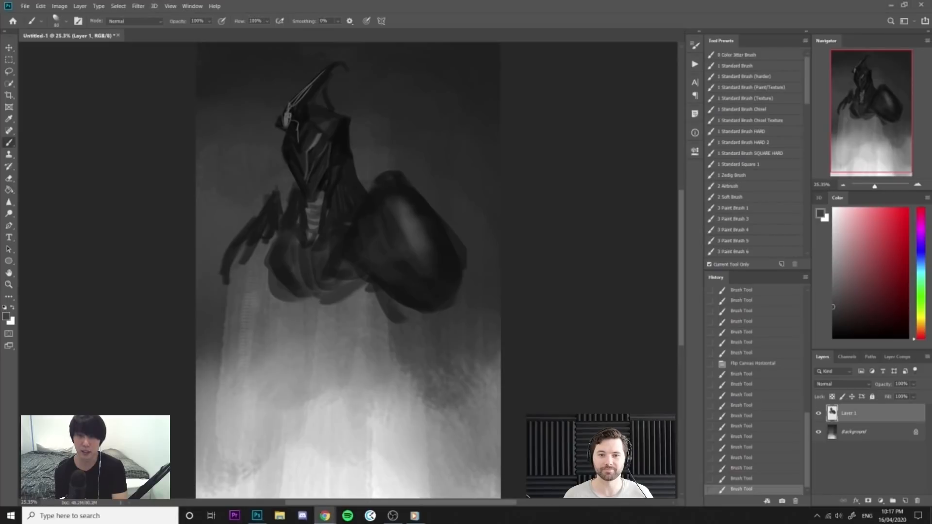
key("ctrl+space")
mouse_move(293, 224)
left_mouse_down()
mouse_move(320, 225)
mouse_move(296, 246)
mouse_move(315, 257)
left_mouse_up()
key("]")
left_click(363, 233)
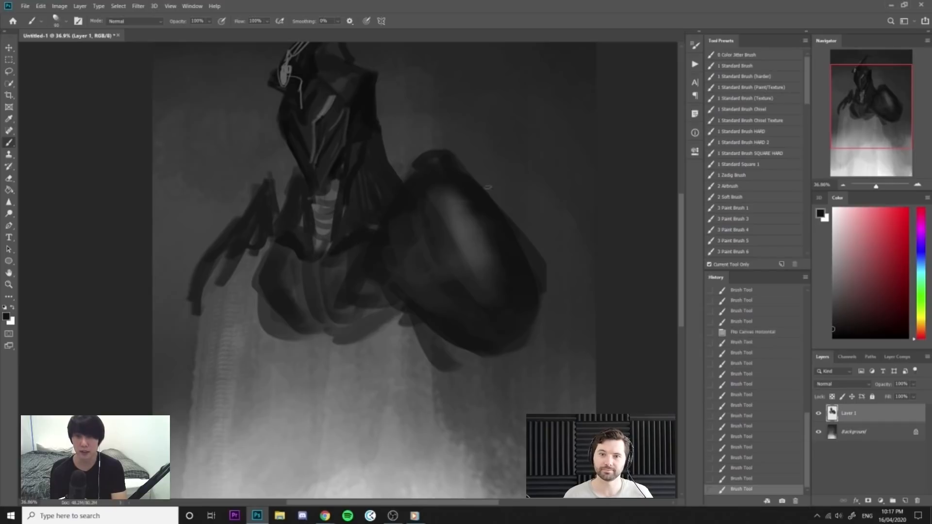
Paint dark grey strokes down the side of the neck with sampled and picked tones.
mouse_move(354, 237)
left_mouse_down()
mouse_move(362, 208)
mouse_move(446, 197)
mouse_move(363, 225)
mouse_move(362, 194)
mouse_move(356, 222)
mouse_move(368, 160)
left_mouse_up()
left_click(362, 210, "alt")
left_click(833, 313)
key("]")
scroll(431, 192, "down", 4)
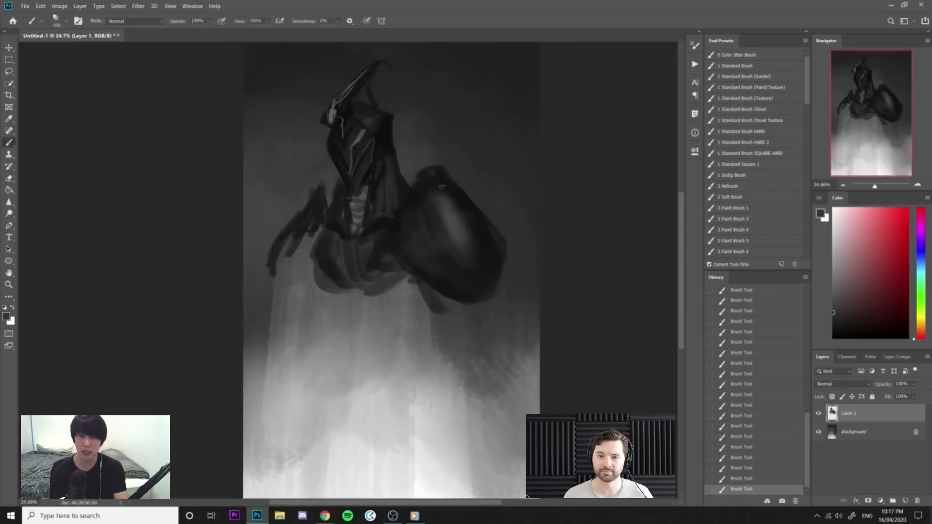
Flip the canvas horizontally and sharpen the back edge of the neck and head with a dark stroke and the eraser.
key("F2")
scroll(410, 133, "up", 5)
left_click(365, 214, "alt")
key("[")
mouse_move(382, 177)
left_mouse_down()
mouse_move(359, 209)
mouse_move(373, 165)
left_mouse_up()
key("e")
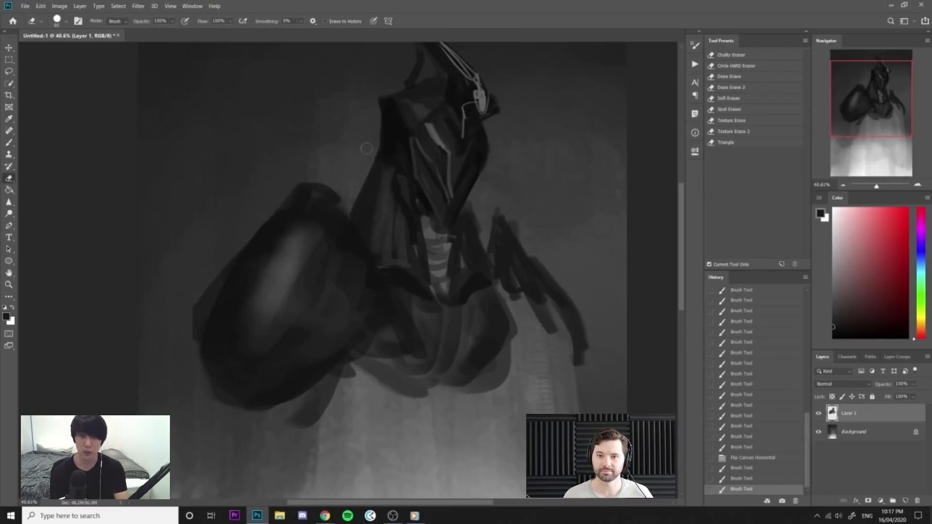
left_click_drag(376, 154, 377, 125)
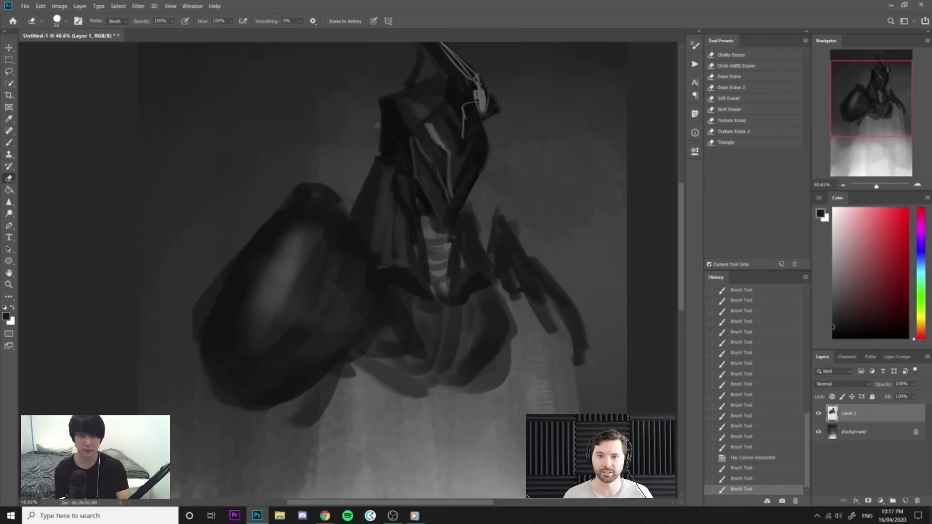
Paint dark strokes down the front side of the neck and sample a near-black from the head.
key("b")
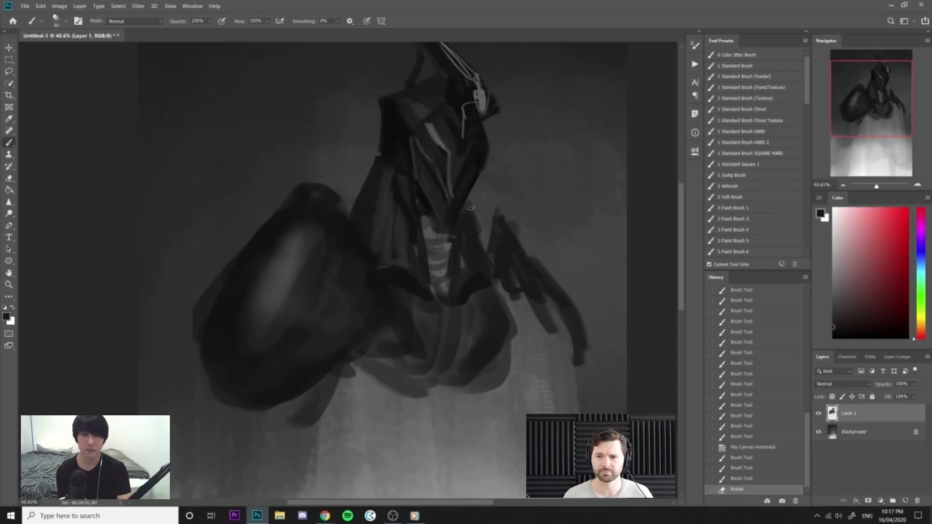
left_click_drag(470, 206, 486, 260)
left_click_drag(472, 216, 487, 267)
left_click(402, 140, "alt")
key("bracketleft")
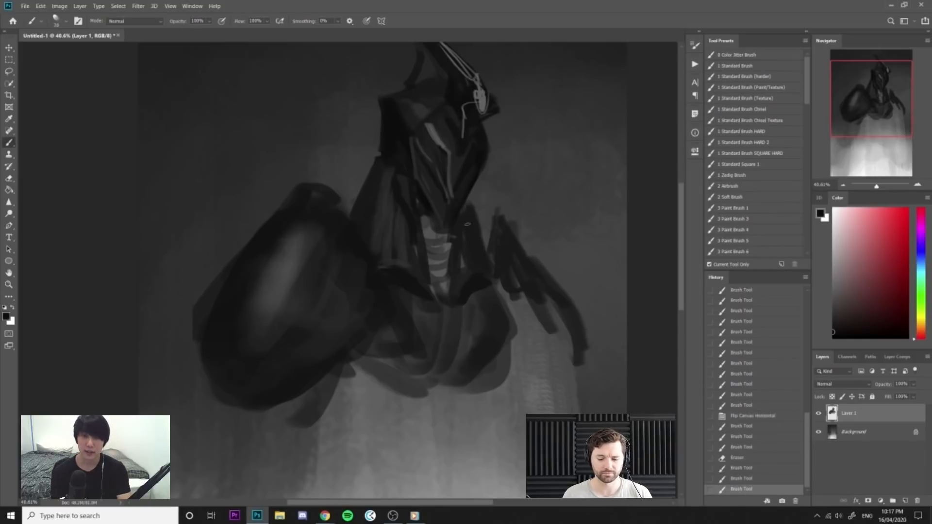
Flip the canvas horizontally and outline the front of the neck in black down to the collar.
key("ctrl+shift+h")
left_click_drag(296, 212, 294, 220)
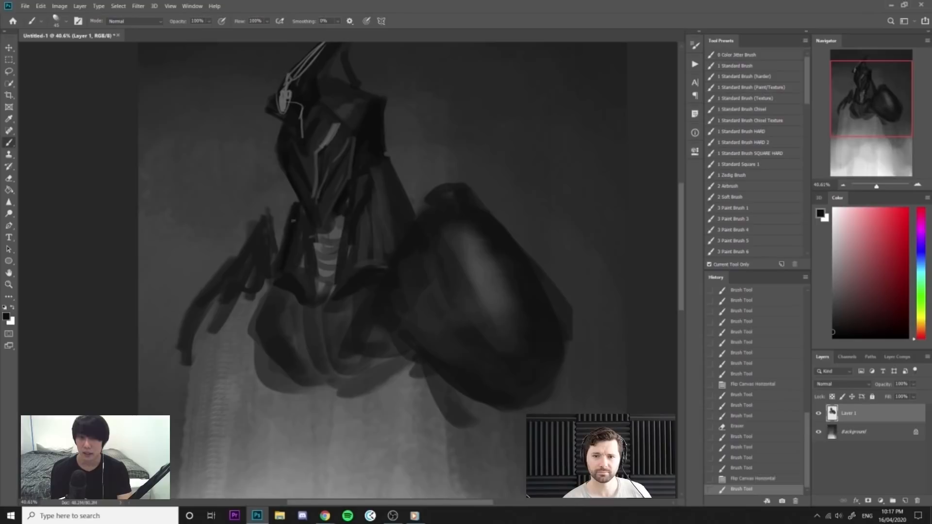
left_click_drag(301, 300, 314, 302)
left_click_drag(305, 250, 312, 294)
left_click_drag(302, 216, 312, 294)
Blend sampled tones over the throat bands and the side of the neck.
left_click(328, 256, "alt")
mouse_move(318, 248)
left_mouse_down()
mouse_move(309, 252)
mouse_move(306, 241)
mouse_move(310, 257)
mouse_move(340, 249)
mouse_move(355, 217)
mouse_move(344, 238)
left_mouse_up()
left_click(308, 246, "alt")
left_click(305, 248, "alt")
left_click(340, 223, "alt")
left_click(360, 203, "alt")
left_click_drag(371, 194, 346, 236)
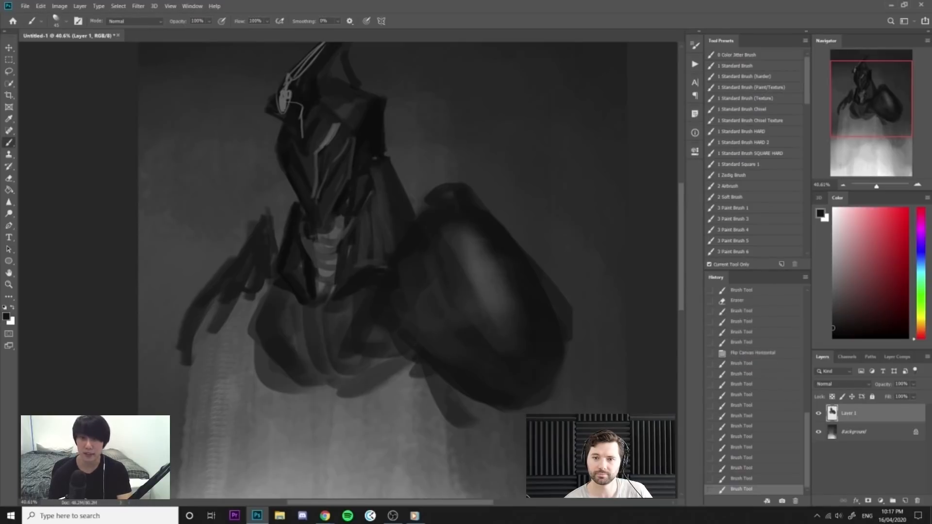
Refine the brow and upper face plate with strokes of sampled dark tones.
left_click(333, 137, "alt")
mouse_move(339, 120)
left_mouse_down()
mouse_move(338, 133)
mouse_move(289, 141)
mouse_move(292, 154)
left_mouse_up()
left_click(342, 128, "alt")
left_click(327, 142, "alt")
left_click_drag(290, 152, 294, 164)
left_click(291, 166, "alt")
Darken the front of the neck and the chest contour with sampled blacks and a larger brush.
left_click_drag(459, 311, 413, 314)
left_click_drag(327, 265, 340, 263)
left_click(294, 221, "alt")
mouse_move(293, 222)
left_mouse_down()
mouse_move(287, 214)
mouse_move(271, 258)
mouse_move(295, 292)
left_mouse_up()
left_click(288, 211, "alt")
key("bracketright")
key("bracketright")
key("bracketright")
left_click_drag(290, 251, 303, 282)
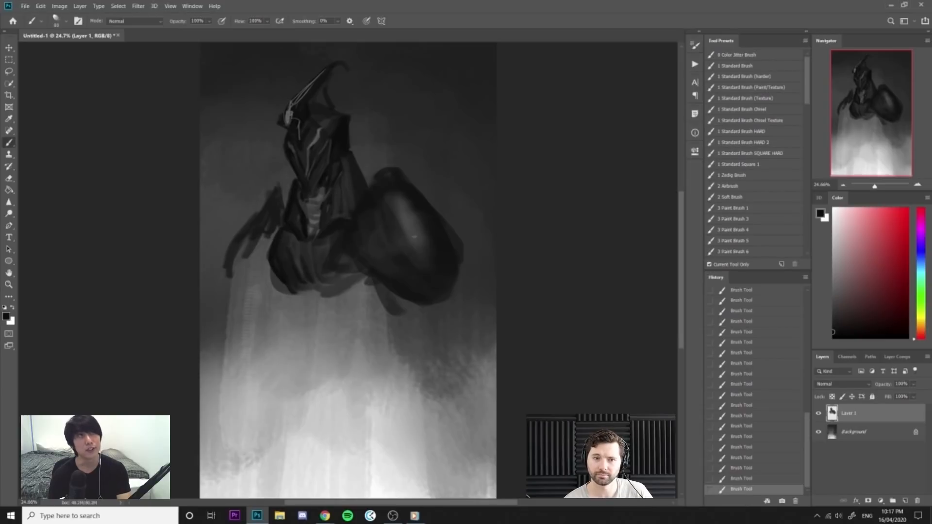
Paint a thin dark edge down the back of the neck and a dark diagonal line across the abdomen.
key("alt+Tab")
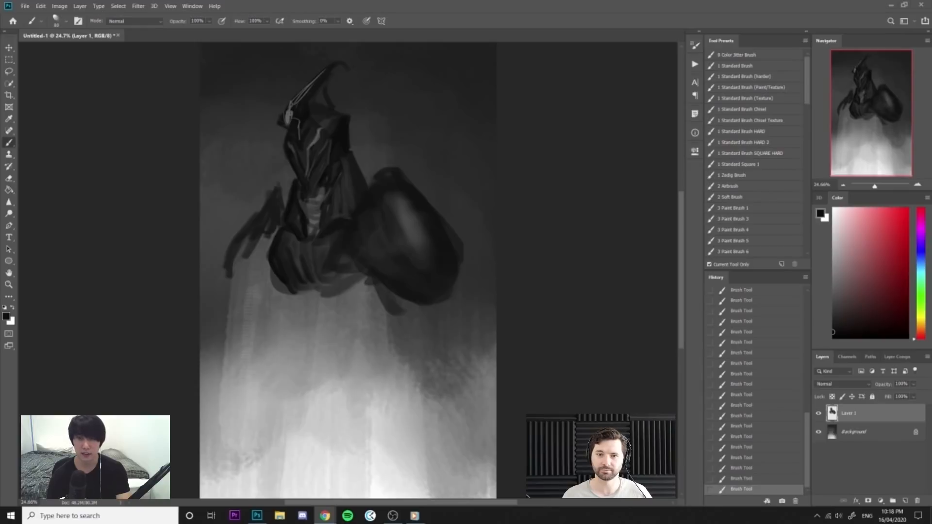
left_click(395, 226)
mouse_move(367, 189)
left_mouse_down()
mouse_move(381, 187)
mouse_move(384, 162)
mouse_move(384, 207)
left_mouse_up()
key("bracketleft")
key("bracketleft")
key("bracketleft")
left_click_drag(350, 147, 387, 206)
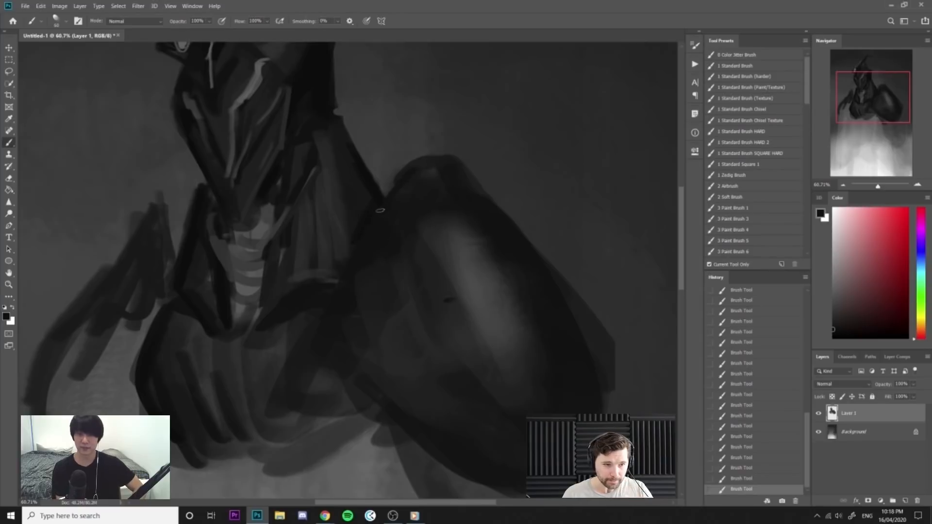
mouse_move(419, 254)
left_mouse_down()
mouse_move(501, 315)
mouse_move(506, 290)
mouse_move(472, 290)
left_mouse_up()
Enlarge the brush, deepen the chest shading and paint thick dark limbs hanging below the abdomen.
key("bracketright")
key("bracketright")
key("bracketright")
key("bracketright")
left_click_drag(346, 264, 349, 284)
key("bracketright")
mouse_move(278, 258)
left_mouse_down()
mouse_move(310, 308)
mouse_move(291, 303)
mouse_move(355, 294)
mouse_move(374, 303)
mouse_move(364, 313)
mouse_move(375, 343)
left_mouse_up()
left_click_drag(371, 272, 358, 343)
mouse_move(413, 304)
left_mouse_down()
mouse_move(404, 348)
mouse_move(413, 349)
left_mouse_up()
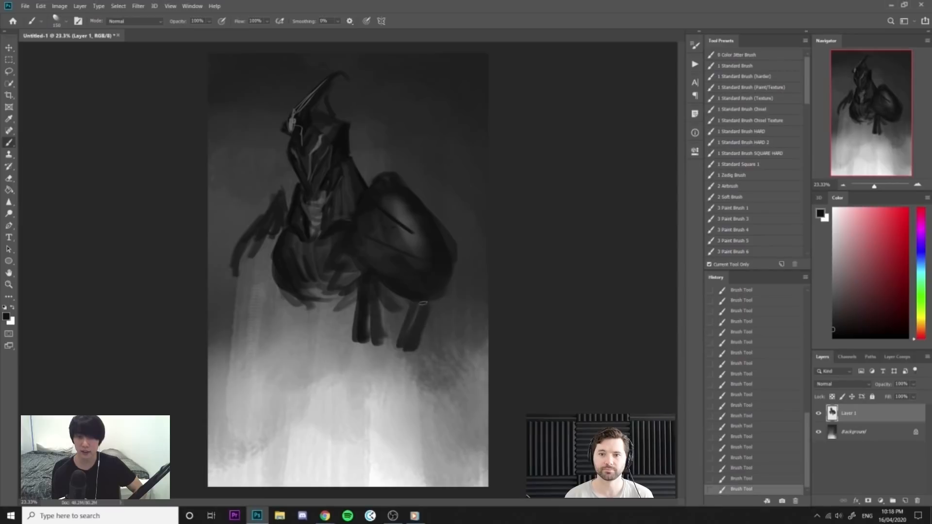
Trim the outer edge of the abdomen with the eraser and sample a dark tone for the brush.
key("e")
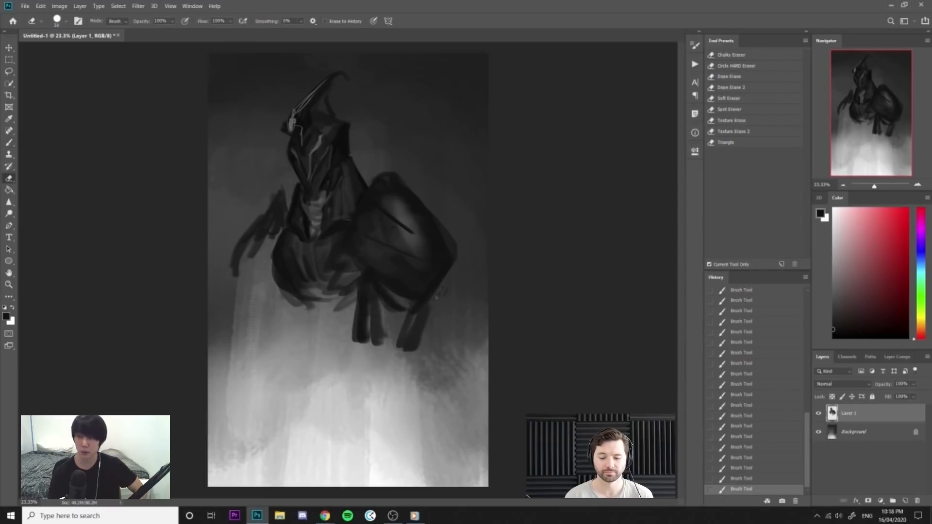
left_click_drag(444, 226, 455, 243)
mouse_move(447, 233)
left_mouse_down()
mouse_move(455, 257)
mouse_move(455, 247)
left_mouse_up()
key("b")
left_click(422, 211, "alt")
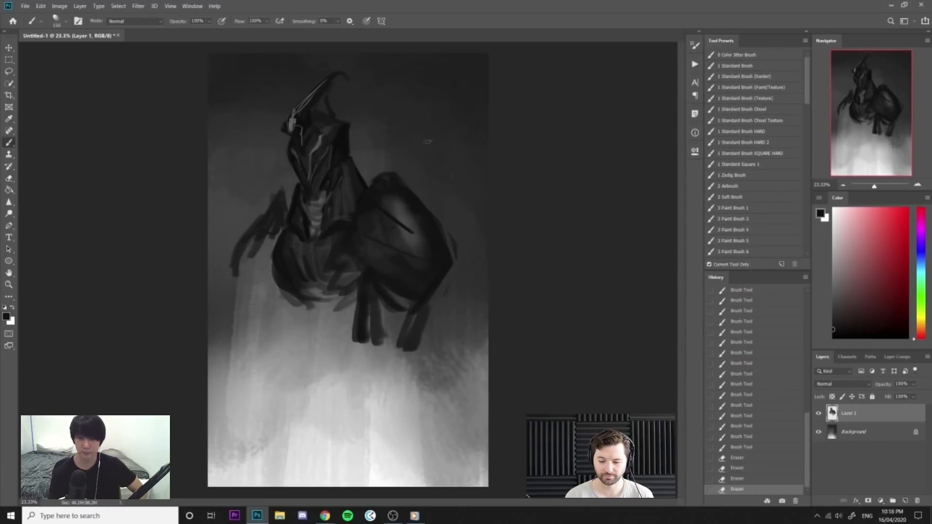
Flip the canvas horizontally and thicken the front arm and the hanging limbs with broad dark strokes.
key("ctrl+shift+h")
left_click_drag(278, 204, 254, 234)
mouse_move(418, 230)
left_mouse_down()
mouse_move(432, 271)
mouse_move(459, 297)
left_mouse_up()
mouse_move(291, 320)
left_mouse_down()
mouse_move(317, 359)
mouse_move(340, 350)
left_mouse_up()
Draw light grey contour lines across the chest and the abdomen shell using a smaller brush.
key("ctrl+space")
left_click_drag(371, 230, 393, 230)
left_click(381, 229, "alt")
key("bracketleft")
left_click_drag(355, 227, 414, 273)
left_click_drag(439, 227, 431, 271)
mouse_move(287, 159)
left_mouse_down()
mouse_move(307, 187)
mouse_move(275, 205)
mouse_move(318, 179)
left_mouse_up()
left_click_drag(227, 198, 247, 228)
mouse_move(301, 210)
left_mouse_down()
mouse_move(274, 210)
mouse_move(246, 265)
left_mouse_up()
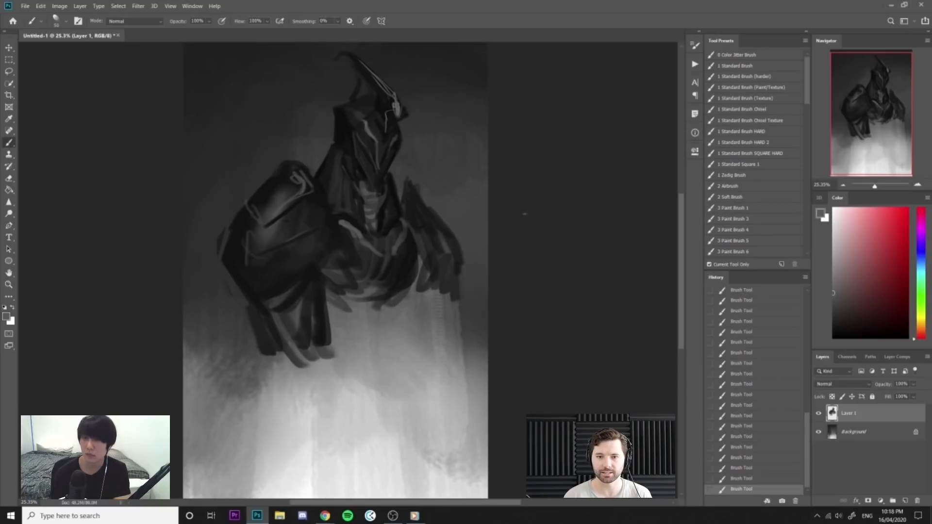
Paint strokes of sampled black across the top of the head above the face plate.
scroll(353, 150, "up", 5)
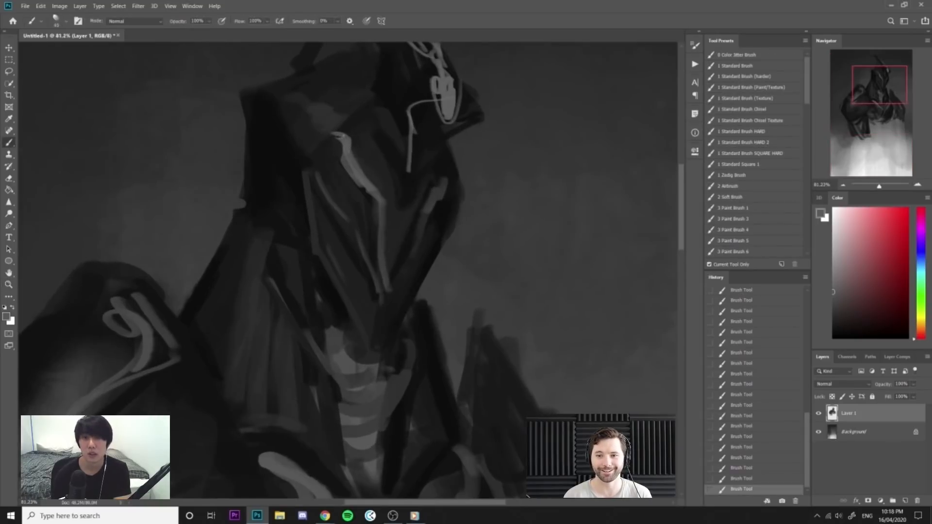
mouse_move(330, 139)
left_mouse_down()
mouse_move(340, 161)
mouse_move(300, 139)
mouse_move(358, 111)
left_mouse_up()
left_click(295, 147, "alt")
left_click_drag(290, 147, 370, 103)
left_click_drag(287, 156, 367, 111)
scroll(378, 104, "down", 6)
scroll(391, 97, "up", 2)
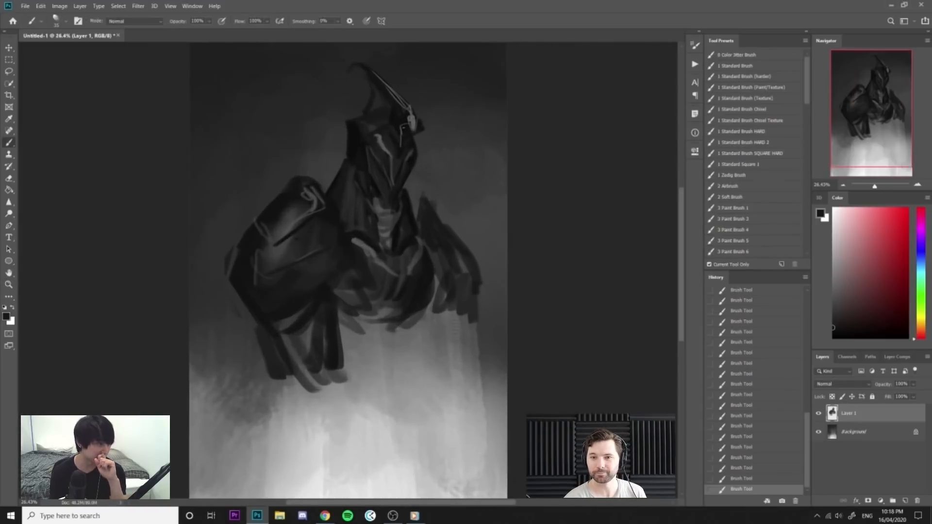
Flip the canvas horizontally, erase along the back of the head and neck, and touch up with a sampled tone.
key("ctrl+shift+h")
key("e")
mouse_move(337, 119)
left_mouse_down()
mouse_move(345, 132)
mouse_move(370, 133)
mouse_move(333, 157)
mouse_move(335, 149)
mouse_move(323, 187)
mouse_move(317, 178)
mouse_move(328, 171)
mouse_move(322, 202)
left_mouse_up()
key("b")
left_click(331, 139, "alt")
left_click(337, 175, "alt")
left_click(336, 188, "alt")
left_click(261, 122, "alt")
key("bracketright")
mouse_move(383, 191)
left_mouse_down()
mouse_move(351, 187)
mouse_move(383, 189)
left_mouse_up()
Paint strokes of sampled dark tones around the front of the neck and the collar.
left_click(257, 222, "alt")
mouse_move(274, 270)
left_mouse_down()
mouse_move(273, 287)
mouse_move(272, 278)
left_mouse_up()
left_click(252, 232, "alt")
left_click(249, 272, "alt")
key("bracketleft")
mouse_move(253, 225)
left_mouse_down()
mouse_move(285, 285)
mouse_move(294, 275)
left_mouse_up()
left_click_drag(316, 233, 296, 285)
left_click(302, 278, "alt")
left_click(248, 273, "alt")
Clean up the silhouette around the neck with the eraser and paint dark strokes at the collar and upper chest.
key("e")
left_click_drag(234, 289, 248, 253)
mouse_move(307, 249)
left_mouse_down()
mouse_move(271, 227)
mouse_move(306, 187)
left_mouse_up()
key("ctrl+space")
left_click_drag(379, 284, 383, 284)
key("b")
mouse_move(297, 272)
left_mouse_down()
mouse_move(302, 289)
mouse_move(278, 285)
left_mouse_up()
left_click_drag(265, 265, 270, 316)
Sharpen the front edge of the neck with a sampled dark stroke and the eraser.
key("z")
left_click(319, 230)
left_click(304, 208)
left_click_drag(318, 225, 342, 224)
key("b")
left_click(252, 219, "alt")
mouse_move(258, 199)
left_mouse_down()
mouse_move(263, 227)
mouse_move(236, 227)
left_mouse_up()
key("e")
left_click_drag(251, 177, 234, 238)
left_click_drag(253, 180, 243, 224)
key("b")
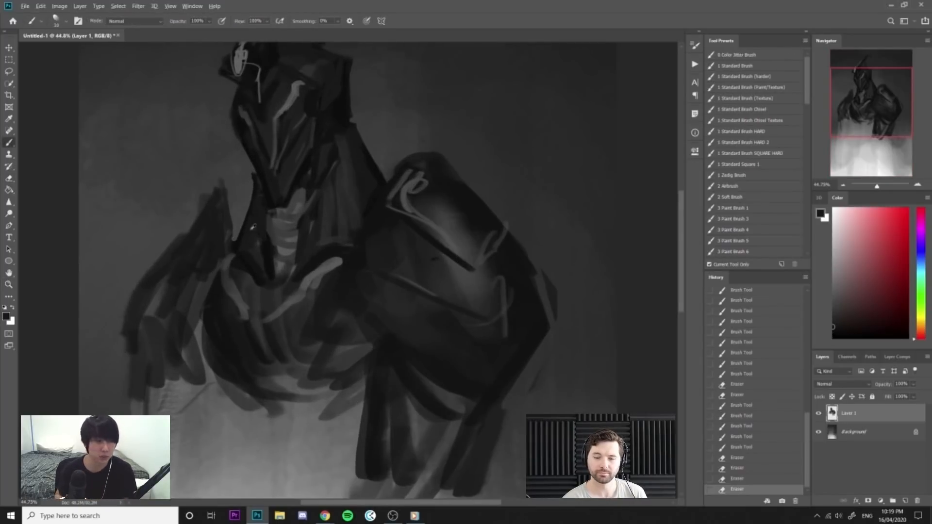
Paint a dark stroke along the front of the neck and add a dark touch to the lower chest.
left_click_drag(236, 251, 241, 238)
key("z")
left_click(289, 204, "alt")
left_click(291, 203, "alt")
key("b")
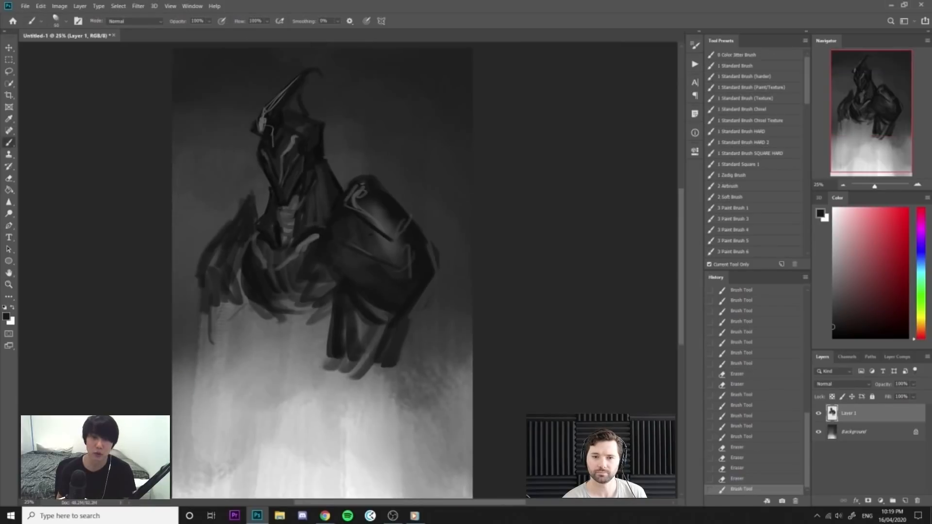
left_click_drag(268, 277, 272, 281)
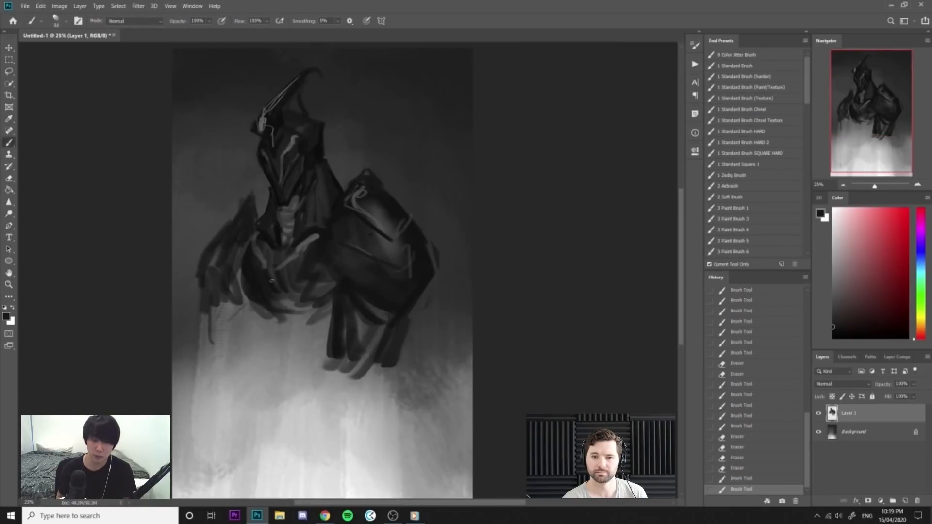
Sample a dark tone beside the neck and paint fine strokes down the chest with a much smaller brush.
left_click(327, 187, "alt")
key("z")
left_click_drag(325, 161, 360, 223)
key("b")
key("bracketleft")
key("bracketleft")
key("bracketleft")
key("bracketleft")
key("bracketleft")
key("bracketleft")
key("bracketleft")
left_click_drag(301, 221, 321, 359)
left_click_drag(294, 256, 292, 385)
left_click_drag(269, 324, 262, 404)
key("z")
left_click_drag(348, 272, 298, 267)
key("b")
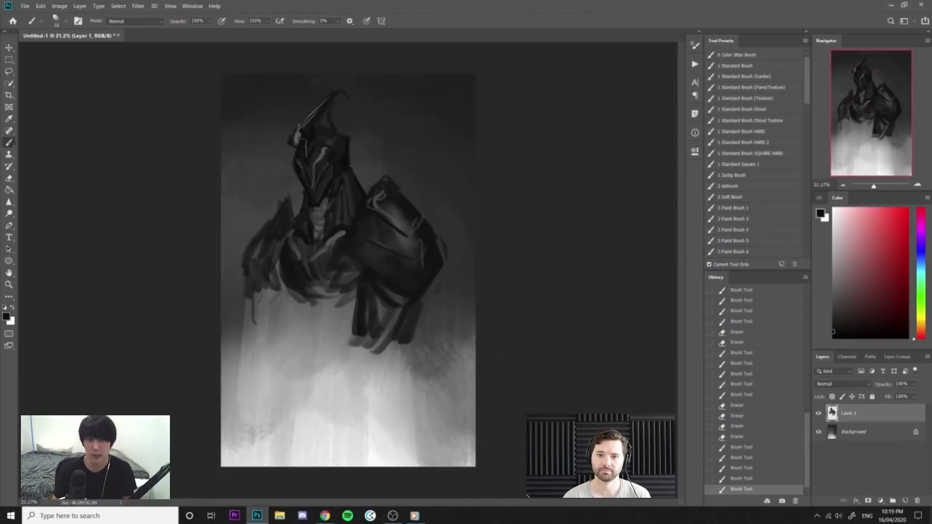
Paint strokes of sampled dark tones along the side of the chest and around the collar.
key("z")
left_click_drag(395, 156, 421, 161)
key("b")
left_click_drag(268, 277, 278, 287)
left_click(266, 252, "alt")
left_click_drag(273, 228, 276, 272)
left_click_drag(275, 221, 277, 285)
left_click(310, 225, "alt")
mouse_move(308, 202)
left_mouse_down()
mouse_move(302, 224)
mouse_move(305, 214)
mouse_move(285, 232)
left_mouse_up()
left_click_drag(282, 267, 290, 258)
Paint dark strokes along the lower edge of the chest, using a slightly larger brush and a near-black colour.
scroll(348, 235, "down", 4)
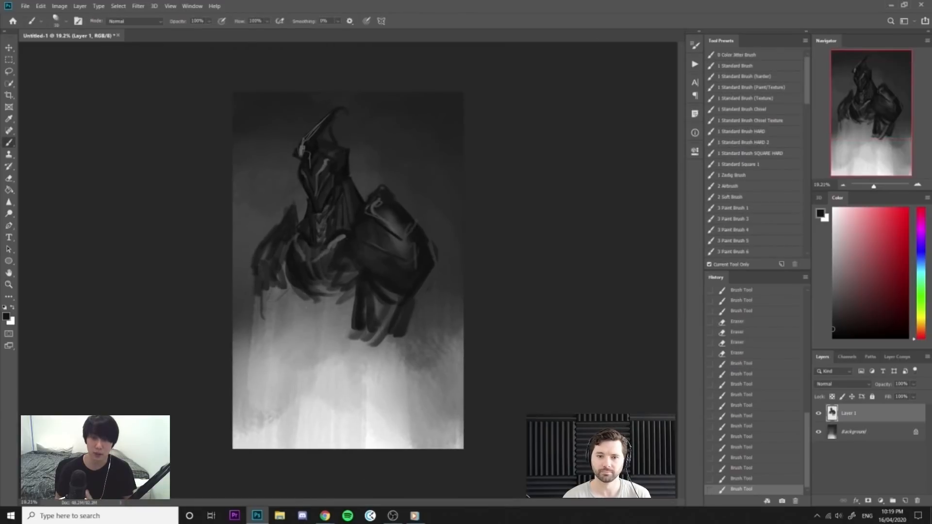
left_click_drag(300, 294, 310, 304)
mouse_move(298, 290)
left_mouse_down()
mouse_move(307, 301)
mouse_move(343, 294)
mouse_move(353, 275)
mouse_move(383, 265)
mouse_move(355, 270)
mouse_move(351, 257)
mouse_move(368, 300)
mouse_move(360, 284)
mouse_move(319, 285)
mouse_move(293, 323)
left_mouse_up()
key("bracketright")
key("bracketright")
left_click(833, 333)
key("ctrl+space")
key("ctrl+space")
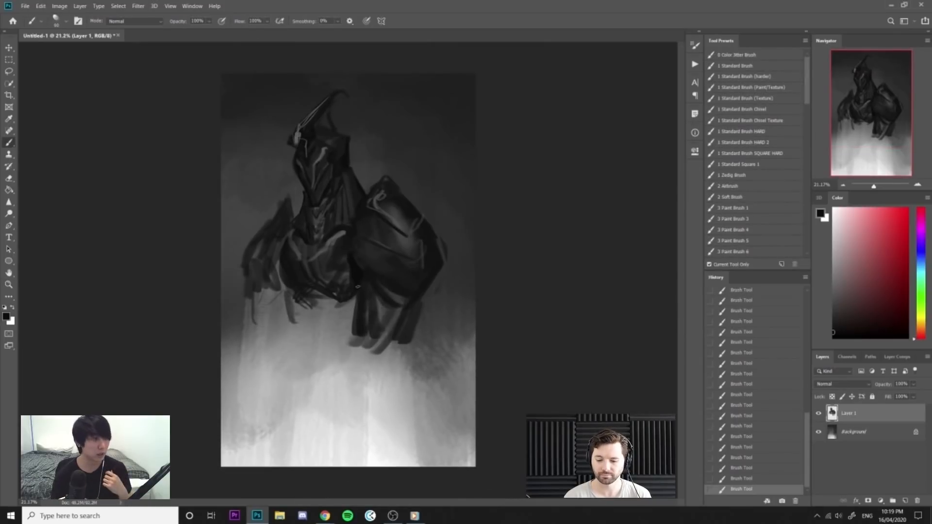
Erase part of the hanging limb and paint dark strokes down both sides of the abdomen.
key("e")
mouse_move(355, 345)
left_mouse_down()
mouse_move(359, 315)
mouse_move(364, 342)
mouse_move(372, 311)
left_mouse_up()
key("b")
key("bracketright")
mouse_move(290, 293)
left_mouse_down()
mouse_move(286, 316)
mouse_move(302, 349)
left_mouse_up()
mouse_move(361, 310)
left_mouse_down()
mouse_move(345, 344)
mouse_move(344, 315)
mouse_move(334, 346)
mouse_move(321, 304)
mouse_move(327, 347)
mouse_move(366, 321)
mouse_move(357, 346)
left_mouse_up()
Block in the abdomen with a larger brush and erase the hanging strokes beside it.
key("bracketright")
key("bracketright")
key("bracketright")
key("bracketright")
mouse_move(294, 313)
left_mouse_down()
mouse_move(331, 360)
mouse_move(340, 301)
mouse_move(368, 335)
mouse_move(423, 333)
mouse_move(413, 328)
mouse_move(420, 306)
mouse_move(384, 347)
left_mouse_up()
key("e")
mouse_move(399, 306)
left_mouse_down()
mouse_move(372, 352)
mouse_move(393, 299)
mouse_move(366, 347)
left_mouse_up()
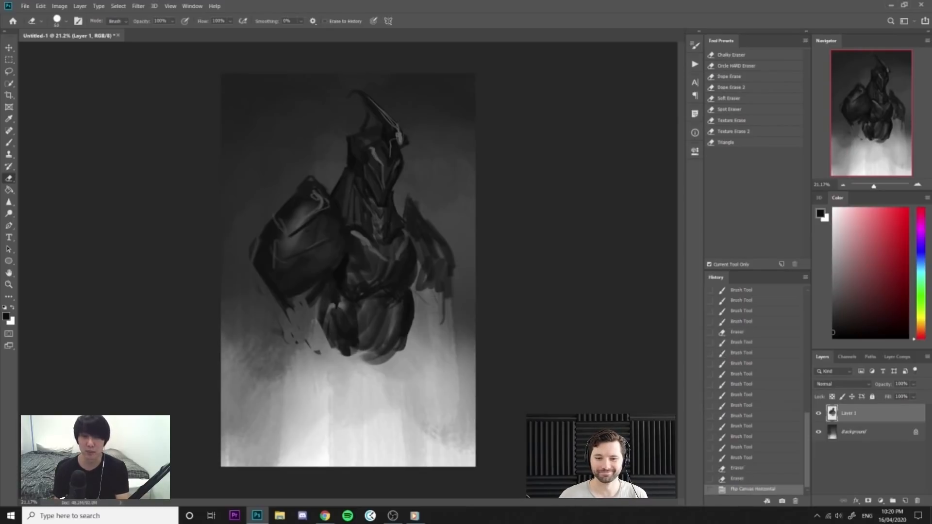
Trim the abdomen's edge below the large shoulder with the eraser and repaint it with a dark stroke.
left_click_drag(317, 321, 346, 354)
key("b")
left_click_drag(316, 305, 332, 336)
key("e")
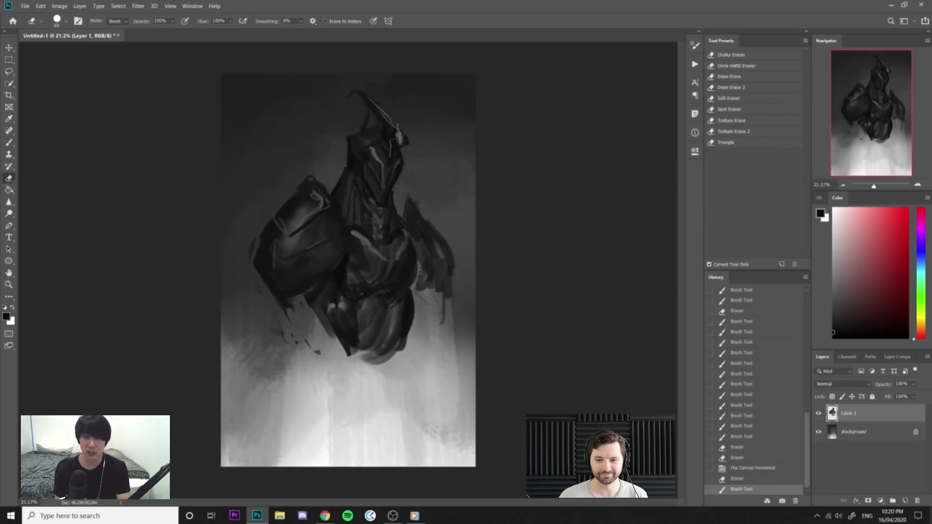
Flip the canvas horizontally and darken the area between the chest and the smaller far arm.
left_click_drag(408, 301, 413, 272)
key("ctrl+z")
key("b")
left_click(410, 266)
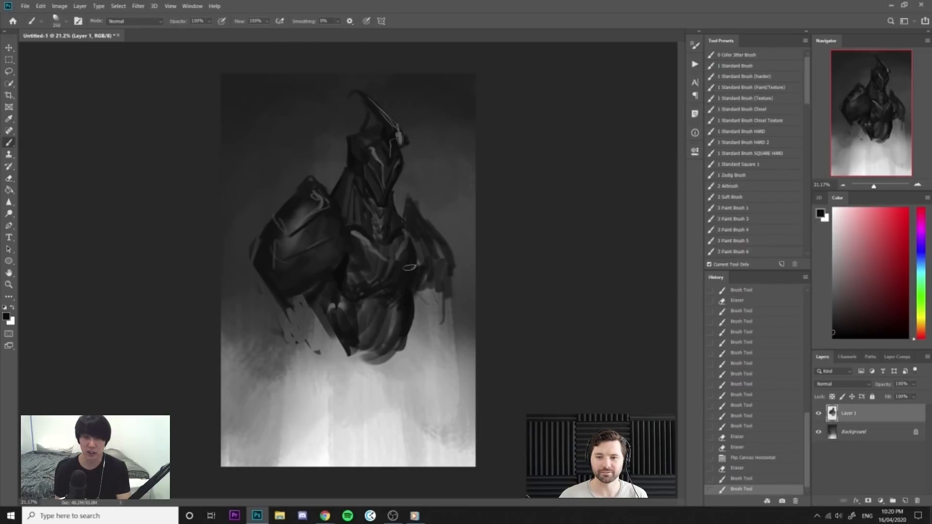
key("h")
left_click_drag(284, 259, 291, 265)
left_click_drag(273, 278, 277, 287)
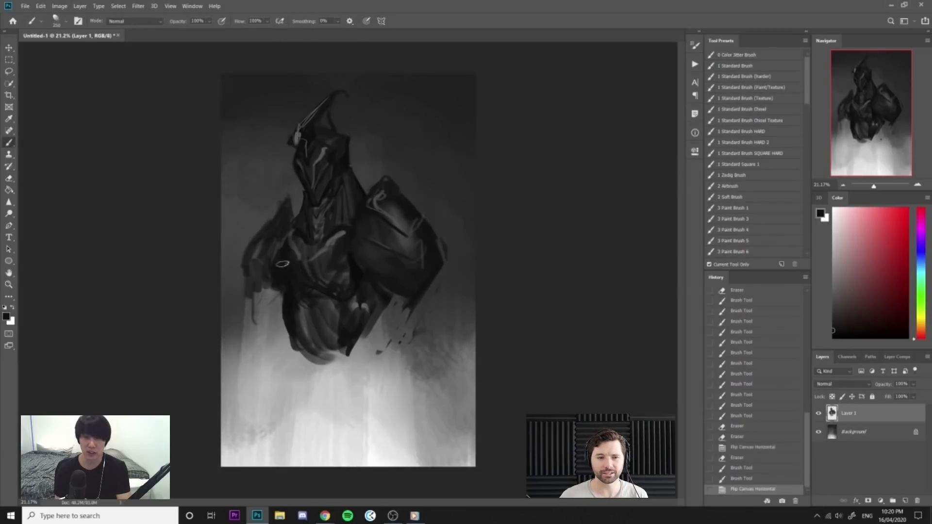
Paint long strokes hanging down from the lower edge of the large shoulder.
key("z")
mouse_move(346, 277)
left_mouse_down()
mouse_move(321, 279)
mouse_move(384, 302)
mouse_move(374, 347)
left_mouse_up()
key("e")
key("b")
left_click_drag(437, 291, 454, 335)
mouse_move(458, 279)
left_mouse_down()
mouse_move(408, 321)
mouse_move(417, 369)
left_mouse_up()
mouse_move(403, 301)
left_mouse_down()
mouse_move(441, 333)
mouse_move(442, 430)
left_mouse_up()
Pick a near-white grey and paint a broad cloth-like streak below the large shoulder with a larger brush.
left_click(833, 221)
key("bracketright")
key("bracketright")
mouse_move(435, 307)
left_mouse_down()
mouse_move(454, 461)
mouse_move(468, 479)
left_mouse_up()
left_click(427, 301, "alt")
Flip the canvas horizontally and extend the pale cloth downward with a sampled tone and a smaller brush.
key("ctrl+shift+h")
left_click(258, 313, "alt")
key("bracketleft")
key("bracketleft")
key("bracketleft")
mouse_move(245, 296)
left_mouse_down()
mouse_move(228, 487)
mouse_move(217, 477)
mouse_move(212, 492)
left_mouse_up()
Paint strokes of sampled tones along the large shoulder's lower edge where the pale cloth begins.
key("z")
mouse_move(296, 335)
left_mouse_down()
mouse_move(264, 335)
mouse_move(308, 335)
left_mouse_up()
key("b")
mouse_move(222, 253)
left_mouse_down()
mouse_move(242, 302)
mouse_move(298, 273)
left_mouse_up()
left_click(245, 285, "alt")
left_click_drag(264, 288, 294, 275)
left_click(273, 300, "alt")
Shape the outer corner of the large shoulder and the top of the cloth with sampled dark and light tones.
left_click(246, 243, "alt")
left_click(249, 273, "alt")
left_click_drag(225, 257, 232, 288)
left_click_drag(229, 275, 233, 313)
left_click_drag(230, 312, 269, 288)
left_click(242, 294, "alt")
left_click(226, 320, "alt")
left_click_drag(226, 319, 288, 287)
left_click(236, 286, "alt")
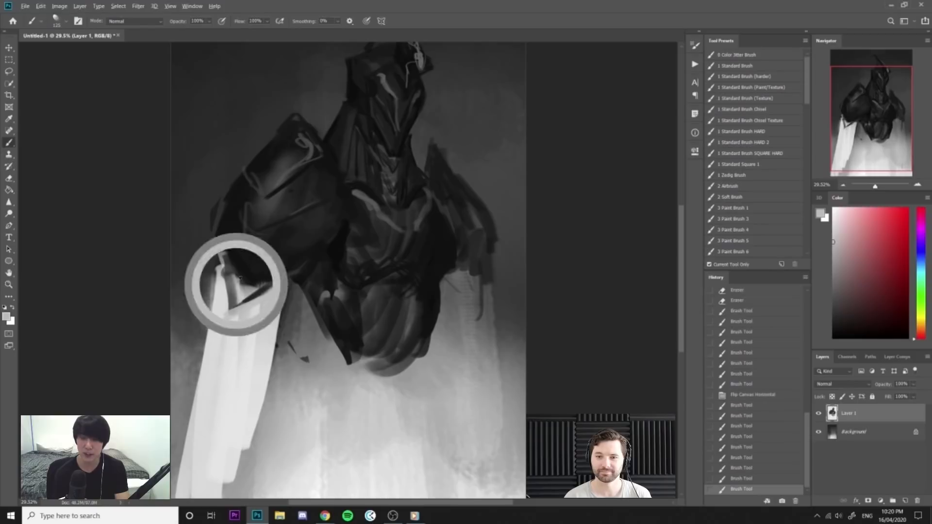
Paint a dark pointed corner and a mid-grey rim along the large shoulder's lower edge above the cloth.
left_click_drag(230, 263, 239, 297)
mouse_move(233, 275)
left_mouse_down()
mouse_move(239, 299)
mouse_move(259, 287)
left_mouse_up()
left_click_drag(219, 246, 222, 266)
mouse_move(216, 254)
left_mouse_down()
mouse_move(233, 303)
mouse_move(235, 295)
left_mouse_up()
mouse_move(230, 265)
left_mouse_down()
mouse_move(243, 289)
mouse_move(270, 279)
left_mouse_up()
left_click(242, 290, "alt")
left_click_drag(262, 278, 307, 263)
left_click_drag(251, 293, 278, 280)
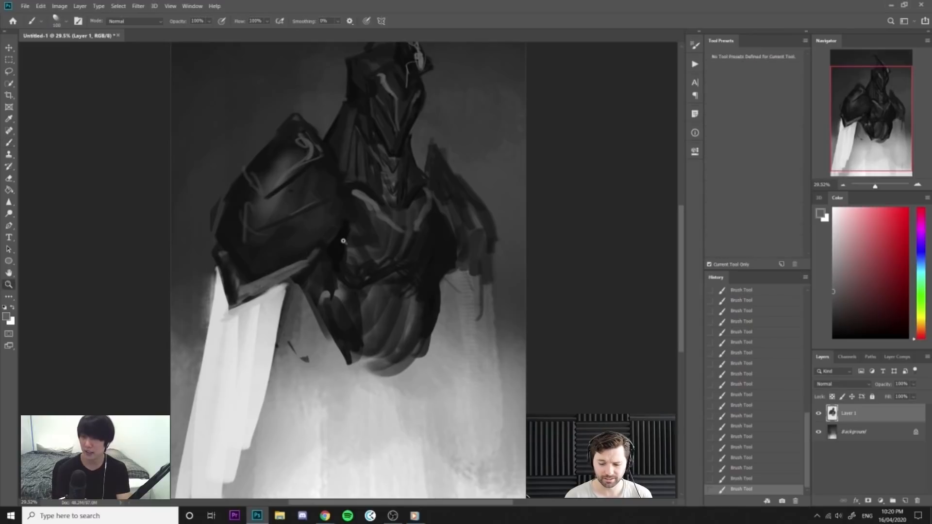
Scale the figure layer down with Free Transform and reposition it on the canvas.
scroll(342, 237, "down", 3)
scroll(342, 238, "up", 2)
left_click_drag(384, 315, 335, 318)
left_click(294, 312, "alt")
key("]")
key("ctrl+t")
left_click_drag(447, 447, 380, 339)
left_click_drag(365, 305, 399, 308)
left_click(438, 21)
left_click(539, 112)
Paint fine sampled strokes across the upper face with a much smaller brush.
mouse_move(357, 132)
left_mouse_down()
mouse_move(408, 169)
mouse_move(423, 205)
left_mouse_up()
key("bracketleft")
key("bracketleft")
key("bracketleft")
key("bracketleft")
key("bracketleft")
key("bracketleft")
key("bracketleft")
key("bracketleft")
left_click(437, 244, "alt")
mouse_move(364, 204)
left_mouse_down()
mouse_move(381, 244)
mouse_move(416, 292)
left_mouse_up()
left_click_drag(373, 216, 382, 221)
left_click_drag(400, 263, 413, 283)
Paint thin strokes down the face beside the light ridge toward the chin.
left_click_drag(411, 279, 413, 346)
left_click_drag(413, 340, 419, 403)
left_click_drag(419, 403, 421, 432)
mouse_move(432, 377)
left_mouse_down()
mouse_move(410, 395)
mouse_move(418, 409)
mouse_move(426, 391)
left_mouse_up()
left_click(422, 384, "alt")
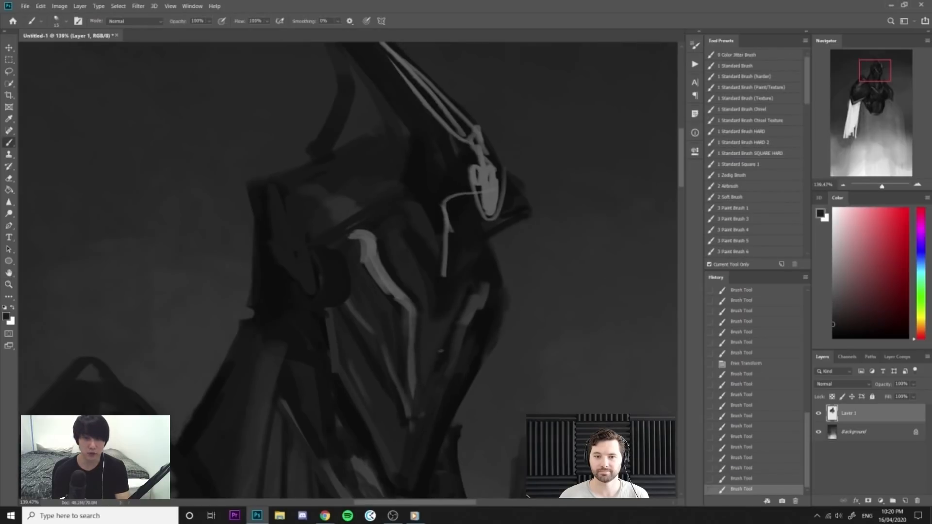
Add strokes to the cheek ridge and the brow below the horn, sampling nearby tones.
left_click_drag(370, 243, 381, 277)
mouse_move(486, 184)
left_mouse_down()
mouse_move(489, 218)
mouse_move(451, 199)
mouse_move(374, 217)
mouse_move(401, 218)
left_mouse_up()
left_click(421, 213, "alt")
left_click(426, 217, "alt")
Taper the abdomen's side with the eraser and paint curved dark strokes crossing at its lower tip.
key("e")
left_click_drag(416, 252, 404, 291)
key("b")
left_click_drag(354, 262, 351, 250)
mouse_move(358, 298)
left_mouse_down()
mouse_move(348, 255)
mouse_move(360, 297)
left_mouse_up()
mouse_move(335, 252)
left_mouse_down()
mouse_move(342, 305)
mouse_move(329, 299)
mouse_move(384, 332)
left_mouse_up()
key("bracketright")
left_click_drag(362, 287, 394, 332)
mouse_move(407, 287)
left_mouse_down()
mouse_move(387, 320)
mouse_move(407, 280)
mouse_move(385, 306)
left_mouse_up()
left_click_drag(388, 302, 398, 293)
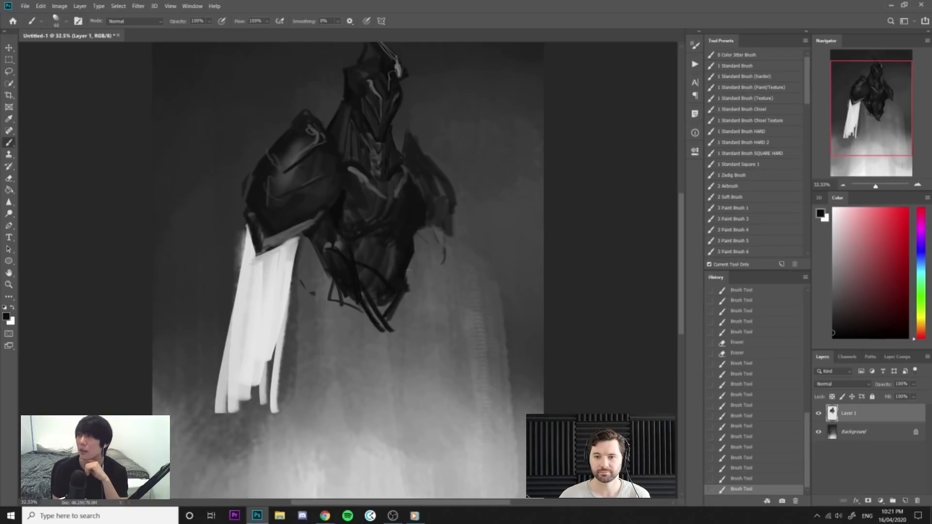
key("alt+Tab")
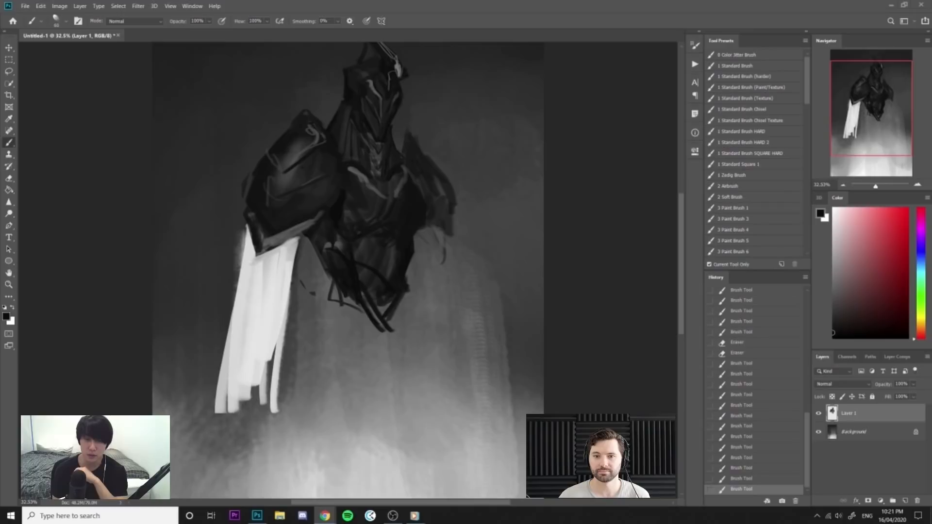
left_click(413, 191)
Extend the top of the large shoulder into a tall spike using a sampled dark tone.
key("ctrl+space")
left_click(302, 124, "alt")
mouse_move(305, 111)
left_mouse_down()
mouse_move(322, 113)
mouse_move(275, 145)
left_mouse_up()
key("bracketright")
mouse_move(286, 132)
left_mouse_down()
mouse_move(276, 148)
mouse_move(303, 109)
left_mouse_up()
left_click_drag(270, 156, 315, 89)
Darken the smaller far shoulder's outer edge and touch up its inner side with a sampled tone.
left_click_drag(439, 138, 468, 183)
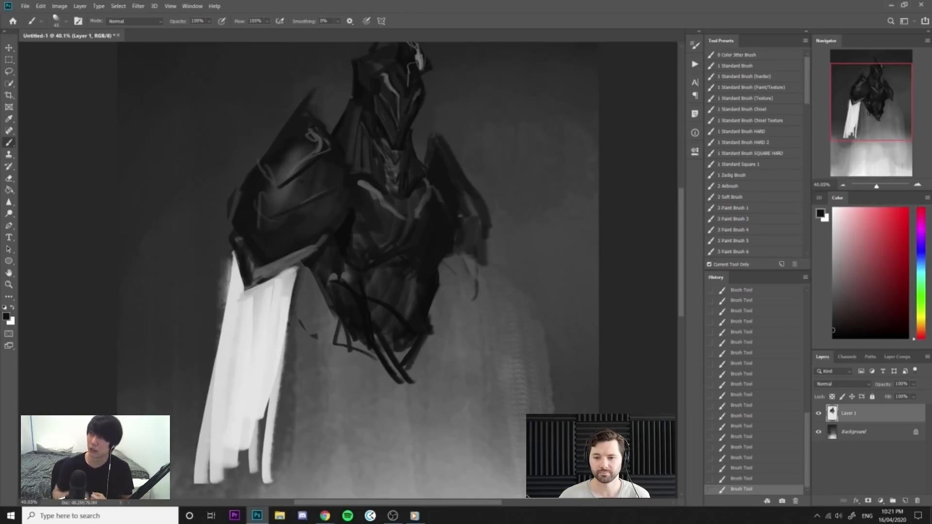
left_click(452, 238, "alt")
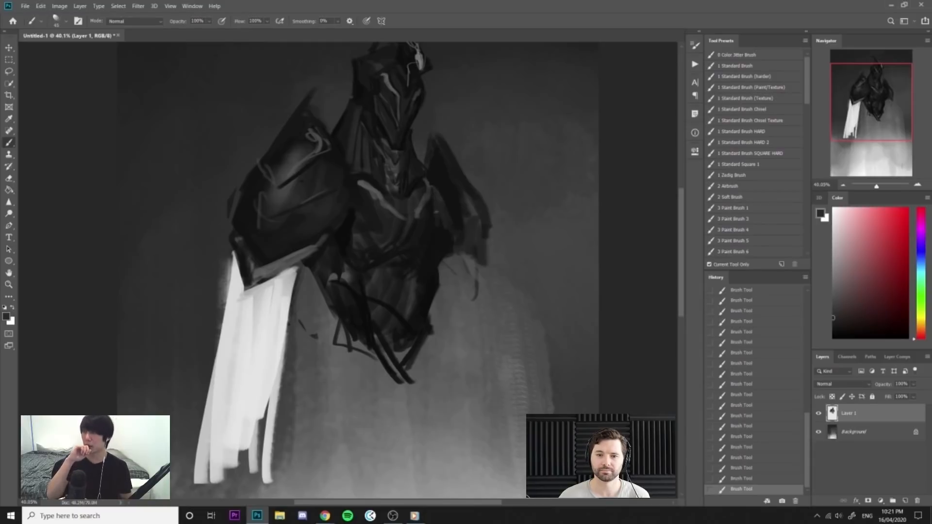
left_click_drag(461, 212, 413, 209)
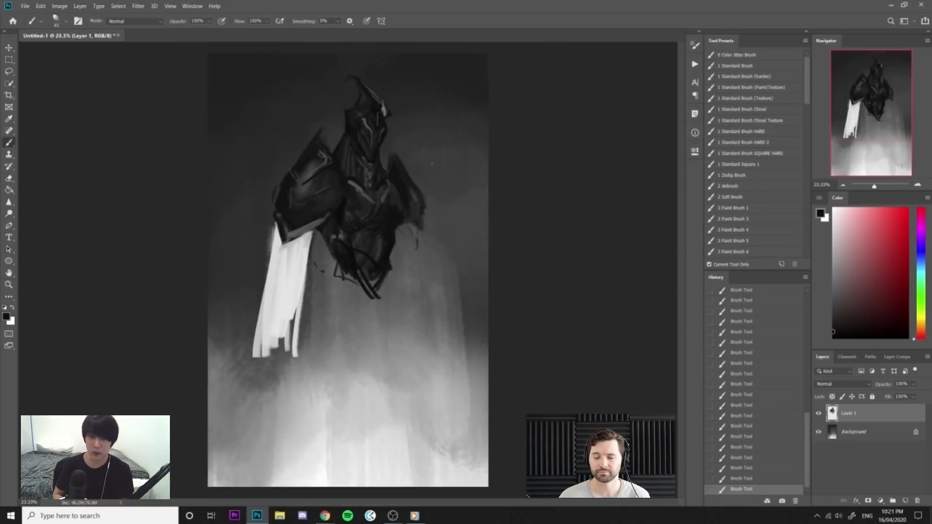
Rework the chest armour below the collar with short strokes in sampled dark tones.
left_click_drag(387, 180, 425, 194)
left_click(360, 183, "alt")
left_click_drag(351, 188, 345, 210)
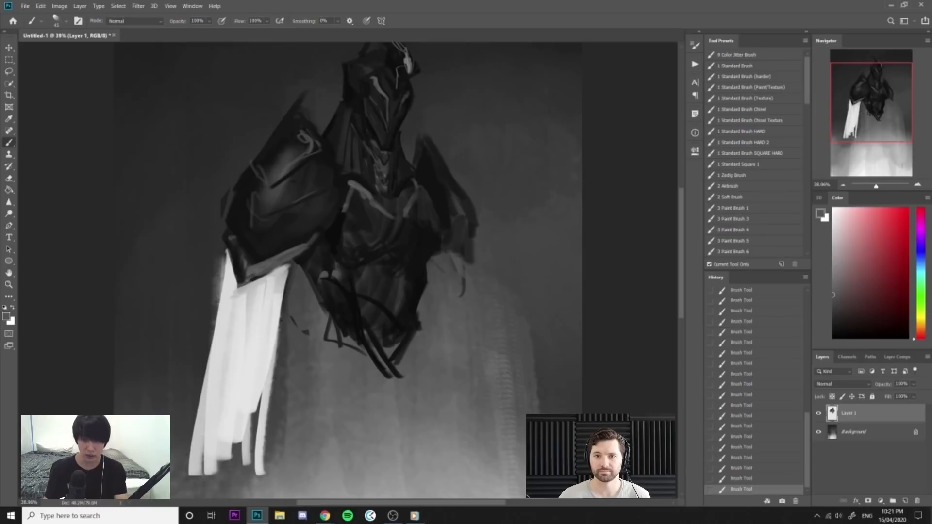
left_click(341, 229, "alt")
left_click_drag(359, 207, 342, 248)
left_click(341, 233, "alt")
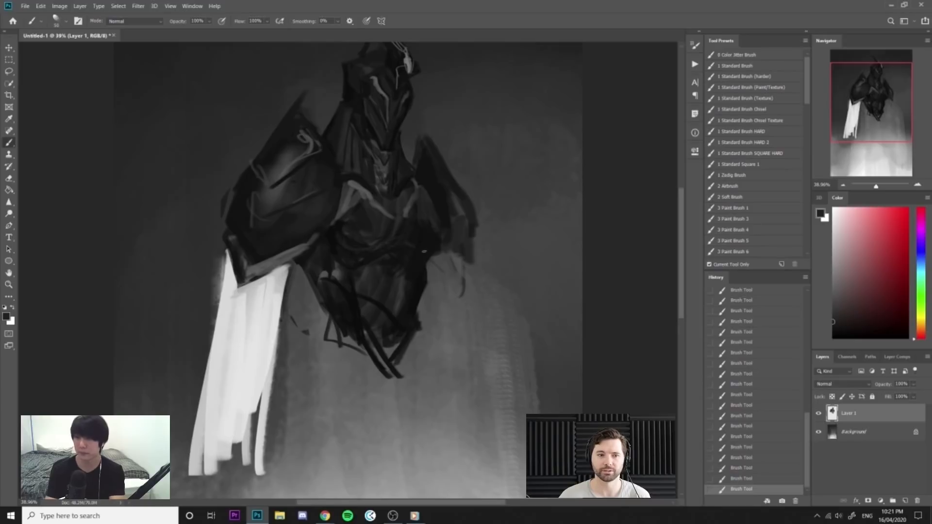
Lengthen and widen the pale hanging cloth with long downward strokes in its sampled light tone, and tidy it with the eraser.
scroll(441, 233, "down", 3)
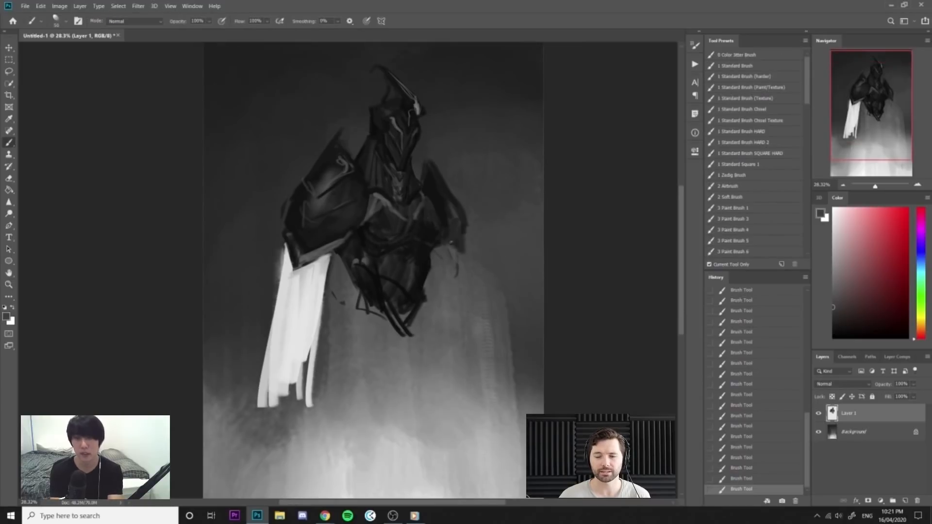
left_click(306, 305, "alt")
left_click_drag(285, 258, 259, 394)
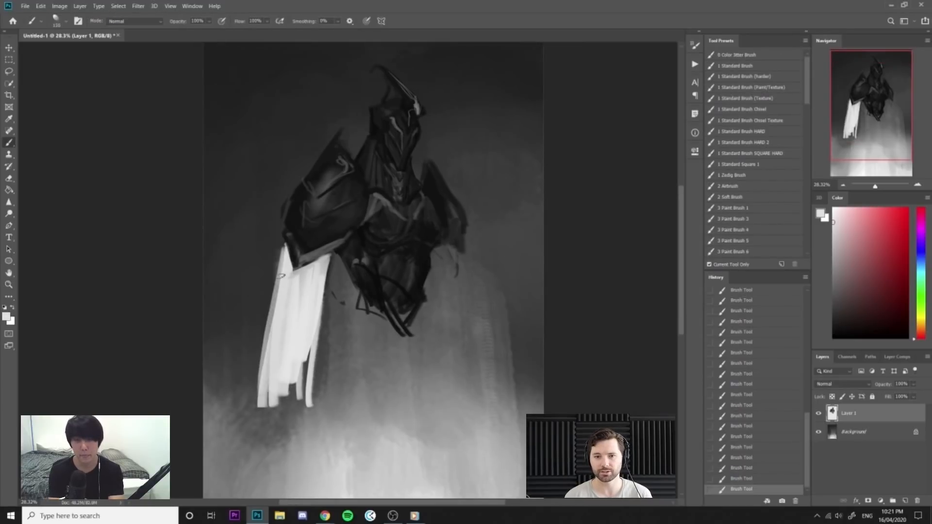
left_click_drag(284, 275, 244, 442)
left_click_drag(335, 262, 324, 287)
left_click_drag(316, 330, 292, 480)
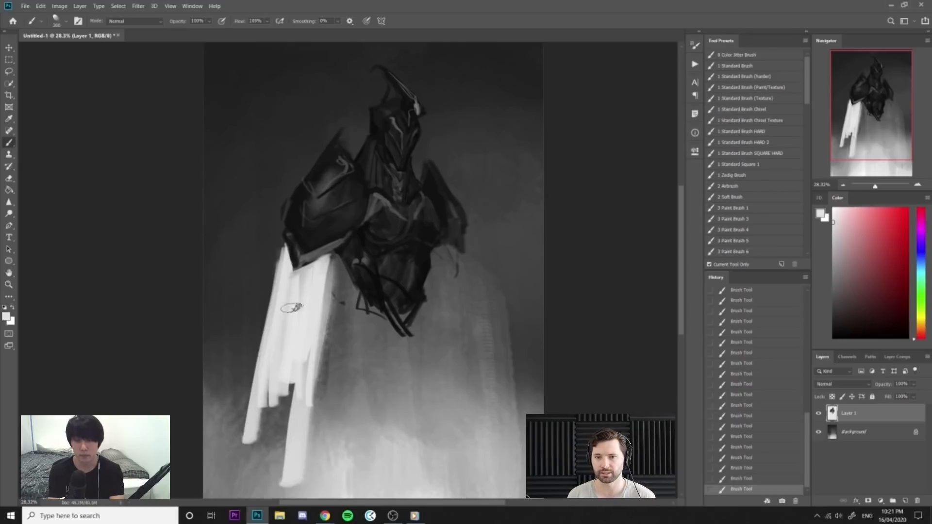
left_click_drag(292, 314, 273, 484)
left_click_drag(286, 342, 251, 488)
key("e")
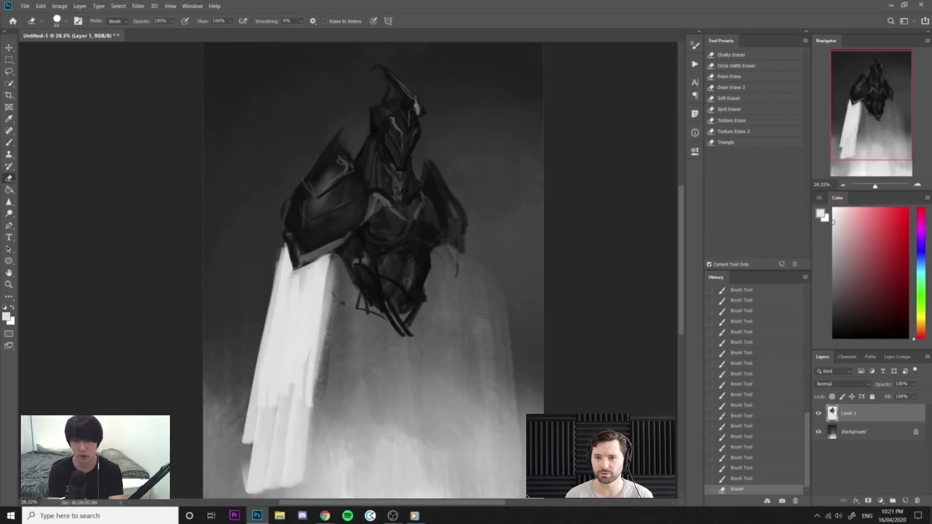
Cover the crossing lines at the abdomen's lower tip with broad dark strokes, sampling nearby tones.
key("b")
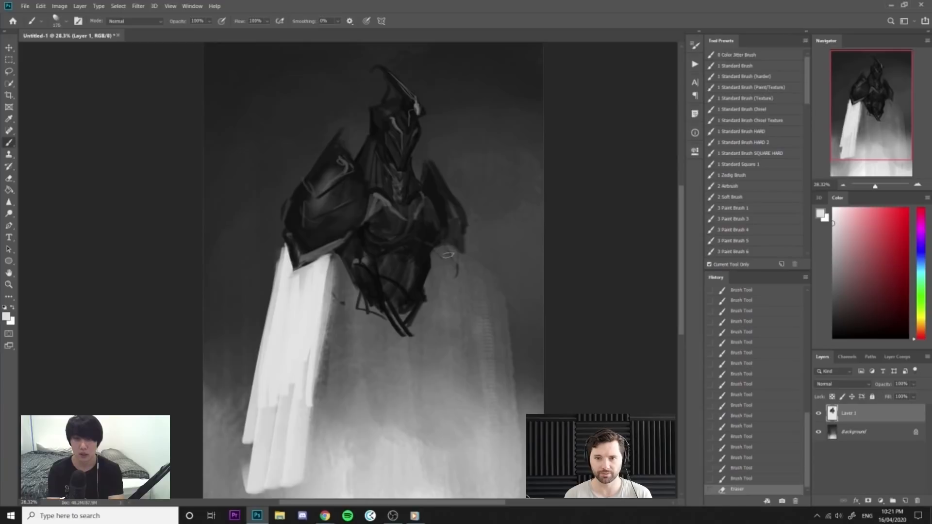
left_click_drag(366, 288, 374, 294)
left_click_drag(364, 294, 390, 319)
left_click(359, 291, "alt")
mouse_move(361, 282)
left_mouse_down()
mouse_move(409, 332)
mouse_move(406, 321)
left_mouse_up()
left_click(393, 290, "alt")
left_click(384, 293, "alt")
left_click_drag(362, 286, 401, 320)
left_click_drag(358, 287, 407, 329)
mouse_move(355, 289)
left_mouse_down()
mouse_move(398, 324)
mouse_move(348, 305)
mouse_move(392, 326)
left_mouse_up()
mouse_move(411, 333)
left_mouse_down()
mouse_move(429, 297)
mouse_move(433, 312)
left_mouse_up()
left_click_drag(423, 277, 431, 307)
Model the abdomen's front and side with sampled tones and a picked mid grey.
left_click(425, 274, "alt")
mouse_move(398, 243)
left_mouse_down()
mouse_move(409, 261)
mouse_move(434, 243)
mouse_move(363, 277)
mouse_move(424, 263)
mouse_move(441, 274)
mouse_move(435, 247)
mouse_move(418, 258)
mouse_move(430, 260)
mouse_move(394, 265)
mouse_move(410, 313)
left_mouse_up()
left_click(372, 283, "alt")
key("[")
left_click(428, 220, "alt")
left_click(833, 291)
left_click_drag(404, 273, 421, 322)
Flip the canvas horizontally and touch up the area where the chest meets the abdomen with sampled tones.
left_click_drag(441, 318, 406, 263)
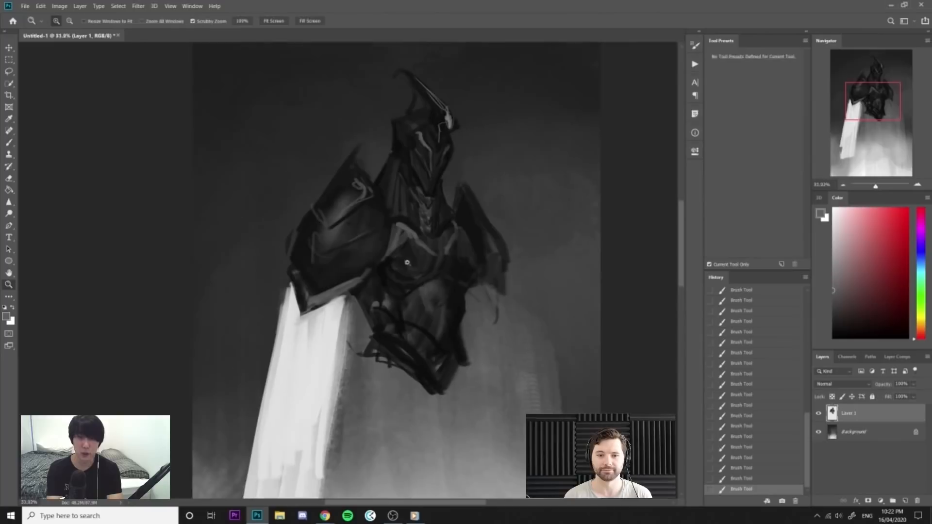
key("ctrl+shift+h")
left_click(368, 311, "alt")
left_click_drag(361, 314, 359, 316)
left_click(379, 305, "alt")
key("bracketright")
key("bracketright")
left_click(414, 275, "alt")
left_click_drag(417, 277, 407, 270)
mouse_move(420, 268)
left_mouse_down()
mouse_move(407, 276)
mouse_move(421, 281)
left_mouse_up()
mouse_move(421, 281)
left_mouse_down()
mouse_move(413, 275)
mouse_move(421, 263)
left_mouse_up()
key("bracketleft")
Darken the far side of the chest and the area beneath the collar with smaller strokes in sampled dark tones.
left_click(330, 264, "alt")
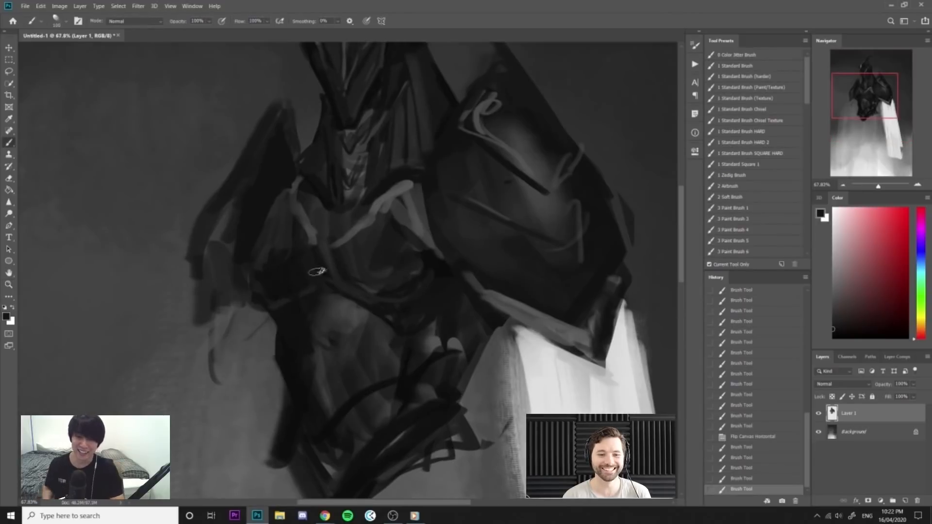
left_click_drag(325, 249, 318, 249)
left_click_drag(318, 247, 322, 275)
key("bracketleft")
left_click(339, 232, "alt")
left_click_drag(359, 234, 340, 247)
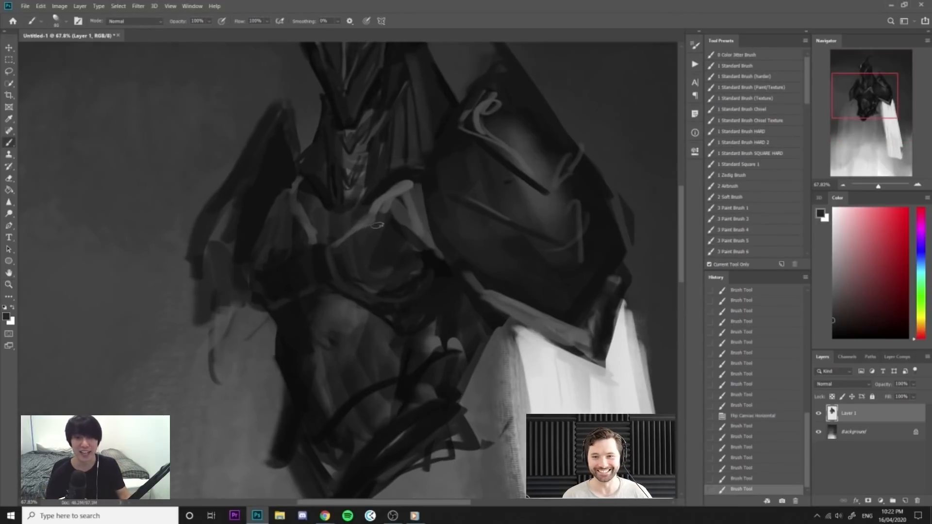
left_click(316, 264, "alt")
mouse_move(376, 218)
left_mouse_down()
mouse_move(344, 244)
mouse_move(400, 211)
mouse_move(365, 225)
mouse_move(310, 224)
left_mouse_up()
left_click_drag(462, 215, 443, 213)
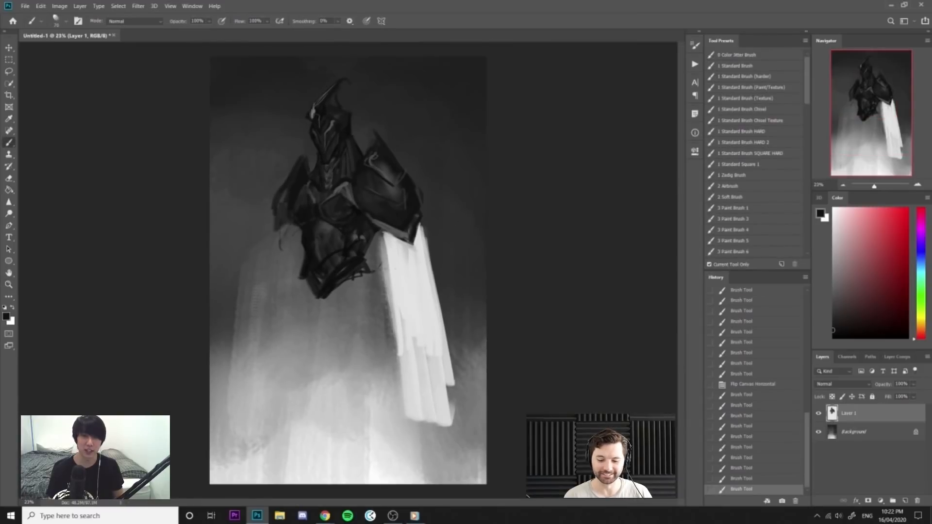
Refine the collar ridge and neck base with small strokes, sampling nearby tones and reducing the brush size.
left_click_drag(308, 194, 395, 174)
left_click(421, 167, "alt")
key("bracketleft")
key("bracketleft")
left_click_drag(405, 173, 419, 168)
key("bracketleft")
key("bracketleft")
key("bracketleft")
mouse_move(402, 178)
left_mouse_down()
mouse_move(417, 169)
mouse_move(391, 182)
left_mouse_up()
left_click(397, 167, "alt")
left_click(438, 167, "alt")
mouse_move(435, 159)
left_mouse_down()
mouse_move(448, 160)
mouse_move(449, 171)
mouse_move(456, 164)
left_mouse_up()
left_click(442, 168, "alt")
left_click(443, 152, "alt")
left_click_drag(514, 222, 384, 233)
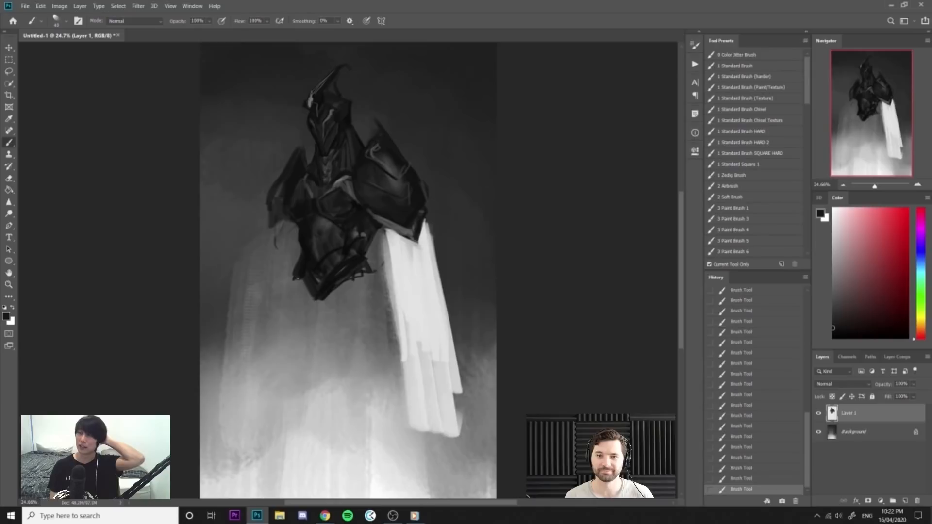
Add a small light grey highlight to the upper plate of the large shoulder.
left_click(326, 267, "alt")
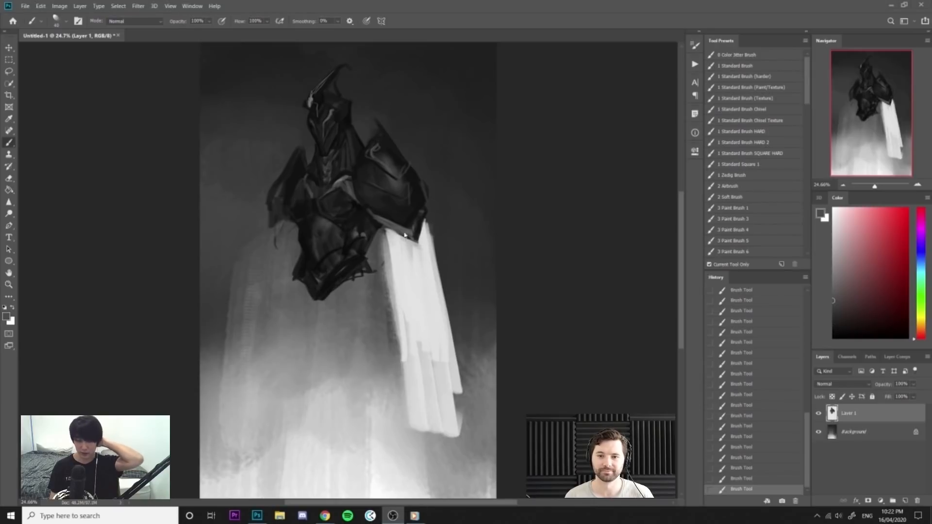
left_click(363, 234)
left_click_drag(407, 145, 423, 167)
left_click(427, 183, "alt")
left_click(834, 303)
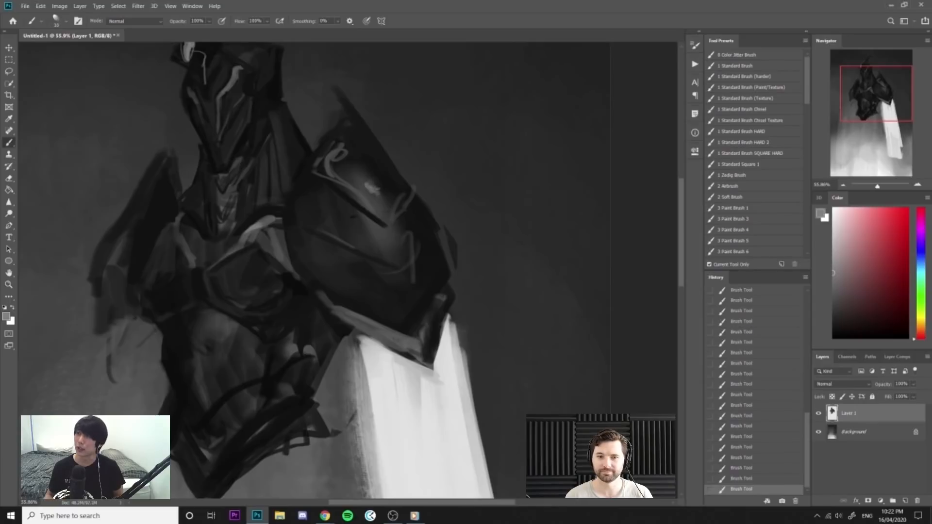
left_click_drag(432, 195, 416, 196)
Paint thin dark strands hanging from the abdomen's lower edge using a sampled dark tone.
left_click(360, 300, "alt")
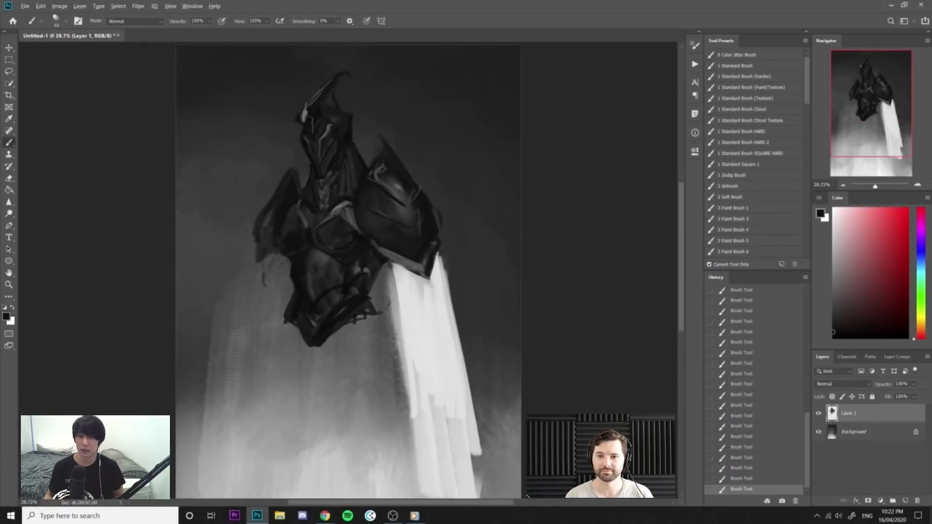
left_click_drag(296, 328, 296, 382)
left_click_drag(291, 324, 285, 386)
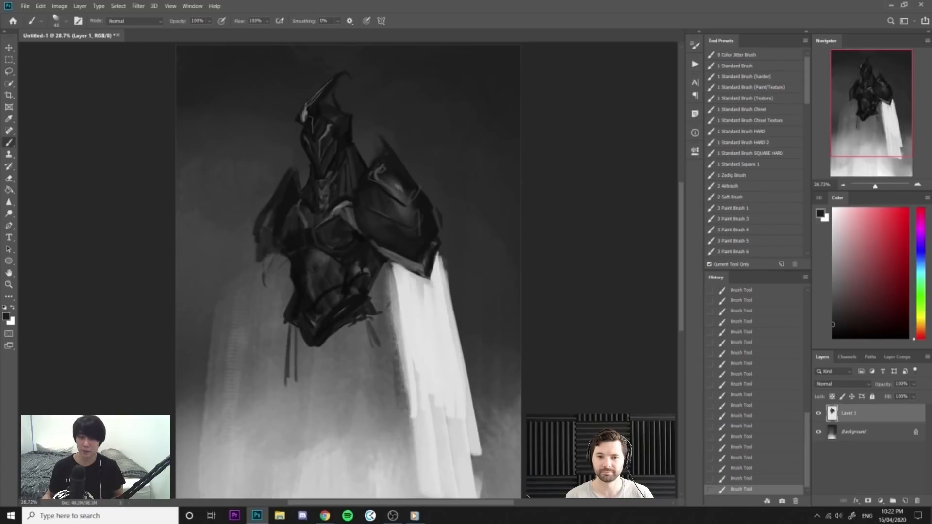
key("alt+Tab")
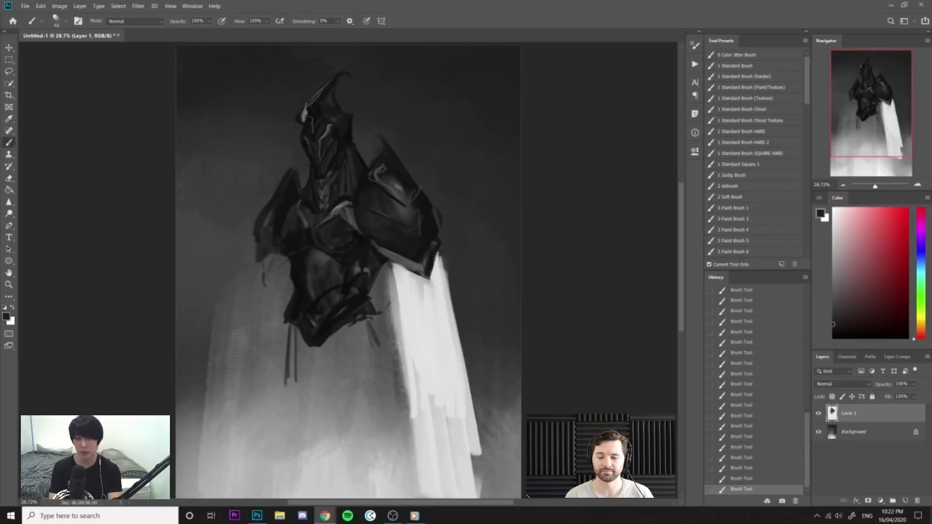
key("alt+Tab")
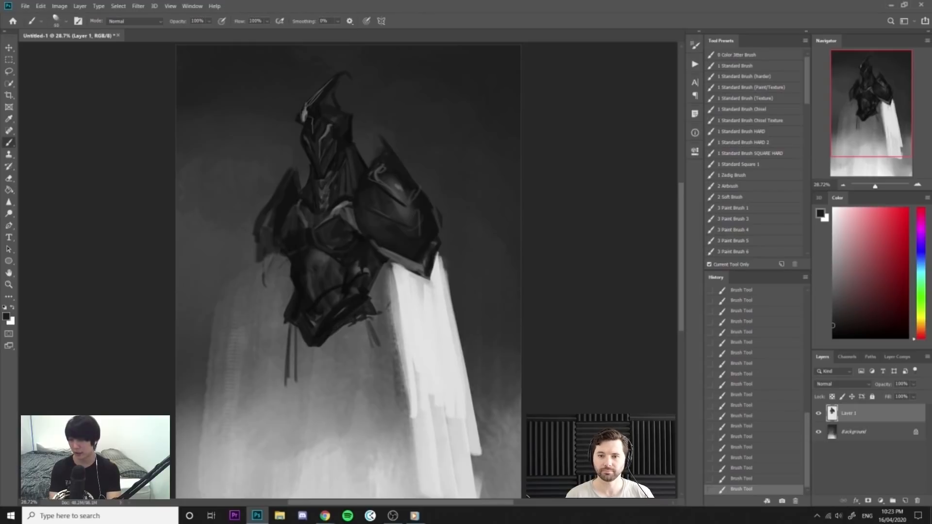
Build up the dark hip armour on both sides of the abdomen's tip with a larger brush.
key("bracketright")
mouse_move(354, 324)
left_mouse_down()
mouse_move(363, 347)
mouse_move(389, 344)
mouse_move(364, 343)
left_mouse_up()
mouse_move(281, 321)
left_mouse_down()
mouse_move(305, 349)
mouse_move(297, 376)
left_mouse_up()
Try long curved dark leg strokes below the hips and undo them.
mouse_move(295, 345)
left_mouse_down()
mouse_move(291, 391)
mouse_move(309, 411)
left_mouse_up()
left_click_drag(352, 347, 323, 392)
left_click_drag(342, 348, 334, 360)
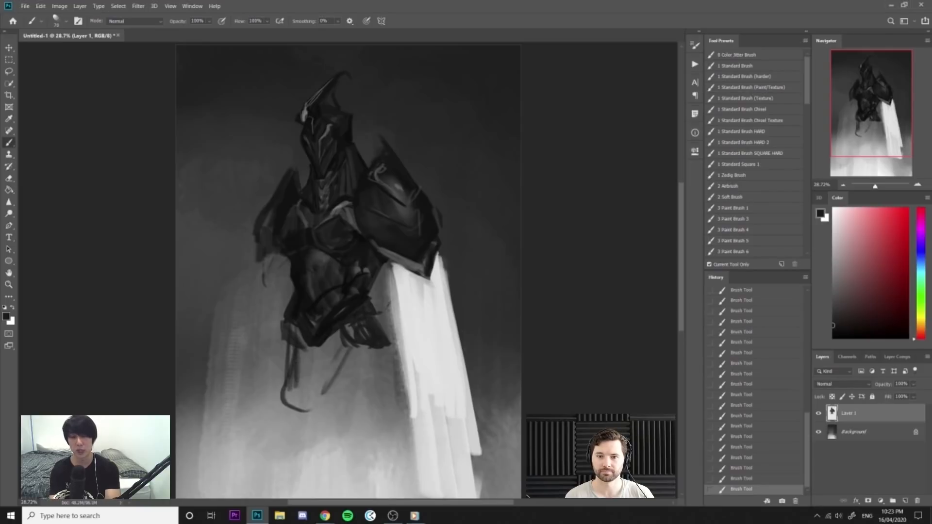
key("ctrl+z")
key("ctrl+z")
key("ctrl+z")
Paint two thin, tapering dark legs reaching down from the hips.
mouse_move(290, 340)
left_mouse_down()
mouse_move(291, 427)
mouse_move(293, 413)
left_mouse_up()
mouse_move(307, 345)
left_mouse_down()
mouse_move(303, 381)
mouse_move(327, 435)
left_mouse_up()
left_click_drag(350, 343, 324, 436)
mouse_move(343, 341)
left_mouse_down()
mouse_move(329, 403)
mouse_move(329, 383)
left_mouse_up()
left_click_drag(337, 333, 330, 354)
Add long dark strands outside the legs, beside the pale cloth and below the far shoulder.
scroll(340, 339, "down", 2)
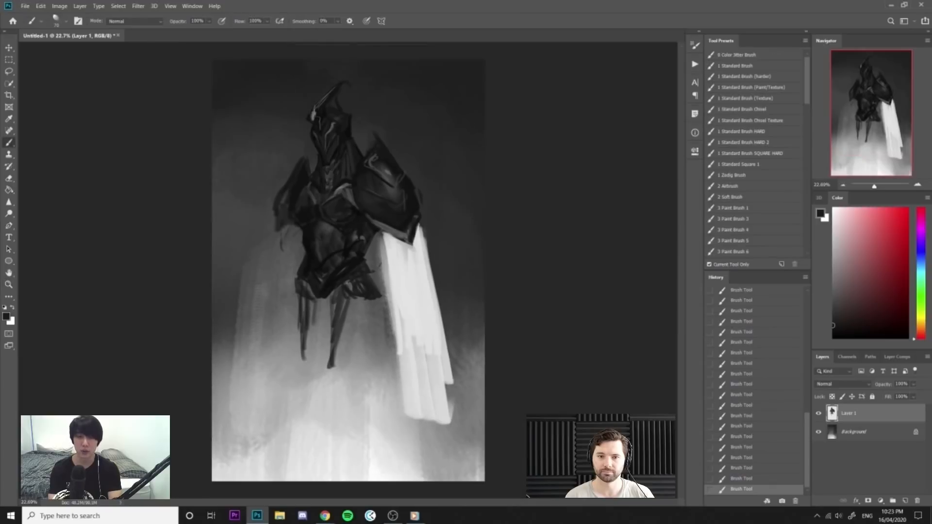
left_click_drag(297, 295, 305, 361)
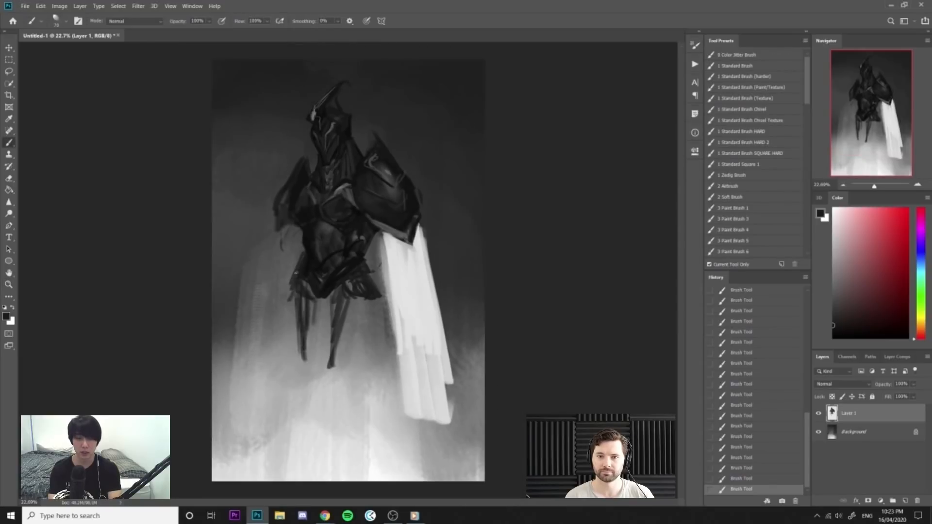
left_click_drag(287, 295, 293, 373)
mouse_move(387, 305)
left_mouse_down()
mouse_move(395, 406)
mouse_move(383, 360)
left_mouse_up()
left_click_drag(282, 232, 273, 277)
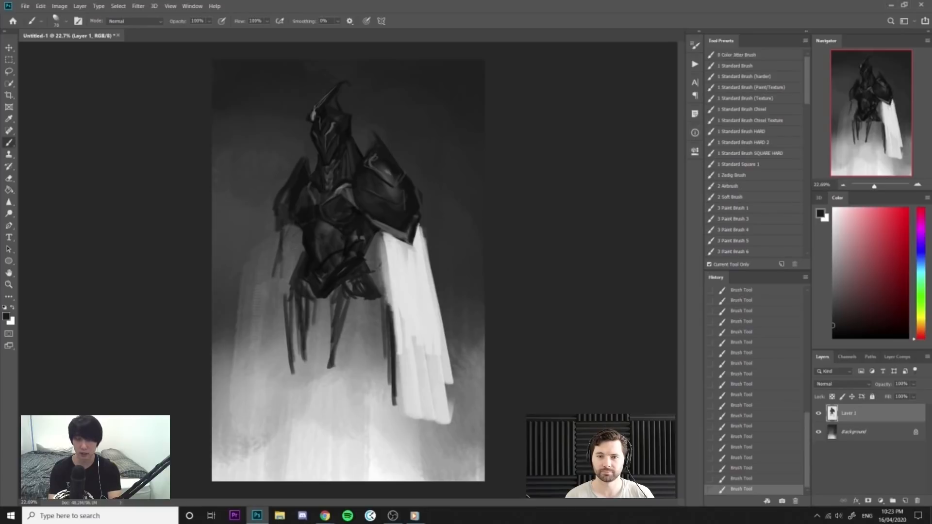
Flip the canvas horizontally and select the face mask with a freehand lasso outline.
key("z")
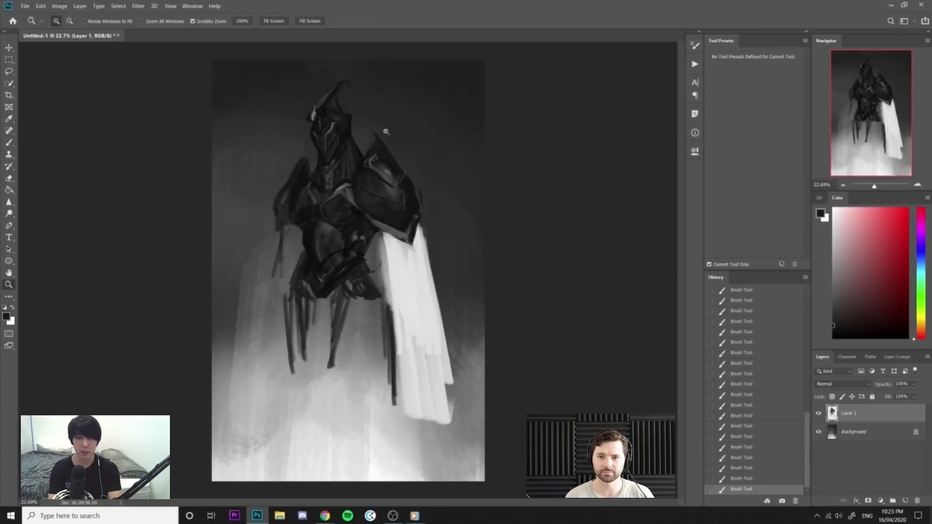
key("ctrl+shift+h")
left_click_drag(364, 137, 406, 142)
key("b")
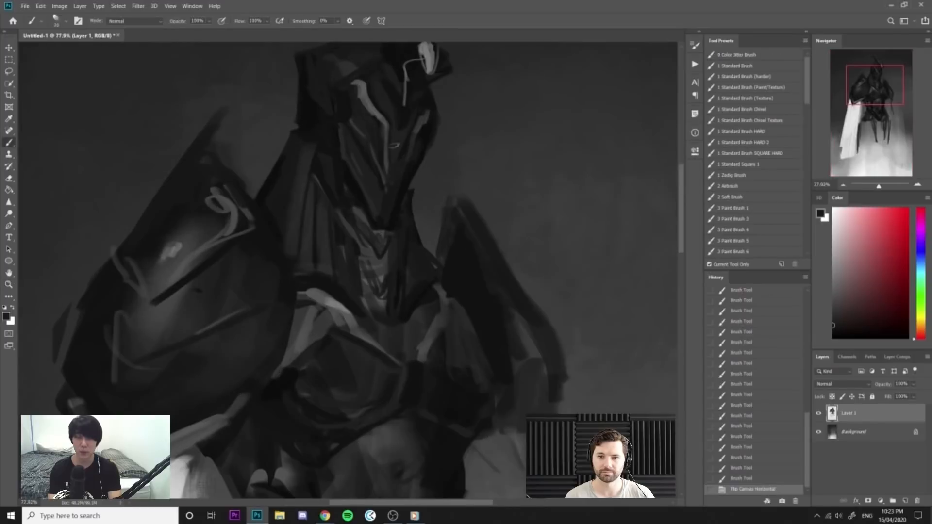
key("x")
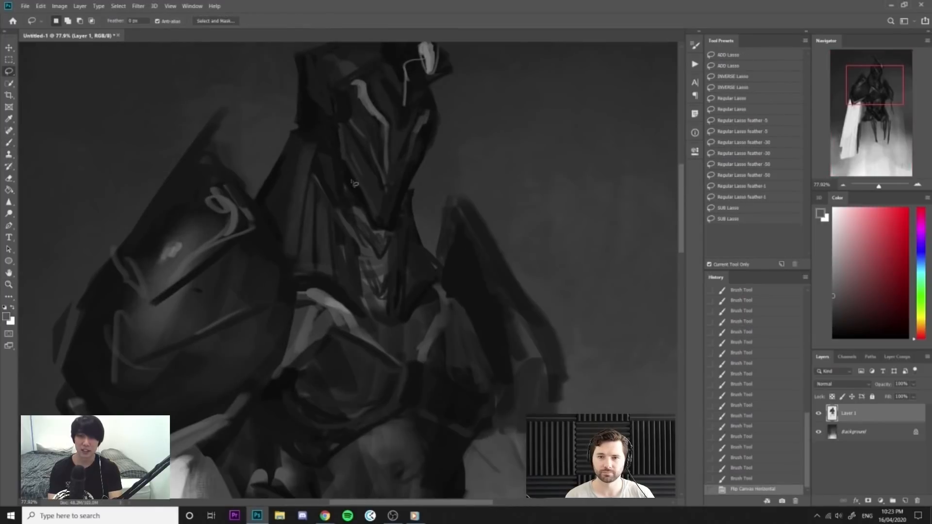
mouse_move(434, 149)
left_mouse_down()
mouse_move(433, 95)
mouse_move(388, 65)
mouse_move(341, 160)
left_mouse_up()
key("b")
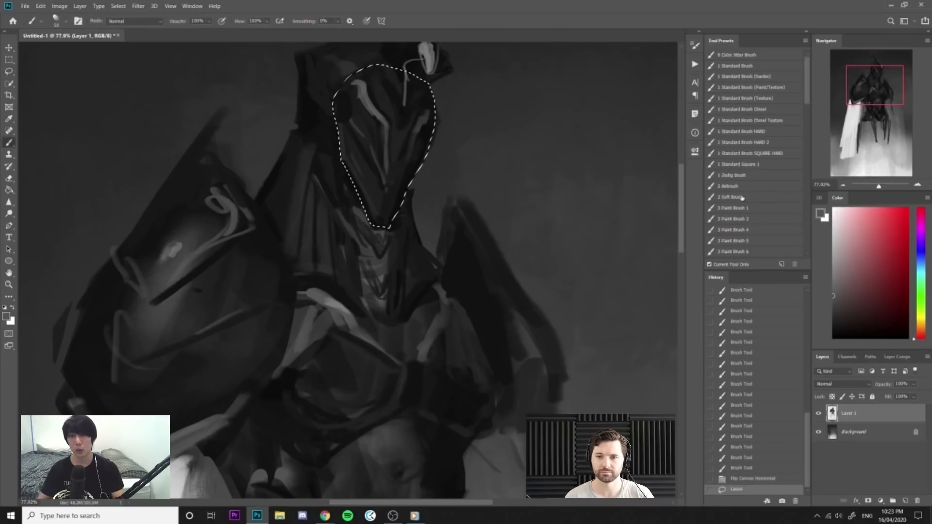
Set up the 2 Soft Brush preset with a light grey colour and a reduced size.
left_click(833, 242)
left_click(730, 197)
key("[")
key("[")
key("[")
key("[")
Try a soft light glow inside the face mask selection on the figure's layer and undo it.
mouse_move(375, 220)
left_mouse_down()
mouse_move(396, 250)
mouse_move(389, 242)
left_mouse_up()
left_click_drag(441, 166, 442, 143)
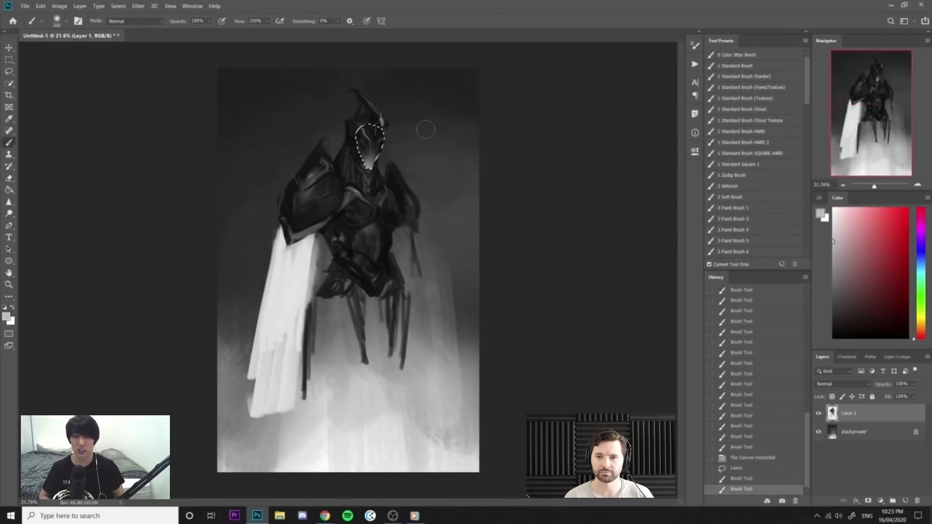
left_click_drag(381, 132, 408, 134)
key("ctrl+z")
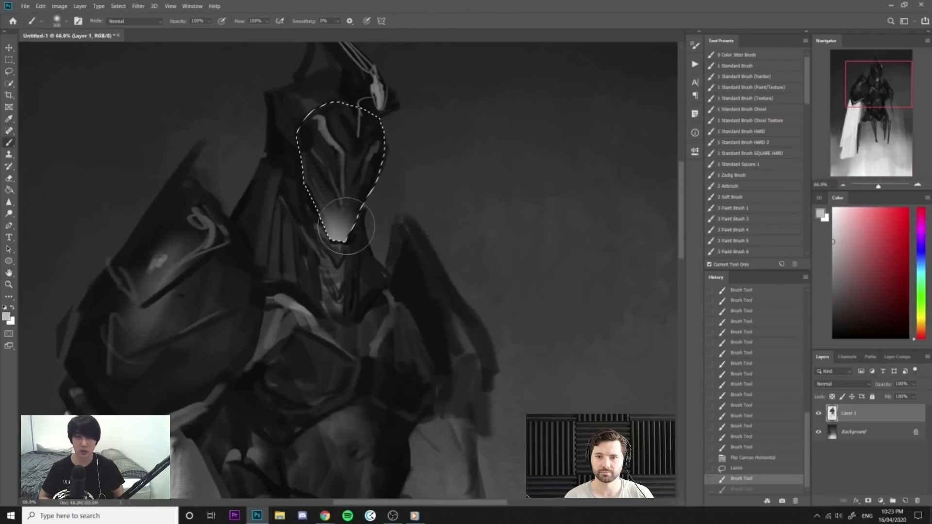
key("ctrl+z")
Add a new layer in Color Dodge mode and brush a soft glow inside the face mask selection.
left_click(906, 501)
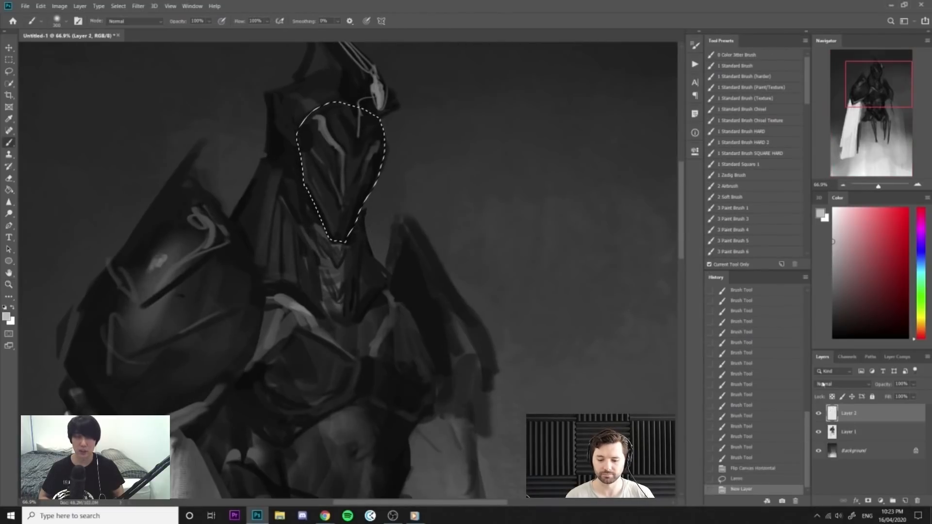
left_click(843, 384)
left_click(827, 360)
mouse_move(330, 112)
left_mouse_down()
mouse_move(340, 229)
mouse_move(388, 121)
left_mouse_up()
left_click_drag(500, 177, 466, 166)
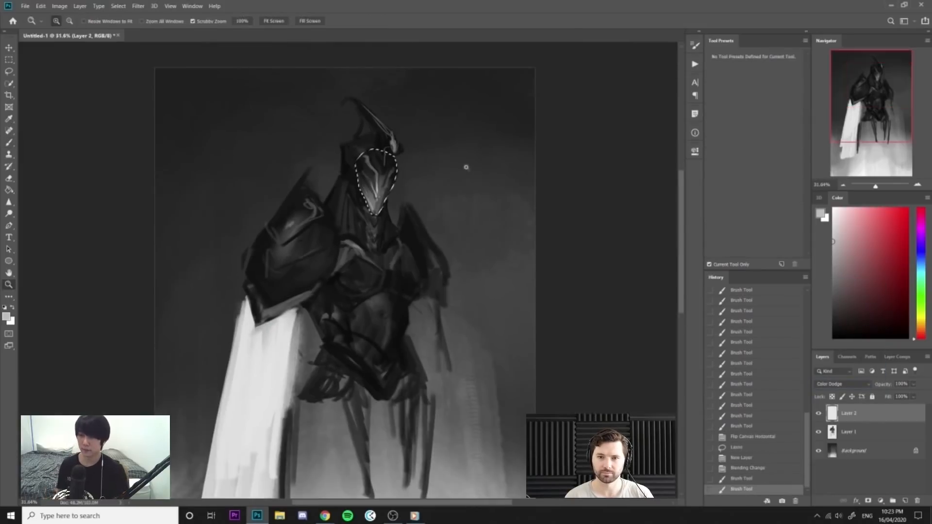
Merge the glow layer with Layer 1 and clear the face mask selection.
left_click(860, 437, "shift")
right_click(860, 434)
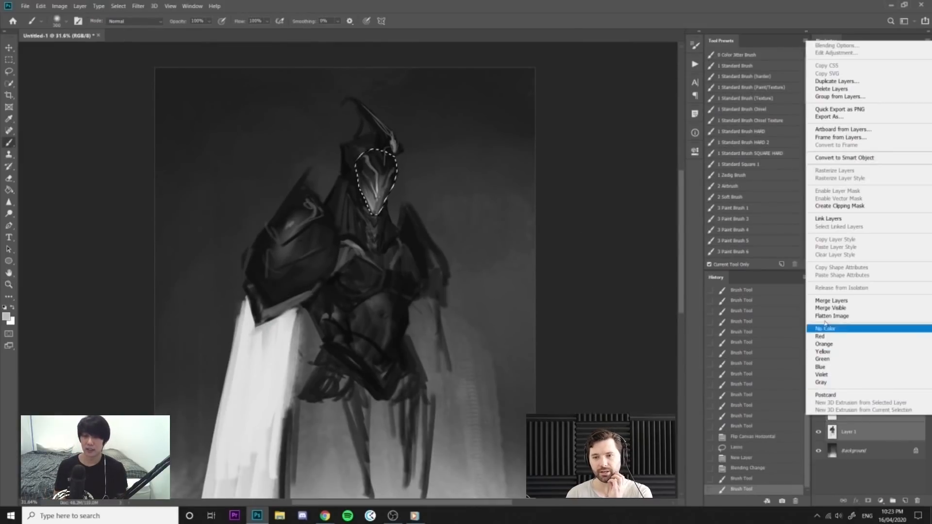
left_click(843, 303)
key("ctrl+d")
Flip the canvas horizontally and review the whole figure.
key("ctrl+shift+h")
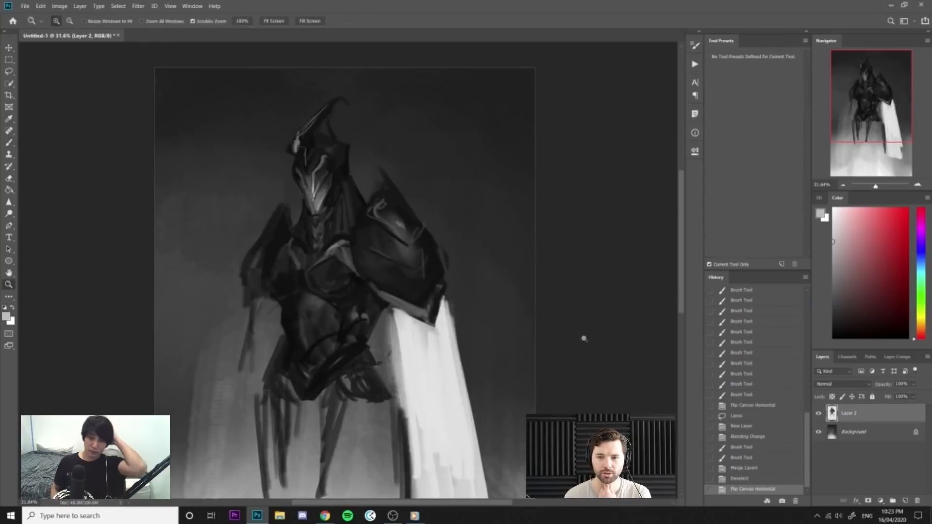
left_click_drag(585, 337, 546, 315)
left_click_drag(413, 316, 398, 302)
left_click_drag(351, 275, 368, 266)
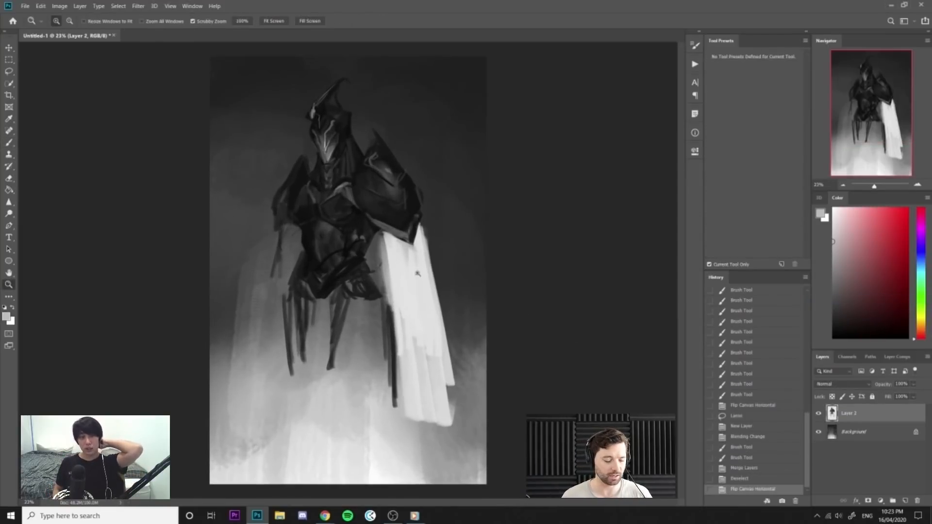
Choose the 3 Soft Paint Brush 2 preset for painting.
key("b")
mouse_move(803, 98)
left_mouse_down()
mouse_move(801, 164)
mouse_move(803, 138)
left_mouse_up()
scroll(753, 204, "down", 3)
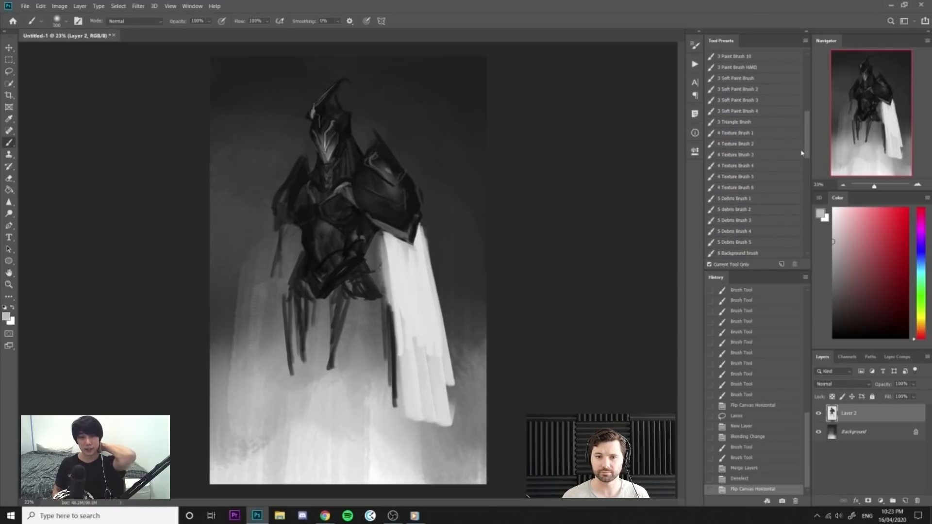
left_click_drag(805, 151, 802, 129)
left_click(759, 186)
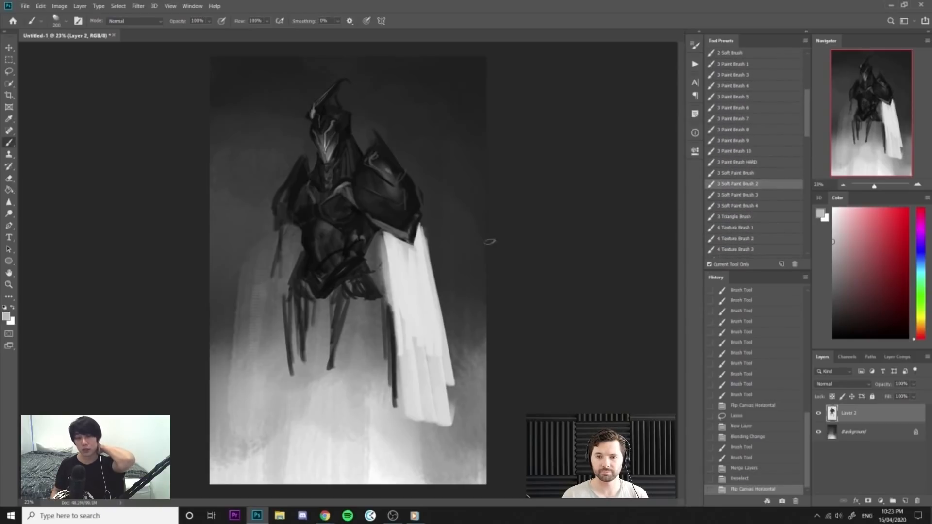
Sample the dark hip tone and paint long dark vertical strokes to build up the thin legs below the hips.
left_click(315, 284, "alt")
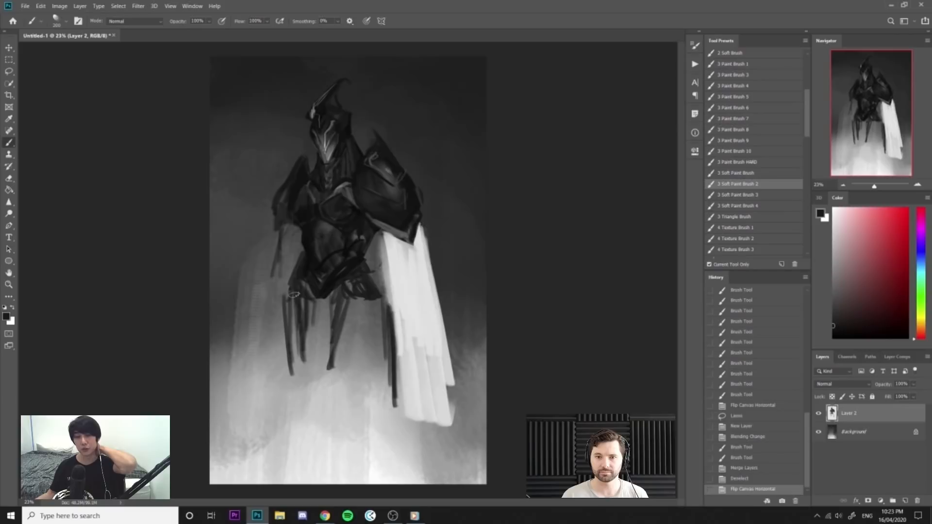
mouse_move(295, 295)
left_mouse_down()
mouse_move(303, 323)
mouse_move(300, 295)
mouse_move(305, 381)
left_mouse_up()
key("bracketleft")
key("bracketleft")
key("bracketleft")
left_click_drag(307, 288, 304, 392)
left_click_drag(319, 303, 317, 412)
Reinforce the dark leg beside the pale cloth and darken the gap between the waist and the cloth.
left_click(407, 283, "alt")
left_click_drag(388, 236, 391, 339)
left_click_drag(386, 234, 401, 417)
left_click_drag(398, 357, 403, 417)
left_click_drag(405, 359, 405, 418)
left_click_drag(378, 239, 378, 263)
left_click_drag(376, 235, 376, 285)
Block in the forearm below the smaller shoulder with dark strokes and sample its tone.
left_click_drag(281, 227, 275, 277)
mouse_move(281, 234)
left_mouse_down()
mouse_move(272, 268)
mouse_move(273, 250)
mouse_move(279, 264)
mouse_move(292, 257)
left_mouse_up()
left_click(300, 220, "alt")
key("bracketleft")
key("bracketleft")
key("h")
key("bracketright")
mouse_move(410, 233)
left_mouse_down()
mouse_move(399, 257)
mouse_move(427, 268)
mouse_move(422, 279)
left_mouse_up()
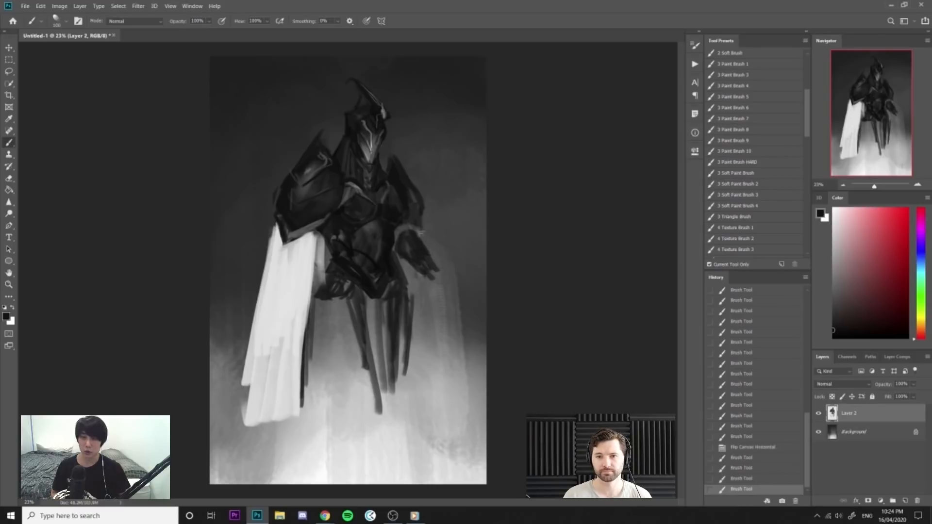
key("ctrl+z")
key("ctrl+z")
key("ctrl+z")
key("ctrl+z")
key("ctrl+z")
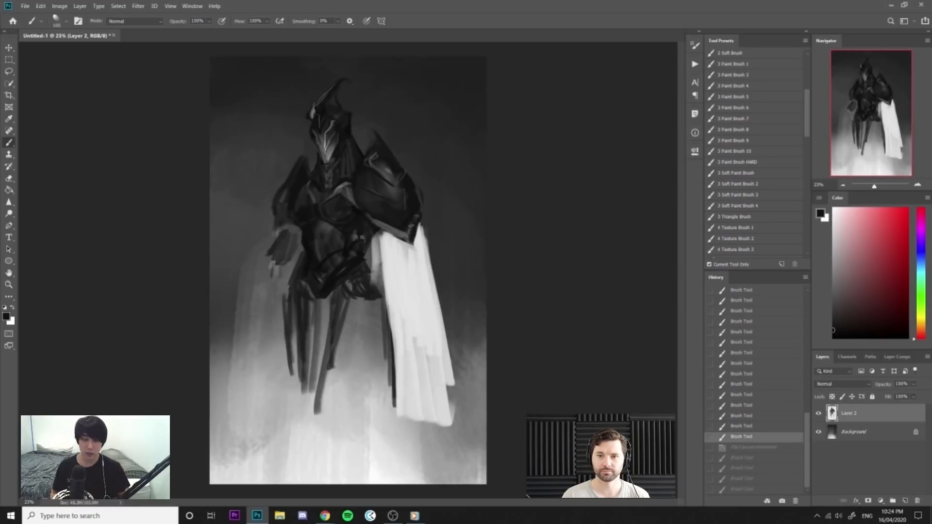
Paint the forearm darker and extend it outward into a hand reaching away from the body.
left_click_drag(275, 222, 270, 270)
left_click_drag(278, 254, 273, 268)
left_click_drag(297, 237, 286, 269)
mouse_move(294, 254)
left_mouse_down()
mouse_move(275, 259)
mouse_move(260, 268)
mouse_move(283, 277)
mouse_move(256, 276)
mouse_move(281, 273)
mouse_move(255, 276)
mouse_move(226, 301)
left_mouse_up()
mouse_move(270, 281)
left_mouse_down()
mouse_move(244, 292)
mouse_move(274, 265)
mouse_move(294, 270)
mouse_move(254, 290)
left_mouse_up()
Flip the canvas horizontally, add dark strokes to the outstretched hand and erase along the forearm's edge.
key("ctrl+shift+h")
left_click_drag(440, 291, 458, 302)
mouse_move(452, 303)
left_mouse_down()
mouse_move(460, 317)
mouse_move(457, 310)
left_mouse_up()
left_click_drag(456, 316, 462, 324)
key("e")
mouse_move(434, 261)
left_mouse_down()
mouse_move(440, 287)
mouse_move(411, 273)
mouse_move(471, 307)
left_mouse_up()
Sample a dark tone at the forearm and trim the hand's outline with the Eraser.
key("b")
left_click(441, 293, "alt")
key("bracketleft")
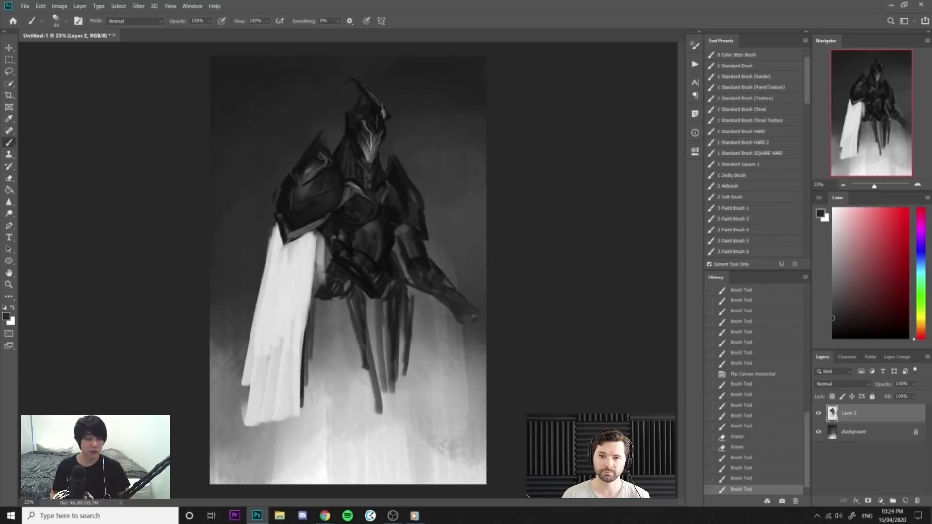
key("e")
left_click_drag(463, 295, 475, 307)
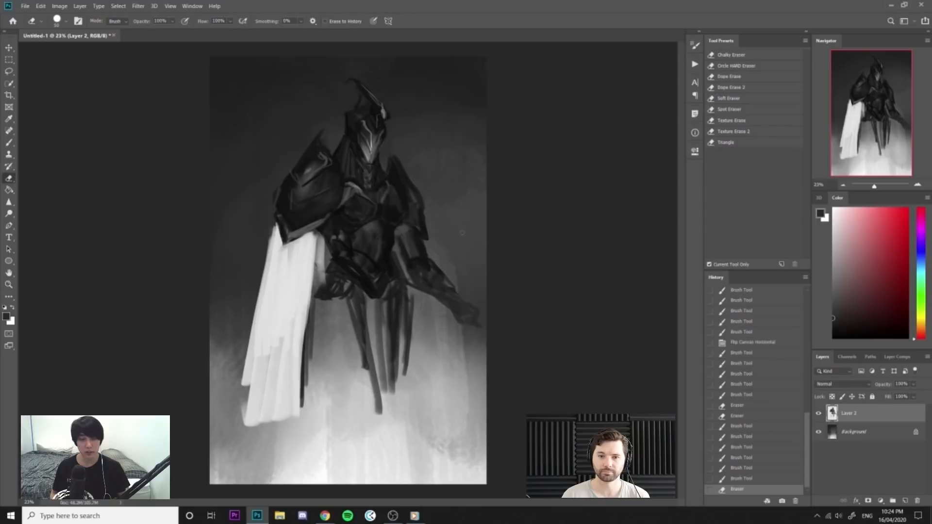
Paint dark armour detail at the elbow and add thin dark leg strokes beside the pale cloth.
key("b")
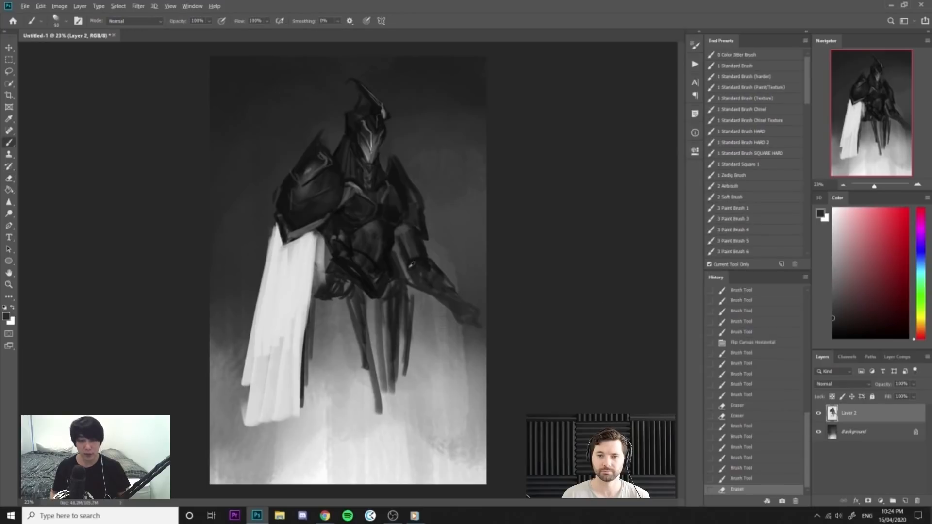
mouse_move(403, 267)
left_mouse_down()
mouse_move(426, 254)
mouse_move(416, 259)
mouse_move(441, 262)
mouse_move(417, 259)
left_mouse_up()
left_click_drag(428, 262, 439, 255)
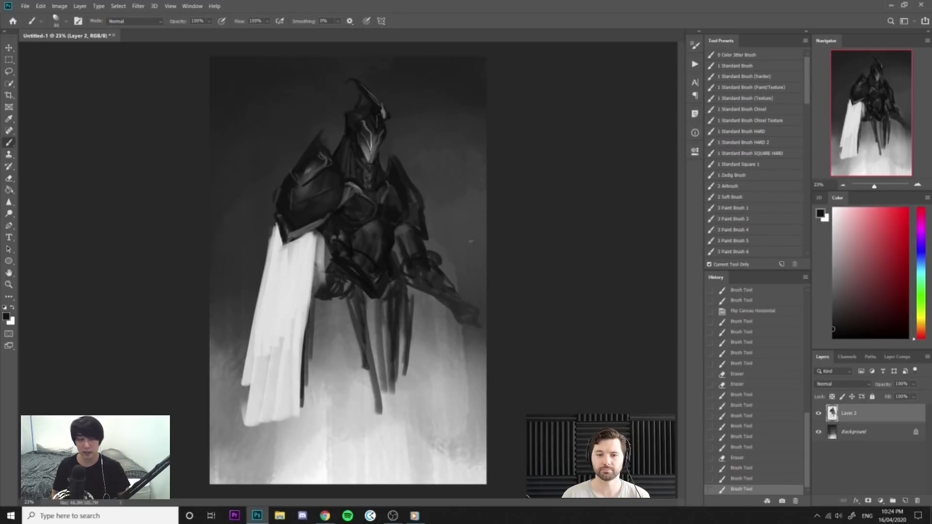
mouse_move(326, 300)
left_mouse_down()
mouse_move(337, 386)
mouse_move(326, 391)
mouse_move(325, 427)
left_mouse_up()
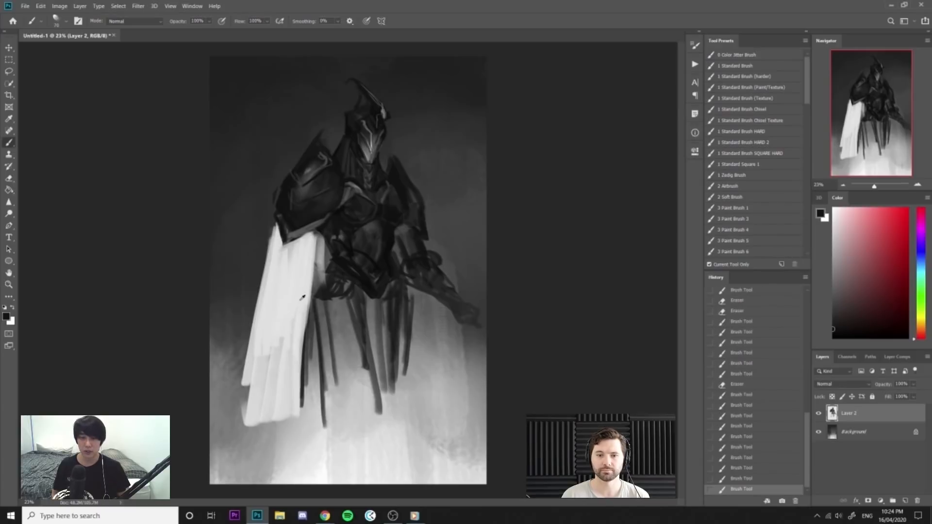
Erase along the pale cloth's outer edge to clean up its silhouette, then touch up around the legs.
key("x")
key("e")
left_click_drag(266, 233, 245, 372)
left_click_drag(268, 265, 243, 386)
key("ctrl+z")
left_click_drag(270, 220, 244, 383)
left_click_drag(400, 303, 383, 303)
Scale the figure down to 79.97% with Free Transform and reposition it higher on the canvas.
key("ctrl+t")
left_click_drag(462, 402, 437, 330)
left_click_drag(388, 293, 409, 285)
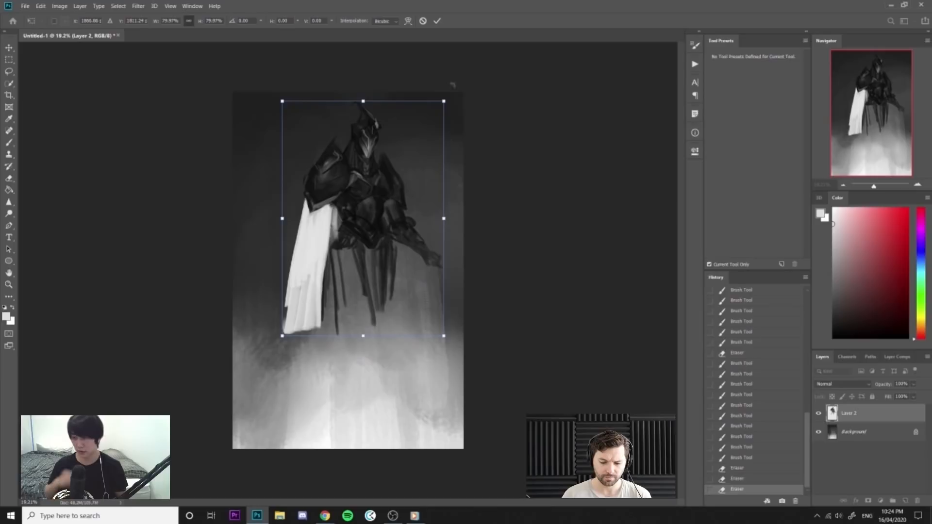
left_click(437, 21)
Reset the colors to default and paint longer, thicker black strokes for the legs below the hips.
key("b")
key("d")
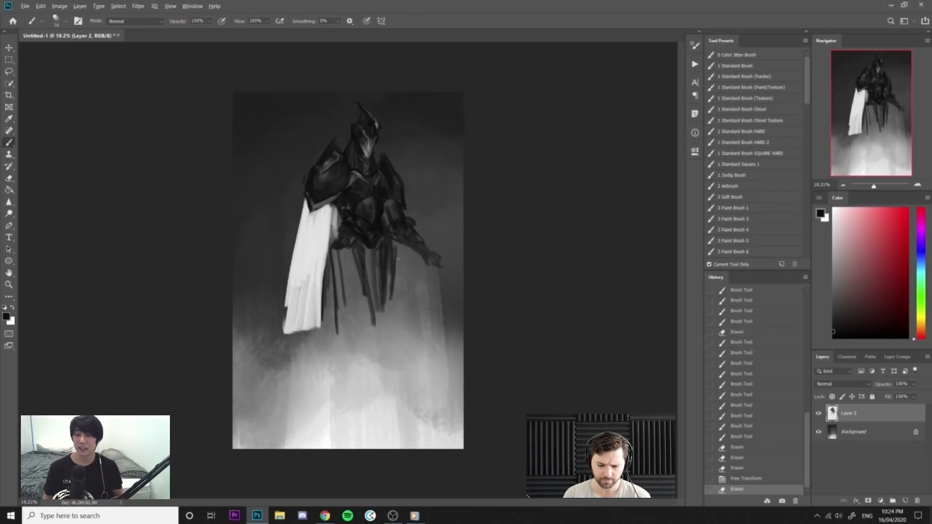
left_click_drag(398, 254, 385, 338)
key("bracketright")
left_click_drag(334, 263, 341, 335)
left_click_drag(335, 259, 349, 338)
left_click_drag(349, 253, 360, 337)
left_click_drag(361, 252, 359, 341)
left_click_drag(332, 265, 338, 334)
left_click_drag(332, 274, 335, 335)
left_click_drag(329, 294, 332, 342)
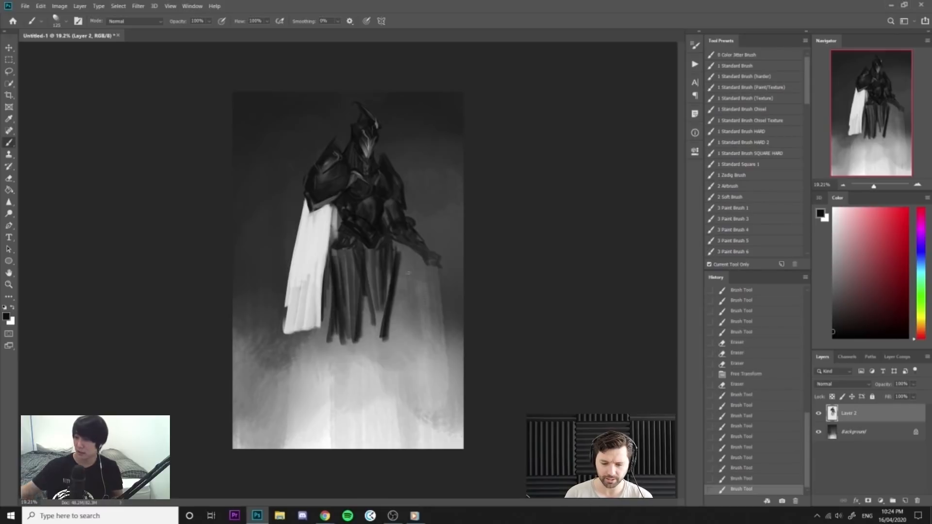
key("ctrl+z")
key("ctrl+z")
key("ctrl+z")
key("ctrl+z")
Shape the outer contours of both thighs with dark strokes and enlarge the brush.
mouse_move(396, 243)
left_mouse_down()
mouse_move(403, 266)
mouse_move(390, 316)
left_mouse_up()
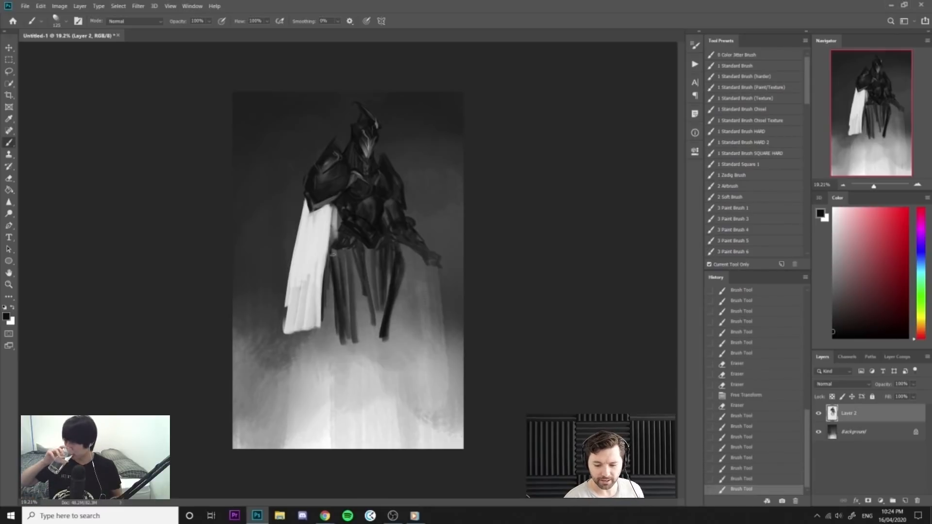
left_click_drag(333, 255, 334, 337)
left_click_drag(330, 282, 329, 337)
key("bracketright")
key("bracketright")
Fill in the thigh and knee beside the pale cloth with broad dark strokes.
left_click_drag(361, 263, 341, 349)
left_click_drag(360, 276, 354, 319)
left_click_drag(329, 261, 328, 344)
mouse_move(330, 274)
left_mouse_down()
mouse_move(329, 350)
mouse_move(335, 346)
left_mouse_up()
left_click_drag(343, 311, 335, 327)
left_click_drag(330, 293, 328, 335)
left_click_drag(331, 272, 330, 321)
Sample dark tones from the leg and build up both legs down to the knees.
left_click(341, 272, "alt")
left_click_drag(338, 253, 334, 303)
left_click_drag(356, 291, 324, 346)
left_click(333, 319, "alt")
left_click_drag(334, 333, 380, 353)
key("bracketleft")
left_click_drag(398, 300, 388, 333)
left_click_drag(393, 320, 378, 344)
left_click_drag(378, 298, 383, 348)
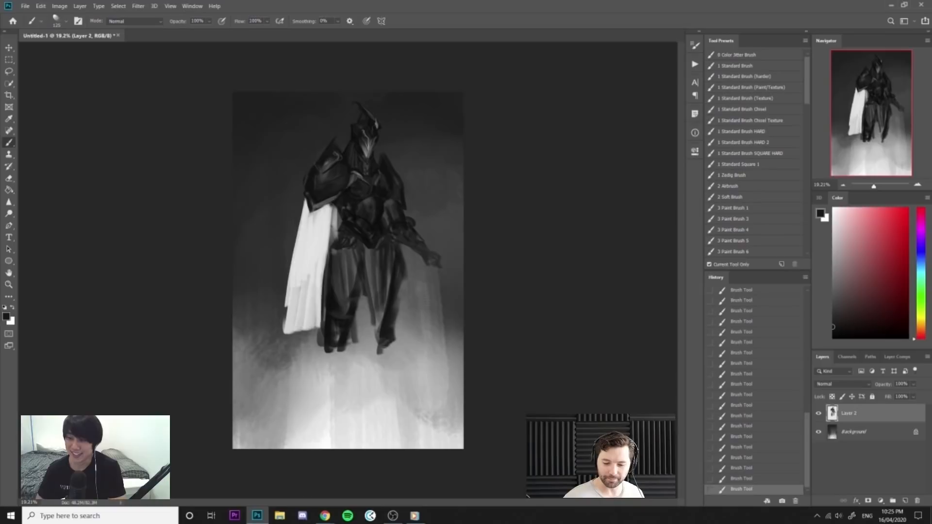
Flip the canvas horizontally and paint dark pointed knee plates and the start of the lower leg.
key("e")
key("ctrl+shift+h")
key("b")
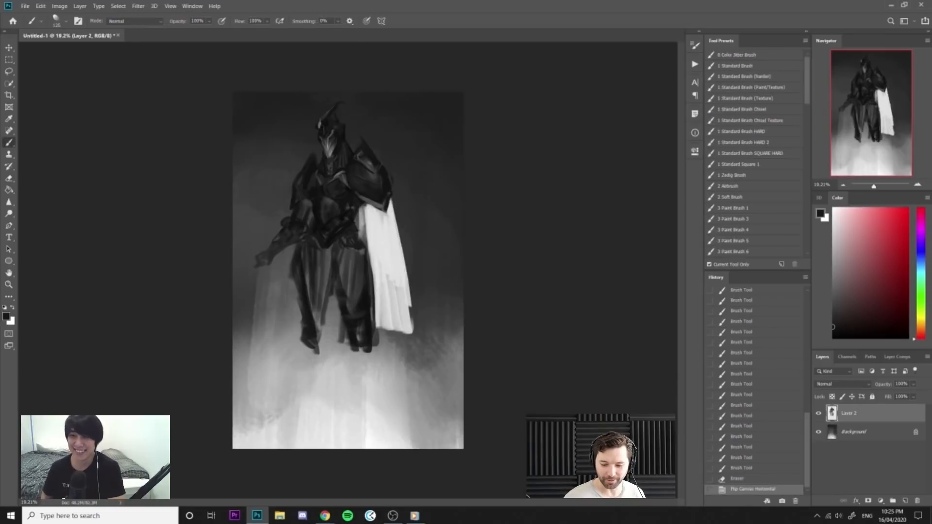
mouse_move(309, 343)
left_mouse_down()
mouse_move(363, 363)
mouse_move(372, 352)
left_mouse_up()
mouse_move(288, 335)
left_mouse_down()
mouse_move(369, 391)
mouse_move(375, 379)
left_mouse_up()
left_click(363, 368)
left_click_drag(381, 349, 381, 393)
Sample the pale cloth tone and extend the cloth outward into a wide flaring cape with a larger brush.
left_click(386, 306, "alt")
key("bracketright")
key("bracketright")
key("bracketright")
key("bracketright")
left_click_drag(390, 321, 411, 340)
left_click_drag(381, 326, 427, 351)
left_click_drag(409, 316, 423, 347)
left_click_drag(407, 295, 422, 344)
left_click_drag(407, 242, 433, 354)
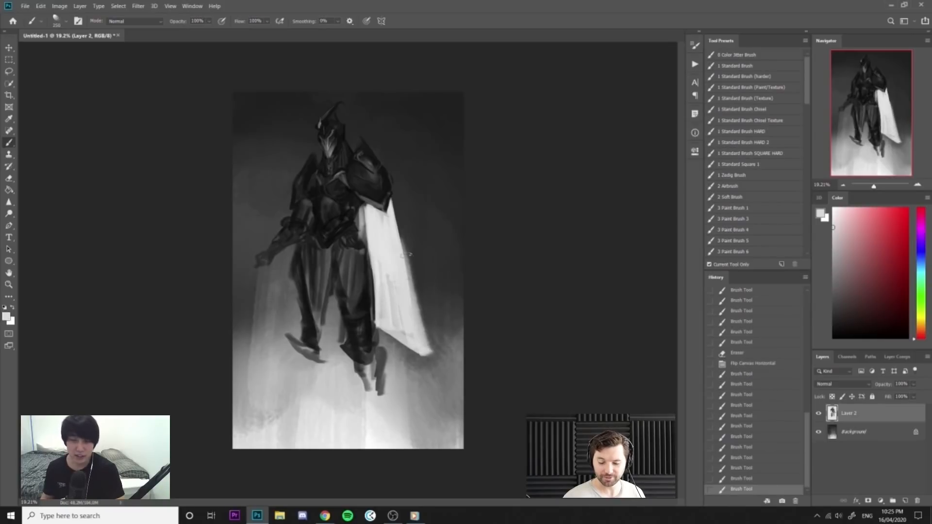
Flip the canvas horizontally and repaint the cape's outer edge with a smaller pale brush.
key("h")
left_click_drag(301, 235, 261, 360)
key("ctrl+z")
key("bracketleft")
key("bracketleft")
left_click_drag(295, 252, 266, 358)
Sample the pale cape tone, shrink the brush and refine the cape's inner edge beside the hip.
left_click(319, 268, "alt")
key("bracketleft")
key("bracketleft")
key("bracketleft")
key("bracketleft")
left_click_drag(326, 219, 317, 286)
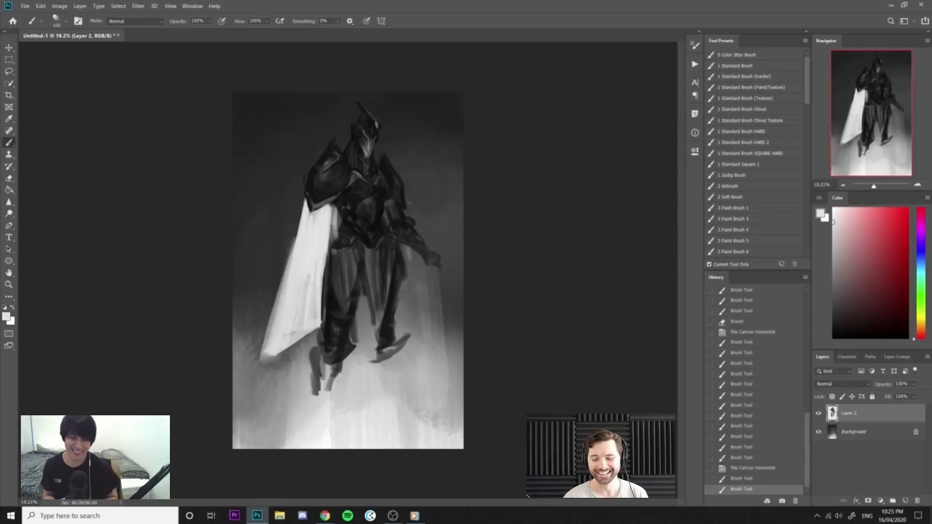
Paint thin pale strips of cloth along the outstretched arm and hanging below the forearm.
mouse_move(395, 199)
left_mouse_down()
mouse_move(411, 222)
mouse_move(426, 326)
left_mouse_up()
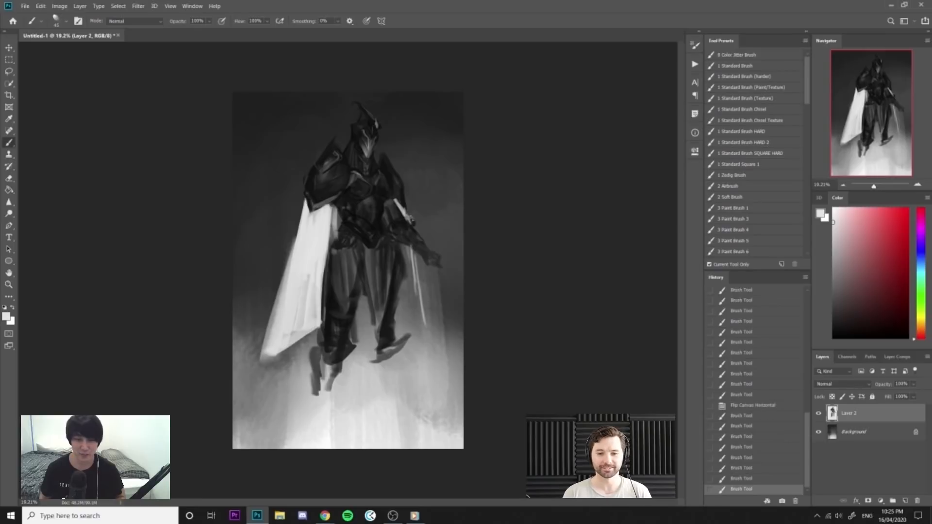
mouse_move(419, 250)
left_mouse_down()
mouse_move(421, 311)
mouse_move(413, 286)
left_mouse_up()
key("bracketright")
left_click_drag(406, 247, 409, 297)
mouse_move(401, 295)
left_mouse_down()
mouse_move(422, 324)
mouse_move(409, 269)
mouse_move(402, 293)
left_mouse_up()
Enlarge the brush and fill the cloth below the forearm into a pale pointed drape.
key("bracketright")
key("bracketright")
left_click_drag(410, 257, 423, 314)
mouse_move(417, 272)
left_mouse_down()
mouse_move(423, 313)
mouse_move(419, 306)
left_mouse_up()
left_click_drag(399, 280, 424, 333)
Sample the cape's tone and brush along its outer edge from shoulder to hem.
left_click(411, 234, "alt")
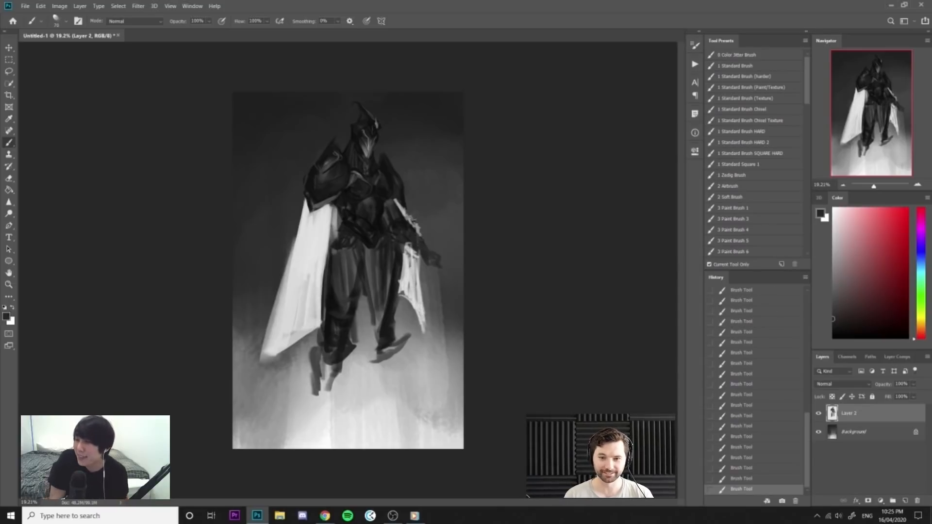
left_click(314, 233, "alt")
left_click_drag(295, 250, 266, 339)
left_click_drag(300, 223, 273, 330)
Sample a dark tone at the knee and block in both shins down to the ankles.
left_click(315, 358, "alt")
left_click_drag(319, 360, 320, 403)
left_click_drag(369, 335, 381, 391)
left_click_drag(371, 354, 369, 408)
left_click_drag(315, 392, 316, 423)
left_click_drag(316, 374, 318, 431)
Erase notches into the back of the cape-side shin and darken its front edge.
key("e")
left_click_drag(339, 368, 328, 399)
left_click_drag(329, 404, 325, 412)
key("b")
mouse_move(315, 353)
left_mouse_down()
mouse_move(307, 373)
mouse_move(316, 410)
left_mouse_up()
left_click_drag(315, 370, 319, 415)
key("e")
left_click_drag(338, 368, 331, 385)
Paint dark strokes for the ankles and pointed feet of both legs.
key("b")
mouse_move(333, 383)
left_mouse_down()
mouse_move(309, 425)
mouse_move(316, 436)
left_mouse_up()
mouse_move(377, 384)
left_mouse_down()
mouse_move(365, 420)
mouse_move(382, 434)
left_mouse_up()
left_click_drag(311, 420, 307, 431)
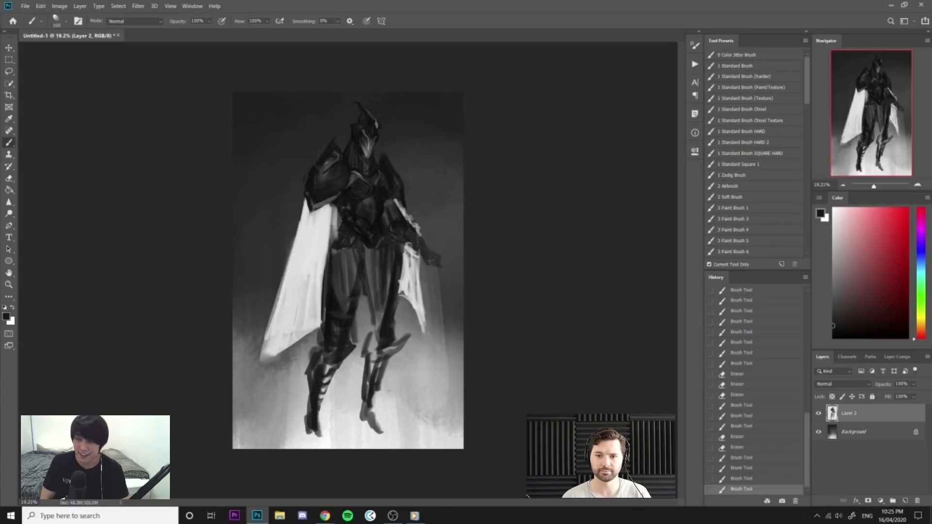
Scale the whole figure down to 91.73% with Free Transform so it sits within the canvas.
key("ctrl+t")
left_click_drag(444, 438, 429, 390)
left_click(438, 21)
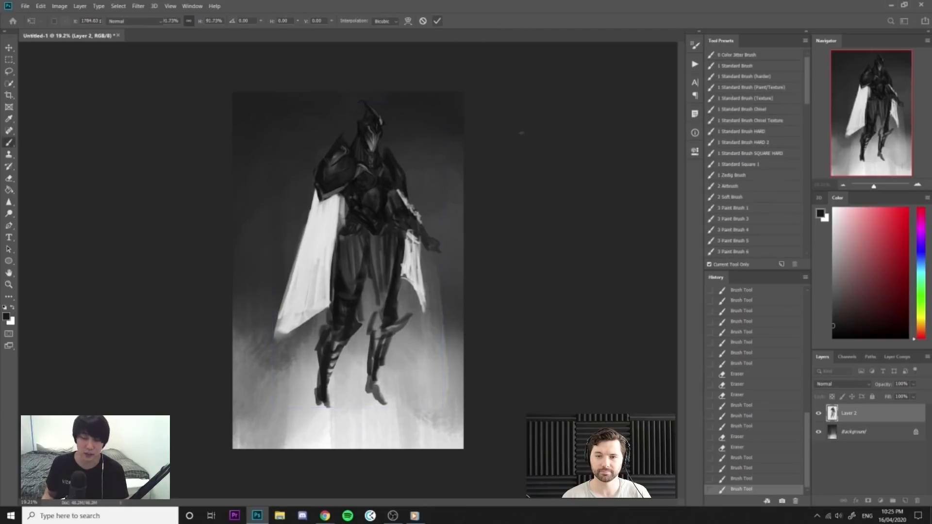
Paint dark strokes down the upper legs and sample the leg tone to fill in both thighs.
left_click_drag(355, 268, 341, 294)
mouse_move(340, 277)
left_mouse_down()
mouse_move(339, 296)
mouse_move(357, 299)
left_mouse_up()
left_click(337, 302, "alt")
left_click_drag(370, 266, 368, 285)
left_click_drag(368, 267, 364, 285)
Sample the pale cape tone and paint thin crossing straps hanging from the waist between the thighs with a smaller brush.
left_click(330, 223, "alt")
key("bracketleft")
left_click_drag(358, 230, 372, 291)
left_click_drag(358, 229, 376, 315)
key("ctrl+z")
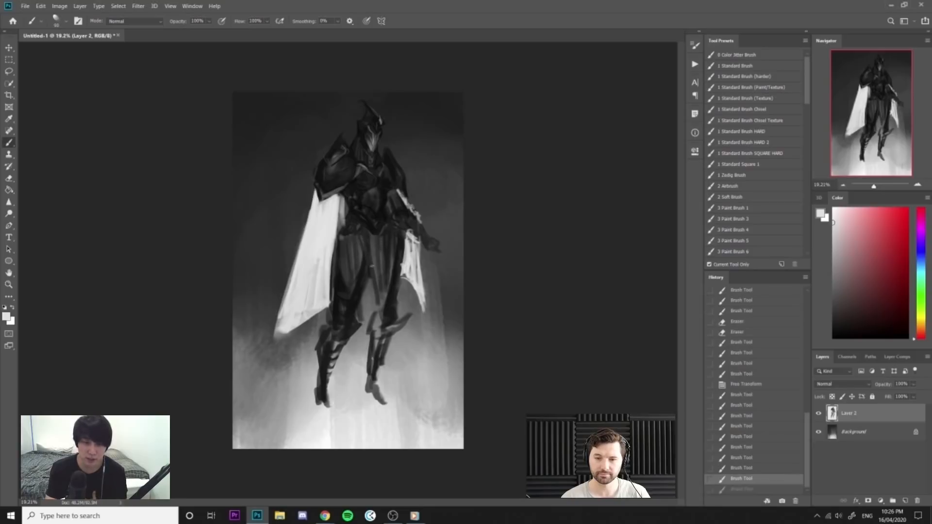
left_click_drag(358, 228, 383, 314)
left_click_drag(385, 278, 384, 299)
mouse_move(383, 282)
left_mouse_down()
mouse_move(385, 297)
mouse_move(389, 280)
mouse_move(377, 277)
left_mouse_up()
Sample a dark leg tone, extend the cape-side foot downwards and darken the other pointed foot.
left_click(325, 334, "alt")
mouse_move(318, 349)
left_mouse_down()
mouse_move(316, 417)
mouse_move(326, 424)
left_mouse_up()
left_click_drag(327, 406, 324, 433)
key("e")
key("b")
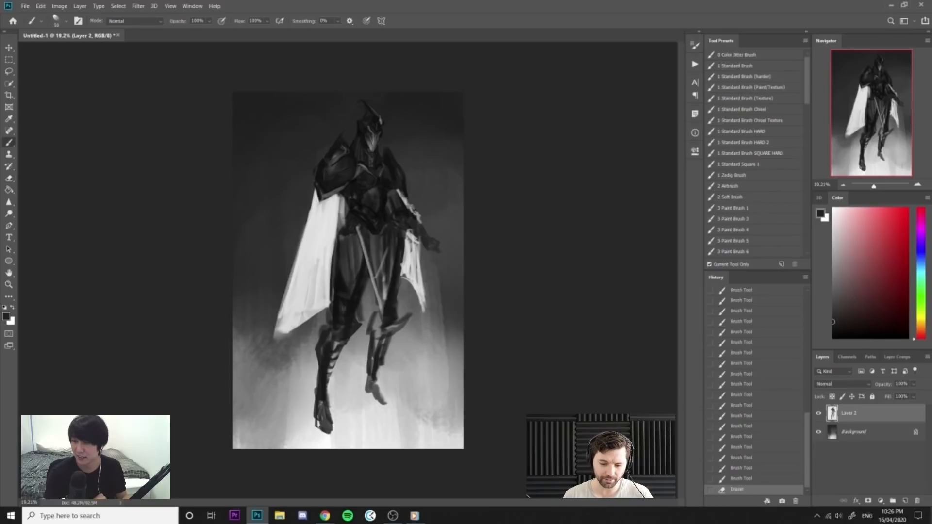
left_click_drag(367, 400, 381, 375)
key("e")
key("b")
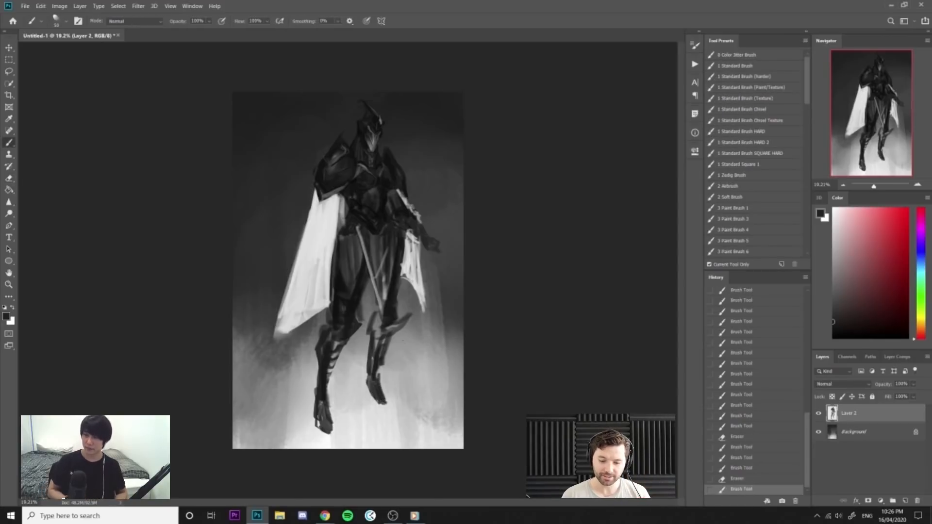
Flip the canvas horizontally, trim the arm-side shin's edges with the eraser and repaint its dark plates up to the knee.
key("ctrl+shift+h")
key("e")
mouse_move(312, 367)
left_mouse_down()
mouse_move(331, 343)
mouse_move(330, 371)
left_mouse_up()
key("b")
key("e")
left_click_drag(331, 343, 328, 372)
left_click_drag(332, 348, 328, 378)
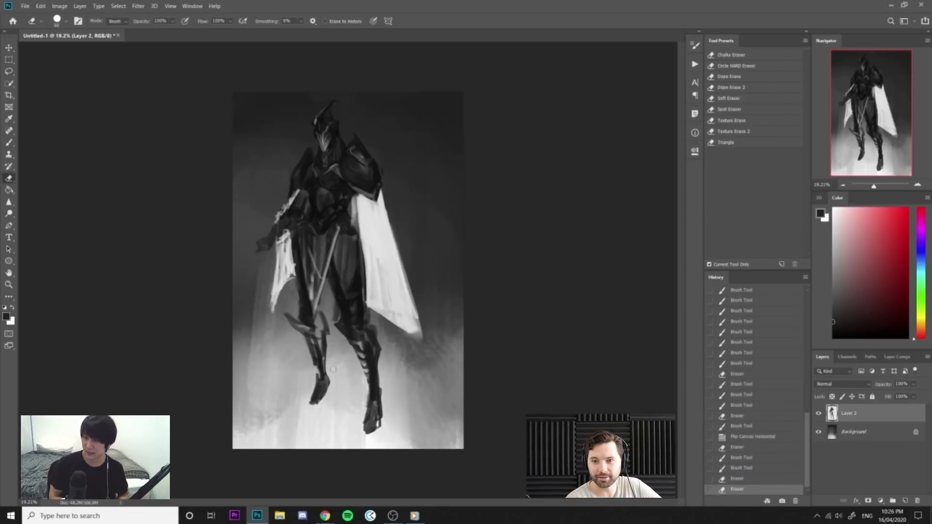
key("b")
left_click_drag(321, 345, 313, 319)
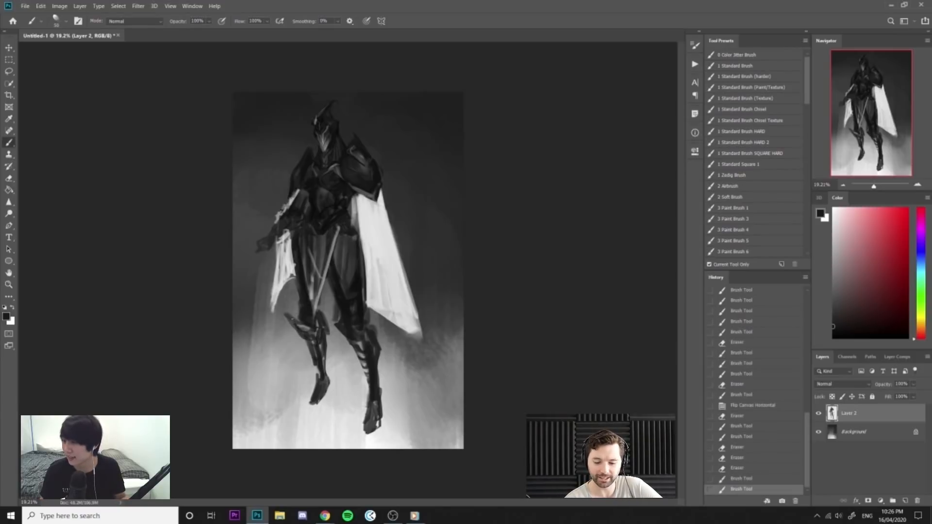
Touch up the thighs, erase a little above the arm-side knee and shade the large shoulder plate with a sampled dark tone.
mouse_move(297, 270)
left_mouse_down()
mouse_move(299, 287)
mouse_move(347, 288)
left_mouse_up()
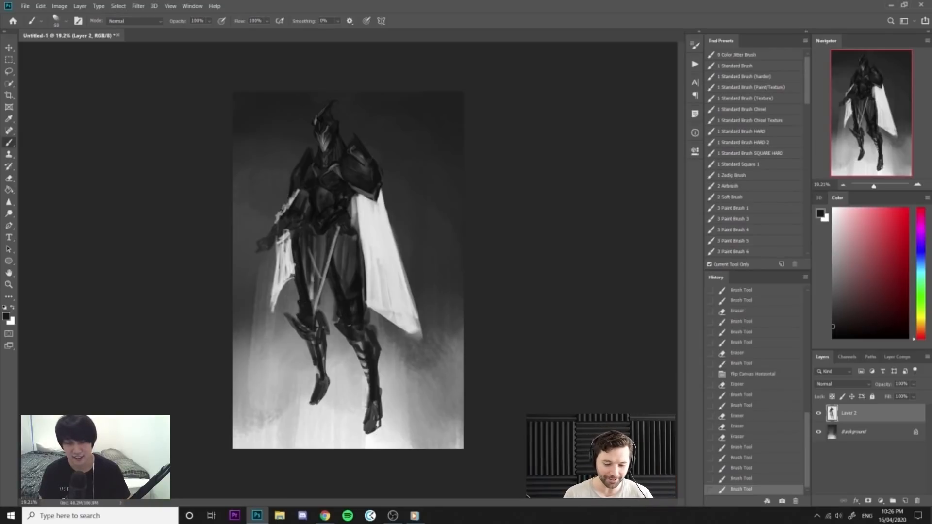
key("e")
left_click_drag(328, 309, 331, 297)
key("b")
left_click_drag(348, 257, 349, 247)
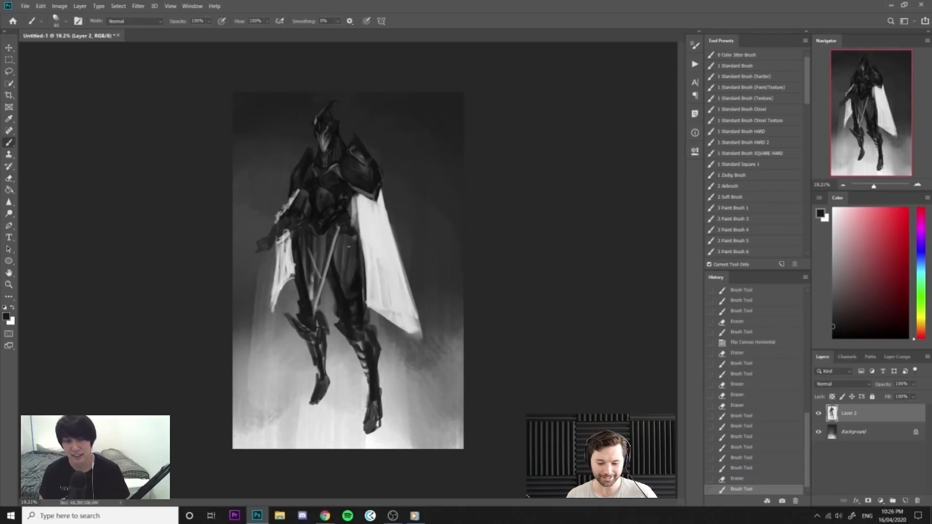
left_click(370, 167, "alt")
key("bracketright")
key("bracketright")
key("bracketright")
left_click_drag(369, 168, 367, 181)
Sample dark leg tones and darken the cape-side thigh with a larger brush.
left_click(334, 280, "alt")
key("bracketright")
key("bracketright")
left_click_drag(336, 260, 342, 291)
left_click_drag(339, 263, 346, 287)
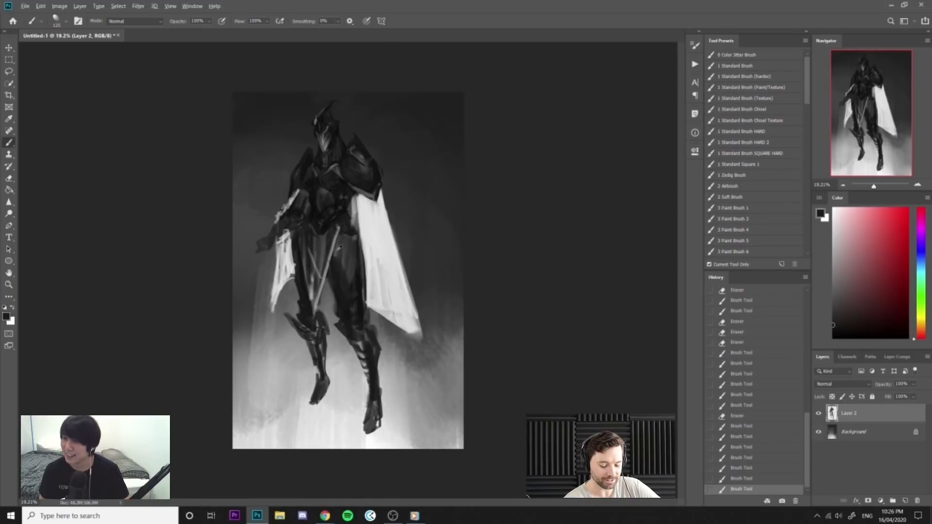
left_click(364, 258, "alt")
left_click_drag(347, 252, 352, 287)
mouse_move(385, 295)
left_mouse_down()
mouse_move(340, 296)
mouse_move(393, 279)
left_mouse_up()
Flip the canvas horizontally and shade around the cape-side knee with an enlarged brush in a sampled dark tone.
key("ctrl+shift+h")
left_click(352, 294, "alt")
key("bracketright")
key("bracketright")
key("bracketright")
key("bracketright")
left_click_drag(333, 325, 334, 308)
Shade the cape-side thigh's surface with small brush strokes in a sampled dark tone.
key("bracketleft")
key("bracketleft")
key("bracketleft")
key("bracketleft")
key("bracketleft")
key("bracketleft")
key("bracketleft")
key("bracketleft")
key("bracketleft")
key("bracketleft")
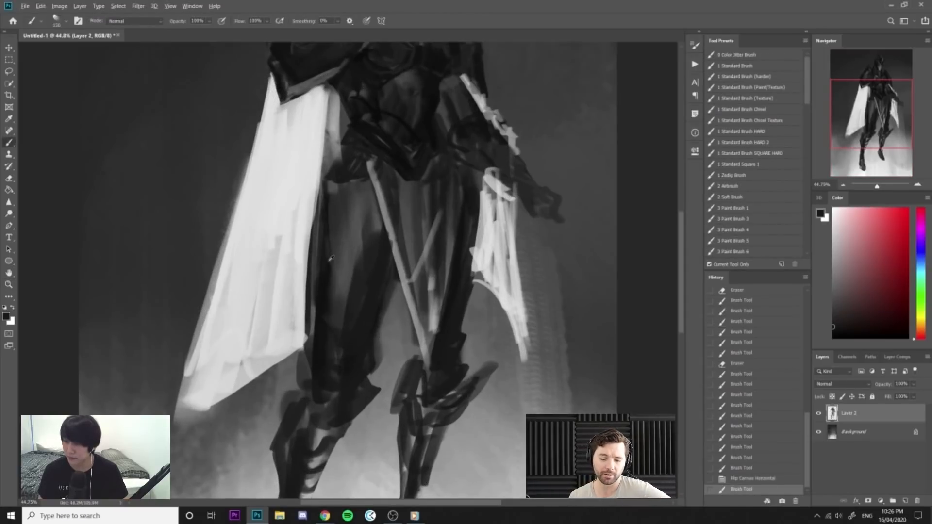
left_click(327, 255, "alt")
mouse_move(333, 273)
left_mouse_down()
mouse_move(349, 298)
mouse_move(356, 292)
left_mouse_up()
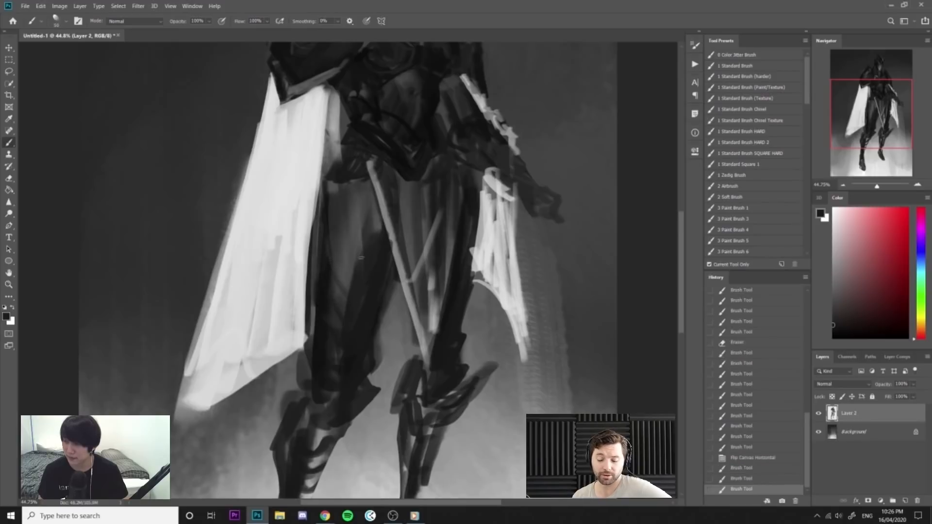
mouse_move(371, 237)
left_mouse_down()
mouse_move(370, 228)
mouse_move(383, 255)
left_mouse_up()
key("ctrl+space")
key("ctrl+space")
left_click_drag(436, 271, 413, 271)
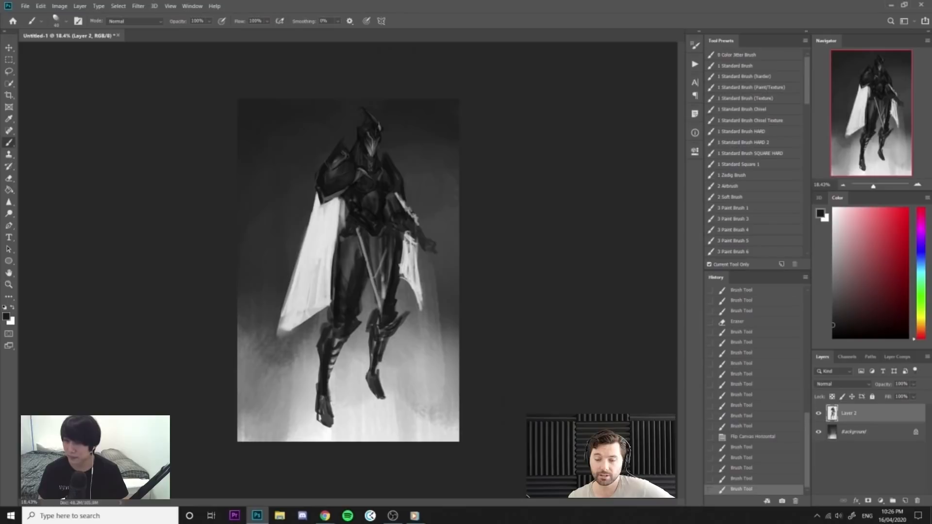
key("alt+Tab")
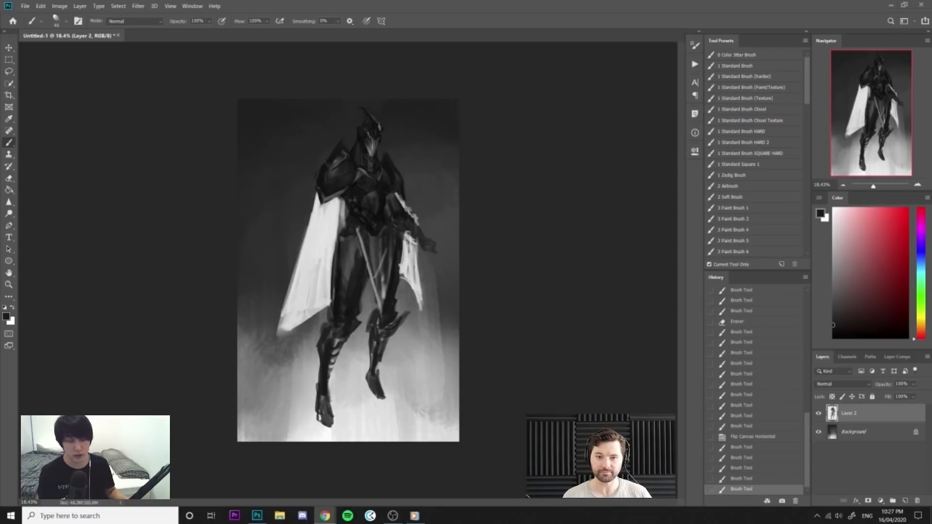
left_click(528, 320)
Sample the pale cape tone and paint over the upper part of the small cape beside the hand.
left_click_drag(321, 210, 340, 210)
left_click(321, 210, "alt")
key("]")
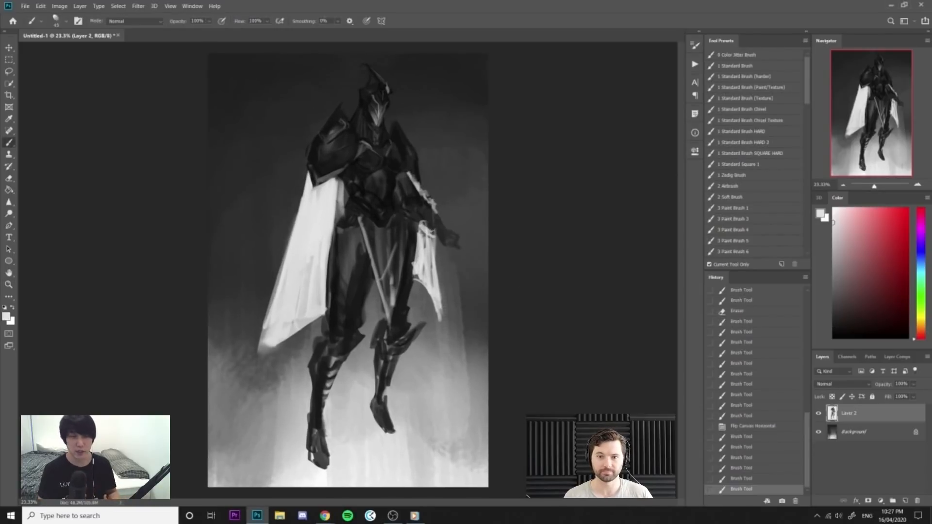
mouse_move(418, 223)
left_mouse_down()
mouse_move(416, 263)
mouse_move(422, 228)
mouse_move(438, 219)
left_mouse_up()
Sample the dark arm tone and extend the forearm downwards to a lower hand beyond the small cape.
left_click(429, 215, "alt")
mouse_move(438, 214)
left_mouse_down()
mouse_move(459, 240)
mouse_move(452, 250)
left_mouse_up()
key("e")
key("b")
left_click(431, 217, "alt")
mouse_move(449, 241)
left_mouse_down()
mouse_move(464, 274)
mouse_move(478, 277)
left_mouse_up()
key("e")
key("z")
left_click_drag(321, 263, 349, 263)
key("b")
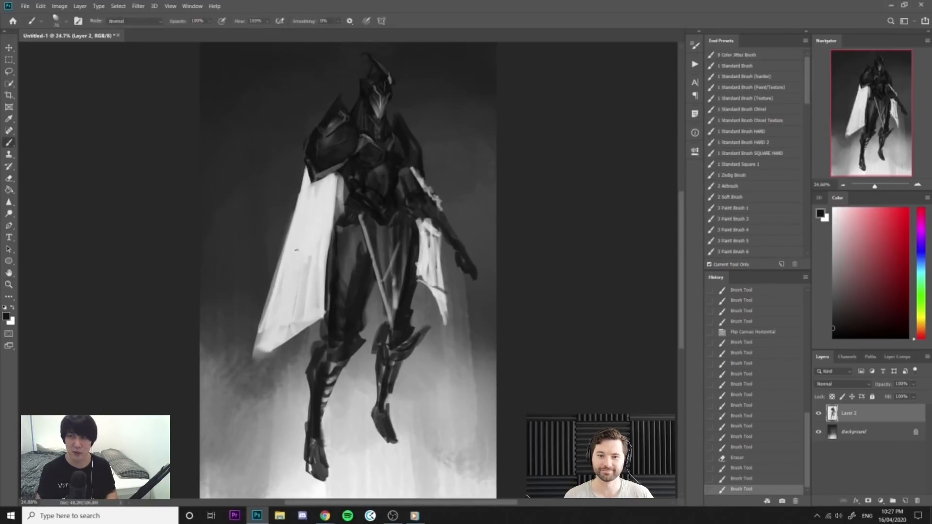
Paint a grey band across the lower part of the large cape and add a fold stroke down its inner side.
mouse_move(270, 302)
left_mouse_down()
mouse_move(325, 275)
mouse_move(317, 247)
left_mouse_up()
left_click_drag(326, 185, 318, 269)
left_click(321, 269, "alt")
left_click(325, 261, "alt")
key("z")
left_click_drag(345, 240, 321, 230)
key("b")
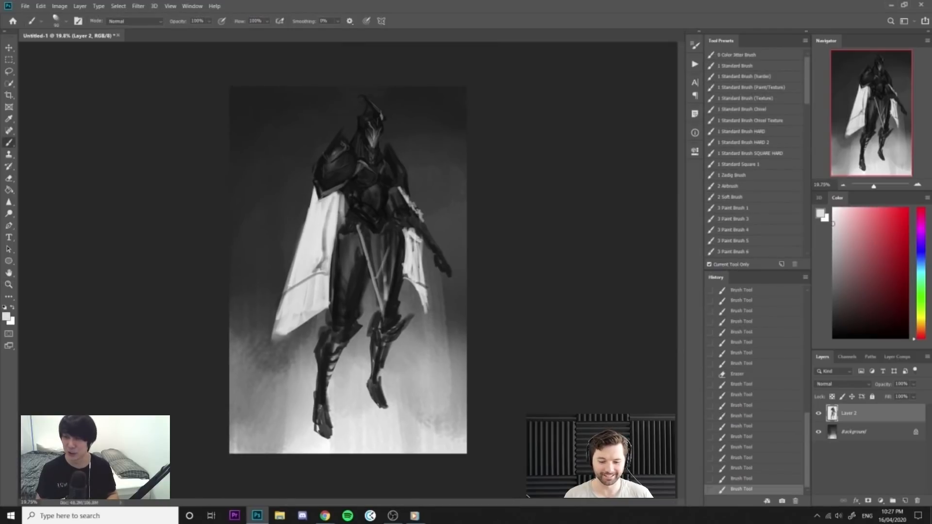
Sample the large cape's light tones and blend soft vertical folds through it with an enlarged brush.
left_click(319, 268, "alt")
key("]")
key("]")
key("]")
key("]")
mouse_move(311, 272)
left_mouse_down()
mouse_move(307, 318)
mouse_move(295, 322)
mouse_move(304, 309)
left_mouse_up()
left_click(306, 282, "alt")
left_click_drag(330, 217, 317, 287)
left_click_drag(323, 244, 315, 306)
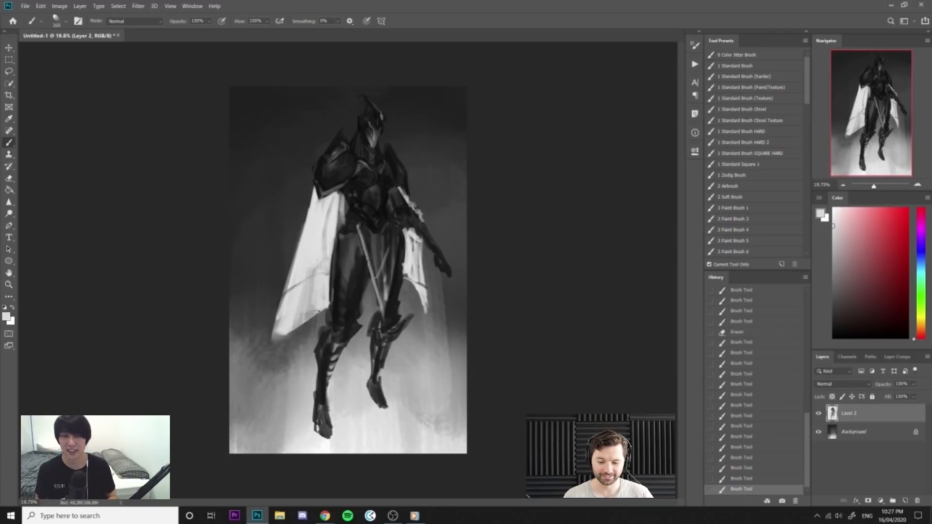
Shade the large cape's inner edge along the torso and thigh with sampled greys and a smaller brush.
left_click(316, 275, "alt")
left_click_drag(320, 231, 315, 265)
left_click(332, 214, "alt")
left_click_drag(336, 205, 325, 289)
left_click(322, 246, "alt")
key("[")
key("[")
key("[")
left_click_drag(340, 194, 332, 268)
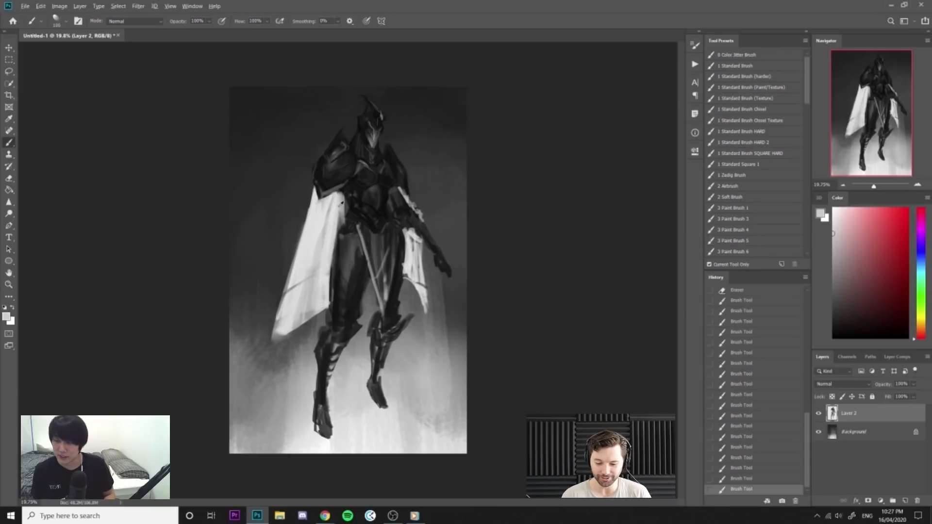
Flip the canvas horizontally and sketch thin grey lines flaring down and outwards from the large cape.
key("ctrl+shift+h")
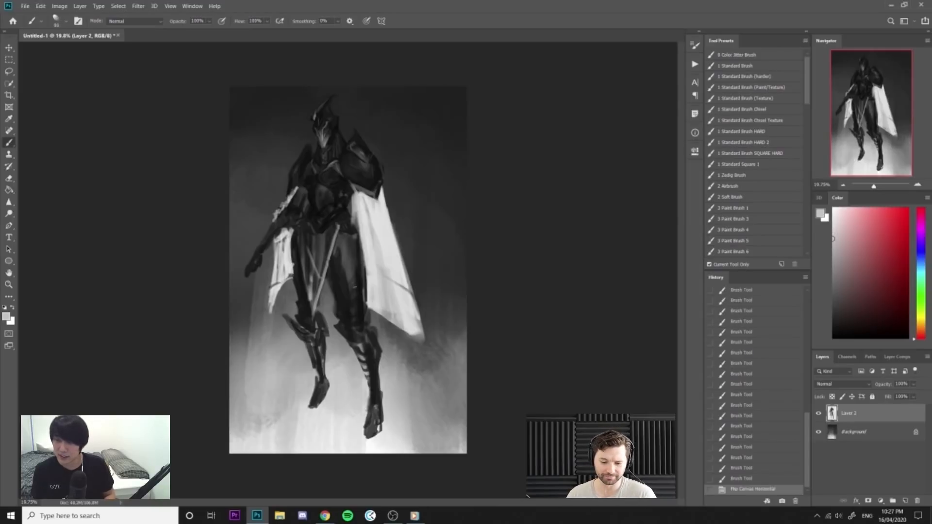
left_click_drag(359, 200, 356, 218)
left_click_drag(353, 212, 367, 274)
mouse_move(363, 247)
left_mouse_down()
mouse_move(370, 302)
mouse_move(411, 358)
left_mouse_up()
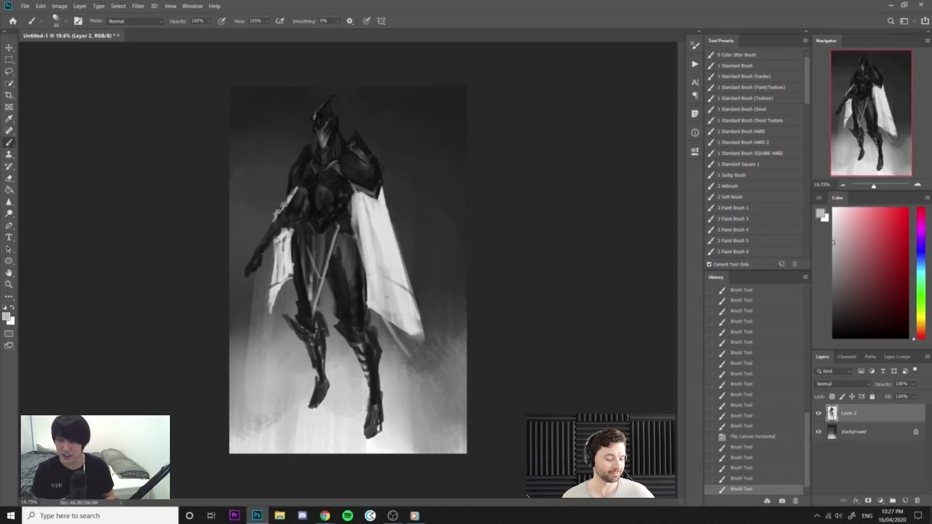
mouse_move(380, 214)
left_mouse_down()
mouse_move(386, 242)
mouse_move(433, 276)
mouse_move(456, 343)
left_mouse_up()
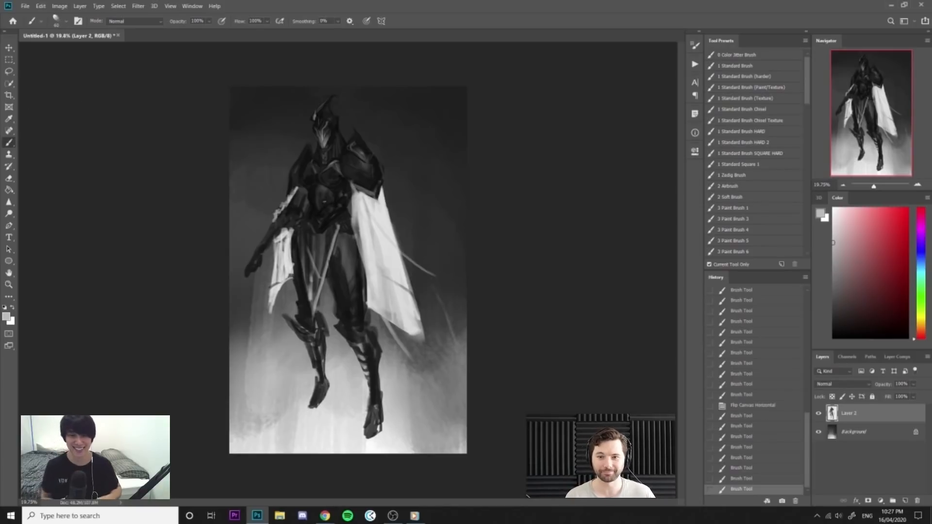
Move the figure layer sideways and slightly down towards the cape-side edge of the canvas.
key("v")
mouse_move(408, 299)
left_mouse_down()
mouse_move(437, 304)
mouse_move(422, 299)
mouse_move(428, 305)
left_mouse_up()
left_click_drag(397, 271, 403, 271)
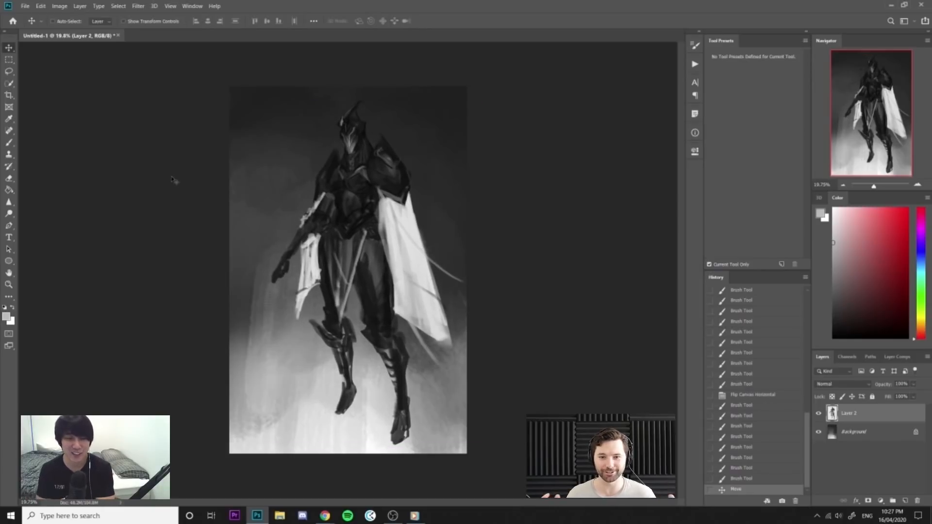
Extend the canvas on the figure's outstretched-arm side with the Crop tool.
left_click(9, 95)
left_click_drag(228, 270, 192, 266)
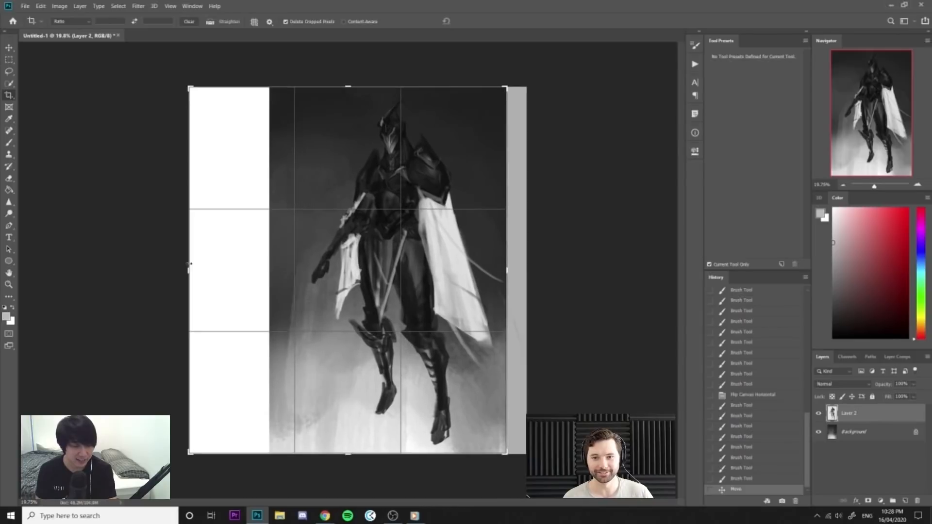
key("Return")
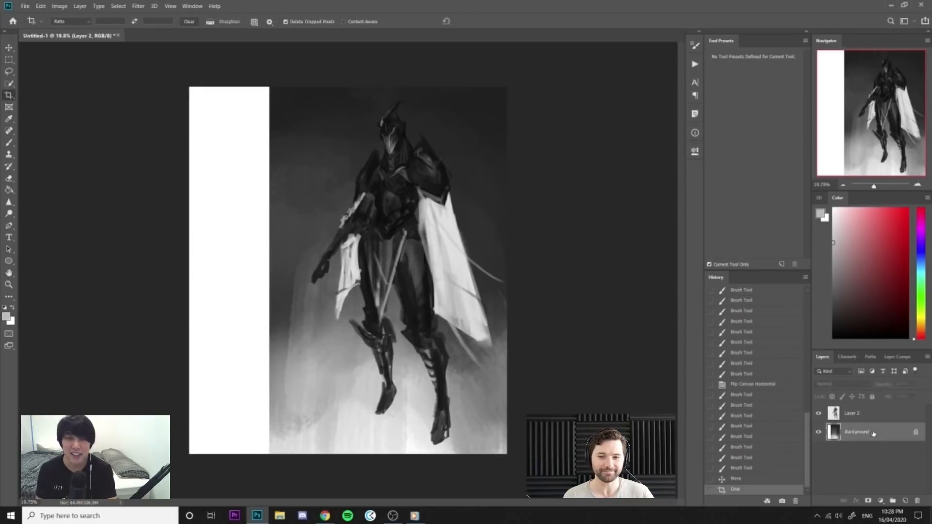
Select the painted area of the Background layer, stretch it to 133.73% width over the blank strip and deselect.
key("m")
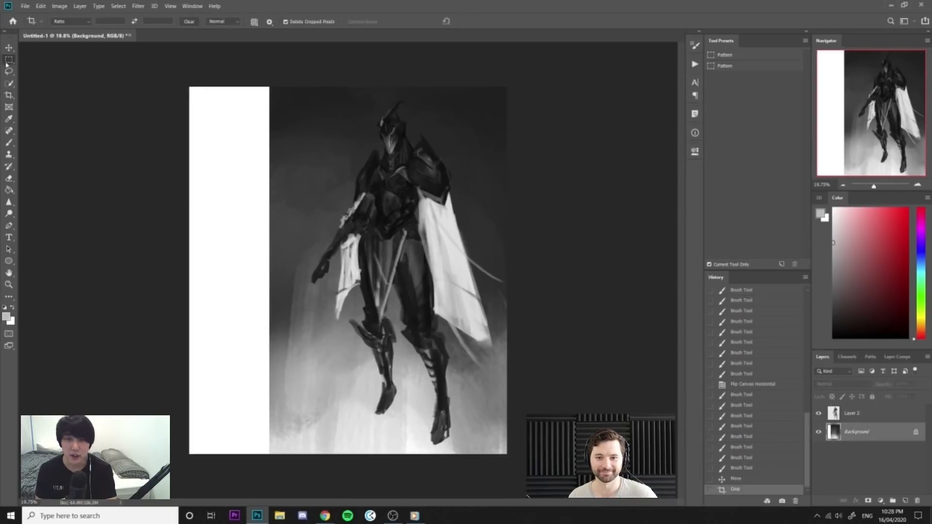
mouse_move(269, 86)
left_mouse_down()
mouse_move(507, 267)
mouse_move(508, 454)
left_mouse_up()
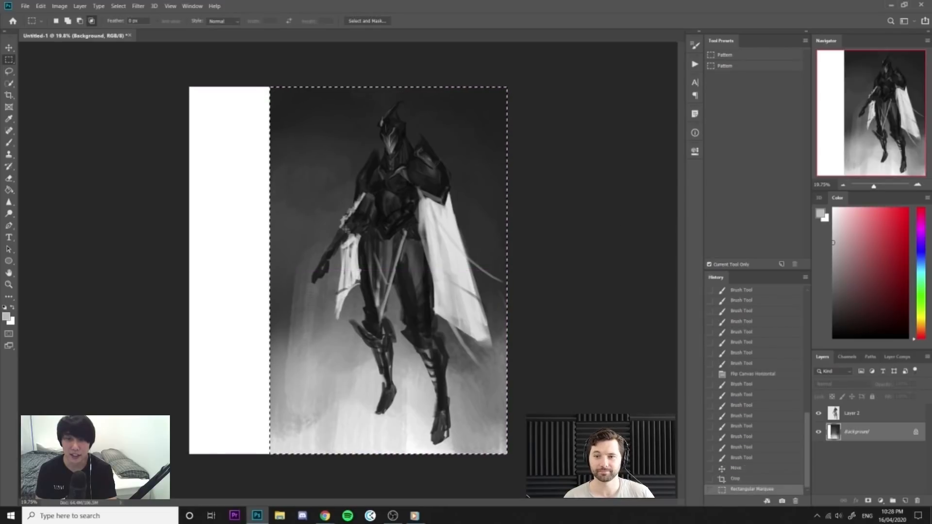
key("ctrl+t")
left_click_drag(273, 269, 189, 260)
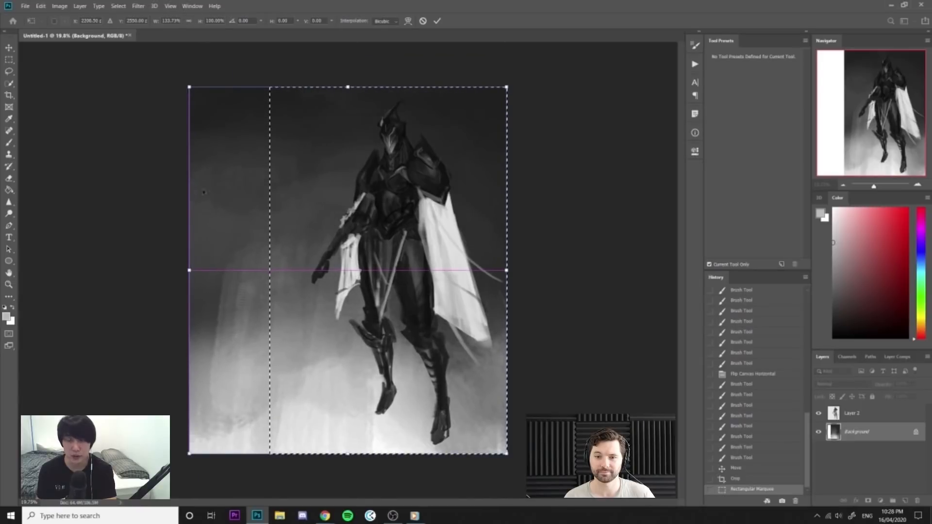
key("Return")
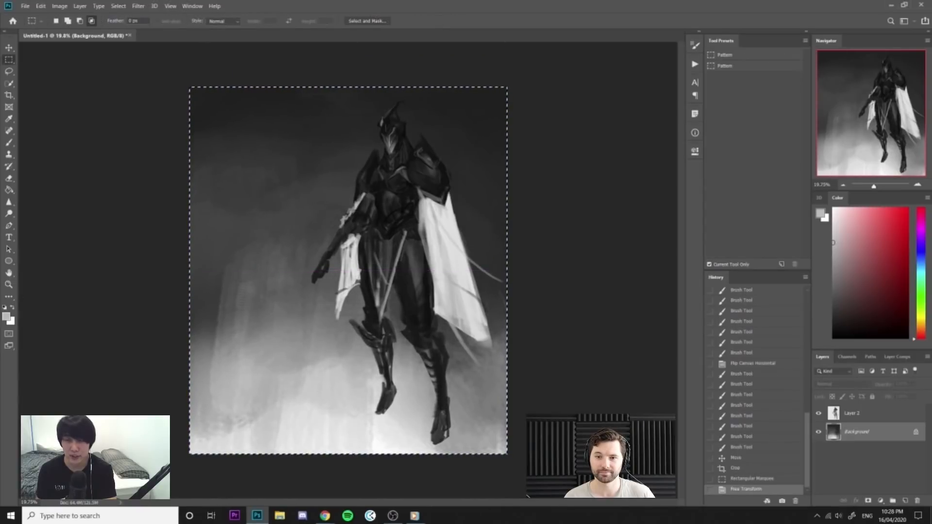
key("ctrl+d")
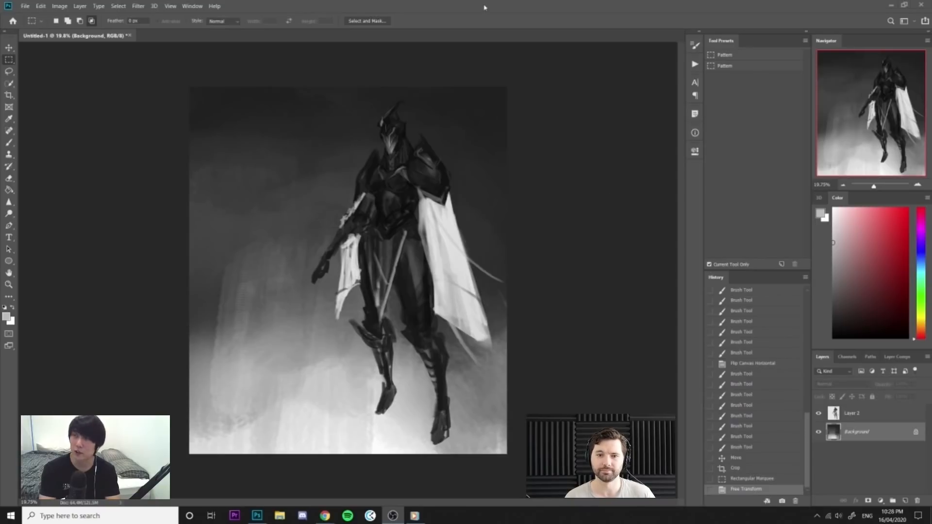
key("ctrl+a")
key("z")
left_click_drag(468, 153, 498, 152)
key("b")
left_click(326, 251, "alt")
left_click_drag(324, 255, 335, 246)
key("ctrl+z")
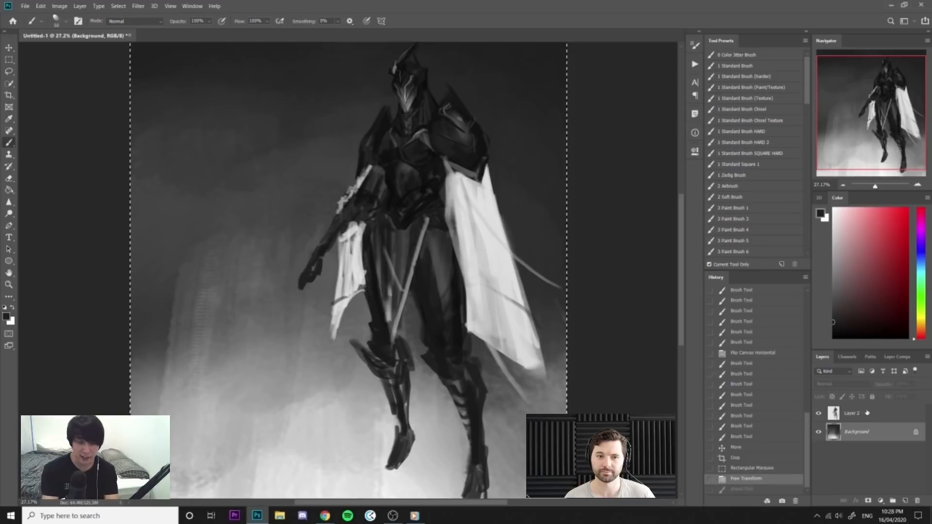
Activate Layer 2, darken the forearm with a brush stroke and flip the canvas horizontally.
left_click(855, 413)
mouse_move(351, 226)
left_mouse_down()
mouse_move(321, 261)
mouse_move(362, 222)
mouse_move(342, 238)
mouse_move(318, 233)
left_mouse_up()
left_click(354, 213, "alt")
key("ctrl+space")
key("ctrl+shift+h")
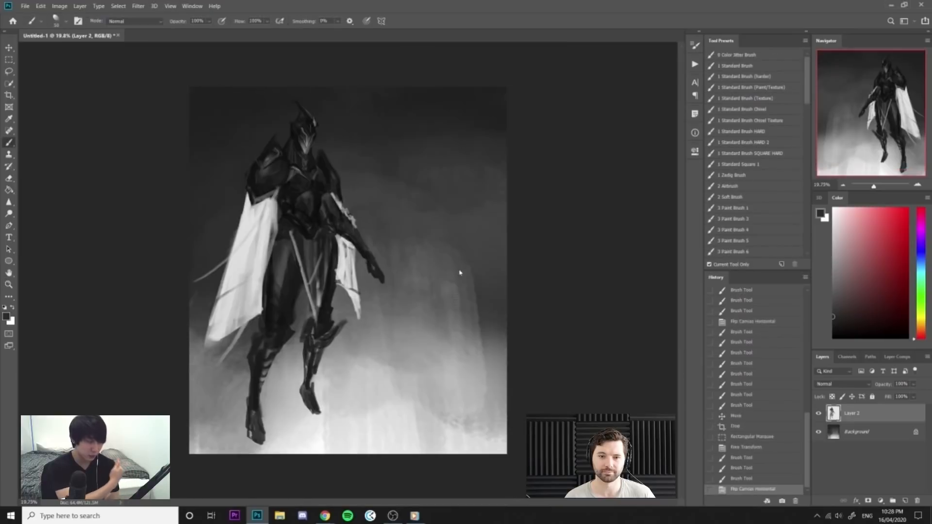
Sketch a long dark diagonal weapon line from the lowered hand towards the canvas's lower corner.
key("ctrl+space")
left_click_drag(445, 296, 430, 283)
mouse_move(345, 256)
left_mouse_down()
mouse_move(369, 256)
mouse_move(425, 333)
left_mouse_up()
mouse_move(392, 280)
left_mouse_down()
mouse_move(457, 365)
mouse_move(513, 415)
left_mouse_up()
Thicken the weapon into a long dark blade with a larger brush and taper its tip with a smaller one.
key("bracketright")
key("bracketright")
key("bracketright")
key("bracketright")
key("bracketright")
key("bracketright")
key("bracketright")
left_click(317, 170, "alt")
key("bracketright")
mouse_move(392, 288)
left_mouse_down()
mouse_move(466, 371)
mouse_move(432, 344)
mouse_move(402, 306)
mouse_move(516, 422)
left_mouse_up()
key("bracketleft")
key("bracketleft")
left_click_drag(481, 387, 524, 428)
key("e")
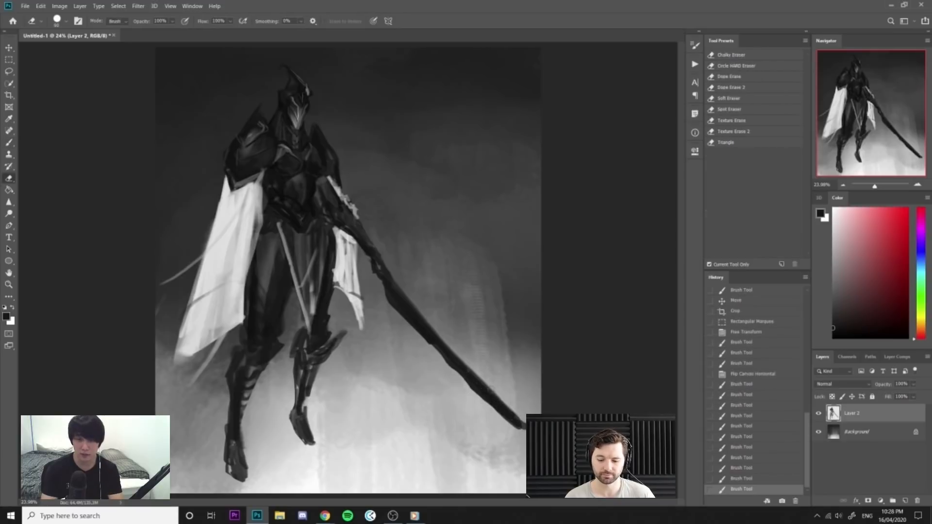
Trim the edge and tip of the long blade with the eraser and flip the canvas horizontally.
left_click_drag(456, 351, 519, 418)
left_click_drag(490, 387, 527, 428)
key("z")
left_click_drag(437, 340, 413, 340)
key("ctrl+shift+h")
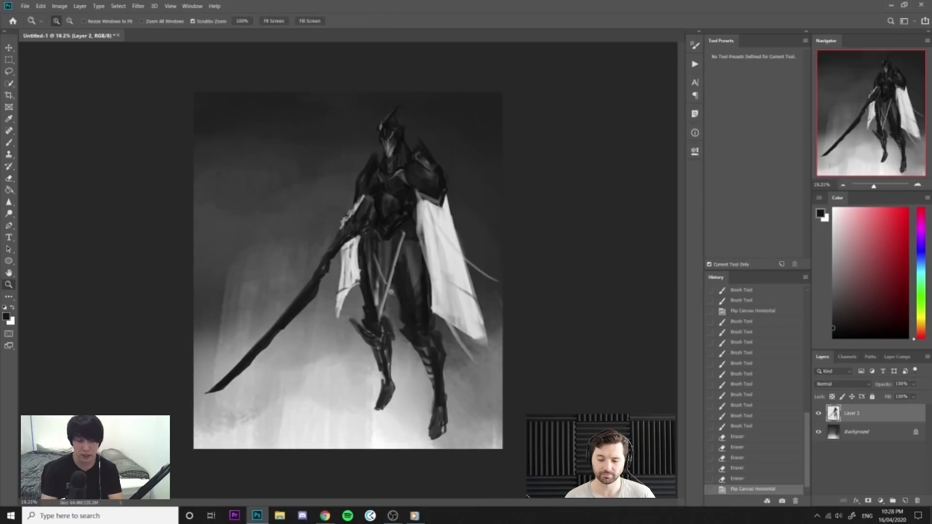
Scale the whole figure on Layer 2 down to about 89% and move it slightly within the canvas.
left_click_drag(365, 258, 360, 254)
left_click_drag(464, 257, 477, 275)
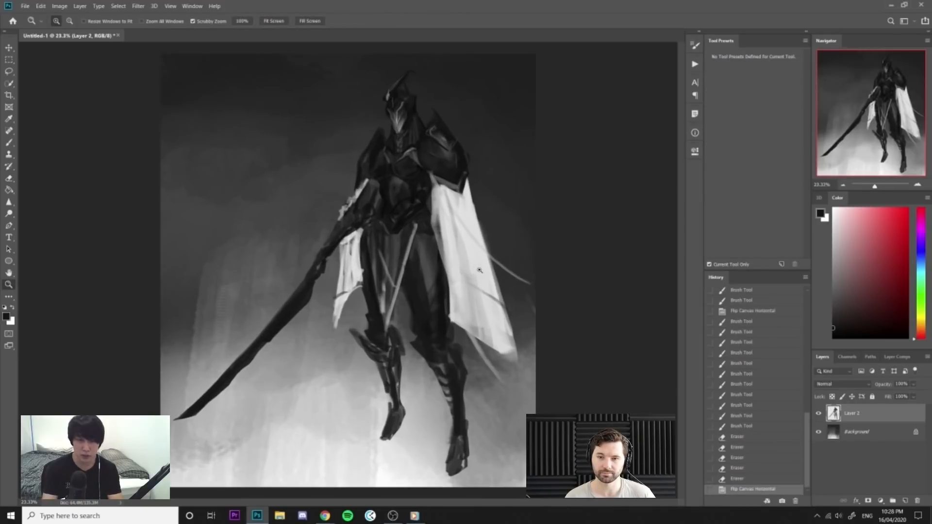
left_click_drag(406, 215, 393, 222)
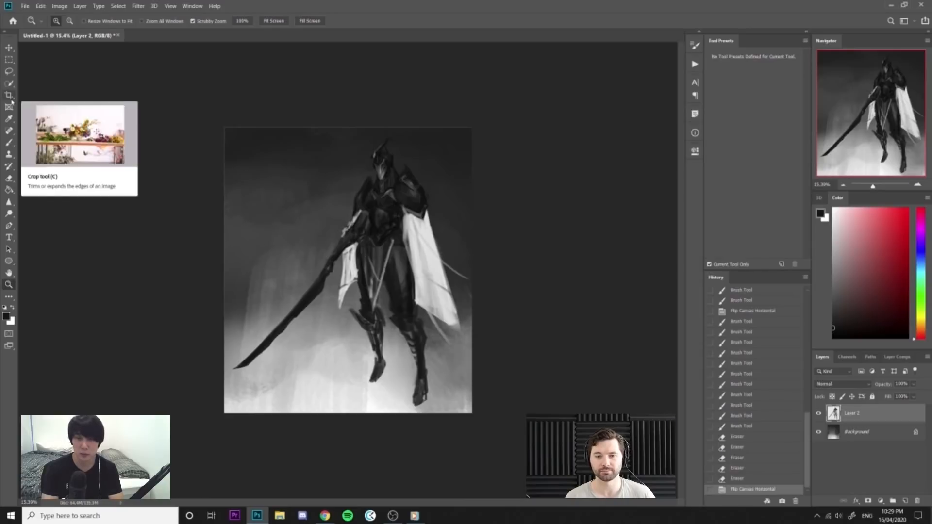
key("ctrl+t")
left_click_drag(469, 137, 450, 148)
left_click_drag(432, 186, 426, 181)
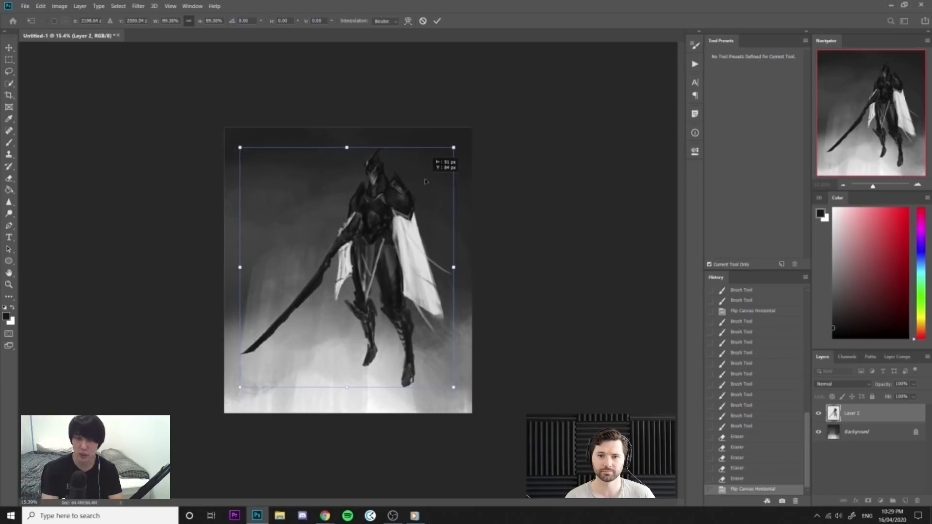
left_click(437, 21)
Apply Liquify to Layer 2, nudging the figure's foot slightly downwards with an enlarged Forward Warp brush.
left_click(142, 7)
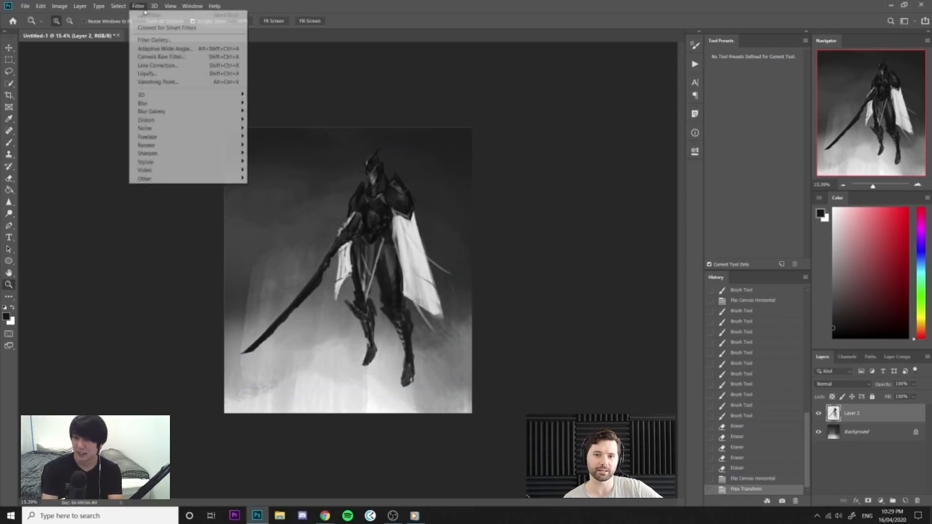
left_click(153, 76)
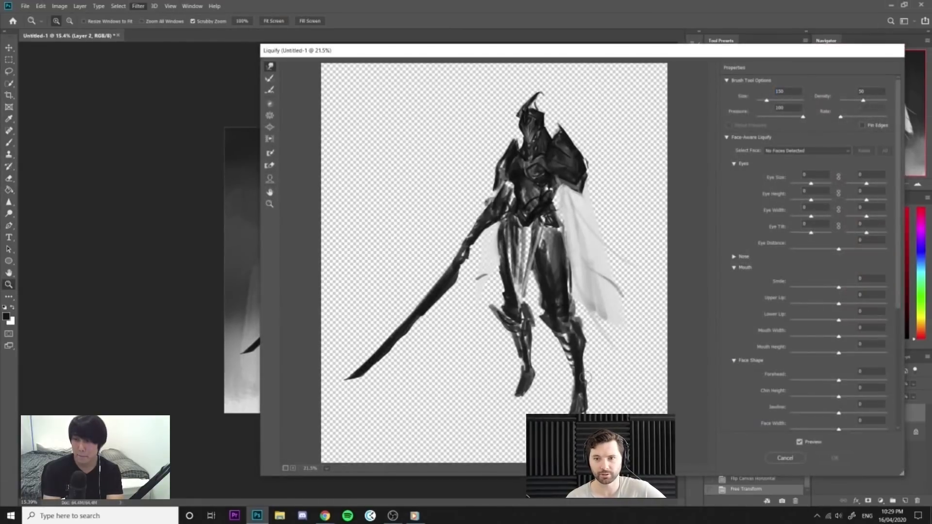
key("bracketright")
key("bracketright")
key("bracketright")
key("bracketright")
key("bracketright")
key("bracketright")
key("bracketright")
key("bracketright")
key("bracketright")
key("bracketright")
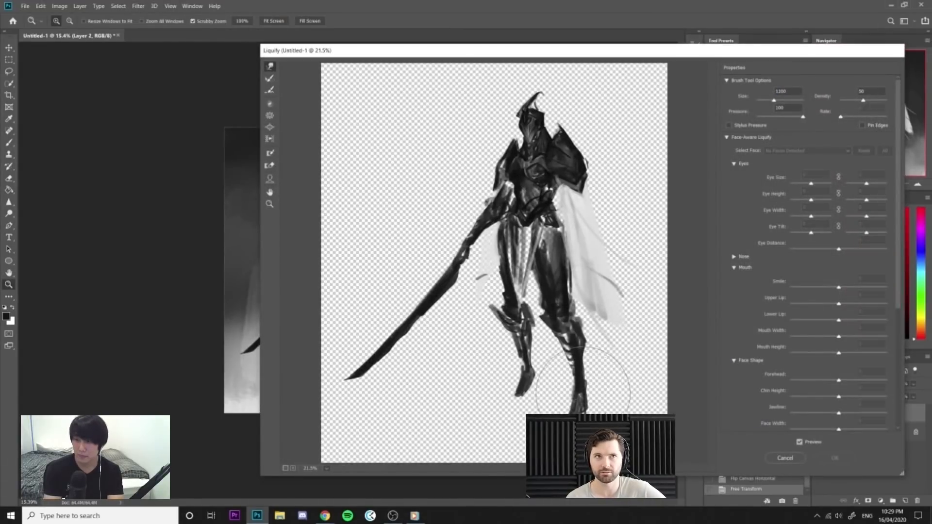
key("bracketright")
left_click_drag(526, 377, 529, 381)
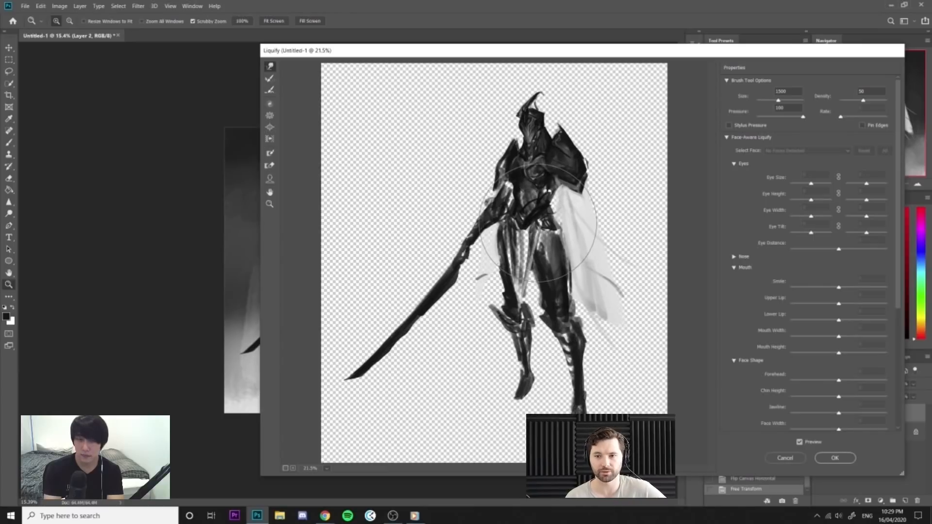
key("bracketleft")
key("bracketleft")
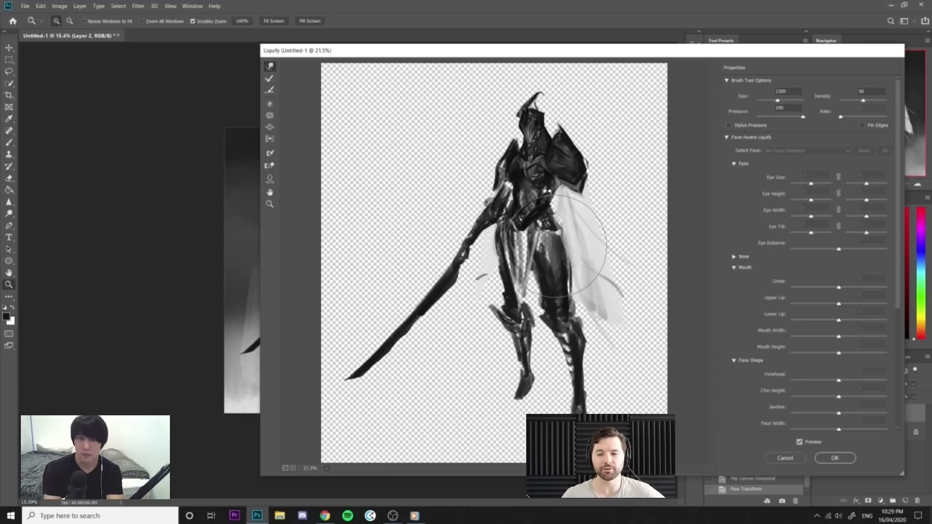
left_click(835, 458)
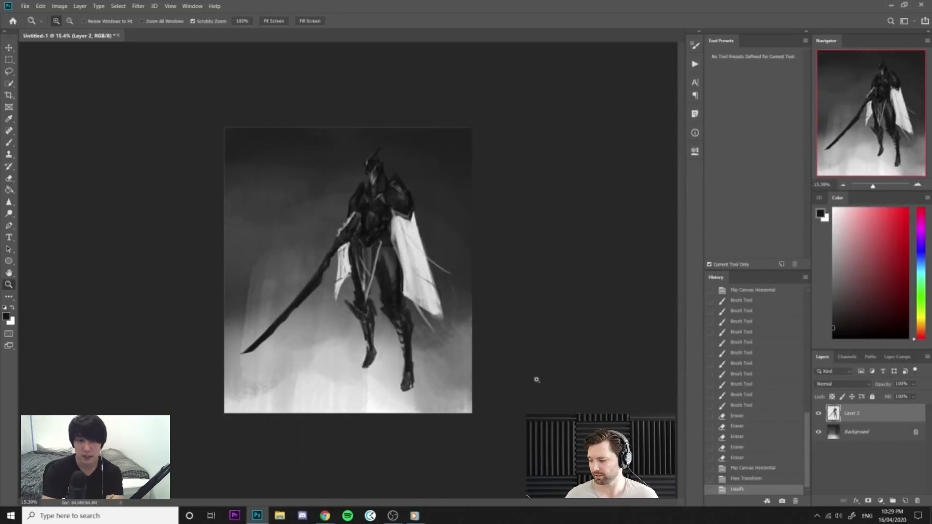
Flip the canvas horizontally to check the figure's proportions.
left_click_drag(412, 179, 469, 238)
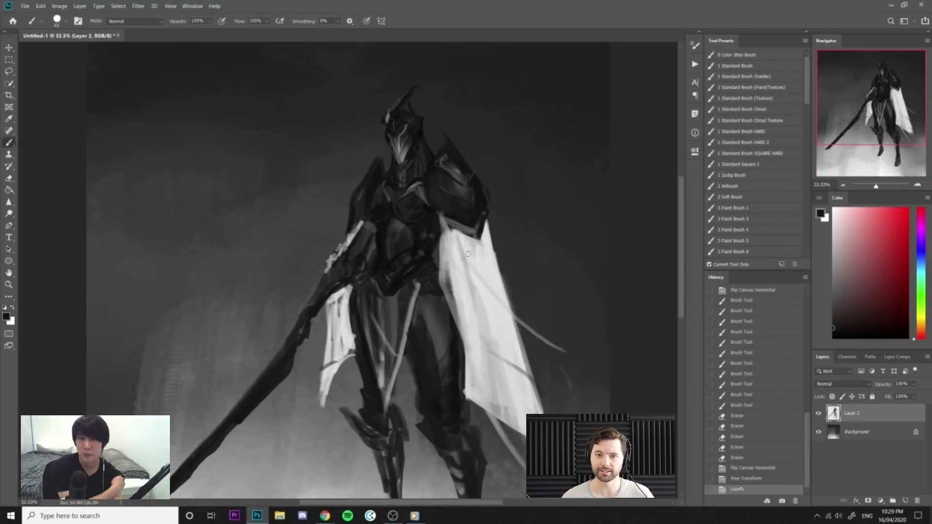
scroll(466, 252, "down", 2)
key("ctrl+shift+h")
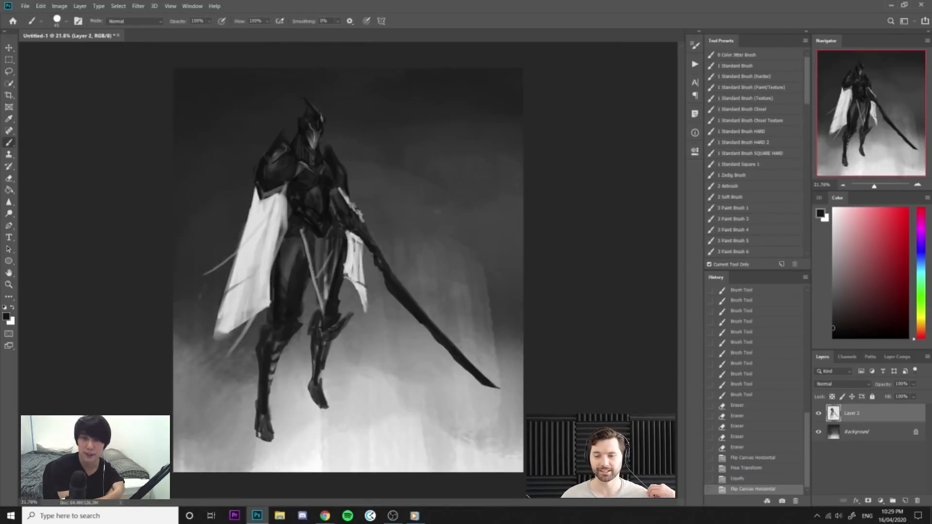
left_click_drag(329, 180, 376, 181)
mouse_move(358, 226)
left_mouse_down()
mouse_move(327, 223)
mouse_move(344, 224)
left_mouse_up()
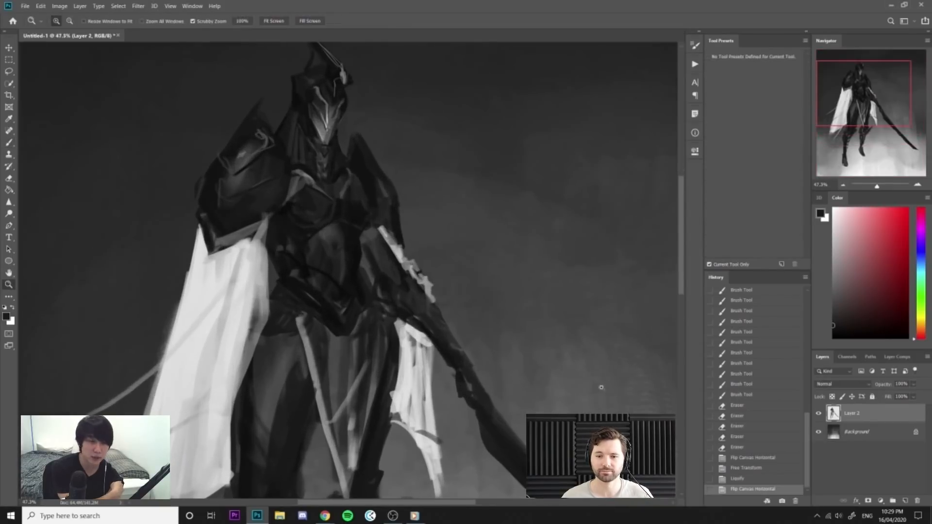
left_click_drag(604, 385, 593, 381)
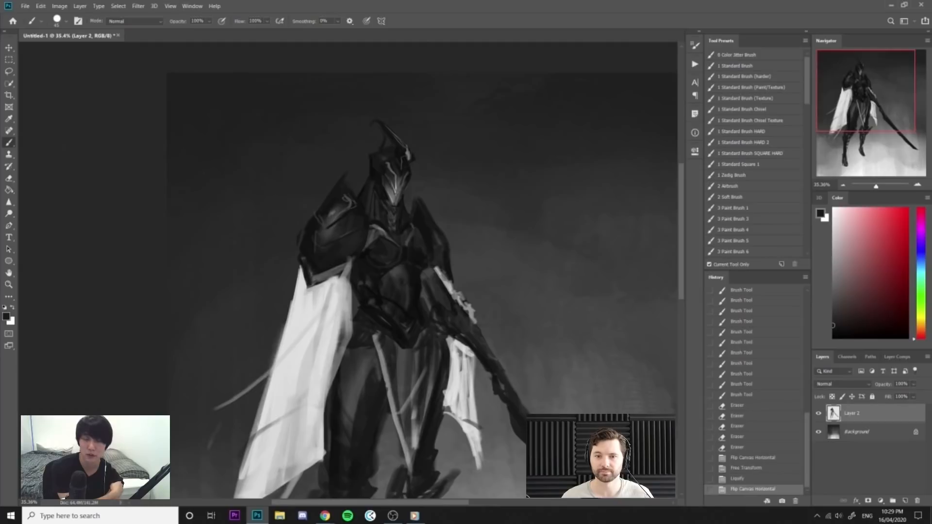
Paint thin pale edge highlights on the chest armour with 3 Soft Paint Brush 2, using grey sampled from the helmet.
key("alt+Tab")
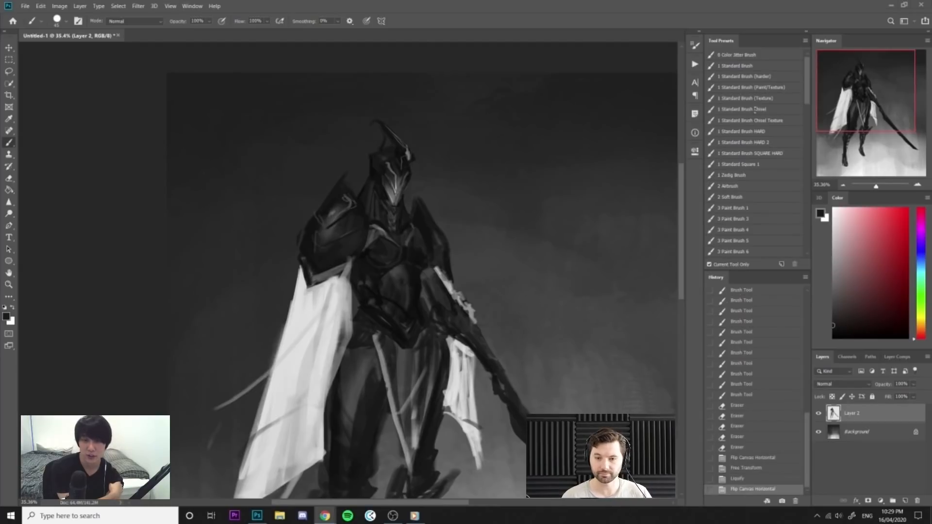
left_click_drag(808, 104, 808, 141)
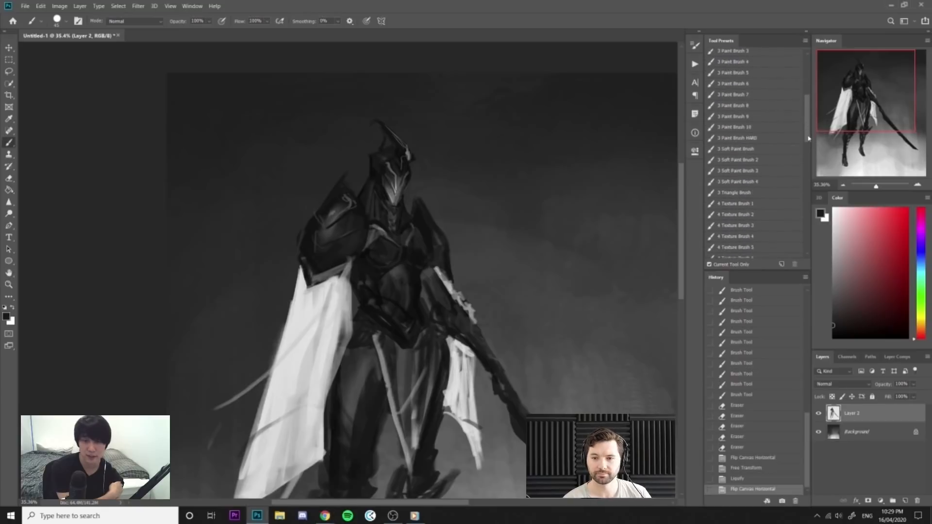
left_click(760, 162)
key("ctrl+space")
left_click_drag(393, 232, 413, 231)
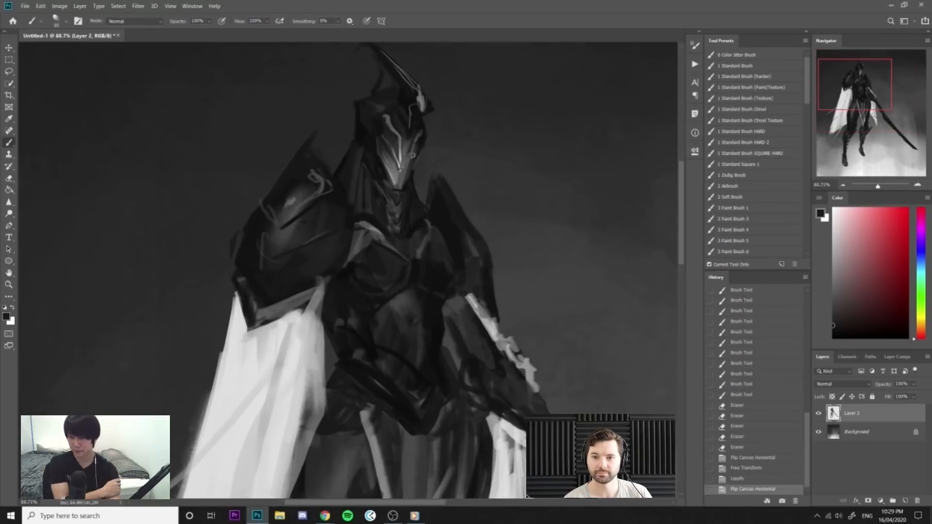
left_click(406, 154, "alt")
mouse_move(373, 243)
left_mouse_down()
mouse_move(343, 269)
mouse_move(350, 272)
left_mouse_up()
key("[")
mouse_move(350, 271)
left_mouse_down()
mouse_move(363, 289)
mouse_move(388, 291)
left_mouse_up()
mouse_move(392, 293)
left_mouse_down()
mouse_move(435, 282)
mouse_move(421, 282)
left_mouse_up()
left_click_drag(412, 287, 435, 287)
mouse_move(432, 286)
left_mouse_down()
mouse_move(443, 293)
mouse_move(457, 276)
mouse_move(440, 245)
mouse_move(398, 247)
left_mouse_up()
key("ctrl+space")
key("ctrl+space")
left_click_drag(504, 340, 481, 341)
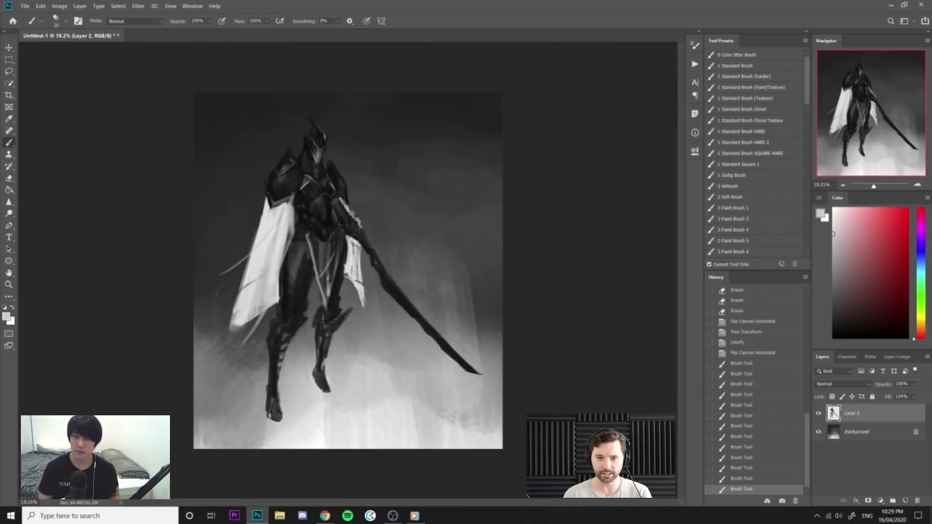
Rework the hip and upper thigh beneath the waist armour with small strokes of sampled dark greys.
key("ctrl+space")
left_click_drag(321, 252, 369, 252)
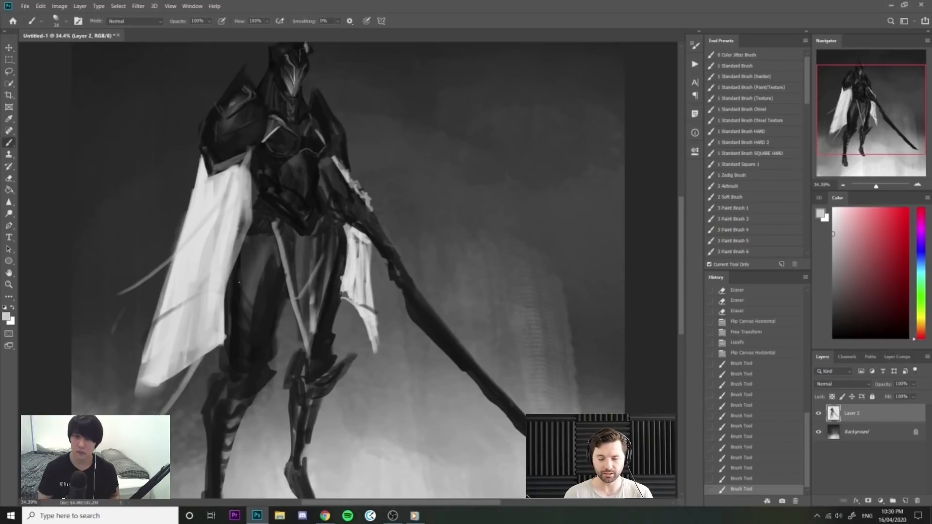
left_click_drag(248, 292, 268, 250)
left_click_drag(261, 228, 261, 228)
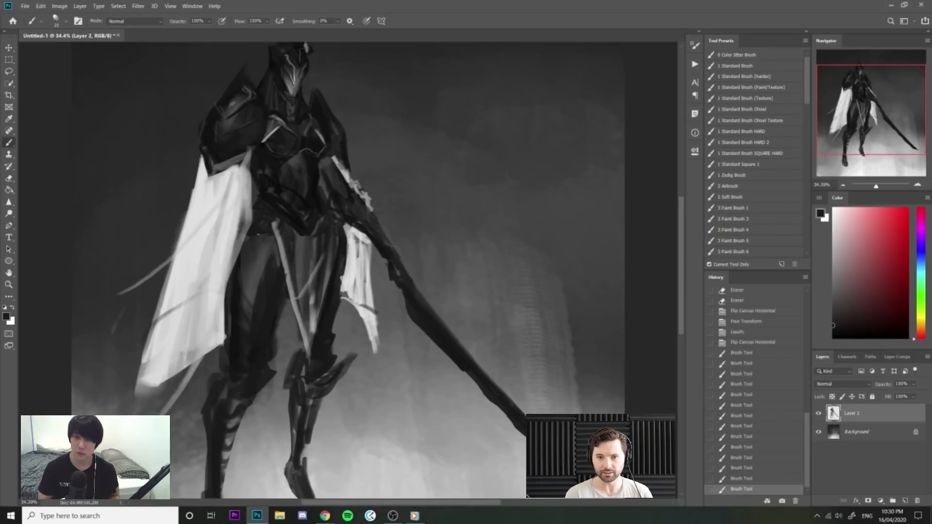
scroll(261, 227, "up", 3)
left_click(256, 216, "alt")
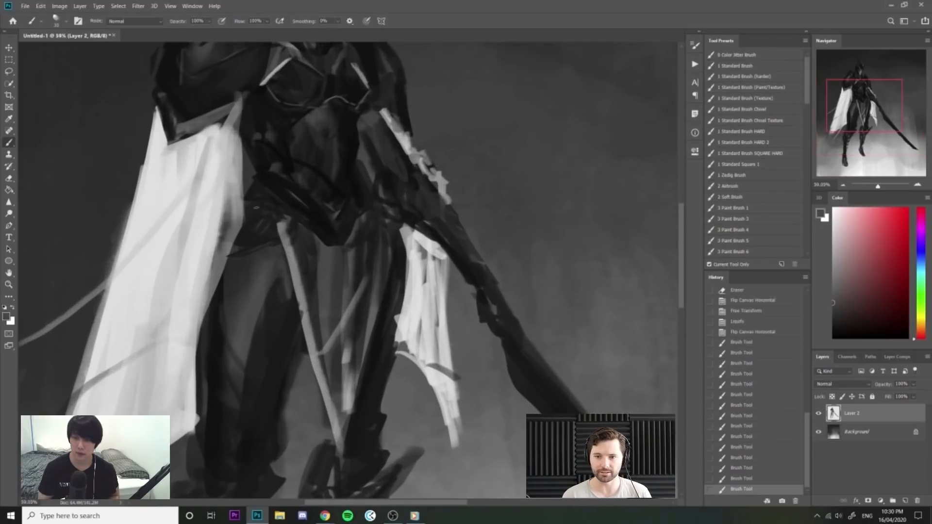
left_click_drag(255, 215, 253, 232)
left_click(261, 195, "alt")
left_click_drag(262, 192, 250, 221)
Darken the thighs and the area between them using a larger brush and a tone sampled from the waist.
left_click(311, 210, "alt")
key("bracketright")
key("bracketright")
mouse_move(255, 257)
left_mouse_down()
mouse_move(232, 274)
mouse_move(233, 260)
mouse_move(274, 244)
mouse_move(238, 277)
left_mouse_up()
mouse_move(286, 242)
left_mouse_down()
mouse_move(223, 241)
mouse_move(320, 238)
mouse_move(363, 277)
mouse_move(349, 342)
left_mouse_up()
left_click_drag(327, 238, 301, 238)
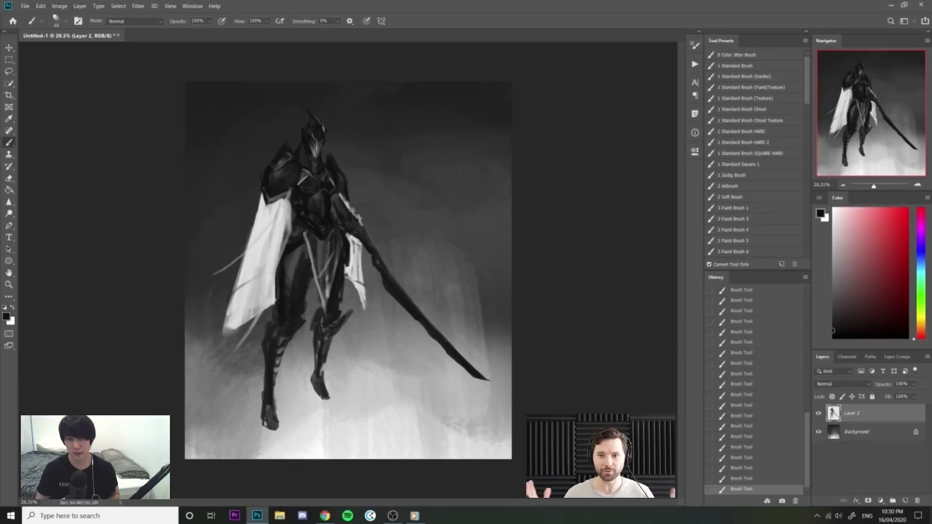
Trim the lower-leg armour with the eraser and paint over the shin and knee with sampled greys.
left_click(326, 336, "alt")
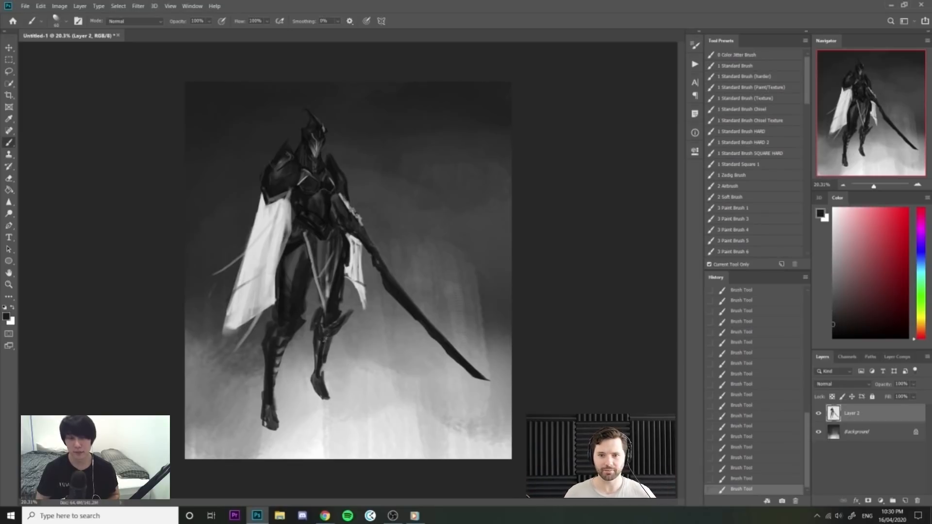
key("e")
mouse_move(335, 333)
left_mouse_down()
mouse_move(279, 353)
mouse_move(283, 341)
mouse_move(270, 384)
left_mouse_up()
key("b")
left_click(276, 340, "alt")
key("bracketright")
key("bracketright")
left_click(282, 344, "alt")
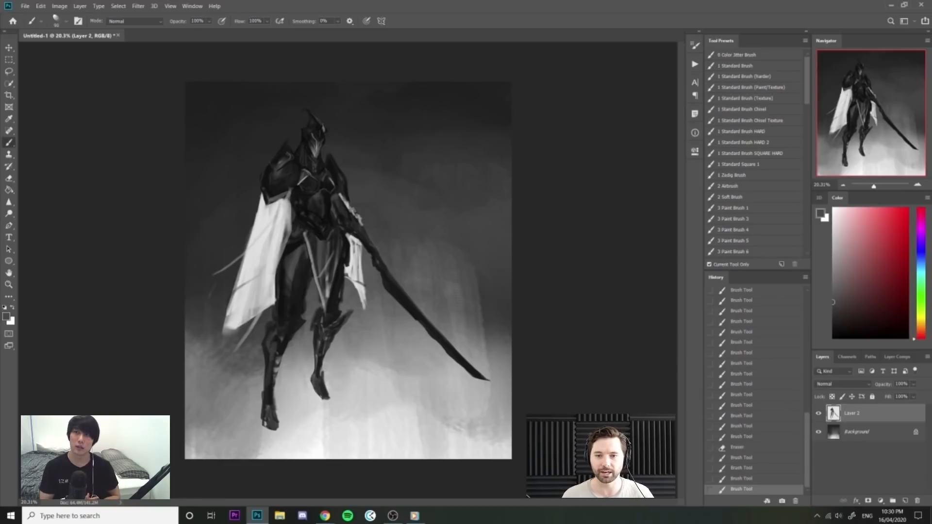
Erase stray edges around the knee armour to sharpen its silhouette.
key("e")
mouse_move(339, 331)
left_mouse_down()
mouse_move(351, 310)
mouse_move(316, 311)
mouse_move(308, 333)
left_mouse_up()
key("ctrl+z")
key("b")
left_click(336, 330, "alt")
key("e")
left_click_drag(311, 320, 310, 335)
Extend the foot on the blade side into a dark pointed toe with short brush strokes.
key("b")
left_click_drag(309, 377, 332, 401)
key("ctrl+z")
left_click(332, 401)
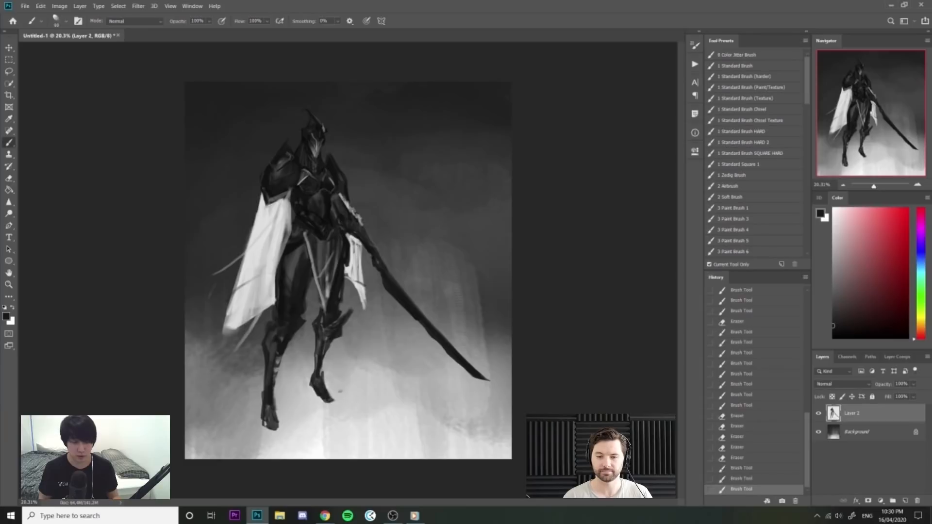
left_click(331, 398)
left_click(330, 395)
left_click(330, 392)
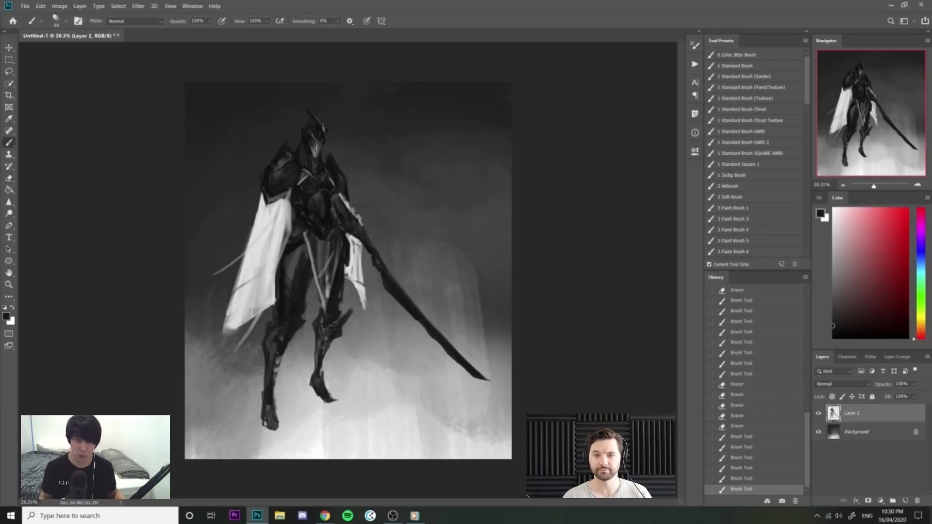
Paint light bands across both ankles with a larger brush in pale grey sampled from the cape.
left_click(277, 227, "alt")
key("]")
left_click_drag(274, 399, 264, 411)
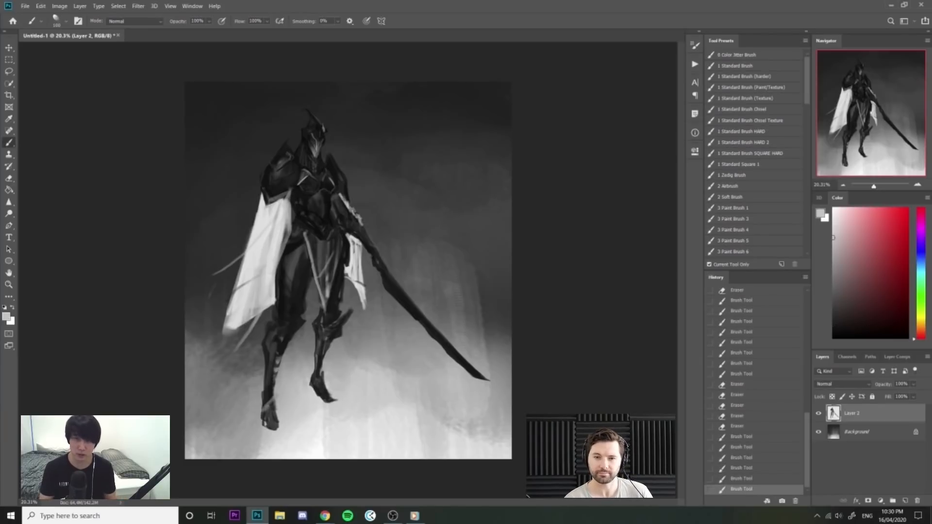
left_click_drag(314, 387, 324, 382)
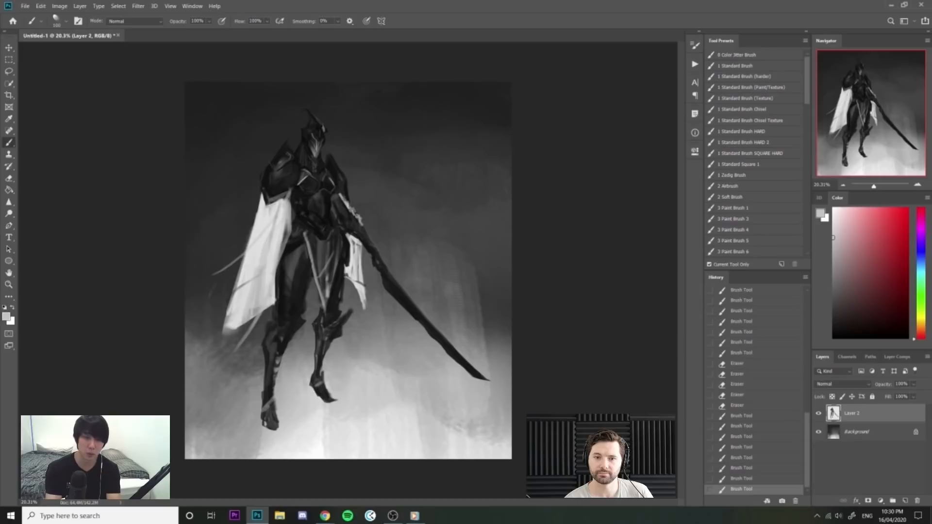
key("alt+Tab")
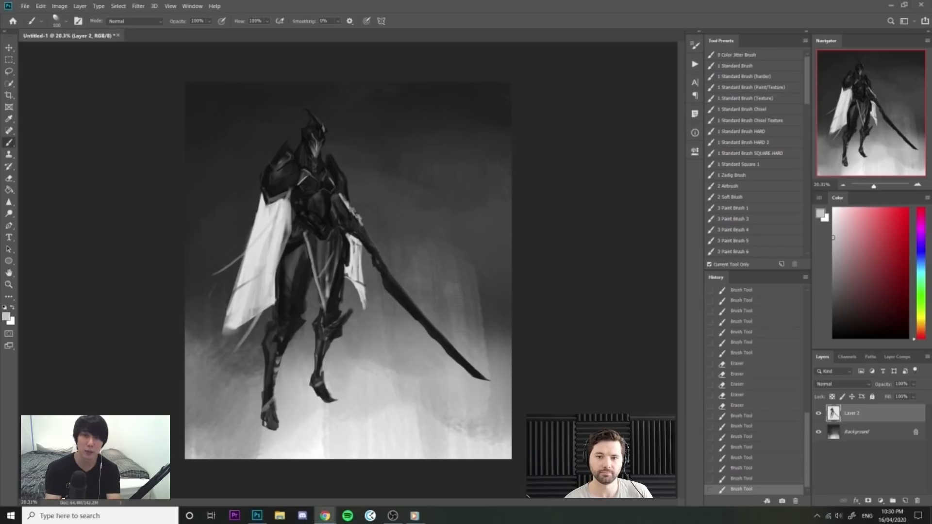
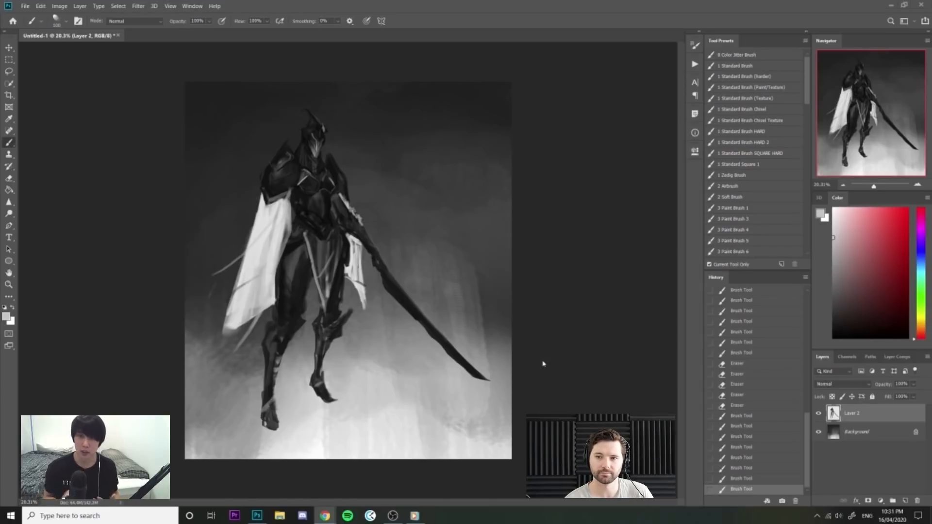
Paint a thin pale ribbon curving outwards and down from the large cape, undoing the unsatisfactory strokes.
left_click(556, 374)
scroll(241, 226, "up", 2)
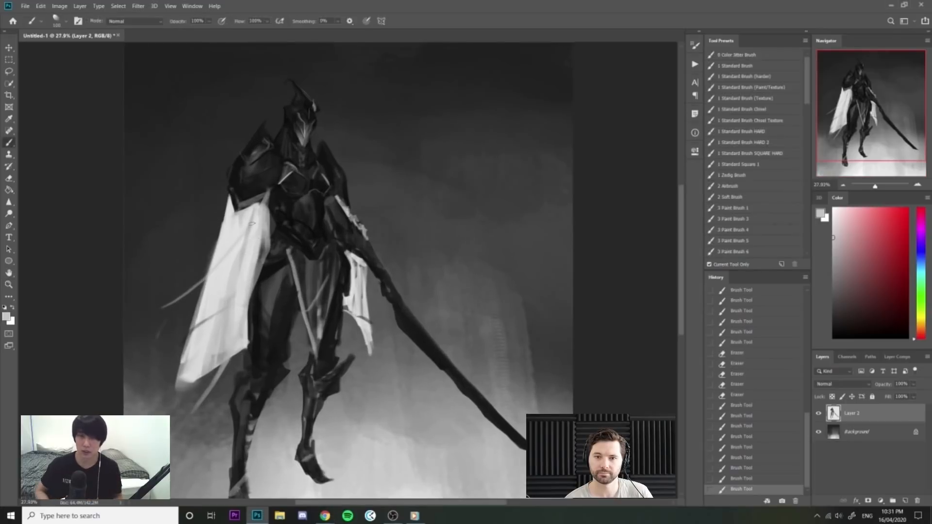
left_click(247, 212, "alt")
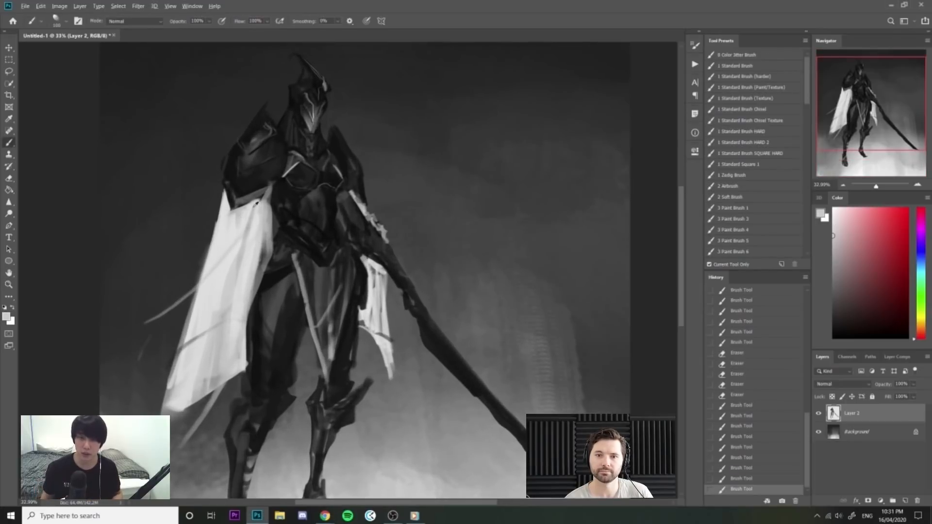
left_click_drag(233, 250, 156, 347)
key("ctrl+z")
left_click(259, 205, "alt")
left_click_drag(203, 281, 130, 335)
key("ctrl+z")
left_click_drag(203, 271, 129, 381)
Paint a long pale ribbon hanging from the small cape behind the blade and flip the canvas horizontally.
key("z")
left_click_drag(215, 335, 211, 335)
left_click_drag(350, 210, 366, 241)
left_click_drag(373, 272, 418, 457)
key("ctrl+z")
key("z")
left_click_drag(389, 340, 354, 341)
key("ctrl+shift+h")
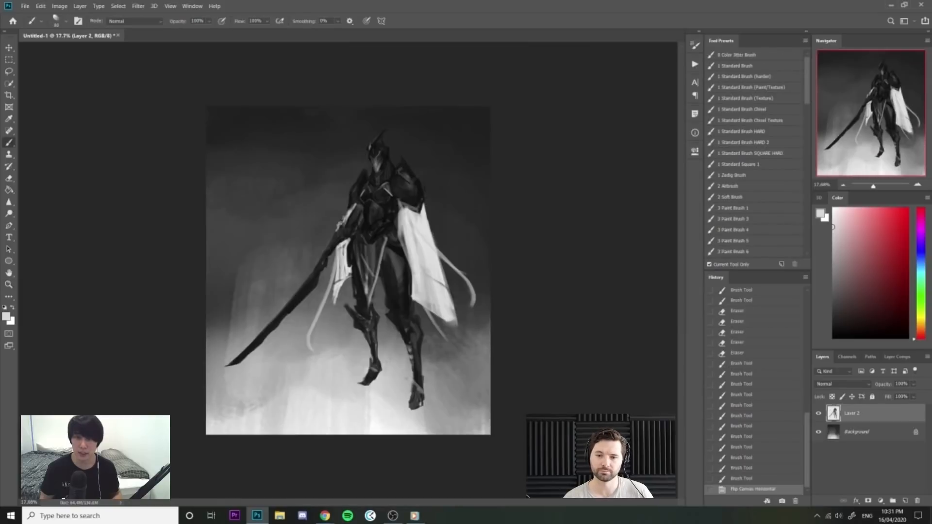
Brighten the edge of the chest armour with a small brush in a pale tone sampled from the cape.
key("z")
mouse_move(361, 155)
left_mouse_down()
mouse_move(424, 180)
mouse_move(449, 171)
left_mouse_up()
key("bracketleft")
key("bracketleft")
key("bracketleft")
key("z")
left_click(473, 303, "alt")
key("bracketleft")
key("bracketleft")
mouse_move(431, 245)
left_mouse_down()
mouse_move(421, 256)
mouse_move(421, 238)
left_mouse_up()
left_click_drag(422, 240, 426, 223)
left_click_drag(426, 221, 427, 229)
Try painting small pale highlights on the shoulder armour of the blade-holding arm.
key("z")
left_click_drag(429, 169, 446, 171)
mouse_move(446, 218)
left_mouse_down()
mouse_move(363, 141)
mouse_move(379, 142)
left_mouse_up()
key("b")
left_click_drag(366, 182, 364, 187)
left_click_drag(365, 188, 377, 182)
left_click_drag(367, 186, 376, 178)
mouse_move(375, 179)
left_mouse_down()
mouse_move(368, 187)
mouse_move(376, 179)
left_mouse_up()
key("]")
mouse_move(375, 179)
left_mouse_down()
mouse_move(367, 187)
mouse_move(373, 175)
left_mouse_up()
left_click_drag(372, 185, 378, 178)
left_click_drag(376, 181, 382, 173)
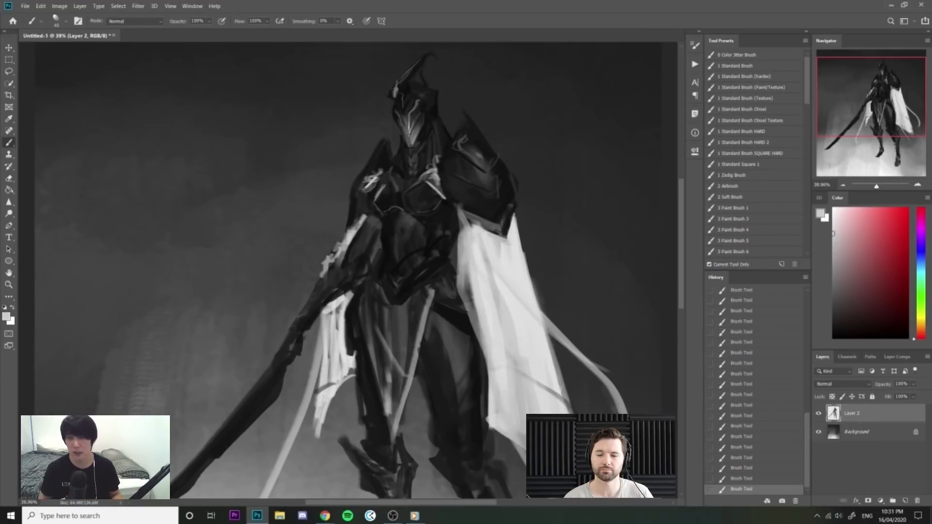
Undo the pale highlight strokes on the shoulder armour above the blade arm.
key("ctrl+z")
key("ctrl+z")
key("ctrl+z")
key("ctrl+z")
key("ctrl+z")
key("ctrl+z")
key("ctrl+z")
key("ctrl+z")
key("ctrl+z")
key("ctrl+z")
key("ctrl+z")
key("ctrl+z")
key("ctrl+z")
key("ctrl+z")
key("ctrl+z")
key("ctrl+z")
key("ctrl+z")
key("ctrl+z")
key("ctrl+z")
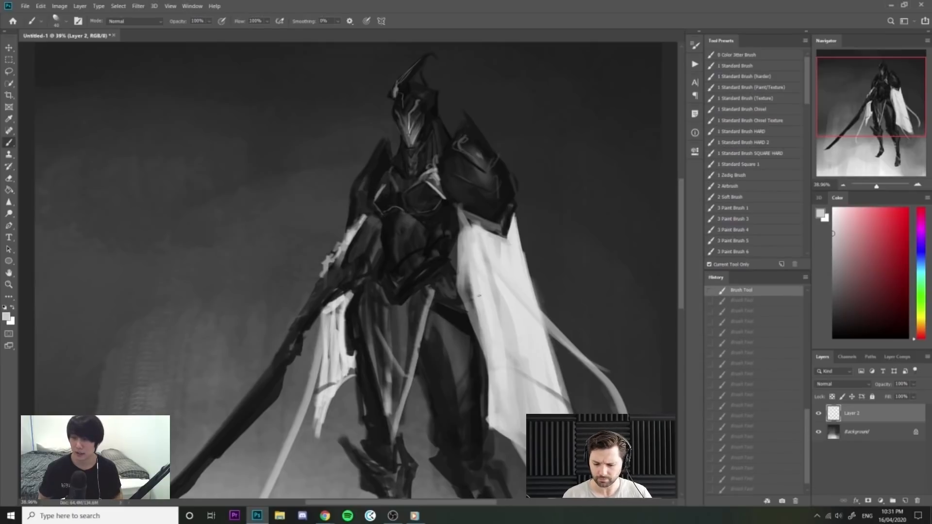
Undo the remaining brush strokes made since the last canvas flip.
key("ctrl+z")
key("ctrl+z")
key("ctrl+z")
key("ctrl+z")
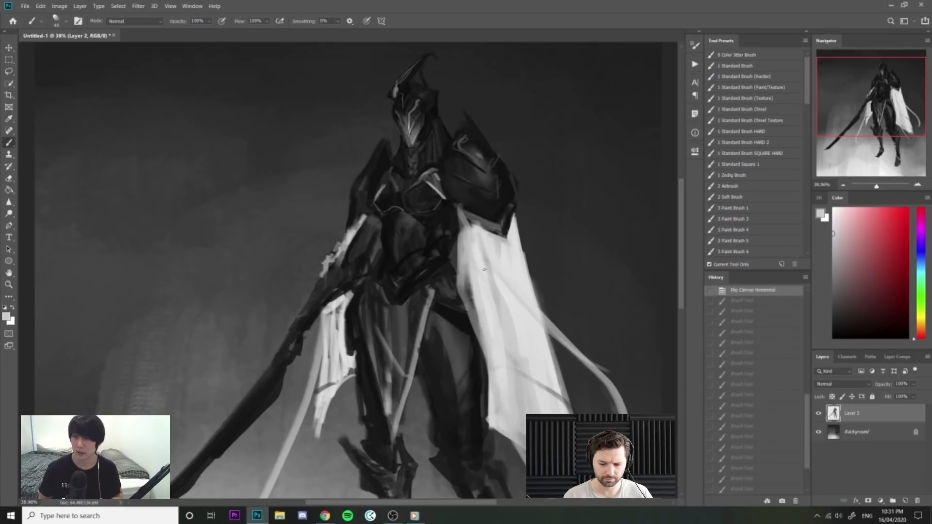
Paint a thin pale line down the neck guard between the helmet and the large shoulder armour, redoing the stroke until it fits.
key("ctrl+space")
left_click_drag(431, 104, 474, 110)
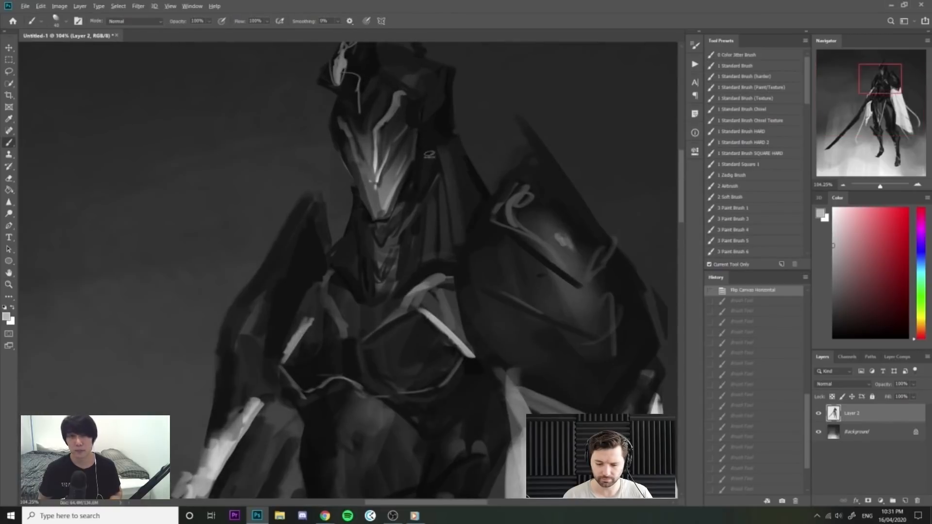
key("ctrl+z")
left_click_drag(450, 149, 466, 242)
key("ctrl+z")
left_click_drag(451, 151, 466, 235)
key("ctrl+space")
left_click_drag(487, 203, 446, 194)
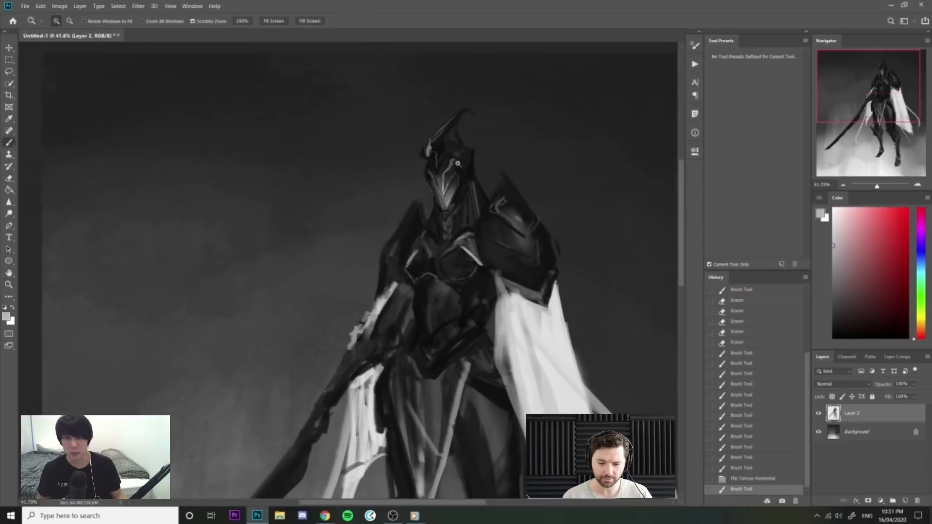
key("alt+Tab")
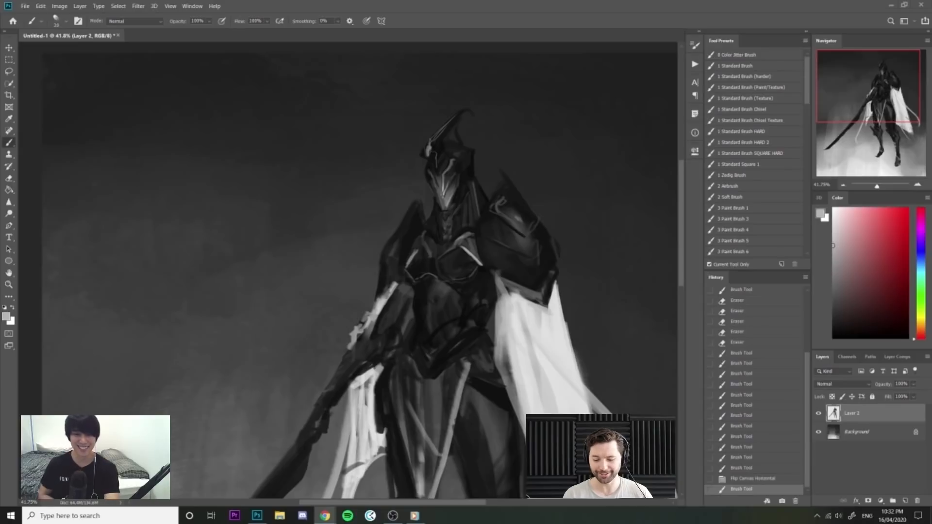
left_click(612, 28)
Flip the canvas horizontally and paint a thin highlight on the shoulder armour of the blade arm with sampled light and dark tones.
key("ctrl+space")
left_click_drag(605, 131, 582, 120)
key("ctrl+shift+h")
key("ctrl+space")
mouse_move(452, 177)
left_mouse_down()
mouse_move(487, 207)
mouse_move(456, 192)
mouse_move(486, 249)
left_mouse_up()
left_click(455, 207, "alt")
left_click_drag(472, 218, 485, 253)
left_click(447, 238, "alt")
mouse_move(460, 216)
left_mouse_down()
mouse_move(474, 230)
mouse_move(465, 205)
mouse_move(483, 194)
mouse_move(514, 194)
mouse_move(478, 219)
left_mouse_up()
key("ctrl+space")
key("ctrl+space")
left_click(471, 221, "alt")
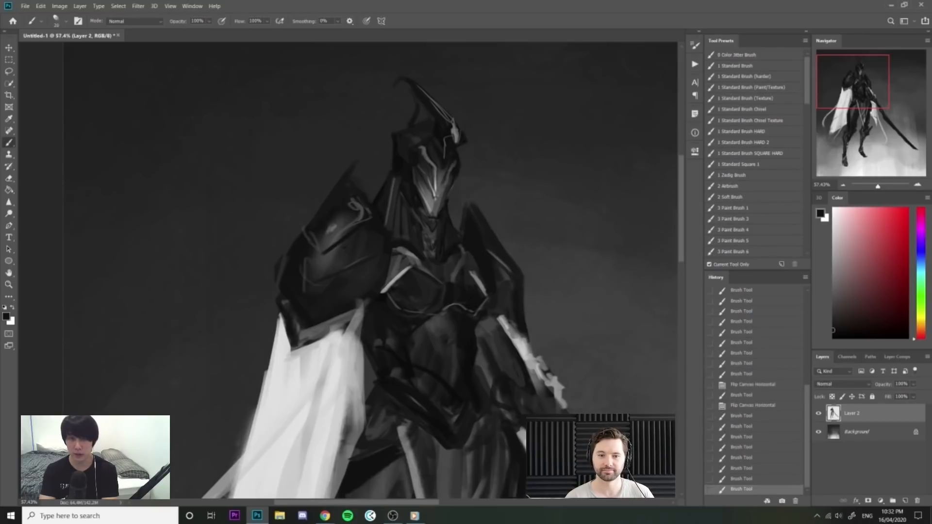
Erase the bump sticking out at the front base of the helmet's horn.
key("ctrl+space")
left_click_drag(478, 100, 499, 101)
key("e")
mouse_move(474, 158)
left_mouse_down()
mouse_move(467, 172)
mouse_move(474, 151)
mouse_move(440, 162)
left_mouse_up()
Paint fine pale highlight lines along the horn's front edge and cut back into them with a sampled dark tone.
key("b")
left_click(439, 156, "alt")
left_click(409, 240, "alt")
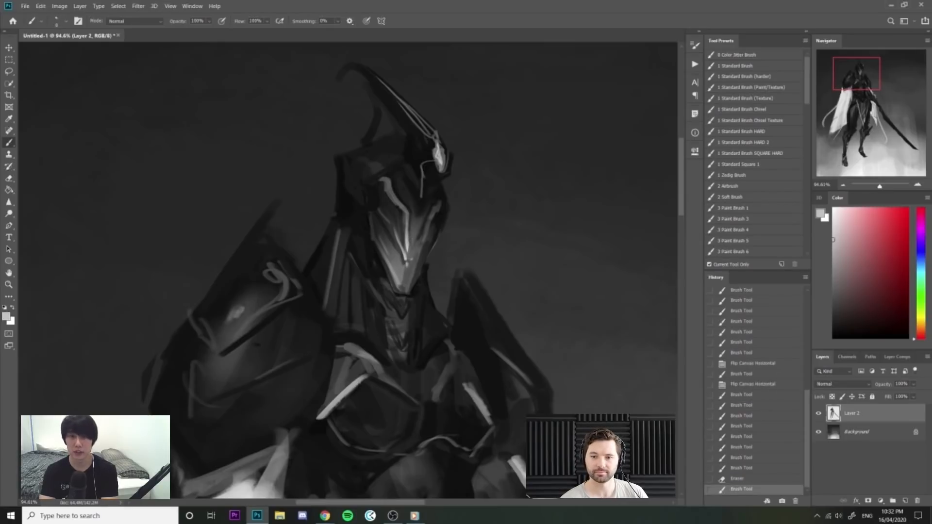
left_click_drag(435, 138, 437, 142)
left_click_drag(414, 116, 437, 142)
left_click(399, 107, "alt")
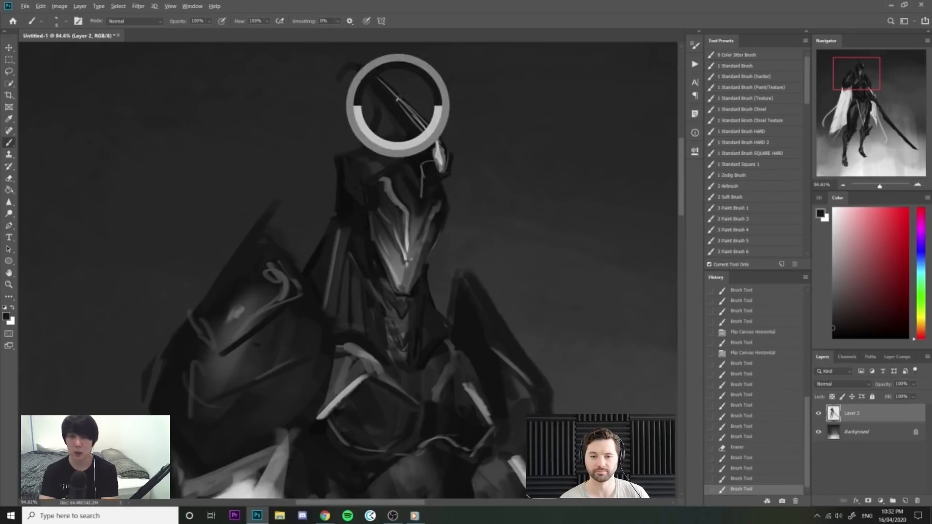
left_click_drag(387, 86, 395, 95)
mouse_move(382, 82)
left_mouse_down()
mouse_move(391, 91)
mouse_move(371, 89)
left_mouse_up()
Darken the inner side of the horn and its rear prong using a larger brush and a sampled dark tone.
left_click(385, 96, "alt")
key("]")
key("]")
mouse_move(365, 140)
left_mouse_down()
mouse_move(357, 133)
mouse_move(358, 144)
left_mouse_up()
left_click_drag(388, 114, 404, 134)
left_click_drag(427, 111, 335, 116)
mouse_move(411, 239)
left_mouse_down()
mouse_move(357, 250)
mouse_move(339, 241)
left_mouse_up()
Paint a dark pointed lower rim on the large shoulder armour over the cape's top and flip the canvas horizontally.
left_click_drag(270, 184, 369, 190)
left_click(238, 254, "alt")
key("]")
mouse_move(227, 218)
left_mouse_down()
mouse_move(239, 224)
mouse_move(226, 223)
left_mouse_up()
left_click(243, 214, "alt")
key("]")
key("]")
left_click(220, 215, "alt")
left_click_drag(221, 209, 229, 227)
left_click_drag(311, 223, 252, 226)
key("ctrl+shift+h")
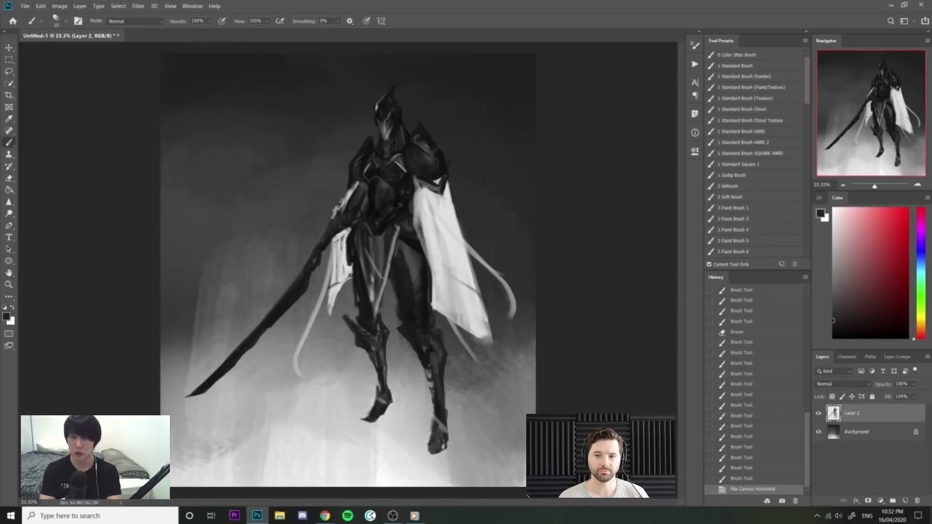
Try refining the pointed rim of the large shoulder armour with tones sampled from the armour and cape.
left_click_drag(389, 194, 379, 194)
mouse_move(409, 167)
left_mouse_down()
mouse_move(482, 194)
mouse_move(473, 246)
left_mouse_up()
key("b")
mouse_move(511, 193)
left_mouse_down()
mouse_move(437, 194)
mouse_move(473, 195)
mouse_move(474, 250)
mouse_move(498, 207)
left_mouse_up()
left_click(461, 239, "alt")
mouse_move(467, 236)
left_mouse_down()
mouse_move(488, 210)
mouse_move(463, 246)
mouse_move(483, 212)
mouse_move(472, 224)
left_mouse_up()
left_click(455, 239, "alt")
left_click(458, 222, "alt")
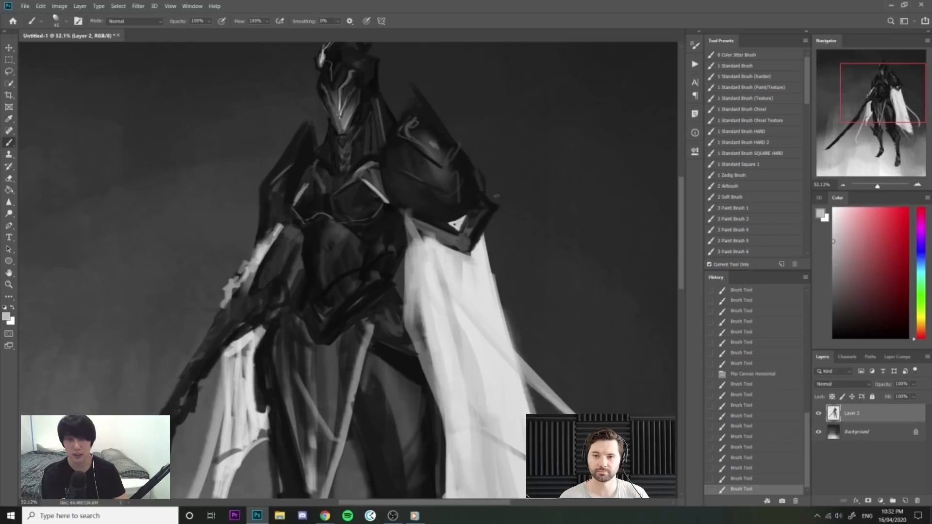
Undo the last eight brush strokes around the rim of the large shoulder armour.
key("e")
key("ctrl+z")
key("ctrl+z")
key("ctrl+z")
key("ctrl+z")
key("ctrl+z")
key("ctrl+z")
key("ctrl+z")
key("ctrl+z")
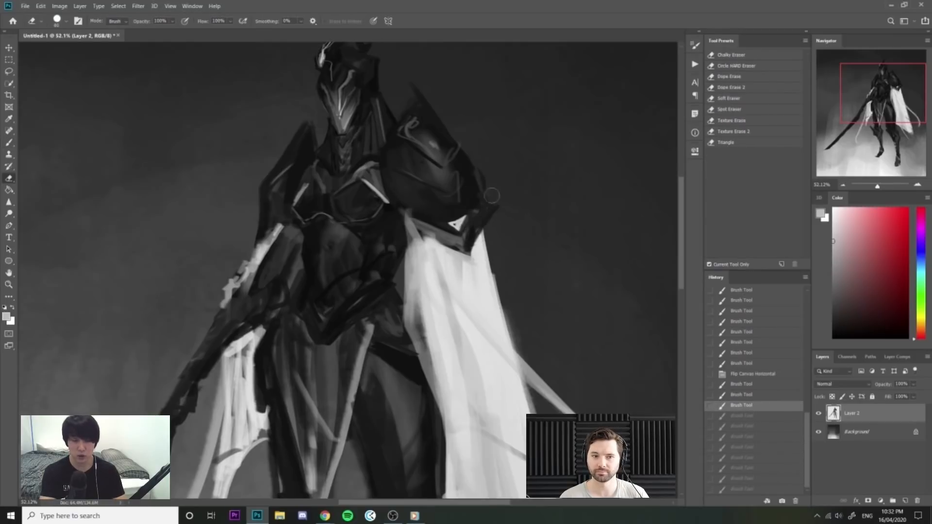
Repaint the dark outer spike of the large shoulder armour and its edge running down to the rim's point.
key("b")
left_click(478, 193, "alt")
left_click_drag(480, 197, 495, 207)
mouse_move(494, 210)
left_mouse_down()
mouse_move(472, 253)
mouse_move(465, 238)
left_mouse_up()
Define the shoulder armour's lower rim against the cape with sampled light and dark tones and flip the canvas horizontally.
left_click(447, 241, "alt")
mouse_move(434, 227)
left_mouse_down()
mouse_move(467, 238)
mouse_move(436, 239)
left_mouse_up()
left_click(427, 223, "alt")
left_click_drag(433, 228, 453, 245)
left_click_drag(449, 231, 476, 262)
left_click(444, 258, "alt")
left_click_drag(590, 333, 520, 337)
key("ctrl+shift+h")
left_click_drag(522, 378, 501, 379)
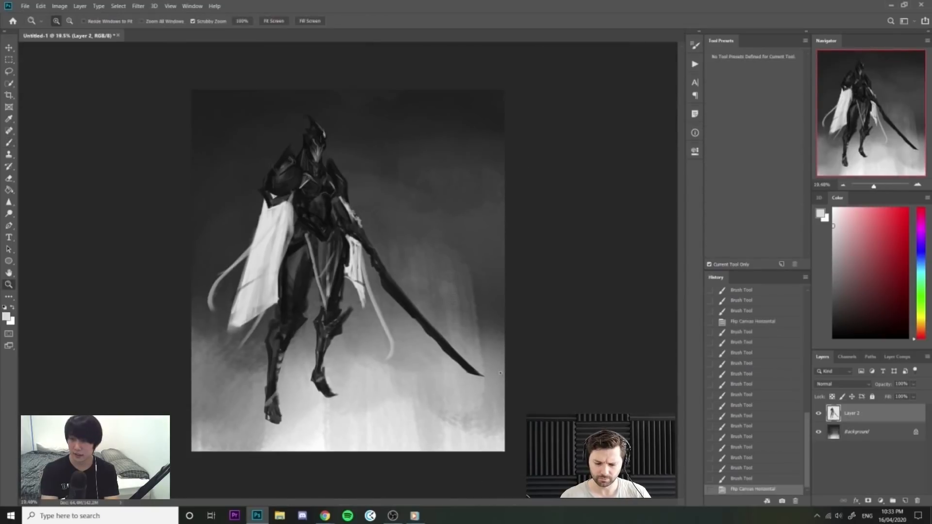
Clean up the band along the shoulder armour's lower rim with alternating sampled dark and light tones.
left_click_drag(274, 192, 343, 192)
left_click(210, 215, "alt")
mouse_move(192, 228)
left_mouse_down()
mouse_move(201, 211)
mouse_move(219, 218)
mouse_move(188, 241)
mouse_move(241, 206)
left_mouse_up()
left_click(212, 217, "alt")
left_click(183, 213, "alt")
left_click(228, 214, "alt")
left_click(243, 212, "alt")
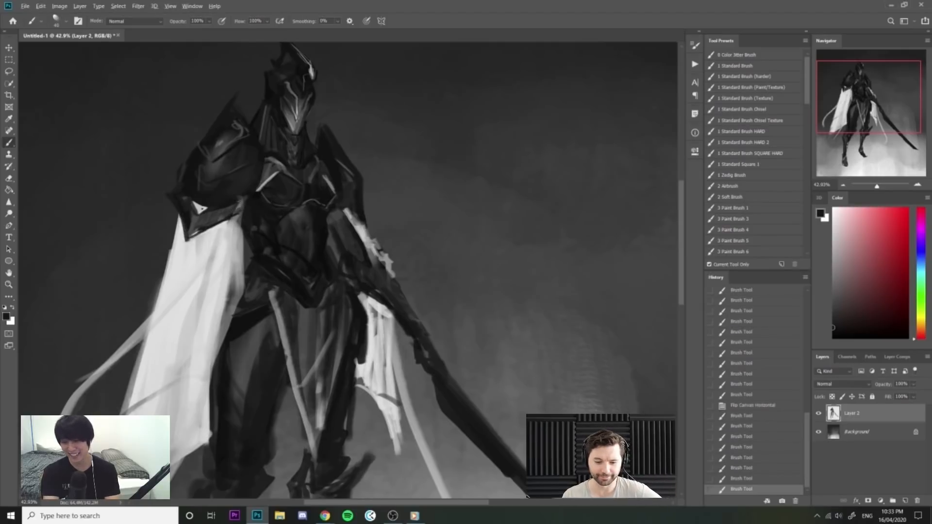
Paint dark over the pale triangle above the shoulder armour's rim, leaving a thin V-shaped highlight.
left_click(202, 209)
left_click_drag(228, 209, 243, 206)
mouse_move(228, 210)
left_mouse_down()
mouse_move(248, 208)
mouse_move(198, 214)
left_mouse_up()
left_click(204, 209, "alt")
left_click(198, 199, "alt")
mouse_move(339, 181)
left_mouse_down()
mouse_move(298, 185)
mouse_move(387, 193)
mouse_move(347, 203)
mouse_move(357, 217)
left_mouse_up()
left_click_drag(356, 212, 328, 203)
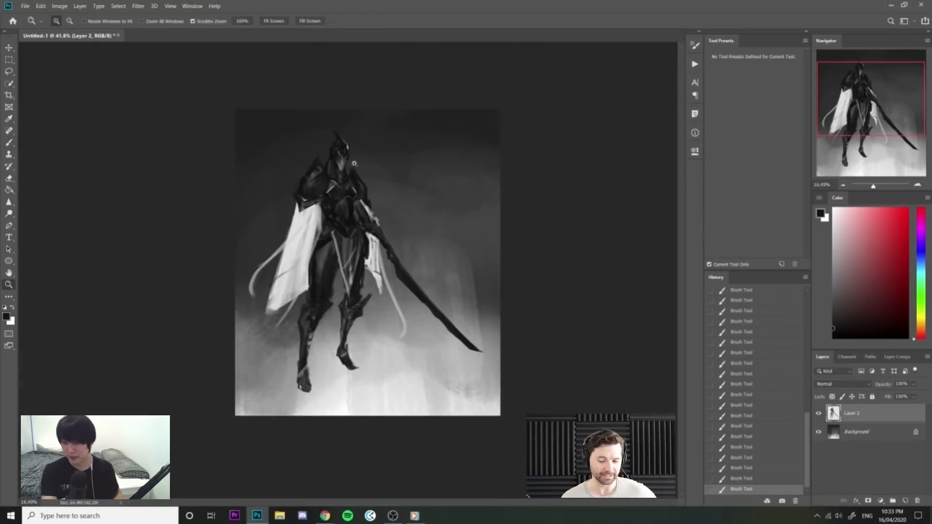
Try a stroke along the front edge of the helmet's horn, reduce the brush size and undo the latest strokes.
key("b")
mouse_move(334, 133)
left_mouse_down()
mouse_move(359, 145)
mouse_move(374, 192)
mouse_move(350, 151)
mouse_move(375, 187)
mouse_move(373, 178)
left_mouse_up()
left_click(369, 247, "alt")
key("[")
key("ctrl+z")
key("ctrl+z")
key("ctrl+z")
key("ctrl+z")
Repaint the stroke along the horn's front edge and flip the canvas horizontally.
mouse_move(330, 127)
left_mouse_down()
mouse_move(380, 189)
mouse_move(375, 182)
left_mouse_up()
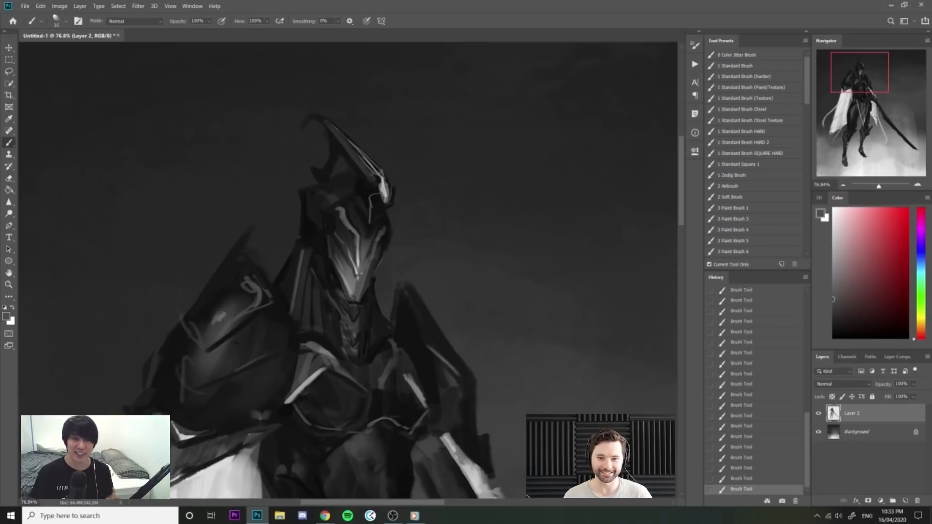
scroll(404, 173, "down", 3)
key("ctrl+shift+h")
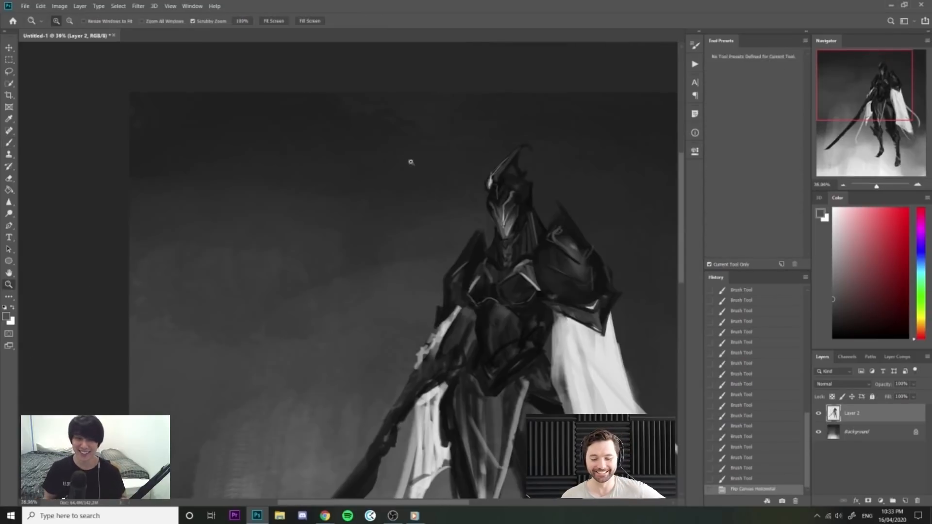
Paint a dark stroke behind the helmet at the top of the neck guard using a sampled black.
left_click_drag(418, 162, 473, 167)
left_click_drag(587, 214, 641, 221)
left_click(573, 242, "alt")
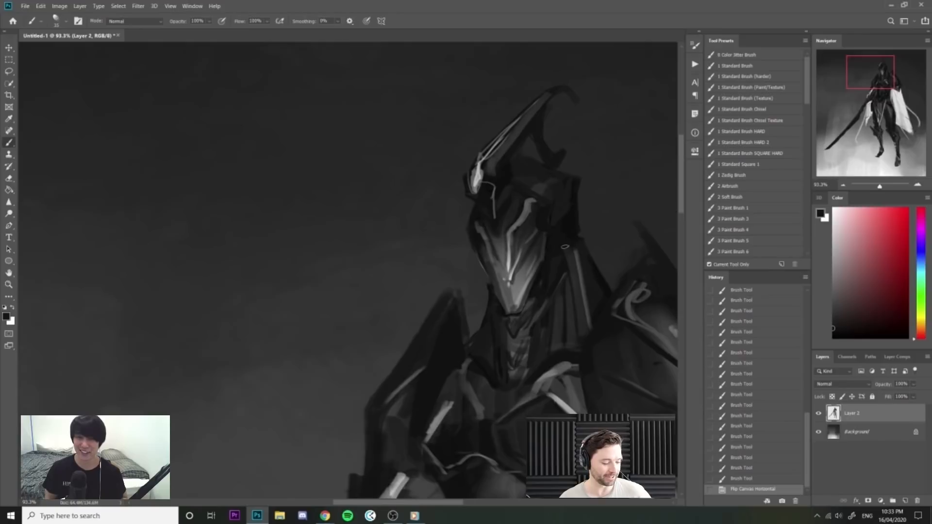
left_click_drag(565, 246, 636, 237)
key("bracketleft")
key("bracketleft")
Paint thin lines down the side of the neck with a smaller brush and a tone sampled from the mask.
left_click(508, 278, "alt")
key("bracketleft")
key("bracketleft")
mouse_move(537, 277)
left_mouse_down()
mouse_move(551, 277)
mouse_move(527, 332)
left_mouse_up()
key("ctrl+z")
key("ctrl+z")
mouse_move(536, 277)
left_mouse_down()
mouse_move(552, 275)
mouse_move(529, 306)
left_mouse_up()
mouse_move(552, 255)
left_mouse_down()
mouse_move(570, 258)
mouse_move(562, 311)
left_mouse_up()
Sample a dark tone from the helmet and paint a short dark stroke where the neck meets the chest armour.
mouse_move(534, 350)
left_mouse_down()
mouse_move(534, 406)
mouse_move(483, 483)
left_mouse_up()
key("z")
left_click_drag(548, 381, 506, 351)
key("z")
key("z")
left_click_drag(378, 145, 415, 140)
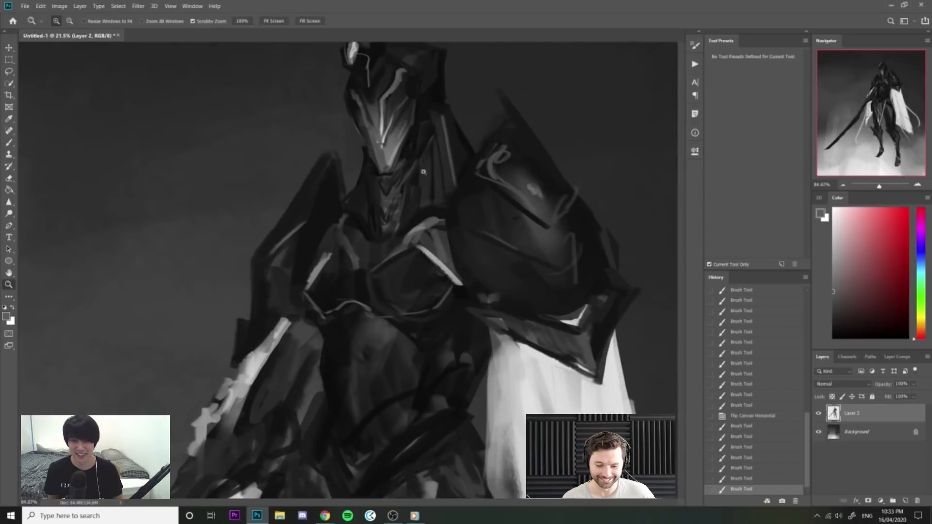
left_click(416, 140, "alt")
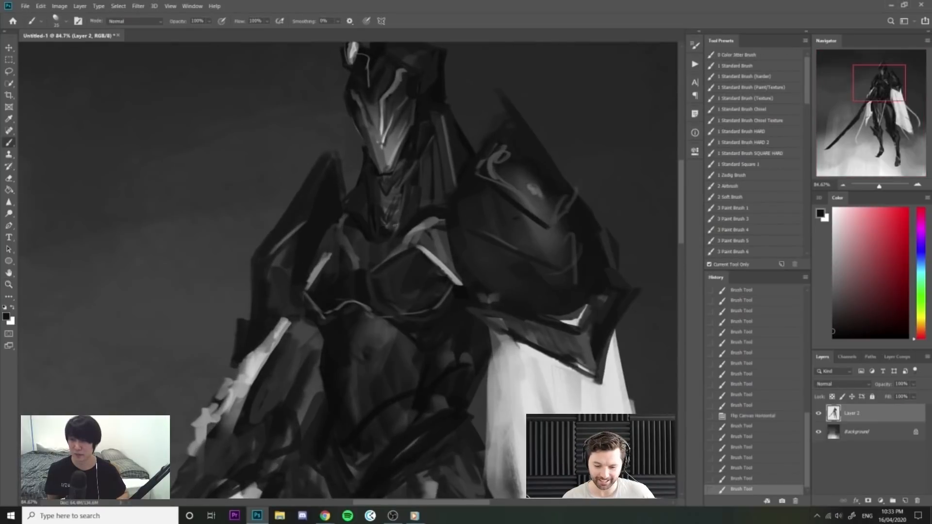
left_click_drag(385, 237, 399, 225)
Refine the shading of the upper-body armour with a smaller brush and several sampled tones.
key("z")
mouse_move(347, 212)
left_mouse_down()
mouse_move(371, 238)
mouse_move(382, 227)
mouse_move(384, 258)
left_mouse_up()
left_click(367, 234, "alt")
key("bracketleft")
key("bracketleft")
mouse_move(381, 257)
left_mouse_down()
mouse_move(404, 242)
mouse_move(349, 261)
mouse_move(351, 241)
mouse_move(347, 256)
mouse_move(327, 239)
mouse_move(351, 285)
mouse_move(326, 278)
mouse_move(342, 302)
left_mouse_up()
left_click(356, 257, "alt")
left_click(345, 246, "alt")
left_click(330, 242, "alt")
left_click(323, 277, "alt")
Add short crossing strokes in sampled tones to touch up small details on the armour.
left_click(439, 250, "alt")
mouse_move(438, 251)
left_mouse_down()
mouse_move(370, 311)
mouse_move(435, 271)
mouse_move(455, 259)
left_mouse_up()
left_click_drag(439, 259, 454, 251)
left_click(479, 207, "alt")
mouse_move(497, 208)
left_mouse_down()
mouse_move(463, 221)
mouse_move(495, 186)
mouse_move(466, 189)
left_mouse_up()
key("z")
key("b")
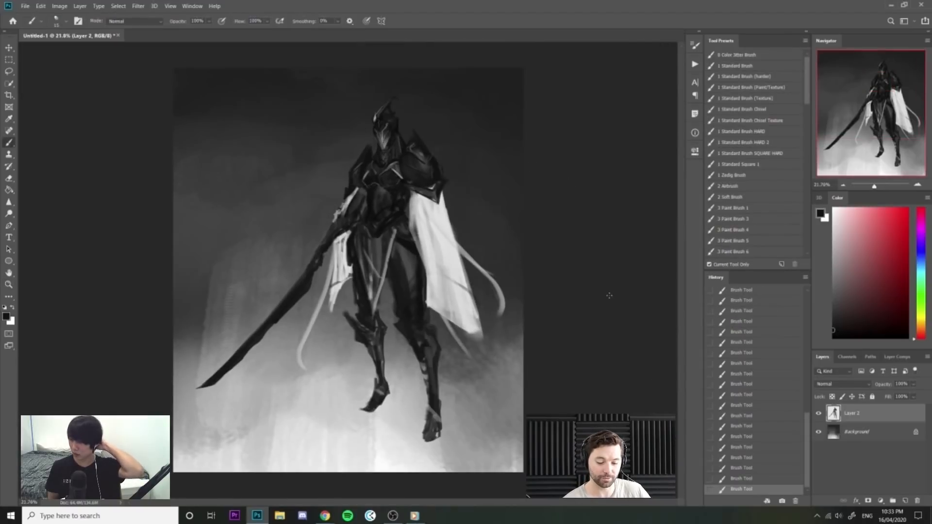
key("z")
key("b")
mouse_move(457, 226)
left_mouse_down()
mouse_move(505, 239)
mouse_move(489, 246)
left_mouse_up()
key("z")
key("b")
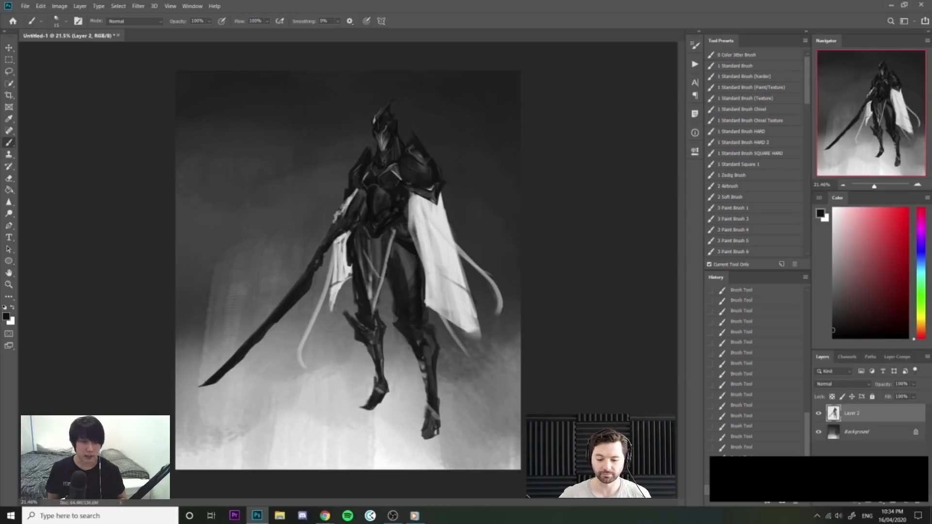
Sample dark tones from the abdomen armour and add a short shading stroke to its plates.
key("ctrl+space")
mouse_move(391, 210)
left_mouse_down()
mouse_move(426, 214)
mouse_move(447, 200)
left_mouse_up()
key("ctrl+space")
left_click_drag(372, 236, 408, 238)
left_click(359, 226, "alt")
left_click_drag(348, 223, 358, 239)
left_click(353, 237, "alt")
left_click(362, 213, "alt")
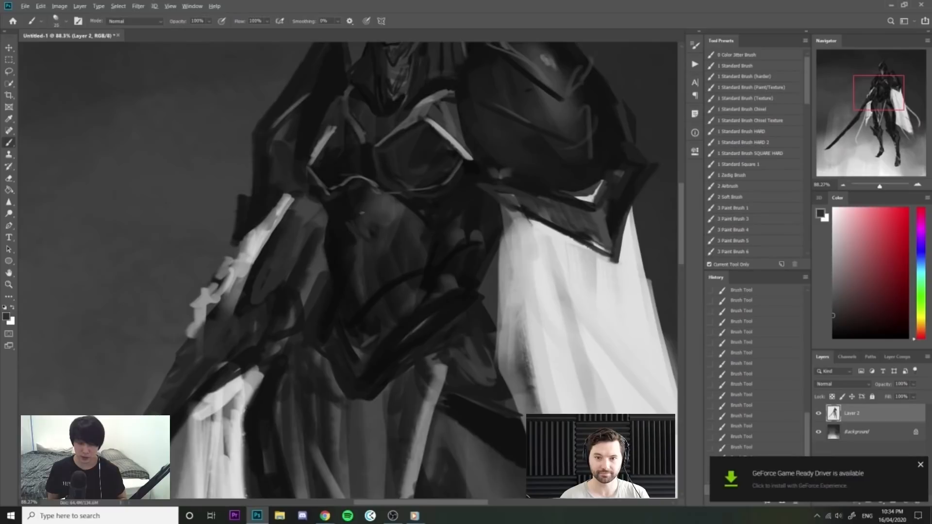
Dismiss the driver notification and paint diagonal strokes in sampled tones across the abdomen armour to define its plates.
left_click(919, 465)
left_click(450, 126, "alt")
mouse_move(388, 196)
left_mouse_down()
mouse_move(363, 230)
mouse_move(350, 217)
mouse_move(336, 226)
mouse_move(350, 246)
mouse_move(404, 218)
left_mouse_up()
left_click(336, 227, "alt")
left_click_drag(361, 244, 408, 215)
mouse_move(354, 288)
left_mouse_down()
mouse_move(423, 230)
mouse_move(388, 214)
left_mouse_up()
left_click_drag(452, 214, 394, 219)
Flip the canvas horizontally and touch up the lower foot with sampled tones.
key("F2")
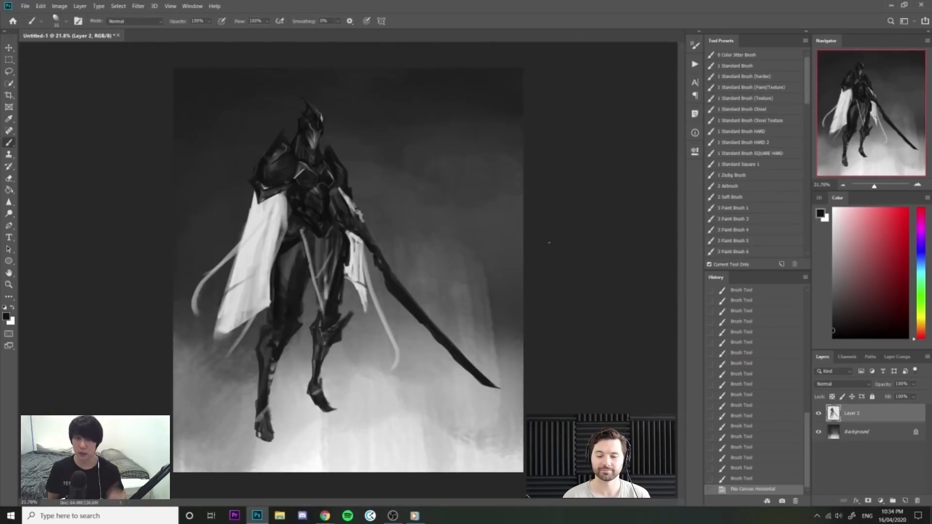
mouse_move(272, 428)
left_mouse_down()
mouse_move(261, 427)
mouse_move(260, 443)
left_mouse_up()
left_click(261, 430, "ctrl")
left_click(258, 437, "alt")
left_click_drag(258, 437, 265, 462)
left_click(257, 441, "alt")
Refine the raised leg with short strokes from its foot up to the knee armour.
left_click_drag(323, 404, 326, 422)
mouse_move(322, 403)
left_mouse_down()
mouse_move(327, 424)
mouse_move(325, 415)
left_mouse_up()
left_click_drag(335, 369, 318, 369)
left_click_drag(329, 330, 351, 339)
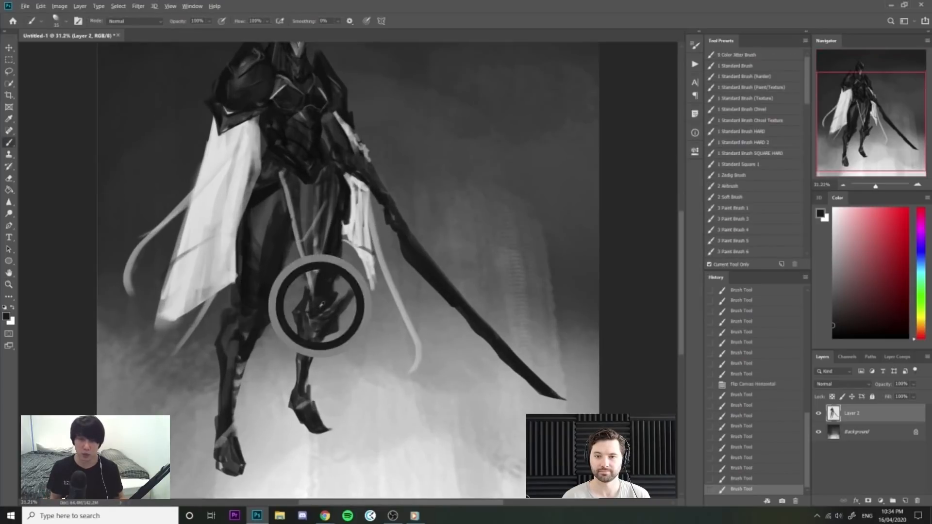
Shade the knee and shin armour of both legs with sampled tones and varied brush sizes, undoing the last stroke.
left_click_drag(306, 316, 306, 345)
left_click(303, 324, "alt")
left_click(304, 316, "alt")
left_click_drag(261, 321, 306, 351)
left_click(302, 332, "alt")
key("]")
left_click_drag(247, 315, 247, 323)
mouse_move(249, 322)
left_mouse_down()
mouse_move(247, 339)
mouse_move(260, 306)
mouse_move(276, 301)
mouse_move(250, 318)
mouse_move(273, 309)
left_mouse_up()
left_click(235, 333, "alt")
key("[")
key("ctrl+z")
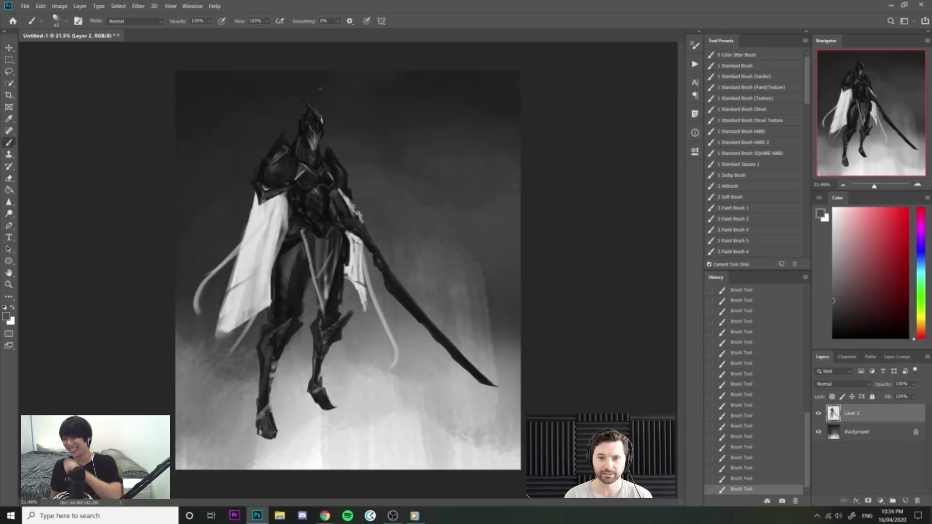
Touch up the edges of both shoulder armours with short strokes in sampled tones.
left_click_drag(326, 102, 386, 104)
left_click(357, 135, "alt")
mouse_move(203, 210)
left_mouse_down()
mouse_move(210, 215)
mouse_move(217, 195)
left_mouse_up()
mouse_move(377, 227)
left_mouse_down()
mouse_move(371, 209)
mouse_move(396, 254)
left_mouse_up()
left_click(389, 253, "alt")
left_click_drag(468, 223, 409, 221)
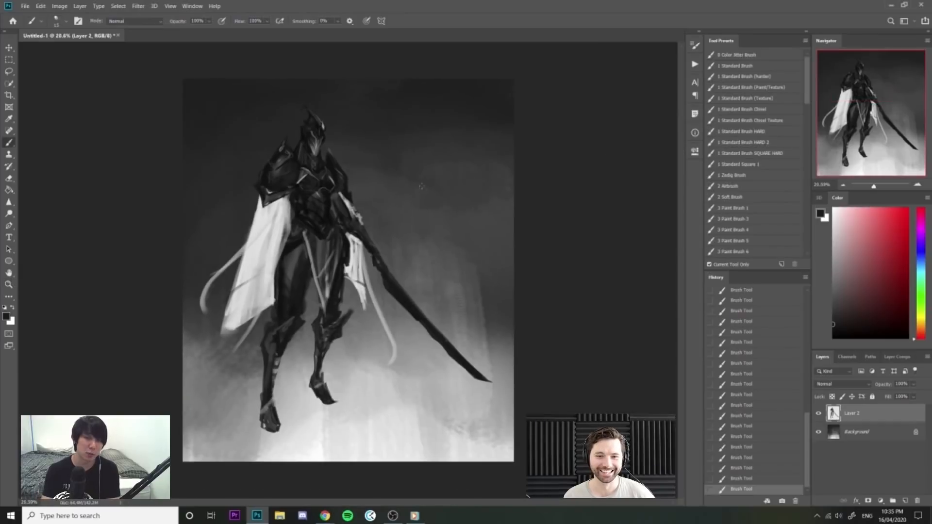
Flip the canvas horizontally and add a short stroke to the chest armour.
key("h")
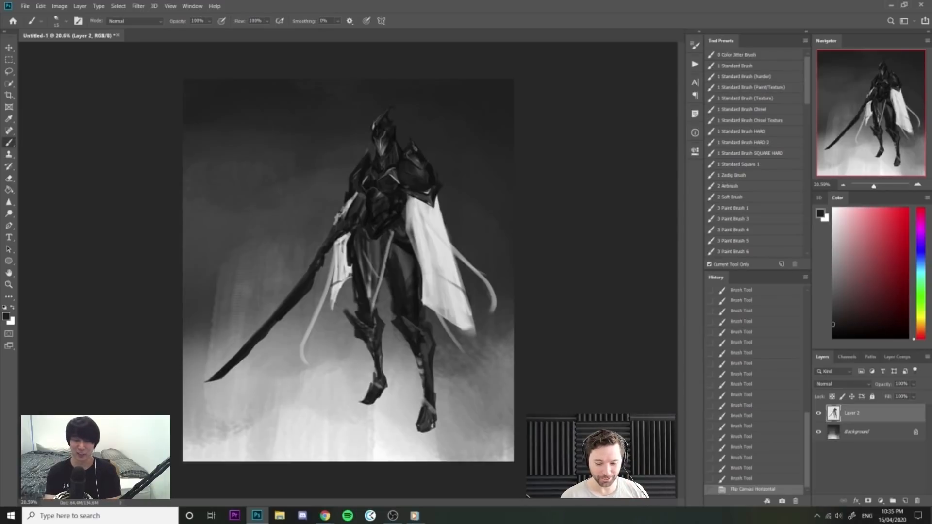
left_click(585, 254)
left_click_drag(406, 149, 450, 152)
left_click_drag(389, 214, 377, 215)
key("b")
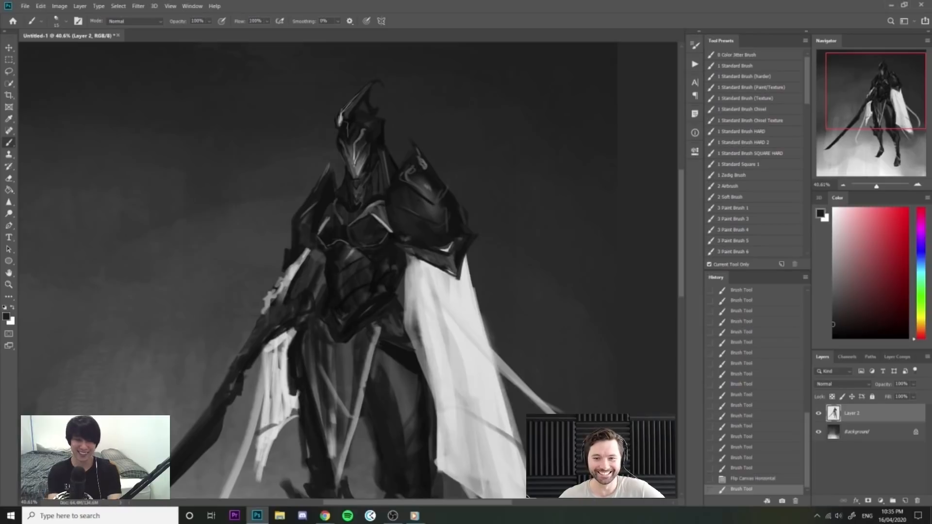
key("alt+Tab")
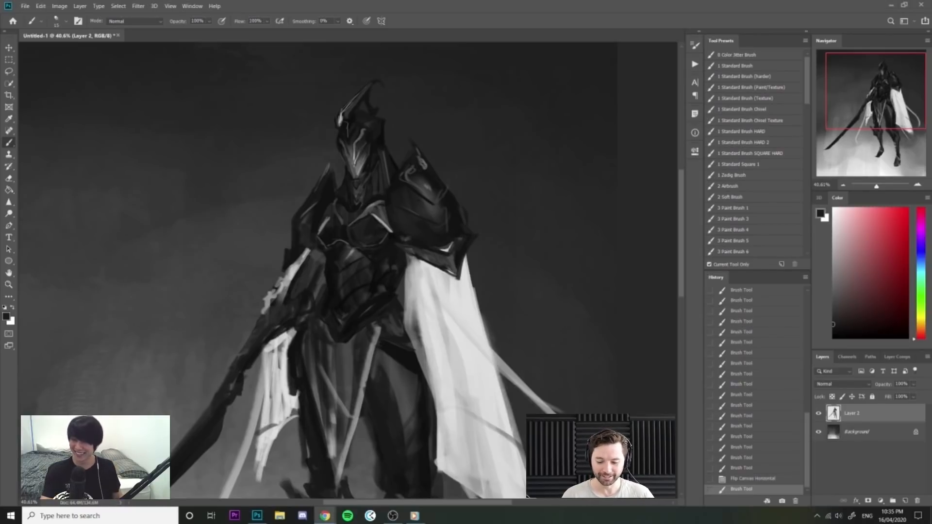
left_click(653, 258)
key("z")
left_click_drag(653, 258, 629, 226)
left_click_drag(558, 223, 552, 194)
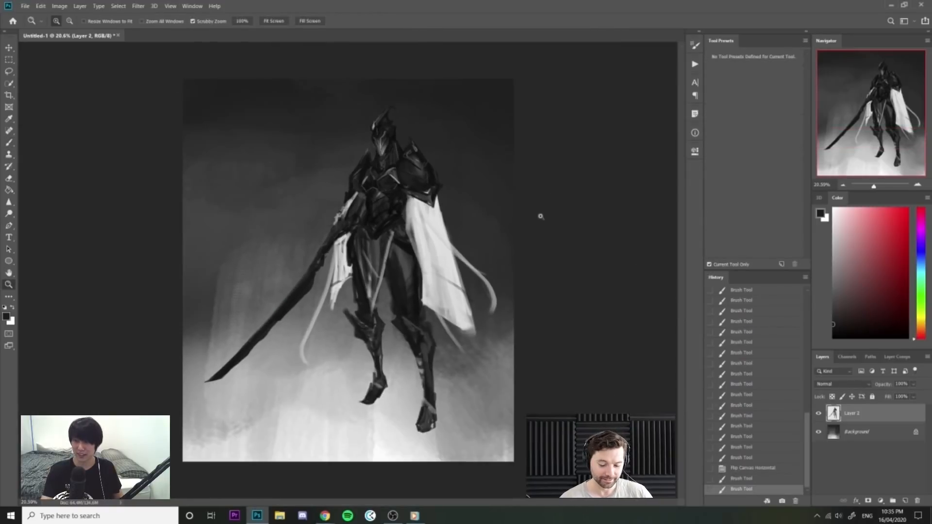
Erase stray paint along the edges of the standing leg.
mouse_move(440, 369)
left_mouse_down()
mouse_move(452, 368)
mouse_move(443, 367)
mouse_move(446, 401)
left_mouse_up()
key("e")
key("z")
left_click_drag(425, 298, 437, 303)
Sample a pale tone from the cloth and paint thin highlights on the armour of both knees.
key("b")
left_click(323, 209, "alt")
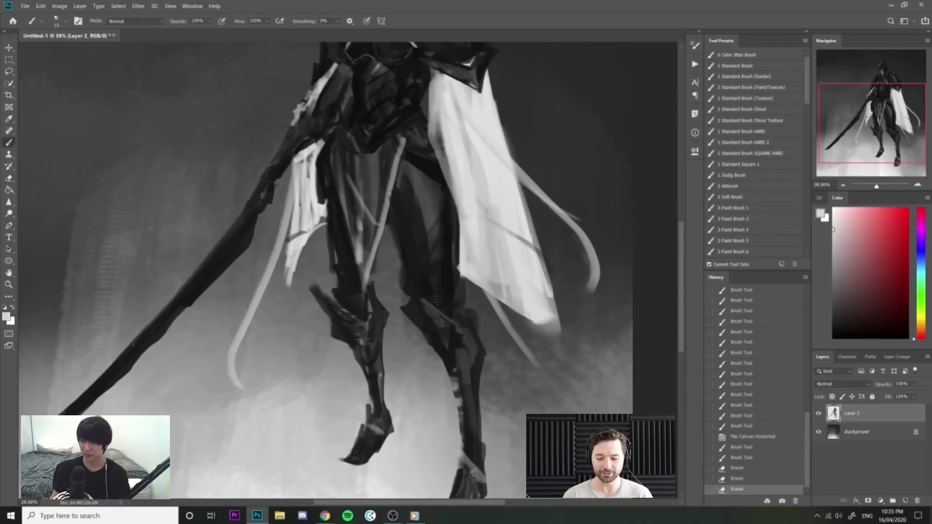
left_click_drag(433, 336, 443, 336)
left_click_drag(334, 313, 345, 329)
key("ctrl+z")
key("ctrl+shift+z")
Paint a curved dark ribbon hanging beside the raised leg with a sampled dark tone and a larger brush.
key("ctrl+space")
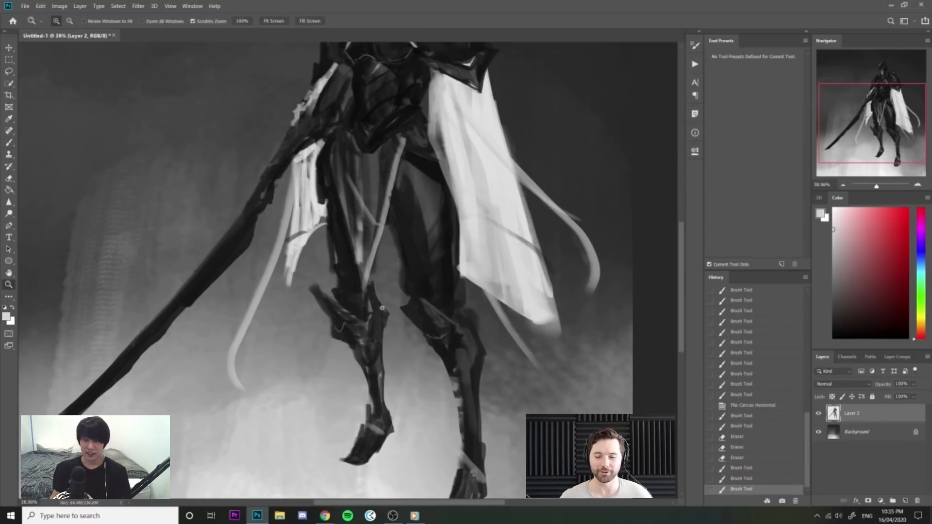
mouse_move(403, 262)
left_mouse_down()
mouse_move(373, 257)
mouse_move(394, 251)
mouse_move(381, 324)
left_mouse_up()
key("ctrl+space")
key("ctrl+space")
left_click(373, 267, "alt")
key("]")
key("]")
key("]")
mouse_move(370, 272)
left_mouse_down()
mouse_move(379, 321)
mouse_move(366, 310)
mouse_move(372, 327)
left_mouse_up()
mouse_move(362, 296)
left_mouse_down()
mouse_move(357, 329)
mouse_move(336, 339)
mouse_move(353, 340)
mouse_move(334, 410)
left_mouse_up()
left_click_drag(335, 342, 334, 408)
left_click_drag(329, 362, 335, 409)
key("ctrl+space")
left_click_drag(344, 315, 323, 316)
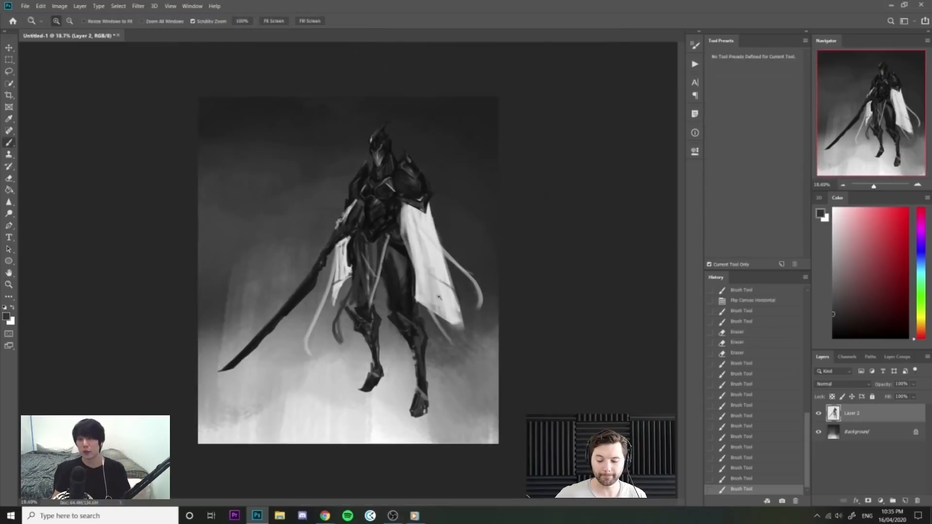
Flip the canvas horizontally and add short strokes to the dark ribbon beside the knee.
key("ctrl+shift+h")
left_click_drag(348, 312, 355, 321)
left_click_drag(351, 312, 357, 322)
Sample a pale tone from the cape and paint a thin ribbon down the loincloth, forming a V, with a short crossing stroke.
key("ctrl+space")
left_click_drag(301, 234, 327, 236)
left_click(226, 224, "alt")
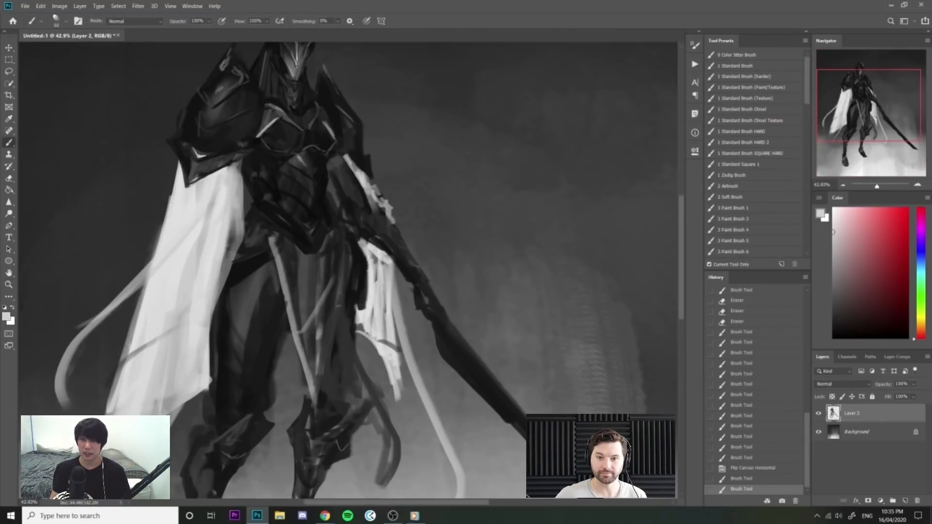
left_click_drag(347, 270, 314, 412)
key("ctrl+z")
left_click_drag(344, 262, 314, 409)
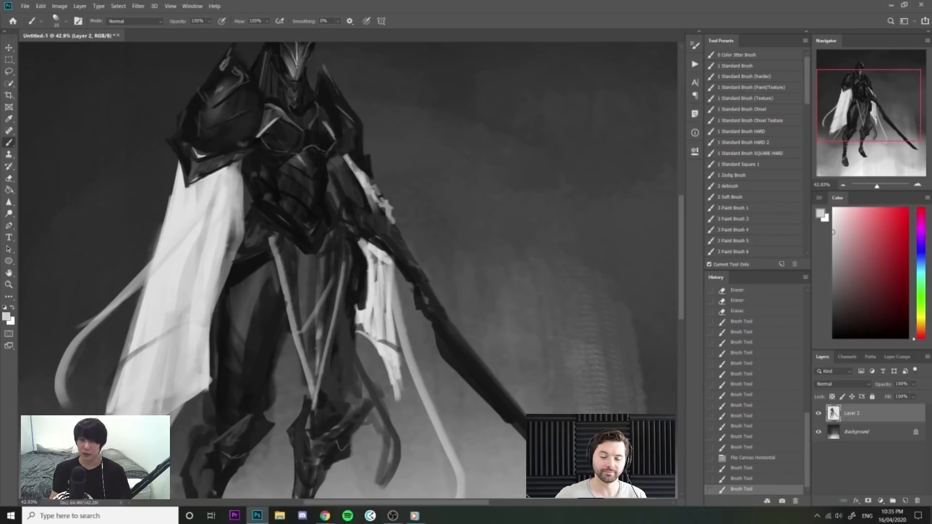
left_click_drag(327, 334, 311, 371)
key("ctrl+space")
mouse_move(357, 300)
left_mouse_down()
mouse_move(332, 287)
mouse_move(336, 306)
left_mouse_up()
Thicken and extend the pale ribbon curving out from the cape with repeated long strokes.
key("ctrl+space")
left_click_drag(218, 253, 228, 254)
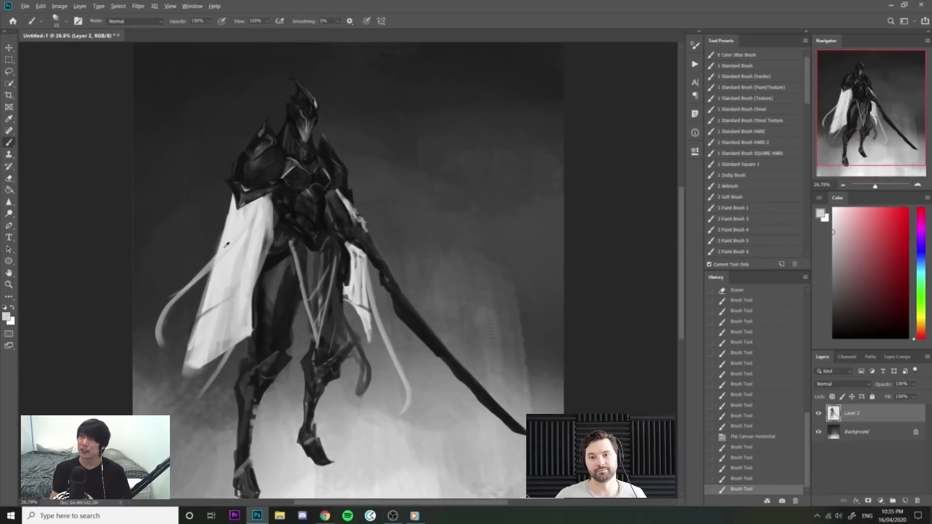
left_click_drag(214, 257, 155, 328)
mouse_move(192, 279)
left_mouse_down()
mouse_move(158, 321)
mouse_move(170, 365)
left_mouse_up()
left_click_drag(156, 327, 163, 357)
left_click_drag(158, 343, 168, 365)
left_click_drag(159, 339, 169, 369)
left_click_drag(160, 344, 174, 379)
Paint extra pale strands along the ribbon hanging beside the smaller cloth on the sword side.
left_click_drag(374, 314, 399, 394)
mouse_move(387, 350)
left_mouse_down()
mouse_move(403, 401)
mouse_move(393, 421)
left_mouse_up()
mouse_move(406, 382)
left_mouse_down()
mouse_move(392, 435)
mouse_move(359, 389)
left_mouse_up()
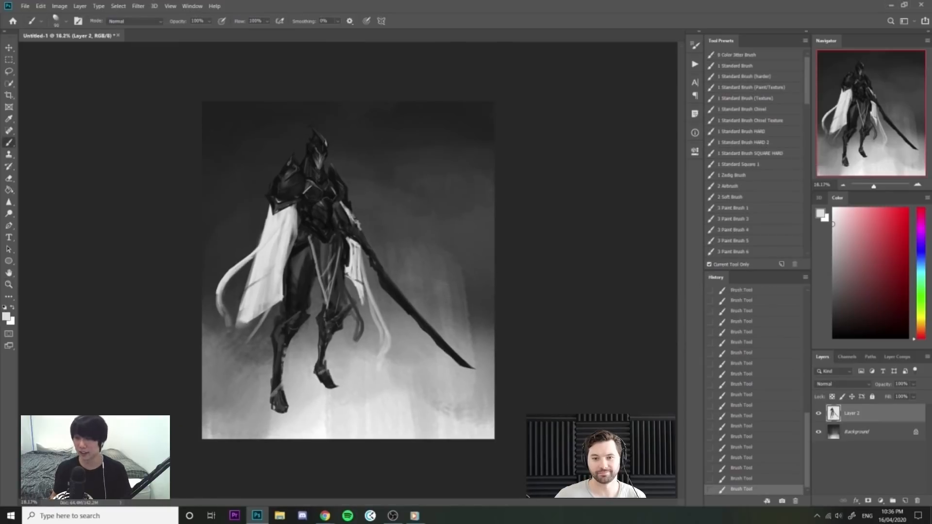
Scale the figure layer up to about 105% with Free Transform.
key("ctrl+t")
left_click_drag(476, 416, 483, 420)
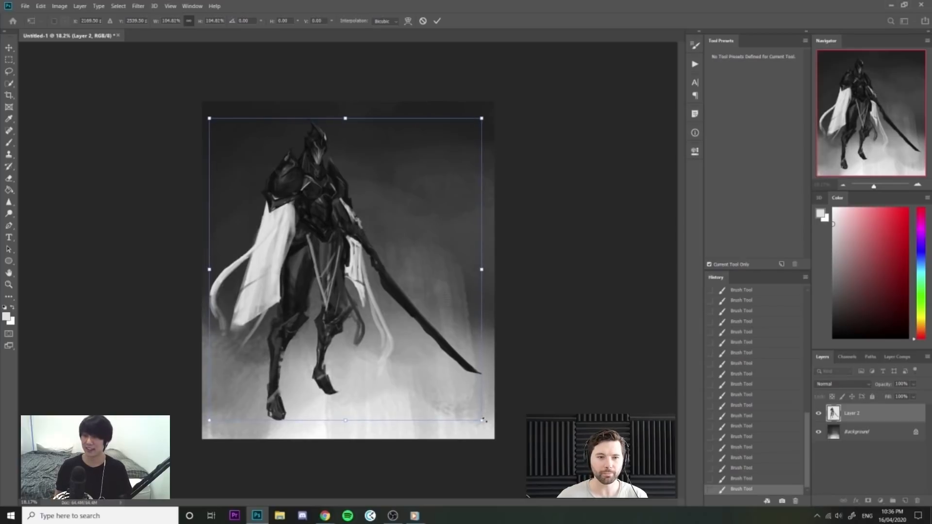
left_click(437, 21)
Block in a dark upper arm over the top of the cape with a larger brush, undoing and repainting the first strokes.
left_click_drag(386, 125, 443, 126)
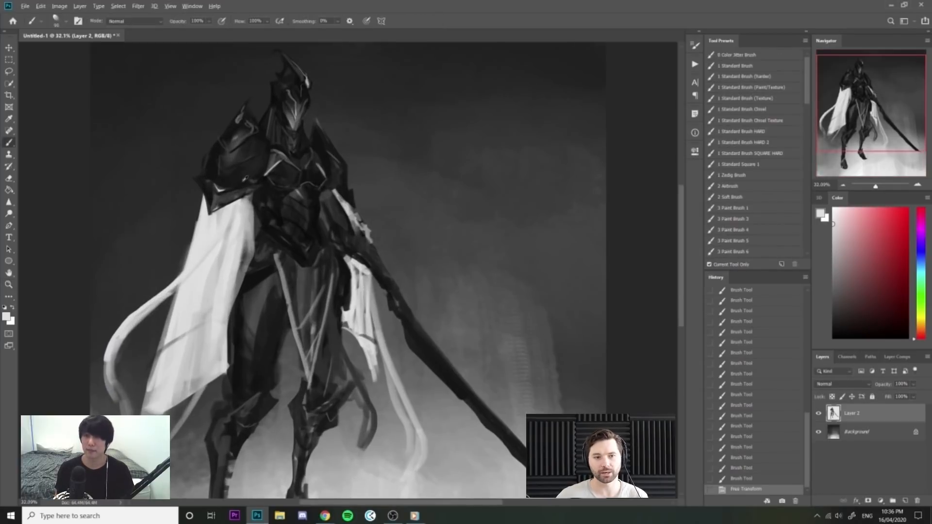
left_click(245, 179, "alt")
key("bracketright")
key("bracketright")
key("bracketright")
left_click_drag(229, 221, 220, 250)
key("ctrl+z")
key("ctrl+z")
mouse_move(234, 217)
left_mouse_down()
mouse_move(230, 242)
mouse_move(239, 213)
left_mouse_up()
mouse_move(240, 209)
left_mouse_down()
mouse_move(220, 214)
mouse_move(240, 209)
left_mouse_up()
left_click(219, 268, "alt")
left_click_drag(214, 259, 234, 248)
left_click(228, 221, "alt")
mouse_move(221, 219)
left_mouse_down()
mouse_move(235, 210)
mouse_move(224, 275)
left_mouse_up()
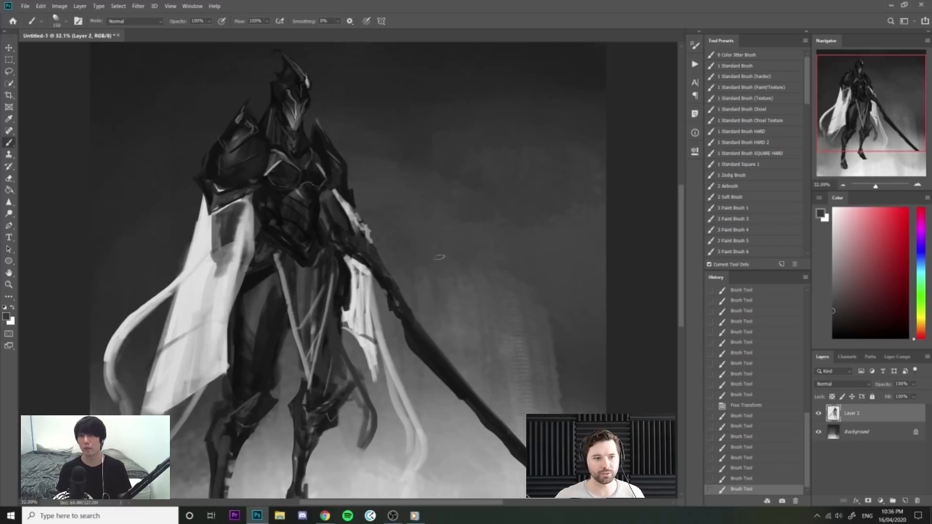
Flip the canvas horizontally and paint the dark forearm down over the cape with a smaller brush.
key("ctrl+shift+h")
key("bracketleft")
key("bracketleft")
left_click_drag(472, 257, 476, 302)
mouse_move(481, 263)
left_mouse_down()
mouse_move(485, 289)
mouse_move(474, 306)
mouse_move(465, 271)
mouse_move(473, 308)
mouse_move(482, 295)
left_mouse_up()
left_click(453, 283, "alt")
left_click_drag(483, 289, 482, 322)
left_click_drag(473, 272, 483, 335)
Build up the inner side of the new arm and the shaded cloth beside it with sampled tones.
left_click(452, 235, "alt")
left_click(450, 242, "alt")
left_click_drag(449, 244, 457, 273)
left_click(438, 226, "alt")
left_click_drag(445, 214, 459, 270)
left_click_drag(452, 209, 458, 260)
left_click_drag(452, 204, 456, 284)
Refine the upper arm below the shoulder armour with a smaller brush and sampled tones.
left_click(470, 225, "alt")
key("bracketleft")
left_click(436, 192, "alt")
left_click_drag(455, 201, 470, 247)
mouse_move(452, 198)
left_mouse_down()
mouse_move(458, 230)
mouse_move(467, 232)
left_mouse_up()
left_click_drag(464, 204, 475, 239)
Paint the hand at the end of the new arm with a smaller brush and sampled dark tones.
key("bracketleft")
mouse_move(472, 313)
left_mouse_down()
mouse_move(471, 348)
mouse_move(483, 337)
left_mouse_up()
left_click(499, 303, "alt")
left_click(485, 287, "alt")
left_click(479, 258, "alt")
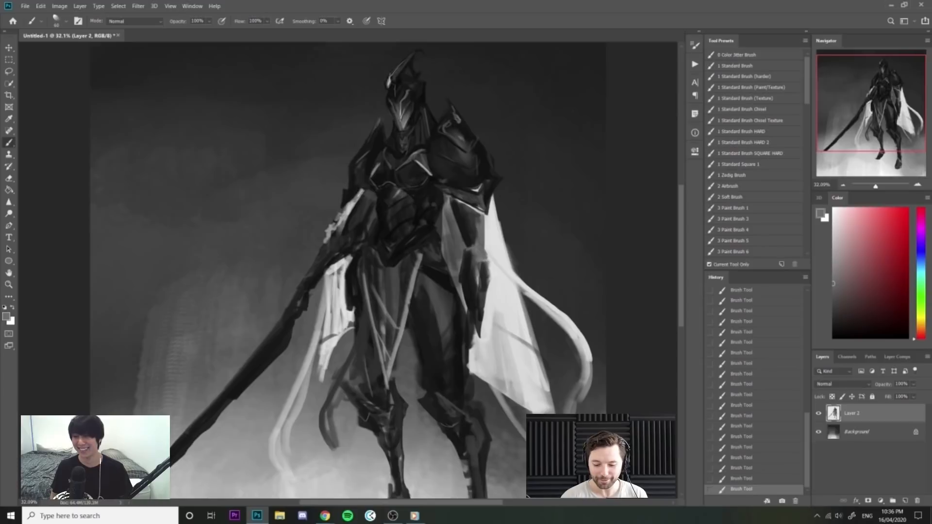
key("ctrl+0")
left_click(445, 260, "alt")
left_click_drag(442, 275, 443, 291)
left_click_drag(448, 283, 450, 294)
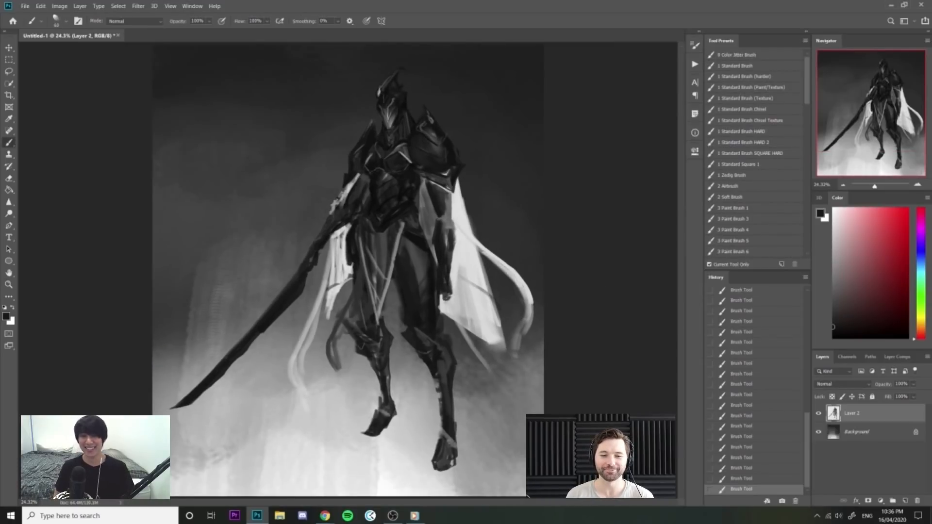
Repaint the cape along the outer edge of the new arm with a larger brush and sampled tones to slim the arm.
left_click(469, 210, "alt")
left_click(446, 206, "alt")
key("bracketright")
key("bracketright")
left_click_drag(456, 204, 457, 226)
left_click_drag(455, 199, 459, 279)
left_click(464, 225, "alt")
left_click(458, 215, "alt")
left_click_drag(456, 243, 454, 278)
left_click_drag(455, 251, 454, 270)
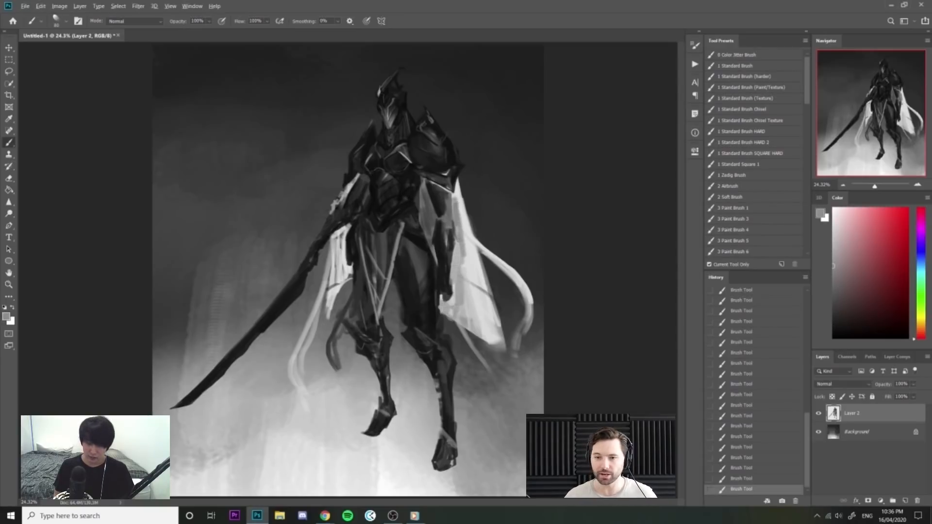
Pick a lighter grey and rework the pale cape along the outer edge of the new arm and hand.
left_click(833, 224)
left_click_drag(459, 219, 478, 331)
left_click_drag(467, 272, 478, 338)
left_click_drag(465, 291, 480, 354)
mouse_move(474, 304)
left_mouse_down()
mouse_move(479, 328)
mouse_move(467, 290)
left_mouse_up()
Flip the canvas horizontally and paint sampled grey over the cloth behind the sword hand.
key("F2")
scroll(349, 251, "up", 3)
left_click(249, 229, "alt")
left_click_drag(351, 263, 360, 270)
mouse_move(348, 234)
left_mouse_down()
mouse_move(361, 306)
mouse_move(367, 276)
left_mouse_up()
left_click(366, 285, "alt")
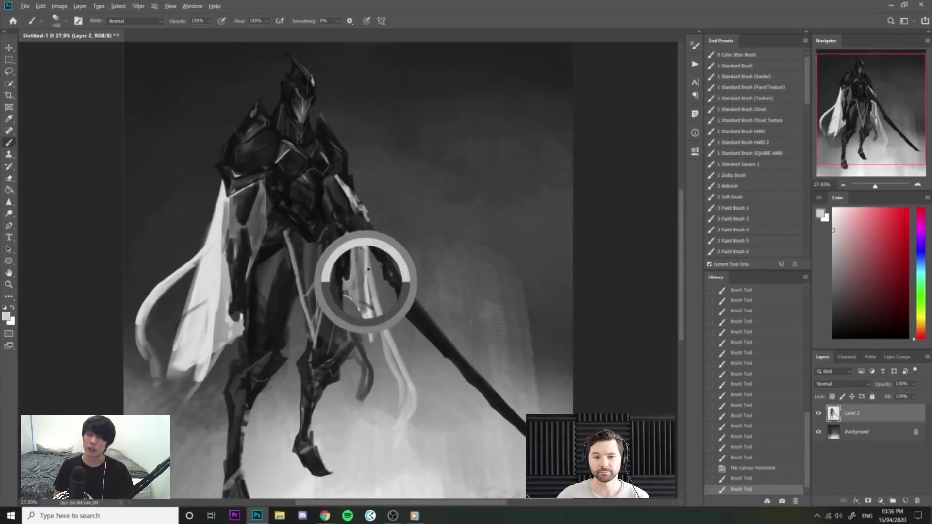
Paint a pale cape panel hanging below the sword hand with a sampled light tone.
left_click(216, 232, "alt")
left_click_drag(368, 245, 368, 299)
left_click_drag(370, 266, 378, 359)
left_click_drag(369, 287, 382, 355)
left_click_drag(375, 306, 383, 369)
Shade the top of the pale cape panel beneath the sword hand with sampled greys.
left_click(356, 290, "alt")
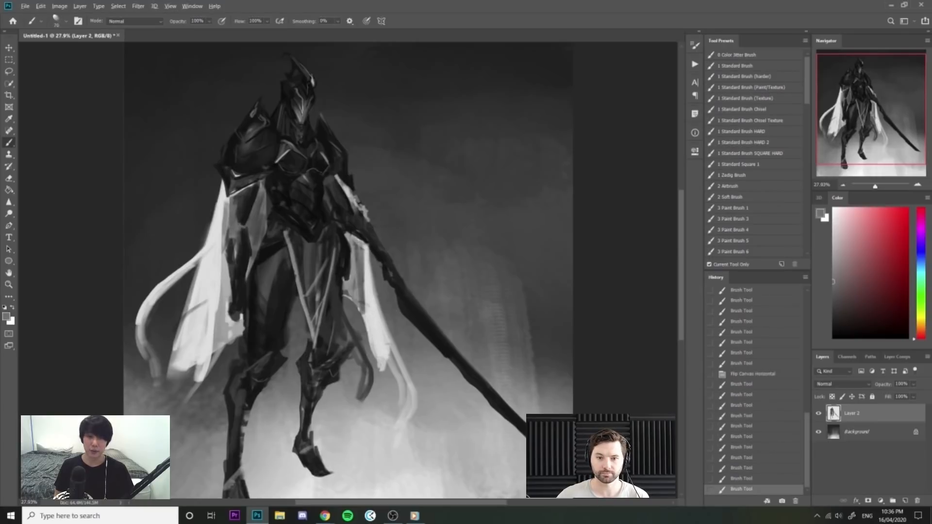
left_click(360, 262, "alt")
left_click_drag(362, 246, 347, 233)
left_click(346, 242, "alt")
key("ctrl+space")
left_click_drag(408, 262, 389, 241)
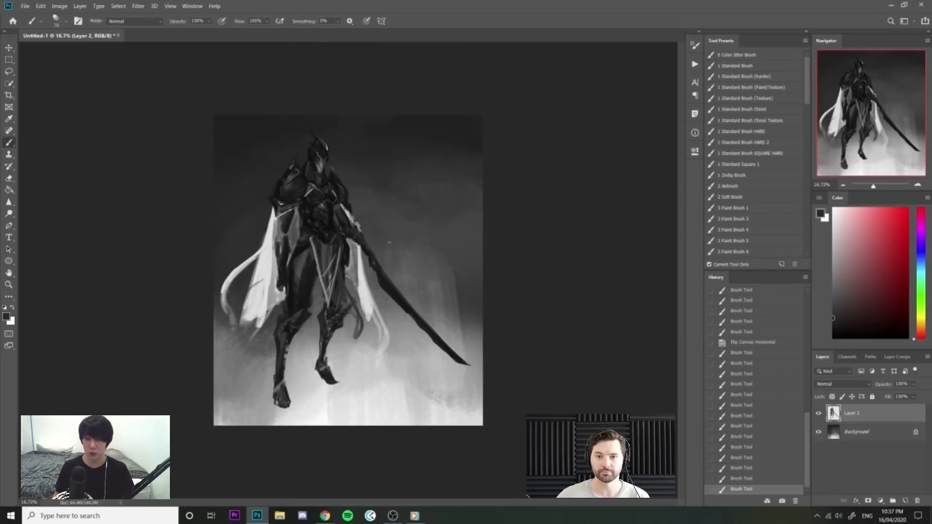
Flip the canvas back horizontally and touch up around the hanging arm with a smaller brush and sampled grey.
key("ctrl+shift+h")
key("ctrl+space")
left_click_drag(421, 282, 424, 261)
left_click(425, 235, "alt")
key("bracketleft")
key("bracketleft")
key("bracketleft")
key("ctrl+z")
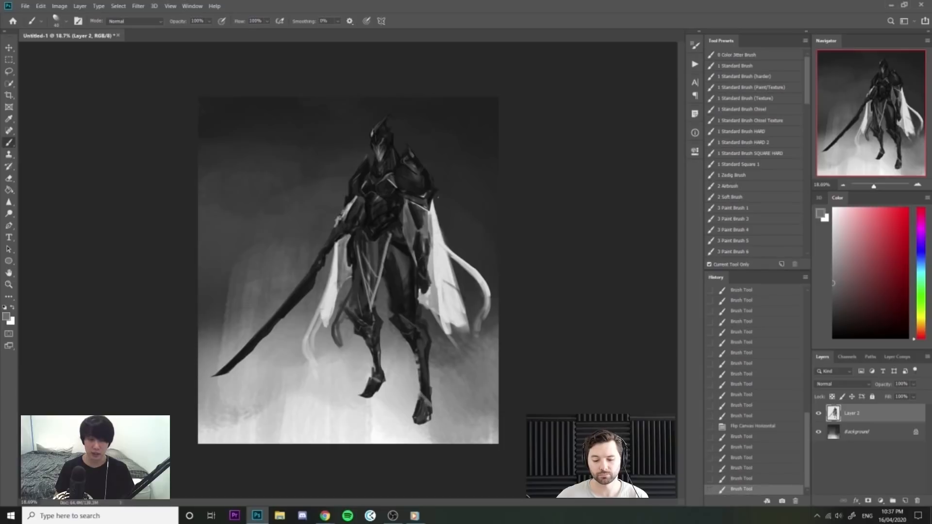
Blend the armour around the chest and large shoulder plate with sampled tones, using a larger and then a smaller brush.
key("ctrl+space")
left_click_drag(378, 162, 446, 163)
left_click(401, 238, "alt")
key("bracketright")
key("bracketright")
key("bracketright")
key("bracketright")
left_click_drag(414, 244, 431, 262)
left_click_drag(426, 263, 417, 263)
mouse_move(398, 242)
left_mouse_down()
mouse_move(418, 272)
mouse_move(429, 261)
left_mouse_up()
left_click(534, 191, "alt")
key("bracketleft")
key("bracketleft")
key("bracketleft")
mouse_move(417, 235)
left_mouse_down()
mouse_move(433, 249)
mouse_move(413, 251)
mouse_move(422, 260)
left_mouse_up()
left_click(409, 248, "alt")
Add a small accent stroke to the torso armour with a much smaller brush and a sampled tone.
left_click(391, 128, "alt")
key("bracketleft")
key("bracketleft")
key("bracketleft")
key("bracketleft")
left_click(357, 235, "alt")
left_click_drag(357, 229, 359, 246)
left_click_drag(408, 216, 349, 218)
mouse_move(461, 226)
left_mouse_down()
mouse_move(445, 223)
mouse_move(491, 225)
left_mouse_up()
key("b")
left_click(348, 129, "alt")
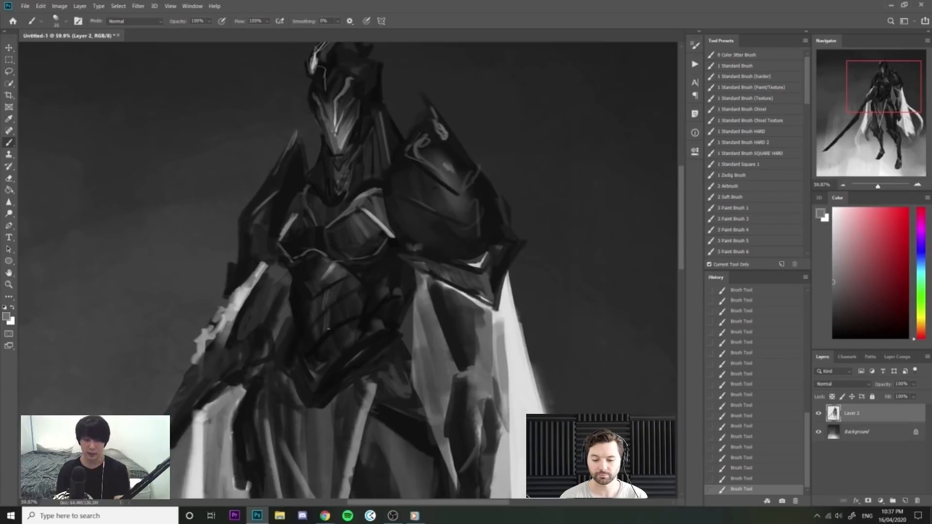
left_click_drag(326, 349, 266, 349)
Try broader sampled-tone strokes along the hanging arm side, undo them and replace them with a shorter stroke.
left_click_drag(266, 350, 337, 220)
left_click_drag(407, 283, 445, 281)
key("bracketleft")
left_click(505, 172, "alt")
left_click(527, 165, "alt")
key("bracketright")
key("bracketright")
key("bracketright")
key("bracketright")
left_click_drag(447, 245, 457, 302)
key("ctrl+z")
key("ctrl+z")
mouse_move(446, 243)
left_mouse_down()
mouse_move(454, 290)
mouse_move(454, 260)
mouse_move(427, 253)
left_mouse_up()
Strengthen the dark shapes along the hanging arm side with sampled near-black strokes.
left_click_drag(350, 220, 389, 220)
left_click(463, 252, "alt")
left_click_drag(465, 217, 471, 247)
left_click(454, 200, "alt")
left_click_drag(454, 196, 470, 241)
left_click_drag(474, 218, 485, 271)
Flip the canvas horizontally and lighten the Background layer slightly with a Hue/Saturation adjustment.
left_click_drag(602, 253, 558, 252)
key("ctrl+shift+h")
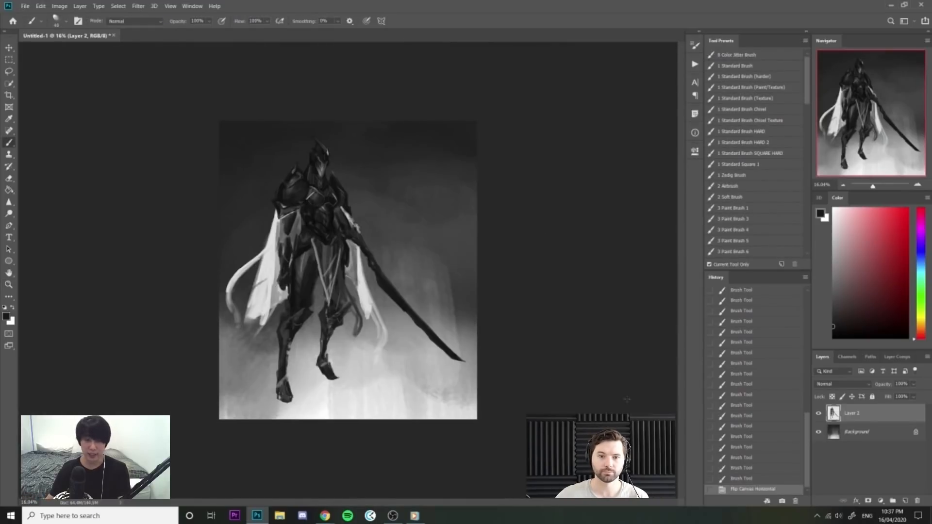
left_click(858, 437)
key("ctrl+u")
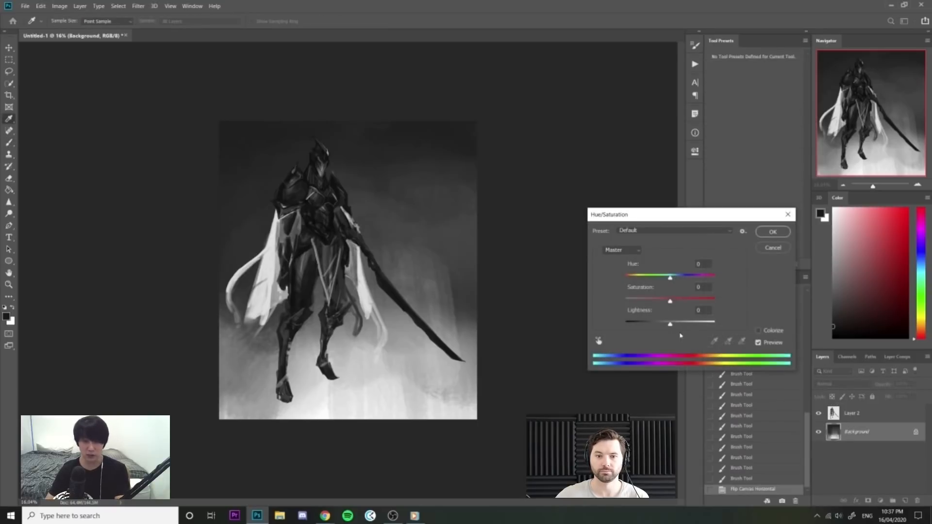
left_click_drag(670, 324, 675, 325)
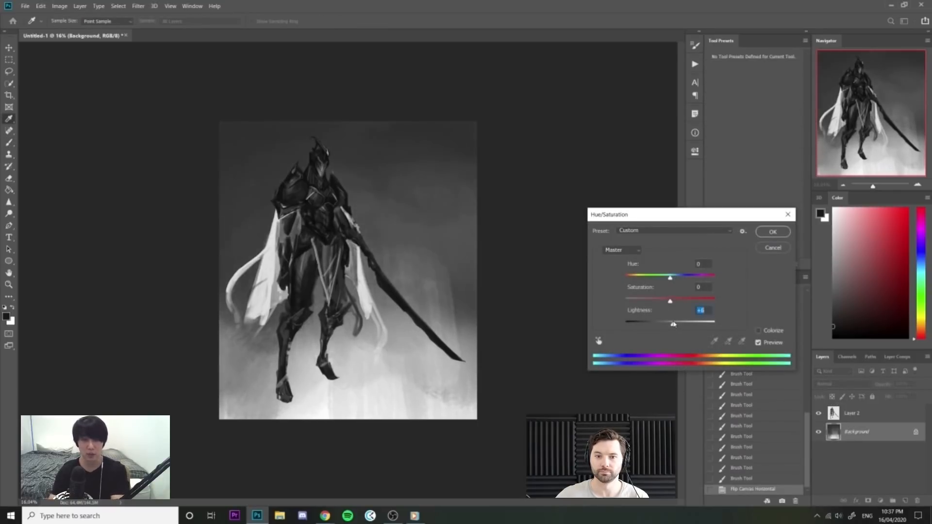
left_click(775, 234)
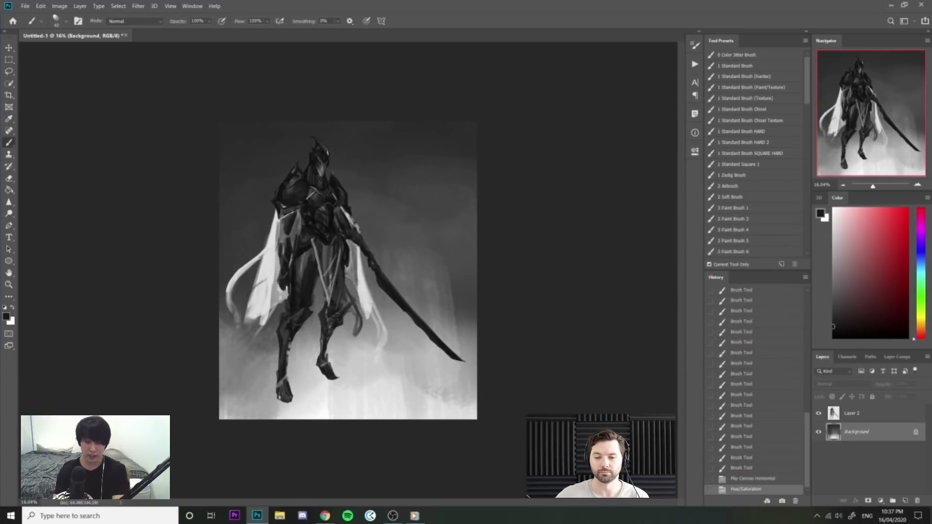
Add a new empty layer between the Background and the figure's layer.
key("alt+Tab")
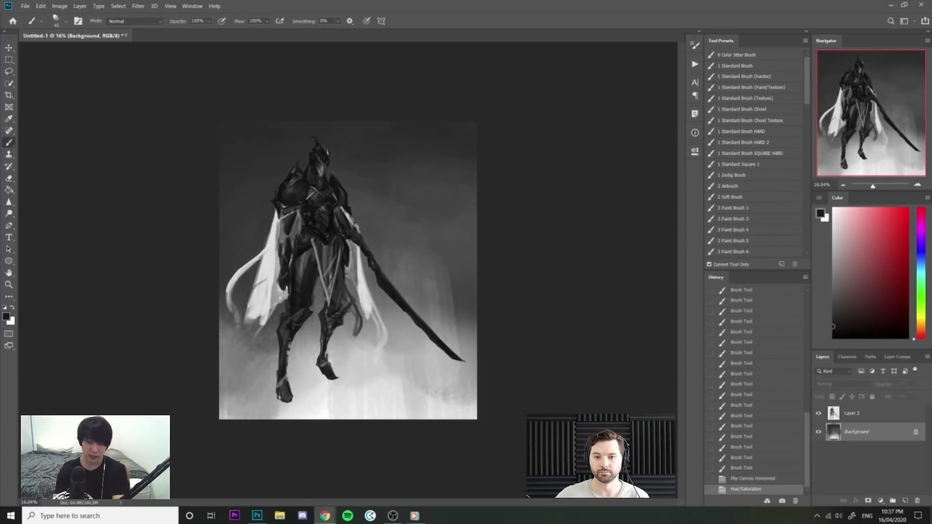
left_click(875, 418)
left_click(885, 434)
left_click(906, 501)
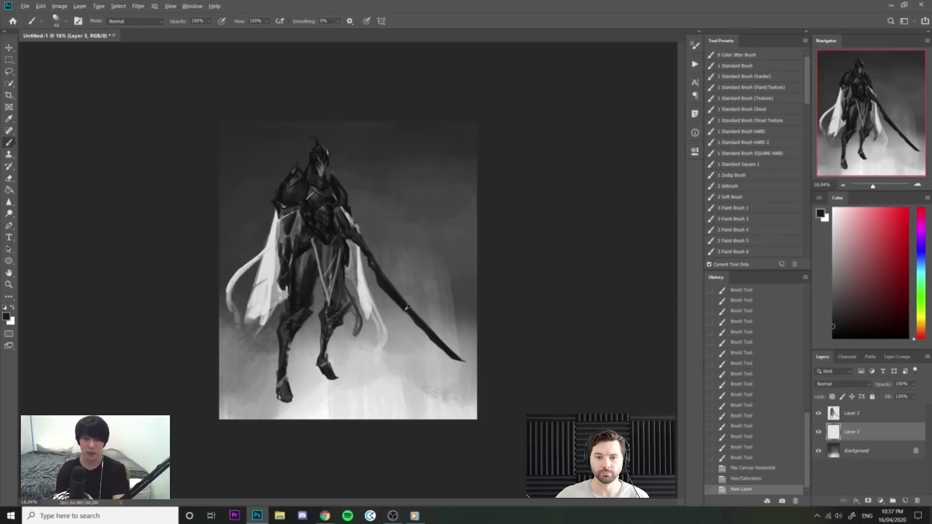
left_click_drag(276, 371, 265, 382)
left_click_drag(275, 372, 266, 381)
key("ctrl+z")
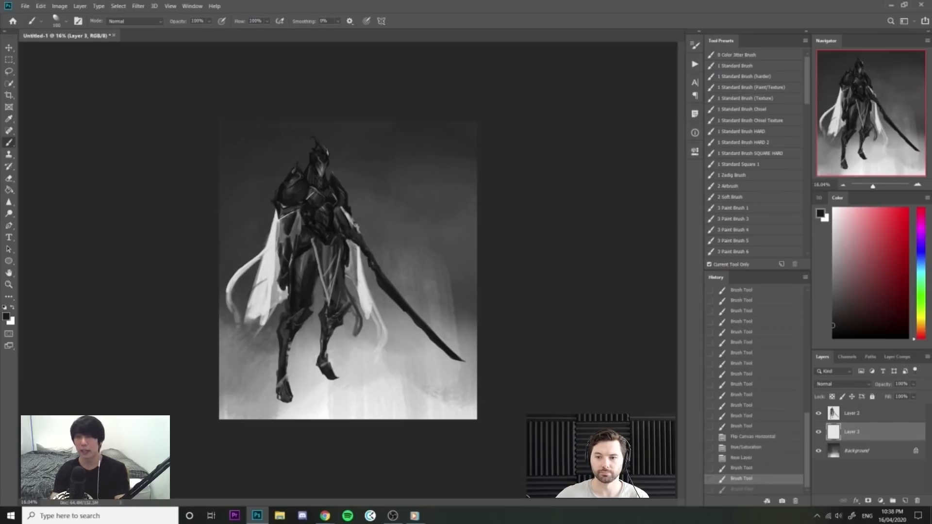
mouse_move(287, 374)
left_mouse_down()
mouse_move(294, 388)
mouse_move(292, 376)
left_mouse_up()
key("ctrl+z")
key("ctrl+z")
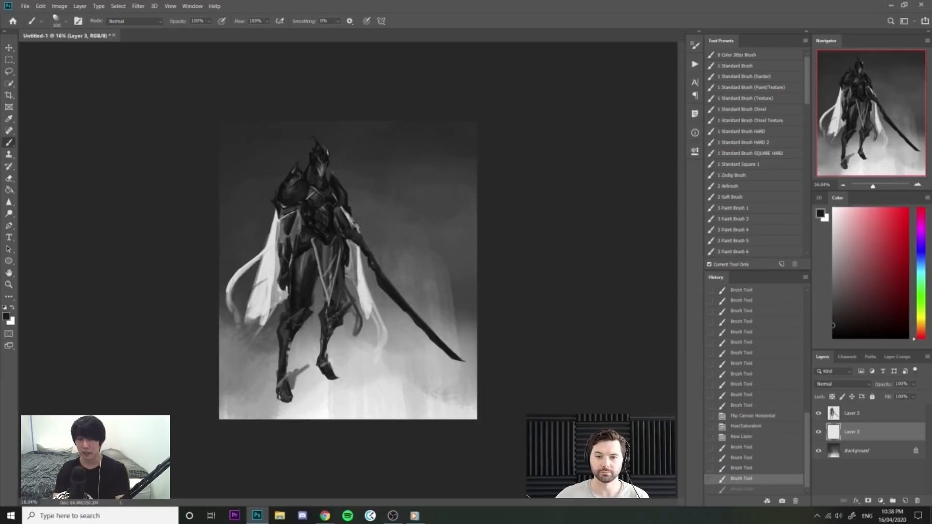
key("ctrl+z")
key("ctrl+z")
Paint dark ground shadows around and behind both feet on the new layer with an enlarged brush.
mouse_move(276, 377)
left_mouse_down()
mouse_move(315, 369)
mouse_move(292, 365)
mouse_move(345, 371)
mouse_move(278, 395)
mouse_move(270, 372)
mouse_move(329, 370)
left_mouse_up()
key("]")
key("]")
key("]")
key("]")
key("]")
mouse_move(289, 373)
left_mouse_down()
mouse_move(351, 373)
mouse_move(267, 355)
mouse_move(275, 381)
mouse_move(334, 363)
mouse_move(327, 362)
left_mouse_up()
key("e")
key("b")
key("]")
key("]")
left_click_drag(252, 354, 379, 355)
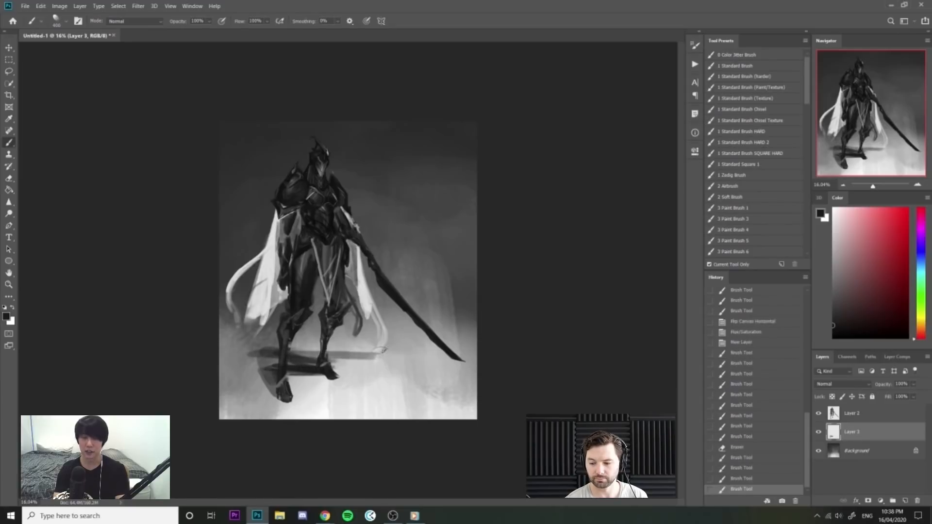
Soften the far edge of the ground shadow behind the feet with the Soft Eraser preset.
key("e")
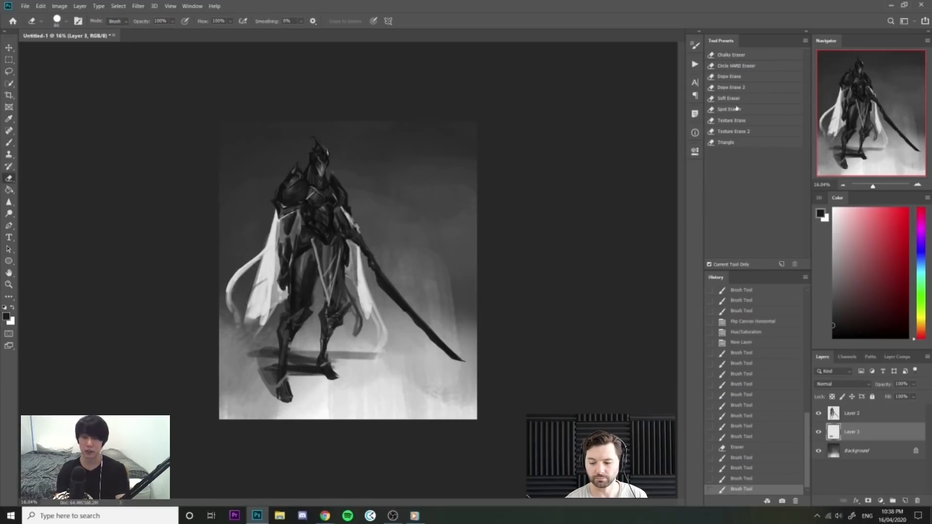
left_click(736, 101)
left_click_drag(253, 340, 376, 343)
Flip the canvas, paint a faint ground shadow beneath the blade's tip, soften it with the eraser, and flip back.
key("ctrl+shift+h")
key("b")
left_click_drag(244, 360, 301, 349)
key("ctrl+z")
left_click_drag(236, 364, 308, 362)
key("ctrl+z")
mouse_move(243, 365)
left_mouse_down()
mouse_move(295, 362)
mouse_move(247, 360)
left_mouse_up()
key("ctrl+z")
key("e")
scroll(430, 277, "down", 2)
key("ctrl+shift+h")
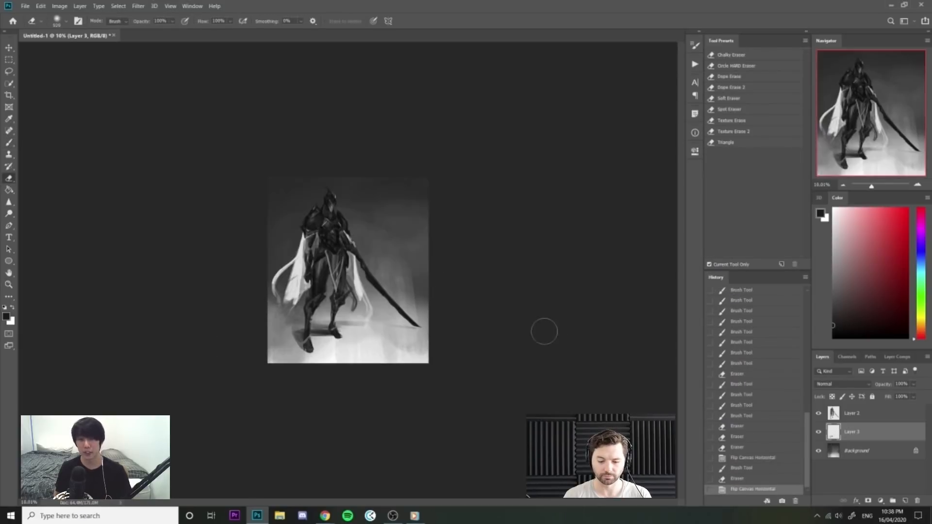
Sample a dark tone from the figure and make Layer 2 the active layer again.
key("ctrl+space")
left_click_drag(277, 155, 318, 155)
key("ctrl+space")
left_click_drag(308, 111, 313, 119)
key("ctrl+space")
key("b")
key("ctrl+space")
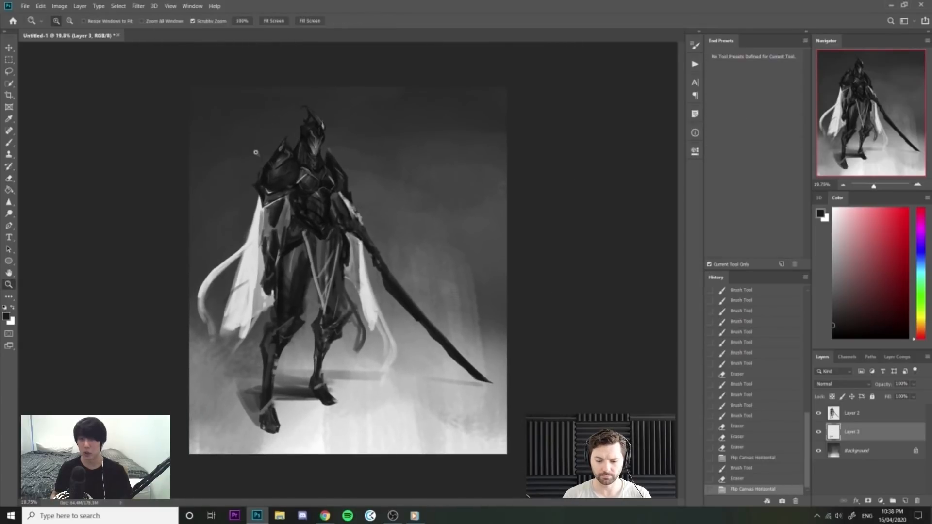
left_click_drag(252, 147, 281, 148)
left_click(226, 232, "alt")
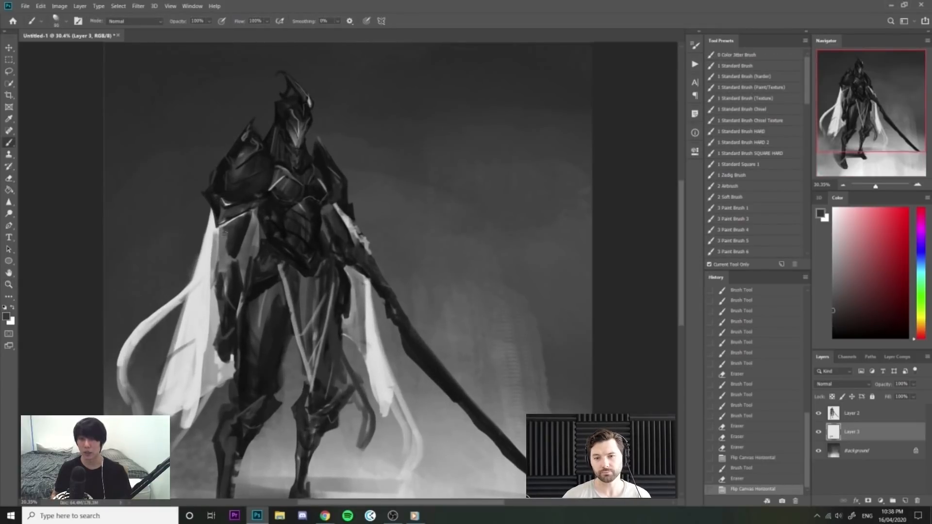
left_click(887, 408)
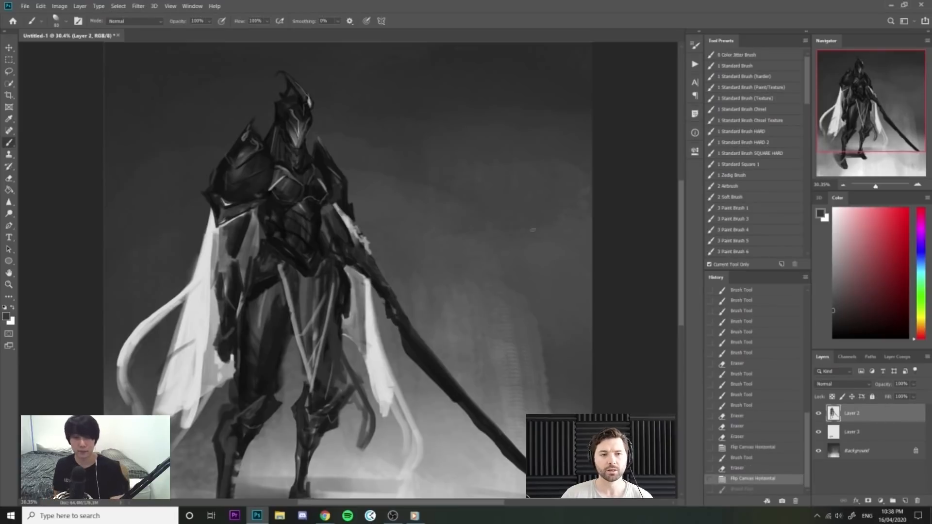
Reduce the brush to a fine size and sample a light grey from the chest armour.
key("ctrl+space")
left_click_drag(228, 131, 272, 132)
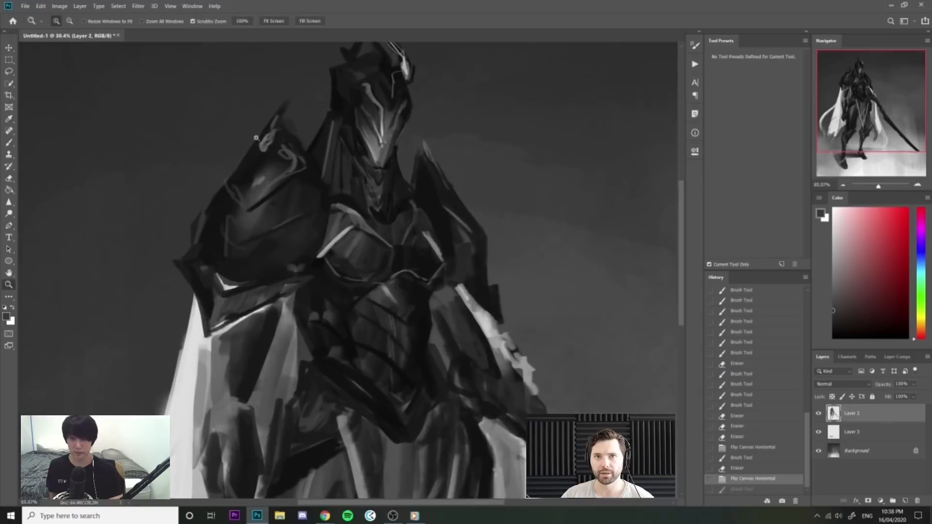
key("ctrl+space")
left_click_drag(471, 214, 455, 217)
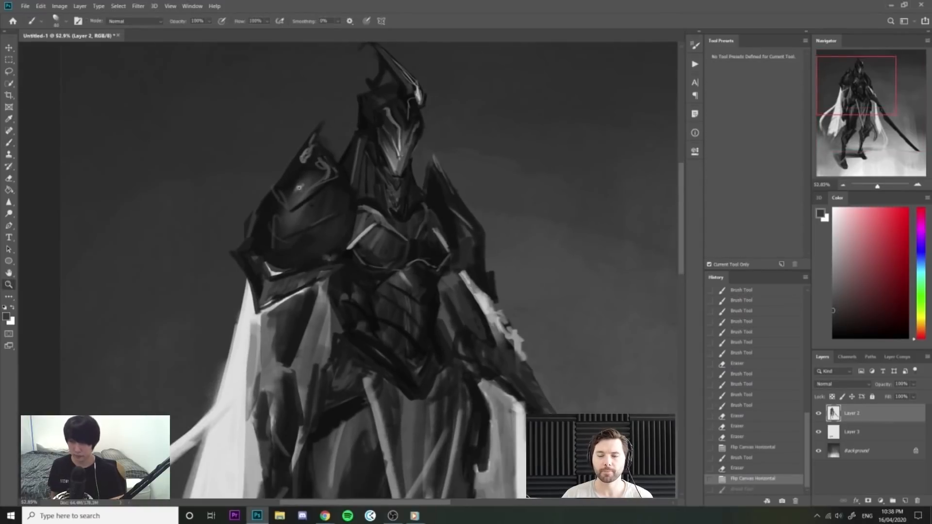
key("ctrl+space")
left_click_drag(289, 191, 329, 186)
key("bracketleft")
key("bracketleft")
key("bracketleft")
key("bracketleft")
key("bracketleft")
left_click(438, 293, "alt")
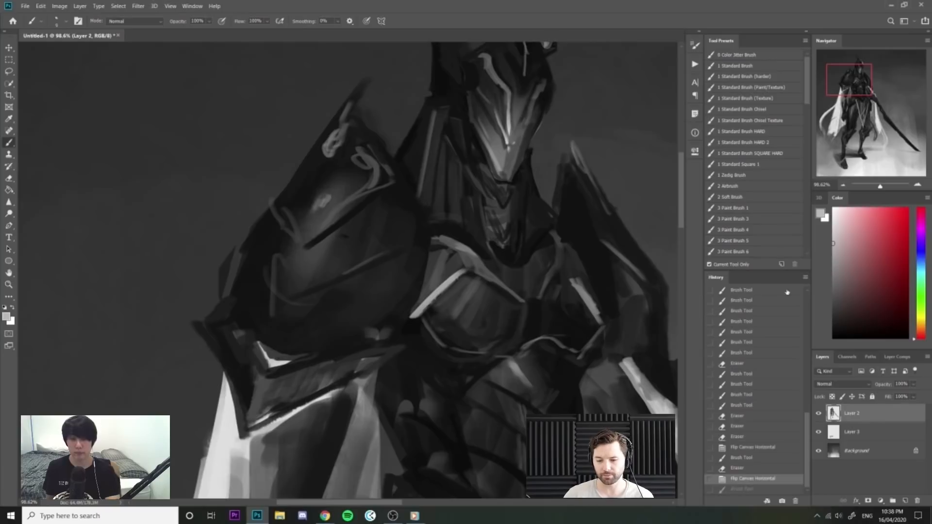
key("alt+Tab")
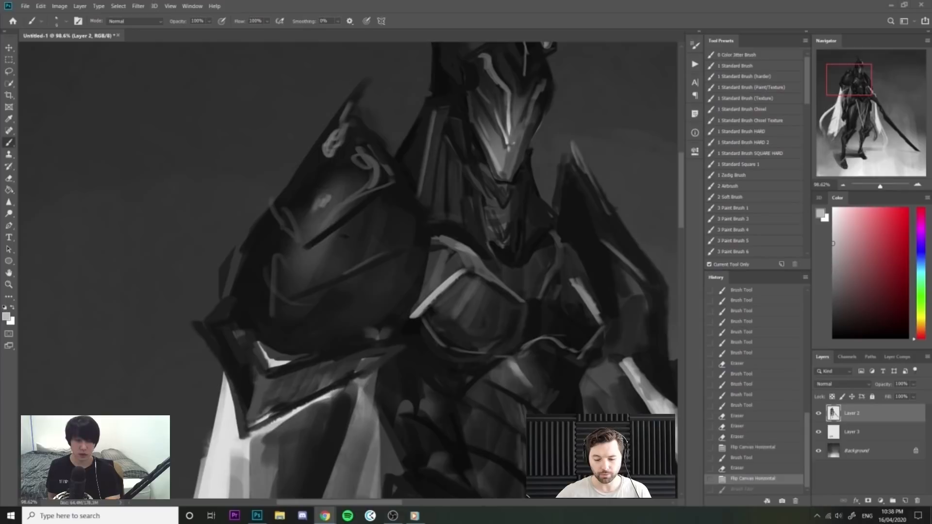
left_click(655, 22)
left_click_drag(583, 184, 500, 187)
left_click_drag(643, 281, 604, 272)
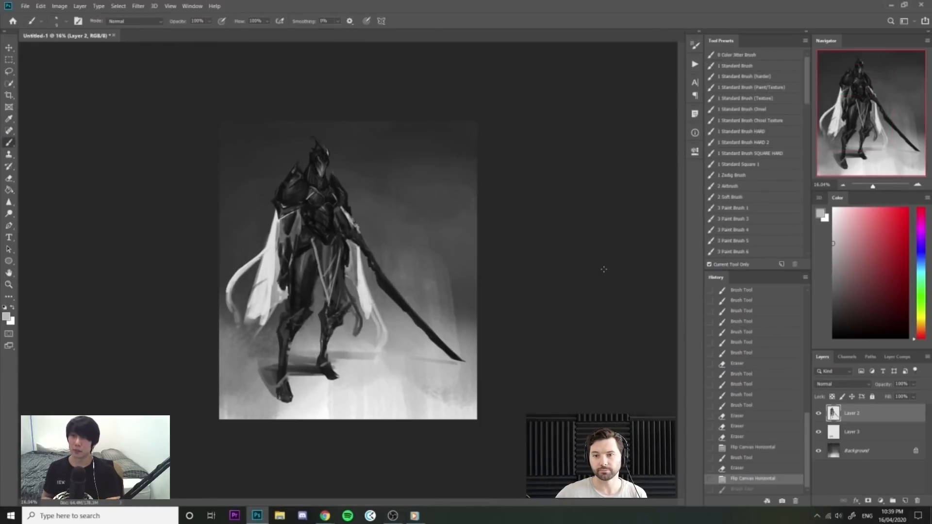
left_click_drag(432, 233, 446, 231)
left_click_drag(399, 160, 418, 152)
Choose a near-white tone and try fine highlight strokes down one edge of the pointed chin guard, undoing unwanted attempts.
left_click_drag(318, 127, 359, 124)
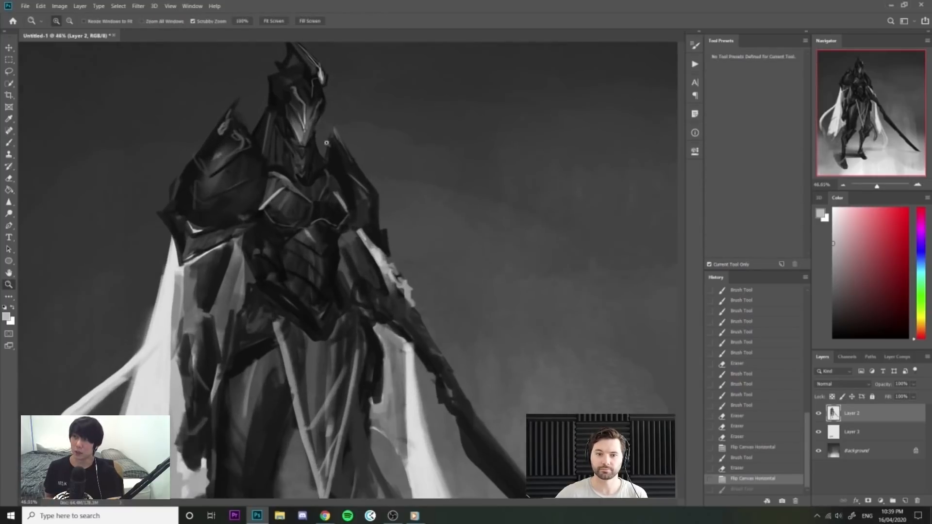
key("l")
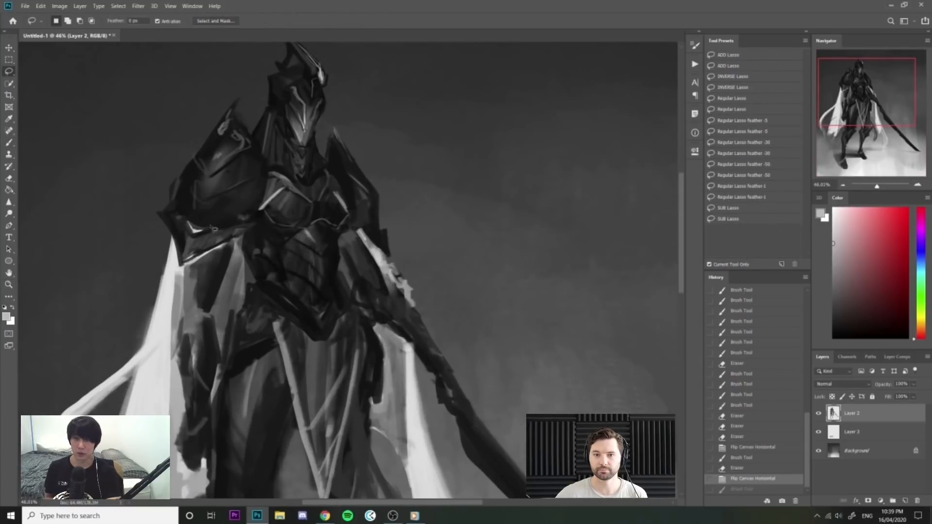
mouse_move(304, 211)
left_mouse_down()
mouse_move(279, 182)
mouse_move(293, 157)
mouse_move(306, 160)
mouse_move(277, 165)
mouse_move(313, 168)
left_mouse_up()
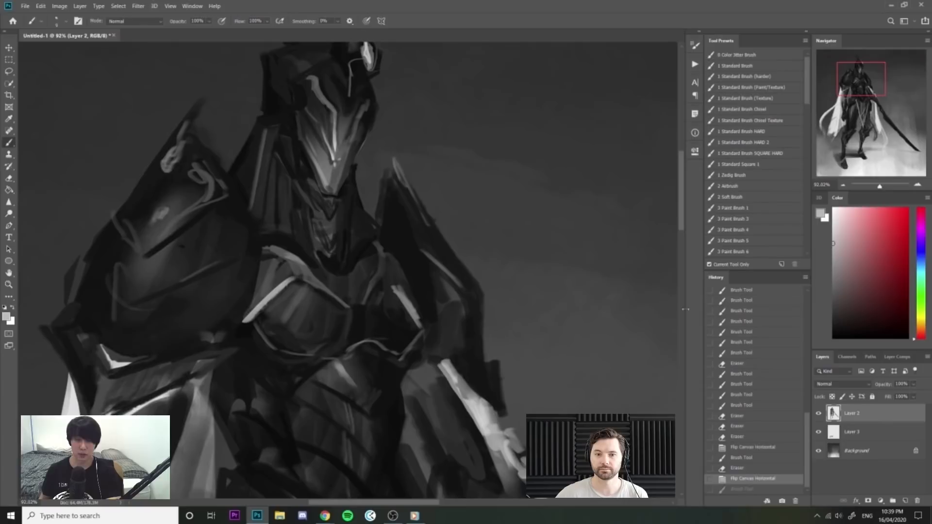
left_click(833, 221)
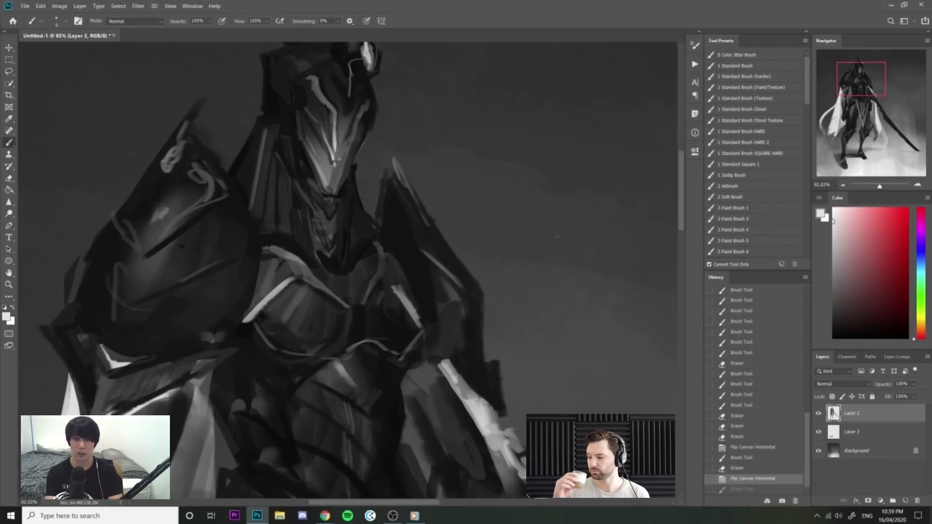
left_click_drag(306, 195, 318, 256)
key("ctrl+z")
left_click_drag(312, 216, 318, 258)
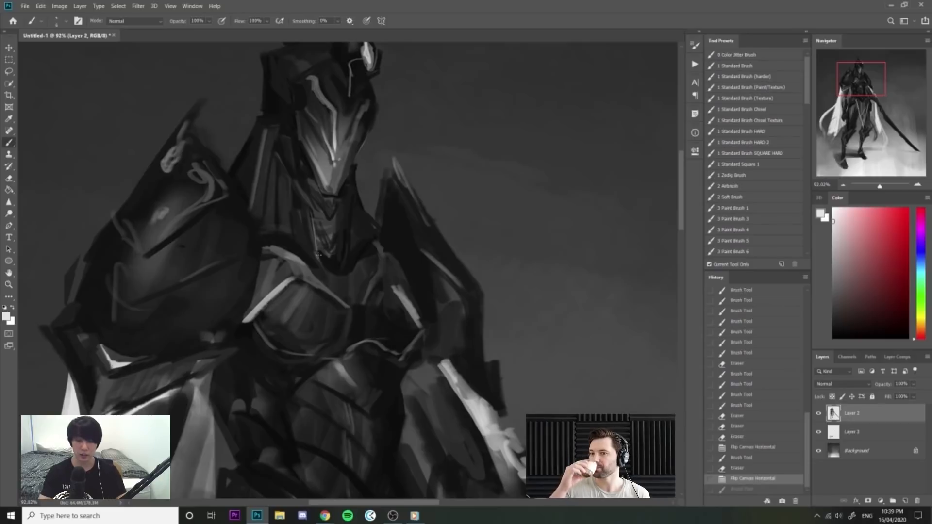
key("ctrl+z")
left_click_drag(310, 208, 320, 262)
key("ctrl+z")
left_click_drag(310, 212, 321, 262)
key("ctrl+z")
Paint a fine near-white highlight down the other edge of the chin guard and flip the canvas horizontally.
left_click_drag(344, 216, 343, 262)
left_click_drag(344, 218, 343, 260)
left_click_drag(344, 218, 343, 261)
left_click_drag(345, 218, 343, 261)
left_click_drag(365, 188, 306, 188)
key("ctrl+shift+h")
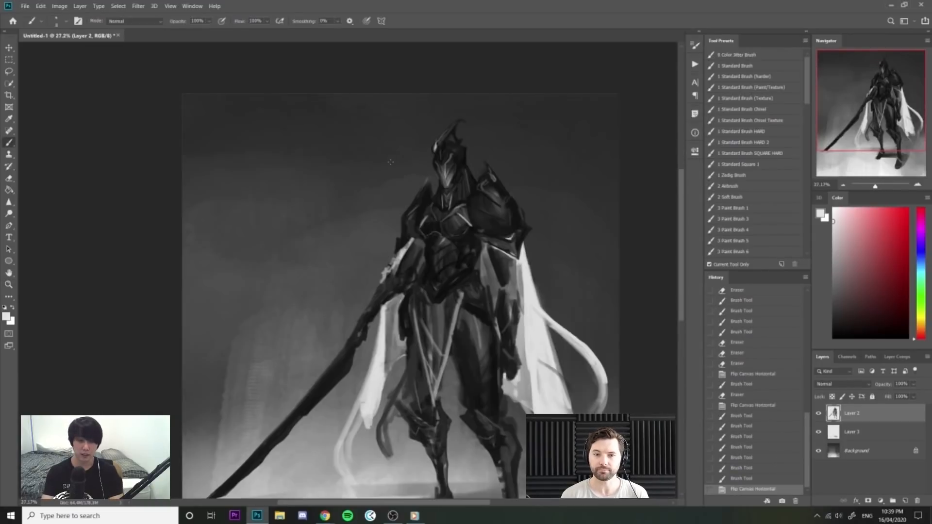
left_click_drag(383, 143, 373, 143)
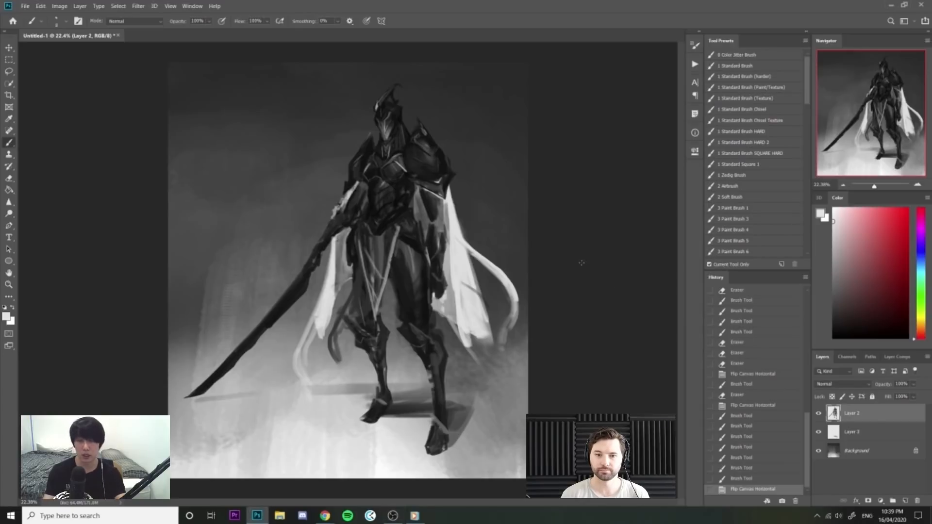
Sample tones from the figure and paint over the armour around the hanging arm beside the cape.
left_click_drag(610, 286, 632, 286)
left_click(412, 249, "alt")
left_click(404, 241, "alt")
left_click_drag(392, 237, 453, 265)
left_click(417, 255, "alt")
Refine the forms between the hanging arm and the cape with a larger brush, resampling nearby tones.
key("bracketright")
key("bracketright")
key("bracketright")
key("z")
mouse_move(458, 258)
left_mouse_down()
mouse_move(431, 245)
mouse_move(469, 247)
mouse_move(469, 273)
mouse_move(441, 302)
mouse_move(453, 307)
left_mouse_up()
key("b")
key("z")
key("b")
left_click(456, 281, "alt")
mouse_move(452, 343)
left_mouse_down()
mouse_move(450, 355)
mouse_move(456, 324)
left_mouse_up()
left_click(447, 335, "alt")
mouse_move(470, 259)
left_mouse_down()
mouse_move(423, 258)
mouse_move(460, 251)
mouse_move(477, 266)
left_mouse_up()
left_click(479, 246, "alt")
left_click(473, 249, "alt")
left_click(474, 261, "alt")
left_click_drag(510, 238, 466, 238)
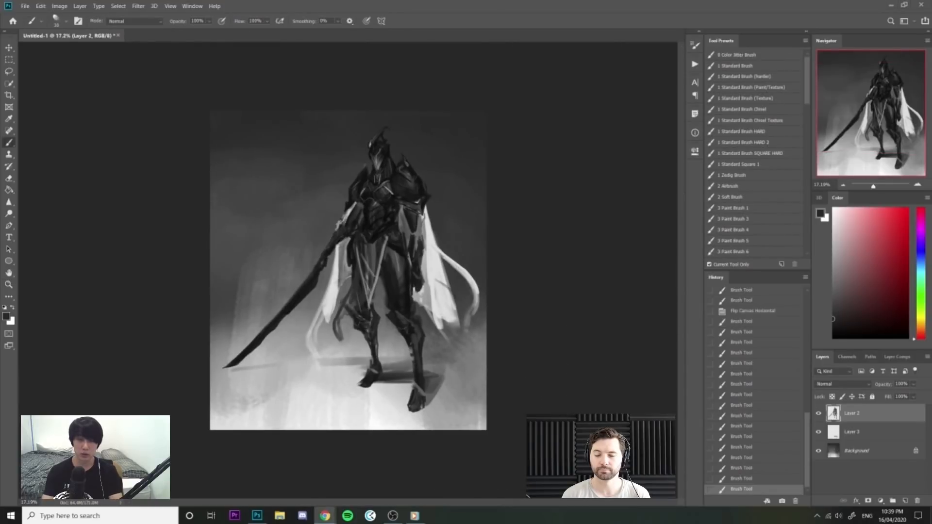
Sample the cape's pale tone and extend the larger cape panel down behind the leg with long vertical strokes.
left_click(554, 270)
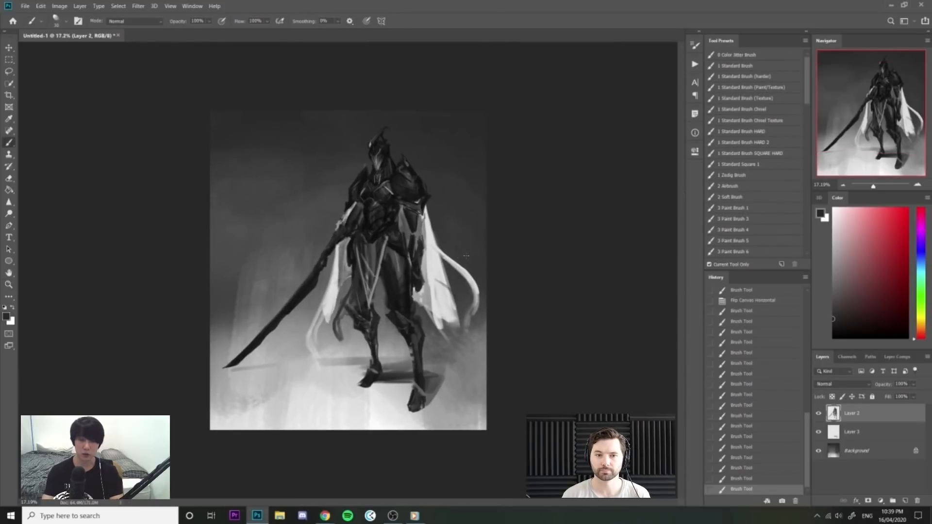
left_click_drag(441, 214, 457, 214)
left_click(474, 305, "alt")
key("]")
left_click_drag(454, 286, 455, 348)
left_click_drag(451, 286, 454, 373)
key("]")
key("]")
left_click_drag(457, 320, 458, 378)
left_click_drag(459, 336, 460, 389)
left_click_drag(466, 334, 469, 396)
mouse_move(461, 340)
left_mouse_down()
mouse_move(461, 398)
mouse_move(454, 364)
left_mouse_up()
left_click_drag(459, 374, 459, 405)
left_click_drag(473, 334, 472, 383)
left_click_drag(477, 334, 477, 359)
Enlarge the brush and fill out the lengthened cape panel's outer side and lower tip, undoing one unwanted stroke.
key("bracketright")
key("bracketright")
mouse_move(480, 306)
left_mouse_down()
mouse_move(493, 352)
mouse_move(472, 383)
left_mouse_up()
mouse_move(476, 338)
left_mouse_down()
mouse_move(481, 370)
mouse_move(463, 397)
left_mouse_up()
left_click_drag(452, 338, 461, 420)
key("ctrl+z")
left_click_drag(467, 369, 467, 401)
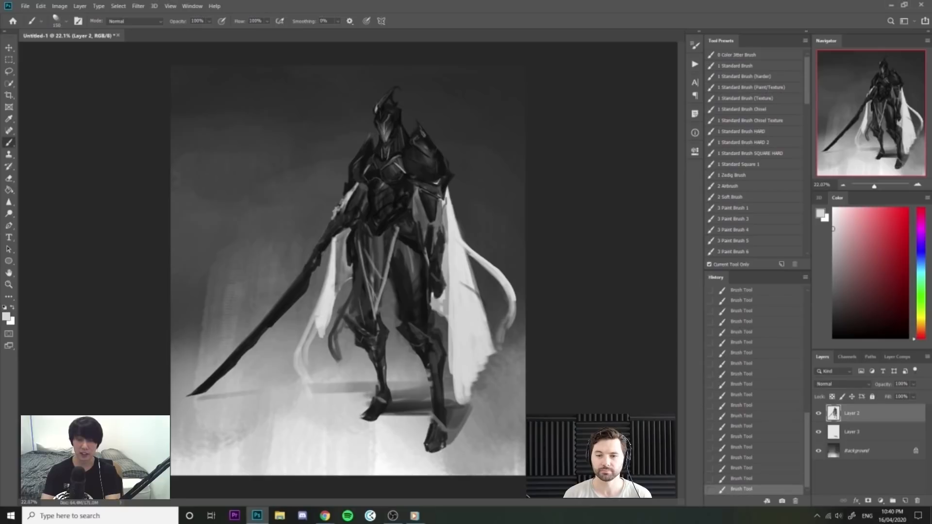
Flip the canvas horizontally and fill out the lower end of the smaller cape panel near the blade with pale strokes.
key("ctrl+shift+h")
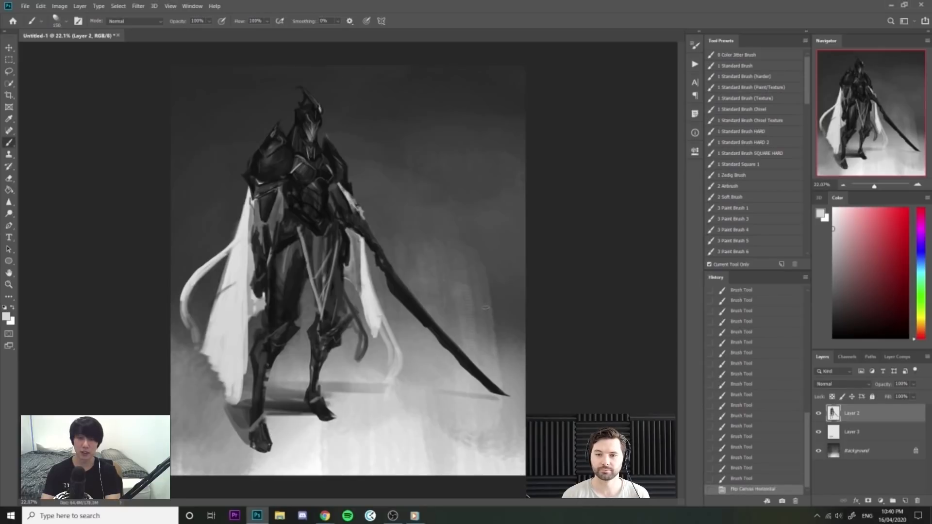
left_click_drag(368, 321, 386, 353)
mouse_move(382, 325)
left_mouse_down()
mouse_move(387, 359)
mouse_move(391, 343)
left_mouse_up()
mouse_move(383, 322)
left_mouse_down()
mouse_move(393, 345)
mouse_move(388, 296)
left_mouse_up()
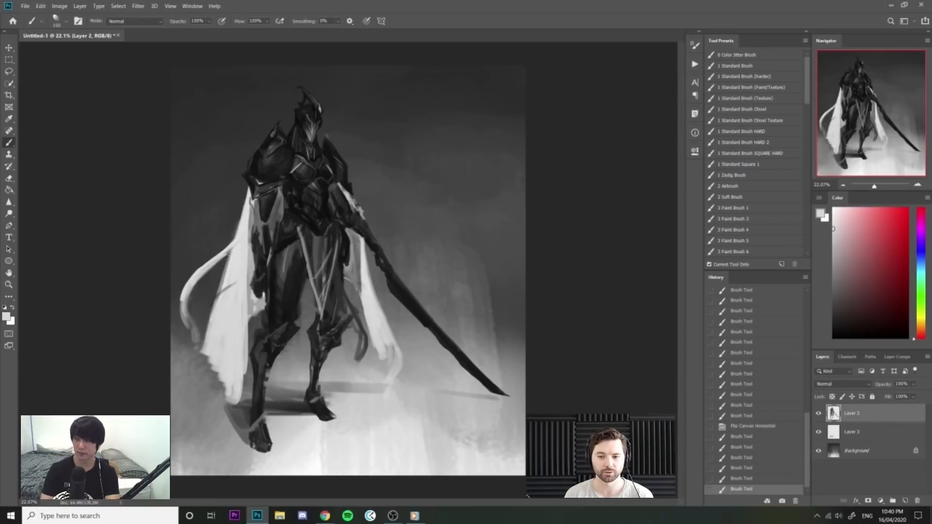
key("alt+Tab")
left_click(658, 329)
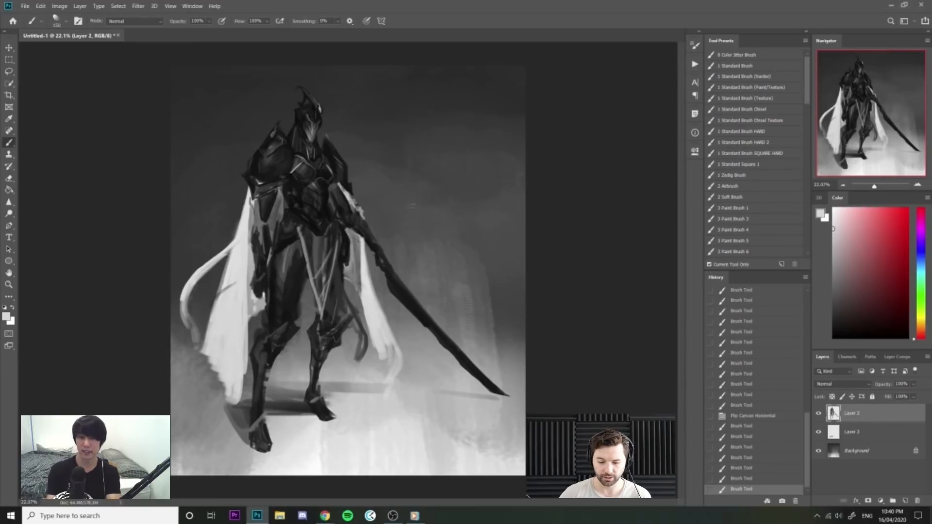
Sample a light grey, shrink the brush to a fine size, and add a small highlight at the top of the helmet's faceplate.
left_click_drag(293, 84, 337, 132)
key("bracketleft")
key("bracketleft")
key("bracketleft")
key("bracketleft")
left_click(402, 177, "alt")
key("bracketleft")
key("bracketleft")
key("bracketleft")
key("bracketleft")
key("bracketleft")
key("bracketleft")
mouse_move(349, 202)
left_mouse_down()
mouse_move(358, 220)
mouse_move(352, 207)
left_mouse_up()
key("bracketleft")
key("bracketleft")
key("bracketleft")
key("bracketleft")
left_click_drag(350, 201, 353, 207)
left_click_drag(351, 202, 353, 205)
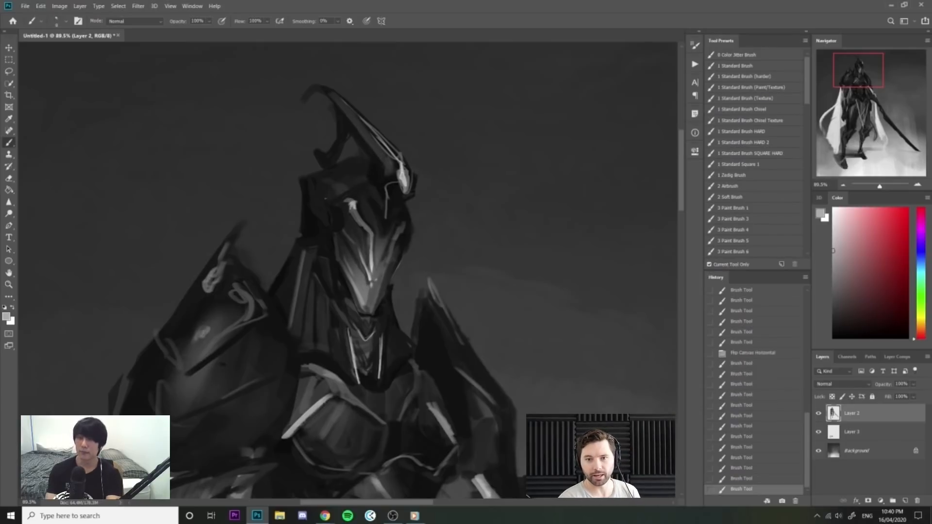
Add fine light grey highlights along the spike and outer edge of the large shoulder armour.
left_click_drag(214, 270, 213, 282)
left_click_drag(166, 340, 176, 359)
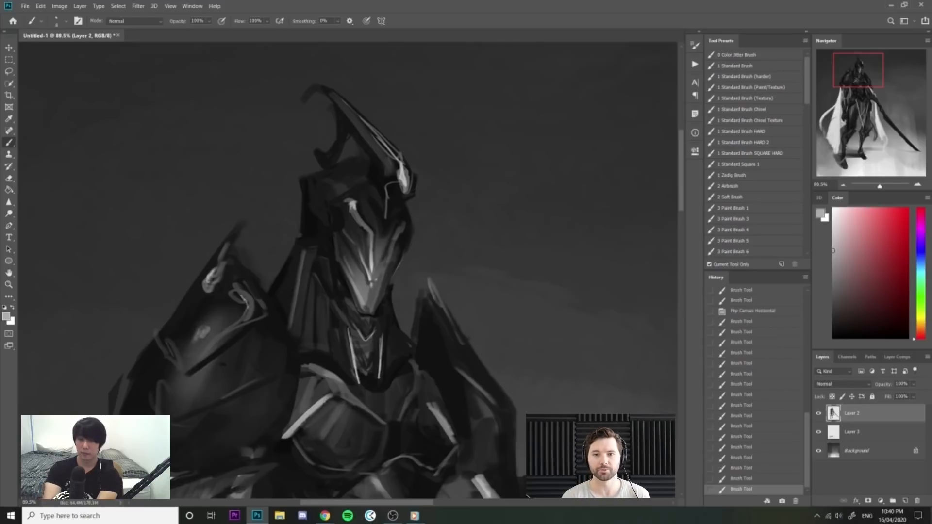
Check the armoured knight at full view with the Background layer briefly hidden.
key("z")
left_click_drag(246, 311, 222, 256)
key("b")
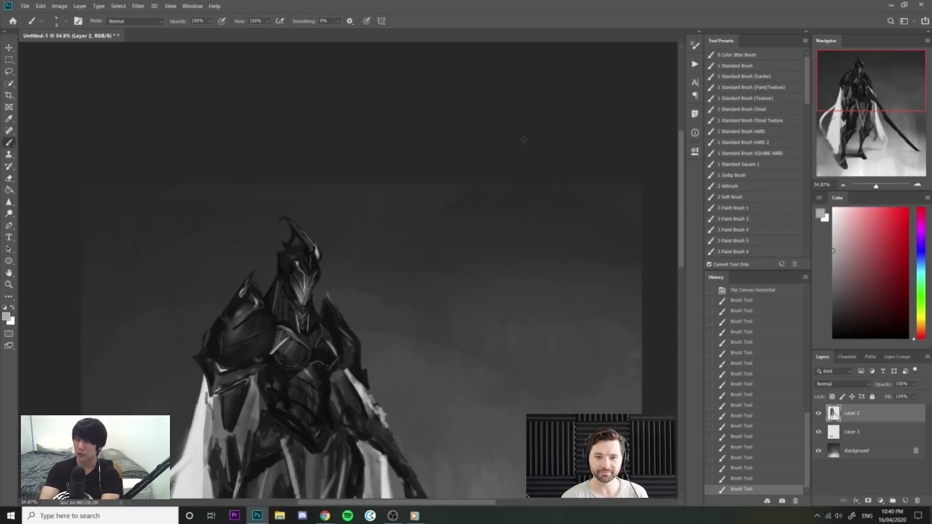
key("z")
left_click_drag(539, 139, 505, 141)
left_click(818, 452)
left_click(820, 451)
Paint small dark touch-ups on the knight's far shoulder armour and upper chest, using tones sampled from the armour.
mouse_move(312, 116)
left_mouse_down()
mouse_move(368, 186)
mouse_move(369, 217)
left_mouse_up()
key("b")
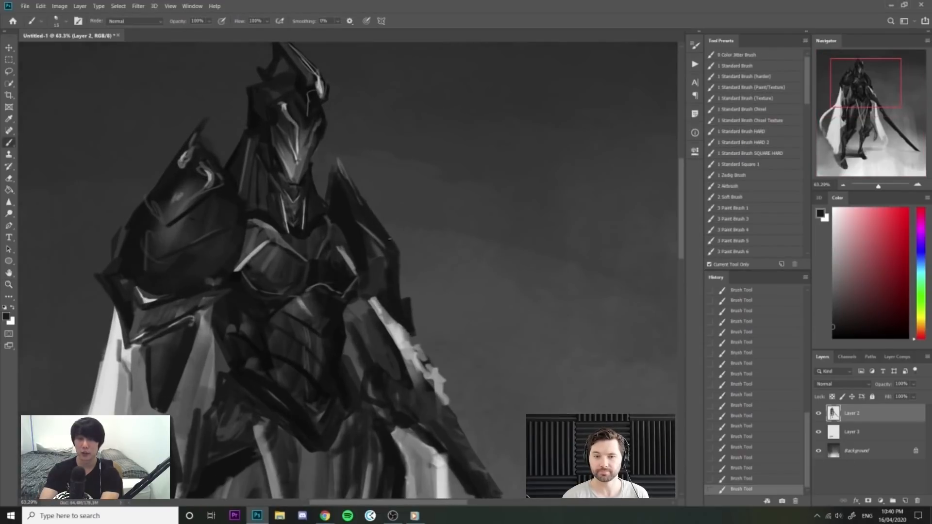
left_click_drag(399, 280, 401, 298)
left_click(382, 254, "alt")
key("bracketright")
mouse_move(373, 246)
left_mouse_down()
mouse_move(371, 257)
mouse_move(388, 262)
mouse_move(356, 253)
left_mouse_up()
left_click_drag(318, 228, 343, 229)
left_click(306, 240, "alt")
left_click(270, 238, "alt")
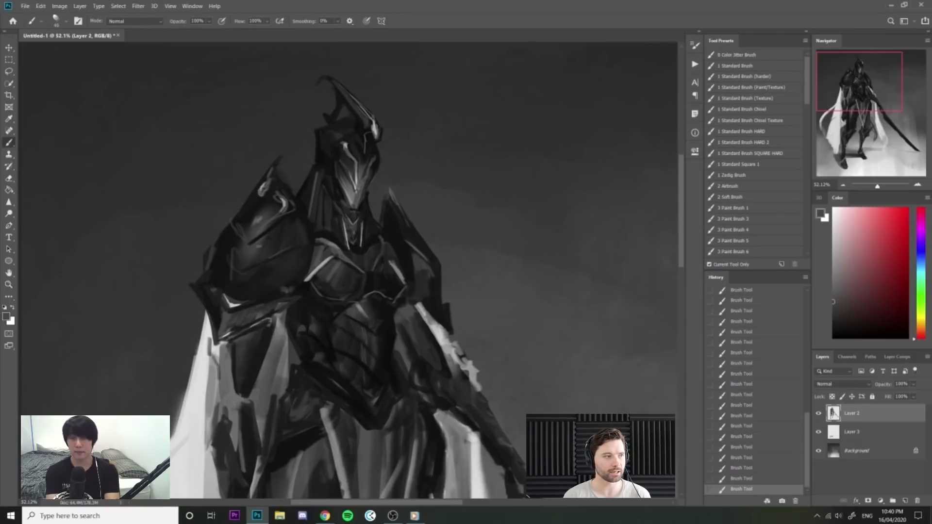
Try blending sampled black and dark grey strokes across the knight's large shoulder pauldron.
left_click(304, 224, "alt")
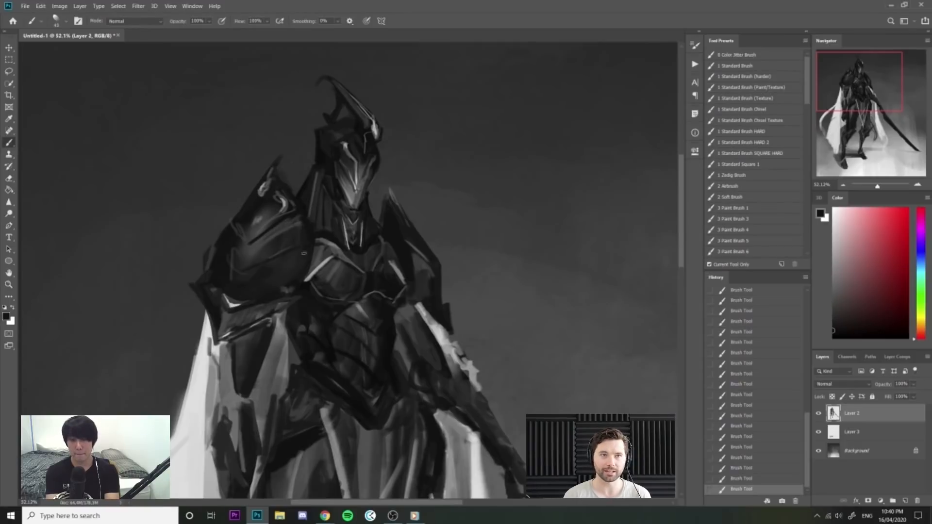
left_click(266, 240, "alt")
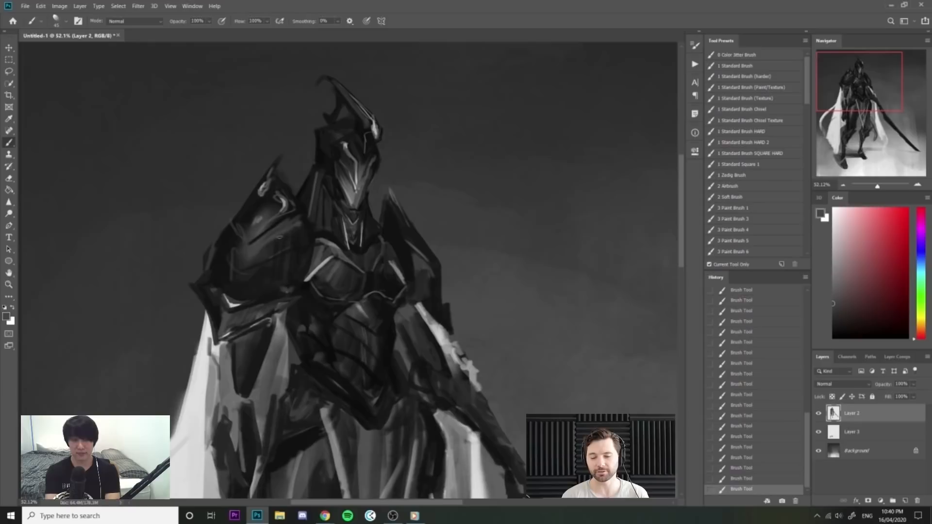
left_click(304, 210, "alt")
left_click(296, 220, "alt")
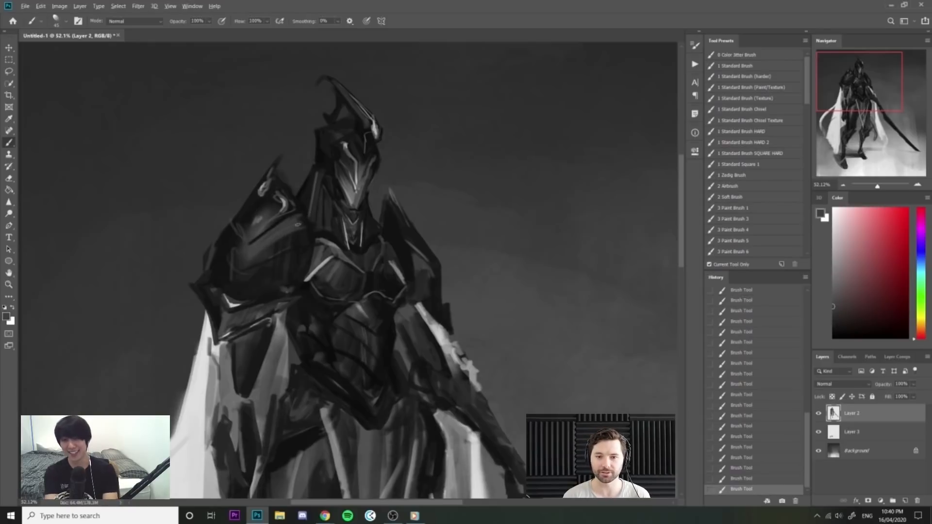
Undo the last five brush strokes on the pauldron.
scroll(311, 217, "down", 3)
key("ctrl+z")
key("ctrl+z")
key("ctrl+z")
key("ctrl+z")
key("ctrl+z")
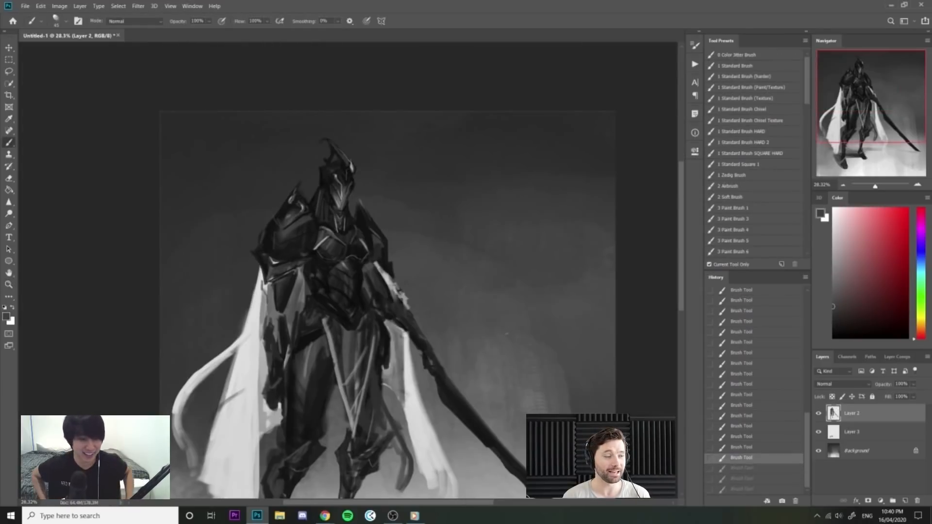
Paint over the inner edge of the large pauldron with a sampled near-black tone.
left_click_drag(278, 198, 324, 238)
left_click(381, 247, "alt")
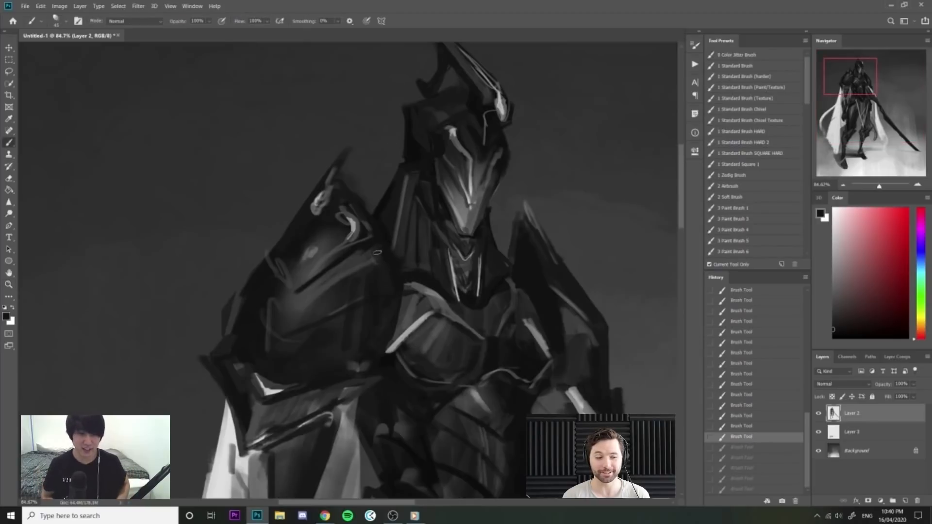
mouse_move(348, 260)
left_mouse_down()
mouse_move(344, 271)
mouse_move(371, 245)
left_mouse_up()
Refine the pauldron's plates with dark tones sampled from the surrounding armour, finishing with a smaller brush.
left_click_drag(233, 138, 257, 141)
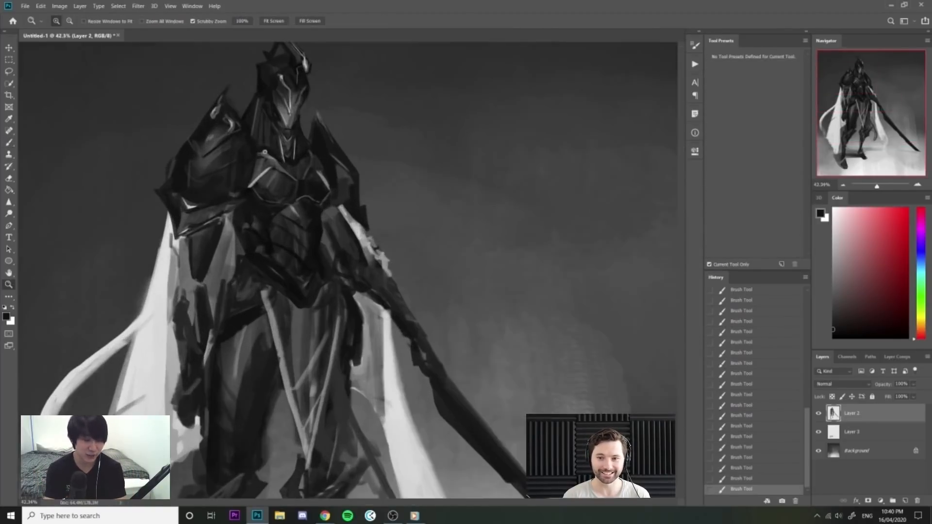
left_click(204, 146, "alt")
mouse_move(184, 149)
left_mouse_down()
mouse_move(197, 168)
mouse_move(196, 160)
mouse_move(224, 157)
mouse_move(239, 174)
mouse_move(224, 174)
left_mouse_up()
left_click(225, 166, "alt")
left_click(236, 152, "alt")
key("bracketleft")
key("bracketleft")
key("bracketleft")
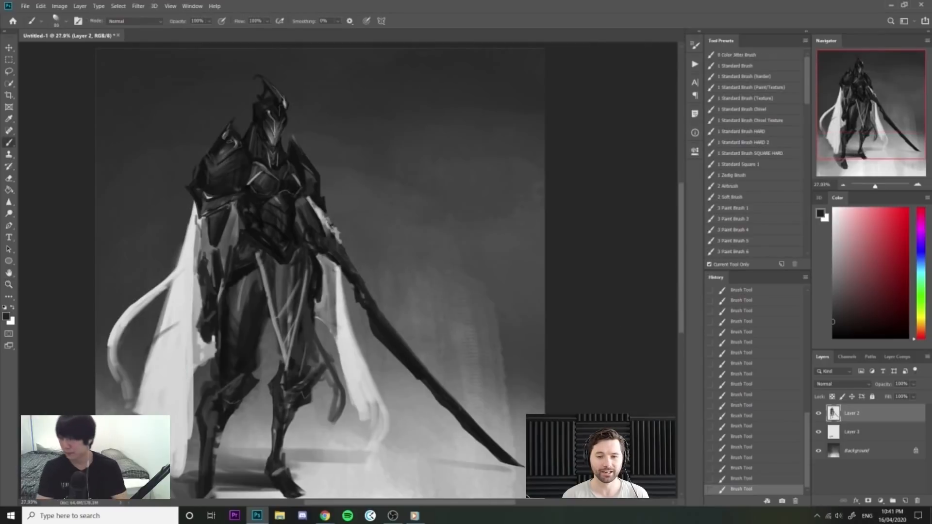
Try placing a duplicate of Layer 2 directly beneath the original.
left_click_drag(444, 208, 416, 209)
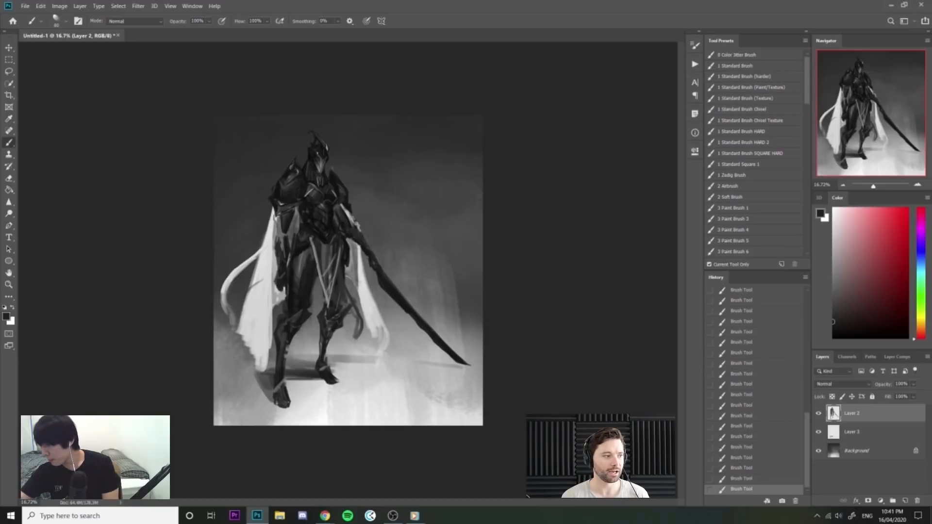
left_click_drag(426, 218, 449, 216)
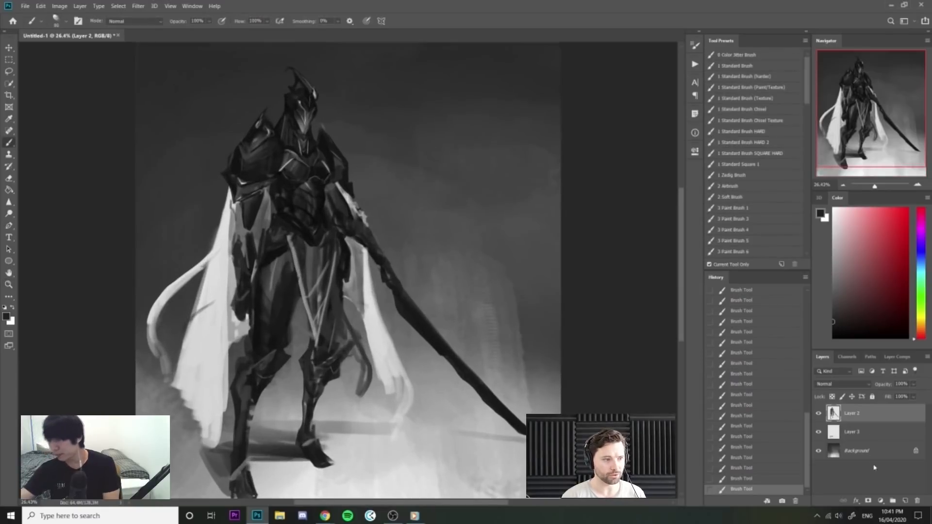
left_click_drag(879, 418, 881, 425)
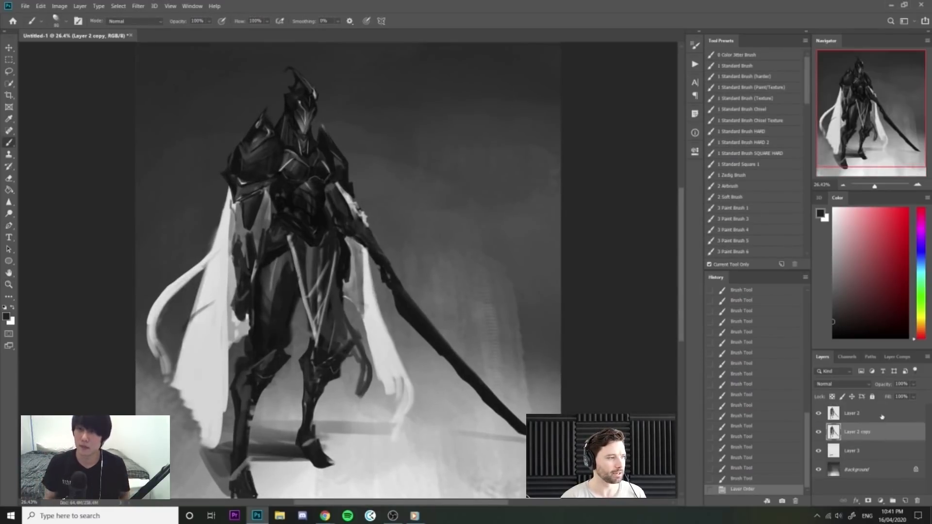
key("ctrl+z")
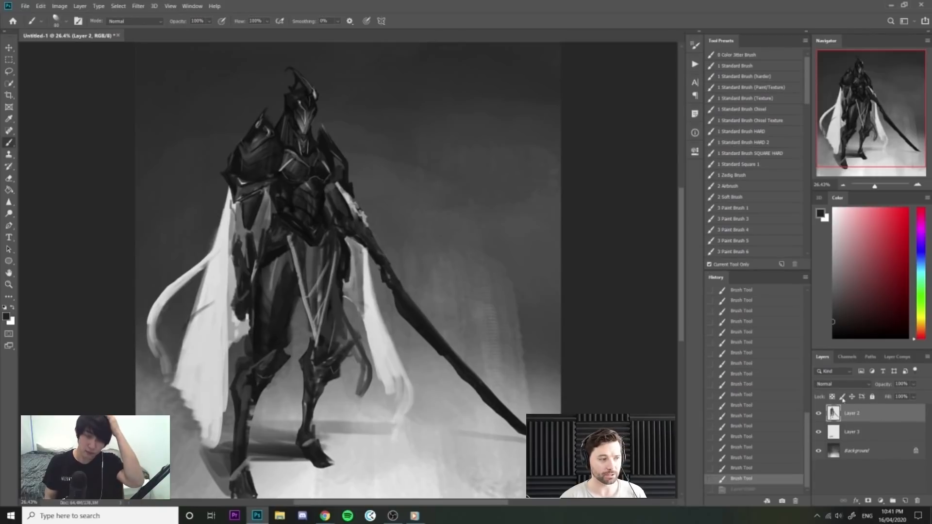
Add a new layer beneath Layer 2 and brush sampled background grey behind the knight's torso and legs with an enlarged brush.
left_click(905, 501, "ctrl")
left_click(387, 220, "alt")
key("bracketright")
key("bracketright")
key("bracketright")
key("bracketright")
key("bracketright")
key("bracketright")
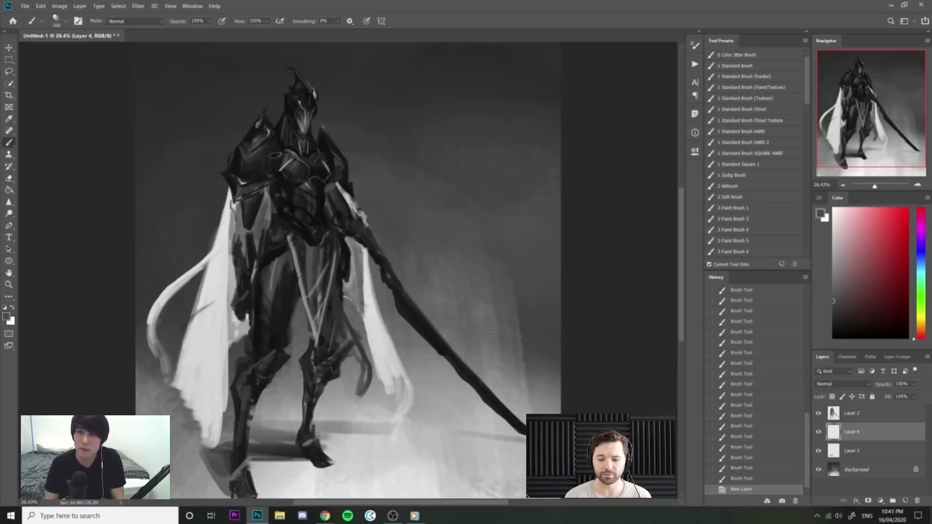
mouse_move(326, 192)
left_mouse_down()
mouse_move(312, 262)
mouse_move(338, 344)
left_mouse_up()
mouse_move(277, 311)
left_mouse_down()
mouse_move(315, 171)
mouse_move(343, 212)
left_mouse_up()
Merge the new grey underpainting layer with Layer 2.
left_click(853, 413, "shift")
right_click(853, 415)
left_click(844, 303)
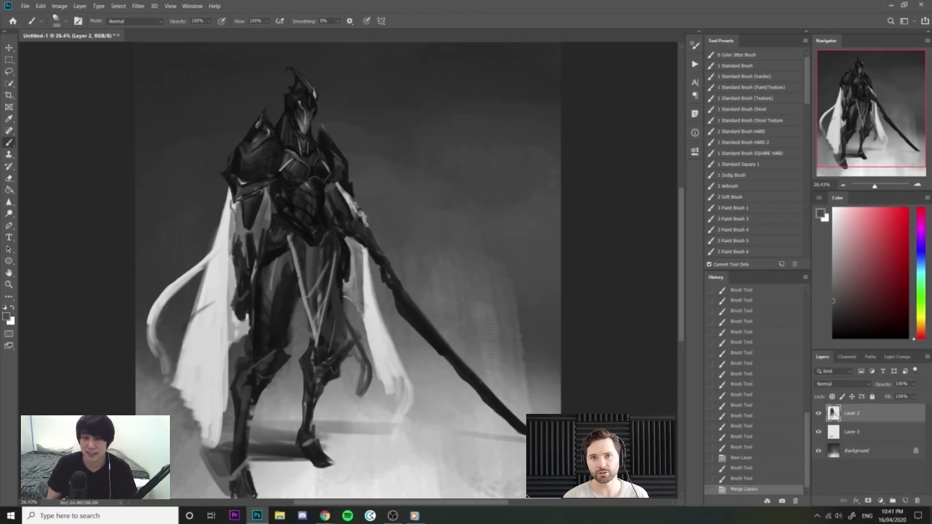
Add a new empty layer above Layer 2, trying it as a clipping mask and reverting only the clipping.
key("z")
left_click_drag(524, 271, 503, 272)
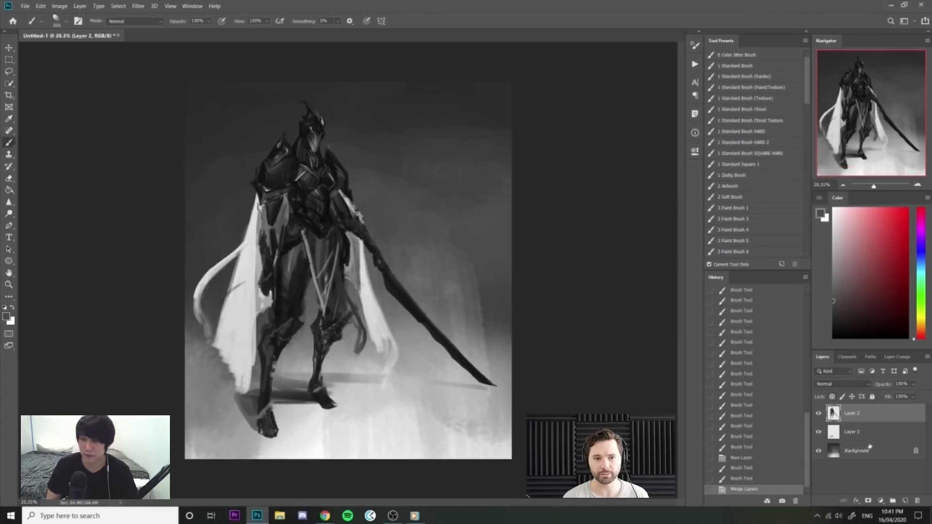
left_click(905, 501)
left_click(889, 422, "alt")
key("ctrl+z")
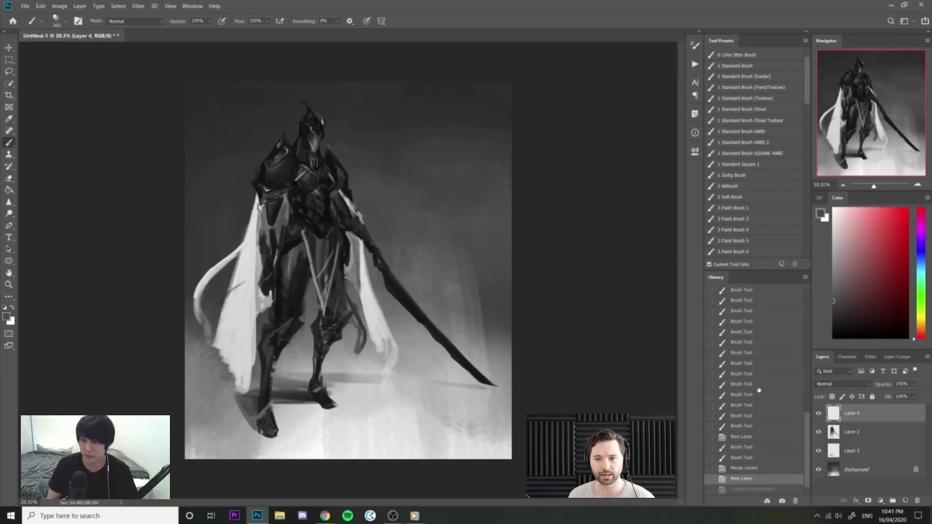
On the Background layer, paint sampled light grey strokes across the floor beside the knight's feet with a reduced brush.
left_click(857, 470)
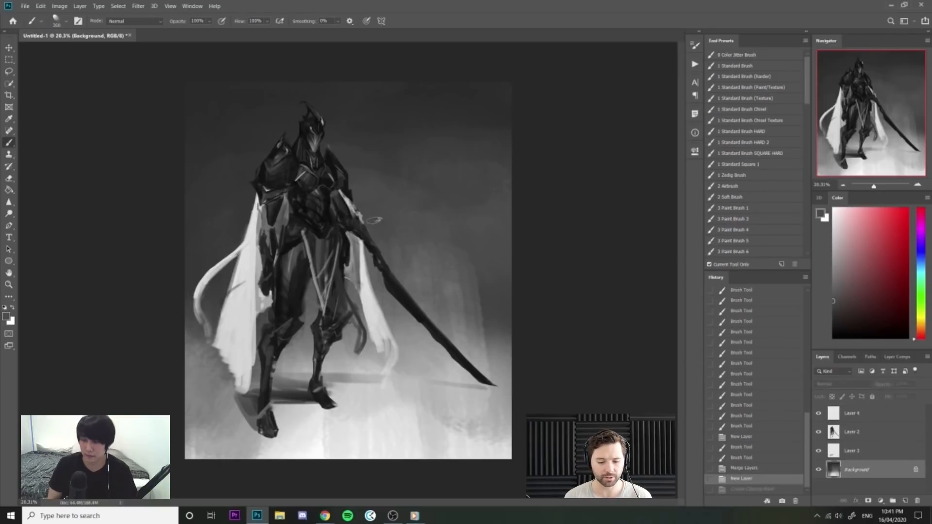
left_click(383, 407, "alt")
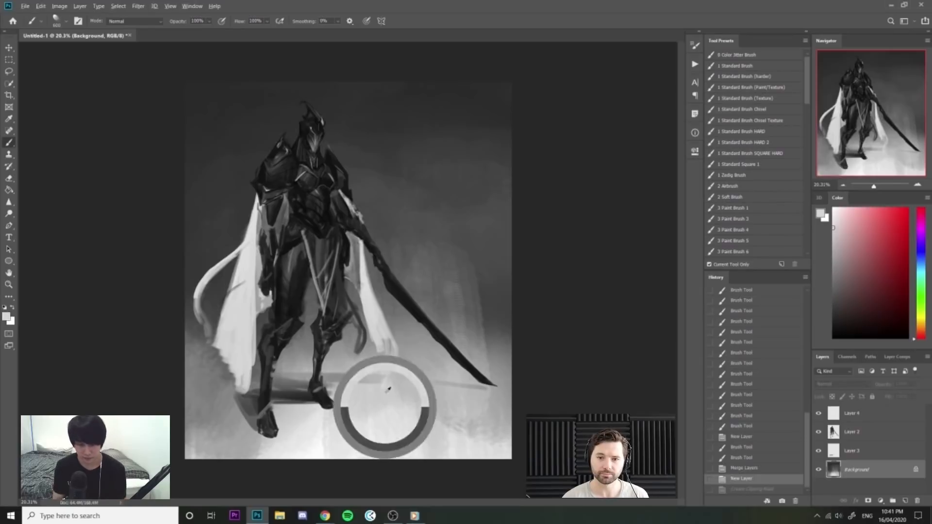
key("bracketleft")
key("bracketleft")
mouse_move(316, 411)
left_mouse_down()
mouse_move(324, 446)
mouse_move(346, 471)
mouse_move(333, 423)
mouse_move(421, 466)
mouse_move(432, 459)
mouse_move(445, 480)
left_mouse_up()
Brush broad strokes of sampled white over the floor in front of the knight and around the feet.
left_click(320, 442, "alt")
key("bracketright")
key("bracketright")
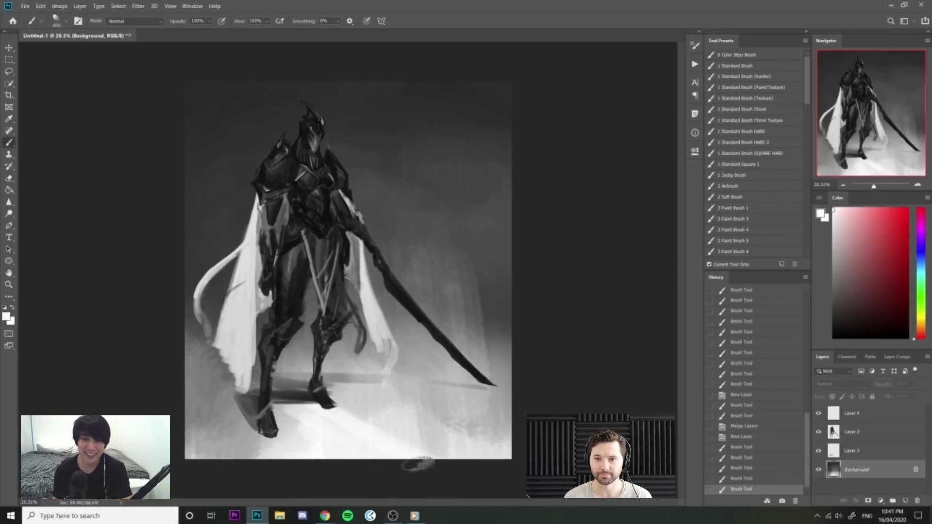
left_click_drag(357, 417, 516, 464)
left_click_drag(345, 408, 510, 456)
left_click_drag(302, 431, 339, 461)
left_click_drag(286, 415, 363, 474)
left_click_drag(334, 408, 507, 437)
left_click_drag(362, 401, 505, 430)
left_click_drag(241, 419, 253, 451)
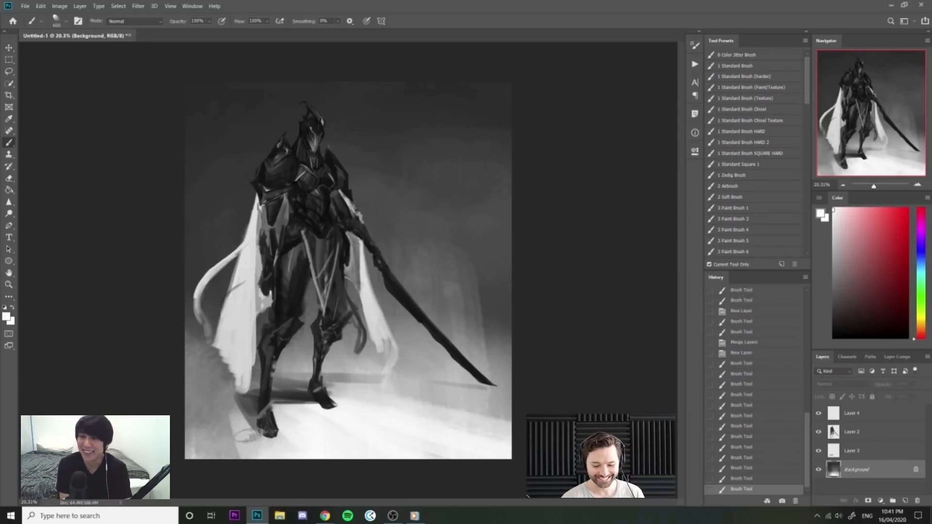
Paint sampled grey strokes along the horizon from the trailing cape past the sword tip.
left_click(347, 362, "alt")
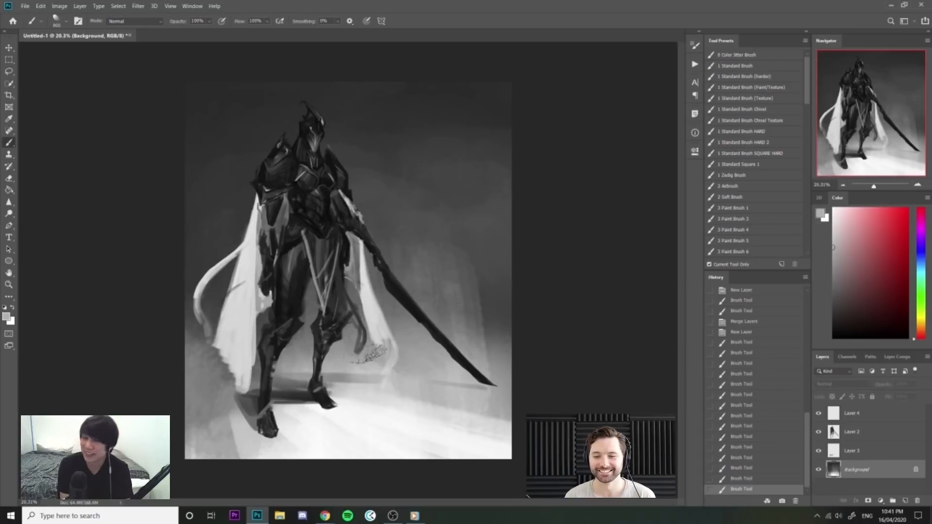
left_click_drag(462, 376, 447, 377)
left_click(380, 374, "alt")
left_click_drag(468, 390, 599, 392)
Extend the horizon and the background tone on the cape side of the knight with sampled greys.
key("[")
left_click(294, 378, "alt")
key("]")
left_click_drag(216, 378, 183, 364)
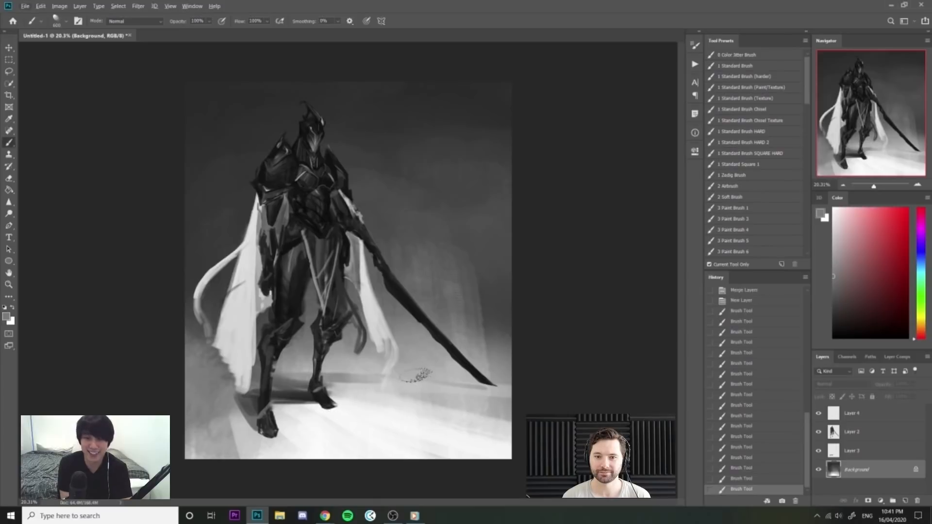
left_click(263, 378, "alt")
left_click_drag(228, 379, 184, 376)
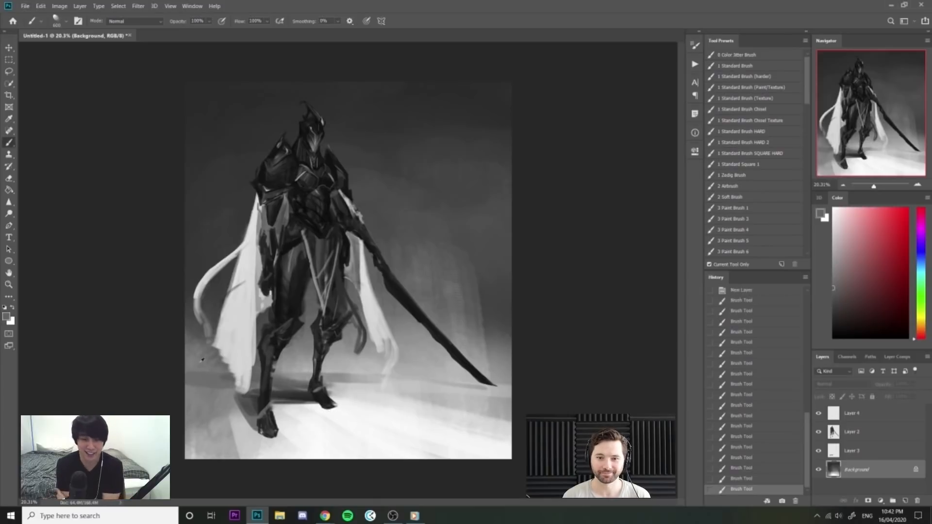
left_click(199, 365, "alt")
left_click_drag(193, 333, 192, 306)
Paint broad vertical strokes of sampled grey in the background's upper right area with a much larger brush.
key("]")
key("]")
key("]")
key("]")
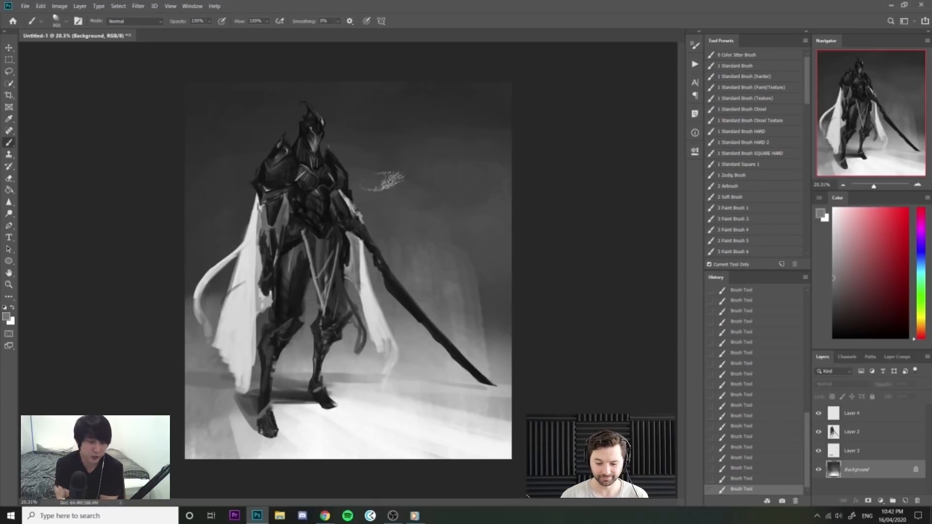
left_click(456, 269, "alt")
key("]")
key("]")
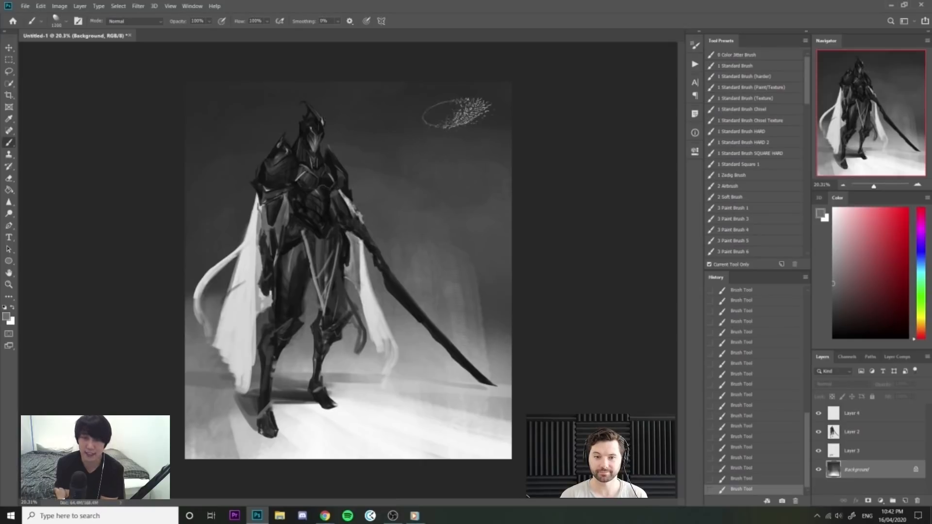
left_click_drag(460, 132, 472, 196)
left_click_drag(456, 126, 459, 233)
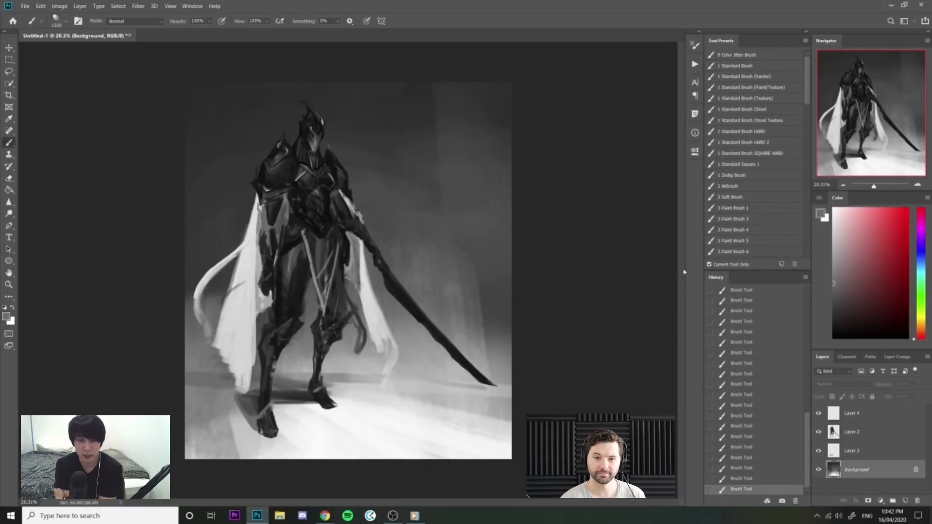
Choose the 3 Paint Brush 4 preset, enlarge it, and paint a dark vertical column behind the sword using black sampled from the helmet.
left_click(750, 231)
key("]")
key("]")
key("]")
key("]")
key("]")
key("]")
key("]")
key("]")
key("]")
key("]")
key("]")
left_click(323, 130, "alt")
left_click_drag(420, 74, 421, 271)
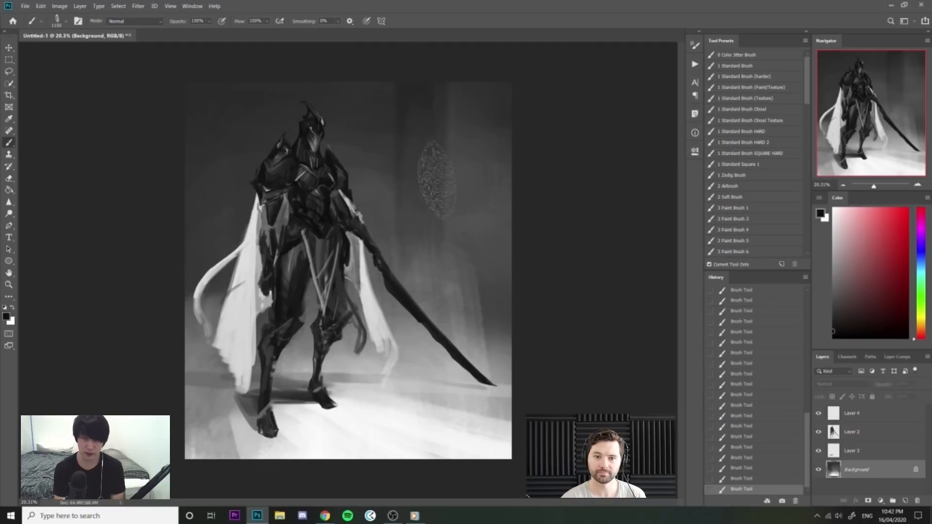
Undo the trial column strokes and repaint the dark vertical column over the full height of the background.
key("ctrl+z")
left_click_drag(453, 77, 444, 257)
key("ctrl+z")
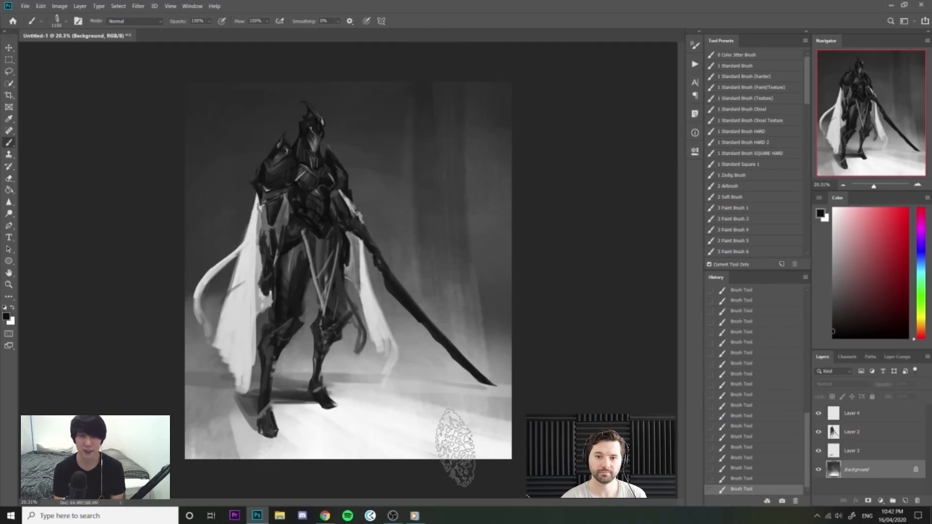
key("ctrl+z")
left_click_drag(437, 63, 427, 481)
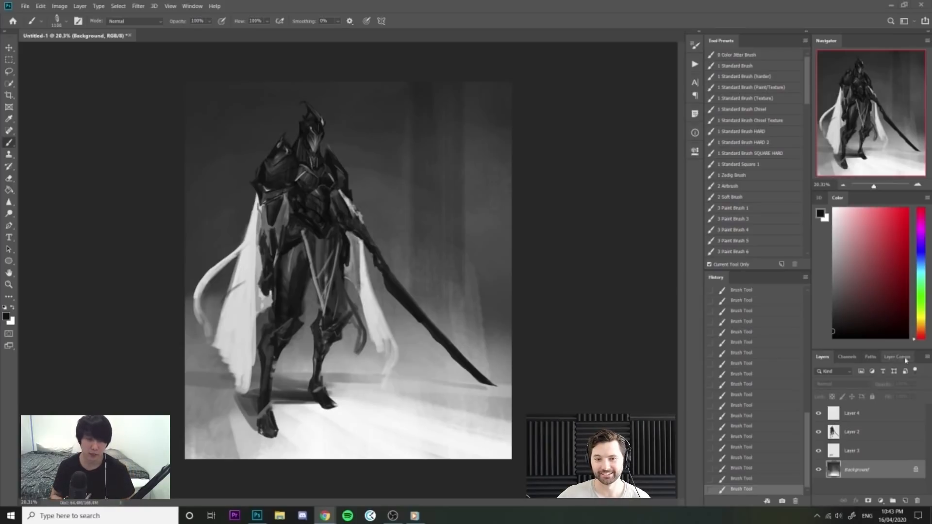
Flip the canvas horizontally.
left_click(571, 261)
left_click_drag(349, 183, 370, 180)
key("F2")
left_click_drag(489, 213, 452, 199)
left_click_drag(408, 139, 425, 138)
On Layer 2, paint small dark strokes along the lower part of the knight's breastplate with a reduced brush.
key("bracketleft")
key("bracketleft")
key("bracketleft")
key("bracketleft")
key("bracketleft")
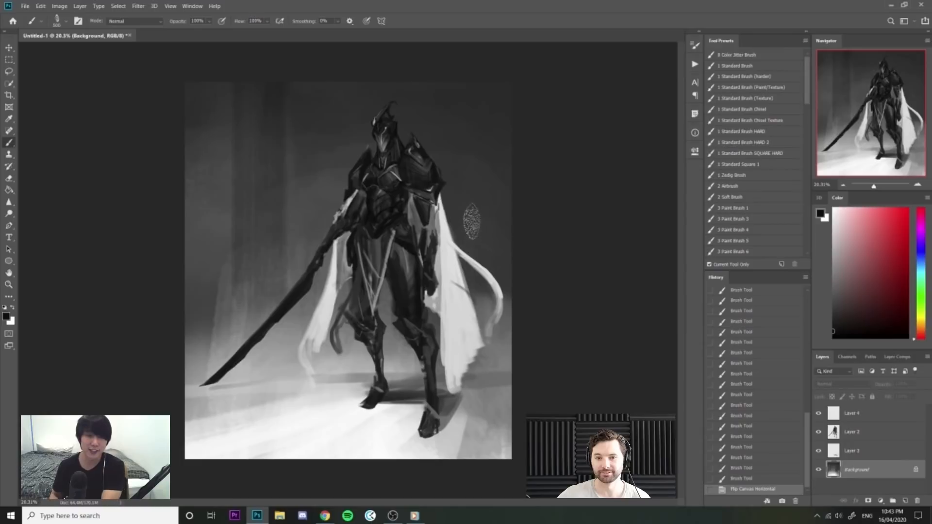
left_click_drag(365, 165, 424, 207)
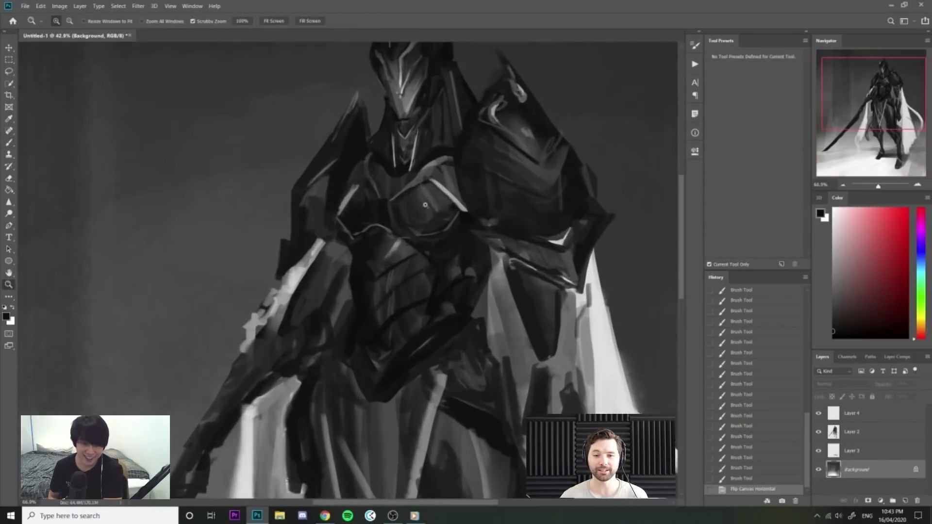
left_click(849, 432)
key("bracketleft")
key("bracketleft")
key("bracketleft")
left_click_drag(410, 219, 413, 229)
mouse_move(414, 219)
left_mouse_down()
mouse_move(417, 229)
mouse_move(447, 217)
left_mouse_up()
Touch up the side of the breastplate with dark grey sampled from the chest armour.
left_click(435, 206, "alt")
mouse_move(452, 209)
left_mouse_down()
mouse_move(441, 217)
mouse_move(459, 209)
left_mouse_up()
left_click(436, 206, "alt")
key("ctrl+space")
mouse_move(530, 199)
left_mouse_down()
mouse_move(466, 201)
mouse_move(568, 195)
left_mouse_up()
key("ctrl+space")
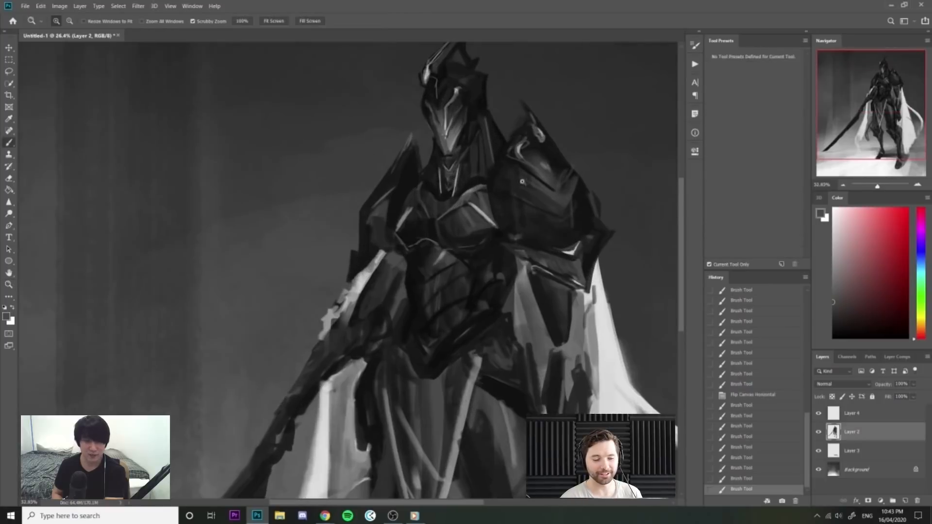
Blend the armour between the breastplate and the large pauldron with dark tones sampled nearby, enlarging the brush partway.
mouse_move(484, 231)
left_mouse_down()
mouse_move(500, 231)
mouse_move(486, 216)
mouse_move(504, 227)
mouse_move(495, 238)
mouse_move(509, 243)
mouse_move(493, 242)
mouse_move(540, 242)
mouse_move(508, 278)
mouse_move(523, 277)
mouse_move(487, 251)
mouse_move(498, 263)
left_mouse_up()
left_click(479, 236, "alt")
left_click(488, 219, "alt")
left_click(481, 248, "alt")
key("ctrl+space")
key("bracketright")
left_click(510, 267, "alt")
left_click(507, 274, "alt")
left_click(521, 268, "alt")
left_click(519, 252, "alt")
key("ctrl+space")
key("ctrl+space")
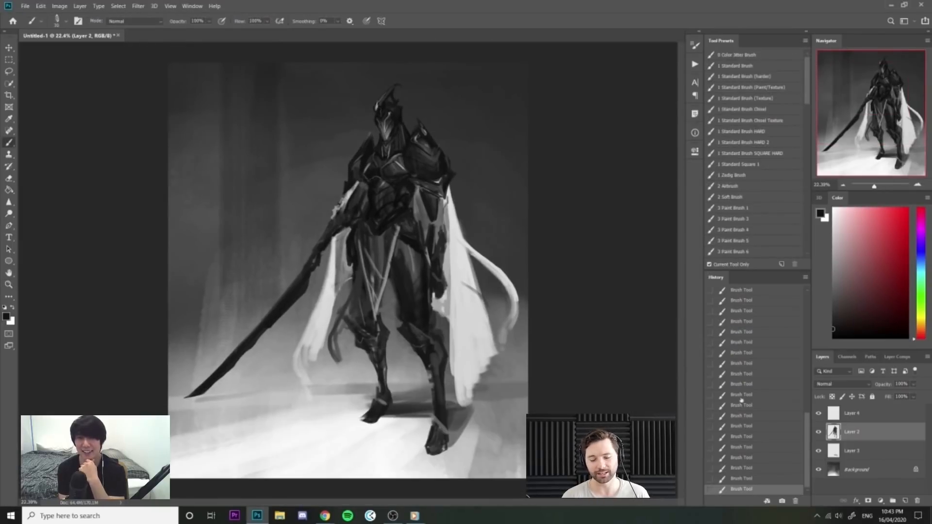
Raise the lightness of Layer 2 to +2 with a Hue/Saturation adjustment.
key("ctrl+u")
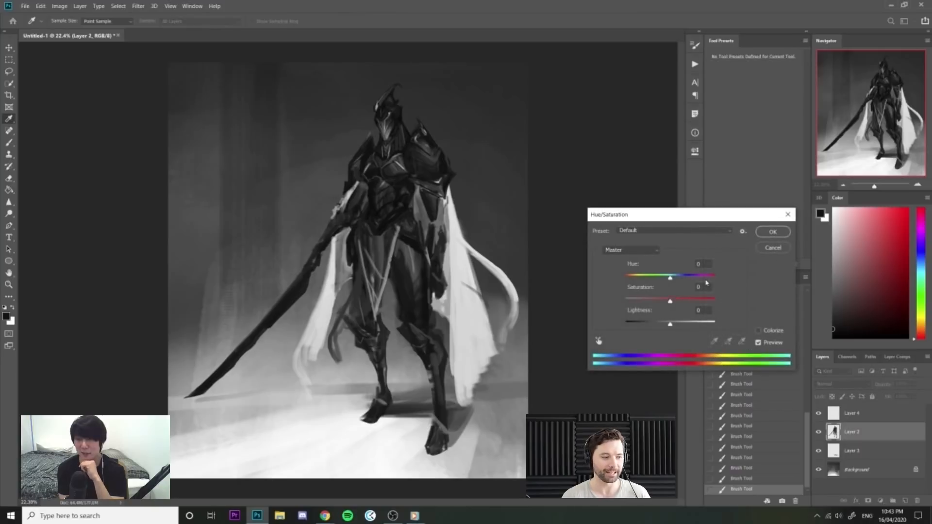
left_click_drag(671, 326, 671, 325)
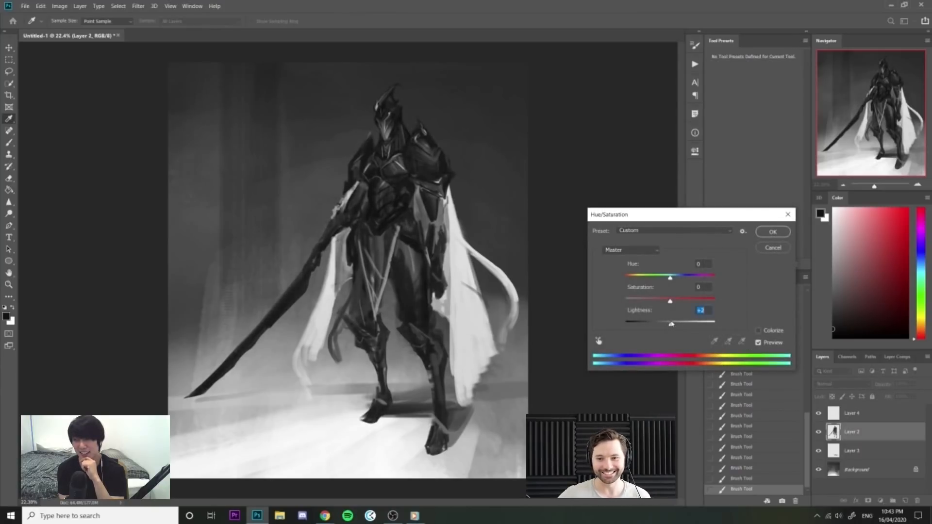
left_click(781, 236)
Touch up the knight's chest and abdomen armour with a smaller brush and dark grey sampled from the plates.
key("ctrl+space")
left_click_drag(405, 157, 476, 167)
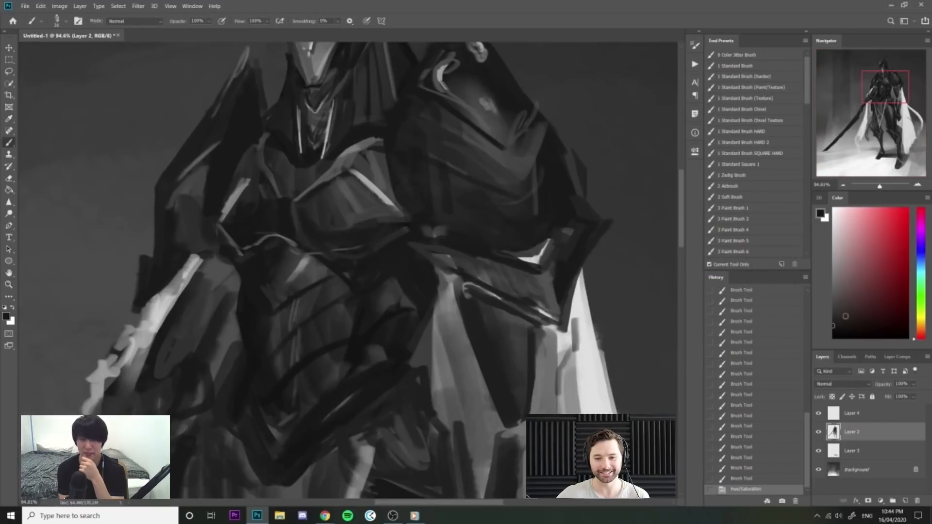
mouse_move(432, 282)
left_mouse_down()
mouse_move(440, 286)
mouse_move(406, 240)
mouse_move(316, 246)
left_mouse_up()
key("bracketleft")
key("ctrl+space")
key("ctrl+space")
left_click_drag(414, 174, 456, 176)
left_click(387, 199, "alt")
mouse_move(382, 205)
left_mouse_down()
mouse_move(384, 191)
mouse_move(406, 175)
left_mouse_up()
key("ctrl+0")
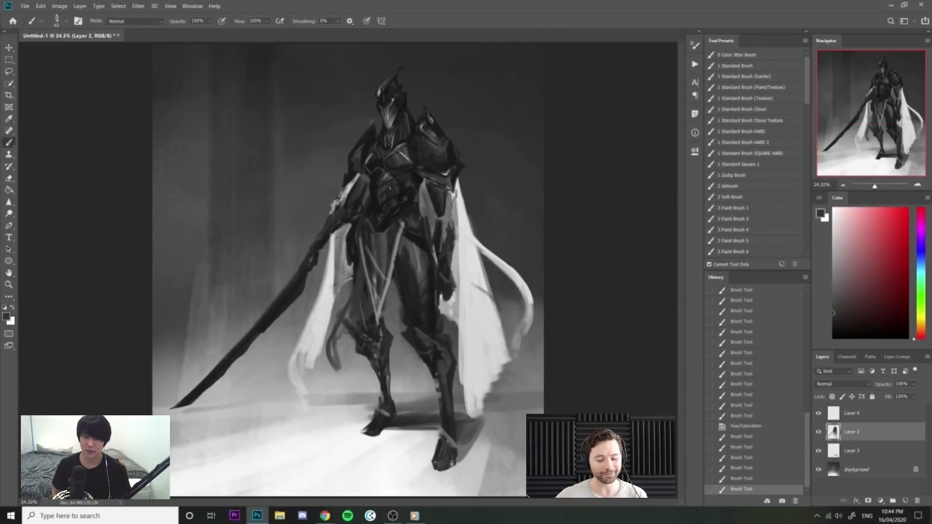
Darken the outer edge of the large pauldron with near-black sampled from its plates.
key("ctrl+space")
left_click_drag(432, 118, 478, 120)
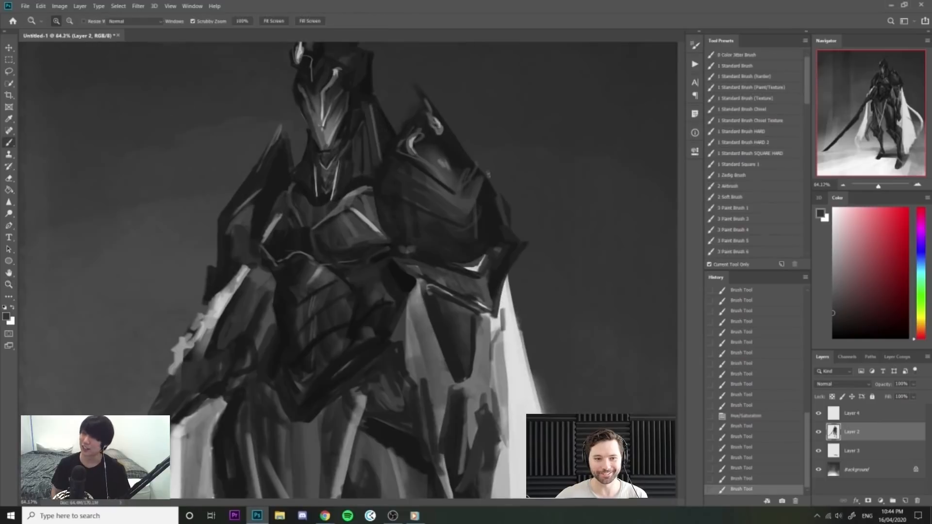
left_click(481, 193, "alt")
left_click_drag(482, 177, 474, 203)
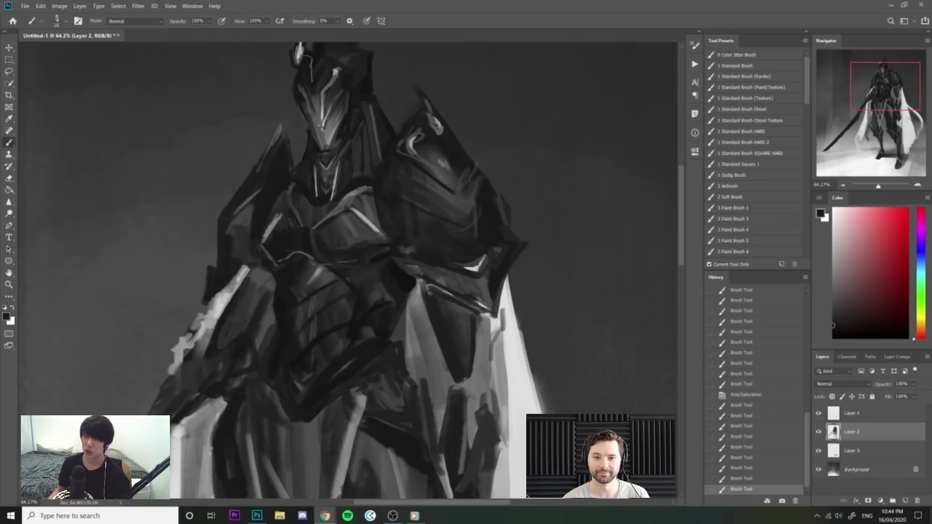
left_click(544, 22)
Refine the upper armour around the large pauldron with short strokes in dark greys sampled nearby.
left_click(539, 44, "ctrl+alt")
left_click(468, 121, "ctrl")
left_click(493, 111, "alt")
left_click_drag(486, 92, 493, 103)
left_click_drag(490, 96, 513, 128)
mouse_move(506, 121)
left_mouse_down()
mouse_move(516, 134)
mouse_move(492, 157)
mouse_move(404, 144)
left_mouse_up()
left_click(518, 137, "alt")
left_click(497, 161, "alt")
key("ctrl+space")
key("ctrl+space")
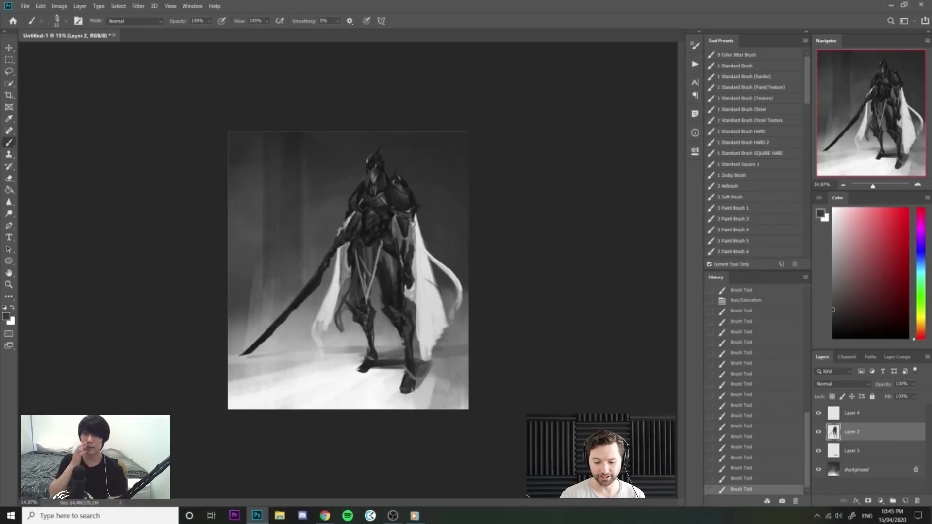
Trim the edge of the knight's helmet using the Circle HARD Eraser at a much smaller size.
key("ctrl+space")
left_click_drag(384, 140, 428, 139)
key("e")
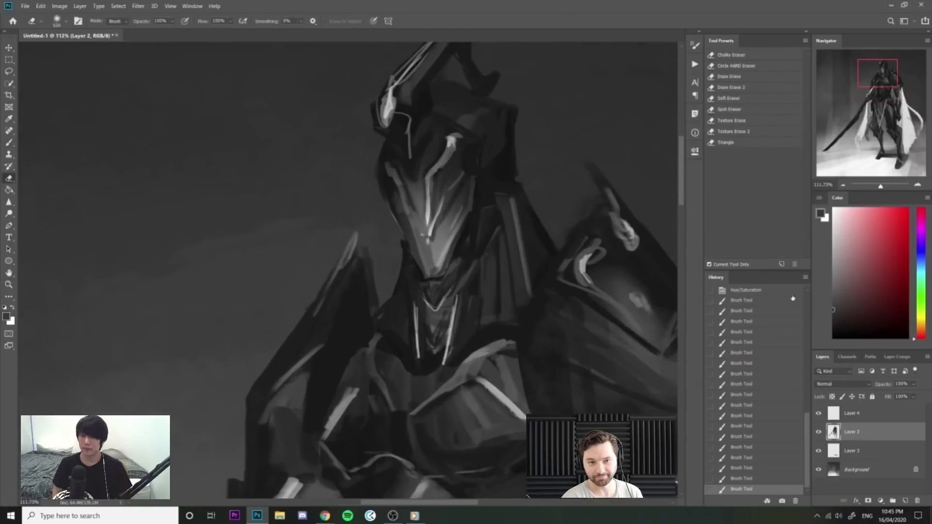
left_click(740, 66)
key("bracketleft")
key("bracketleft")
key("bracketleft")
key("bracketleft")
key("bracketleft")
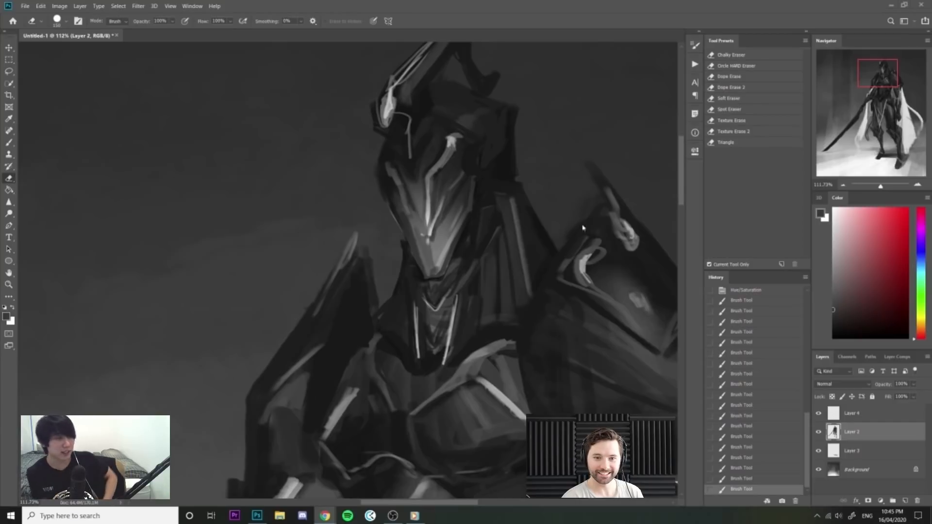
left_click(560, 19)
key("z")
mouse_move(520, 97)
left_mouse_down()
mouse_move(474, 210)
mouse_move(466, 204)
left_mouse_up()
key("e")
key("bracketleft")
key("bracketleft")
key("bracketleft")
left_click_drag(408, 167, 433, 207)
Repaint the helmet's faceplate with a reduced brush, using tones sampled around its central ridge.
key("b")
left_click(433, 160, "alt")
mouse_move(438, 137)
left_mouse_down()
mouse_move(428, 157)
mouse_move(438, 187)
left_mouse_up()
key("z")
mouse_move(441, 147)
left_mouse_down()
mouse_move(460, 153)
mouse_move(465, 223)
mouse_move(488, 275)
left_mouse_up()
key("b")
key("bracketleft")
left_click(443, 156, "alt")
key("bracketleft")
left_click(445, 197, "alt")
mouse_move(481, 266)
left_mouse_down()
mouse_move(504, 304)
mouse_move(507, 287)
mouse_move(492, 284)
left_mouse_up()
Shape the upper end of the faceplate's bright central ridge with fine strokes in sampled greys.
key("ctrl+space")
key("z")
left_click_drag(555, 258, 604, 283)
key("b")
left_click(494, 279, "alt")
mouse_move(495, 270)
left_mouse_down()
mouse_move(473, 303)
mouse_move(502, 273)
left_mouse_up()
left_click(501, 283, "alt")
left_click(494, 273, "alt")
left_click_drag(503, 240, 527, 262)
Sharpen the highlight at the top of the central ridge with mid grey and a small near-white accent.
key("ctrl+space")
left_click(506, 252, "alt")
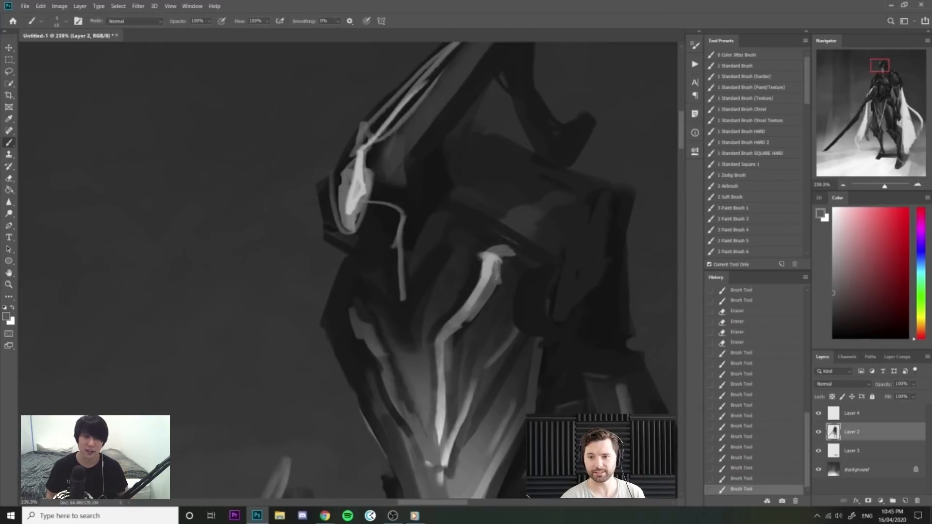
left_click(509, 265, "alt")
left_click_drag(511, 256, 502, 281)
left_click(486, 261, "alt")
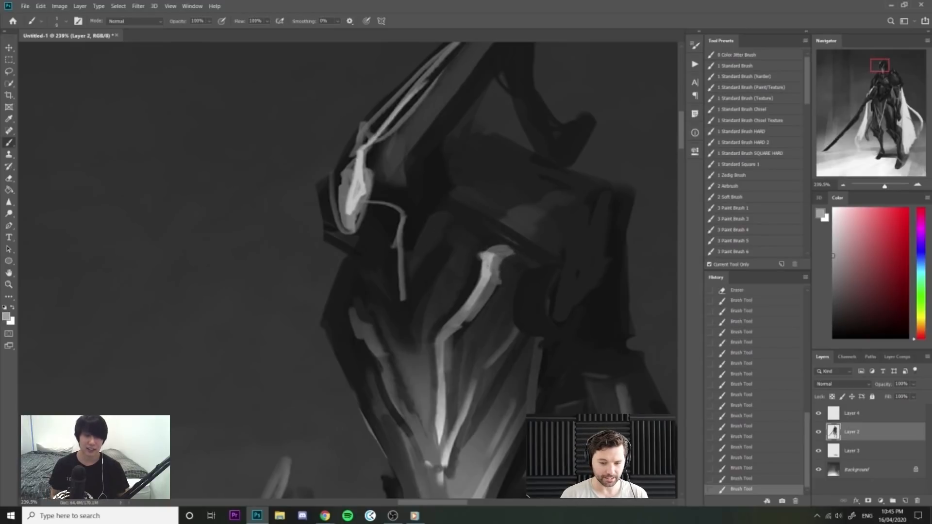
left_click(650, 238, "alt")
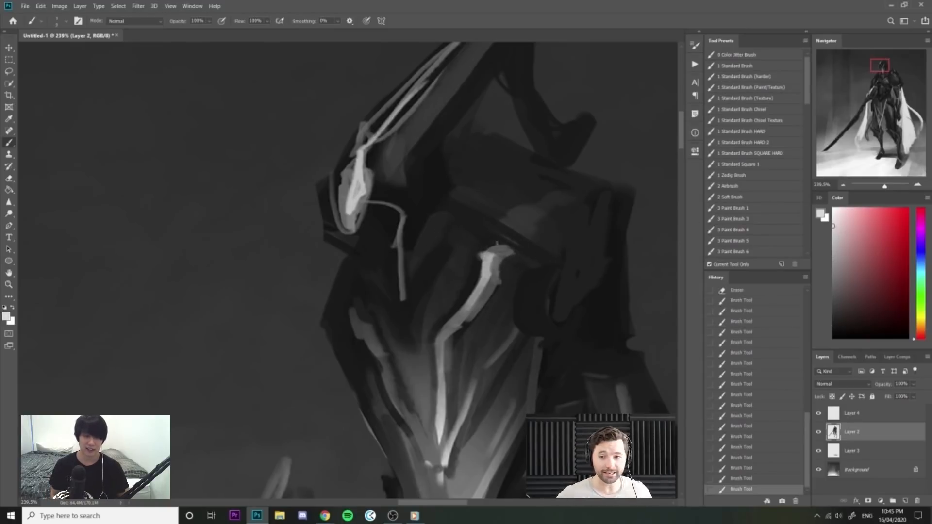
left_click(488, 274)
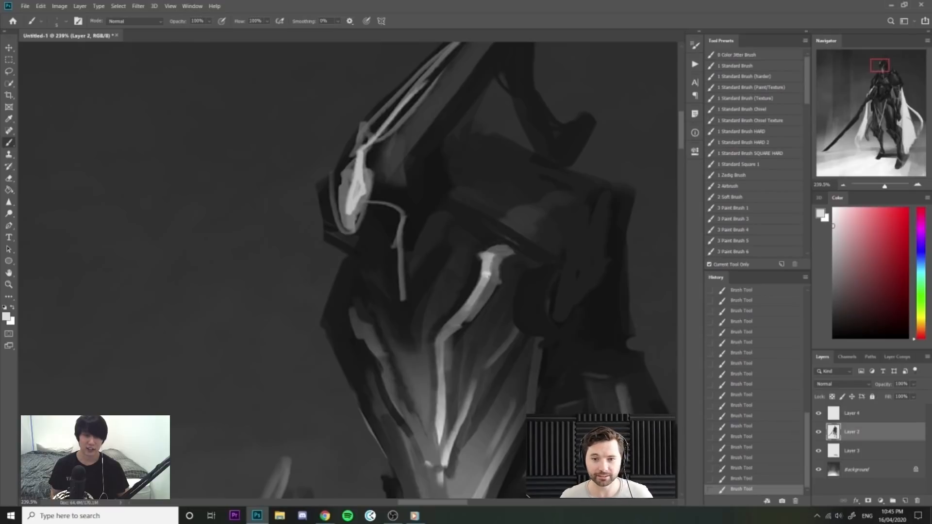
Shade the faceplate planes beside the central ridge with small strokes in black and dark greys sampled from the helmet.
left_click_drag(520, 291, 478, 287)
left_click_drag(510, 319, 530, 338)
left_click(475, 292, "alt")
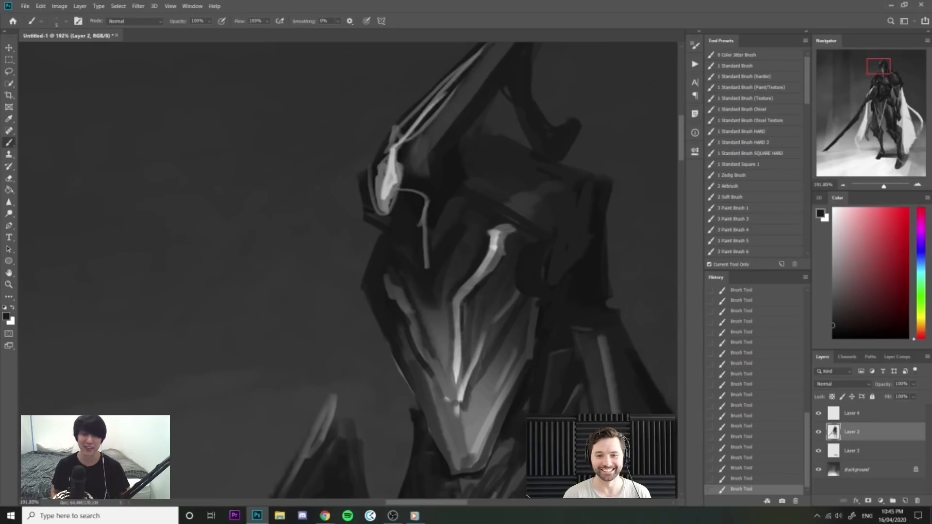
left_click(426, 321, "alt")
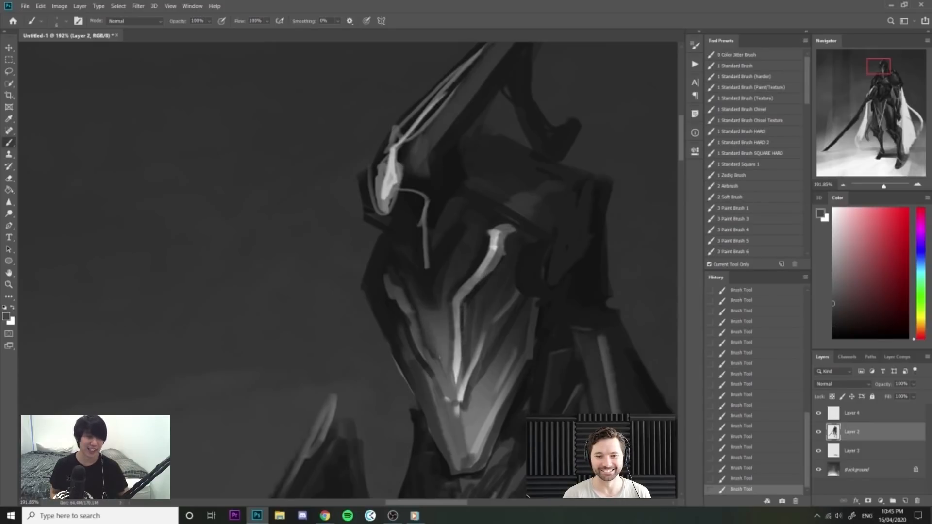
left_click(424, 314, "alt")
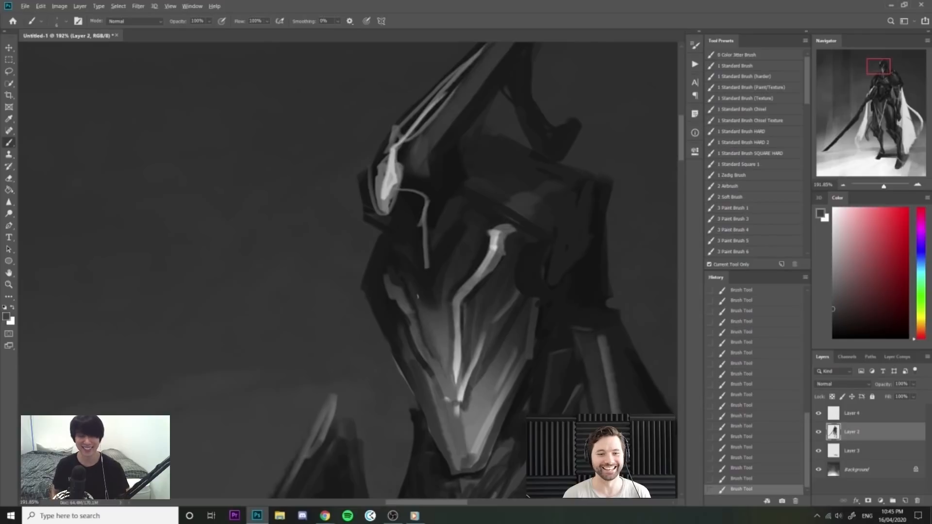
left_click(456, 278, "alt")
left_click(434, 308, "alt")
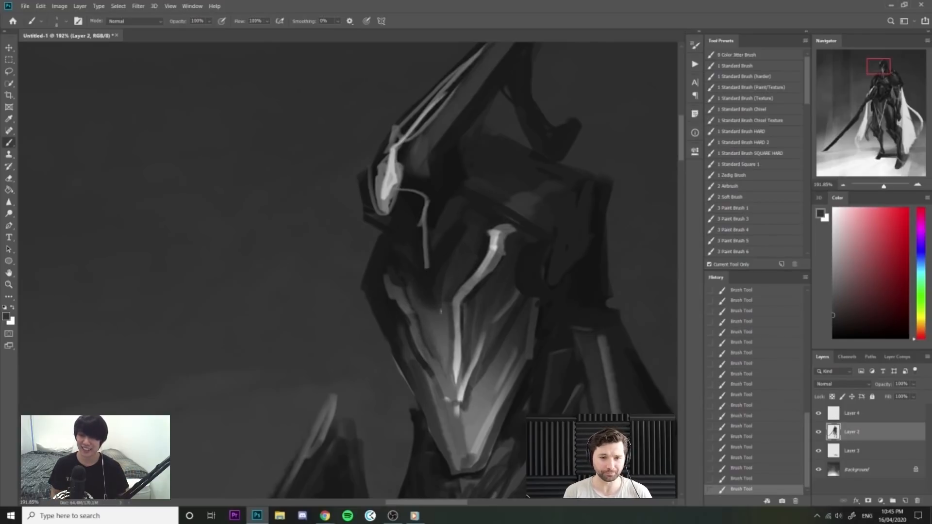
left_click(436, 312, "alt")
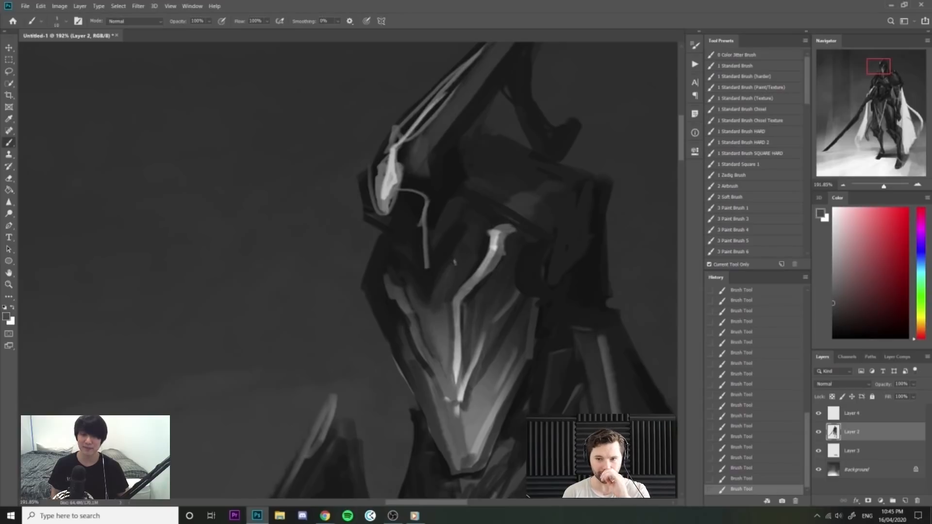
Darken the area around the central ridge and add a light grey highlight to the faceplate's shorter secondary ridge.
scroll(435, 312, "down", 5)
scroll(487, 274, "up", 5)
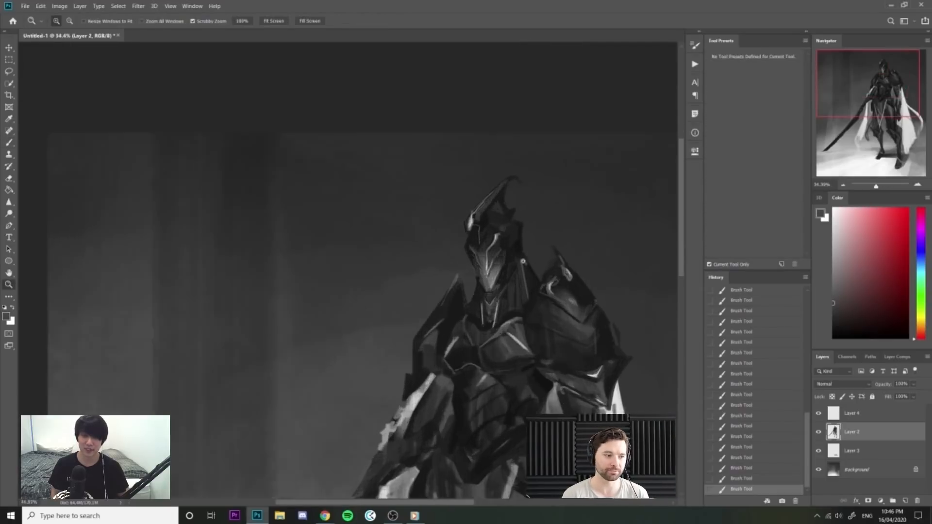
scroll(499, 233, "up", 3)
left_click(470, 246, "alt")
left_click(380, 176, "alt")
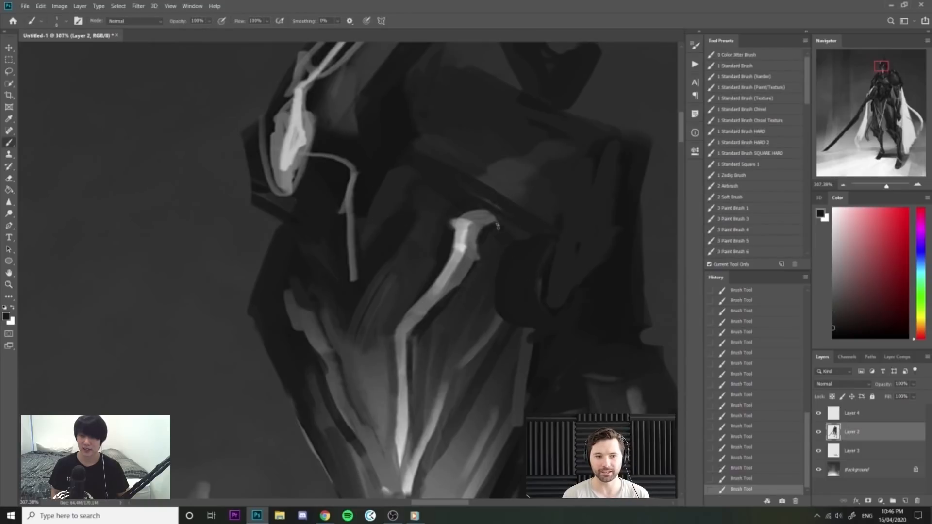
scroll(509, 336, "down", 2)
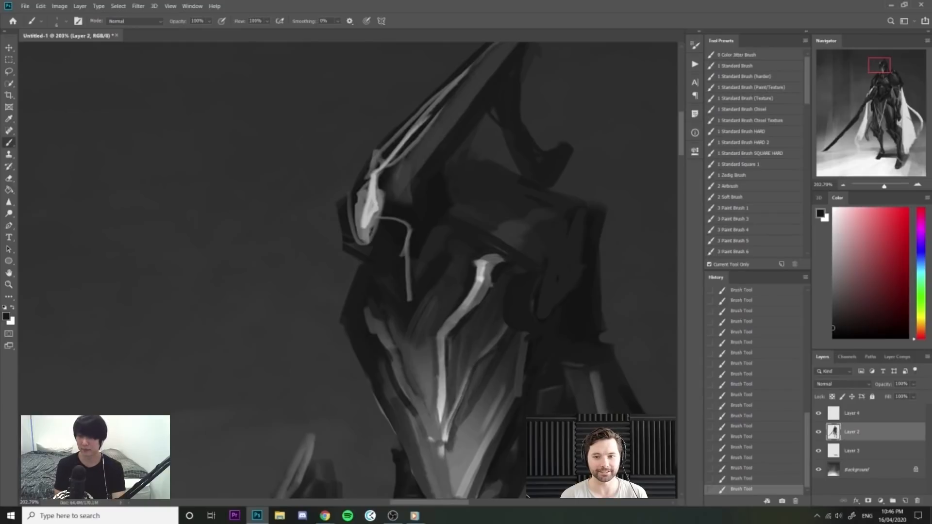
left_click(484, 267, "alt")
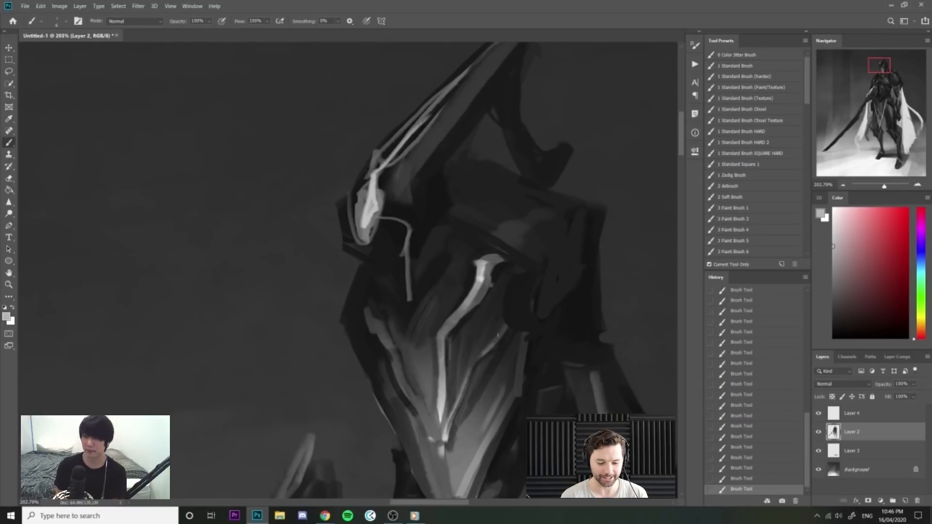
scroll(490, 344, "down", 9)
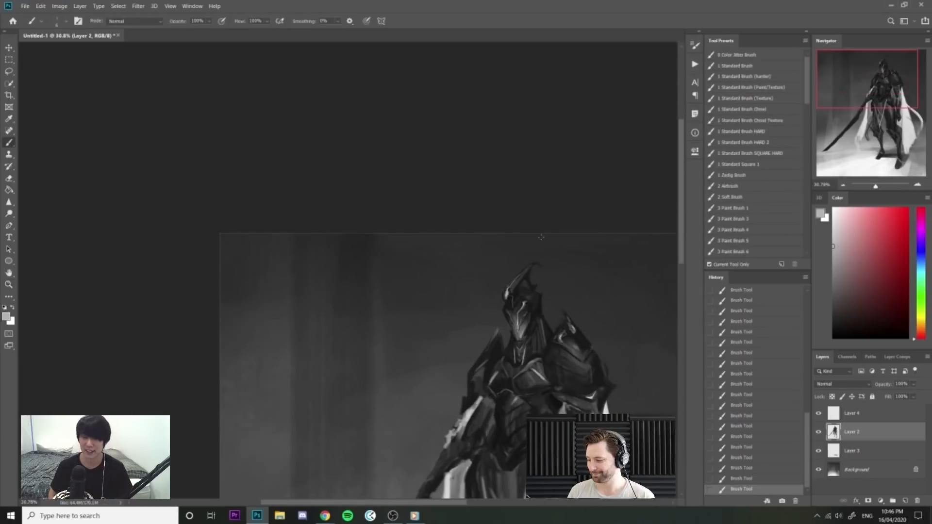
scroll(543, 241, "up", 9)
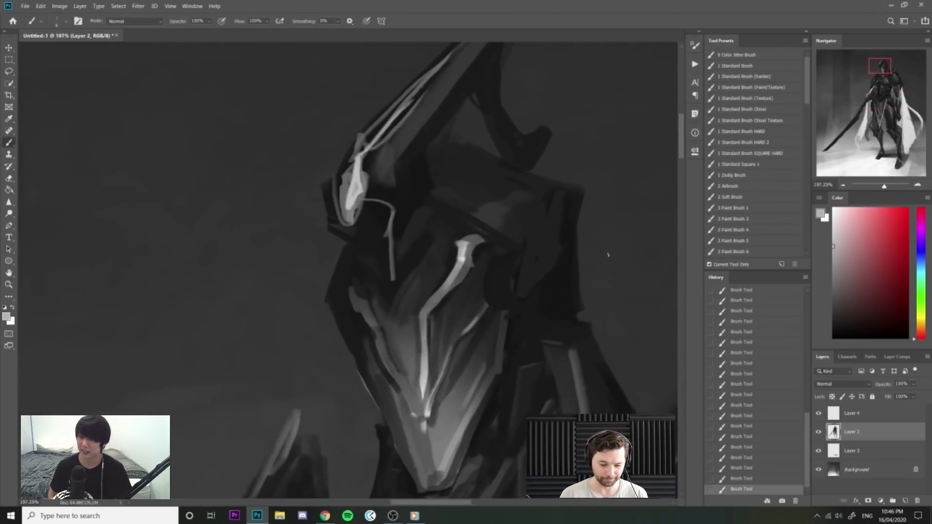
Clean up the brow edge just above the central ridge's upper end with tones sampled around it.
left_click(486, 210, "alt")
left_click(480, 237, "alt")
left_click_drag(480, 237, 490, 239)
left_click(474, 230, "alt")
left_click(437, 319, "alt")
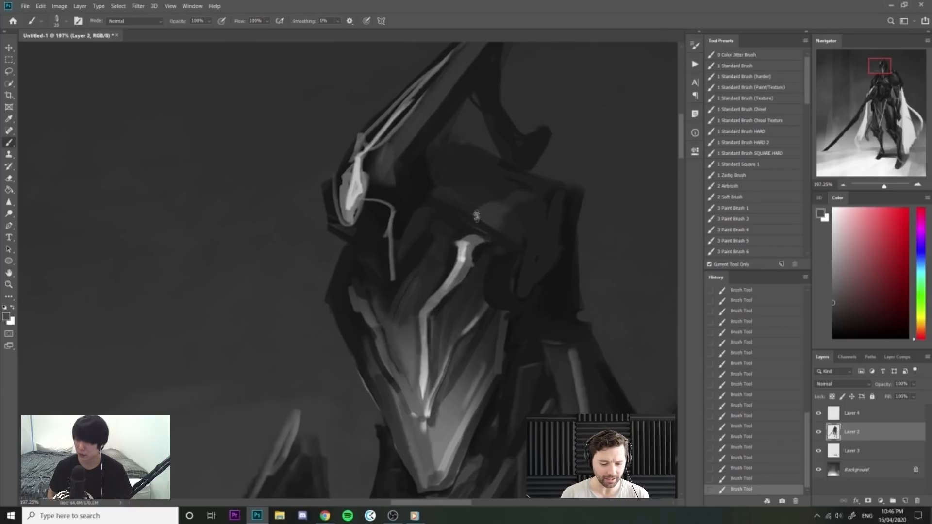
Blend a soft grey sheen across the helmet's crown above the brow with an enlarged brush.
left_click_drag(483, 200, 529, 195)
left_click(484, 196, "alt")
key("bracketright")
left_click(486, 185, "alt")
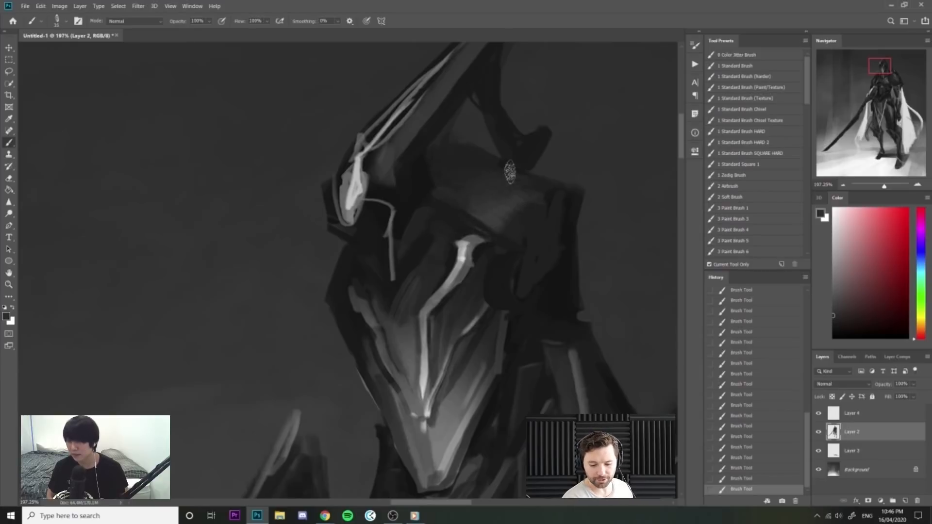
left_click_drag(534, 145, 496, 110)
mouse_move(540, 170)
left_mouse_down()
mouse_move(502, 165)
mouse_move(598, 146)
left_mouse_up()
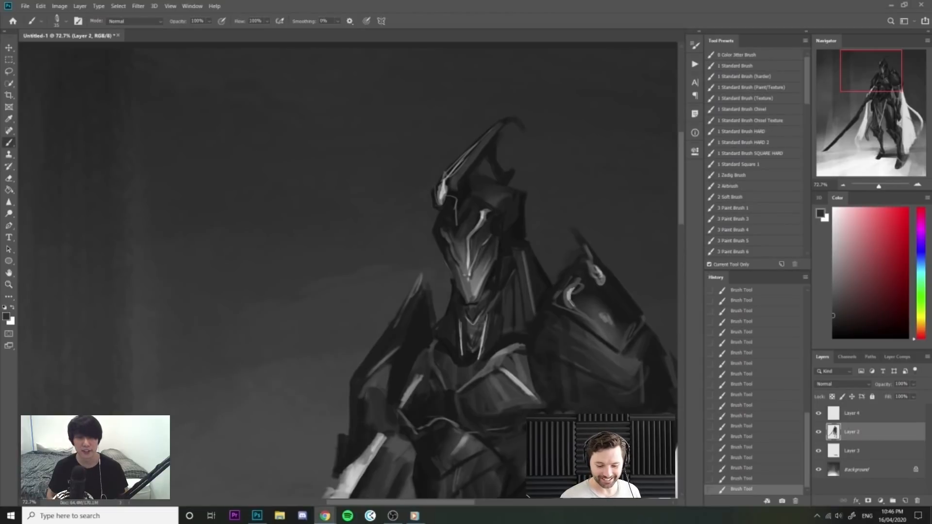
Define the faceplate's side edge and the dark recess beside it, nearest the large pauldron, with fine near-black strokes.
left_click_drag(475, 238, 520, 236)
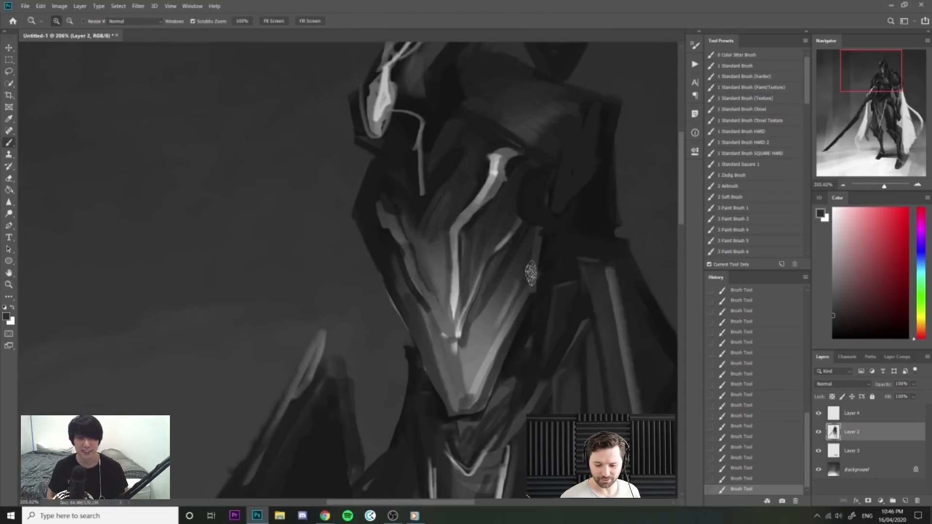
left_click(538, 316, "alt")
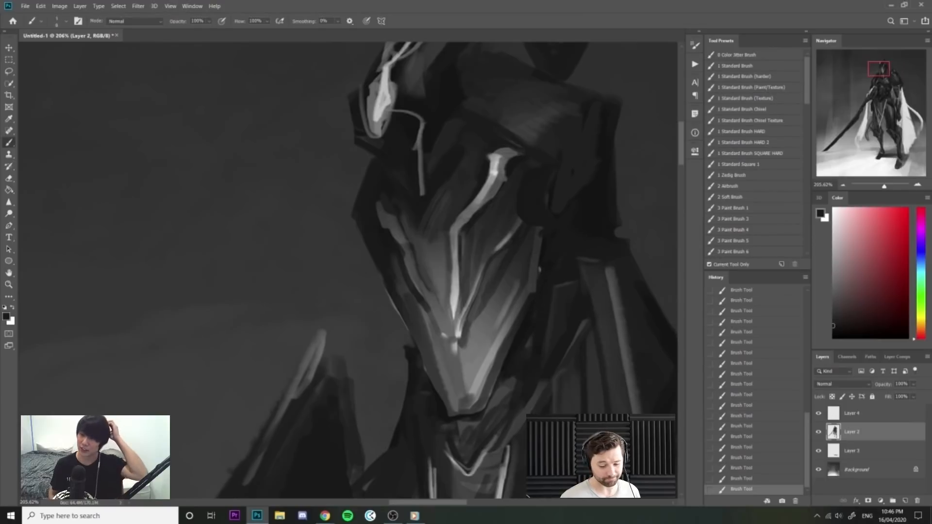
left_click_drag(539, 270, 544, 233)
left_click_drag(824, 329, 824, 332)
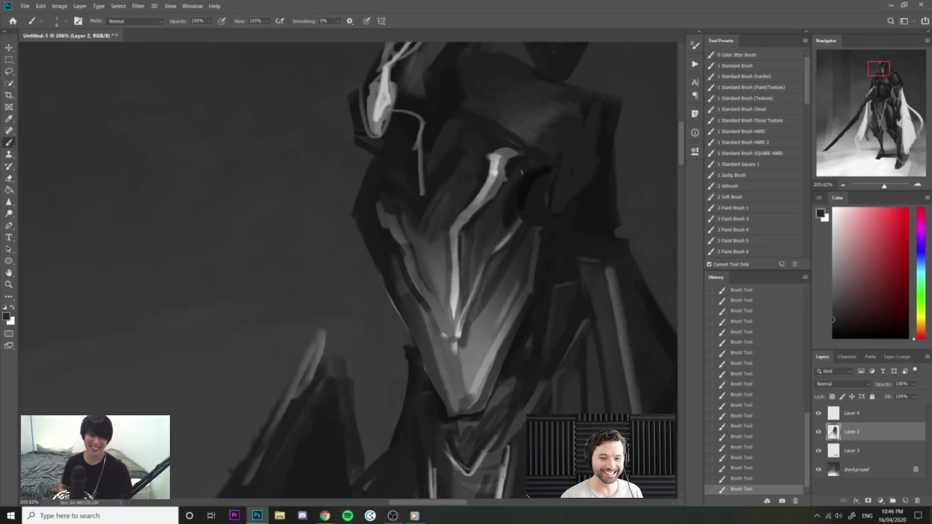
left_click(495, 227, "alt")
mouse_move(549, 201)
left_mouse_down()
mouse_move(479, 202)
mouse_move(566, 197)
left_mouse_up()
Soften the light streak along the faceplate's far side, away from the large pauldron, with sampled dark greys.
left_click(488, 210, "alt")
left_click(486, 213, "alt")
left_click(477, 223, "alt")
left_click(484, 221, "alt")
left_click(485, 222, "alt")
left_click_drag(485, 224, 491, 237)
left_click(478, 222, "alt")
mouse_move(474, 207)
left_mouse_down()
mouse_move(475, 230)
mouse_move(489, 242)
left_mouse_up()
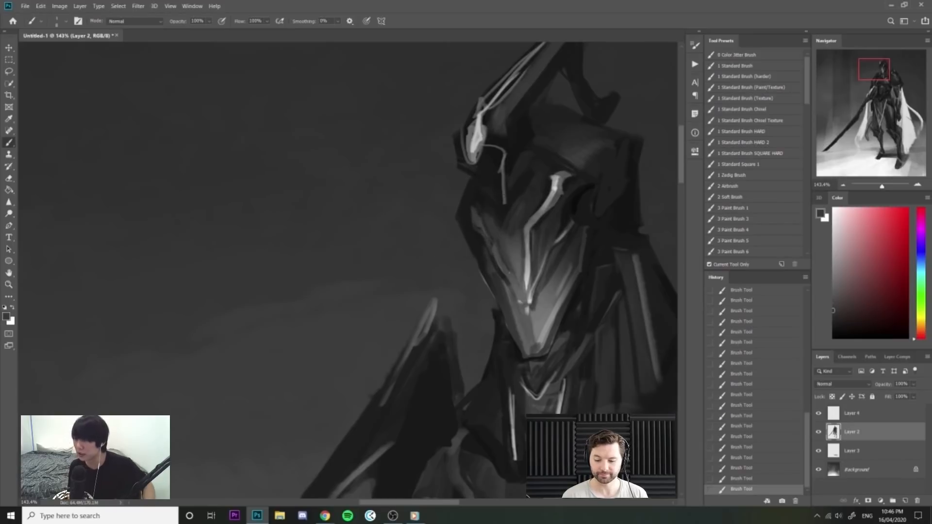
left_click(500, 235, "alt")
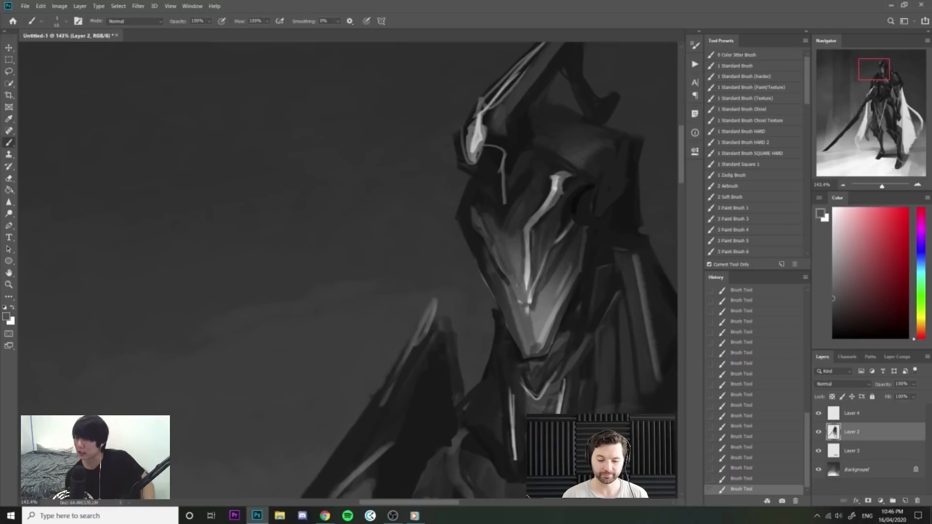
Touch up the dark gap beneath the faceplate's pointed chin with tones sampled there.
scroll(593, 185, "down", 6)
scroll(594, 185, "up", 6)
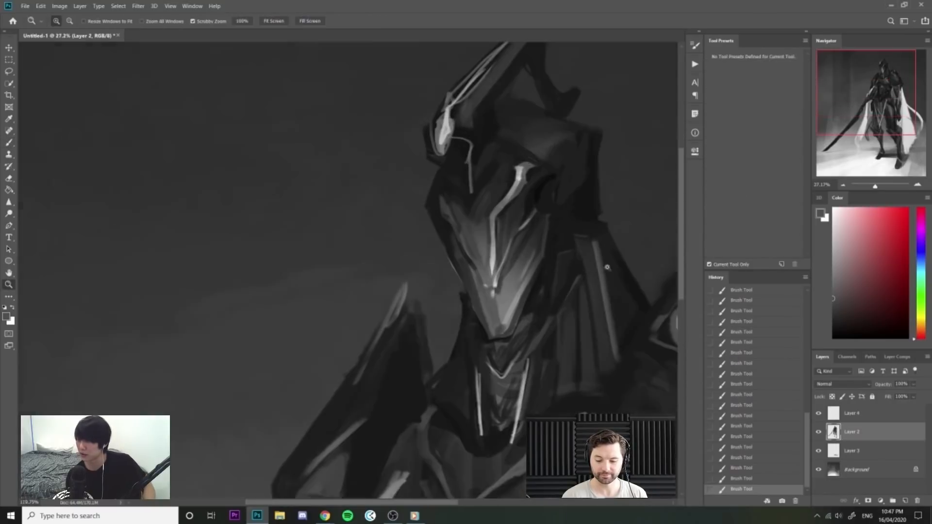
left_click(498, 339, "alt")
left_click(500, 341, "alt")
mouse_move(499, 342)
left_mouse_down()
mouse_move(487, 346)
mouse_move(495, 360)
mouse_move(529, 320)
mouse_move(504, 363)
left_mouse_up()
left_click(500, 345, "alt")
Darken the neck armour between the helmet and the large pauldron with sampled near-black, varying the brush size.
key("bracketright")
mouse_move(541, 269)
left_mouse_down()
mouse_move(478, 268)
mouse_move(526, 270)
left_mouse_up()
left_click(587, 275, "alt")
key("bracketright")
key("bracketright")
mouse_move(581, 251)
left_mouse_down()
mouse_move(609, 337)
mouse_move(593, 253)
mouse_move(591, 292)
left_mouse_up()
left_click(591, 255, "alt")
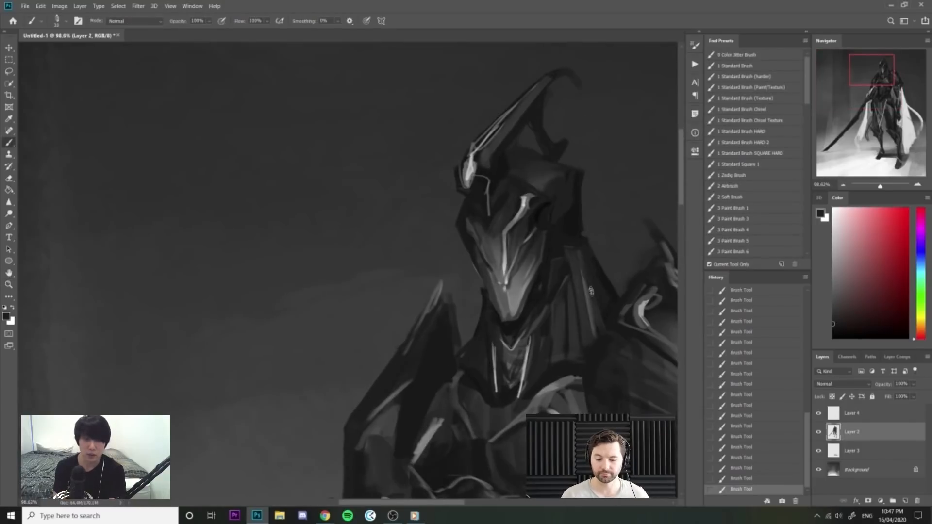
key("bracketleft")
key("bracketleft")
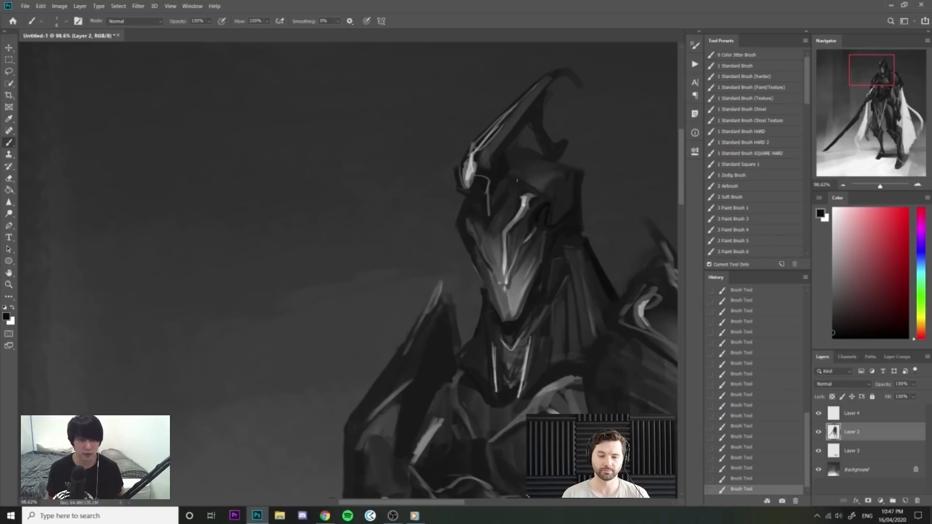
Sample dark greys from the helmet's forehead and mirror the canvas horizontally.
left_click(511, 173, "alt")
left_click(511, 168, "alt")
scroll(549, 151, "down", 5)
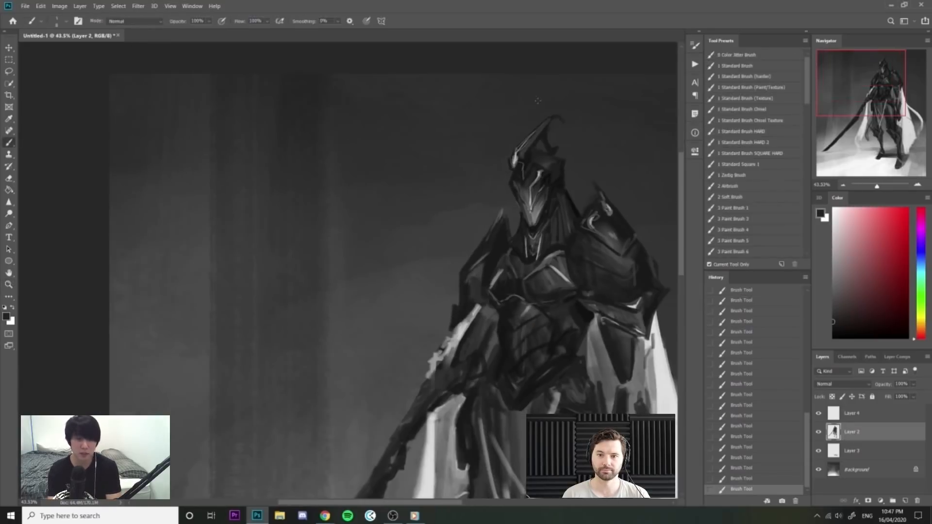
left_click_drag(565, 106, 539, 115)
key("ctrl+shift+h")
left_click_drag(302, 129, 377, 214)
Refine the faceplate's edge on the side away from the large pauldron with sampled dark greys and a varied brush size.
left_click(390, 285, "alt")
left_click(395, 302, "alt")
left_click(396, 304, "alt")
left_click_drag(391, 286, 397, 297)
mouse_move(445, 273)
left_mouse_down()
mouse_move(409, 244)
mouse_move(474, 284)
mouse_move(472, 270)
mouse_move(460, 288)
mouse_move(482, 274)
mouse_move(466, 290)
left_mouse_up()
left_click(462, 278, "alt")
left_click(460, 281, "alt")
left_click(473, 261, "alt")
left_click(462, 278, "alt")
key("bracketright")
key("bracketright")
left_click(414, 280, "alt")
left_click(478, 288, "alt")
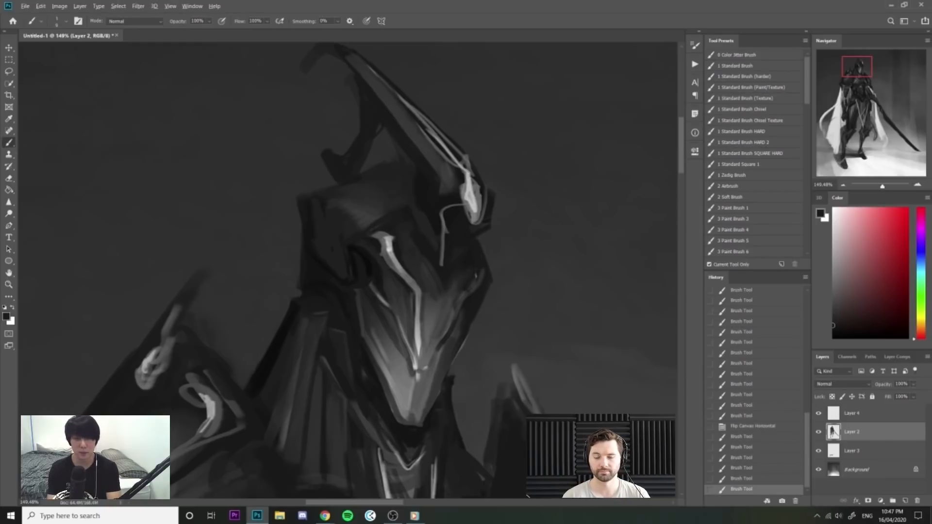
Flip the canvas back horizontally and check the full figure.
left_click_drag(491, 256, 476, 197)
left_click_drag(514, 232, 479, 223)
left_click_drag(612, 224, 569, 213)
key("h")
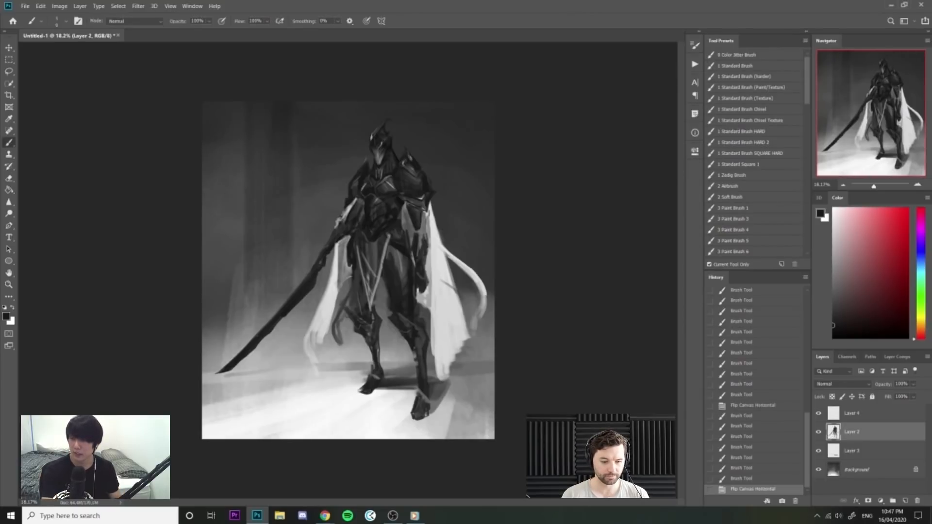
left_click(596, 240)
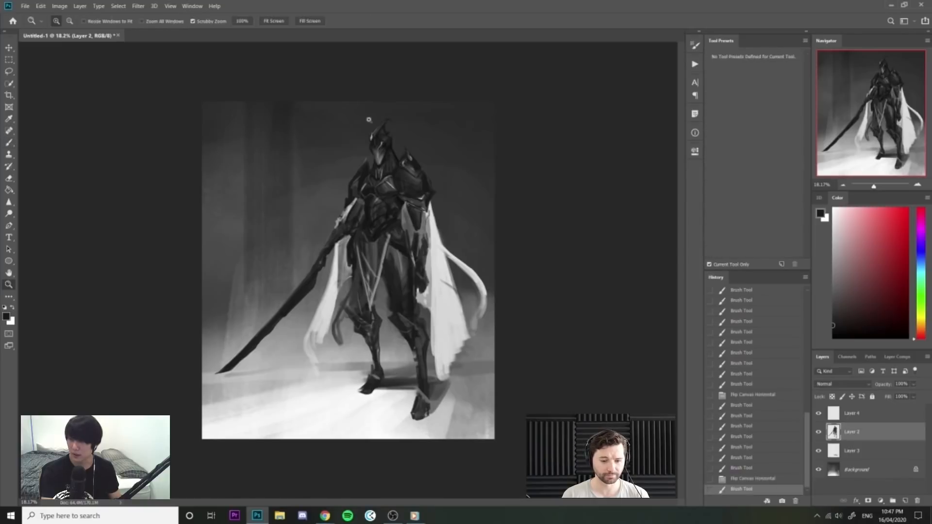
Refine the dark planes around the helmet's brow with sampled greys, varying the brush size.
left_click_drag(369, 119, 419, 127)
mouse_move(417, 257)
left_mouse_down()
mouse_move(441, 290)
mouse_move(452, 229)
mouse_move(470, 231)
mouse_move(451, 226)
mouse_move(445, 239)
mouse_move(466, 233)
mouse_move(448, 242)
mouse_move(472, 233)
mouse_move(449, 224)
mouse_move(487, 239)
mouse_move(467, 252)
mouse_move(459, 234)
left_mouse_up()
left_click(455, 244, "alt")
left_click(478, 248, "alt")
key("bracketright")
key("bracketright")
key("bracketright")
key("bracketright")
left_click(447, 242, "alt")
left_click(450, 227, "alt")
left_click(466, 251, "alt")
key("bracketleft")
key("bracketleft")
key("bracketleft")
left_click_drag(451, 232, 447, 245)
left_click_drag(447, 242, 442, 253)
Add short strokes across the helmet's crown with a slightly larger brush and sample greys beside them.
key("bracketright")
left_click_drag(481, 208, 470, 214)
left_click_drag(485, 209, 478, 214)
left_click_drag(490, 204, 483, 212)
mouse_move(500, 200)
left_mouse_down()
mouse_move(475, 195)
mouse_move(577, 204)
mouse_move(591, 192)
mouse_move(605, 203)
mouse_move(578, 211)
mouse_move(602, 230)
mouse_move(577, 208)
mouse_move(579, 185)
mouse_move(584, 214)
mouse_move(550, 182)
mouse_move(575, 208)
left_mouse_up()
left_click(468, 203, "alt")
left_click(508, 198, "alt")
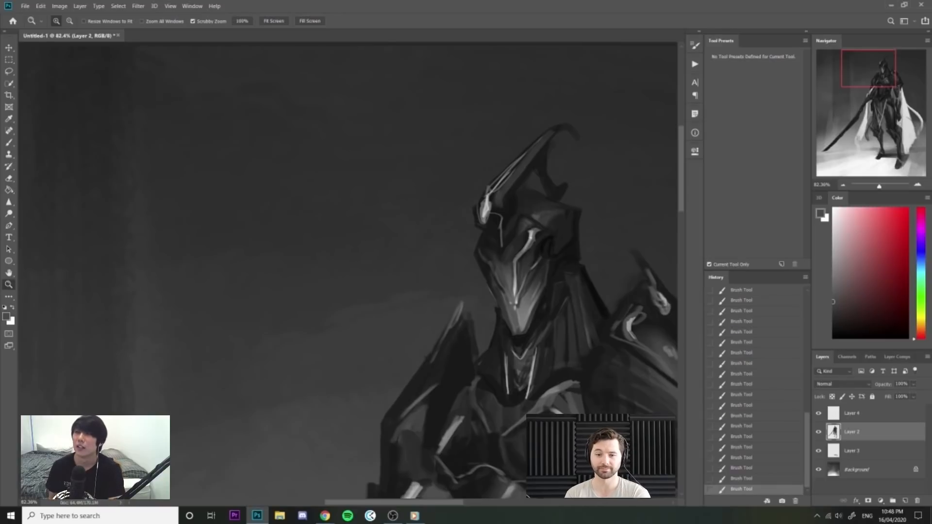
Block in a tall near-black crest rising from the helmet's front over the old horn, with an enlarged brush.
left_click_drag(572, 155, 521, 119)
left_click_drag(359, 99, 401, 112)
key("b")
left_click(437, 186, "alt")
key("bracketright")
key("bracketright")
mouse_move(414, 185)
left_mouse_down()
mouse_move(395, 187)
mouse_move(385, 207)
mouse_move(415, 128)
left_mouse_up()
mouse_move(408, 163)
left_mouse_down()
mouse_move(422, 115)
mouse_move(435, 121)
mouse_move(416, 141)
mouse_move(420, 100)
mouse_move(417, 122)
mouse_move(445, 87)
left_mouse_up()
key("bracketright")
key("bracketright")
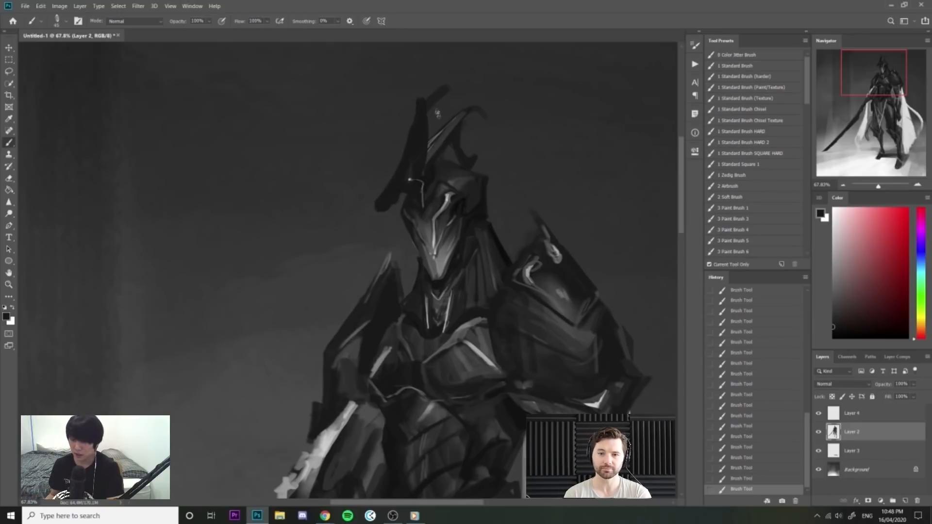
left_click_drag(419, 116, 480, 72)
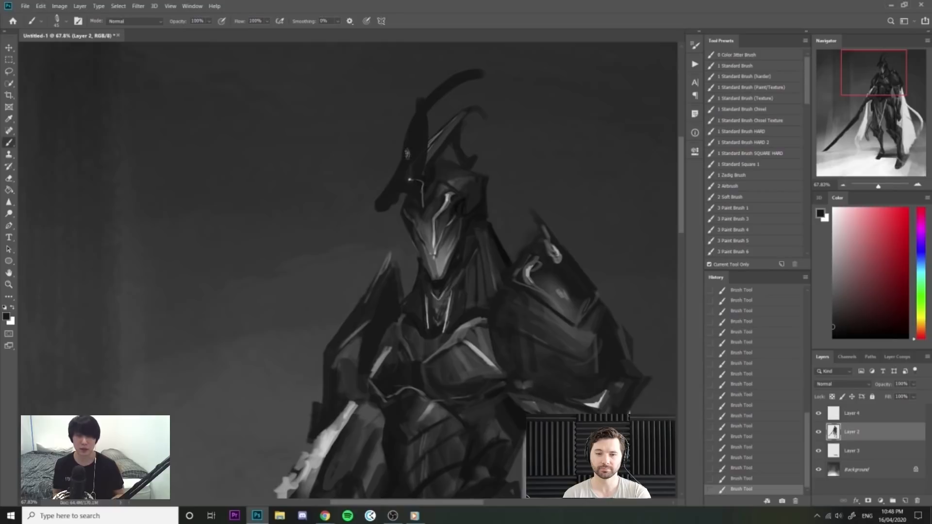
left_click_drag(411, 124, 375, 149)
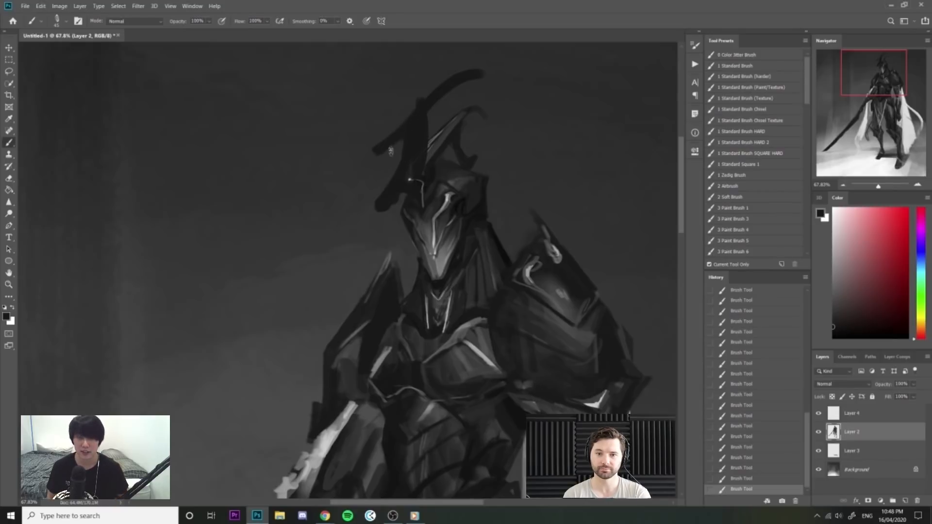
key("ctrl+z")
key("ctrl+z")
Build the crest into a thick near-black horn that sweeps up and curls back over the helmet.
mouse_move(384, 202)
left_mouse_down()
mouse_move(390, 152)
mouse_move(382, 211)
mouse_move(401, 129)
mouse_move(404, 154)
mouse_move(413, 126)
mouse_move(410, 145)
mouse_move(410, 105)
mouse_move(390, 142)
mouse_move(492, 68)
left_mouse_up()
key("e")
key("b")
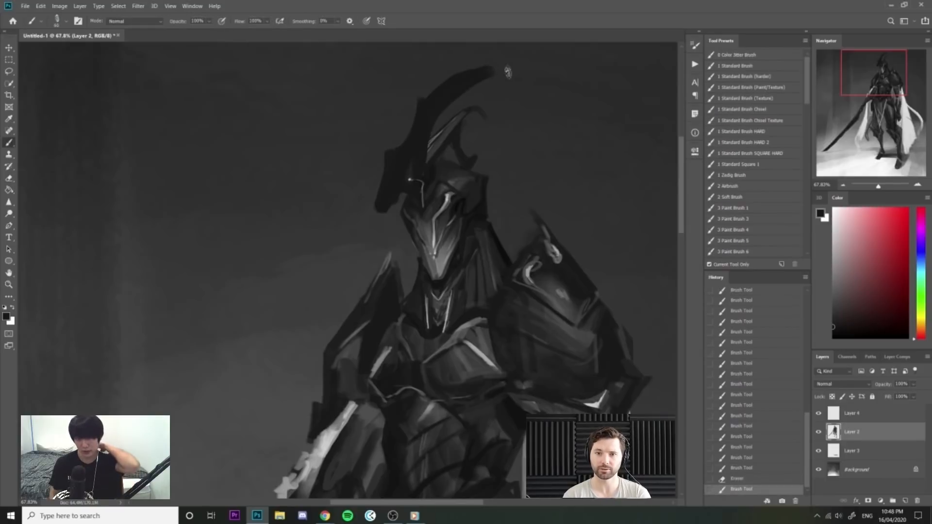
left_click_drag(438, 122, 527, 76)
key("ctrl+space")
mouse_move(475, 88)
left_mouse_down()
mouse_move(567, 103)
mouse_move(532, 117)
left_mouse_up()
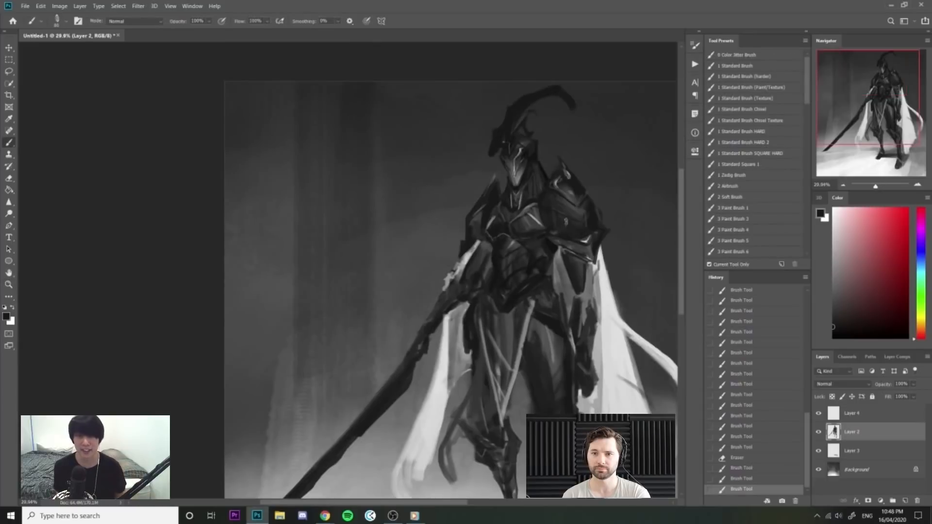
Mirror the canvas horizontally and trim the new horn's outline with the eraser.
key("F2")
key("ctrl+space")
left_click_drag(581, 227, 570, 224)
key("ctrl+space")
mouse_move(390, 119)
left_mouse_down()
mouse_move(418, 125)
mouse_move(379, 123)
mouse_move(381, 131)
left_mouse_up()
key("e")
left_click_drag(444, 132, 498, 194)
key("b")
Shape the horn's downward front prong with small sampled near-black strokes and erase along its outer edge.
key("ctrl+space")
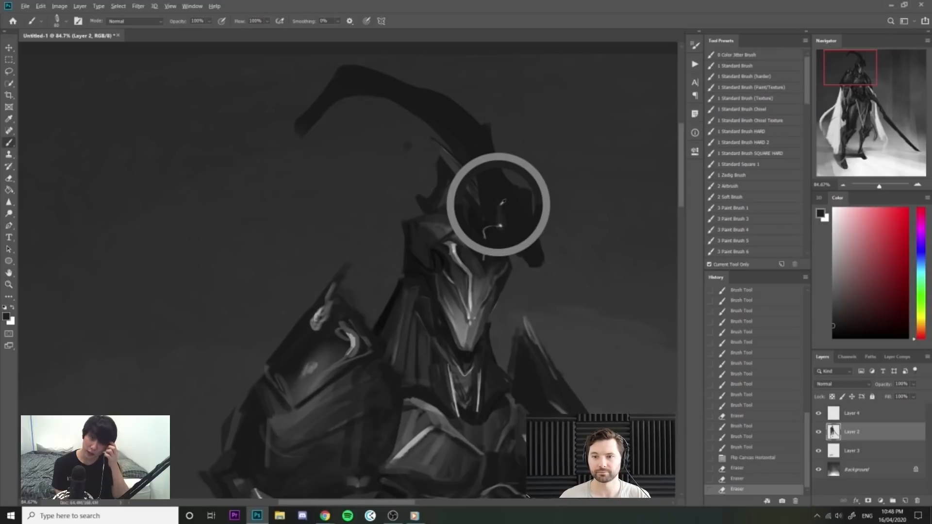
left_click(501, 205, "alt")
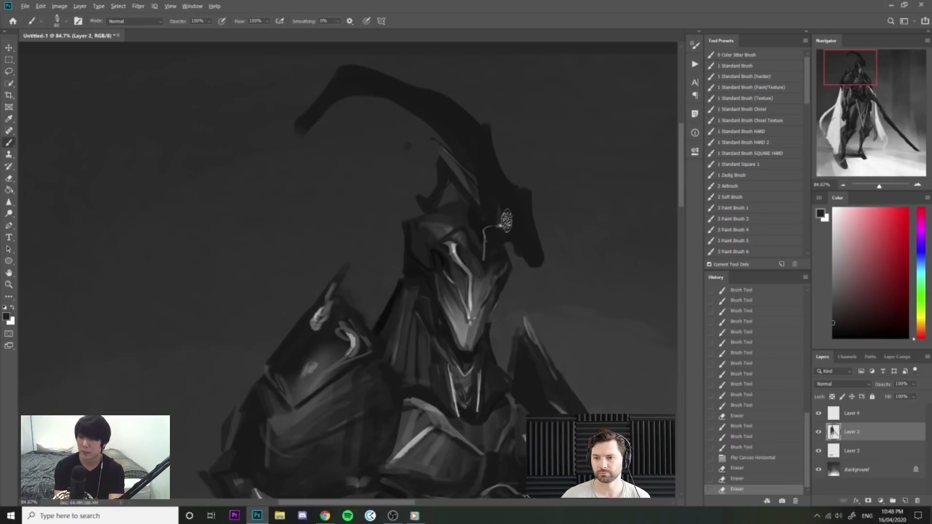
key("bracketleft")
key("bracketleft")
left_click(444, 261, "alt")
key("bracketleft")
key("bracketleft")
left_click_drag(509, 241, 537, 274)
key("e")
mouse_move(545, 217)
left_mouse_down()
mouse_move(550, 264)
mouse_move(545, 193)
mouse_move(562, 277)
left_mouse_up()
Darken the horn's base between the front prong and the helmet with sampled near-black.
key("b")
left_click(497, 175, "alt")
key("bracketleft")
mouse_move(488, 146)
left_mouse_down()
mouse_move(515, 192)
mouse_move(484, 208)
mouse_move(534, 273)
mouse_move(513, 215)
mouse_move(525, 248)
left_mouse_up()
left_click(498, 232, "alt")
key("bracketleft")
key("bracketleft")
key("bracketleft")
key("bracketleft")
key("bracketleft")
Paint a mid-grey streak down the front prong with grey sampled from the faceplate and clean its edge with the eraser.
left_click(464, 332, "alt")
key("bracketright")
key("bracketright")
key("bracketright")
key("bracketright")
mouse_move(524, 209)
left_mouse_down()
mouse_move(529, 251)
mouse_move(523, 238)
left_mouse_up()
left_click(528, 205, "alt")
mouse_move(523, 221)
left_mouse_down()
mouse_move(529, 256)
mouse_move(549, 278)
left_mouse_up()
key("e")
Flip the canvas back horizontally and touch up the light hook-shaped line on the helmet's brow with sampled near-black.
key("z")
left_click_drag(578, 243, 564, 177)
key("ctrl+shift+h")
left_click_drag(570, 184, 553, 157)
left_click_drag(375, 89, 485, 96)
key("b")
left_click(401, 226, "alt")
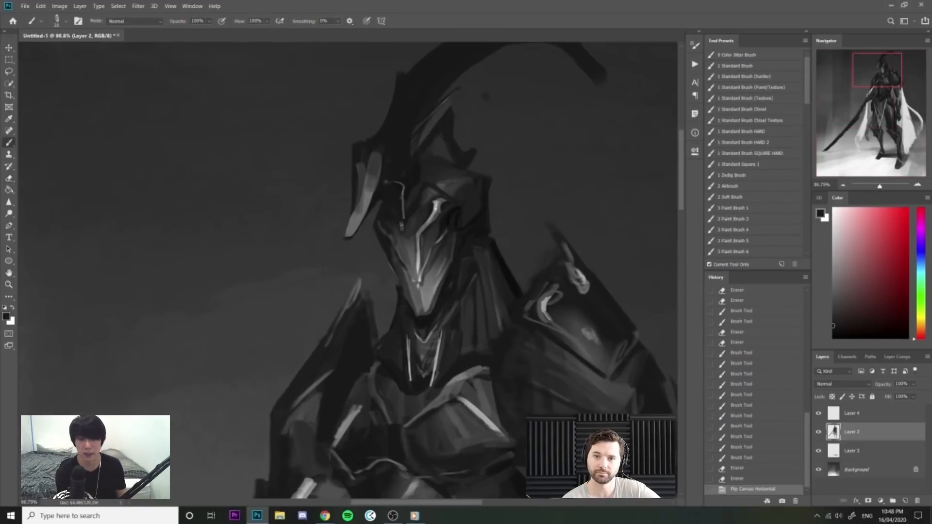
left_click_drag(401, 201, 400, 208)
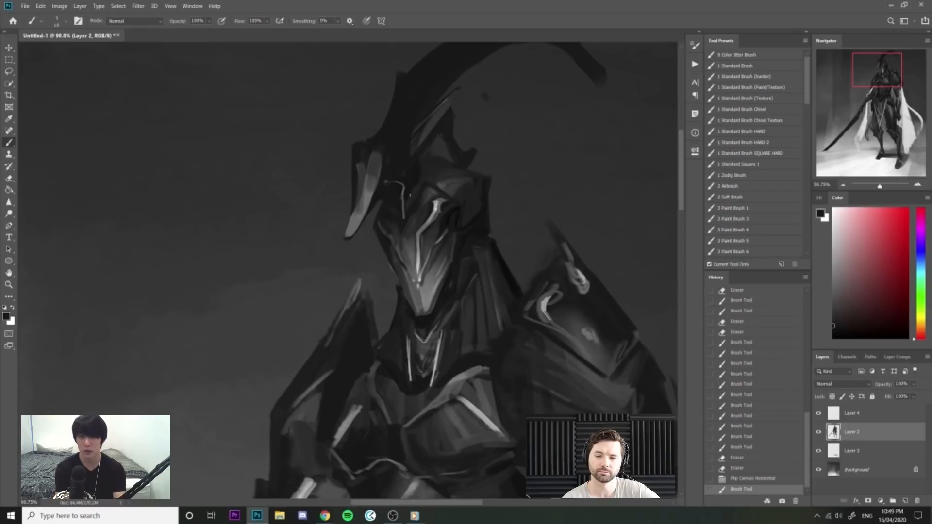
Sharpen the front prong with narrow strokes running up its length, redoing the first one.
mouse_move(427, 183)
left_mouse_down()
mouse_move(388, 184)
mouse_move(468, 204)
left_mouse_up()
left_click(482, 240, "alt")
key("bracketleft")
left_click_drag(331, 283, 365, 194)
key("ctrl+z")
left_click_drag(322, 293, 372, 178)
left_click_drag(336, 271, 373, 169)
mouse_move(355, 217)
left_mouse_down()
mouse_move(347, 233)
mouse_move(359, 205)
left_mouse_up()
Blend the top of the front prong into the horn's base with short strokes of sampled dark grey.
mouse_move(395, 174)
left_mouse_down()
mouse_move(388, 154)
mouse_move(427, 158)
left_mouse_up()
left_click(379, 179, "alt")
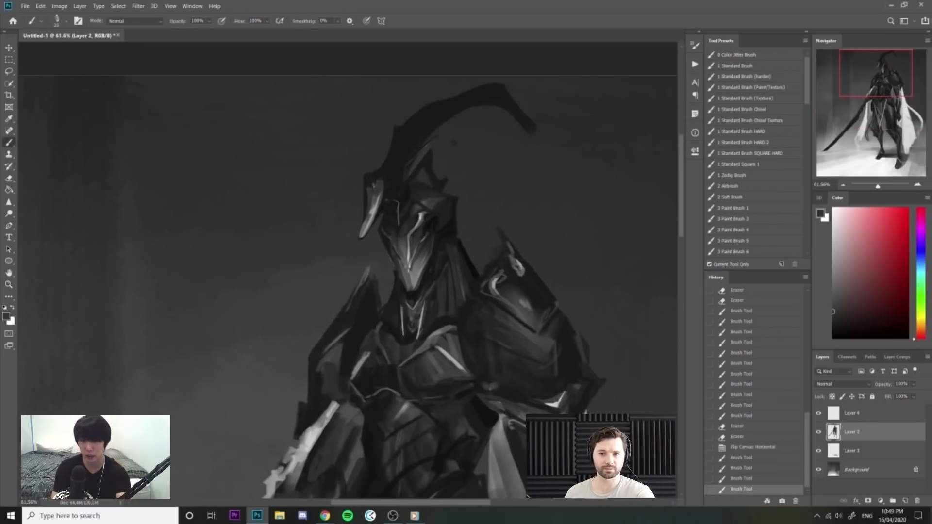
left_click_drag(389, 140, 368, 172)
left_click(367, 184, "alt")
mouse_move(368, 187)
left_mouse_down()
mouse_move(368, 199)
mouse_move(397, 160)
left_mouse_up()
left_click(376, 190, "alt")
left_click_drag(392, 170, 417, 143)
Paint a broad dark-grey sheen along the horn's curve from its base toward the tip with an enlarged brush.
key("]")
key("]")
key("]")
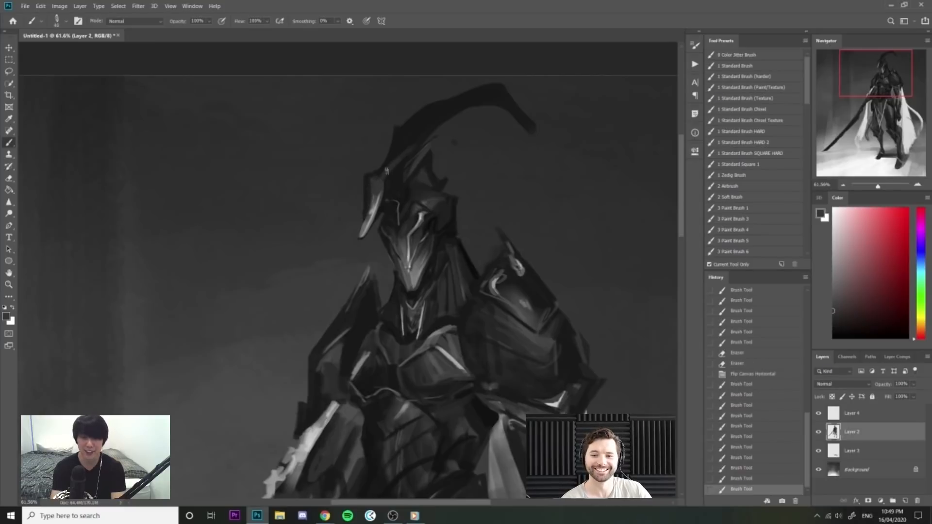
left_click_drag(386, 171, 446, 107)
key("ctrl+z")
key("]")
mouse_move(389, 174)
left_mouse_down()
mouse_move(408, 142)
mouse_move(454, 110)
left_mouse_up()
mouse_move(399, 152)
left_mouse_down()
mouse_move(492, 93)
mouse_move(460, 100)
mouse_move(495, 97)
left_mouse_up()
Touch up the horn's base above the prong with tones sampled from the horn and a smaller brush.
left_click(500, 90, "alt")
left_click(416, 127, "alt")
key("[")
key("[")
key("[")
mouse_move(384, 171)
left_mouse_down()
mouse_move(398, 147)
mouse_move(392, 170)
left_mouse_up()
Draw a fine near-black line down the recess between the front prong and the helmet.
scroll(388, 168, "up", 3)
key("[")
left_click(376, 210, "alt")
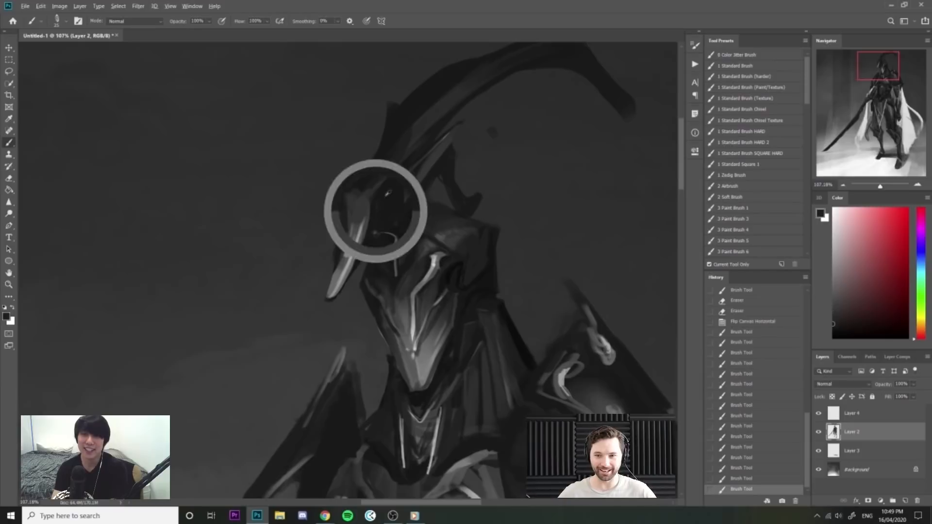
left_click(833, 334)
key("[")
key("[")
left_click_drag(374, 218, 371, 253)
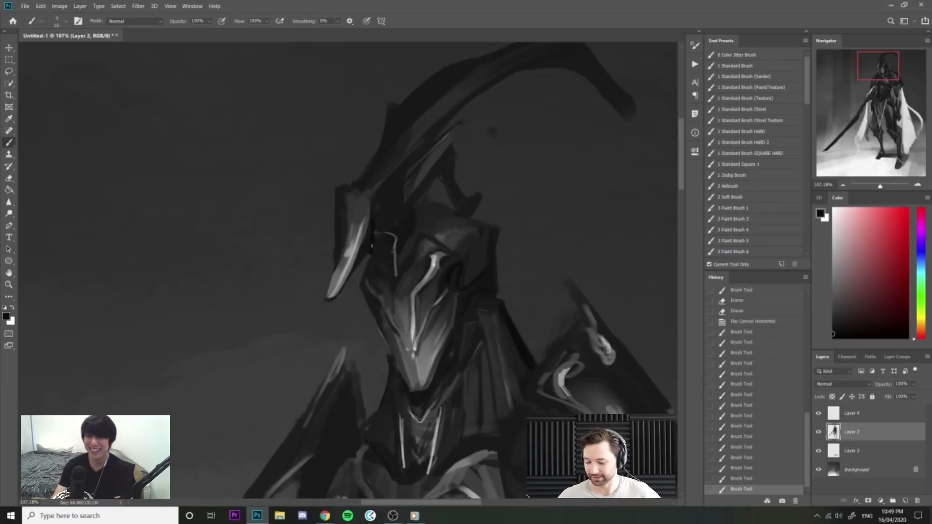
Flip the canvas horizontally to check the knight's whole silhouette.
mouse_move(403, 167)
left_mouse_down()
mouse_move(372, 256)
mouse_move(380, 269)
mouse_move(338, 273)
left_mouse_up()
key("ctrl+shift+h")
left_click_drag(596, 335, 577, 316)
key("b")
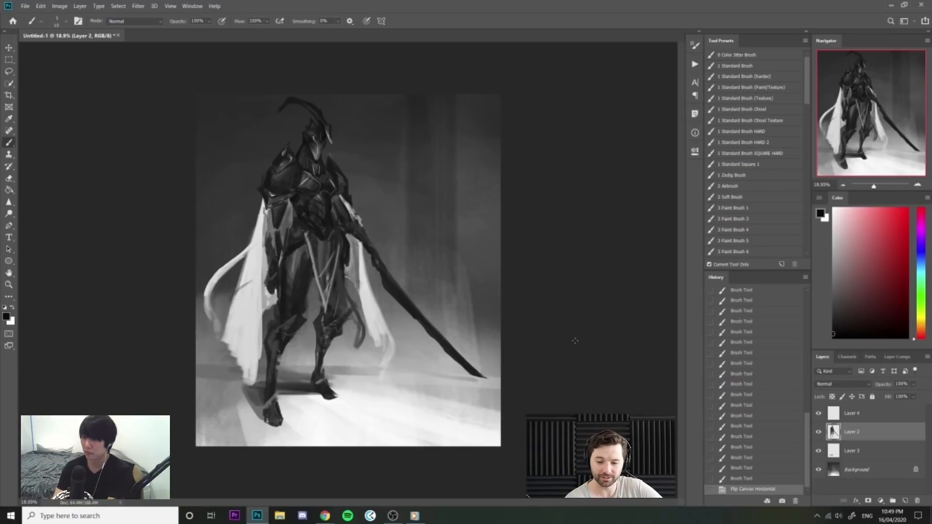
key("z")
left_click_drag(257, 145, 280, 141)
key("e")
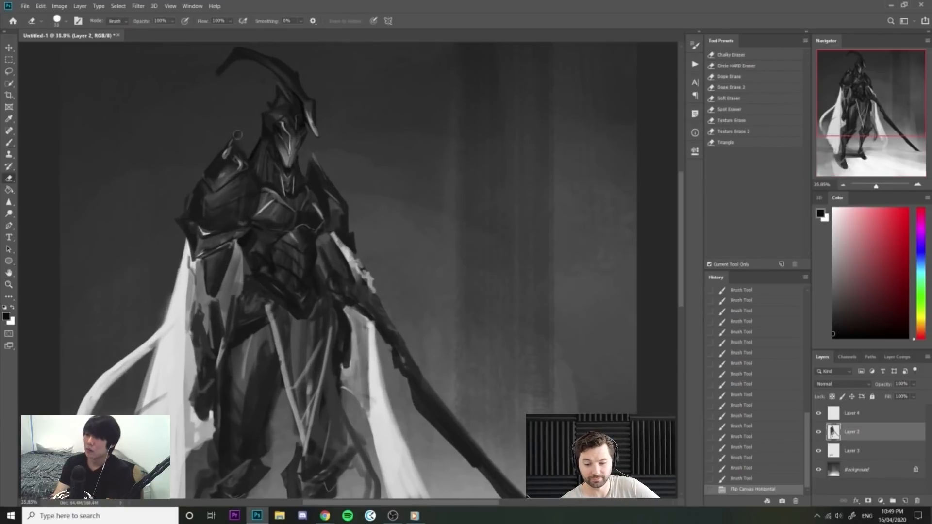
Try trimming the outer edge of the spiked pauldron with the eraser, undo it and flip the canvas back.
left_click_drag(202, 163, 195, 171)
mouse_move(315, 151)
left_mouse_down()
mouse_move(335, 187)
mouse_move(352, 150)
mouse_move(400, 147)
mouse_move(349, 121)
left_mouse_up()
key("z")
key("e")
key("ctrl+z")
key("ctrl+z")
key("z")
key("ctrl+shift+h")
Erase along the outer edge of the horn's bend to slim the curve.
mouse_move(394, 102)
left_mouse_down()
mouse_move(426, 58)
mouse_move(499, 58)
left_mouse_up()
left_click_drag(680, 196, 669, 162)
key("e")
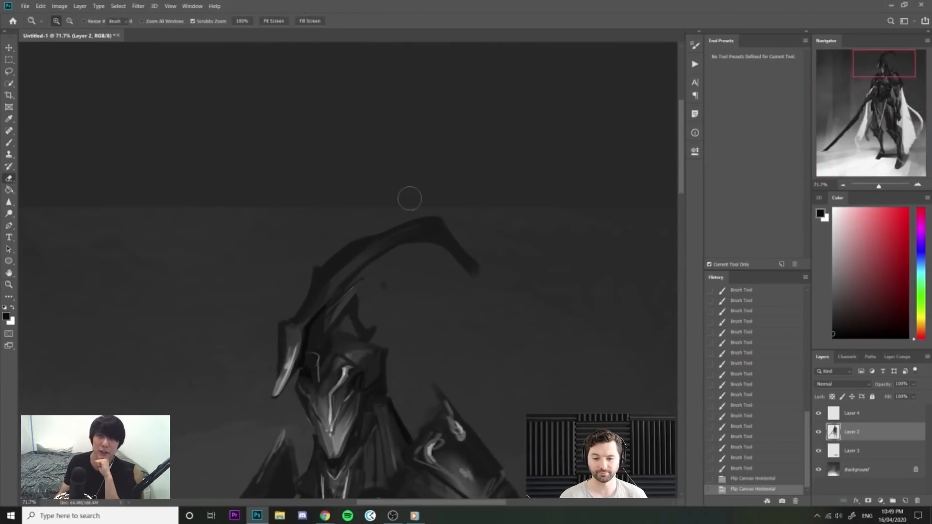
mouse_move(451, 198)
left_mouse_down()
mouse_move(478, 231)
mouse_move(471, 239)
mouse_move(449, 209)
left_mouse_up()
left_click_drag(447, 208, 417, 203)
Repaint the horn's upper curve with sampled near-black and erase around the end to taper it into a thin point.
key("b")
left_click(353, 244, "alt")
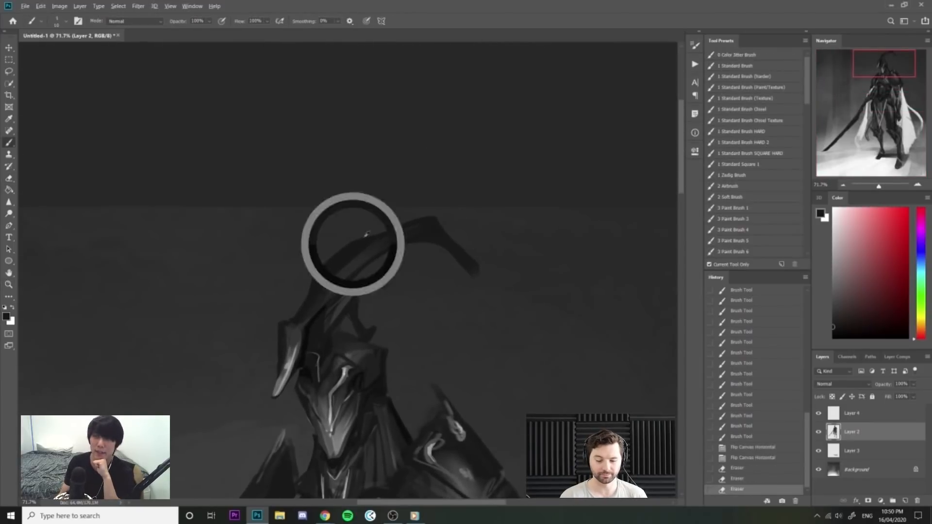
mouse_move(351, 250)
left_mouse_down()
mouse_move(412, 223)
mouse_move(439, 223)
left_mouse_up()
left_click_drag(354, 249, 437, 223)
mouse_move(432, 228)
left_mouse_down()
mouse_move(468, 254)
mouse_move(471, 285)
mouse_move(481, 245)
left_mouse_up()
key("e")
mouse_move(474, 238)
left_mouse_down()
mouse_move(433, 232)
mouse_move(445, 243)
mouse_move(426, 231)
left_mouse_up()
key("b")
left_click(430, 234, "alt")
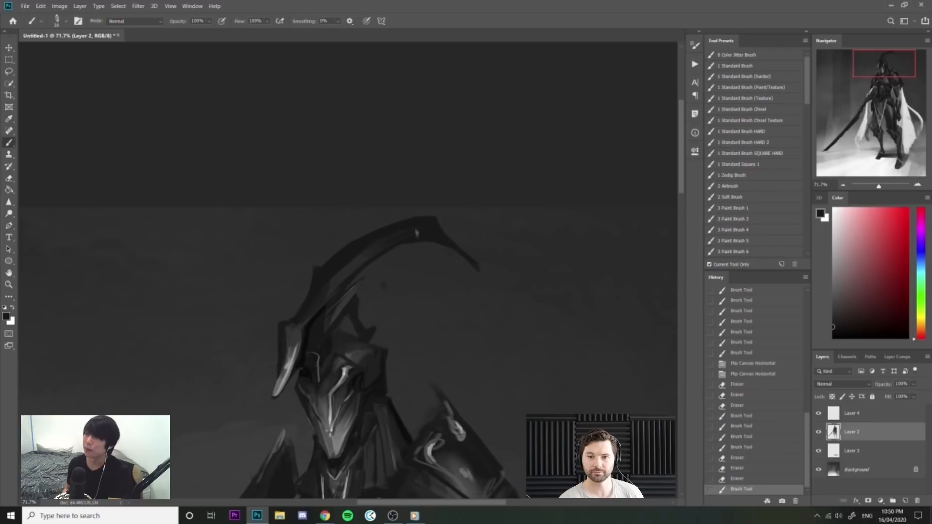
Deepen the recess between the front prong and the helmet with near-black strokes from a smaller brush.
scroll(311, 334, "up", 2)
key("bracketleft")
left_click_drag(311, 334, 316, 328)
left_click_drag(316, 328, 312, 381)
left_click(310, 411, "alt")
mouse_move(309, 418)
left_mouse_down()
mouse_move(306, 444)
mouse_move(295, 443)
mouse_move(305, 441)
left_mouse_up()
left_click(316, 423, "alt")
scroll(306, 437, "down", 8)
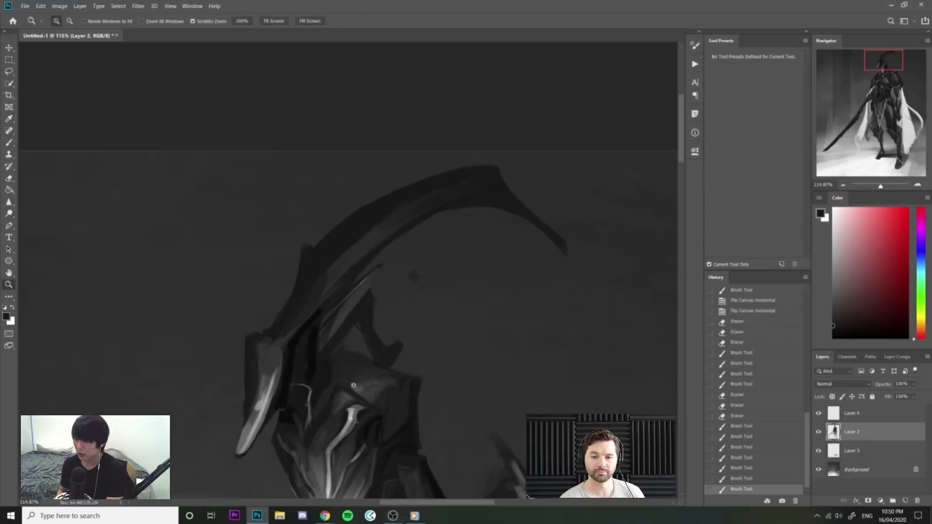
Build up the dark planes of the helmet with a series of short strokes, enlarging the brush for the last ones.
scroll(340, 233, "up", 4)
left_click_drag(418, 167, 450, 171)
mouse_move(383, 146)
left_mouse_down()
mouse_move(411, 144)
mouse_move(397, 140)
mouse_move(409, 130)
left_mouse_up()
left_click_drag(332, 157, 346, 178)
left_click_drag(348, 145, 362, 172)
left_click_drag(365, 141, 361, 171)
left_click_drag(375, 124, 374, 173)
key("bracketright")
mouse_move(386, 102)
left_mouse_down()
mouse_move(379, 162)
mouse_move(386, 151)
left_mouse_up()
left_click_drag(392, 108, 388, 149)
left_click_drag(424, 117, 388, 114)
Flip the canvas horizontally and touch up the helmet's brow with a short stroke of sampled tone.
key("ctrl+shift+h")
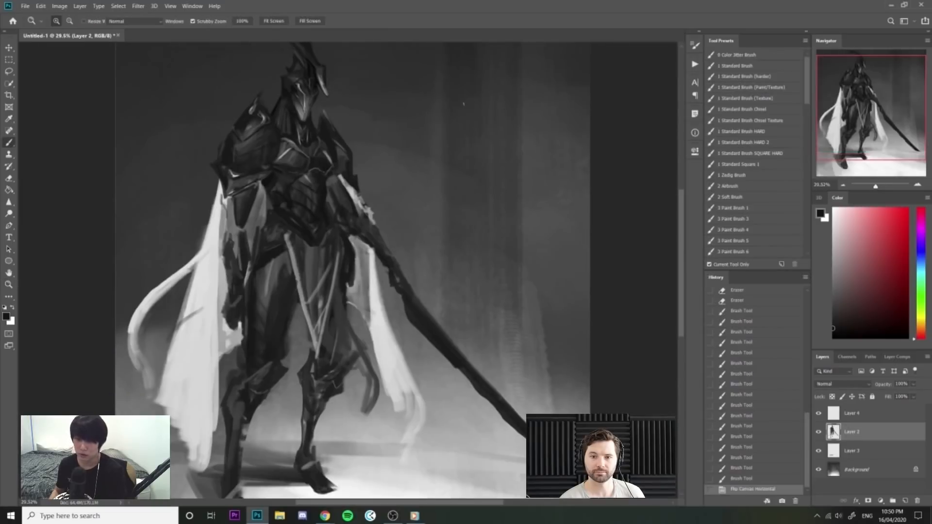
left_click_drag(258, 85, 306, 94)
key("bracketleft")
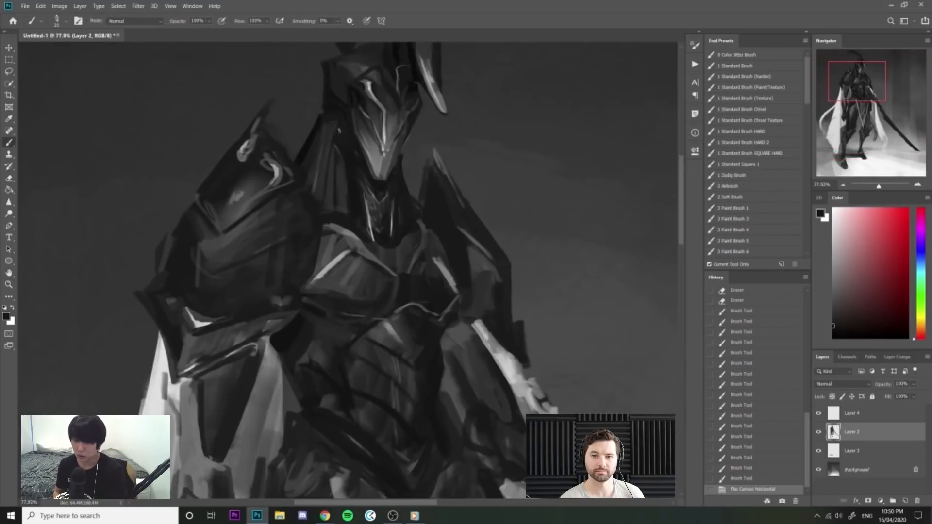
left_click(358, 95, "alt")
left_click_drag(358, 89, 353, 101)
Paint the collar plate beside the helmet with short strokes from a much larger brush.
left_click(430, 85, "alt")
key("bracketright")
key("bracketright")
key("bracketright")
key("bracketright")
key("bracketright")
key("bracketright")
left_click_drag(312, 163, 308, 177)
left_click_drag(313, 160, 312, 173)
mouse_move(317, 149)
left_mouse_down()
mouse_move(312, 170)
mouse_move(315, 163)
left_mouse_up()
mouse_move(320, 141)
left_mouse_down()
mouse_move(316, 186)
mouse_move(327, 216)
mouse_move(340, 207)
mouse_move(292, 189)
left_mouse_up()
left_click(303, 157, "alt")
Touch up the upper corner of the breastplate below the collar with sampled tones.
key("z")
left_click_drag(420, 185, 376, 180)
key("ctrl+space")
left_click_drag(366, 146, 345, 145)
left_click_drag(312, 175, 366, 177)
left_click(323, 224, "alt")
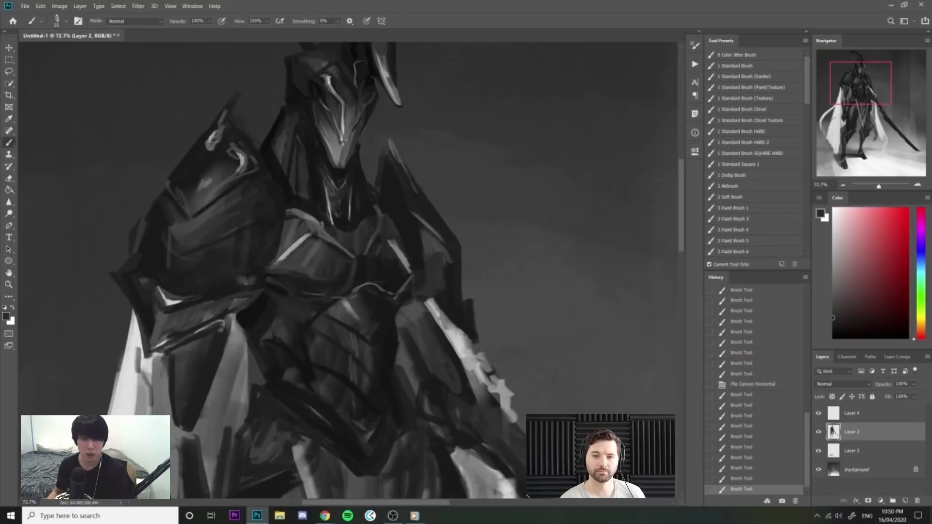
mouse_move(300, 223)
left_mouse_down()
mouse_move(331, 207)
mouse_move(305, 206)
left_mouse_up()
left_click(331, 205, "alt")
left_click(300, 199, "alt")
Refine the light rim running diagonally along the breastplate's upper edge with sampled mid-greys.
key("]")
left_click(306, 206, "alt")
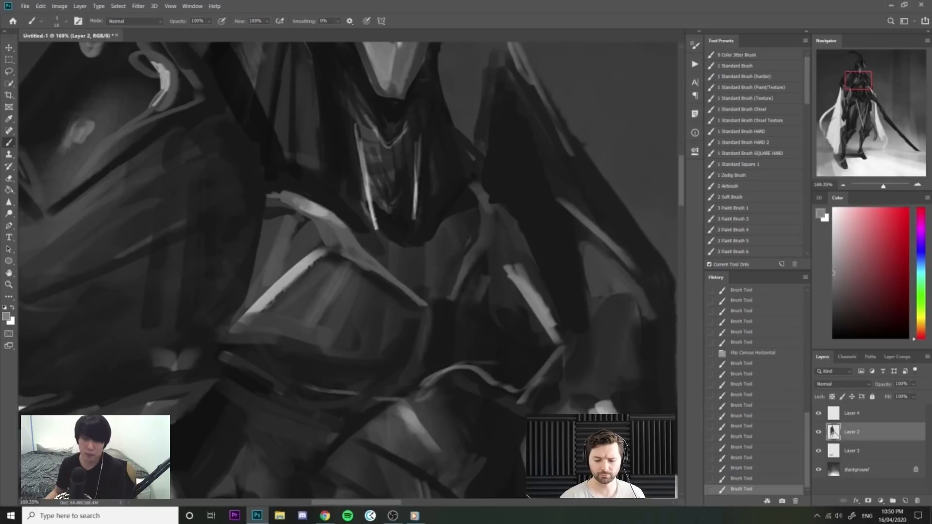
left_click_drag(311, 206, 356, 249)
left_click(324, 212, "alt")
left_click(339, 223, "alt")
left_click_drag(345, 237, 368, 260)
left_click(360, 251, "alt")
Darken the centre of the breastplate between the two chest plates with a sampled tone.
key("z")
left_click_drag(436, 277, 412, 214)
key("b")
left_click(430, 264, "alt")
mouse_move(441, 258)
left_mouse_down()
mouse_move(452, 258)
mouse_move(435, 267)
mouse_move(416, 245)
left_mouse_up()
key("z")
key("b")
key("z")
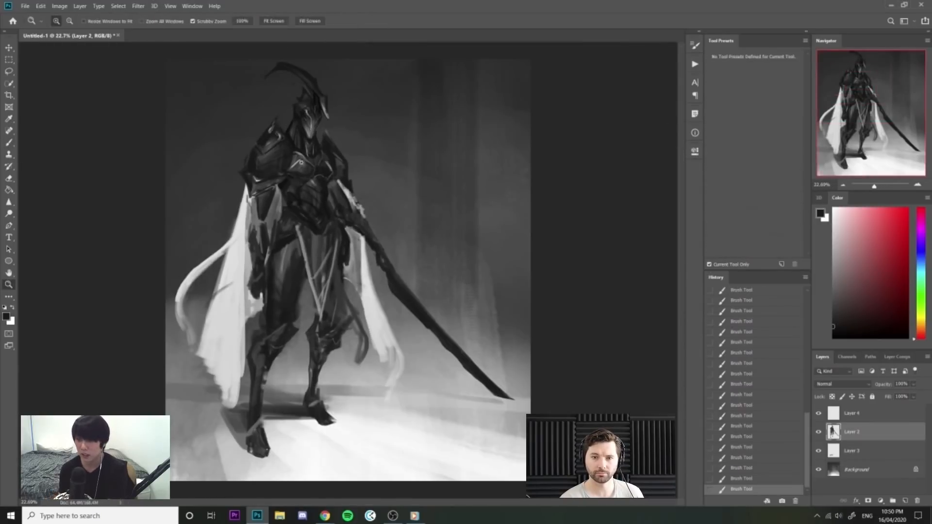
Paint sampled dark grey over the narrower chest plate beside its highlight and flip the canvas back horizontally.
left_click_drag(310, 160, 340, 167)
key("b")
left_click(326, 207, "alt")
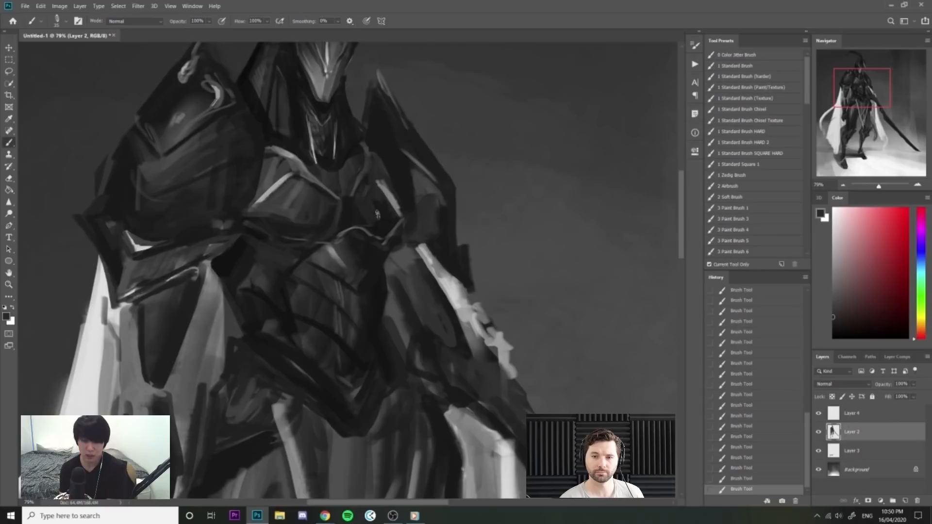
left_click(383, 200, "alt")
mouse_move(377, 177)
left_mouse_down()
mouse_move(396, 205)
mouse_move(360, 209)
left_mouse_up()
key("z")
key("b")
key("h")
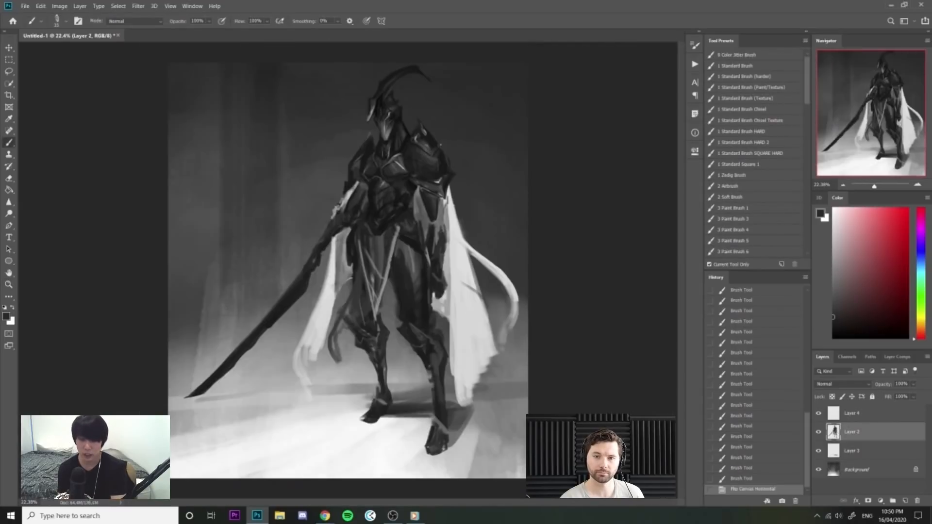
key("z")
left_click_drag(469, 152, 458, 144)
key("b")
key("z")
left_click_drag(439, 174, 452, 163)
key("b")
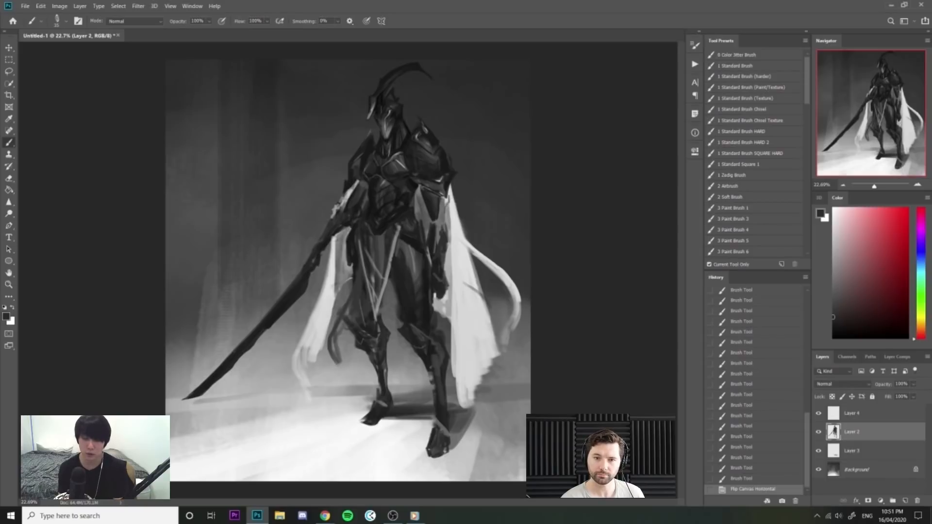
left_click(629, 216)
key("z")
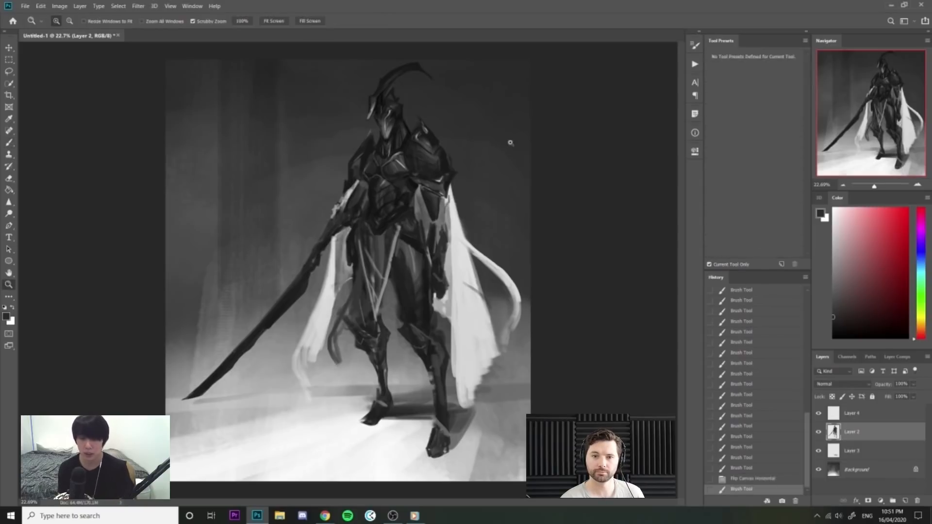
Clean up the edge between the torso and the grey cloth beneath the large pauldron with short dark strokes.
left_click_drag(506, 141, 492, 147)
left_click_drag(391, 200, 442, 199)
key("b")
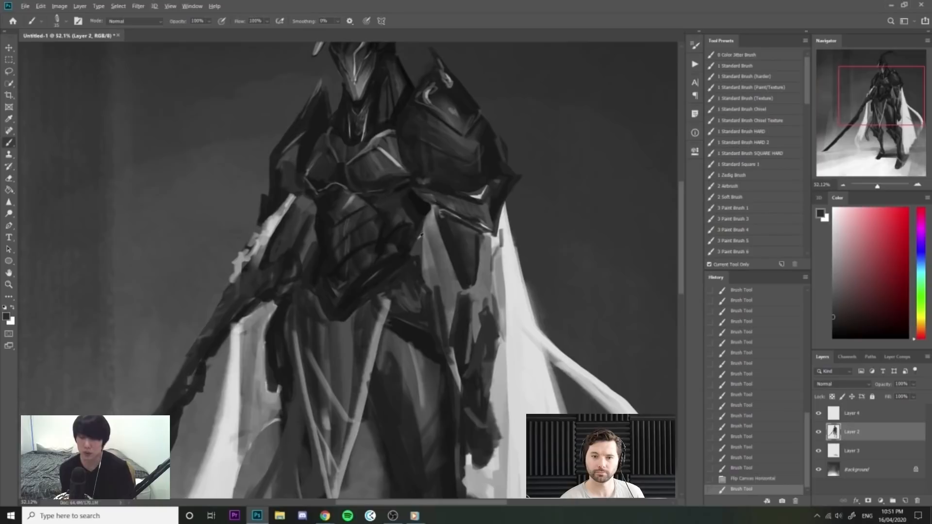
left_click(427, 230)
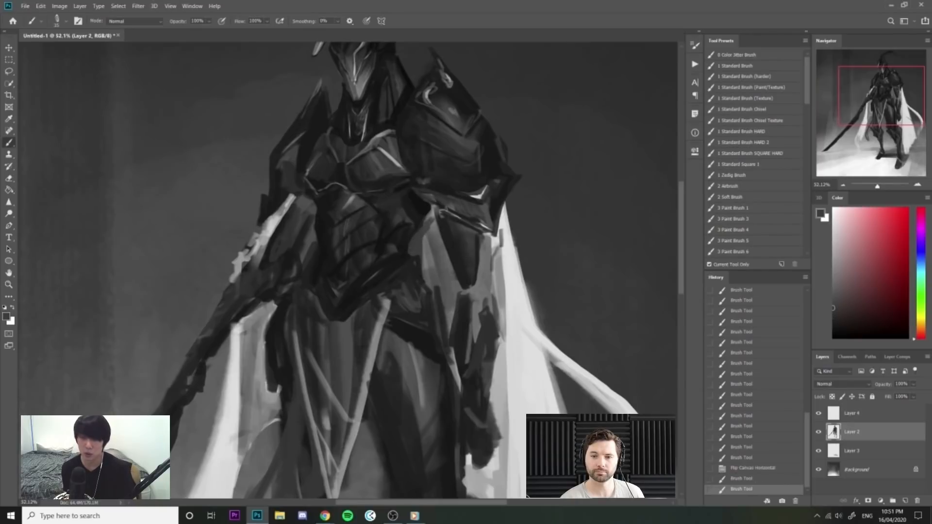
left_click_drag(429, 216, 440, 250)
key("z")
mouse_move(438, 241)
left_mouse_down()
mouse_move(442, 255)
mouse_move(427, 255)
left_mouse_up()
key("b")
left_click_drag(480, 240, 467, 239)
Touch up the lower rim of the large pauldron with sampled greys and a smaller brush.
key("z")
mouse_move(493, 203)
left_mouse_down()
mouse_move(526, 204)
mouse_move(524, 227)
mouse_move(531, 199)
mouse_move(515, 217)
mouse_move(510, 252)
left_mouse_up()
key("b")
left_click(529, 209, "alt")
left_click(523, 216, "alt")
key("[")
left_click(516, 229, "alt")
left_click(516, 222, "alt")
key("z")
mouse_move(589, 208)
left_mouse_down()
mouse_move(535, 206)
mouse_move(531, 195)
left_mouse_up()
mouse_move(426, 339)
left_mouse_down()
mouse_move(429, 365)
mouse_move(424, 357)
left_mouse_up()
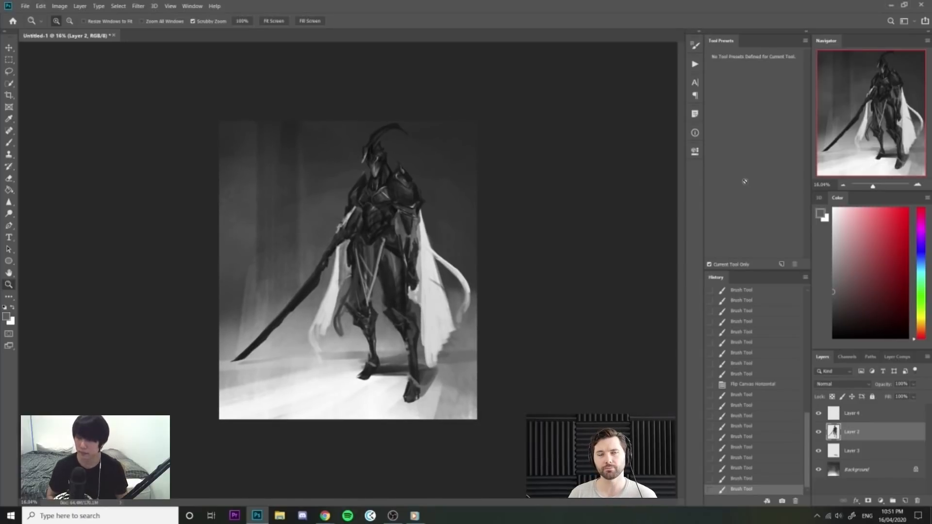
key("alt+Tab")
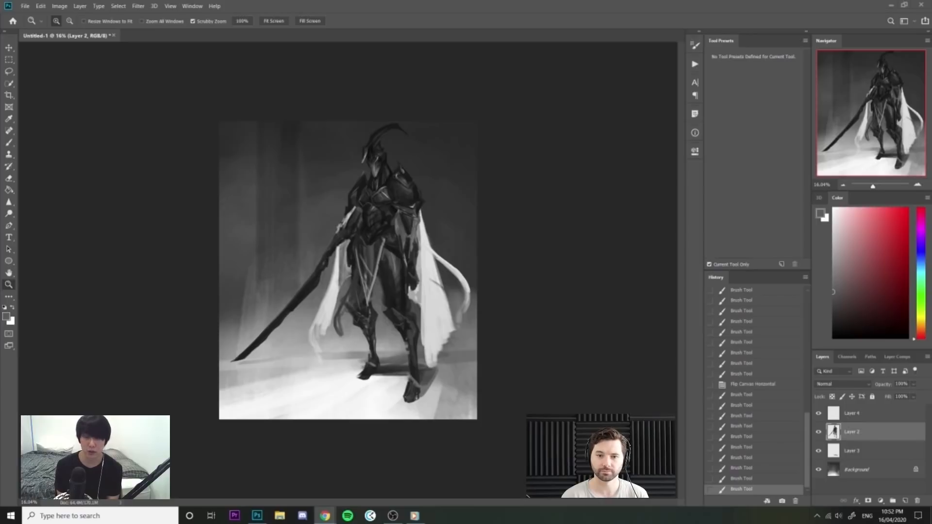
Draw thin dark panel lines across the helmet's crown with sampled near-black.
mouse_move(380, 145)
left_mouse_down()
mouse_move(429, 173)
mouse_move(410, 185)
left_mouse_up()
key("b")
left_click(276, 212, "alt")
left_click_drag(340, 212, 334, 240)
left_click_drag(387, 269, 399, 252)
left_click_drag(427, 220, 429, 232)
Add small light highlights on the helmet's crown above the brow with light grey sampled from the face ridge.
key("z")
mouse_move(432, 234)
left_mouse_down()
mouse_move(395, 219)
mouse_move(402, 223)
left_mouse_up()
left_click(326, 279, "alt")
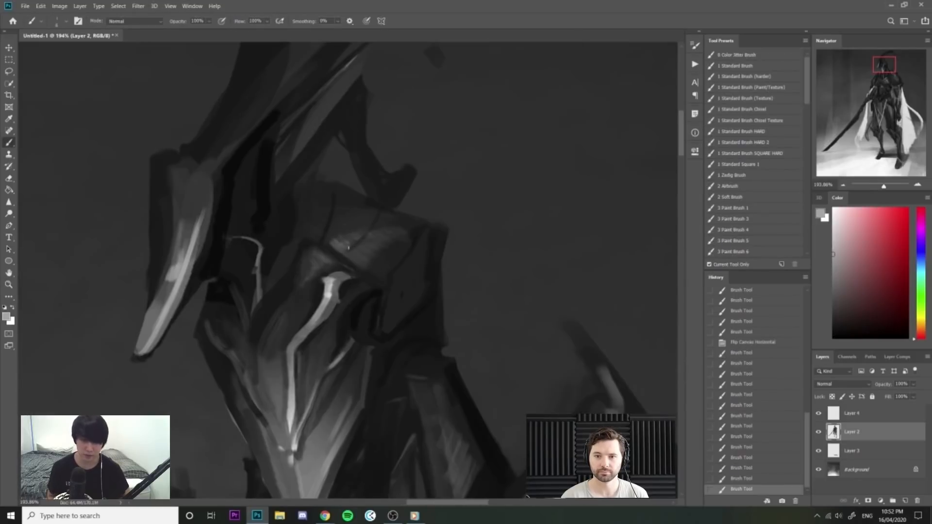
mouse_move(374, 223)
left_mouse_down()
mouse_move(370, 255)
mouse_move(367, 238)
mouse_move(336, 227)
left_mouse_up()
left_click(330, 289, "alt")
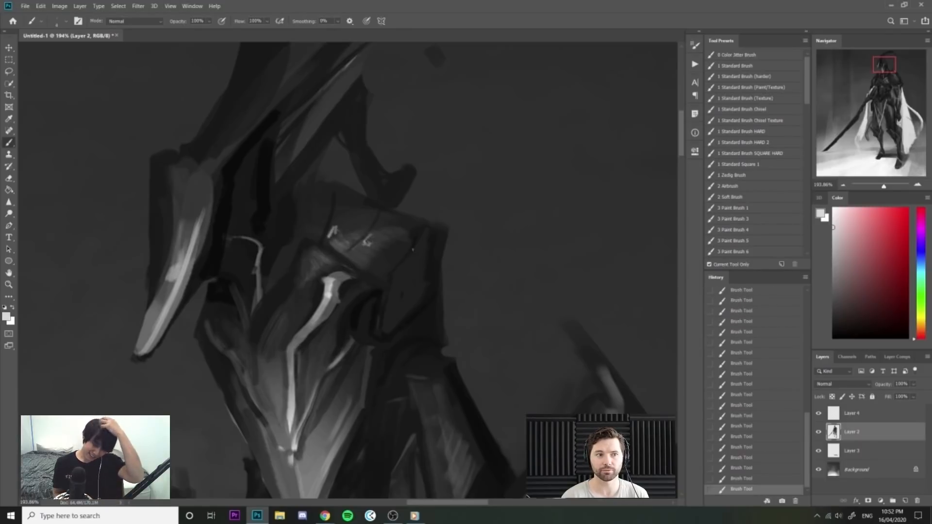
Paint thin streaks down the side of the helmet behind the brow with sampled tones.
left_click_drag(418, 261, 414, 307)
mouse_move(440, 266)
left_mouse_down()
mouse_move(432, 247)
mouse_move(466, 291)
left_mouse_up()
left_click(435, 271, "alt")
left_click_drag(451, 254, 467, 266)
left_click(442, 305, "alt")
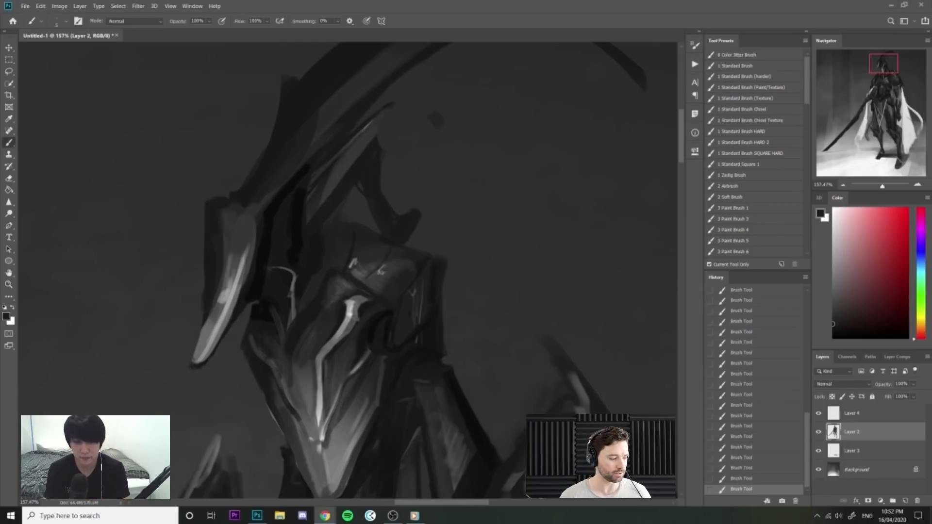
Extend the canvas upward with the Crop tool to add a narrow strip above the horn.
key("ctrl+space")
mouse_move(523, 141)
left_mouse_down()
mouse_move(478, 170)
mouse_move(505, 207)
mouse_move(428, 238)
left_mouse_up()
key("ctrl+space")
key("ctrl+space")
key("ctrl+space")
mouse_move(566, 278)
left_mouse_down()
mouse_move(520, 294)
mouse_move(530, 299)
left_mouse_up()
key("ctrl+space")
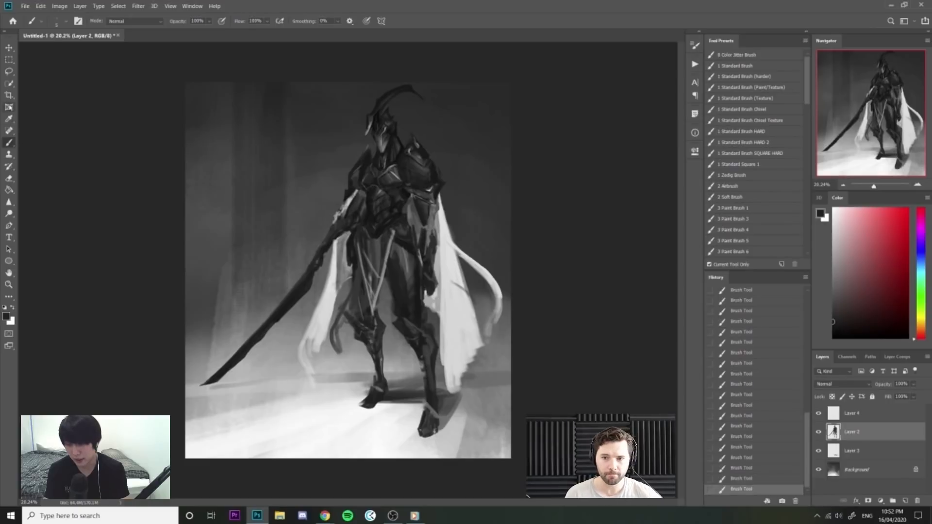
left_click(8, 95)
left_click_drag(348, 82, 348, 74)
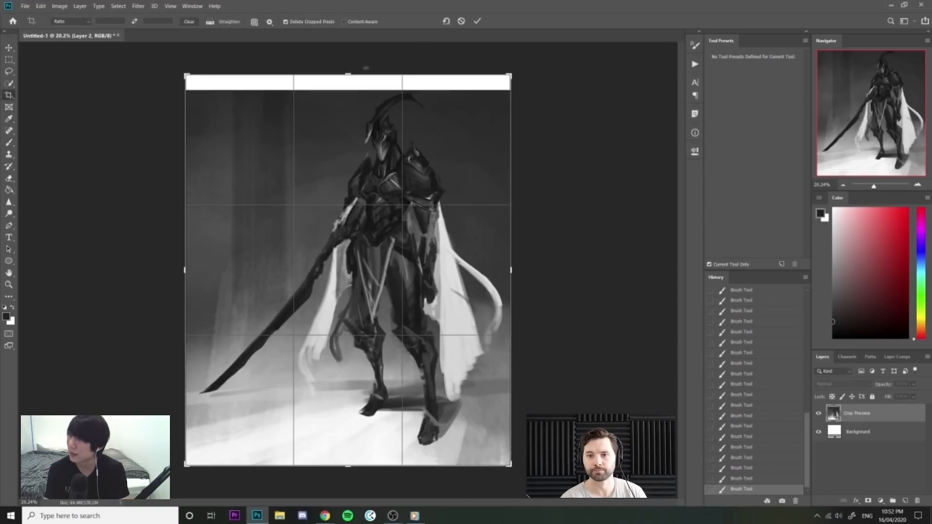
left_click(477, 21)
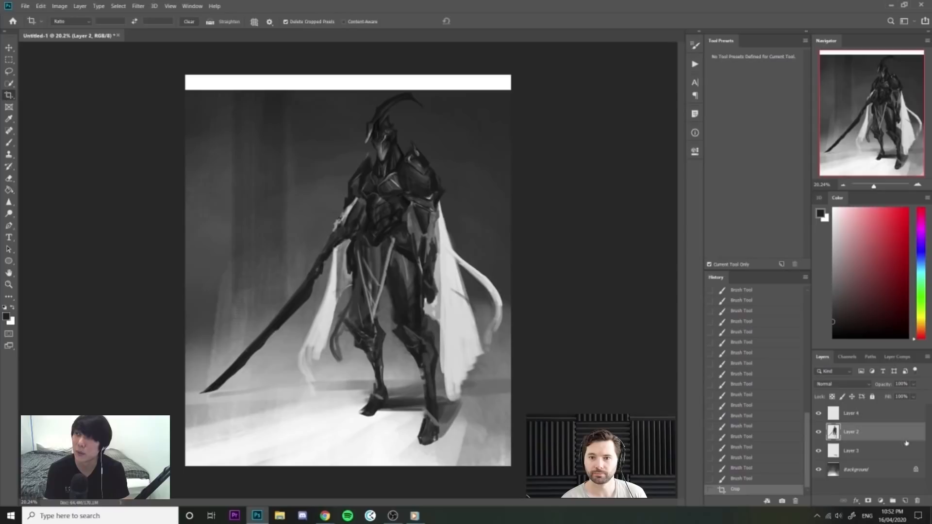
Select the blank strip above the horn on the Background layer and fill it with Content-Aware at 100% opacity.
left_click(884, 470)
key("m")
left_click_drag(184, 73, 512, 91)
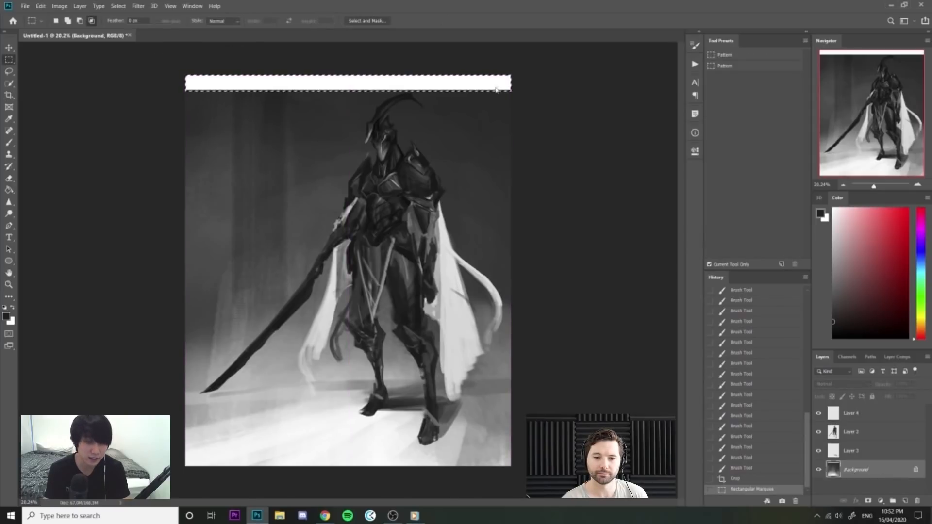
right_click(514, 88)
left_click(526, 199)
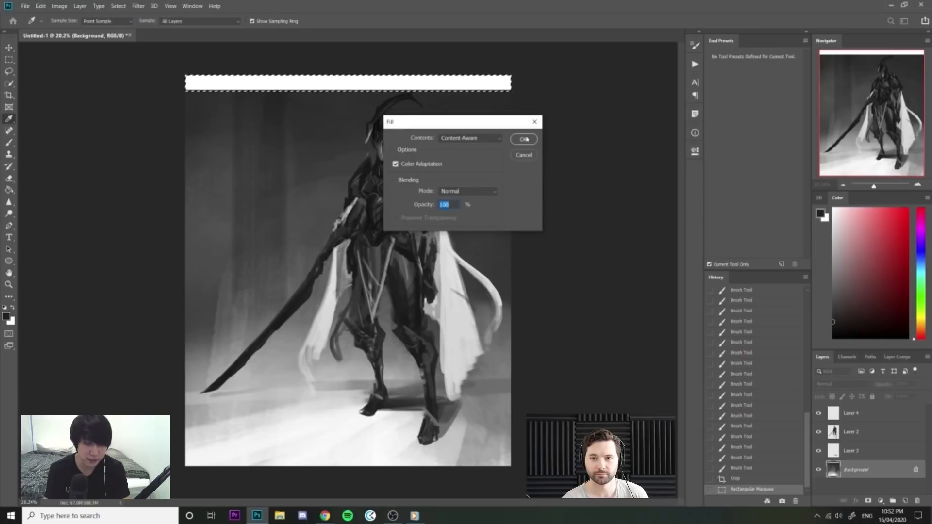
left_click(525, 140)
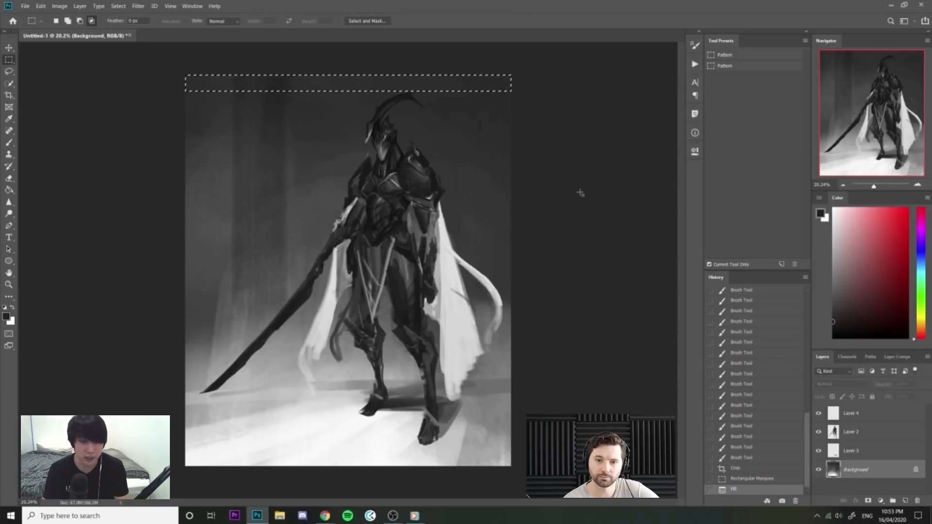
Clear the marquee selection above the horn and make Layer 2 the active layer for painting.
key("ctrl+d")
key("z")
left_click_drag(560, 296, 557, 272)
mouse_move(379, 147)
left_mouse_down()
mouse_move(430, 146)
mouse_move(433, 124)
left_mouse_up()
key("b")
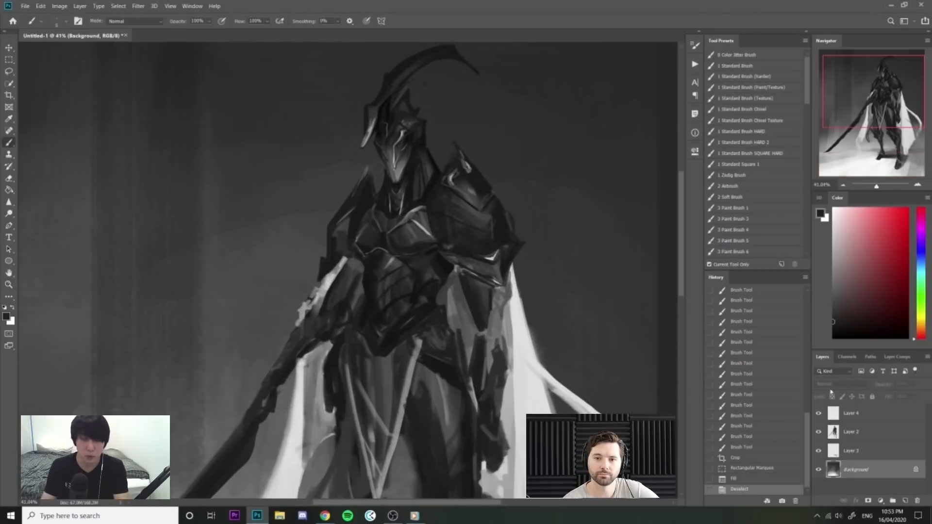
left_click(820, 433)
left_click(819, 433)
left_click(855, 432)
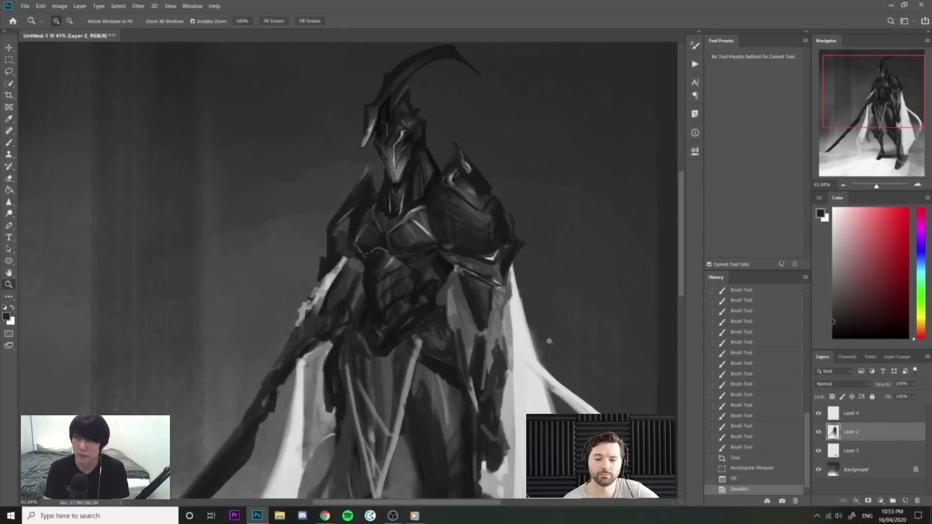
Refine the lower side of the knight's face plate near the chin with brush strokes in sampled tones.
key("ctrl+0")
key("z")
left_click_drag(369, 194, 396, 194)
key("b")
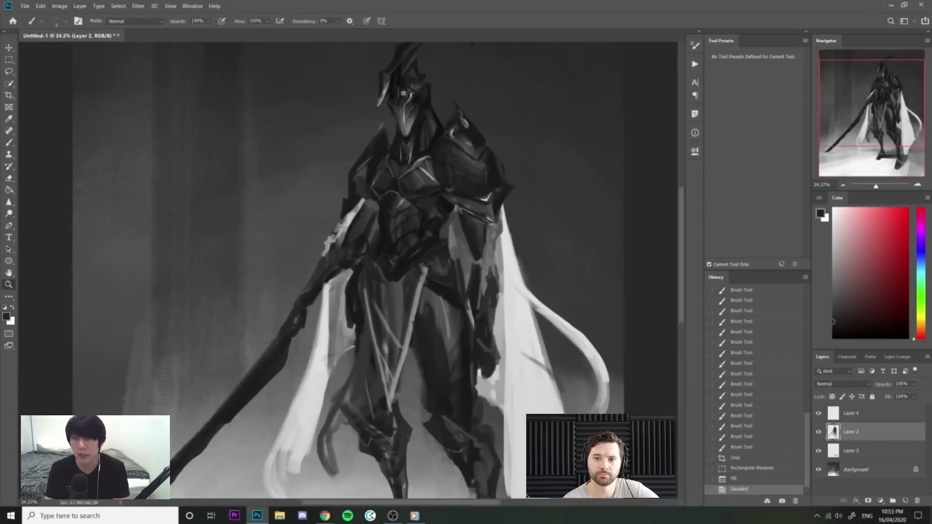
key("z")
left_click_drag(388, 122, 437, 127)
key("b")
left_click(405, 236, "alt")
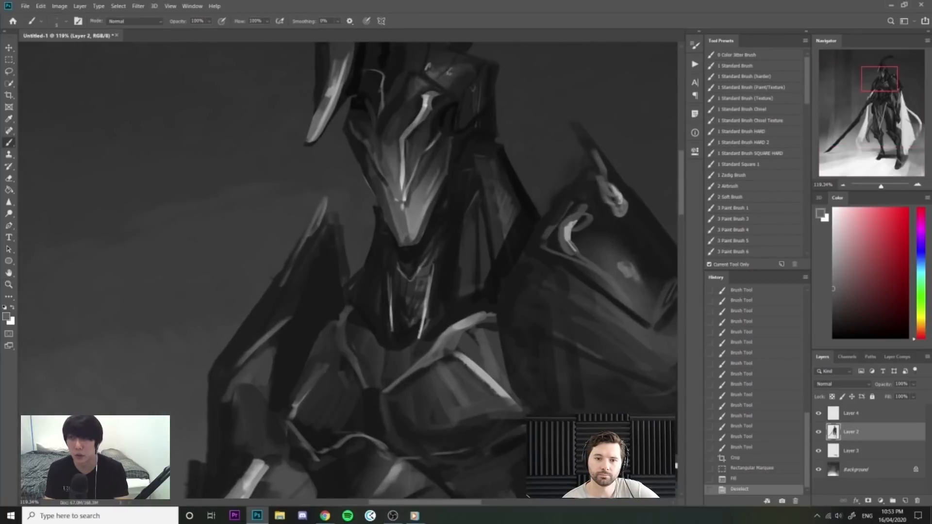
left_click(395, 232, "alt")
left_click_drag(407, 225, 402, 240)
key("bracketright")
key("bracketright")
left_click_drag(389, 206, 399, 231)
left_click_drag(383, 194, 392, 214)
Flip the canvas horizontally.
key("z")
left_click_drag(437, 229, 396, 230)
key("ctrl+shift+h")
Clean up the helmet and neck area with the Eraser and short brush strokes in a sampled dark tone.
key("z")
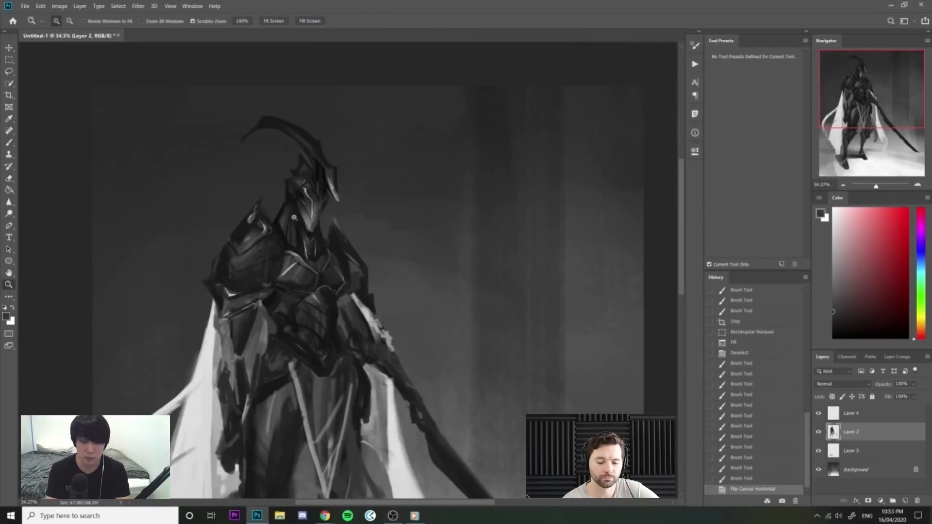
left_click_drag(295, 217, 330, 246)
left_click(330, 246, "alt")
key("z")
mouse_move(369, 223)
left_mouse_down()
mouse_move(392, 252)
mouse_move(380, 291)
left_mouse_up()
key("e")
key("b")
left_click_drag(378, 279, 389, 318)
mouse_move(384, 301)
left_mouse_down()
mouse_move(392, 326)
mouse_move(376, 324)
left_mouse_up()
key("e")
key("z")
left_click_drag(446, 308, 477, 311)
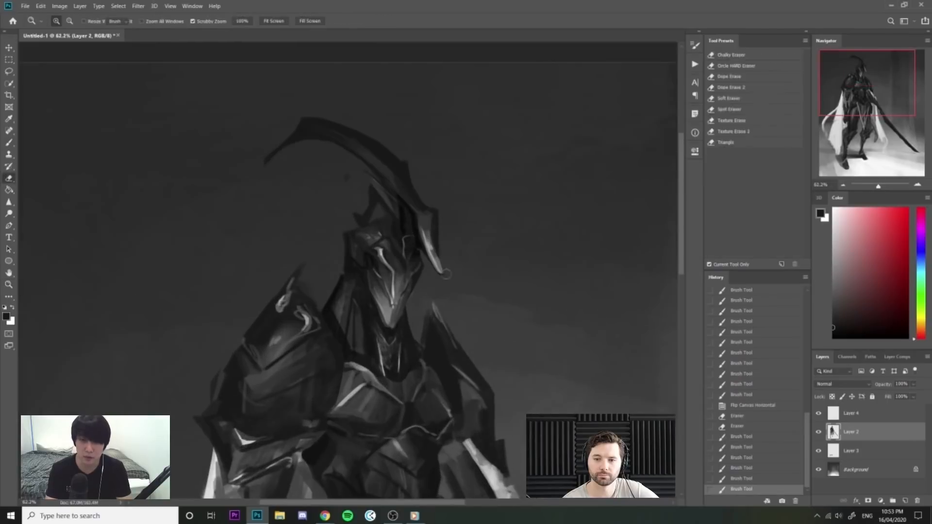
Paint a dark stroke on the helmet beneath the horn's base and hide Layer 4.
key("b")
left_click_drag(404, 204, 412, 236)
left_click(819, 431)
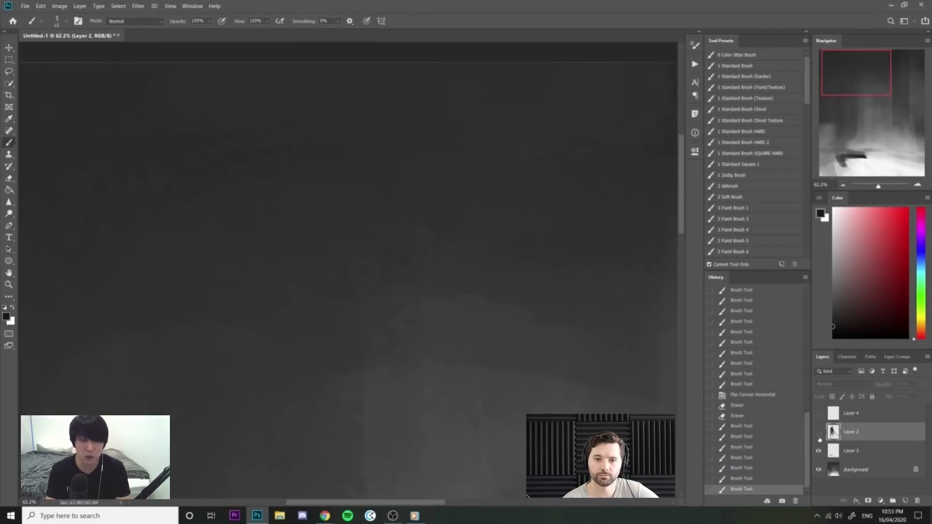
left_click(819, 432)
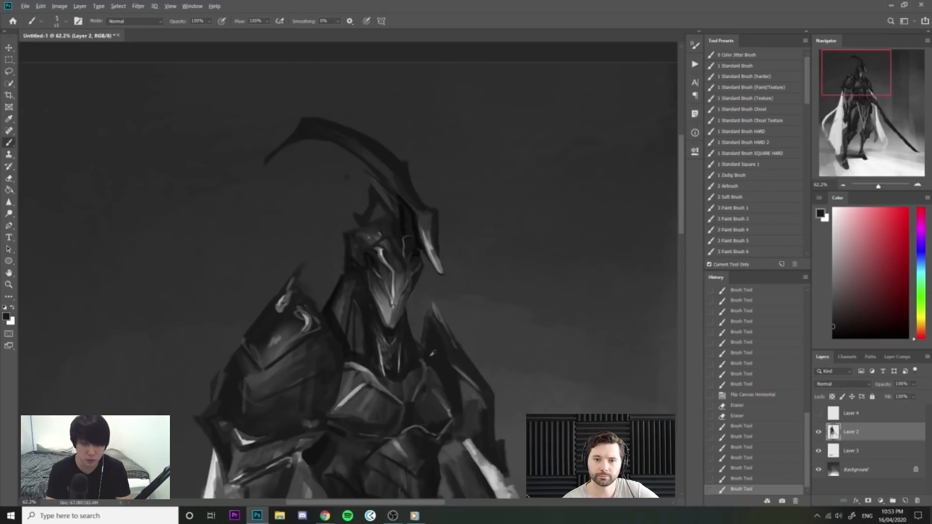
Darken the inner side of the pointed shoulder plate beside the neck with near-black and sampled dark strokes.
left_click(834, 332)
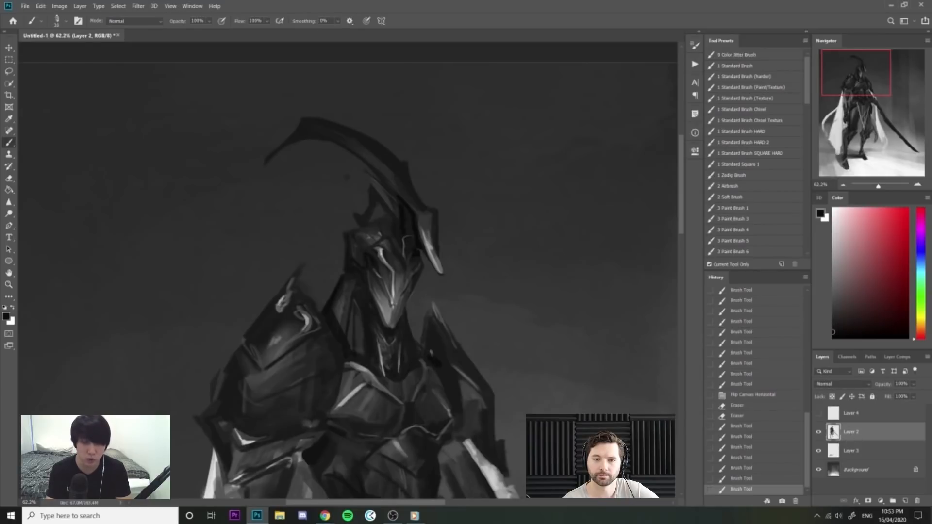
left_click_drag(439, 350, 449, 384)
left_click_drag(448, 379, 451, 411)
left_click(442, 388, "alt")
left_click_drag(448, 403, 455, 413)
left_click_drag(459, 376, 394, 376)
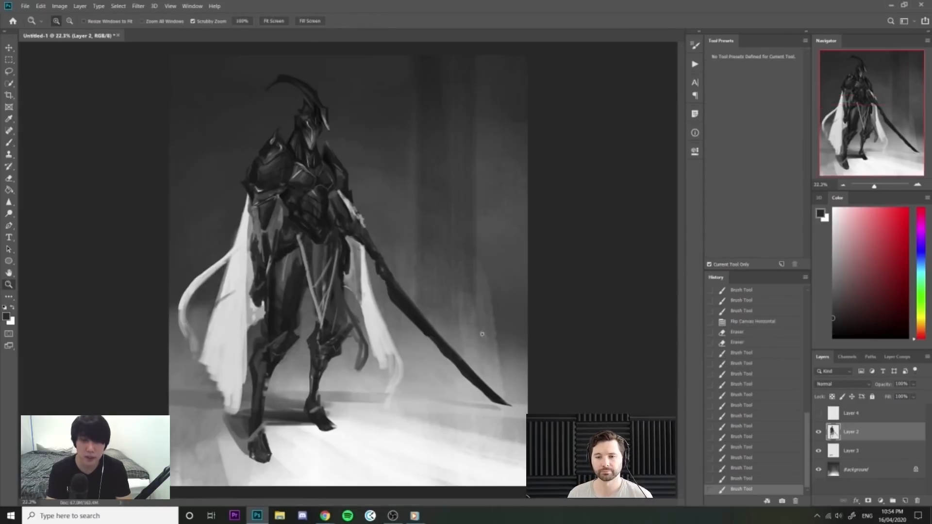
left_click_drag(475, 328, 460, 329)
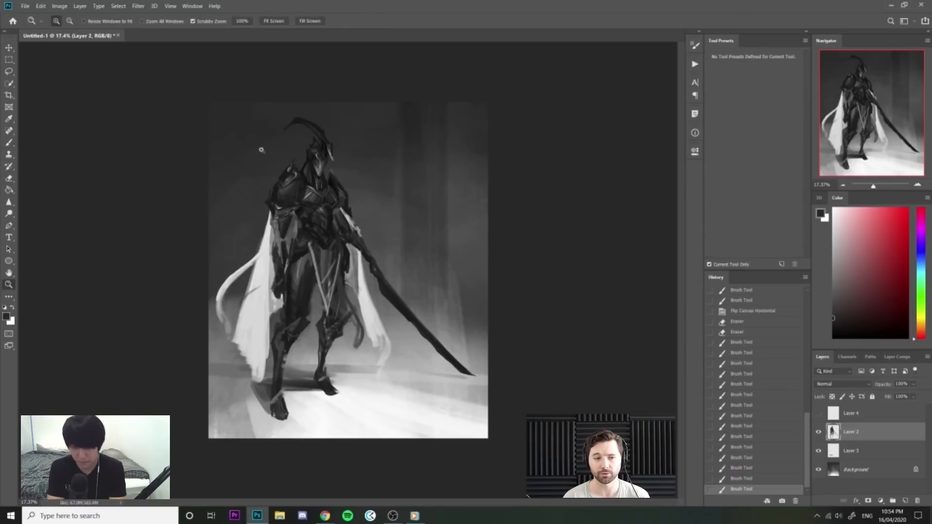
Paint sampled grey tones over the front of the large pauldron to give it a rounder form.
left_click_drag(261, 150, 335, 153)
left_click_drag(262, 197, 281, 198)
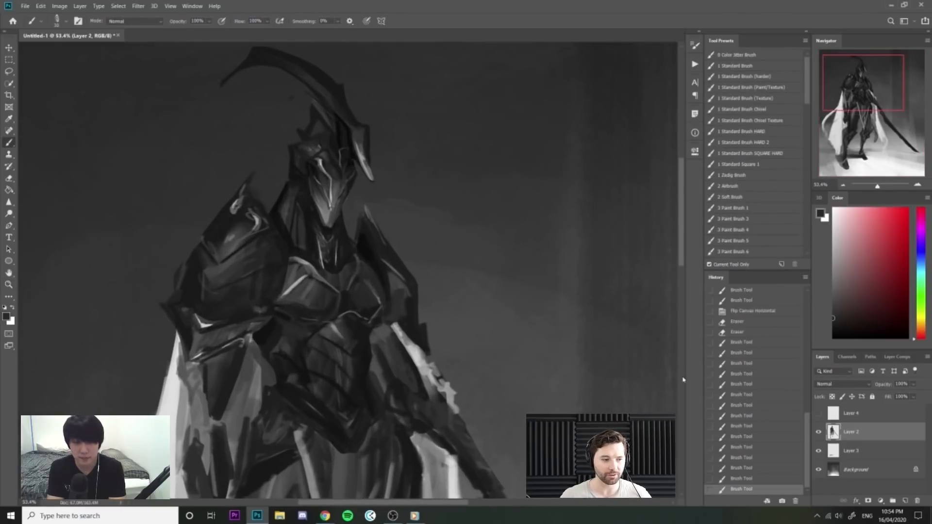
key("alt+Tab")
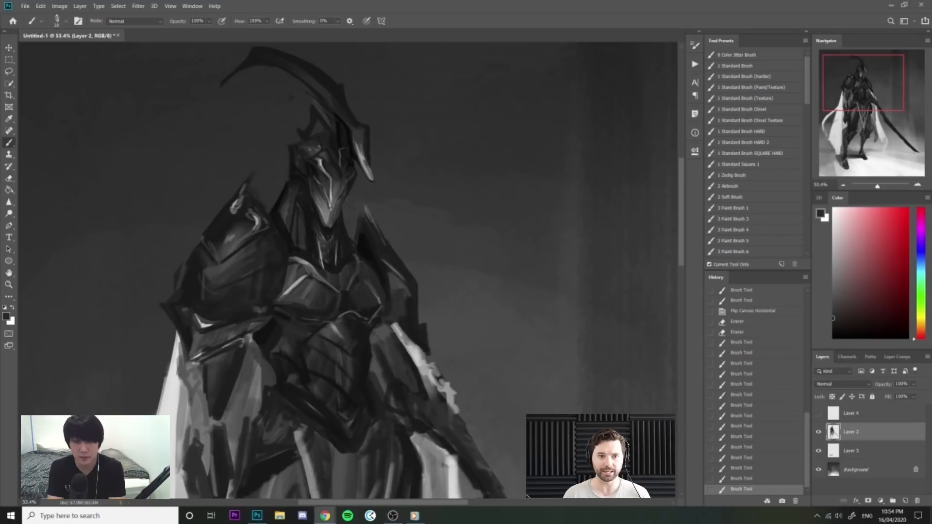
left_click(228, 254)
left_click(221, 250, "alt")
key("]")
mouse_move(214, 250)
left_mouse_down()
mouse_move(208, 260)
mouse_move(247, 244)
mouse_move(206, 250)
mouse_move(230, 233)
mouse_move(248, 262)
mouse_move(230, 225)
left_mouse_up()
left_click(218, 239, "alt")
left_click(219, 243, "alt")
key("]")
left_click(244, 237, "alt")
left_click(212, 261, "alt")
key("]")
left_click(208, 267, "alt")
mouse_move(202, 263)
left_mouse_down()
mouse_move(198, 276)
mouse_move(222, 234)
mouse_move(207, 258)
left_mouse_up()
Add lighter strokes down the large pauldron with grey sampled from its upper spike.
left_click(228, 243, "alt")
key("[")
key("[")
mouse_move(214, 243)
left_mouse_down()
mouse_move(223, 236)
mouse_move(213, 250)
left_mouse_up()
left_click(236, 209, "alt")
key("]")
key("]")
left_click_drag(242, 207, 212, 255)
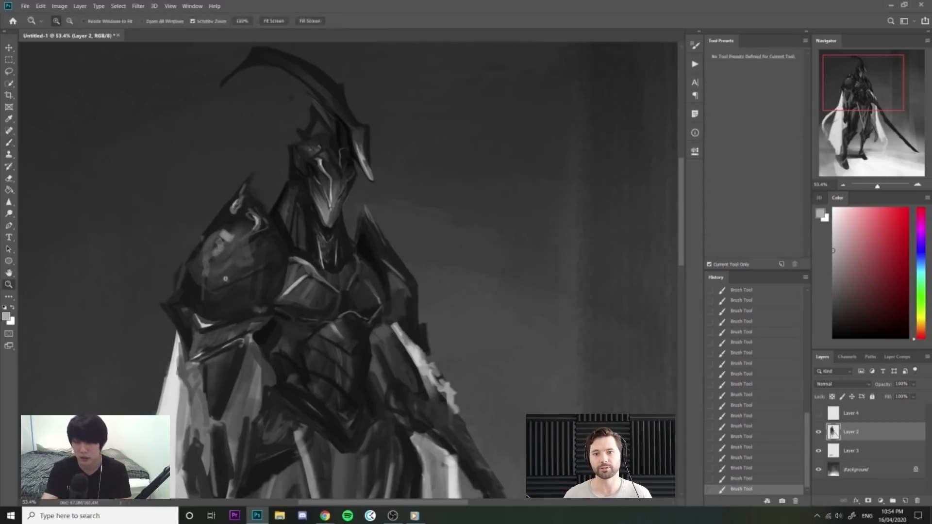
Flip the canvas horizontally again and work the pauldron's outer highlight with sampled tones.
key("ctrl+0")
key("ctrl+shift+h")
mouse_move(481, 194)
left_mouse_down()
mouse_move(454, 193)
mouse_move(510, 200)
left_mouse_up()
left_click(455, 172, "alt")
left_click_drag(467, 178, 491, 226)
left_click(484, 224, "alt")
left_click(495, 233, "alt")
mouse_move(494, 236)
left_mouse_down()
mouse_move(500, 247)
mouse_move(507, 224)
mouse_move(480, 224)
left_mouse_up()
Paint long downward strokes on the pauldron's inner face with sampled mid-grey.
key("z")
key("z")
left_click_drag(420, 182, 469, 196)
key("z")
mouse_move(391, 194)
left_mouse_down()
mouse_move(372, 268)
mouse_move(379, 282)
left_mouse_up()
left_click(365, 234, "alt")
left_click_drag(354, 218, 378, 278)
left_click(430, 195, "alt")
Blend the top of the pauldron's outer highlight with short strokes in repeatedly sampled greys.
key("z")
mouse_move(431, 194)
left_mouse_down()
mouse_move(449, 197)
mouse_move(419, 175)
mouse_move(432, 163)
left_mouse_up()
left_click(412, 179, "alt")
mouse_move(432, 163)
left_mouse_down()
mouse_move(444, 176)
mouse_move(441, 159)
mouse_move(450, 163)
left_mouse_up()
left_click(433, 163, "alt")
left_click(436, 162, "alt")
left_click(460, 160, "alt")
left_click_drag(444, 162, 456, 172)
left_click(430, 174, "alt")
key("z")
key("b")
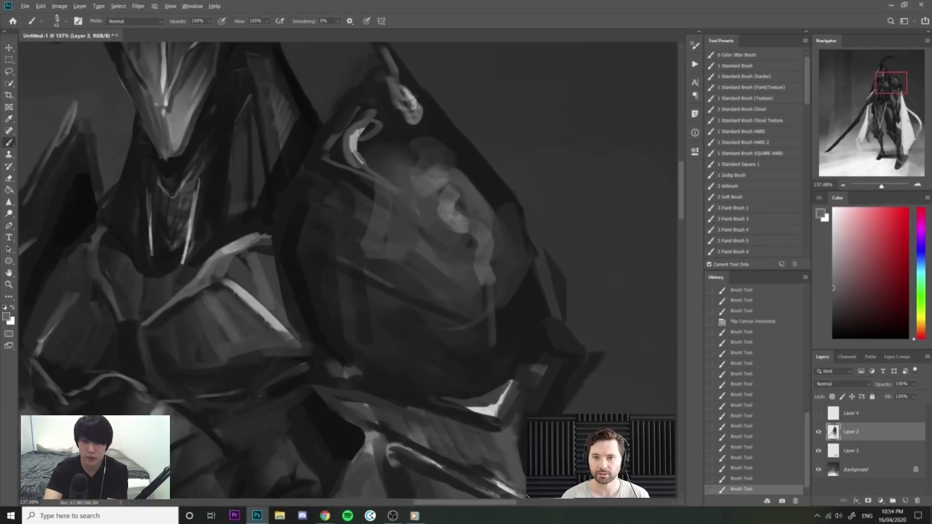
Add thin light grey streaks along the pauldron's curved outer highlight.
left_click_drag(442, 162, 446, 171)
left_click_drag(443, 162, 450, 182)
left_click_drag(443, 163, 449, 179)
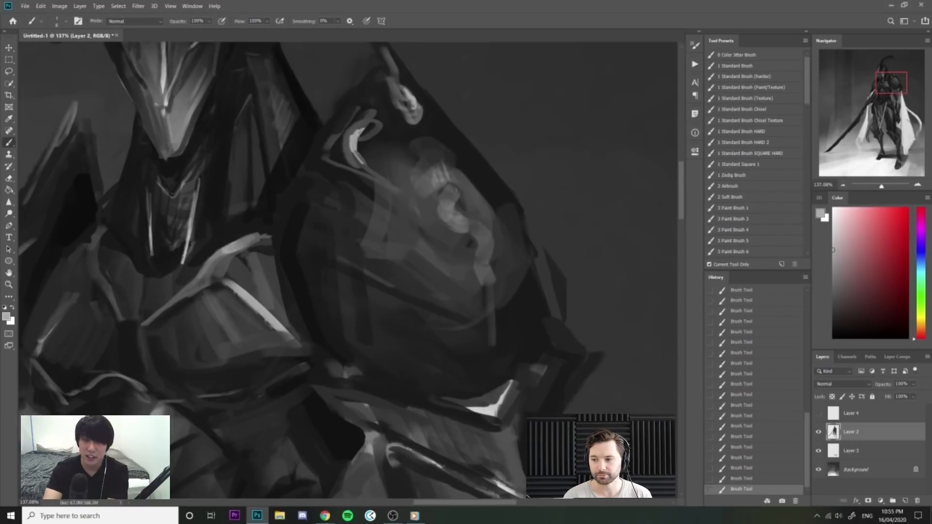
left_click_drag(462, 219, 486, 283)
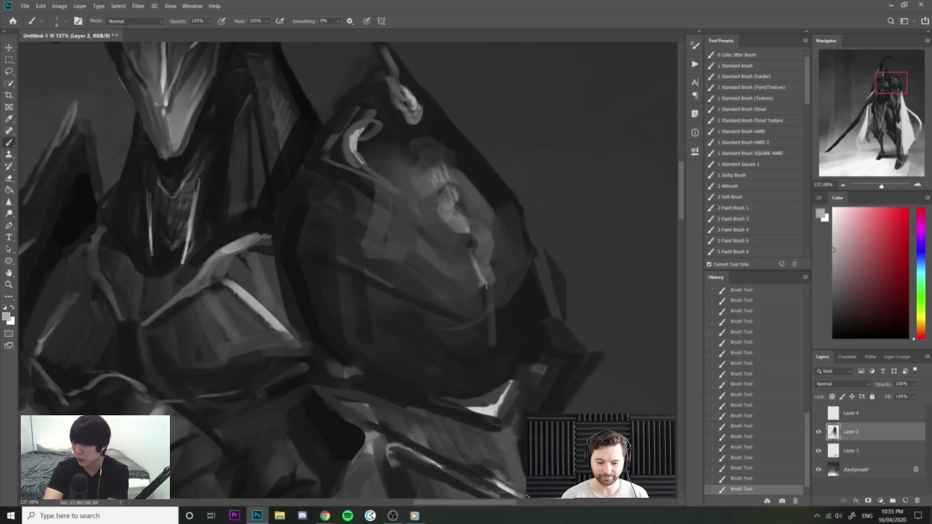
key("ctrl+0")
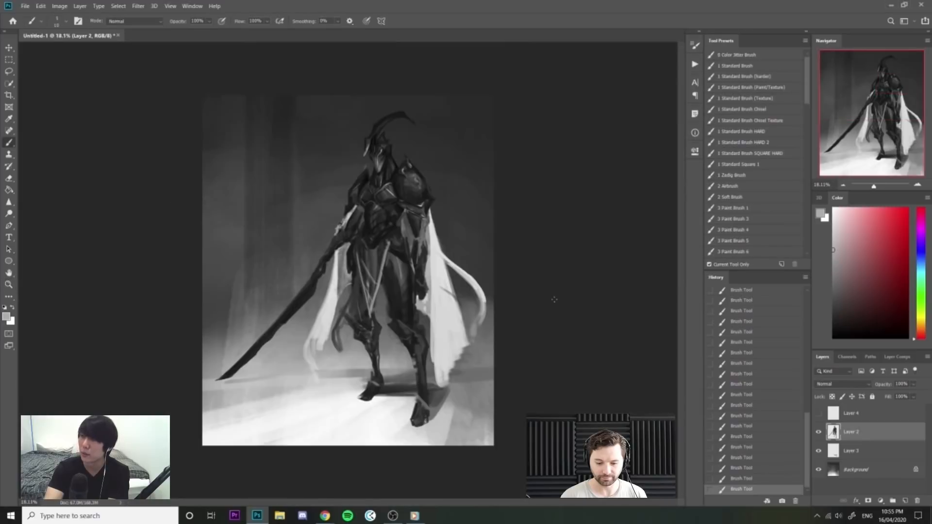
Flip the canvas horizontally and paint a sampled tone on the pauldron between the hook ornament and the highlight.
key("ctrl+shift+h")
left_click_drag(277, 158, 346, 170)
key("bracketright")
left_click(301, 225, "alt")
left_click(293, 213, "alt")
mouse_move(311, 214)
left_mouse_down()
mouse_move(252, 257)
mouse_move(286, 228)
mouse_move(316, 265)
mouse_move(321, 258)
left_mouse_up()
left_click(330, 224, "alt")
key("bracketleft")
Paint thin dark lines around the pauldron's highlight and across its middle with a smaller brush.
left_click_drag(265, 266, 270, 288)
left_click_drag(292, 234, 283, 249)
mouse_move(286, 244)
left_mouse_down()
mouse_move(296, 262)
mouse_move(276, 281)
left_mouse_up()
mouse_move(278, 277)
left_mouse_down()
mouse_move(270, 298)
mouse_move(313, 268)
left_mouse_up()
key("bracketleft")
left_click_drag(283, 296, 295, 289)
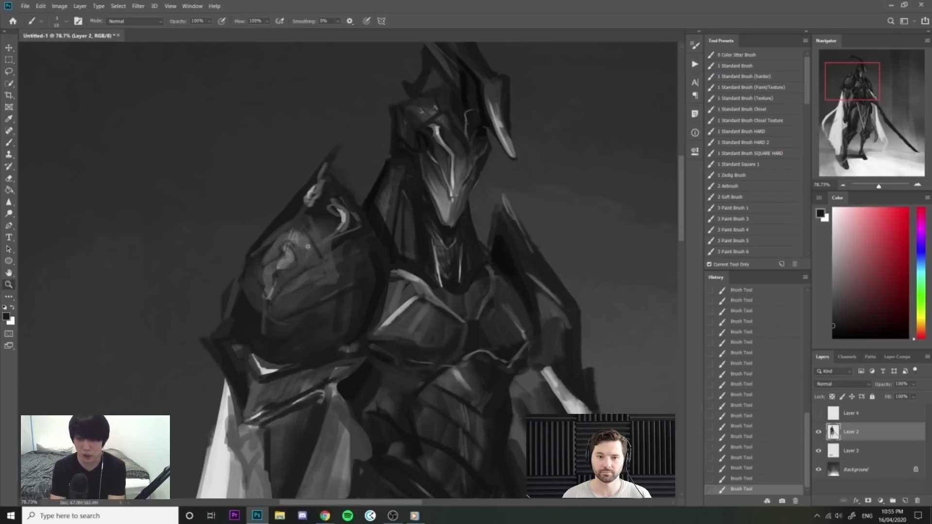
scroll(265, 294, "down", 3)
scroll(367, 186, "up", 3)
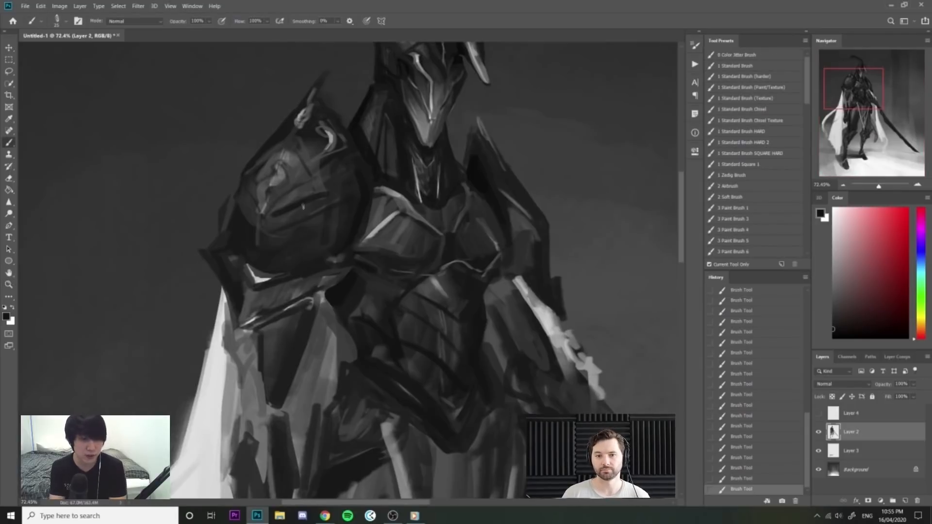
Refine the pauldron's inner surface below the hook ornament with sampled dark tones.
scroll(352, 173, "down", 2)
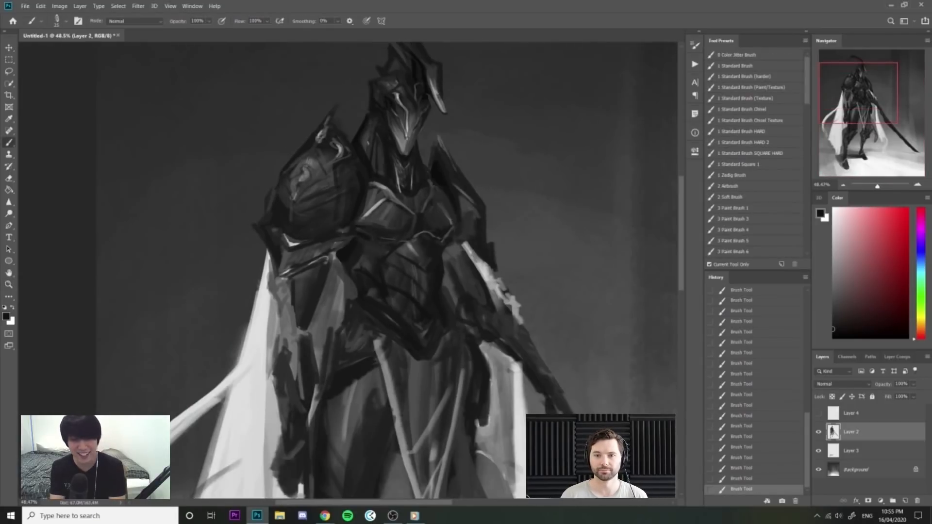
scroll(399, 235, "down", 1)
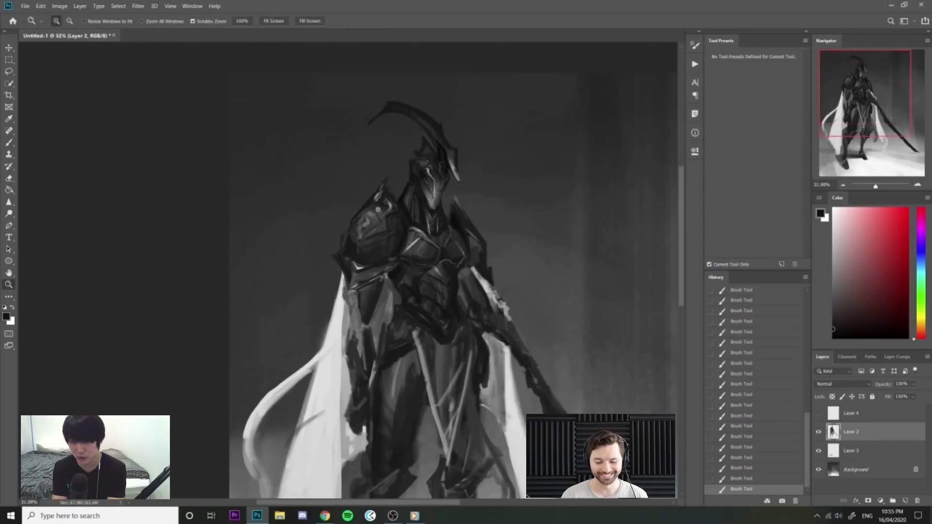
scroll(399, 236, "up", 2)
left_click(397, 242, "alt")
left_click(411, 220, "alt")
left_click(417, 221, "alt")
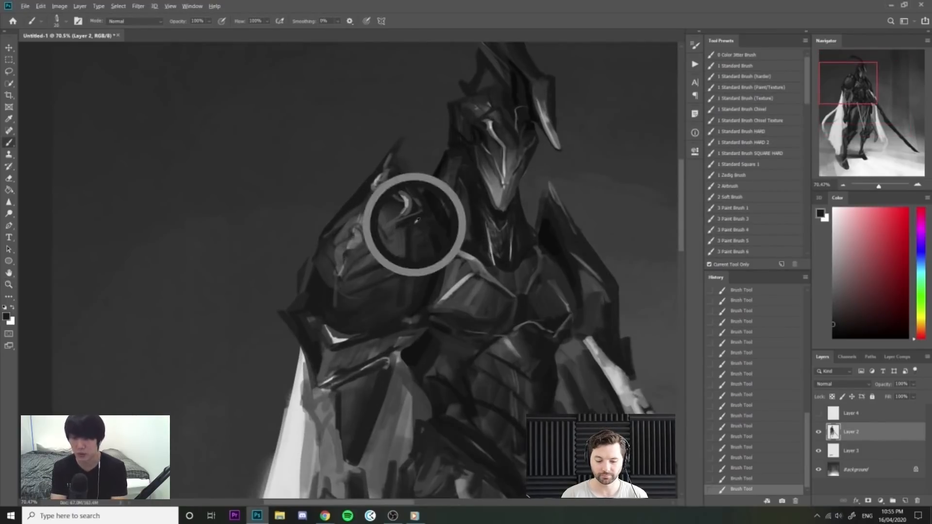
left_click(442, 204, "alt")
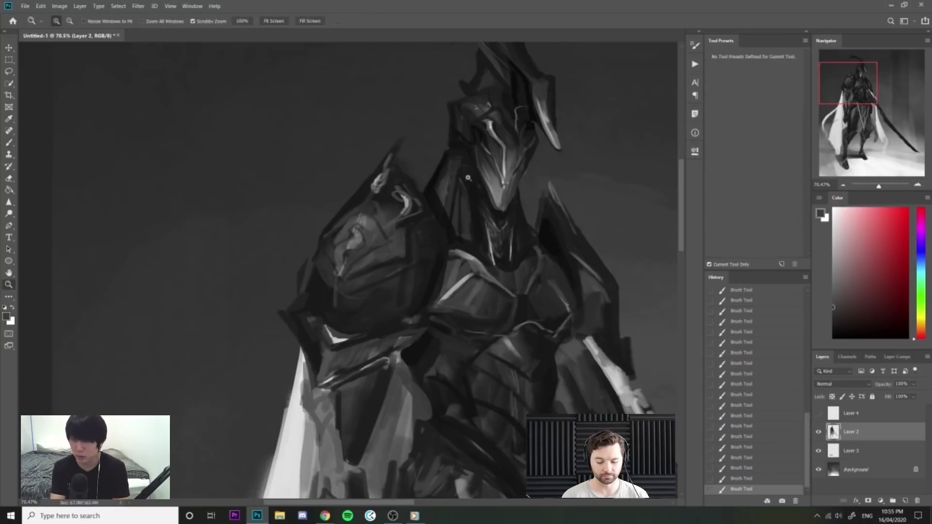
Deepen the neck guard and the back of the helmet with sampled near-black tones.
left_click_drag(452, 219, 418, 219)
left_click_drag(450, 183, 496, 183)
left_click(450, 180, "alt")
left_click(446, 197, "alt")
left_click(466, 160, "alt")
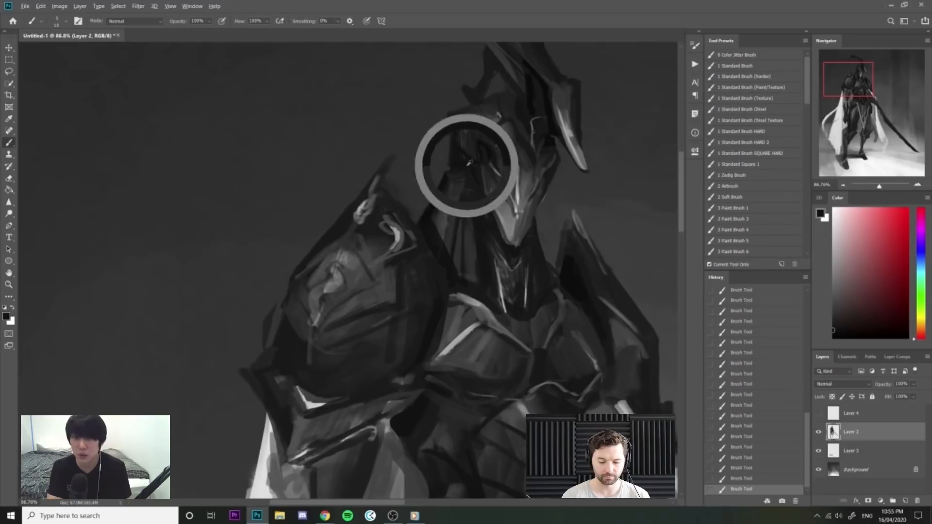
left_click_drag(486, 192, 452, 191)
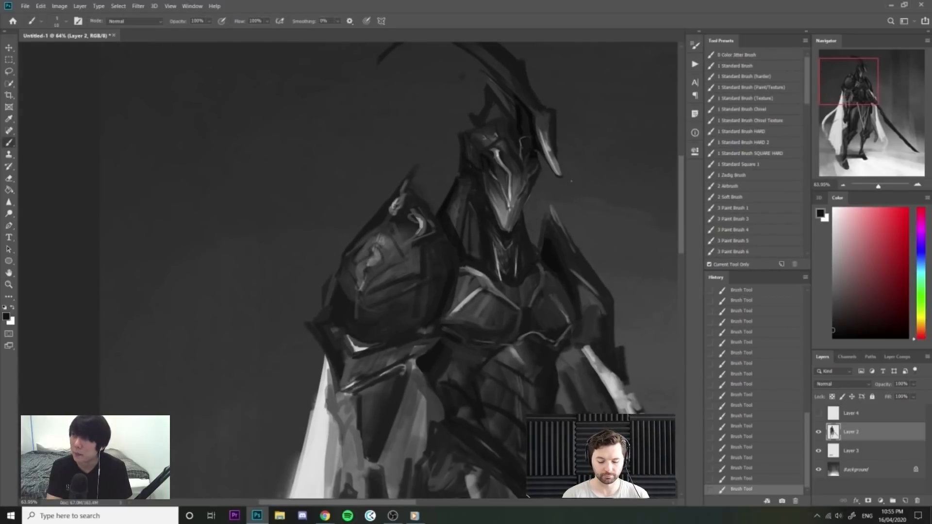
Switch to the Pastel Large 2 brush and add textured light grey highlights to the large pauldron.
key("alt+Tab")
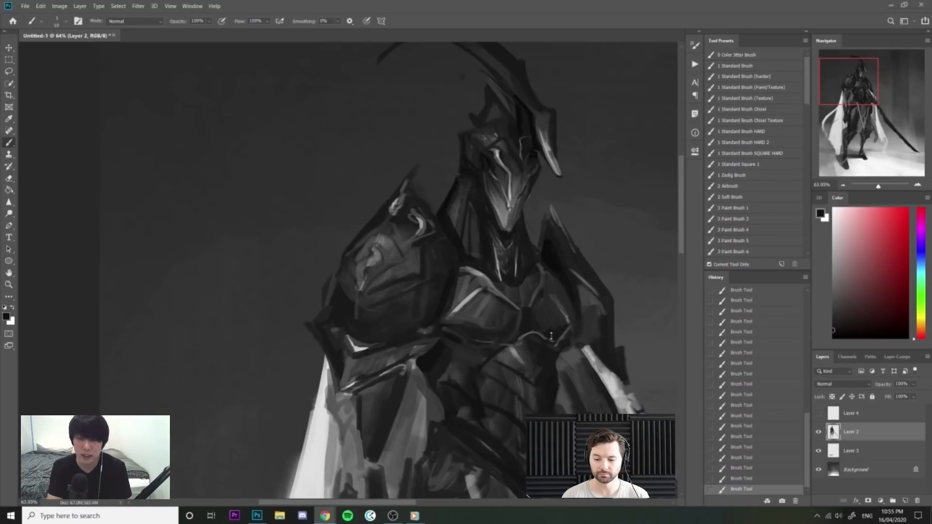
left_click(487, 246)
left_click_drag(496, 251, 432, 252)
right_click(527, 317)
scroll(777, 452, "down", 5)
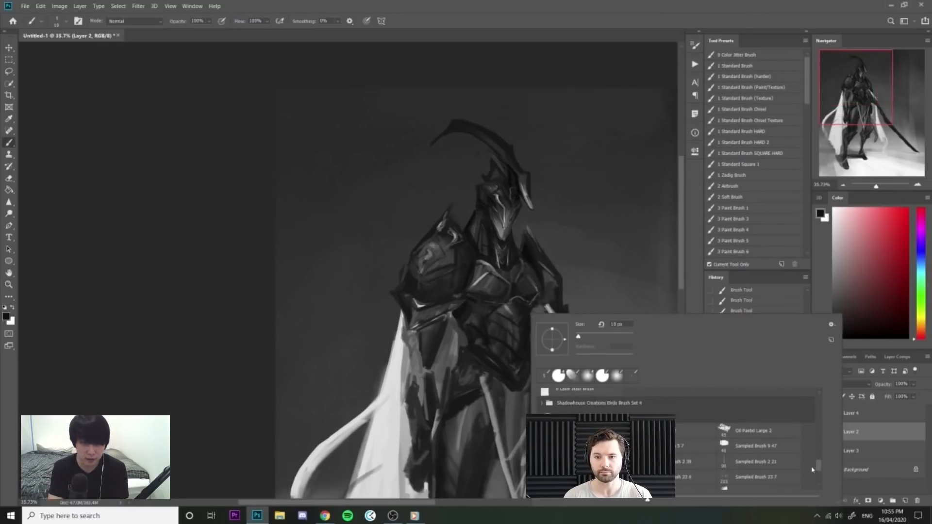
double_click(753, 431)
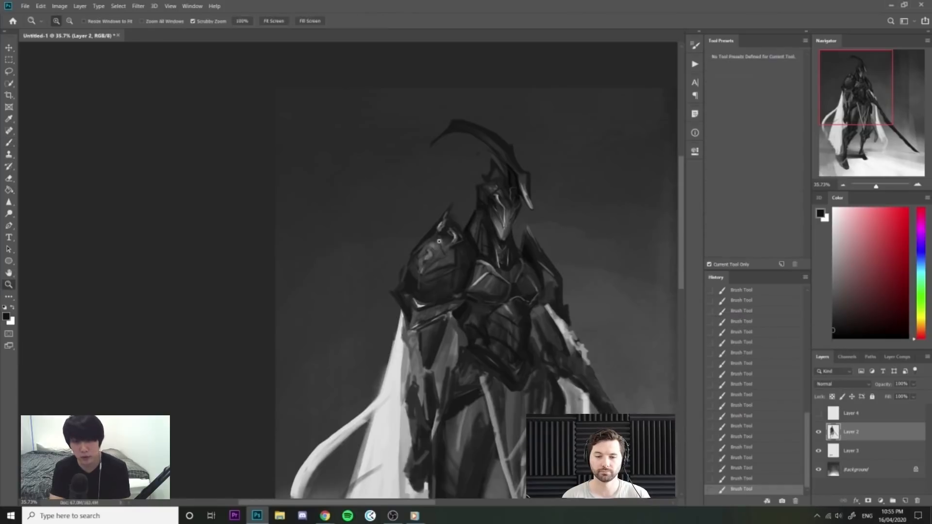
left_click_drag(437, 243, 539, 243)
left_click(439, 186, "alt")
key("bracketleft")
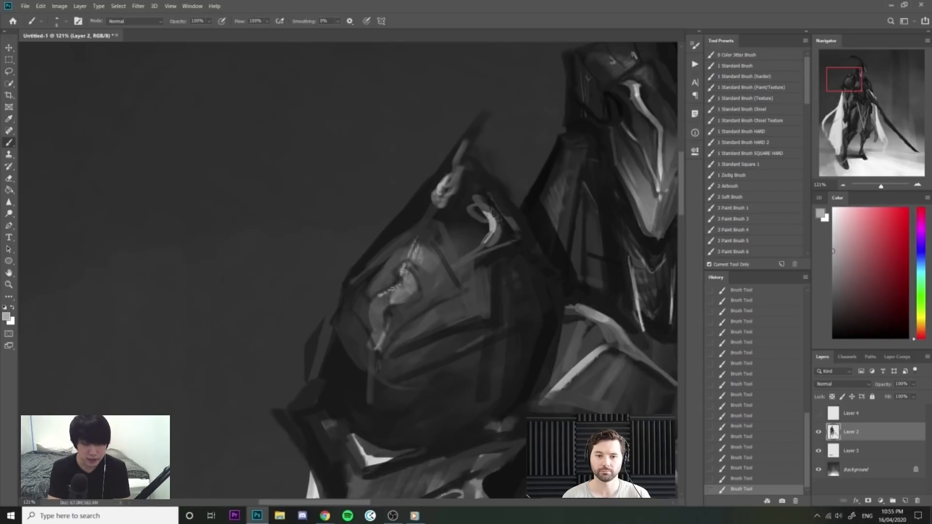
left_click_drag(440, 288, 341, 288)
left_click_drag(437, 262, 398, 262)
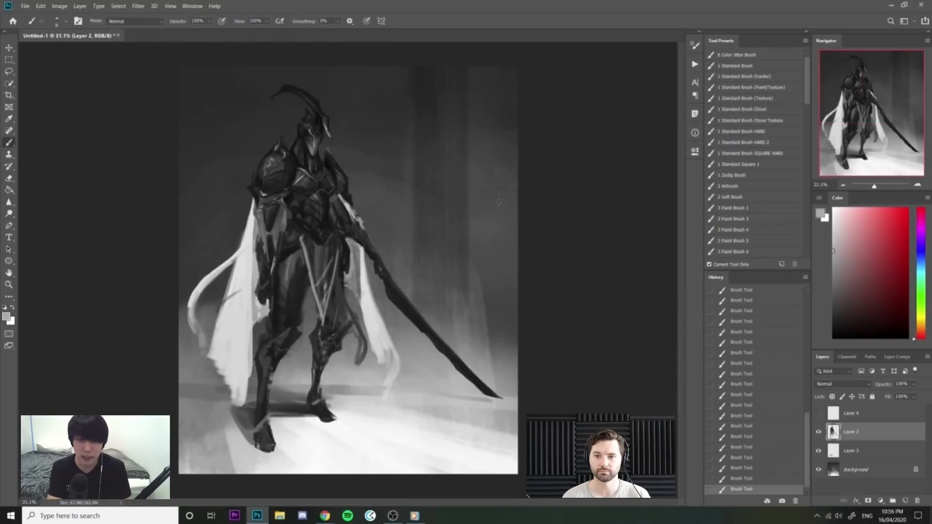
Switch to a round paint brush preset and shrink it for detail work around the helmet and neck.
left_click_drag(321, 146, 364, 144)
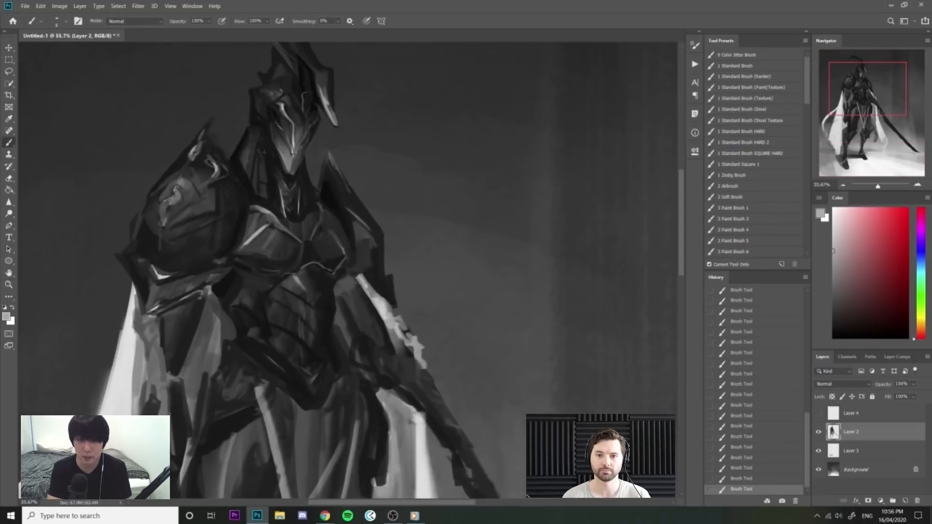
left_click(733, 208)
left_click_drag(221, 120, 291, 125)
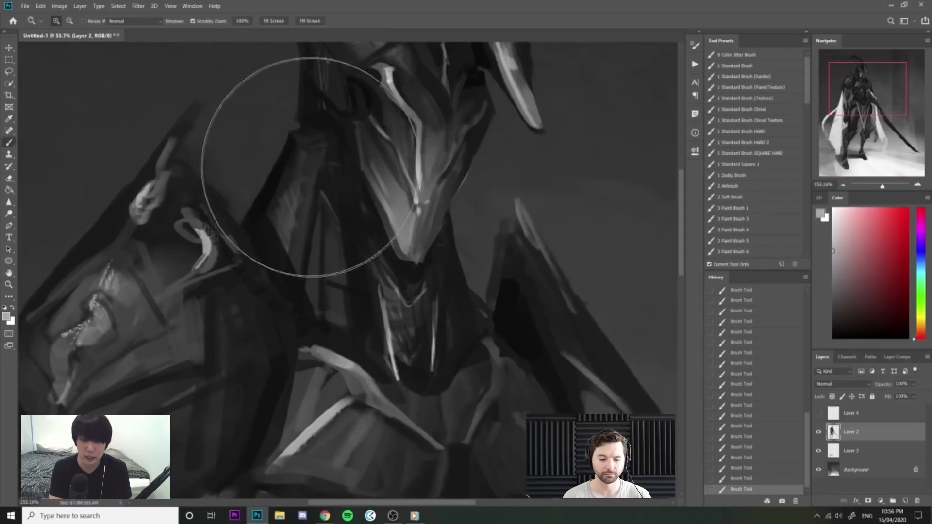
key("bracketleft")
key("bracketleft")
key("bracketleft")
key("bracketleft")
key("bracketleft")
key("bracketleft")
key("bracketleft")
key("bracketleft")
key("bracketleft")
key("bracketleft")
key("bracketleft")
key("bracketleft")
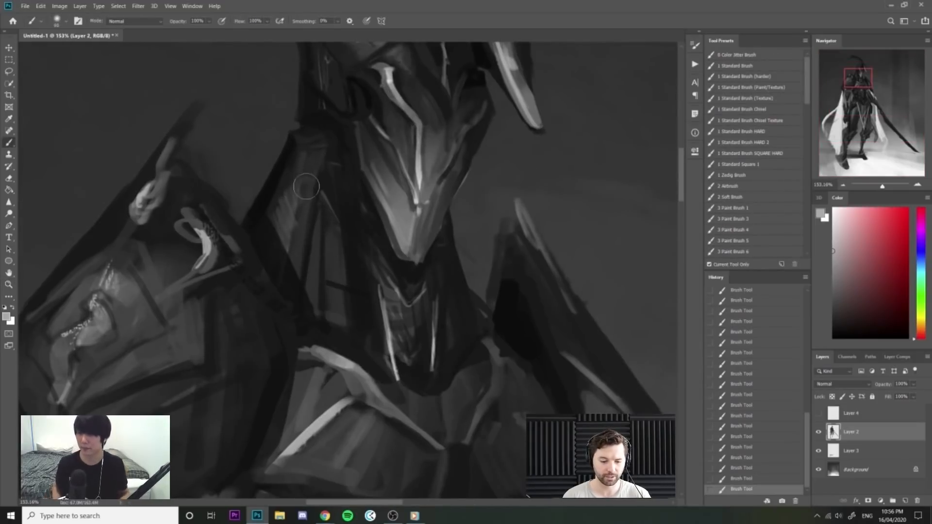
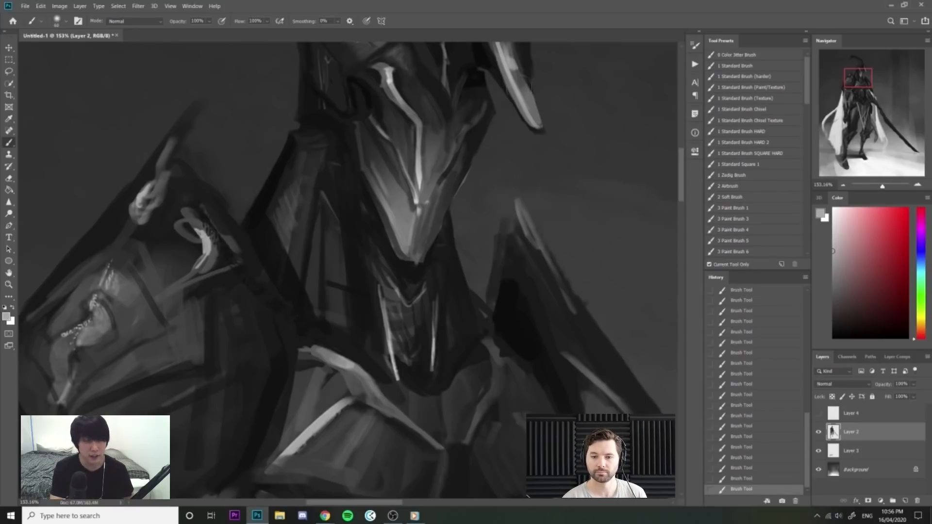
Show Layer 4, set its blend mode to Color Dodge and clip it to Layer 2.
left_click_drag(542, 43, 423, 97)
left_click_drag(403, 131, 321, 133)
left_click_drag(369, 117, 507, 131)
left_click(429, 200, "alt")
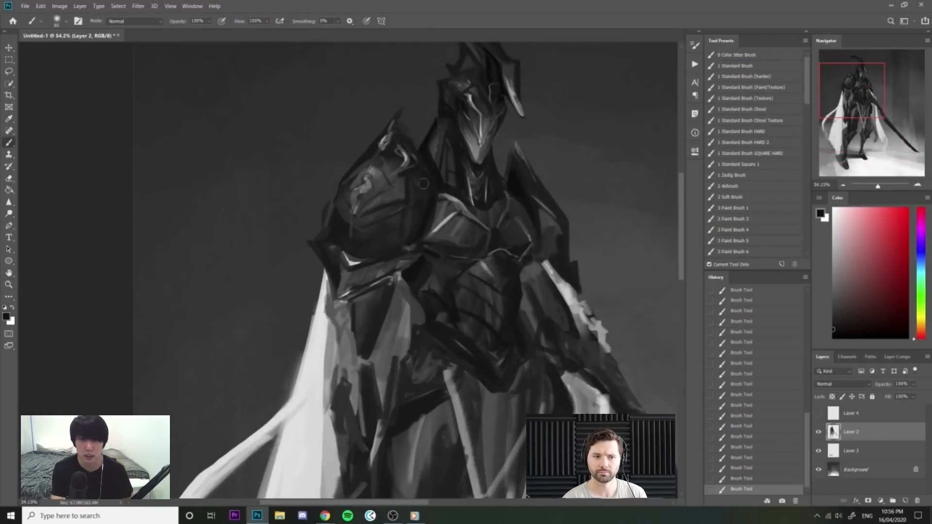
left_click_drag(486, 213, 456, 215)
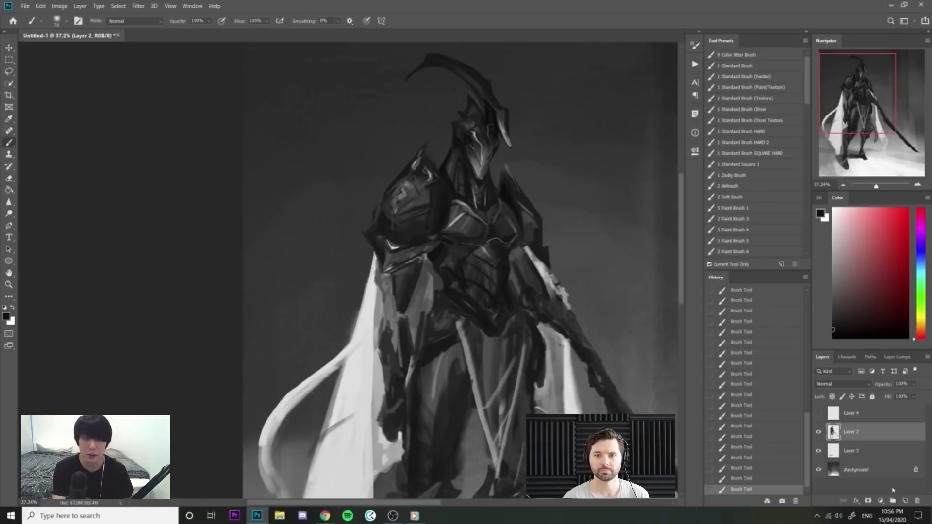
left_click(871, 417)
left_click(843, 384)
left_click(840, 363)
left_click(870, 422, "alt")
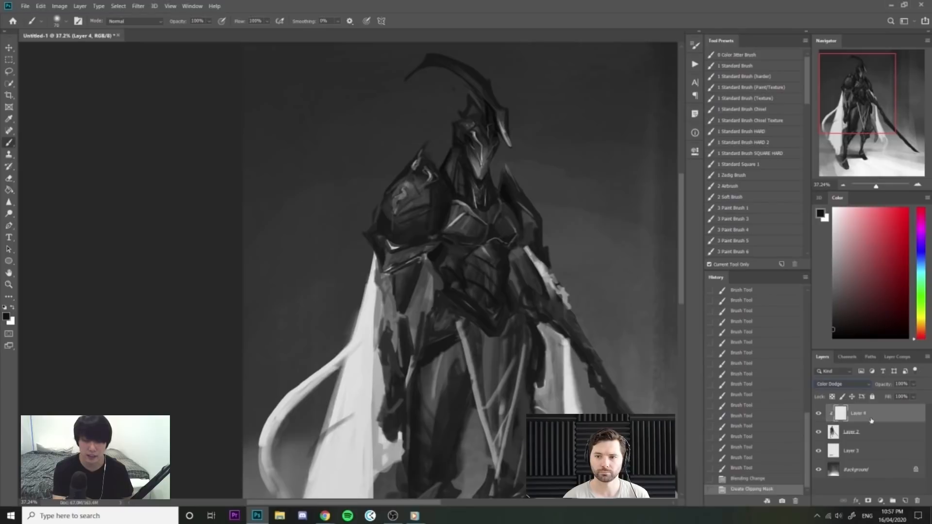
Turn off Transparency Shapes Layer in Layer 4's blending options and ready the 2 Soft Brush with a near-white colour.
double_click(889, 414)
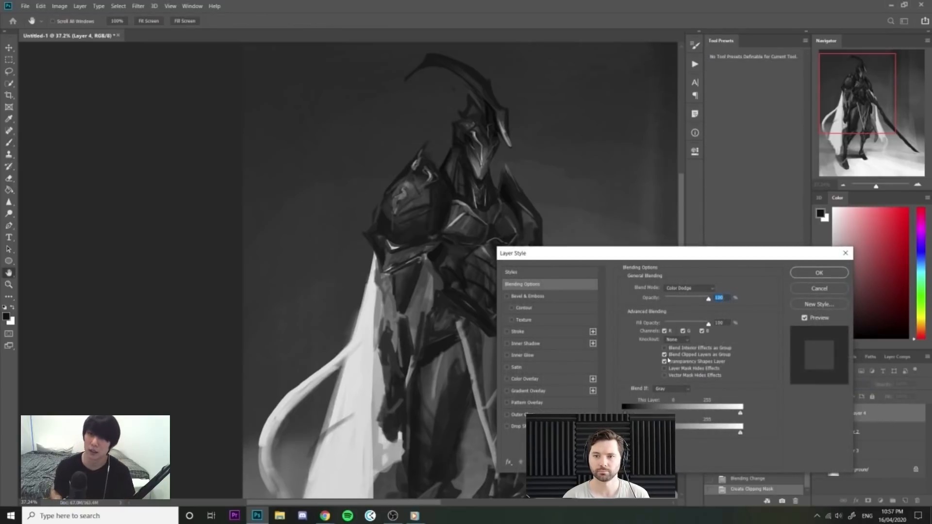
left_click(819, 273)
left_click(738, 198)
key("x")
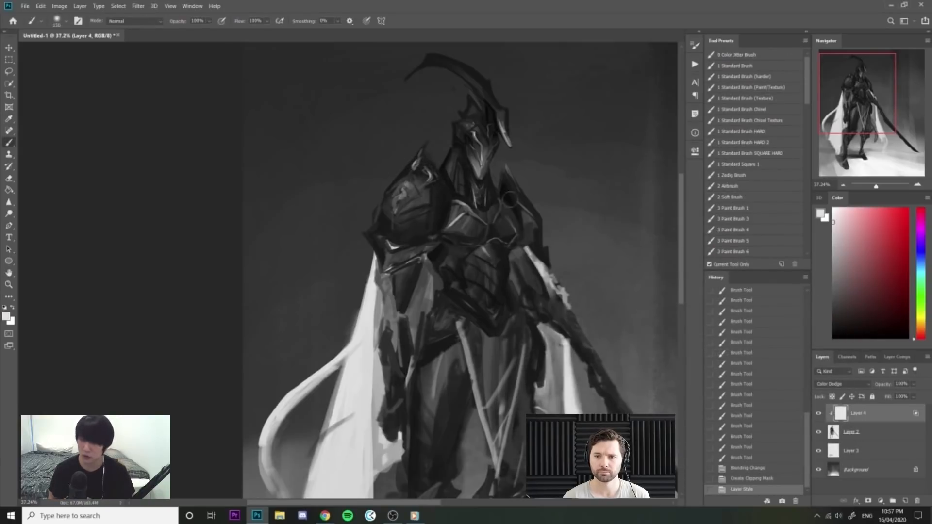
Shrink the brush and brighten the highlights on the helmet's face with short Color Dodge strokes.
mouse_move(407, 184)
left_mouse_down()
mouse_move(396, 214)
mouse_move(398, 205)
left_mouse_up()
key("ctrl+z")
key("bracketleft")
key("bracketleft")
left_click_drag(473, 131, 477, 140)
left_click_drag(473, 133, 477, 140)
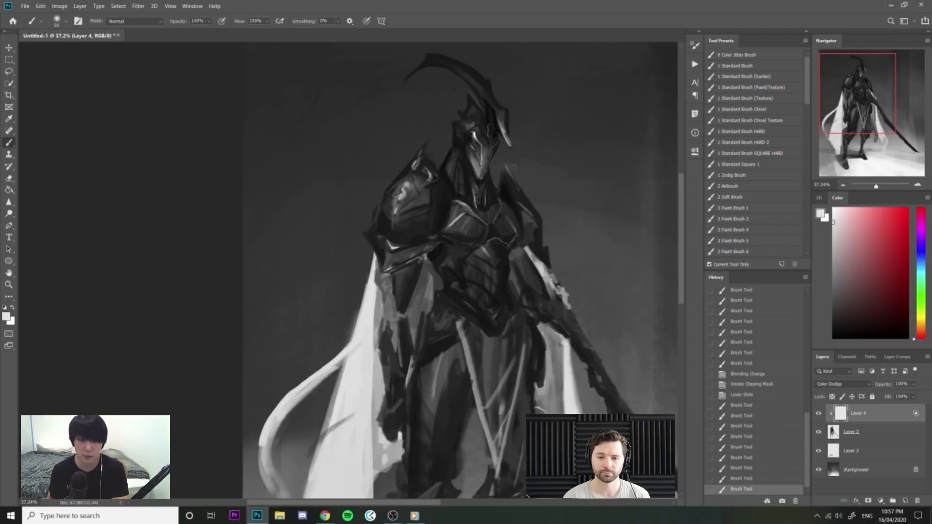
Add glowing dodge highlights to the large pauldron, chest plate and abdomen armour on Layer 4.
left_click_drag(514, 166, 451, 170)
left_click_drag(278, 121, 319, 122)
left_click_drag(212, 240, 217, 244)
left_click_drag(213, 233, 221, 243)
mouse_move(349, 189)
left_mouse_down()
mouse_move(287, 192)
mouse_move(355, 196)
left_mouse_up()
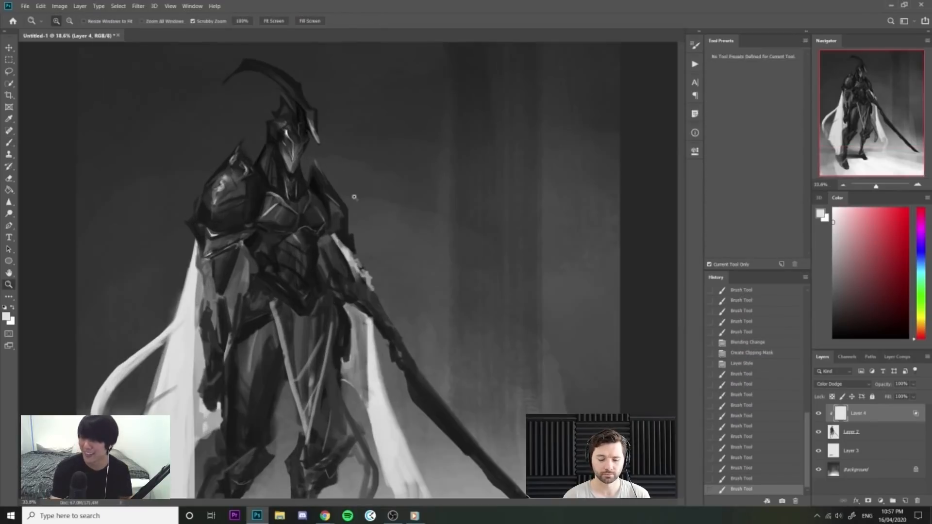
left_click_drag(279, 202, 267, 215)
mouse_move(279, 203)
left_mouse_down()
mouse_move(267, 214)
mouse_move(273, 250)
mouse_move(298, 252)
left_mouse_up()
key("bracketleft")
key("bracketleft")
left_click_drag(305, 310, 319, 287)
Flip the canvas horizontally to check the whole figure mirrored.
left_click_drag(444, 264, 398, 262)
key("ctrl+shift+h")
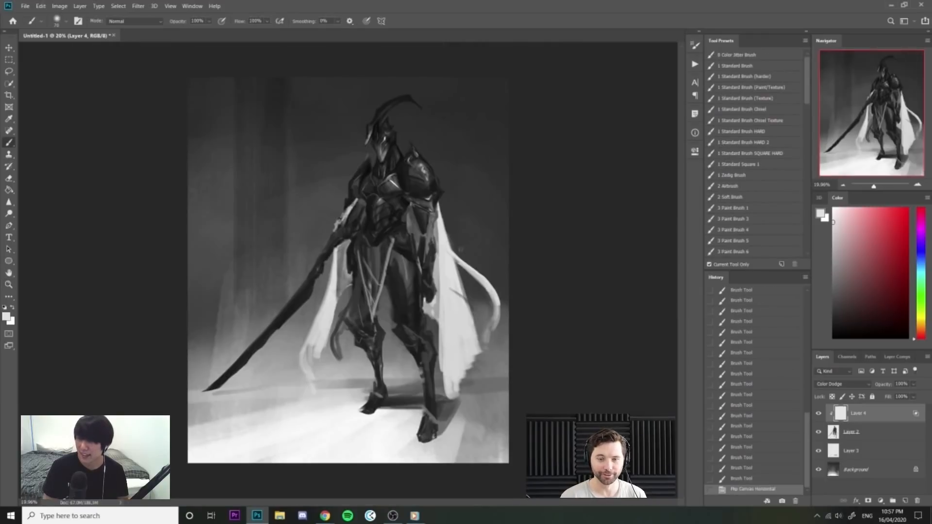
mouse_move(349, 142)
left_mouse_down()
mouse_move(390, 143)
mouse_move(429, 163)
left_mouse_up()
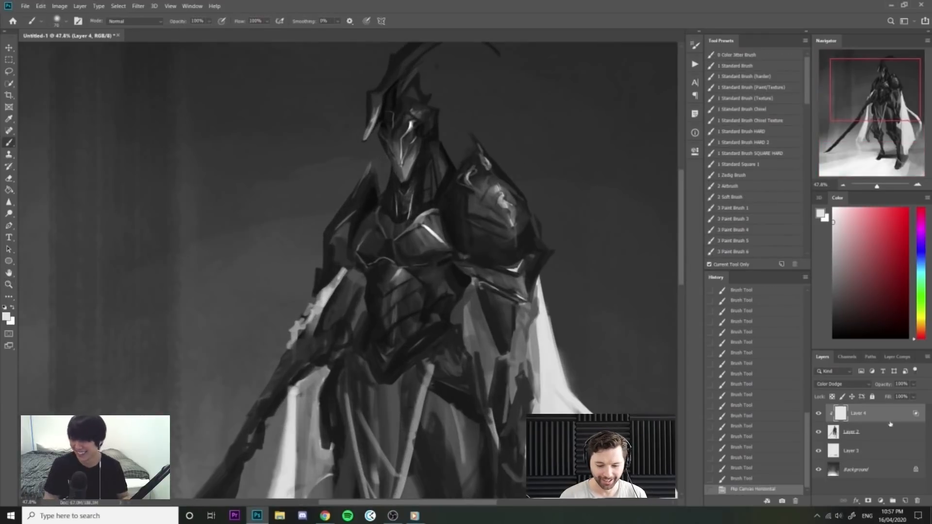
Create a clipped Multiply layer above Layer 4 and choose the 2 Soft Brush with a near-black colour.
left_click(906, 502)
key("ctrl+alt+g")
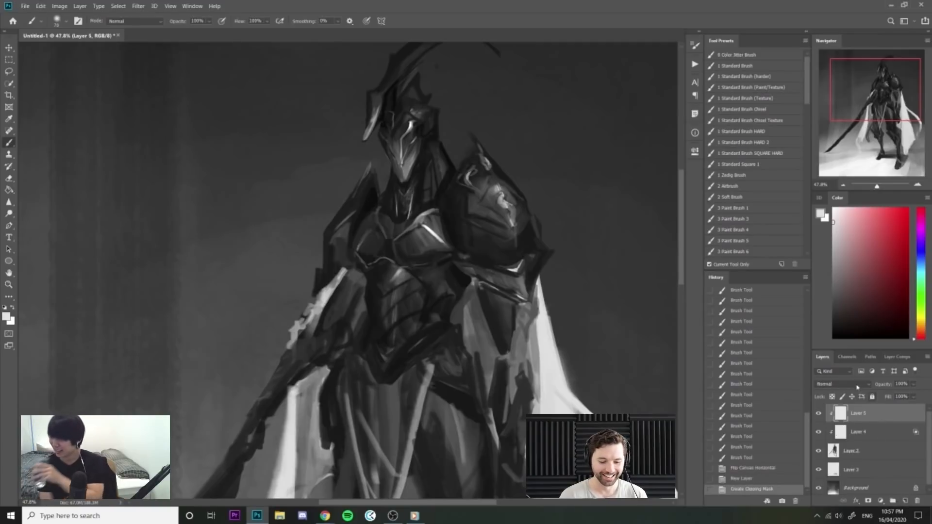
left_click(844, 385)
left_click(837, 311)
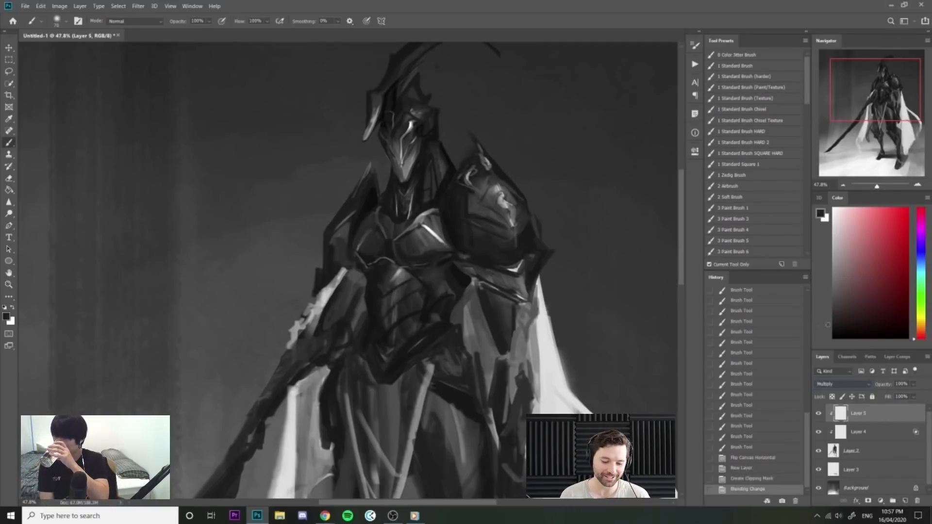
left_click(718, 197)
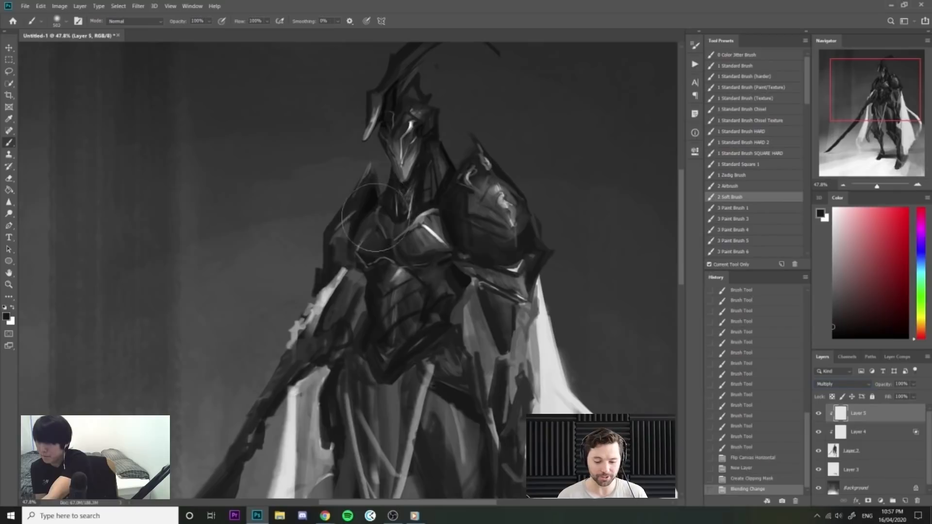
Try to shade the area between the chest plate and the smaller shoulder with a reduced soft brush.
left_click_drag(374, 228, 403, 200)
key("bracketleft")
key("bracketleft")
key("bracketleft")
key("bracketleft")
key("bracketleft")
key("bracketleft")
key("bracketleft")
key("bracketleft")
key("bracketleft")
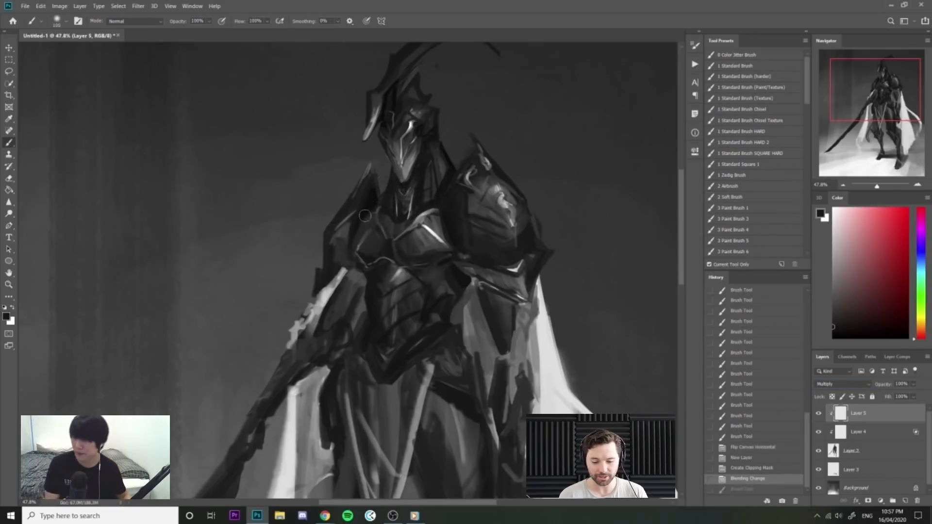
left_click_drag(357, 239, 367, 221)
key("ctrl+z")
Lasso the chest plate's side by the smaller shoulder, shade along it, invert the selection, shade the other side and deselect.
key("l")
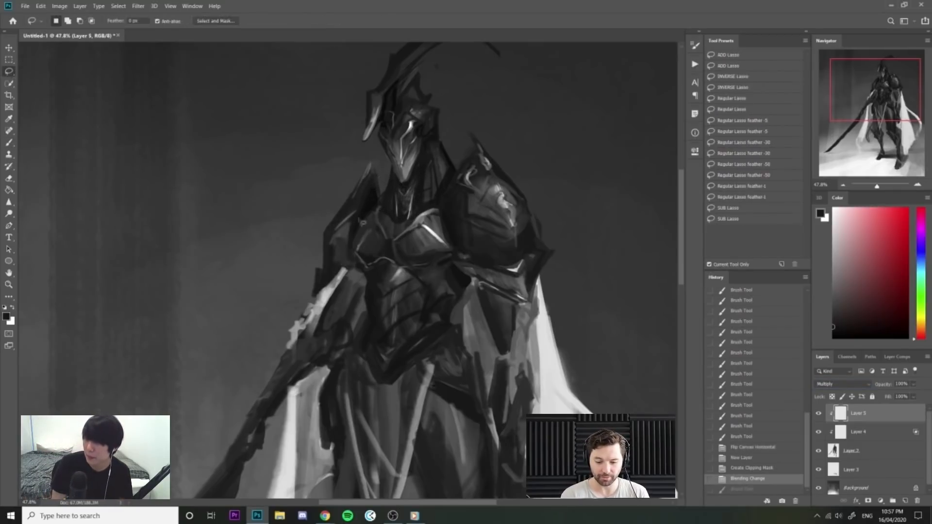
scroll(382, 251, "up", 3)
mouse_move(405, 174)
left_mouse_down()
mouse_move(353, 251)
mouse_move(351, 291)
mouse_move(394, 311)
mouse_move(437, 258)
mouse_move(417, 177)
mouse_move(407, 173)
left_mouse_up()
key("b")
mouse_move(370, 287)
left_mouse_down()
mouse_move(379, 236)
mouse_move(354, 277)
left_mouse_up()
key("z")
mouse_move(432, 181)
left_mouse_down()
mouse_move(387, 171)
mouse_move(422, 178)
mouse_move(396, 212)
mouse_move(420, 162)
mouse_move(430, 174)
left_mouse_up()
key("b")
key("ctrl+shift+i")
key("z")
key("b")
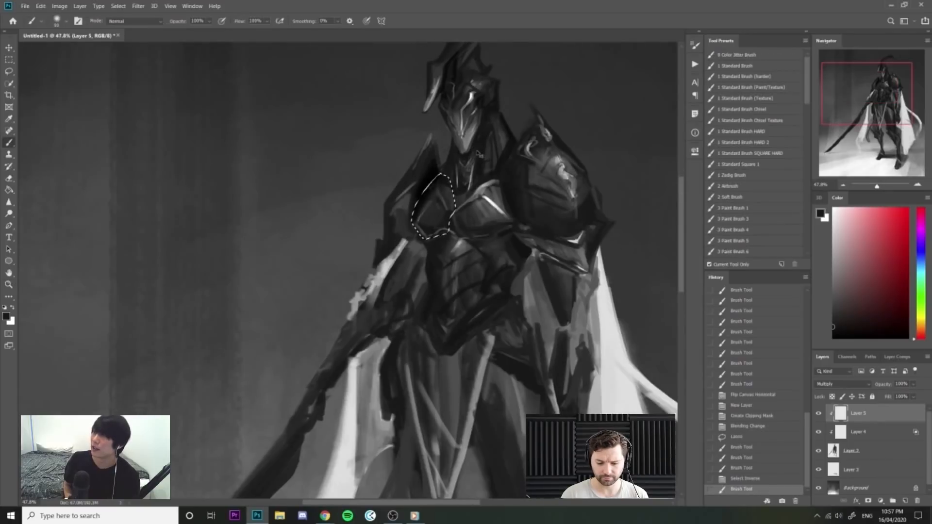
key("ctrl+d")
Flip the canvas horizontally back to its original orientation.
key("z")
left_click_drag(497, 173, 476, 171)
key("b")
key("ctrl+shift+h")
key("z")
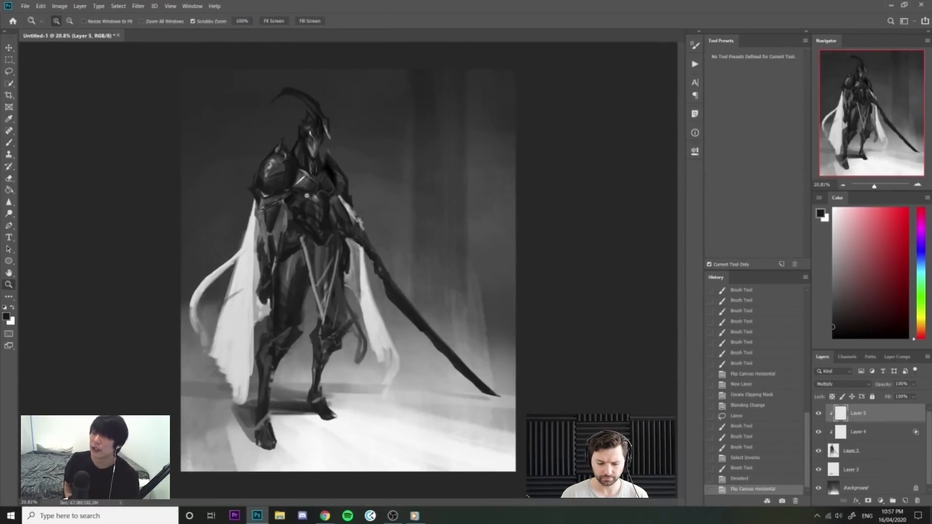
Lasso an area along the torso's edge beside the sword arm, shade it softly in near-black and deselect.
left_click_drag(299, 186, 316, 187)
key("b")
key("z")
left_click_drag(261, 172, 273, 173)
key("b")
key("l")
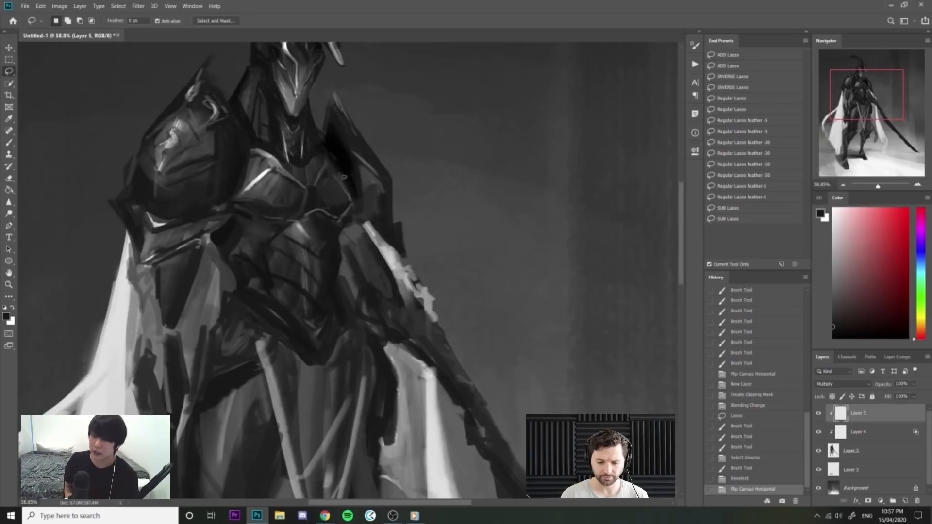
mouse_move(340, 227)
left_mouse_down()
mouse_move(340, 325)
mouse_move(318, 361)
mouse_move(279, 228)
mouse_move(339, 227)
mouse_move(340, 287)
left_mouse_up()
key("b")
left_click_drag(321, 214, 342, 245)
key("z")
left_click_drag(362, 296, 348, 294)
key("b")
key("ctrl+d")
Reduce the soft brush and deepen the shadow between abdomen and sword arm using a second lasso selection, then deselect.
key("z")
mouse_move(339, 243)
left_mouse_down()
mouse_move(369, 245)
mouse_move(350, 295)
mouse_move(325, 260)
mouse_move(372, 240)
mouse_move(348, 266)
left_mouse_up()
key("b")
key("bracketleft")
key("bracketleft")
key("bracketleft")
key("ctrl+z")
key("l")
key("b")
key("z")
left_click_drag(399, 214, 373, 214)
key("b")
key("ctrl+d")
Darken the inner side of the smaller shoulder armour next to the neck with soft strokes.
key("z")
mouse_move(407, 183)
left_mouse_down()
mouse_move(389, 182)
mouse_move(423, 210)
left_mouse_up()
key("b")
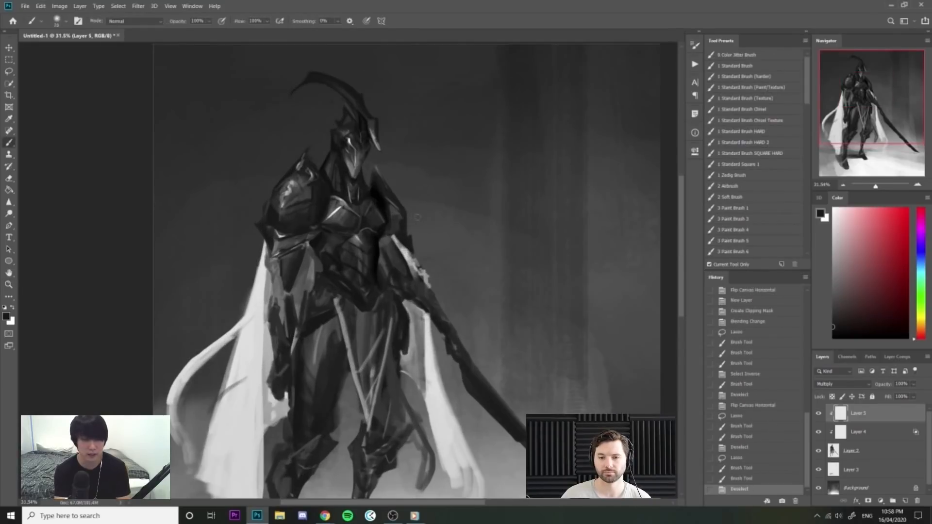
mouse_move(383, 177)
left_mouse_down()
mouse_move(405, 226)
mouse_move(397, 206)
left_mouse_up()
key("bracketleft")
key("bracketleft")
key("z")
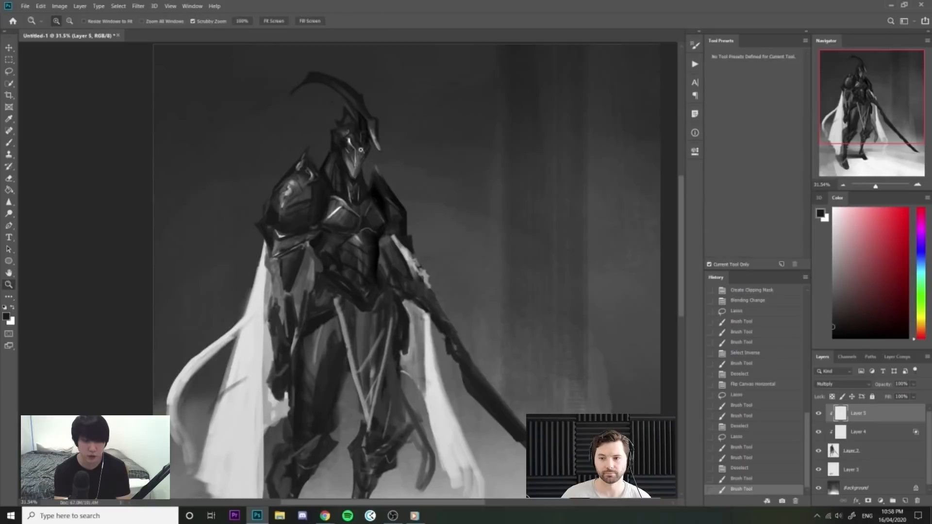
Lasso the neck area beneath the helmet's jaw, shade it with the soft brush and deselect.
left_click_drag(361, 150, 399, 152)
key("b")
key("l")
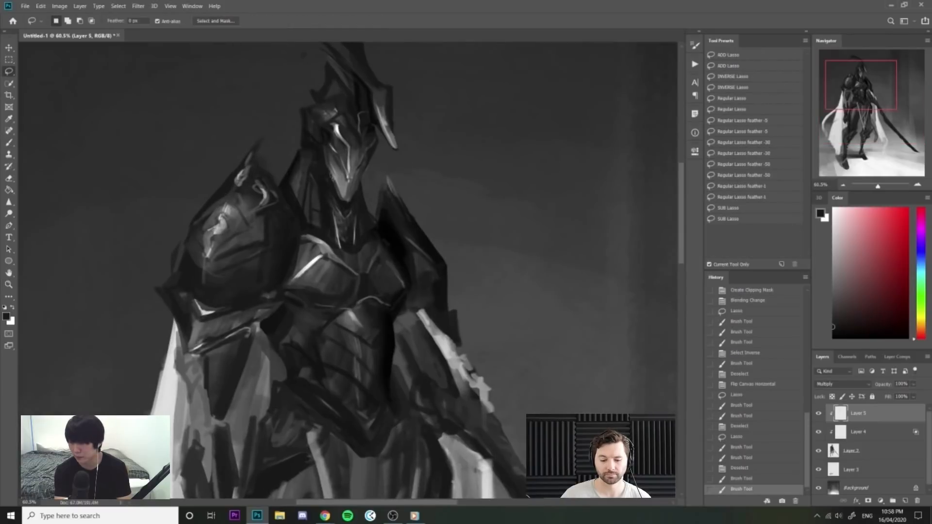
mouse_move(349, 203)
left_mouse_down()
mouse_move(367, 186)
mouse_move(371, 244)
mouse_move(340, 232)
mouse_move(326, 168)
left_mouse_up()
key("b")
scroll(420, 127, "down", 3)
key("ctrl+d")
Flip the canvas horizontally and paint soft shadows down the shaded side of the torso and hip on Layer 5.
left_click_drag(491, 208, 457, 219)
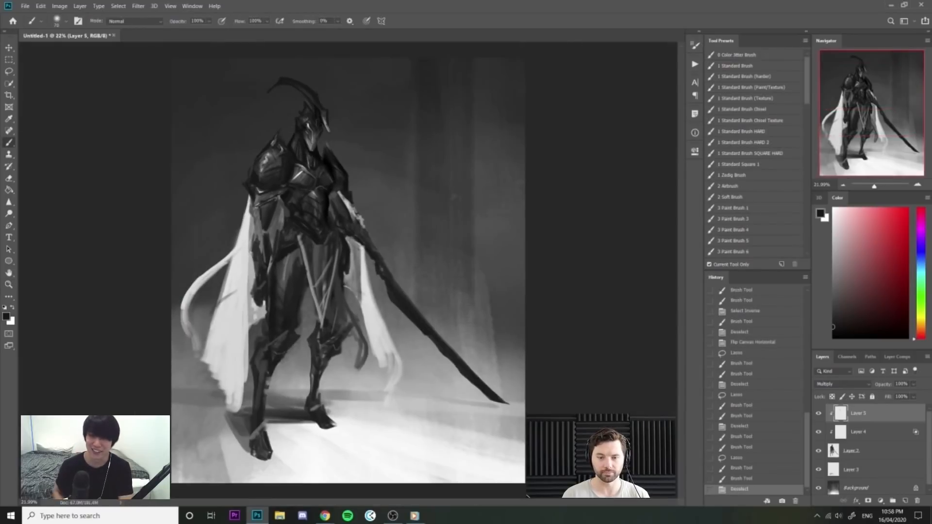
key("ctrl+shift+h")
key("ctrl+space")
mouse_move(349, 163)
left_mouse_down()
mouse_move(356, 187)
mouse_move(344, 227)
mouse_move(373, 247)
mouse_move(373, 287)
mouse_move(350, 349)
left_mouse_up()
key("bracketright")
key("bracketright")
key("bracketright")
key("bracketleft")
key("bracketleft")
key("bracketleft")
left_click_drag(362, 287, 360, 306)
Deepen the soft shadows around the large pauldron, underarm and upper arm on Layer 5.
key("ctrl+space")
mouse_move(502, 253)
left_mouse_down()
mouse_move(461, 259)
mouse_move(490, 257)
left_mouse_up()
key("ctrl+space")
left_click_drag(467, 224, 486, 289)
mouse_move(467, 200)
left_mouse_down()
mouse_move(438, 232)
mouse_move(450, 217)
mouse_move(438, 206)
mouse_move(454, 202)
left_mouse_up()
key("ctrl+space")
left_click_drag(454, 201, 426, 203)
key("ctrl+space")
left_click_drag(447, 148, 488, 150)
key("ctrl+space")
key("ctrl+space")
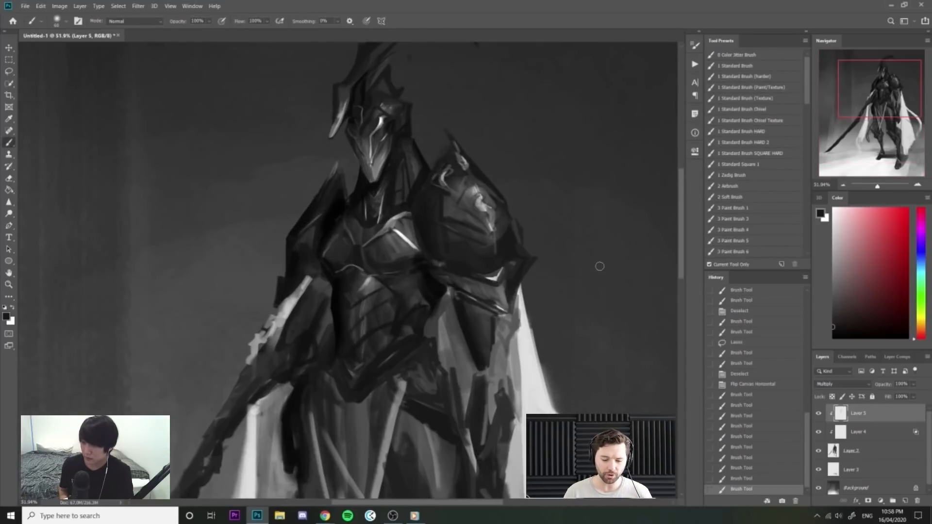
key("ctrl+space")
left_click_drag(554, 228, 576, 226)
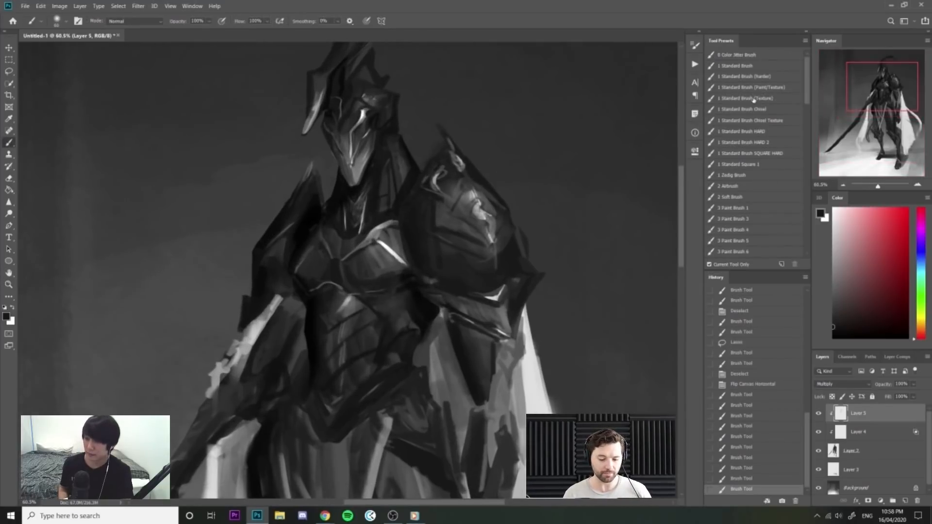
Switch to the 3 Paint Brush 3 preset for painting the large pauldron.
left_click(759, 79)
key("bracketleft")
key("bracketleft")
key("bracketleft")
key("bracketleft")
key("bracketleft")
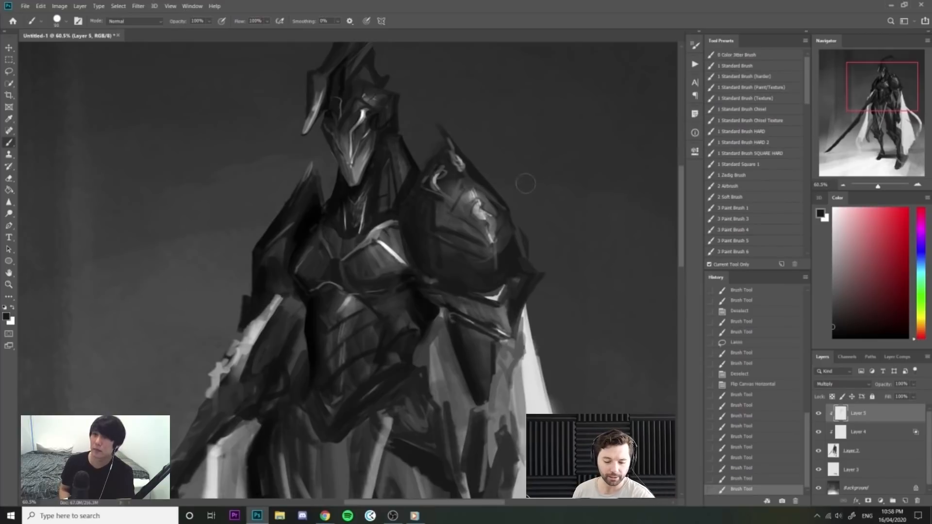
left_click(749, 226)
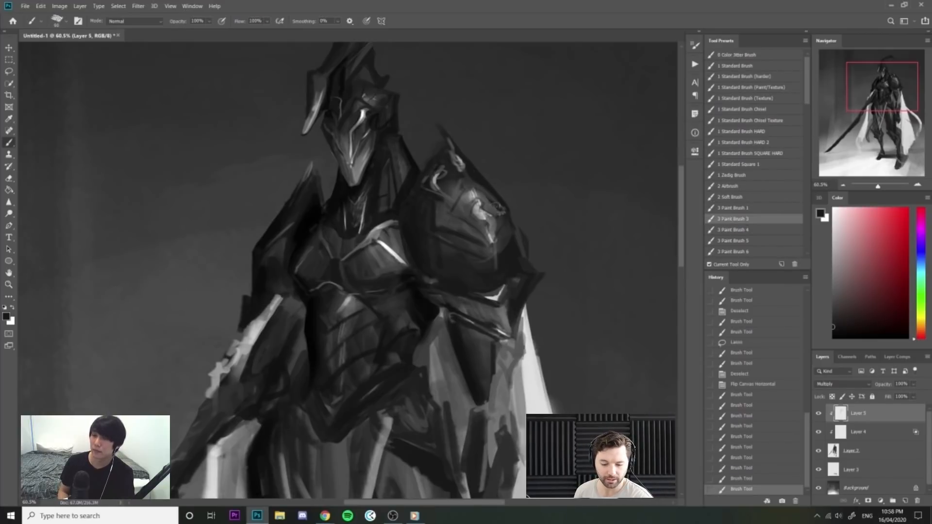
Try painting over the large pauldron's outer highlight on Layer 5 with near-black and a sampled dark grey.
mouse_move(505, 203)
left_mouse_down()
mouse_move(473, 178)
mouse_move(492, 198)
left_mouse_up()
key("ctrl+z")
left_click(481, 176, "alt")
key("bracketleft")
key("ctrl+z")
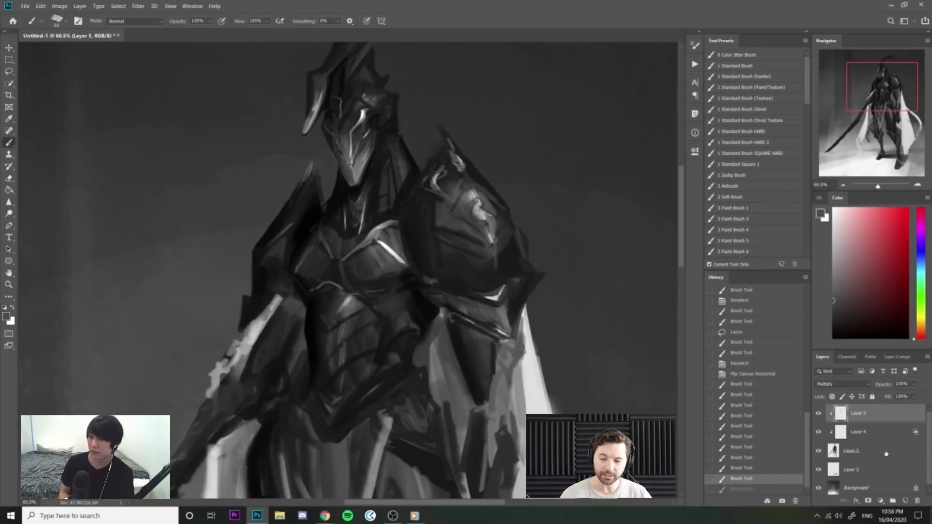
Add a new layer on top and merge it with Layer 5, Layer 4 and Layer 2.
left_click(906, 501)
left_click_drag(474, 174, 511, 216)
key("ctrl+z")
key("ctrl+z")
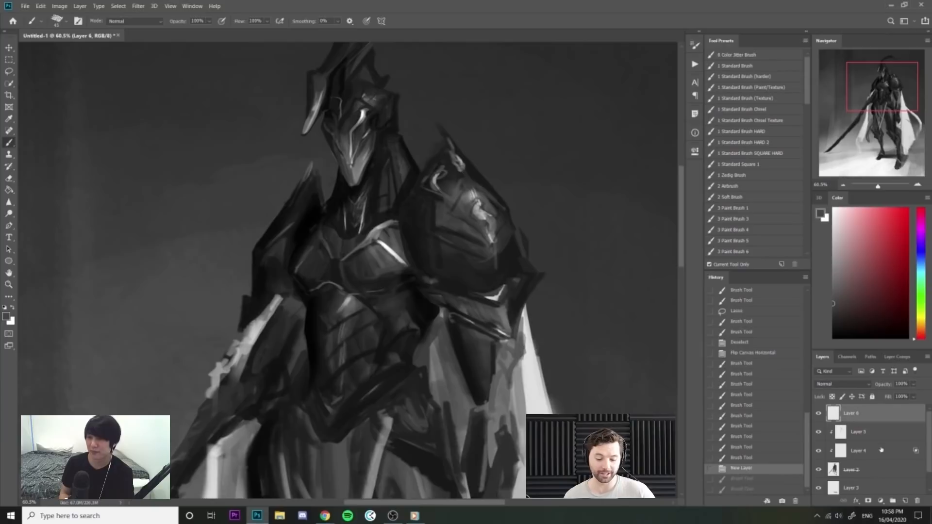
left_click(872, 472, "shift")
right_click(873, 471)
left_click(843, 320)
Repaint the large pauldron's upper edge and outer surface on the merged layer with sampled dark greys.
left_click(471, 178, "alt")
left_click_drag(476, 158, 531, 162)
left_click(459, 226, "alt")
key("bracketleft")
key("bracketleft")
left_click_drag(455, 203, 522, 264)
left_click_drag(461, 181, 522, 257)
left_click_drag(516, 246, 491, 244)
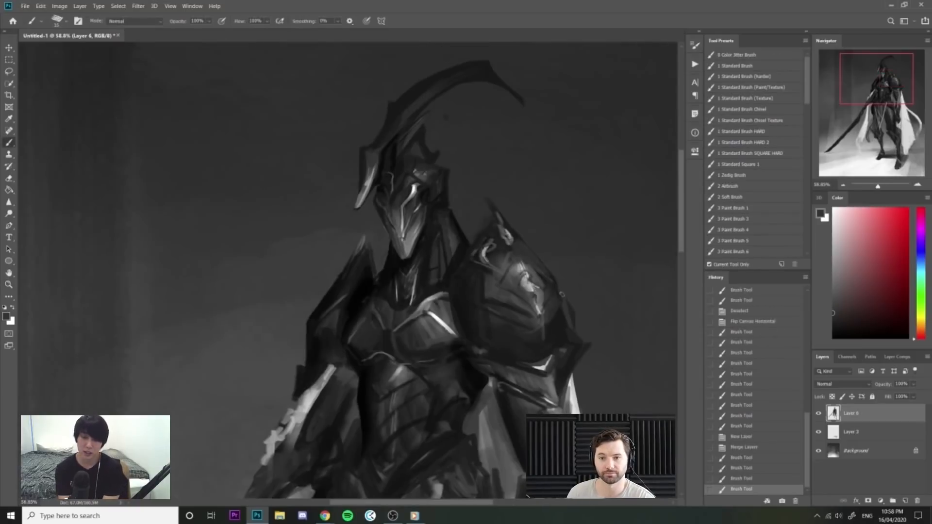
Paint the large pauldron's lower outer edge and rework its upper surface with dark grey, using a smaller brush.
left_click_drag(558, 308, 571, 332)
mouse_move(563, 313)
left_mouse_down()
mouse_move(573, 330)
mouse_move(556, 322)
mouse_move(573, 306)
left_mouse_up()
left_click_drag(476, 176, 522, 200)
key("bracketleft")
key("bracketleft")
left_click_drag(530, 168, 501, 163)
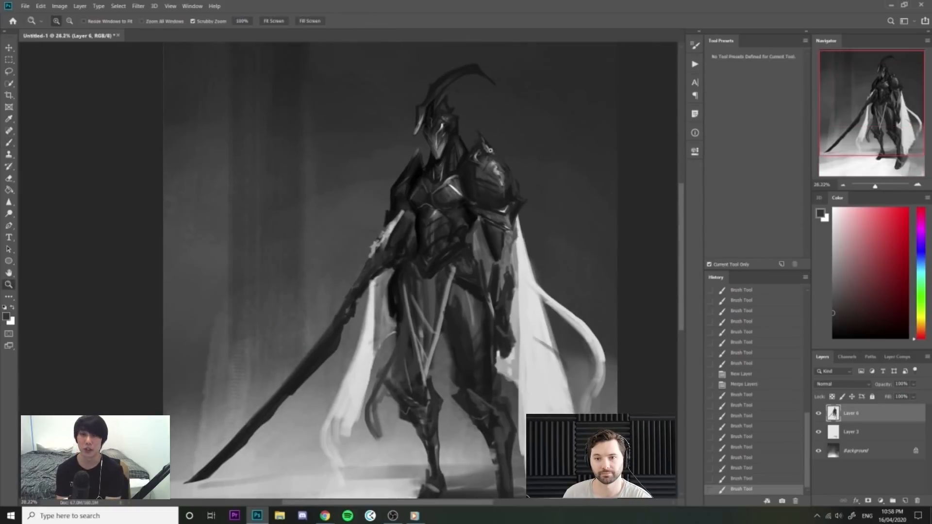
Repaint the outline of the sword arm and the upper part of the sword with sampled dark greys.
left_click_drag(514, 122, 487, 120)
left_click_drag(433, 163, 447, 168)
left_click_drag(412, 194, 469, 194)
left_click(400, 215, "alt")
key("bracketleft")
key("bracketleft")
mouse_move(394, 228)
left_mouse_down()
mouse_move(391, 265)
mouse_move(370, 271)
left_mouse_up()
key("bracketright")
left_click_drag(365, 275, 325, 315)
left_click(319, 306, "alt")
left_click_drag(342, 272, 330, 291)
left_click_drag(335, 282, 320, 309)
left_click_drag(355, 246, 384, 248)
left_click_drag(319, 291, 340, 262)
left_click_drag(364, 197, 318, 199)
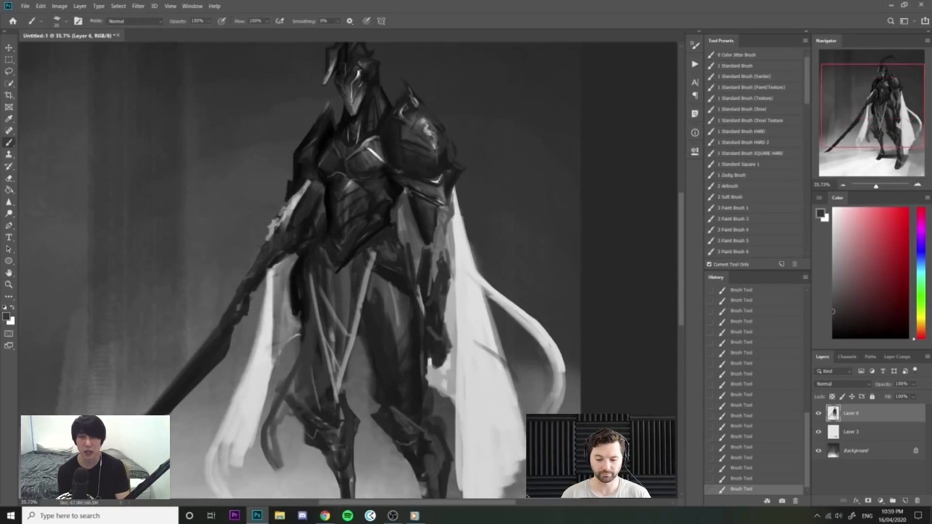
Flip the canvas horizontally and paint over the abdomen plates with sampled dark greys.
key("ctrl+shift+h")
left_click_drag(213, 179, 235, 223)
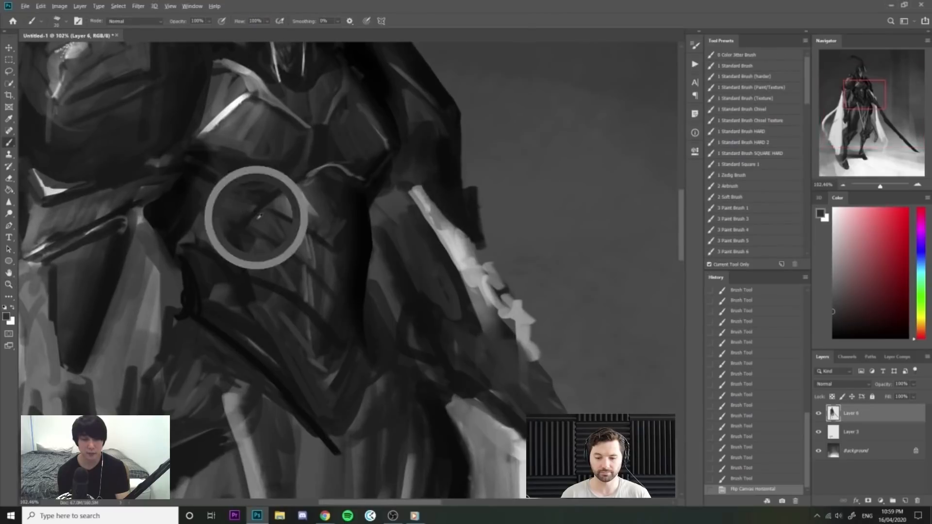
left_click_drag(261, 220, 265, 239)
left_click_drag(209, 231, 250, 225)
left_click_drag(237, 220, 262, 214)
left_click(246, 210, "alt")
left_click_drag(391, 217, 377, 217)
mouse_move(284, 195)
left_mouse_down()
mouse_move(332, 209)
mouse_move(329, 217)
mouse_move(347, 227)
left_mouse_up()
left_click(301, 199, "alt")
left_click(302, 205, "alt")
left_click(343, 202, "alt")
key("[")
key("[")
key("ctrl+0")
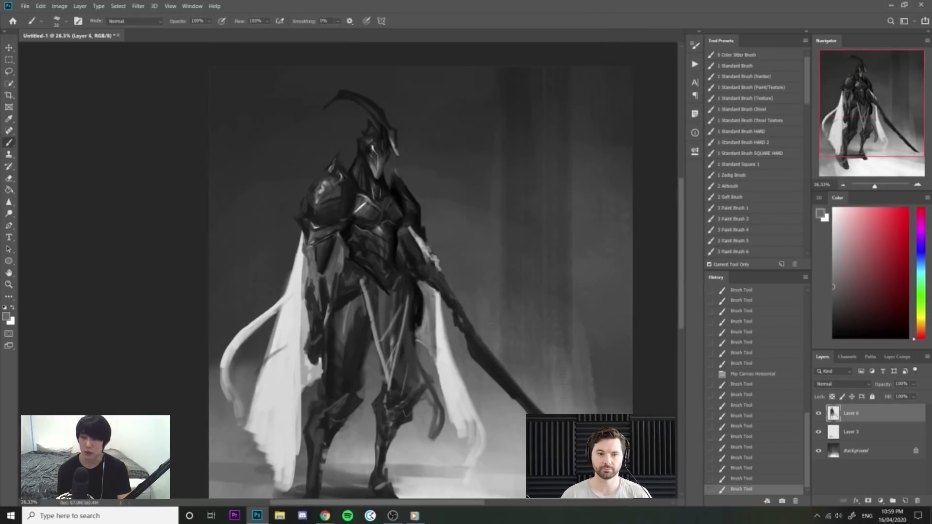
Flip the canvas horizontally again and refine the torso armour around the chest plates with near-black and sampled tones.
key("ctrl+shift+h")
left_click_drag(509, 305, 403, 223)
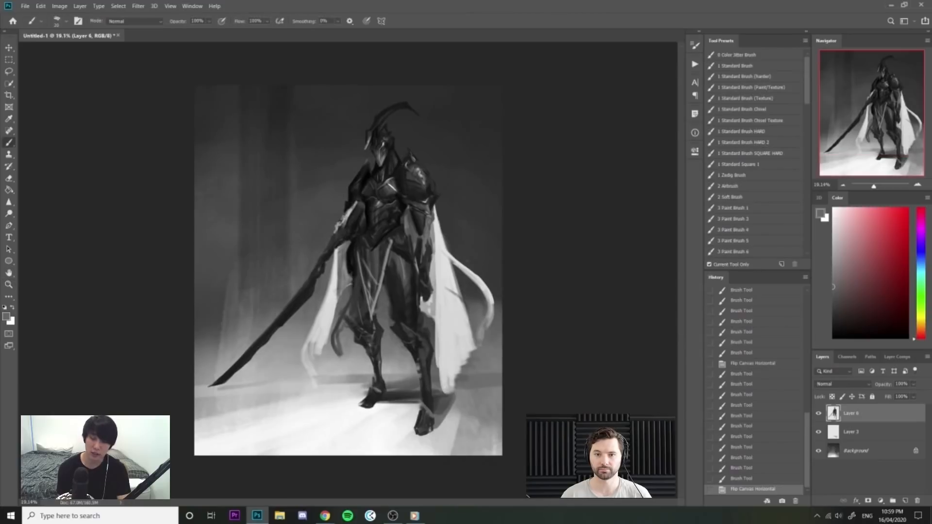
mouse_move(374, 145)
left_mouse_down()
mouse_move(409, 222)
mouse_move(402, 220)
mouse_move(369, 196)
mouse_move(413, 171)
mouse_move(440, 176)
left_mouse_up()
left_click(400, 202, "alt")
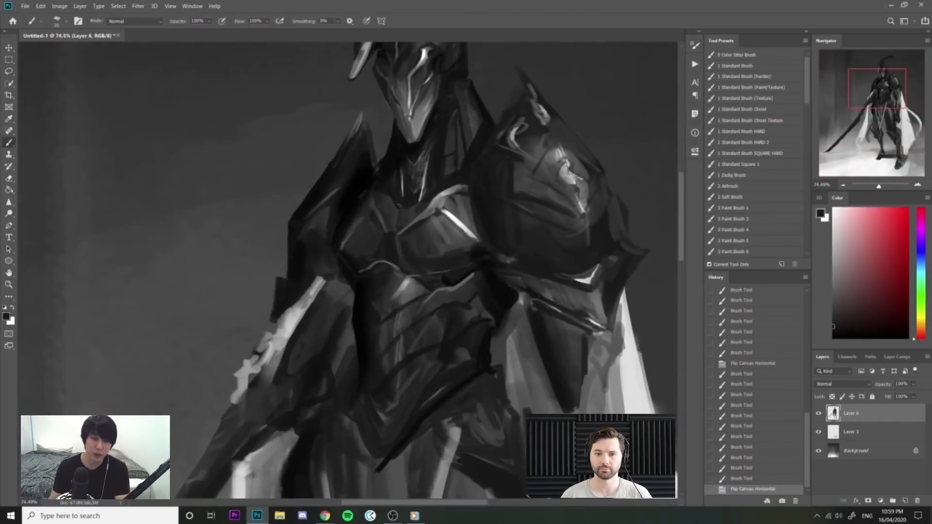
left_click_drag(405, 206, 427, 194)
left_click(429, 183, "alt")
left_click_drag(432, 187, 424, 198)
left_click_drag(461, 150, 399, 146)
left_click_drag(535, 144, 506, 140)
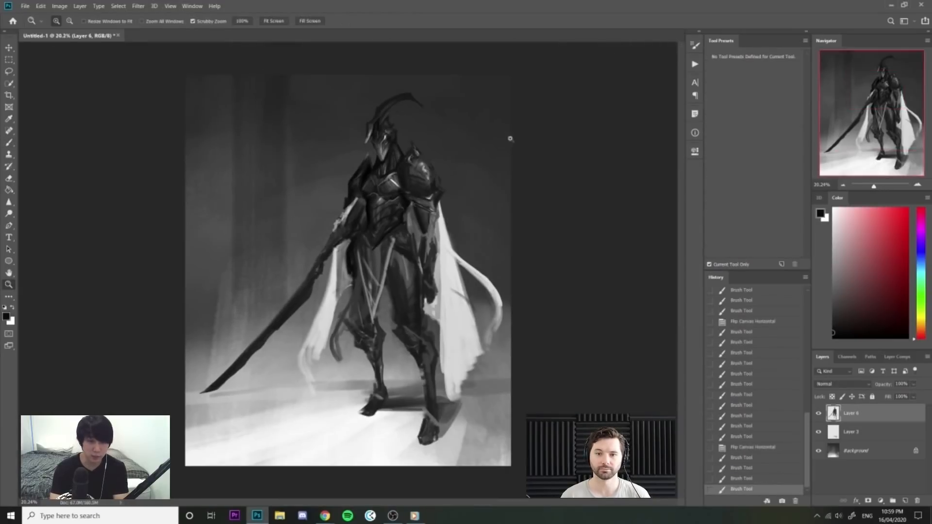
Paint a near-black shadow between the hanging front cloth and the inner thigh with a larger brush.
left_click_drag(361, 279, 419, 286)
left_click(422, 293, "alt")
key("]")
key("]")
mouse_move(427, 264)
left_mouse_down()
mouse_move(421, 292)
mouse_move(416, 282)
left_mouse_up()
key("]")
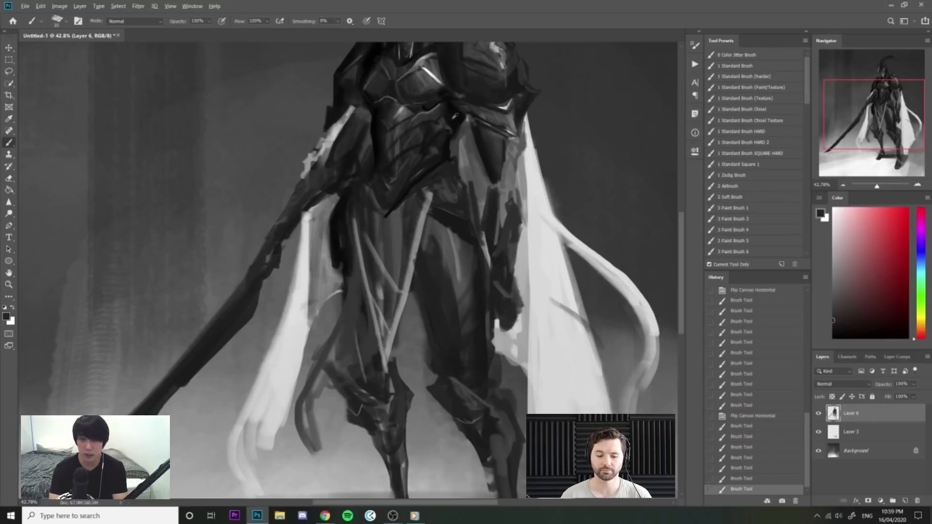
key("]")
mouse_move(424, 244)
left_mouse_down()
mouse_move(417, 277)
mouse_move(433, 345)
left_mouse_up()
left_click_drag(423, 254, 433, 347)
mouse_move(427, 221)
left_mouse_down()
mouse_move(419, 275)
mouse_move(403, 290)
left_mouse_up()
left_click(411, 264, "alt")
left_click_drag(462, 228, 357, 231)
mouse_move(442, 216)
left_mouse_down()
mouse_move(351, 251)
mouse_move(453, 234)
mouse_move(491, 257)
mouse_move(487, 306)
left_mouse_up()
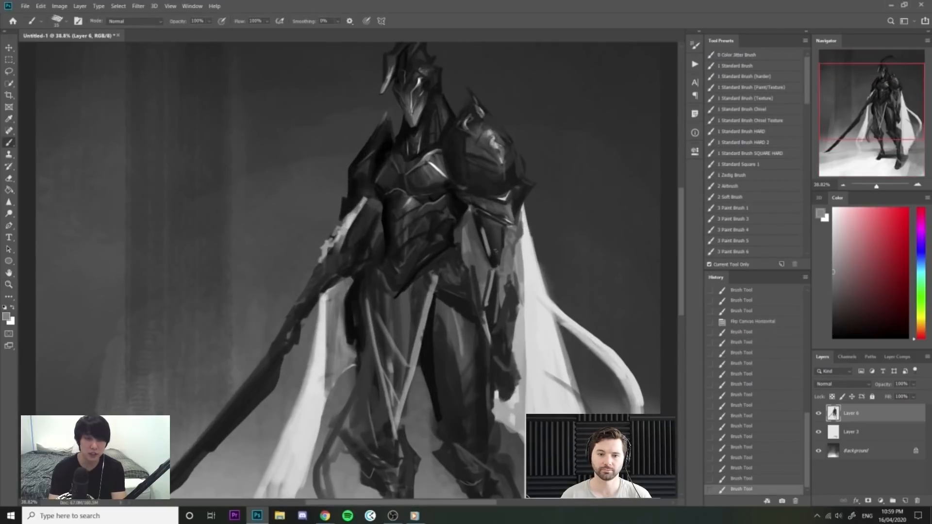
key("ctrl+z")
key("ctrl+z")
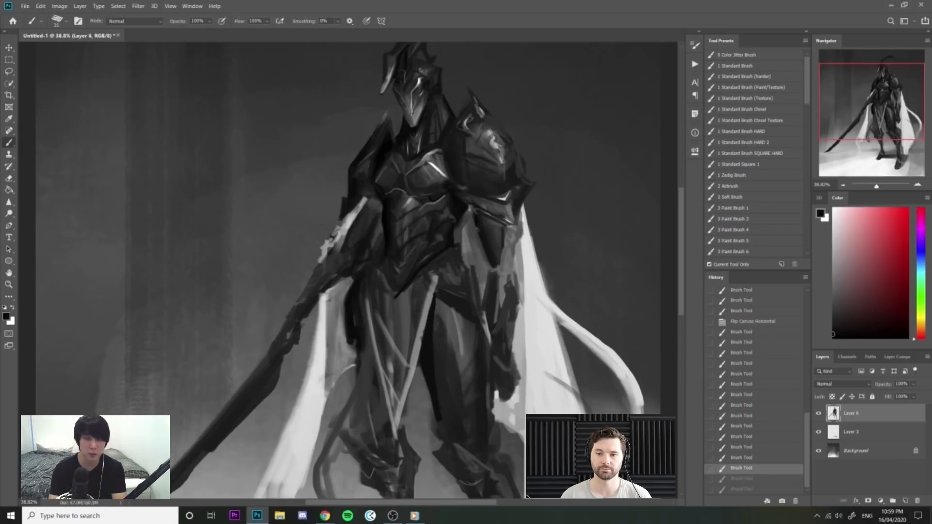
Paint a near-black line along the inner edge of the hanging arm beside the thigh.
left_click_drag(495, 270, 490, 271)
left_click_drag(489, 270, 488, 327)
left_click_drag(488, 326, 491, 338)
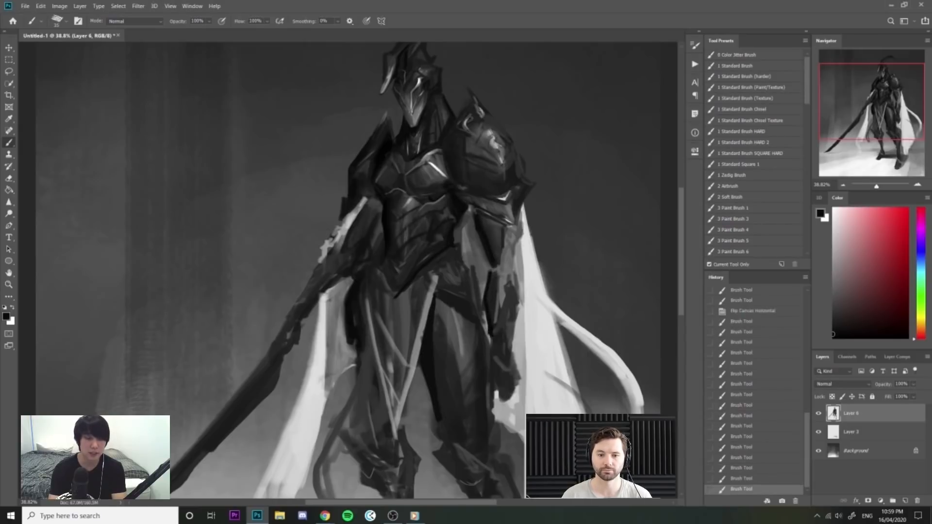
Add a thin light-grey highlight line near the top of the large pauldron with a smaller brush.
left_click(437, 168, "alt")
key("ctrl+space")
mouse_move(490, 118)
left_mouse_down()
mouse_move(519, 125)
mouse_move(513, 154)
mouse_move(533, 154)
mouse_move(505, 168)
mouse_move(536, 233)
mouse_move(528, 250)
left_mouse_up()
key("[")
key("[")
key("ctrl+space")
left_click(499, 170, "alt")
key("[")
key("[")
key("ctrl+space")
left_click_drag(544, 187, 516, 187)
key("[")
left_click_drag(514, 154, 515, 162)
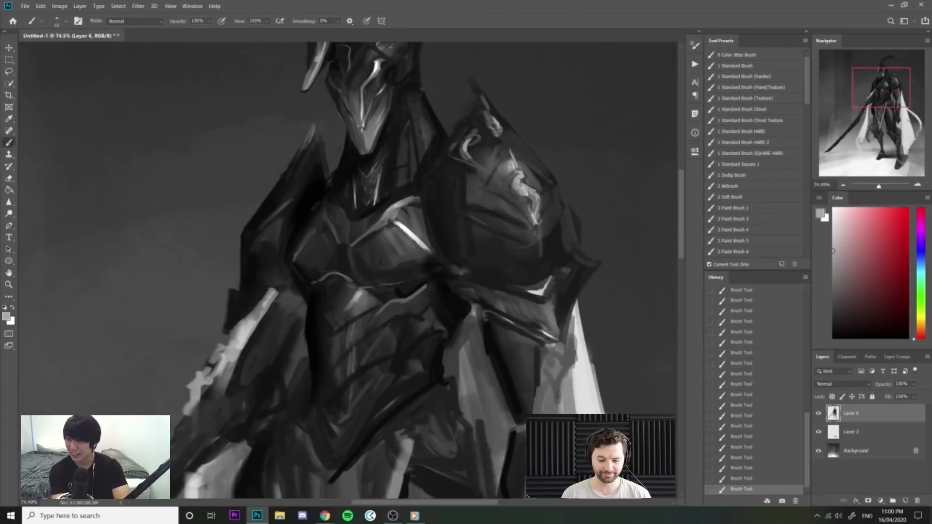
left_click(490, 135, "alt")
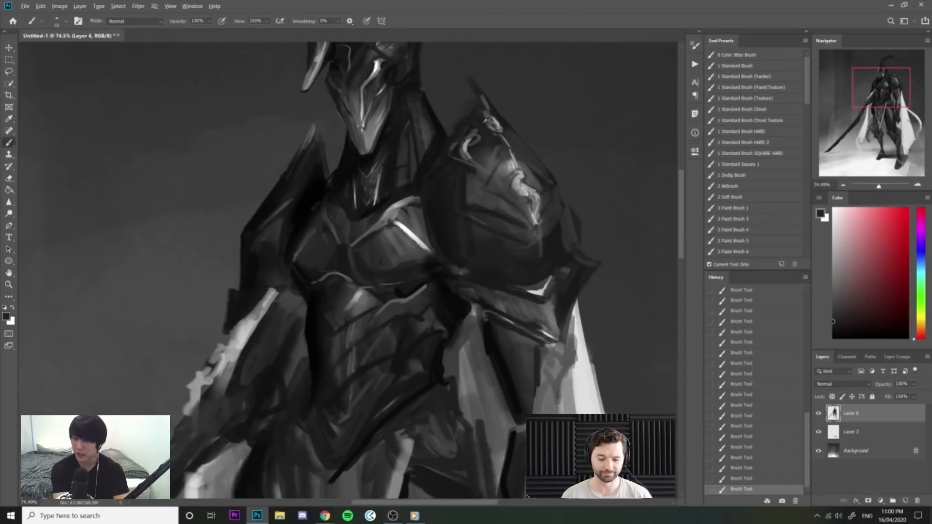
Flip the canvas horizontally and paint a near-black shadow under the hip plate above the thigh.
key("ctrl+space")
left_click_drag(539, 82, 483, 82)
key("F2")
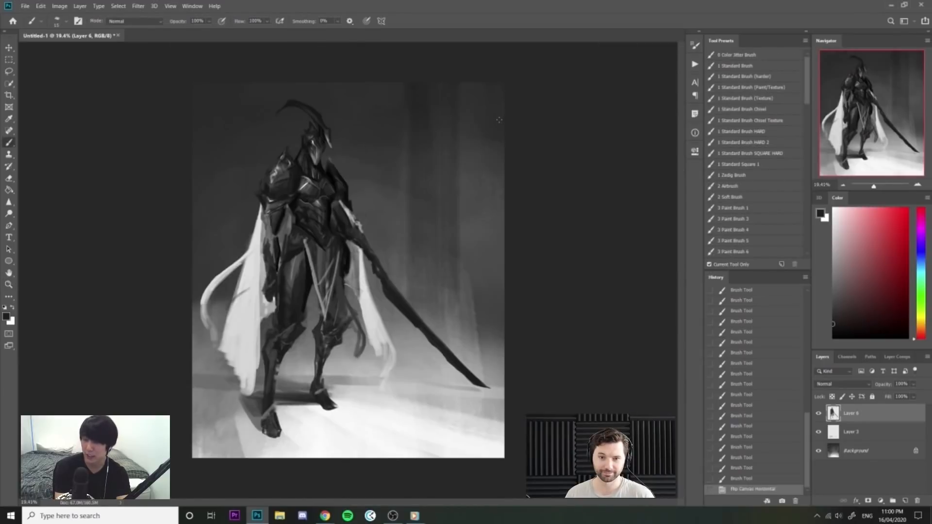
key("ctrl+space")
mouse_move(278, 259)
left_mouse_down()
mouse_move(324, 260)
mouse_move(351, 235)
left_mouse_up()
left_click(368, 304, "alt")
key("]")
key("]")
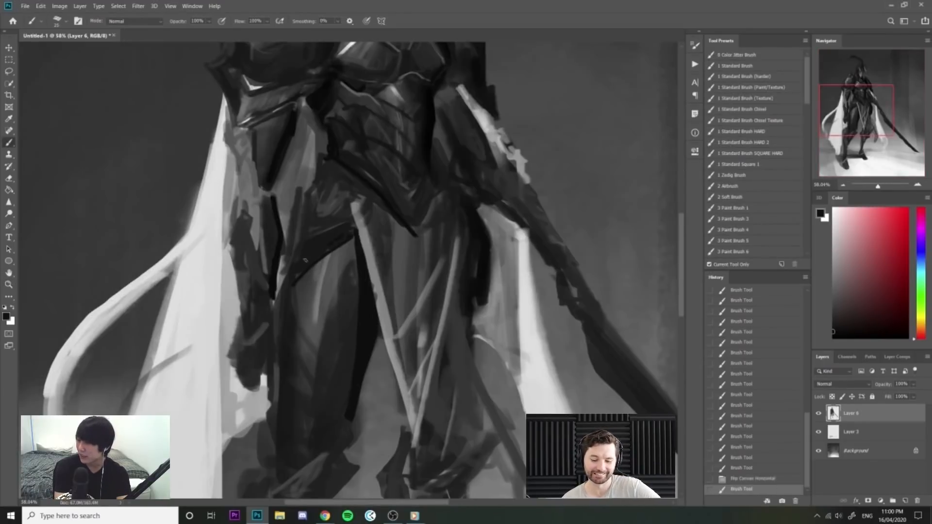
mouse_move(299, 269)
left_mouse_down()
mouse_move(286, 286)
mouse_move(342, 241)
mouse_move(325, 224)
mouse_move(374, 220)
left_mouse_up()
Brighten the upper part of the long strap over the front cloth with sampled lighter greys.
key("ctrl+space")
left_click(364, 238, "alt")
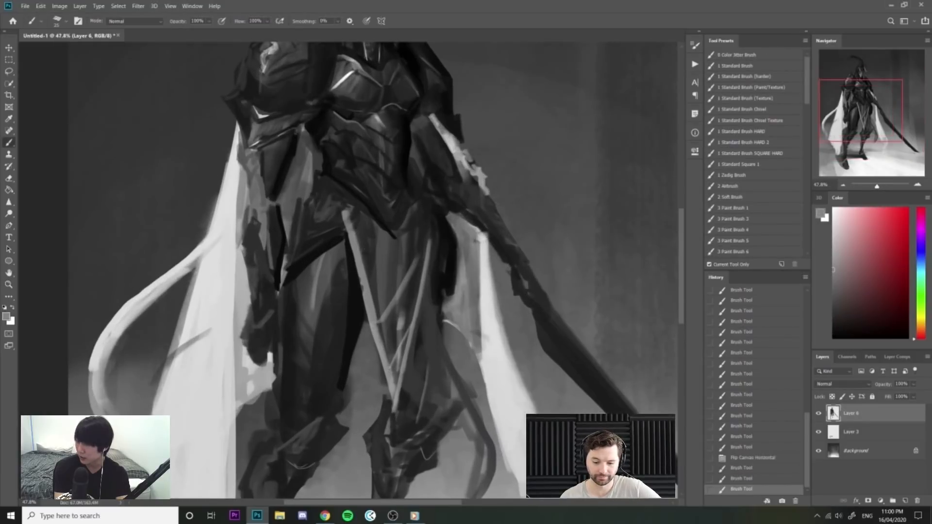
left_click(355, 242, "alt")
left_click_drag(346, 215, 351, 238)
mouse_move(347, 217)
left_mouse_down()
mouse_move(357, 258)
mouse_move(354, 244)
left_mouse_up()
left_click_drag(346, 212, 365, 287)
left_click_drag(361, 272, 367, 296)
key("d")
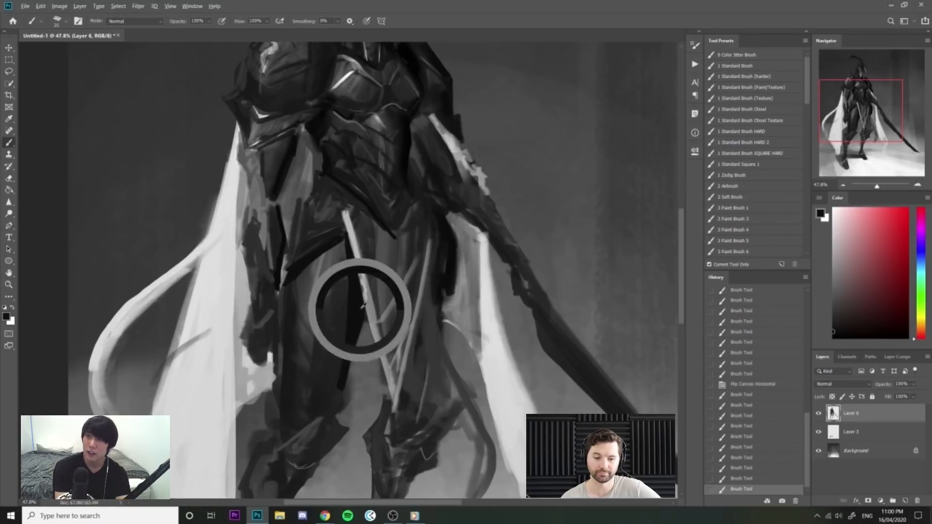
Block in the hanging hip cloth behind the knee as one broad dark-grey shape with a larger brush.
key("z")
key("ctrl+0")
left_click_drag(422, 341, 434, 342)
key("b")
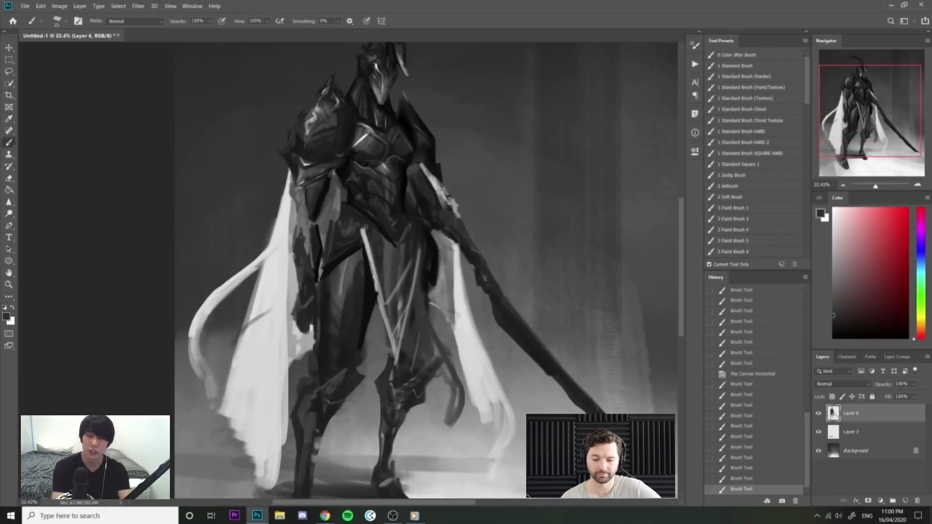
mouse_move(433, 283)
left_mouse_down()
mouse_move(436, 323)
mouse_move(413, 330)
left_mouse_up()
left_click_drag(420, 311, 416, 362)
key("]")
mouse_move(427, 330)
left_mouse_down()
mouse_move(421, 365)
mouse_move(447, 389)
mouse_move(426, 362)
mouse_move(421, 387)
mouse_move(437, 388)
mouse_move(444, 432)
left_mouse_up()
key("]")
key("]")
key("]")
key("]")
left_click_drag(454, 368, 453, 453)
left_click_drag(458, 417, 447, 459)
Flip the canvas horizontally and paint over the hip plate beside the hanging arm with a sampled dark tone.
key("ctrl+shift+h")
mouse_move(487, 322)
left_mouse_down()
mouse_move(469, 309)
mouse_move(475, 272)
left_mouse_up()
key("[")
left_click(451, 175, "alt")
key("[")
mouse_move(454, 174)
left_mouse_down()
mouse_move(474, 189)
mouse_move(476, 210)
left_mouse_up()
mouse_move(474, 194)
left_mouse_down()
mouse_move(484, 250)
mouse_move(486, 235)
left_mouse_up()
Refine the hip plate's surface and outer edge with a smaller brush and a newly sampled grey.
left_click(459, 138, "alt")
key("[")
key("[")
key("[")
key("[")
left_click_drag(451, 170, 473, 186)
mouse_move(465, 182)
left_mouse_down()
mouse_move(482, 196)
mouse_move(481, 215)
mouse_move(465, 223)
left_mouse_up()
left_click_drag(478, 228, 484, 253)
Darken and reshape the hanging forearm and its clawed hand with sampled dark greys.
key("[")
left_click(485, 192, "alt")
left_click_drag(480, 196, 485, 252)
key("[")
key("[")
left_click(483, 164, "alt")
mouse_move(486, 185)
left_mouse_down()
mouse_move(487, 278)
mouse_move(500, 327)
mouse_move(516, 302)
left_mouse_up()
Flip the canvas horizontally and paint grey detail strokes around the eye and face plate of the helmet.
left_click(518, 288, "alt")
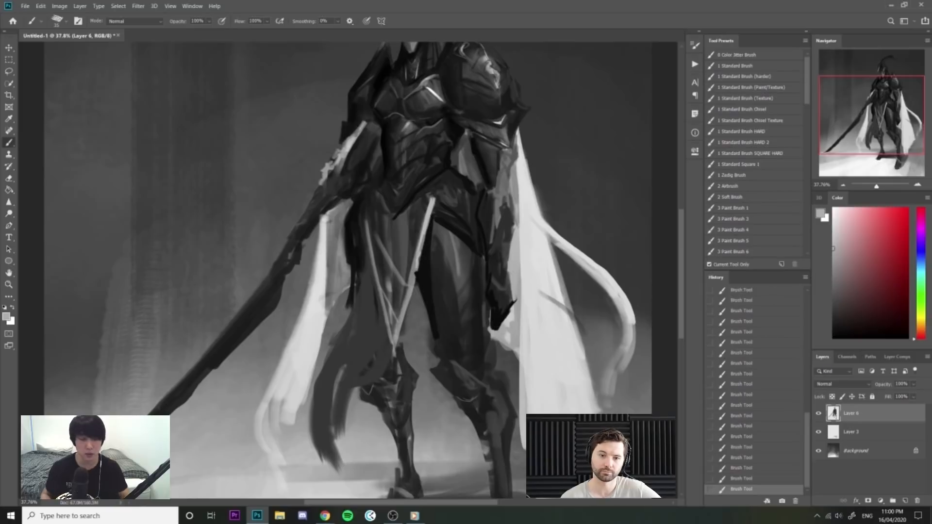
key("ctrl+space")
left_click_drag(547, 248, 505, 241)
key("ctrl+shift+h")
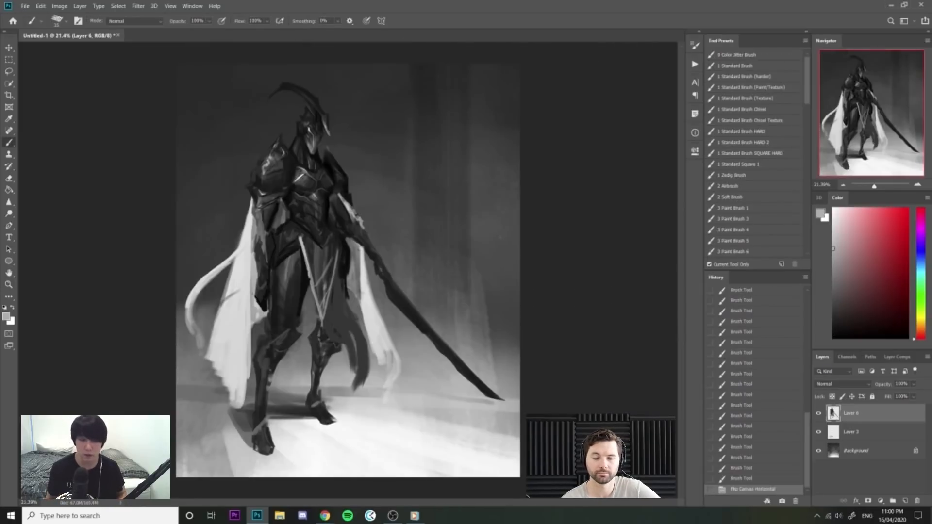
key("ctrl+space")
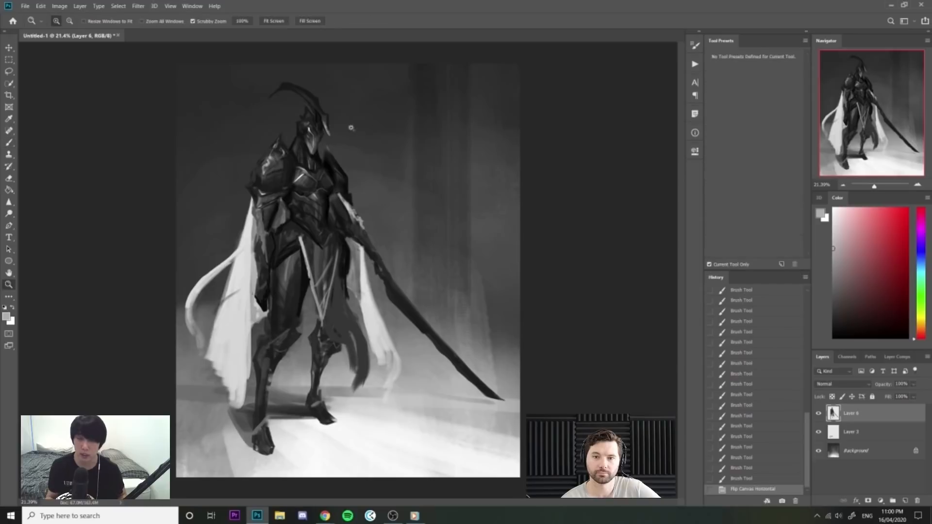
left_click_drag(320, 112, 398, 121)
key("ctrl+space")
left_click_drag(297, 150, 361, 165)
key("bracketleft")
key("bracketleft")
left_click(335, 193, "alt")
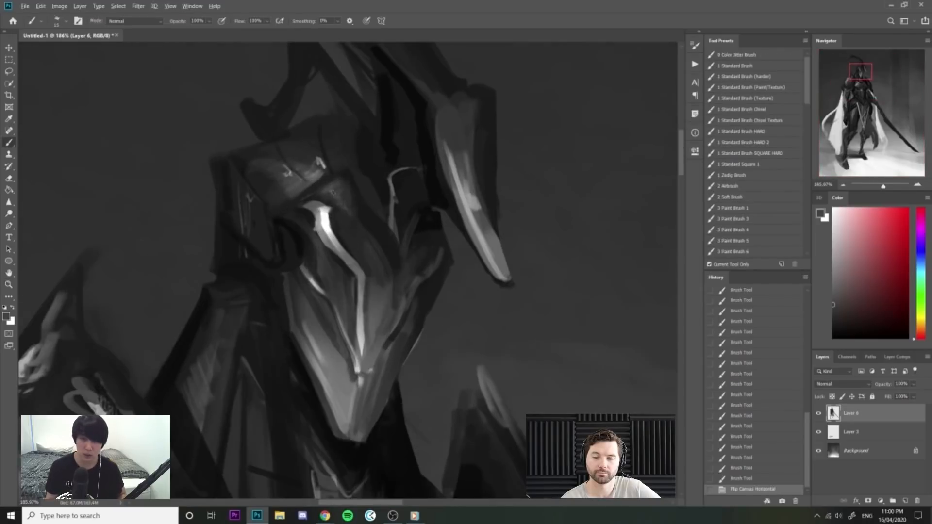
left_click_drag(328, 200, 336, 230)
mouse_move(352, 219)
left_mouse_down()
mouse_move(339, 238)
mouse_move(347, 243)
mouse_move(320, 258)
mouse_move(351, 320)
left_mouse_up()
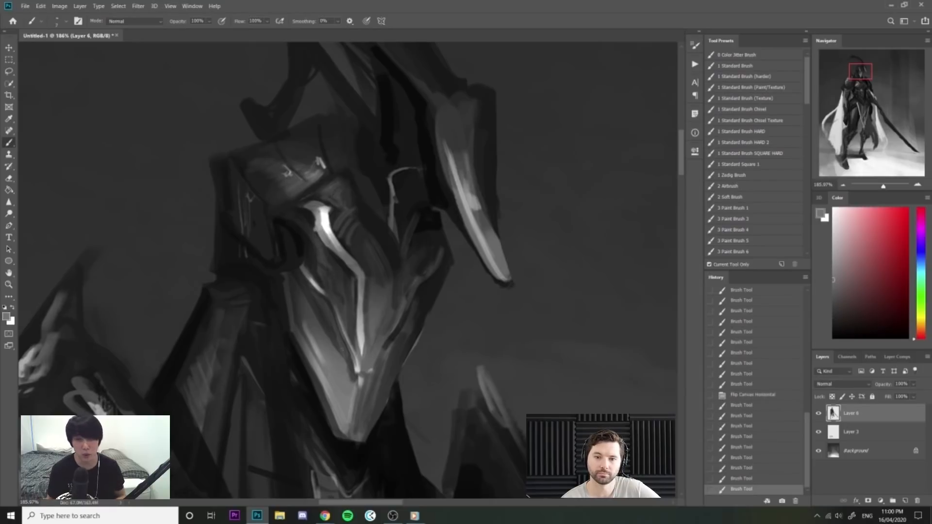
left_click_drag(377, 369, 367, 369)
left_click_drag(304, 227, 318, 231)
Paint fine grey and dark detail strokes on the helmet's brow and forehead plates with sampled tones.
left_click(257, 181, "alt")
left_click(241, 180, "alt")
mouse_move(252, 184)
left_mouse_down()
mouse_move(275, 194)
mouse_move(280, 185)
mouse_move(271, 200)
left_mouse_up()
left_click(294, 196, "alt")
left_click_drag(277, 210, 294, 207)
left_click_drag(283, 184, 263, 185)
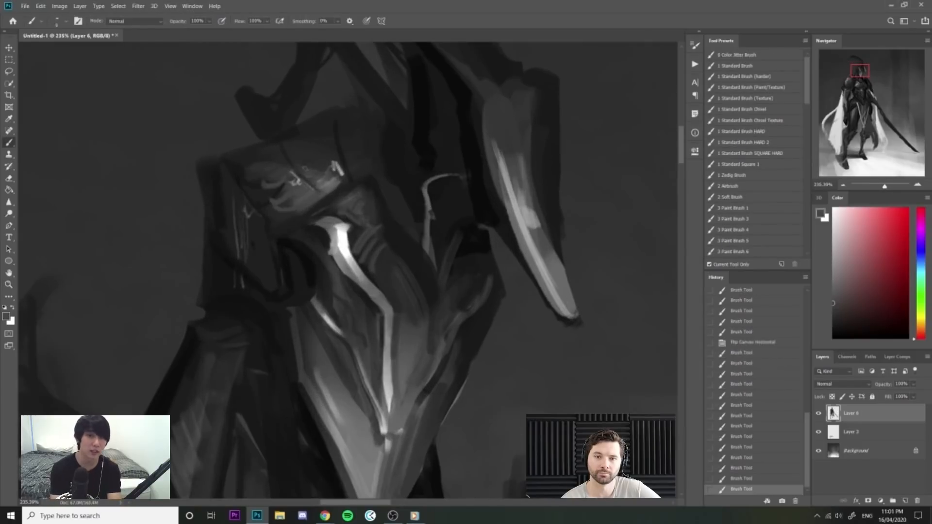
left_click(308, 167, "alt")
left_click_drag(324, 141, 309, 167)
mouse_move(329, 168)
left_mouse_down()
mouse_move(319, 183)
mouse_move(369, 147)
mouse_move(374, 171)
left_mouse_up()
left_click(341, 169, "alt")
left_click_drag(386, 170, 337, 171)
Flip the canvas horizontally to return the knight to its original orientation.
key("ctrl+f")
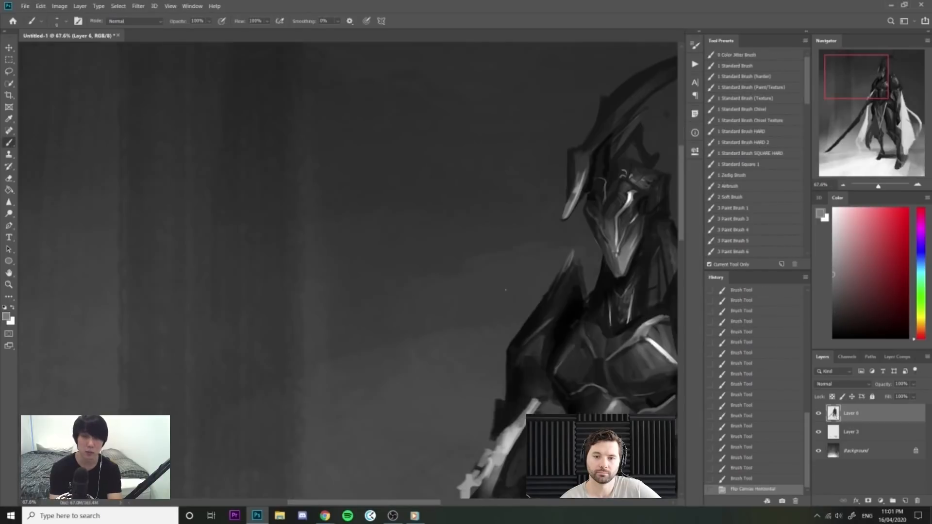
left_click_drag(488, 296, 463, 291)
left_click_drag(500, 230, 497, 235)
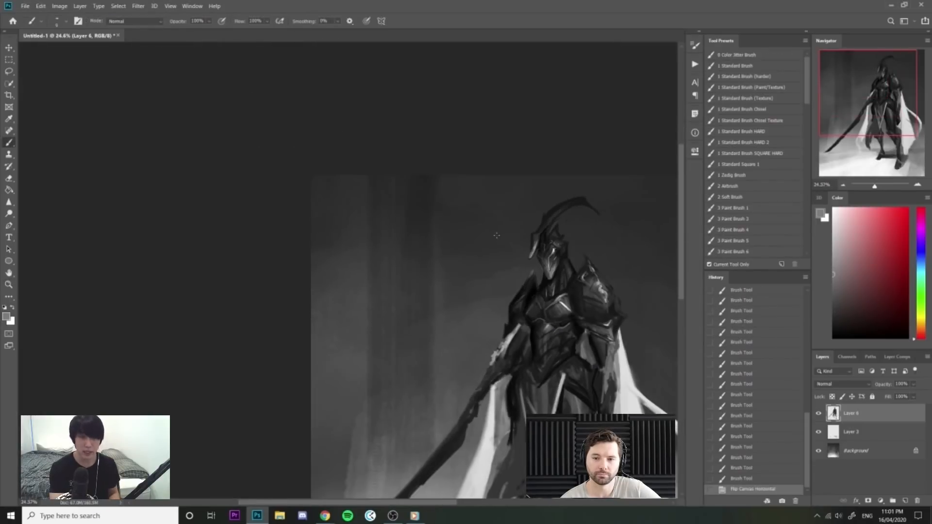
left_click_drag(682, 241, 676, 245)
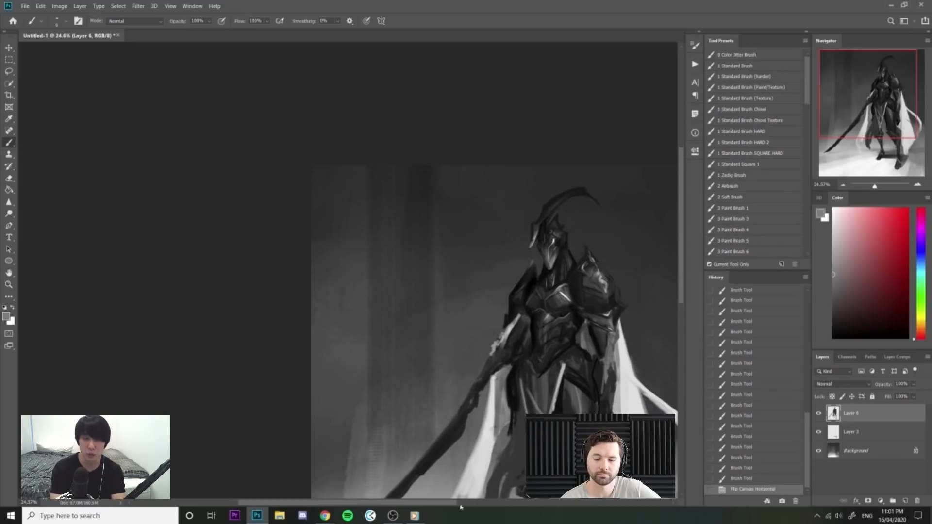
Darken the collar and neck edge behind the helmet with short strokes of sampled near-black.
left_click_drag(460, 504, 499, 505)
left_click_drag(481, 250, 548, 257)
left_click(355, 283, "alt")
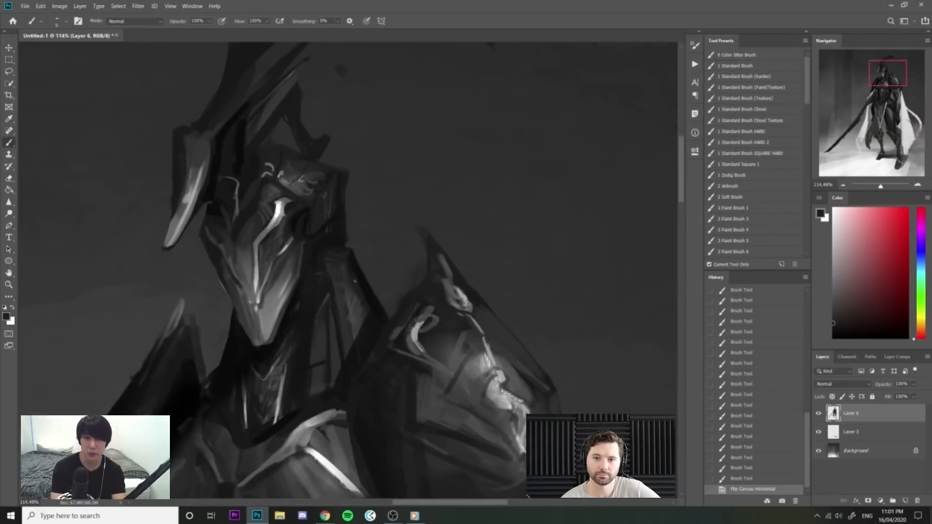
left_click_drag(364, 295, 371, 307)
mouse_move(357, 269)
left_mouse_down()
mouse_move(380, 311)
mouse_move(371, 321)
left_mouse_up()
left_click_drag(368, 322, 371, 331)
left_click(368, 296, "alt")
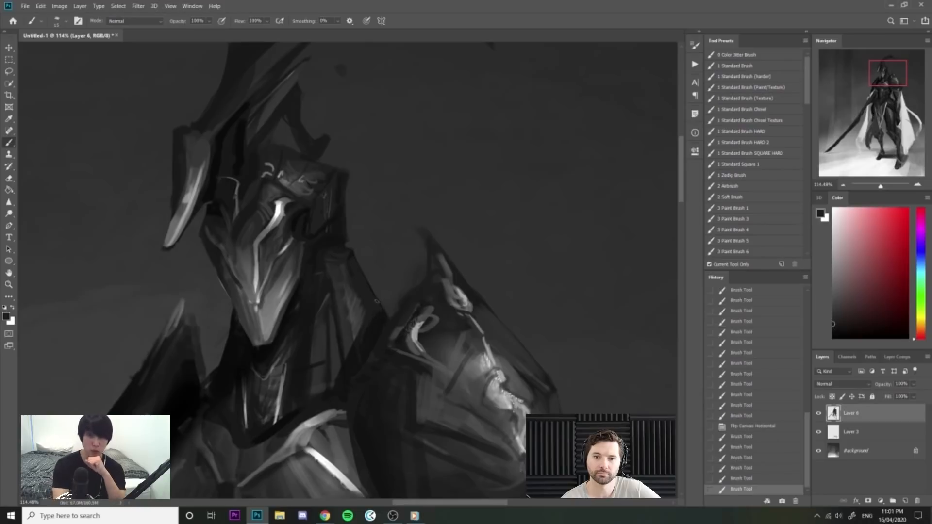
mouse_move(420, 218)
left_mouse_down()
mouse_move(379, 216)
mouse_move(392, 230)
mouse_move(422, 231)
left_mouse_up()
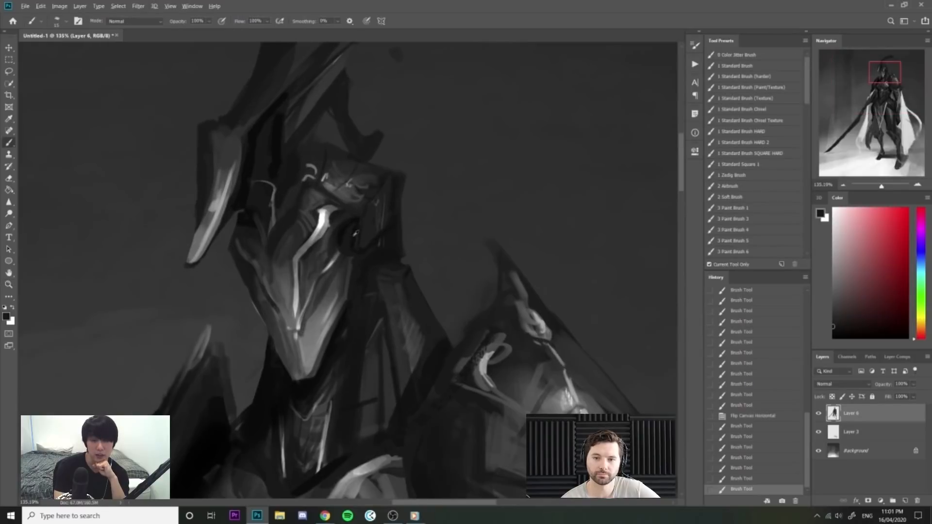
Paint sampled dark and grey strokes to define the plates at the back of the helmet.
left_click_drag(374, 261, 404, 254)
mouse_move(401, 218)
left_mouse_down()
mouse_move(403, 242)
mouse_move(403, 176)
mouse_move(407, 208)
left_mouse_up()
left_click(400, 188, "alt")
left_click_drag(408, 203, 404, 221)
left_click_drag(445, 183, 388, 185)
mouse_move(483, 167)
left_mouse_down()
mouse_move(452, 170)
mouse_move(529, 178)
left_mouse_up()
left_click(447, 200, "alt")
left_click_drag(413, 195, 433, 209)
key("ctrl+0")
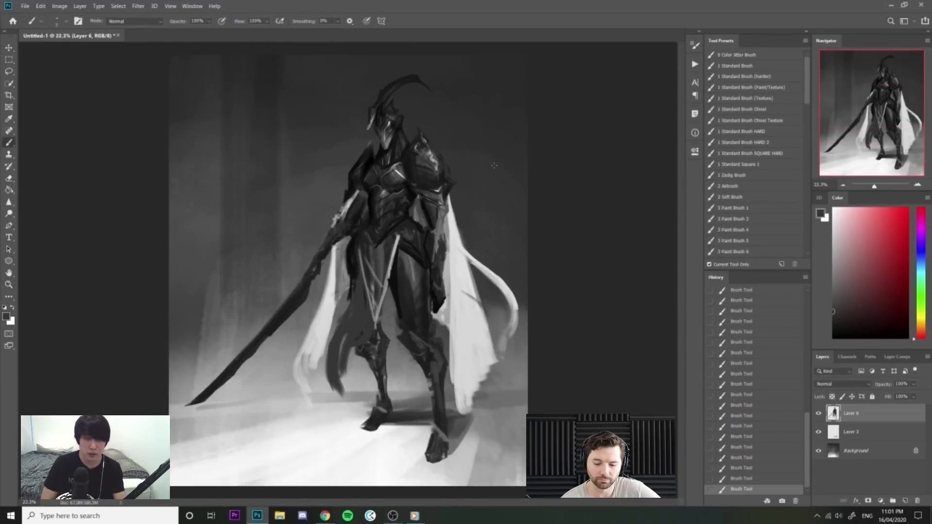
Try to paint a sampled grey stroke down the centre ridge of the face plate, and undo it.
key("ctrl+space")
left_click_drag(388, 118, 479, 122)
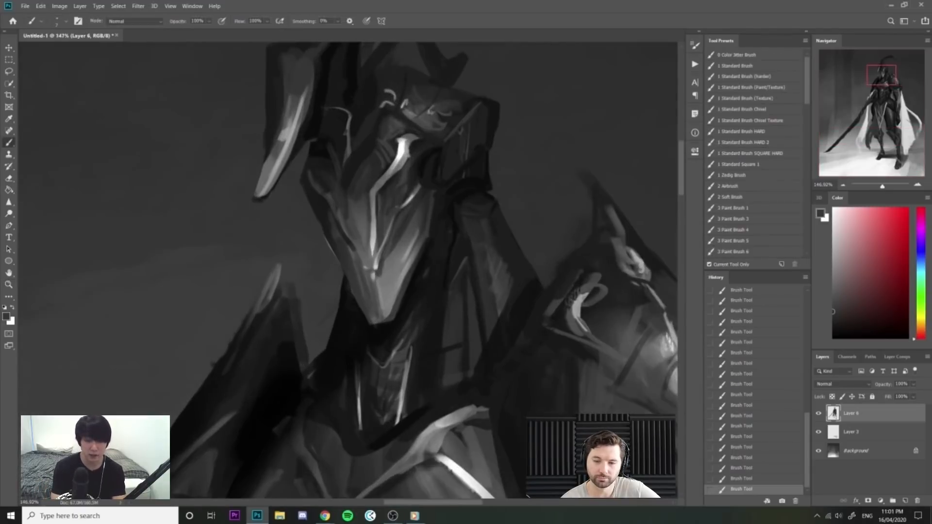
left_click(399, 157, "alt")
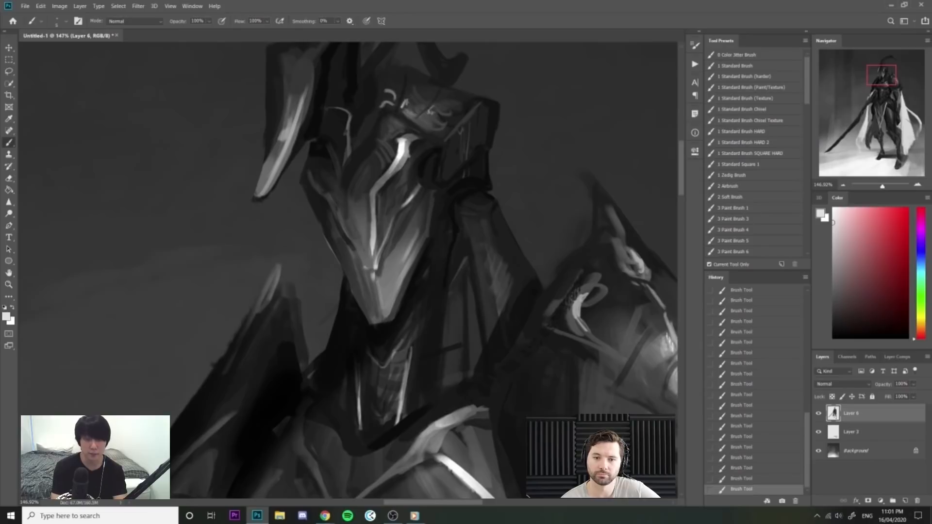
key("ctrl+space")
left_click_drag(373, 192, 404, 193)
left_click(366, 214, "alt")
left_click_drag(369, 227, 369, 283)
key("ctrl+z")
key("ctrl+z")
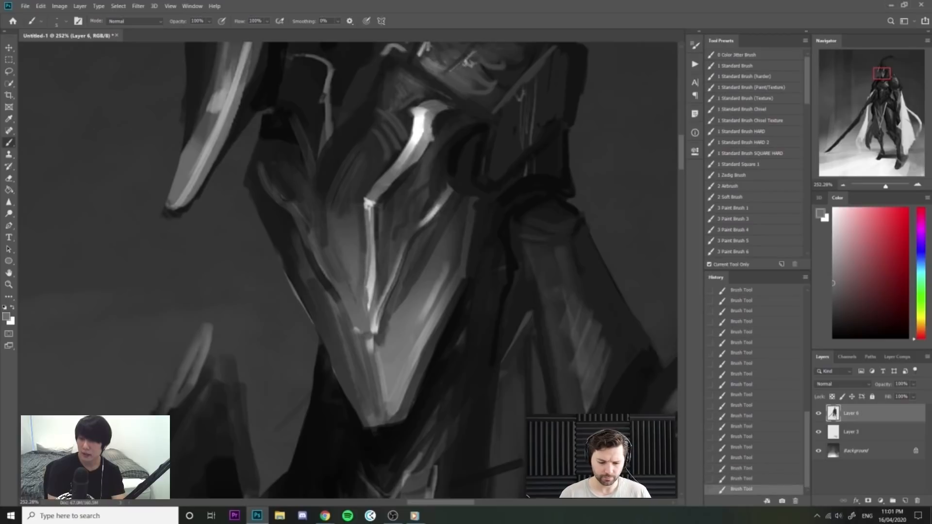
Paint near-white highlights, sampled from the eye, on the face plate's cheek line and the large pauldron's trim.
left_click(420, 134, "alt")
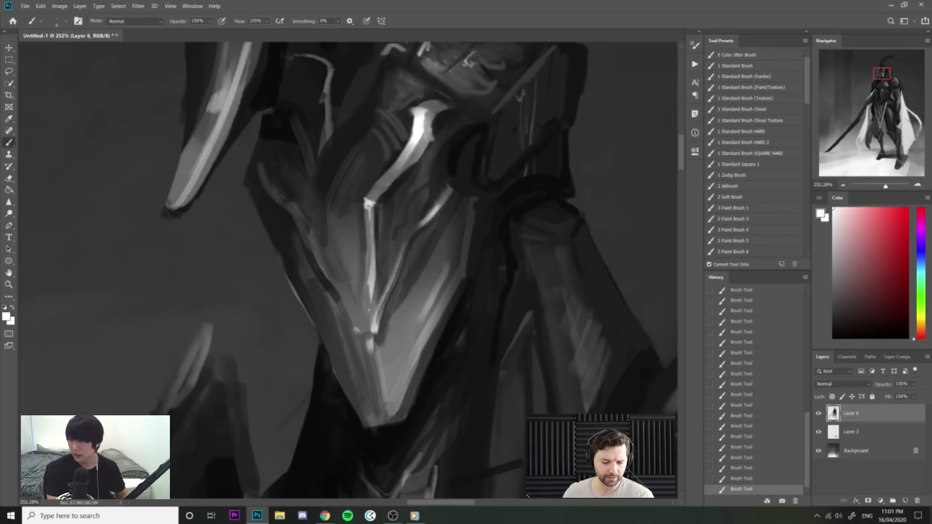
left_click_drag(423, 223, 394, 272)
key("z")
left_click_drag(453, 233, 389, 226)
left_click_drag(488, 189, 463, 185)
key("b")
key("z")
left_click_drag(525, 234, 558, 234)
key("b")
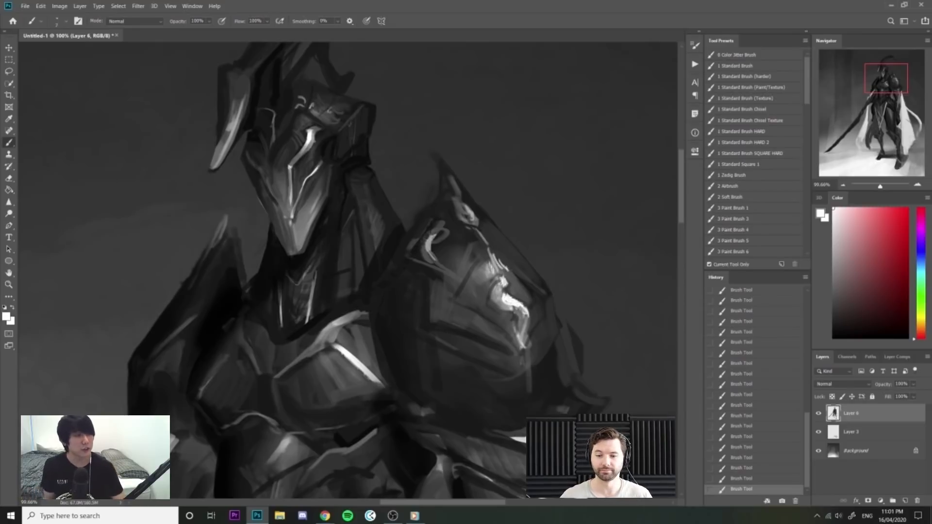
Erase the dark cloth trailing beside the knight's leg on the sword side.
key("z")
mouse_move(536, 250)
left_mouse_down()
mouse_move(488, 238)
mouse_move(497, 201)
left_mouse_up()
key("b")
key("z")
mouse_move(342, 266)
left_mouse_down()
mouse_move(362, 309)
mouse_move(377, 315)
mouse_move(353, 321)
mouse_move(331, 404)
mouse_move(351, 357)
mouse_move(358, 360)
mouse_move(355, 284)
mouse_move(362, 355)
left_mouse_up()
key("b")
key("z")
key("b")
key("e")
key("bracketright")
key("bracketright")
Paint dark vertical pleats down the hip cloth on the sword side with sampled black.
key("b")
left_click(356, 286, "alt")
key("bracketright")
left_click_drag(355, 286, 366, 351)
left_click_drag(358, 287, 373, 351)
left_click_drag(367, 304, 377, 348)
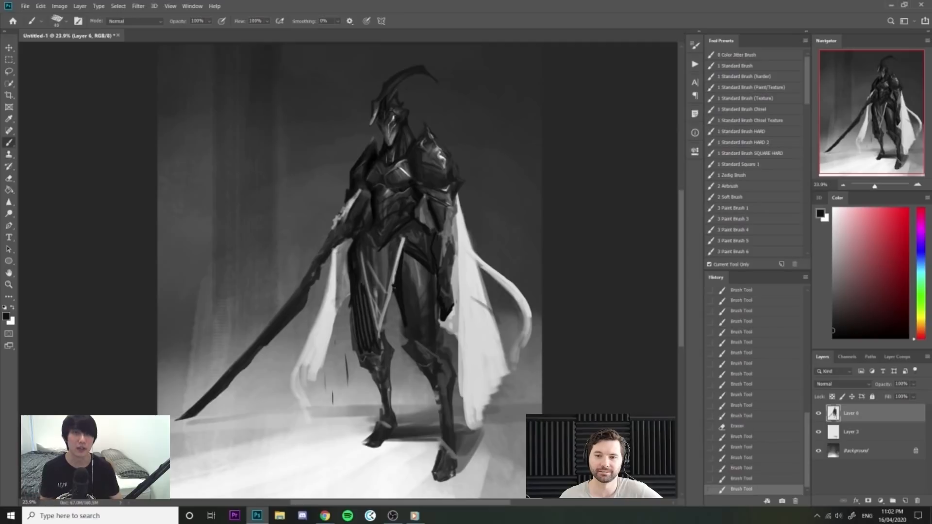
Flip the canvas horizontally and erase along the edge of the pleated hip cloth.
key("ctrl+shift+h")
key("e")
left_click_drag(349, 315, 344, 348)
left_click_drag(349, 310, 337, 369)
key("b")
key("e")
key("b")
Paint a sampled grey cloth shape between the pleated hip cloth and the white cape.
left_click_drag(356, 206, 362, 217)
left_click_drag(378, 264, 382, 278)
scroll(374, 277, "down", 2)
left_click(351, 283, "alt")
mouse_move(360, 294)
left_mouse_down()
mouse_move(355, 308)
mouse_move(382, 370)
left_mouse_up()
left_click(354, 312, "alt")
Resample the nearby greys and paint over the area beside the hip and inner cape with a larger brush.
key("bracketleft")
key("bracketleft")
key("bracketleft")
key("bracketleft")
left_click(363, 292, "alt")
key("bracketright")
key("bracketright")
key("bracketright")
key("bracketright")
key("bracketright")
left_click(360, 306, "alt")
left_click_drag(361, 252, 362, 308)
scroll(349, 267, "down", 2)
scroll(348, 233, "up", 7)
Paint sampled dark tones along the sword arm and the adjoining side of the torso.
left_click(363, 258, "alt")
left_click_drag(388, 297, 380, 276)
left_click_drag(386, 276, 369, 244)
left_click(357, 240, "alt")
left_click(321, 203, "alt")
left_click(185, 228, "alt")
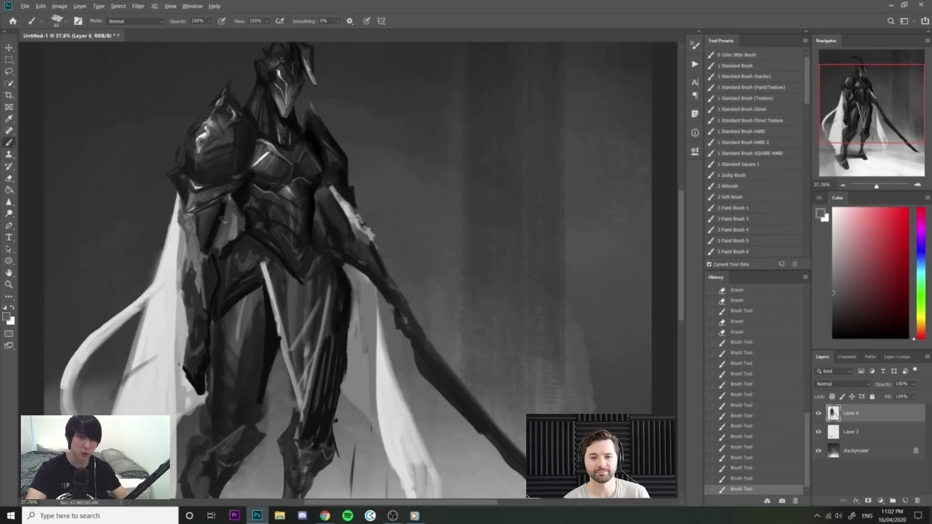
mouse_move(320, 209)
left_mouse_down()
mouse_move(339, 245)
mouse_move(326, 234)
left_mouse_up()
left_click(313, 199, "alt")
mouse_move(325, 192)
left_mouse_down()
mouse_move(321, 206)
mouse_move(344, 227)
left_mouse_up()
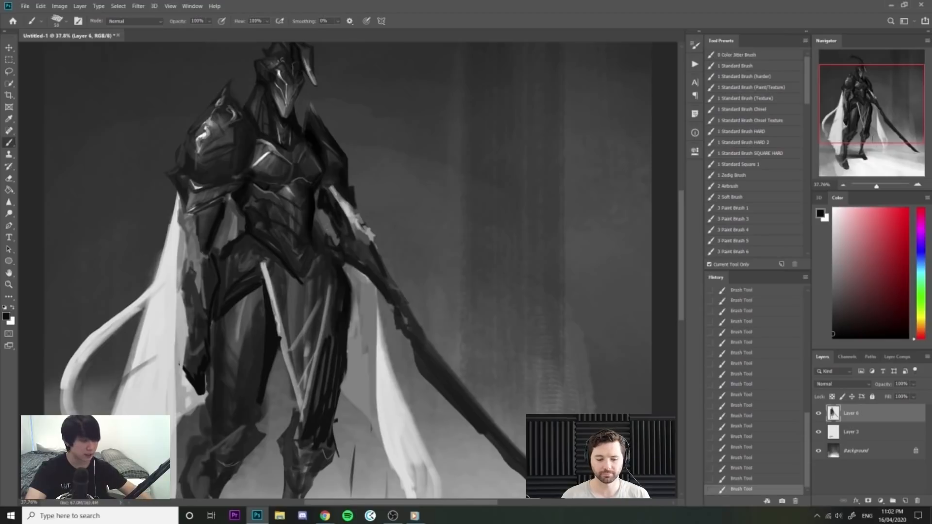
Flip the canvas horizontally, reshape the sword blade with sampled dark strokes, and flip the canvas again.
key("z")
mouse_move(343, 243)
left_mouse_down()
mouse_move(292, 242)
mouse_move(340, 265)
mouse_move(304, 277)
mouse_move(313, 270)
mouse_move(315, 278)
left_mouse_up()
key("ctrl+shift+h")
key("z")
left_click(314, 267, "alt")
left_click(329, 229, "alt")
mouse_move(319, 258)
left_mouse_down()
mouse_move(313, 278)
mouse_move(321, 264)
mouse_move(276, 303)
left_mouse_up()
left_click_drag(258, 333, 257, 335)
mouse_move(291, 293)
left_mouse_down()
mouse_move(279, 302)
mouse_move(291, 294)
mouse_move(253, 286)
left_mouse_up()
key("ctrl+shift+f")
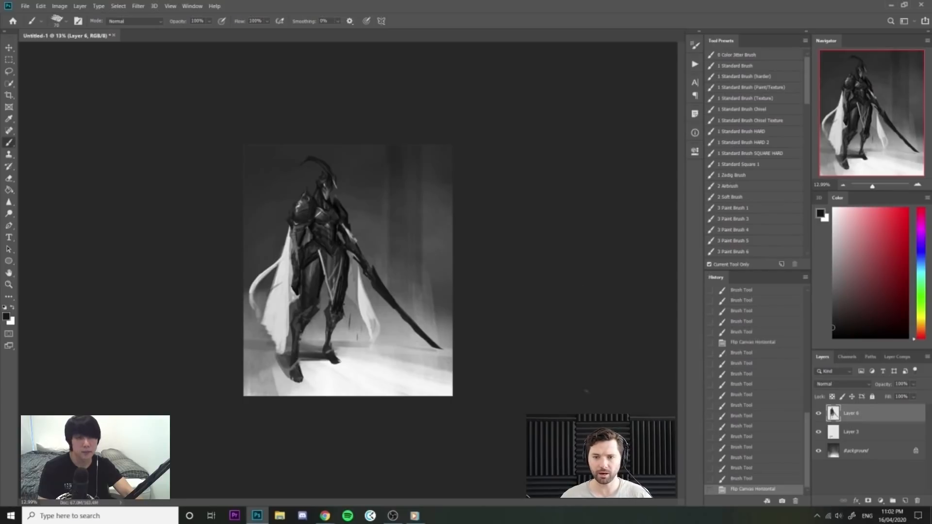
Enlarge the brush and paint a sampled dark tone along the lower edge of the white cape.
left_click_drag(461, 426, 486, 426)
key("bracketright")
key("bracketright")
key("bracketright")
left_click(296, 252, "alt")
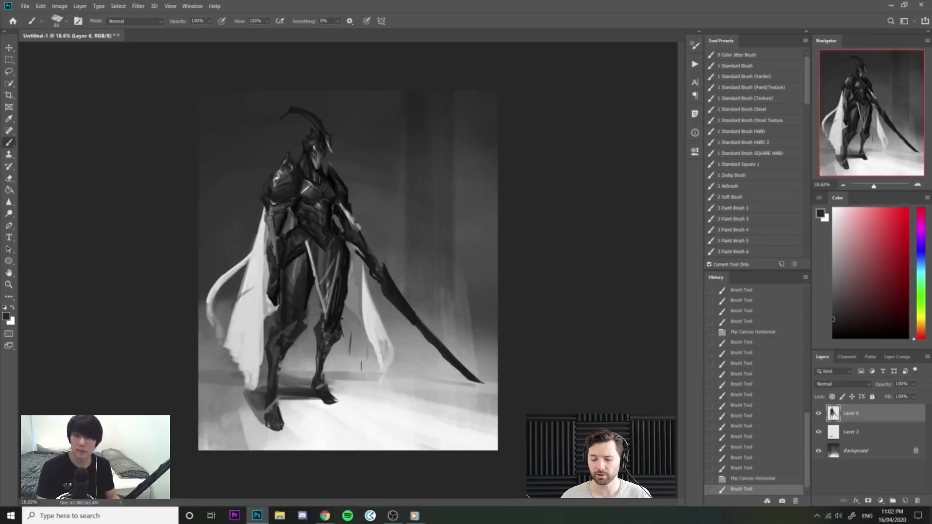
left_click_drag(252, 365, 243, 363)
left_click_drag(237, 358, 232, 343)
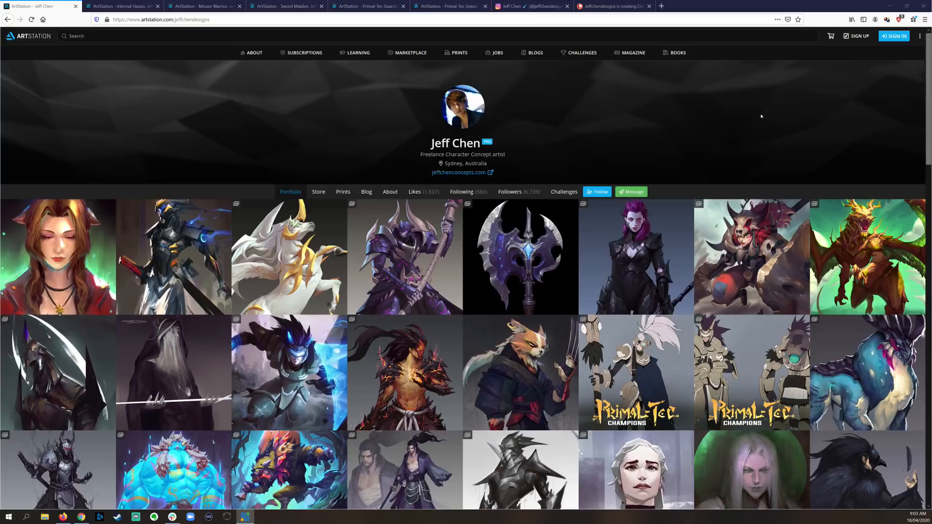
Switch to the browser, look through the artist's ArtStation portfolio and open the Rothide Graverobbers artwork in a new tab.
scroll(740, 100, "down", 2)
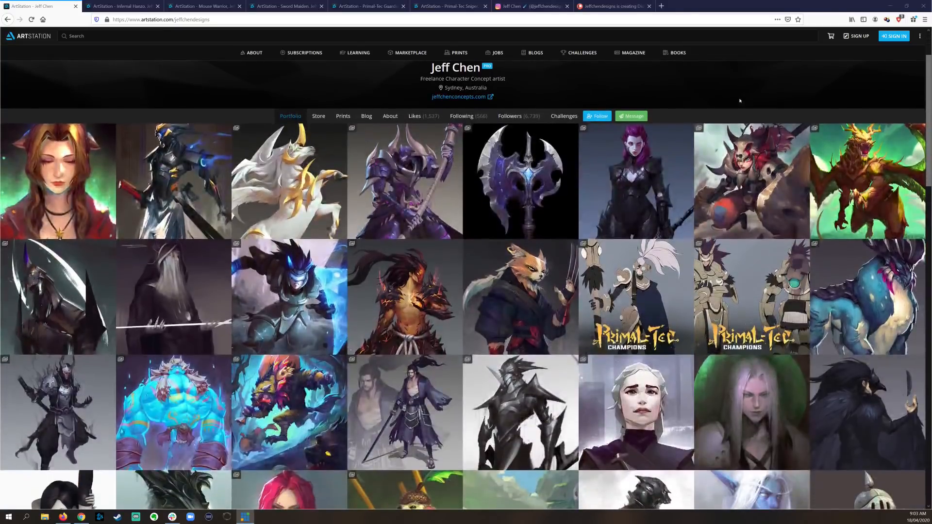
scroll(740, 100, "down", 1)
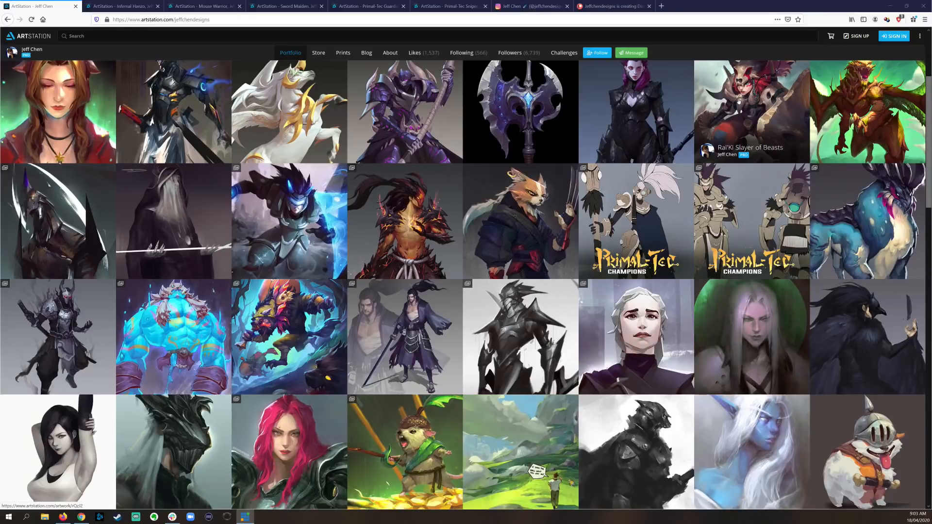
scroll(739, 101, "down", 2)
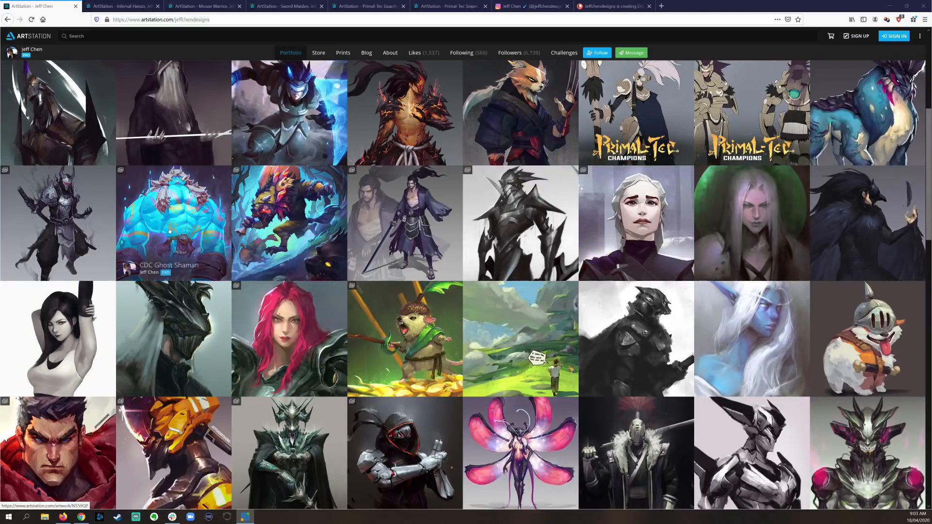
right_click(278, 211)
left_click(306, 216)
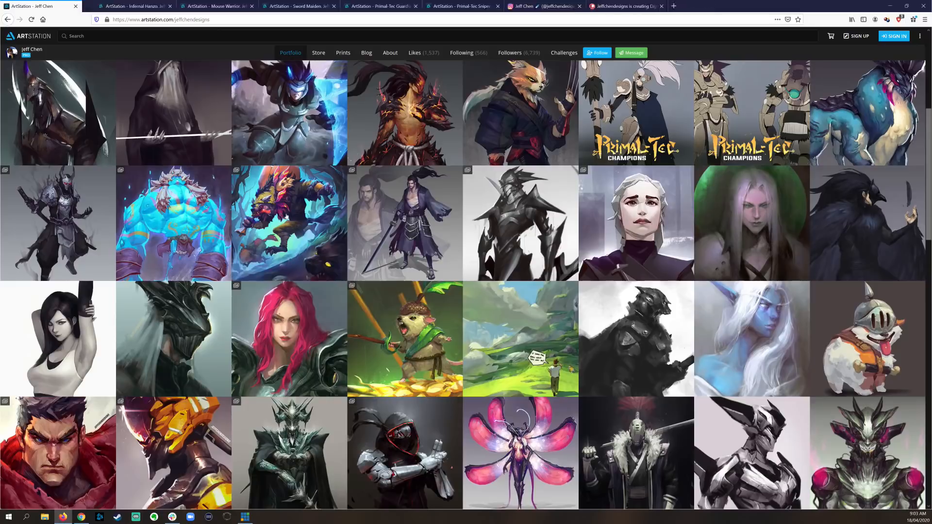
left_click(124, 7)
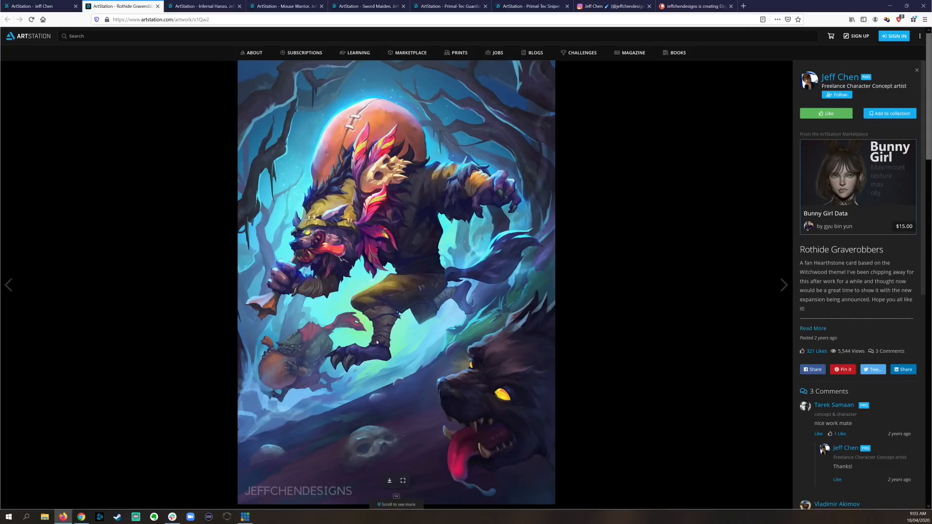
Examine the Rothide Graverobbers illustration, its card mock-up, the step-by-step animation and the three composition thumbnails.
scroll(637, 292, "down", 1)
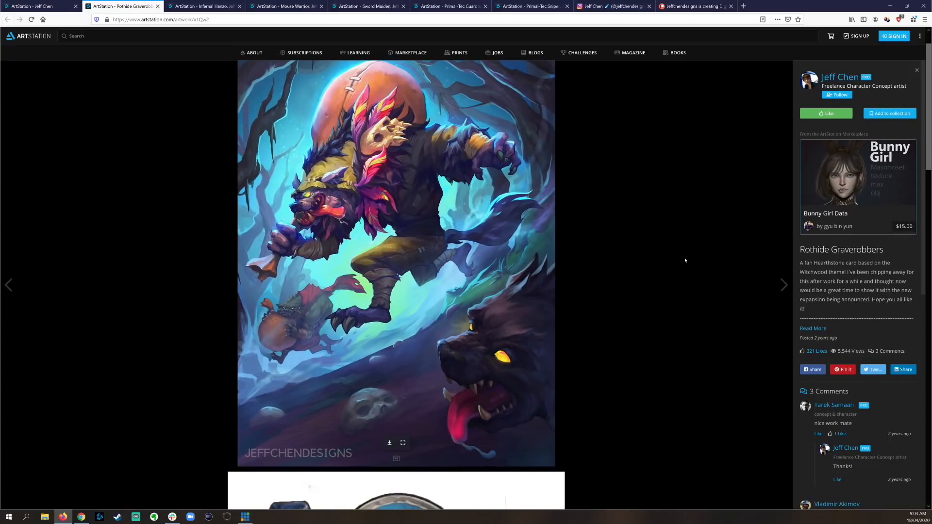
scroll(678, 259, "down", 7)
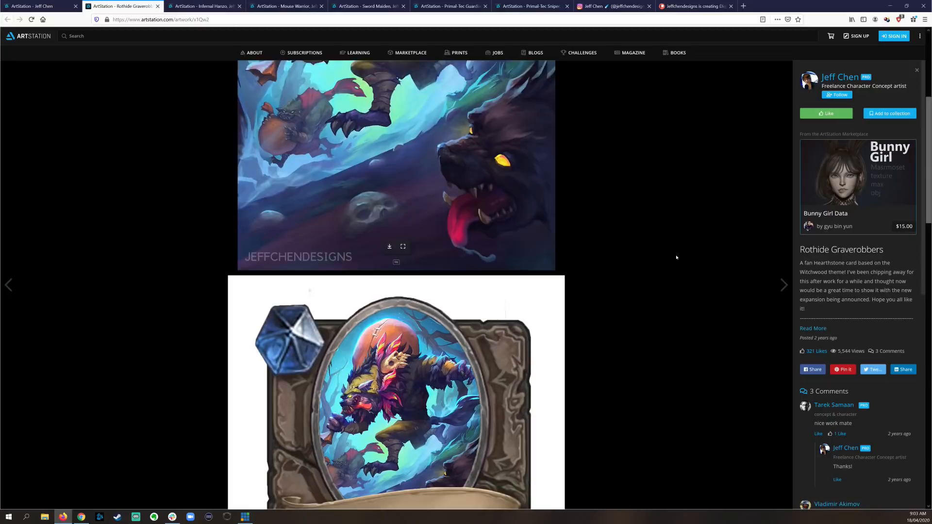
scroll(676, 258, "down", 3)
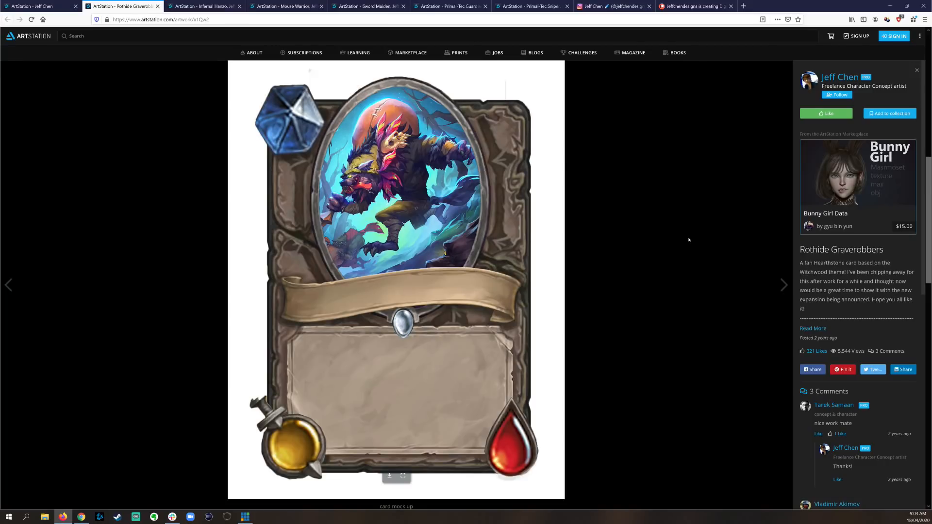
scroll(688, 239, "down", 10)
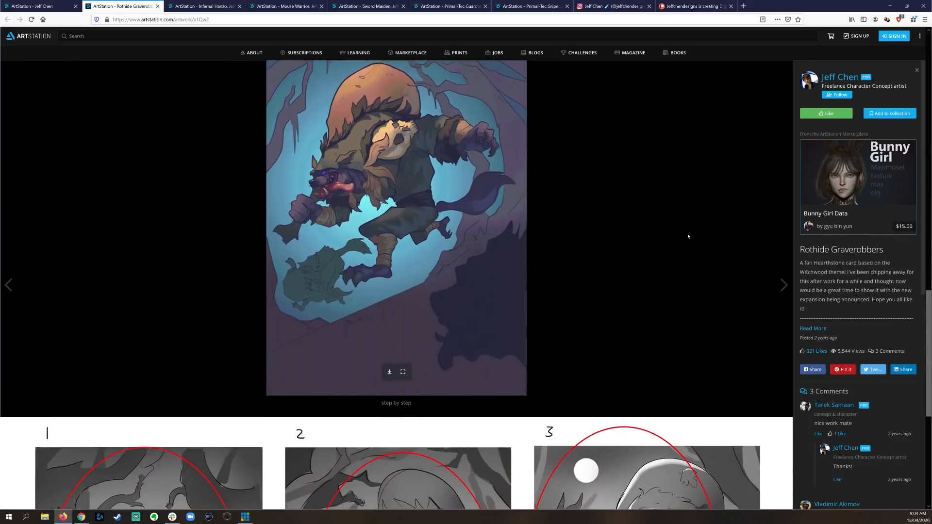
scroll(689, 236, "up", 2)
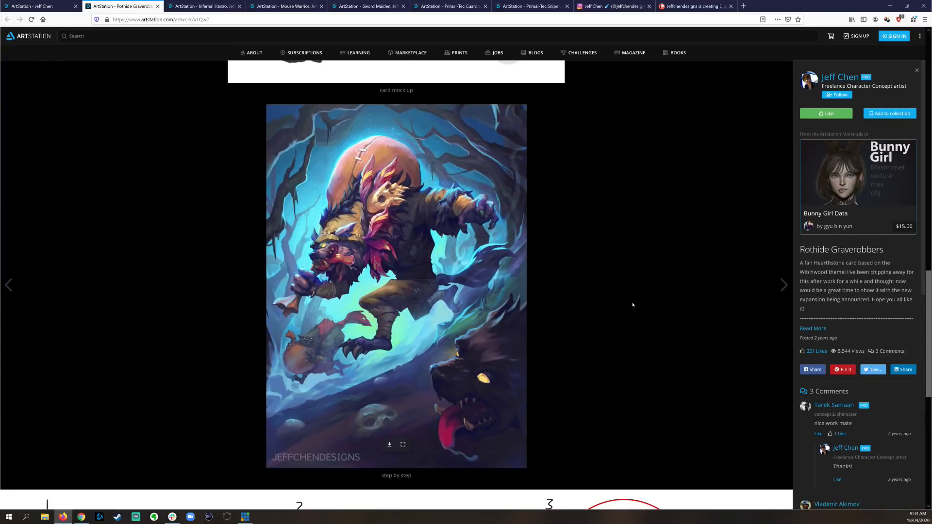
scroll(632, 305, "down", 5)
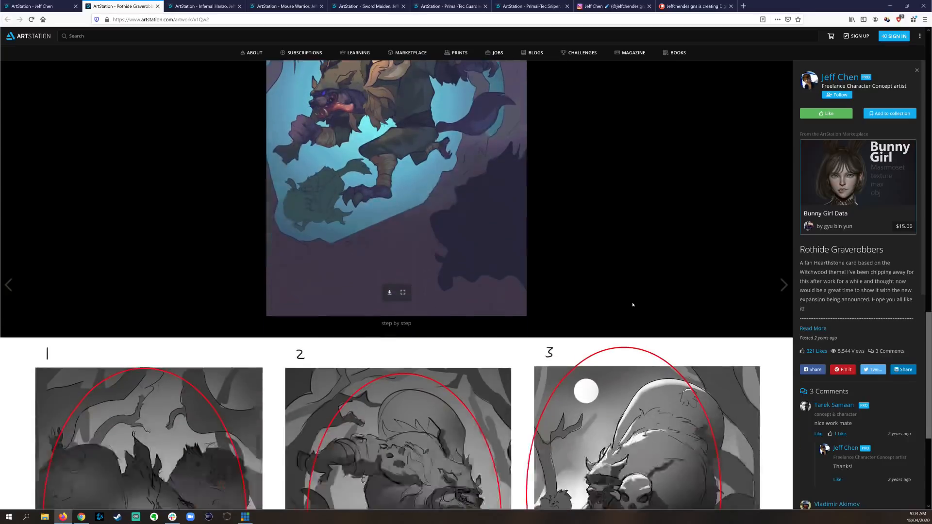
scroll(633, 305, "down", 2)
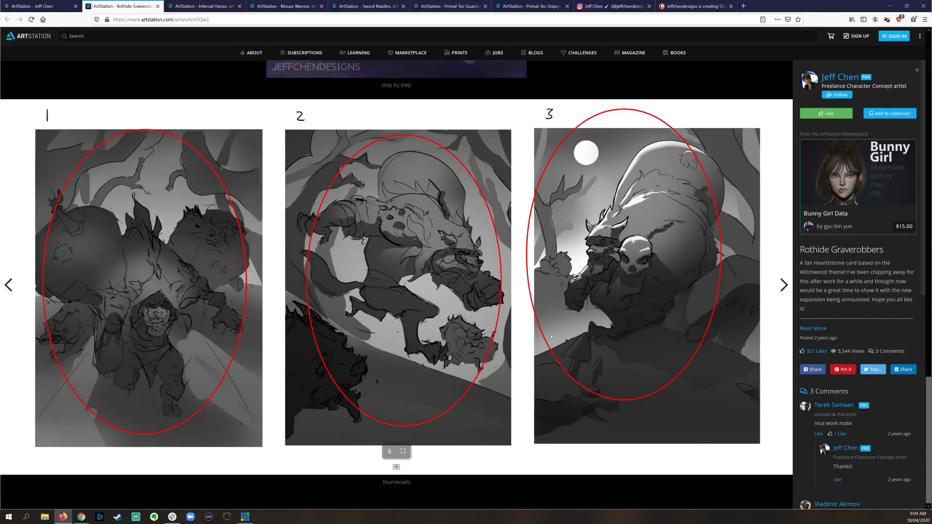
Compare the three thumbnails with the step-by-step animation and the card mock-up of the artwork.
scroll(535, 277, "up", 18)
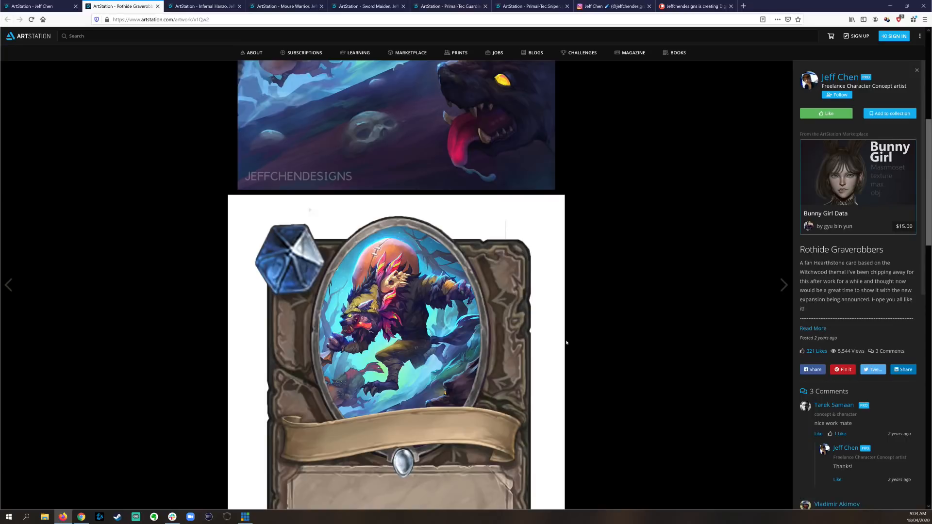
scroll(566, 342, "down", 15)
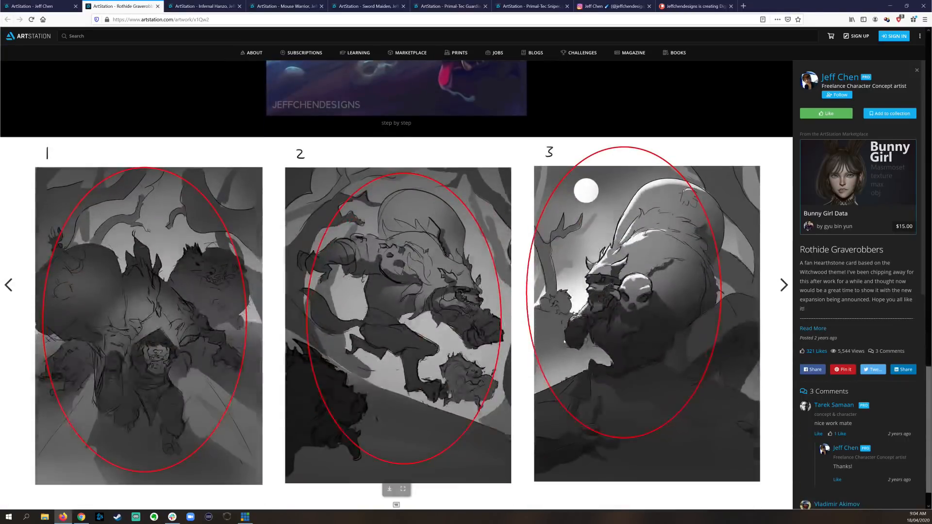
scroll(565, 342, "down", 1)
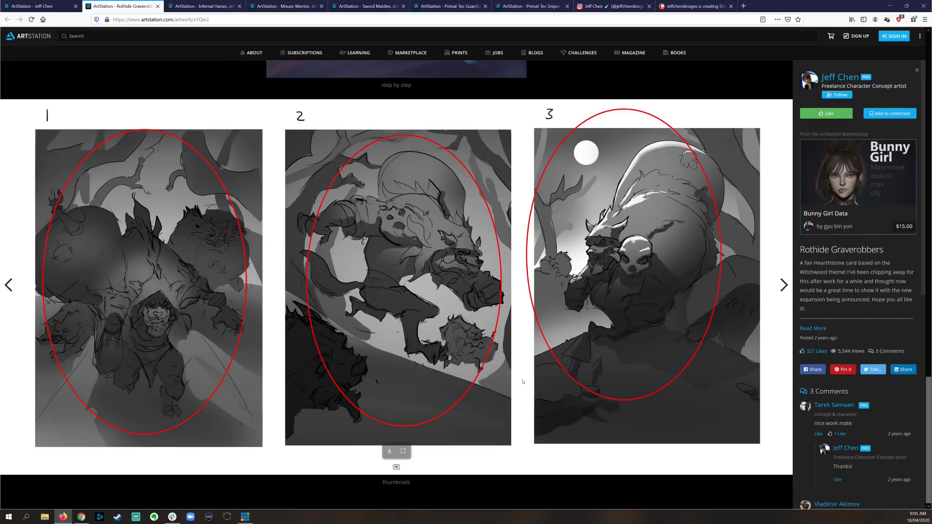
scroll(523, 382, "up", 8)
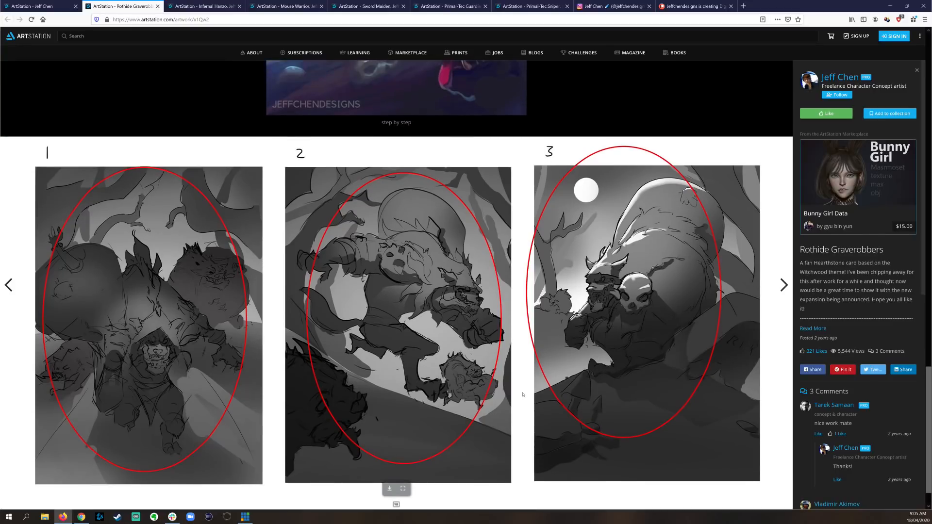
scroll(523, 395, "down", 8)
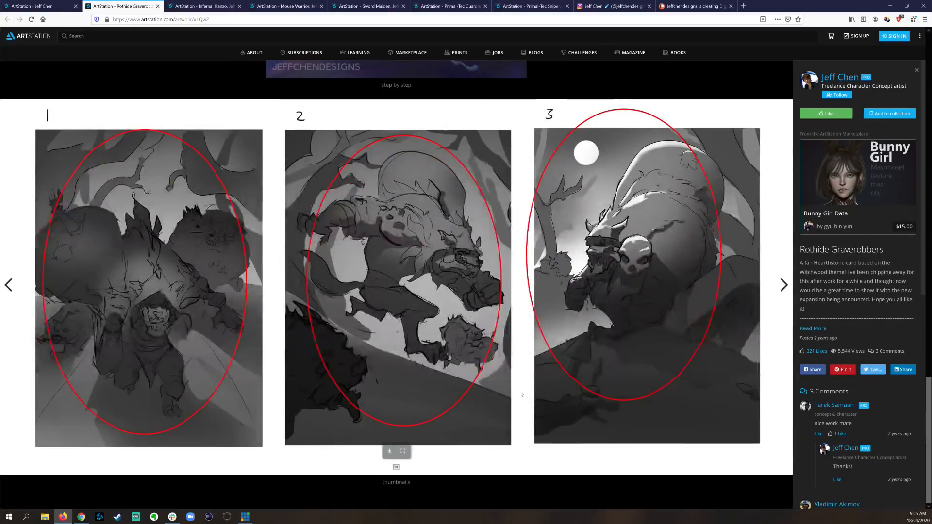
scroll(522, 394, "up", 8)
scroll(522, 393, "up", 2)
scroll(527, 391, "down", 2)
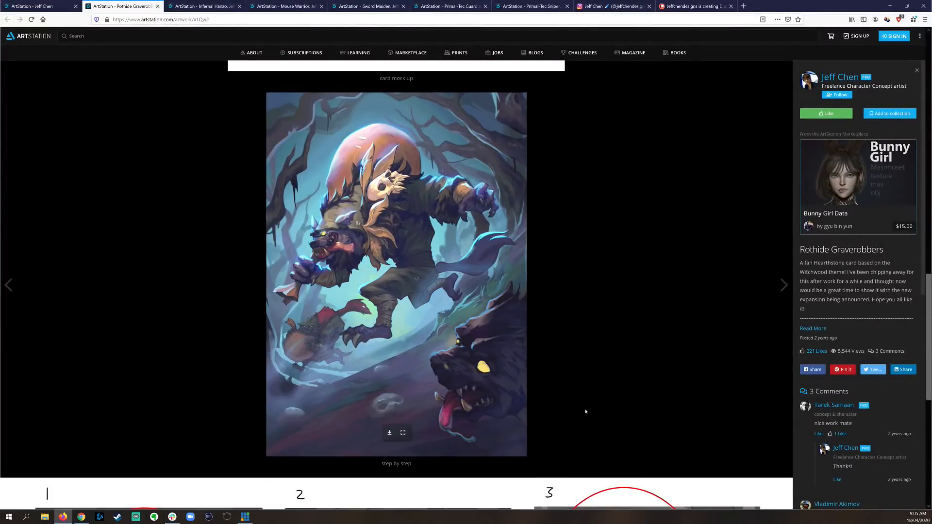
scroll(539, 391, "down", 4)
scroll(539, 392, "up", 4)
scroll(679, 266, "up", 5)
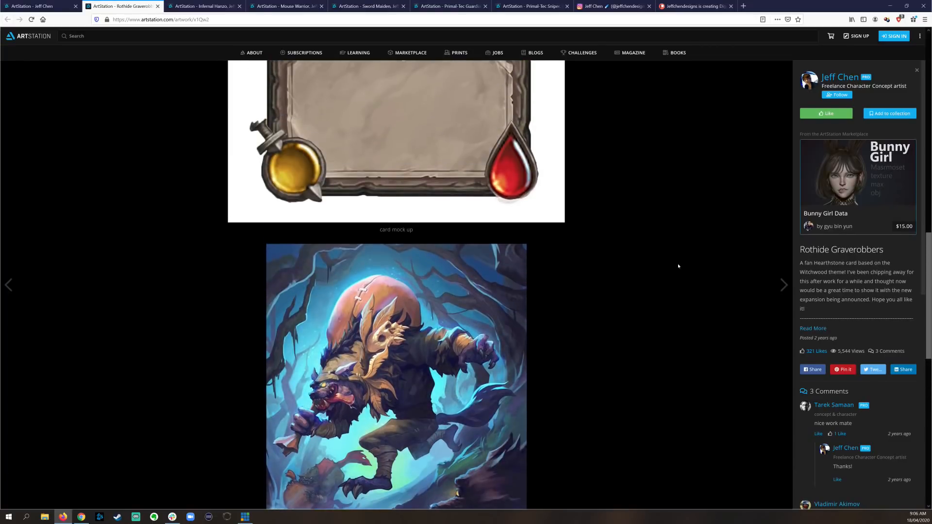
scroll(679, 266, "up", 7)
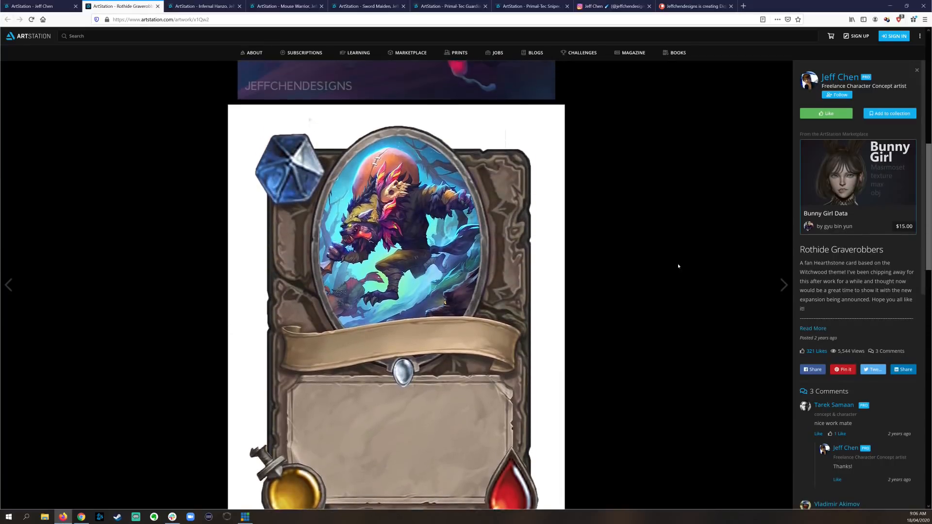
Switch back to Photoshop and paint fine light highlights on the faceplate of the knight's helmet.
scroll(679, 266, "up", 4)
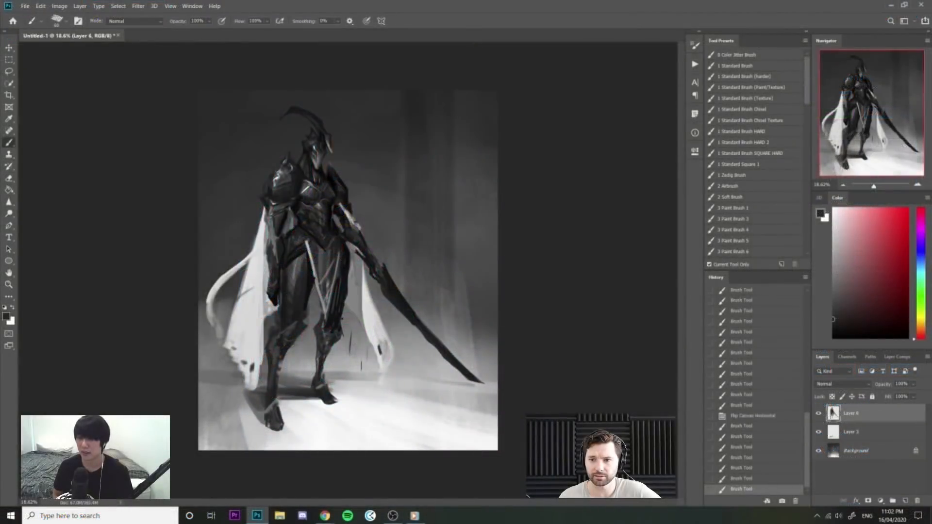
left_click(378, 341, "alt")
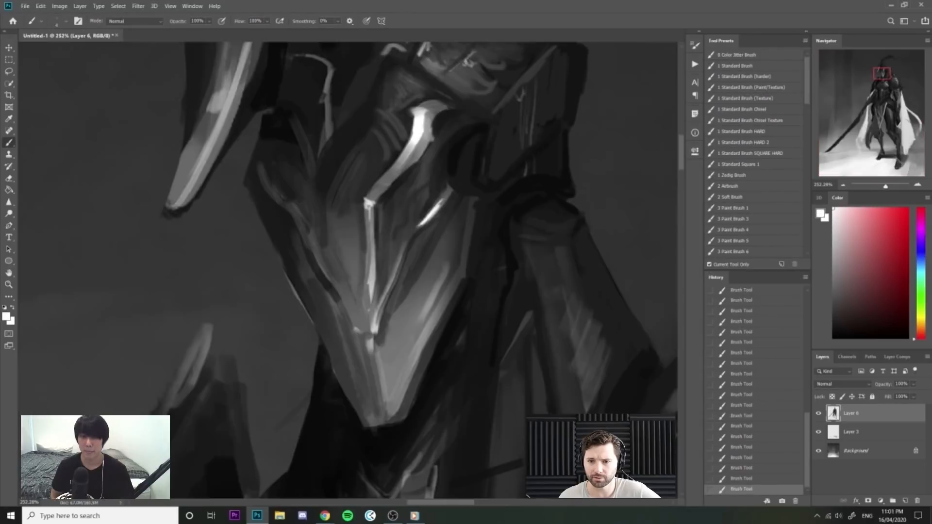
left_click_drag(420, 225, 393, 273)
left_click_drag(451, 218, 389, 214)
left_click_drag(484, 173, 474, 171)
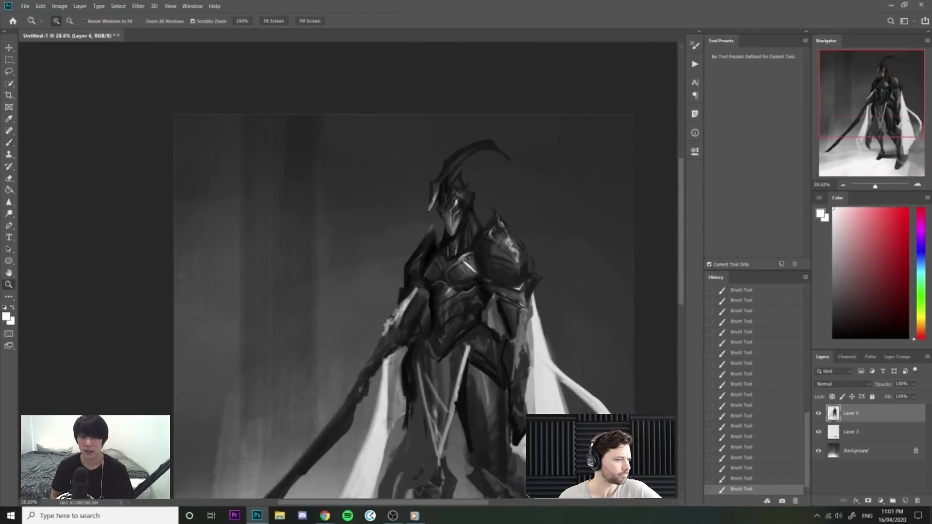
Add white highlight strokes to the knight's pauldron and erase a bit around the hanging thigh cloth.
left_click_drag(515, 227, 552, 267)
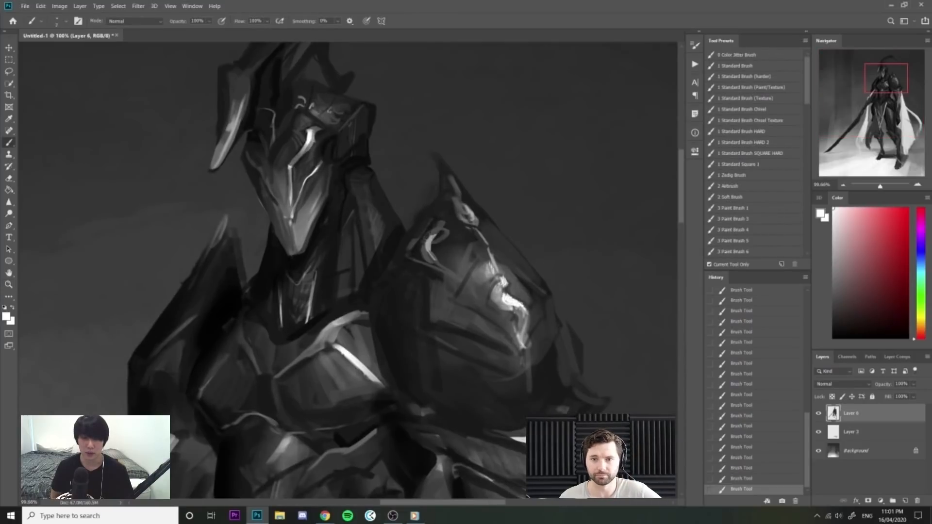
mouse_move(494, 253)
left_mouse_down()
mouse_move(508, 271)
mouse_move(555, 226)
mouse_move(527, 233)
left_mouse_up()
left_click_drag(425, 227, 447, 238)
mouse_move(357, 313)
left_mouse_down()
mouse_move(372, 314)
mouse_move(357, 323)
mouse_move(338, 406)
mouse_move(328, 360)
mouse_move(345, 407)
mouse_move(353, 362)
left_mouse_up()
key("e")
key("]")
key("b")
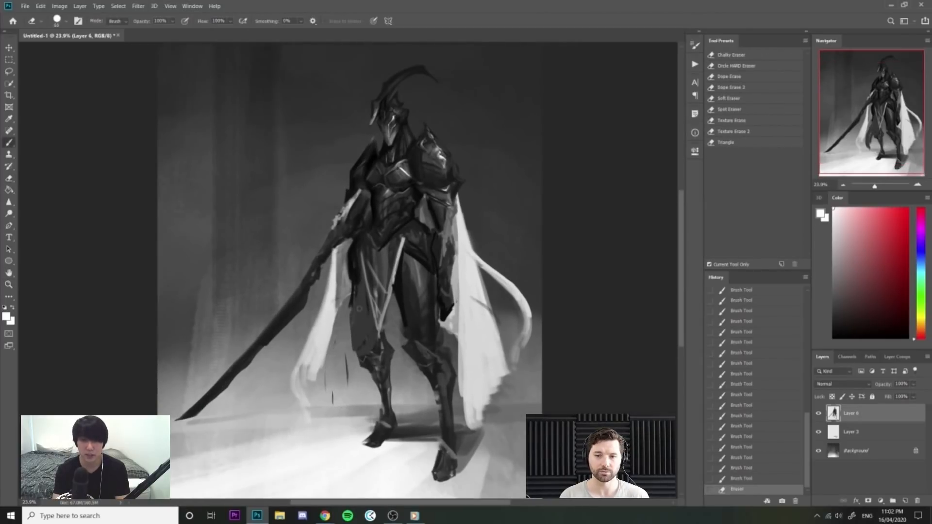
Paint dark vertical folds with an enlarged black brush on the cloth hanging over the knight's thigh.
key("x")
mouse_move(359, 307)
left_mouse_down()
mouse_move(355, 278)
mouse_move(361, 355)
left_mouse_up()
key("]")
key("]")
left_click_drag(356, 286, 366, 351)
left_click_drag(359, 285, 376, 347)
left_click_drag(435, 237, 432, 262)
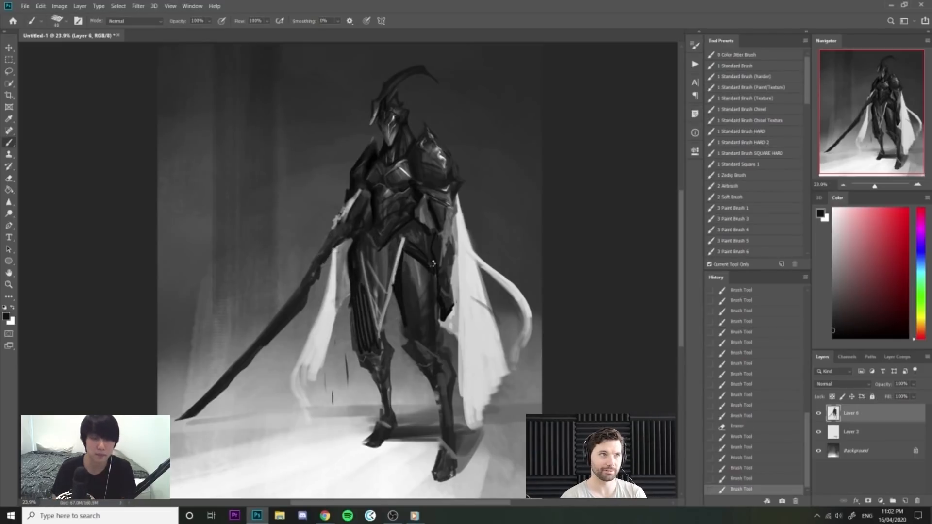
Flip the canvas horizontally and clean up the outline beside the thigh cloth with the Eraser.
key("h")
key("e")
mouse_move(335, 335)
left_mouse_down()
mouse_move(333, 349)
mouse_move(344, 349)
left_mouse_up()
left_click_drag(348, 312, 343, 360)
key("b")
key("e")
key("b")
Shade the inner part of the white cape beside the thigh with sampled mid-greys and a larger brush.
key("ctrl+space")
mouse_move(371, 292)
left_mouse_down()
mouse_move(352, 291)
mouse_move(353, 300)
mouse_move(368, 331)
mouse_move(367, 309)
mouse_move(382, 368)
left_mouse_up()
key("]")
left_click(353, 290, "alt")
left_click(355, 267, "alt")
left_click(353, 297, "alt")
key("]")
left_click(363, 293, "alt")
left_click(355, 273, "alt")
left_click_drag(357, 258, 360, 276)
left_click_drag(358, 253, 361, 291)
mouse_move(359, 266)
left_mouse_down()
mouse_move(363, 314)
mouse_move(384, 315)
mouse_move(394, 251)
mouse_move(385, 290)
left_mouse_up()
key("ctrl+space")
key("ctrl+space")
Refine the forearm and elbow of the sword arm with short strokes in sampled greys.
left_click(366, 258, "alt")
left_click_drag(370, 278, 388, 294)
left_click_drag(372, 242, 388, 280)
left_click(361, 238, "alt")
left_click_drag(361, 234, 370, 245)
left_click(344, 218, "alt")
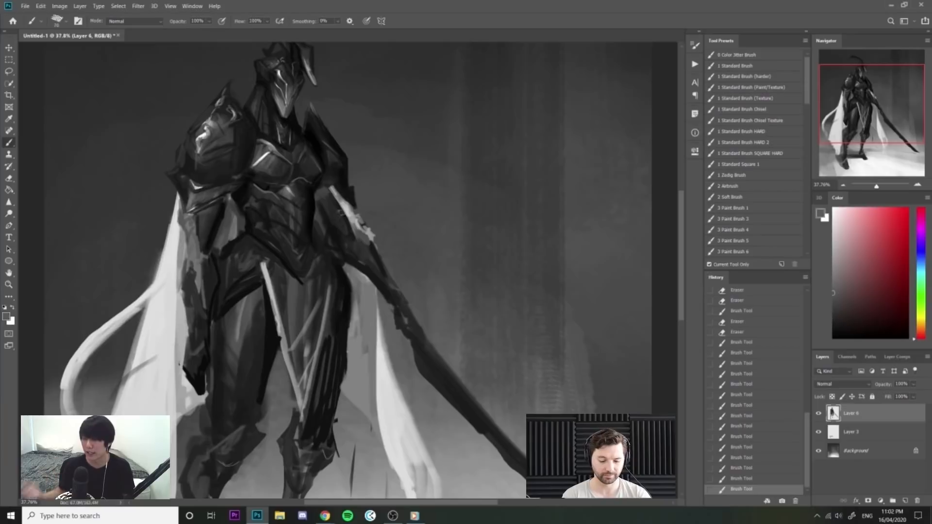
mouse_move(323, 211)
left_mouse_down()
mouse_move(337, 235)
mouse_move(321, 196)
mouse_move(341, 225)
left_mouse_up()
left_click(325, 209, "alt")
mouse_move(334, 204)
left_mouse_down()
mouse_move(341, 220)
mouse_move(337, 237)
mouse_move(321, 234)
mouse_move(326, 244)
left_mouse_up()
key("bracketleft")
key("ctrl+0")
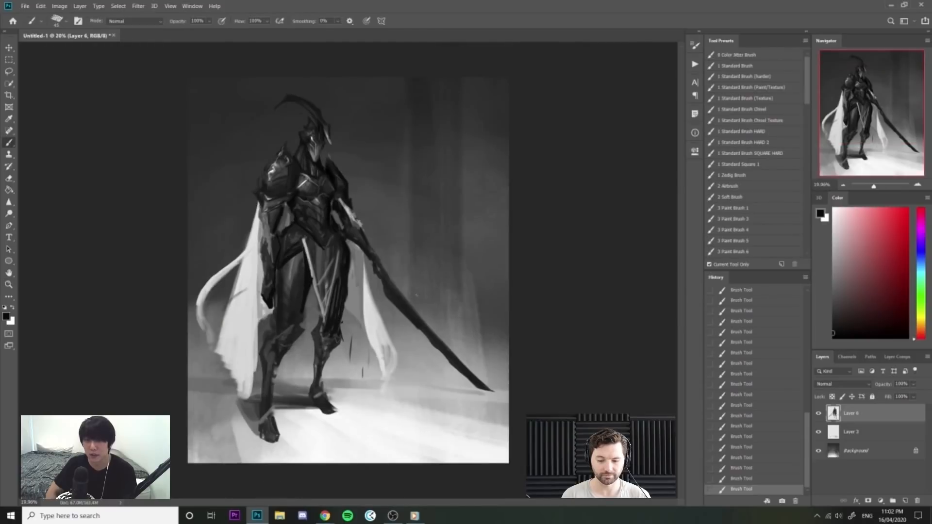
Flip the canvas horizontally and reshape the upper part of the sword blade with dark and sampled background tones.
key("h")
scroll(347, 277, "up", 2)
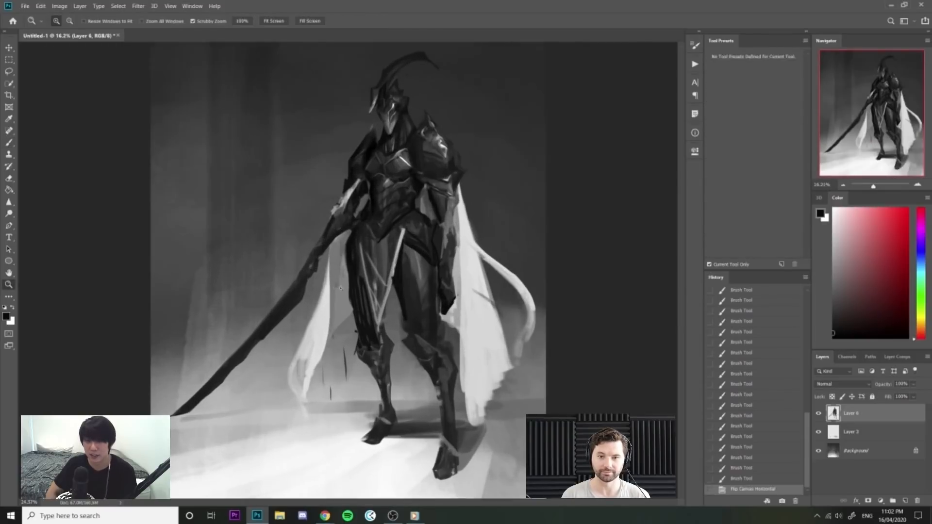
left_click_drag(318, 258, 312, 278)
left_click(331, 225, "alt")
mouse_move(318, 269)
left_mouse_down()
mouse_move(313, 278)
mouse_move(324, 259)
mouse_move(264, 321)
left_mouse_up()
key("]")
left_click_drag(303, 273, 287, 297)
mouse_move(296, 290)
left_mouse_down()
mouse_move(277, 311)
mouse_move(292, 293)
left_mouse_up()
left_click_drag(329, 278, 272, 280)
Flip the canvas back and dab dark tattered holes along the lower hem of the wide side of the white cape.
key("F2")
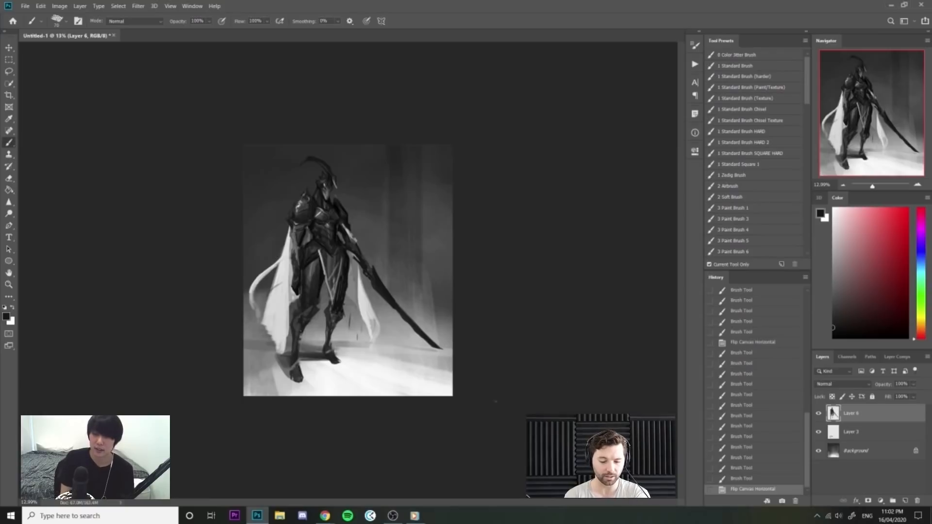
left_click(496, 401)
left_click_drag(287, 257, 319, 256)
left_click(296, 249, "alt")
key("]")
mouse_move(252, 362)
left_mouse_down()
mouse_move(251, 371)
mouse_move(243, 364)
left_mouse_up()
left_click(236, 358)
left_click(234, 349)
left_click(234, 342)
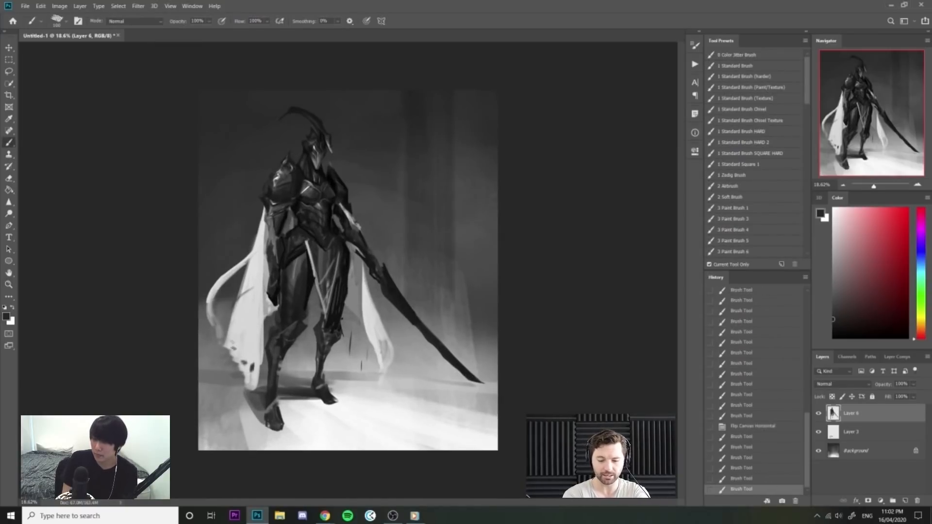
Paint a small tear and sampled tones on the narrow cape strip beside the sword, then add strokes to the nearby armour.
key("[")
left_click_drag(381, 346, 384, 358)
left_click(381, 340, "alt")
left_click(372, 337, "alt")
left_click(383, 337, "alt")
left_click_drag(372, 325, 366, 302)
left_click_drag(352, 253, 455, 248)
mouse_move(347, 163)
left_mouse_down()
mouse_move(305, 161)
mouse_move(347, 198)
left_mouse_up()
Reduce the brush size and paint fine dark and light edge strokes on the armour around the waist and sword arm.
key("[")
key("[")
key("[")
key("[")
key("[")
key("[")
left_click(285, 231, "alt")
mouse_move(286, 217)
left_mouse_down()
mouse_move(297, 217)
mouse_move(300, 239)
left_mouse_up()
key("x")
key("[")
key("[")
key("[")
key("[")
key("[")
left_click_drag(291, 233, 285, 240)
left_click_drag(288, 233, 301, 250)
mouse_move(302, 246)
left_mouse_down()
mouse_move(278, 240)
mouse_move(290, 265)
left_mouse_up()
Enlarge the brush and blend the same armour area with sampled greys.
left_click(286, 264, "alt")
key("]")
key("]")
mouse_move(284, 258)
left_mouse_down()
mouse_move(317, 273)
mouse_move(309, 232)
mouse_move(301, 295)
left_mouse_up()
left_click(303, 247, "alt")
key("]")
key("]")
left_click_drag(362, 335, 306, 336)
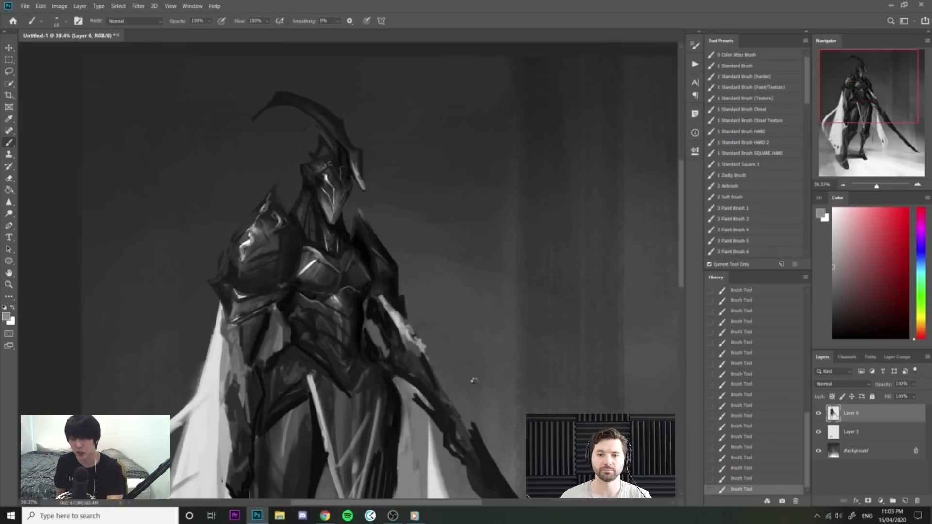
Flip the canvas horizontally, paint sampled greys on the pauldron, and undo the last stroke.
key("ctrl+shift+h")
left_click_drag(510, 339, 499, 339)
left_click_drag(488, 290, 548, 304)
left_click(462, 232, "alt")
left_click(498, 201, "alt")
left_click(489, 245, "alt")
left_click_drag(489, 255, 522, 275)
left_click(446, 223, "alt")
left_click_drag(451, 226, 493, 263)
key("]")
key("]")
left_click(448, 206, "alt")
left_click_drag(453, 218, 508, 267)
key("ctrl+z")
left_click_drag(534, 209, 494, 199)
key("ctrl+0")
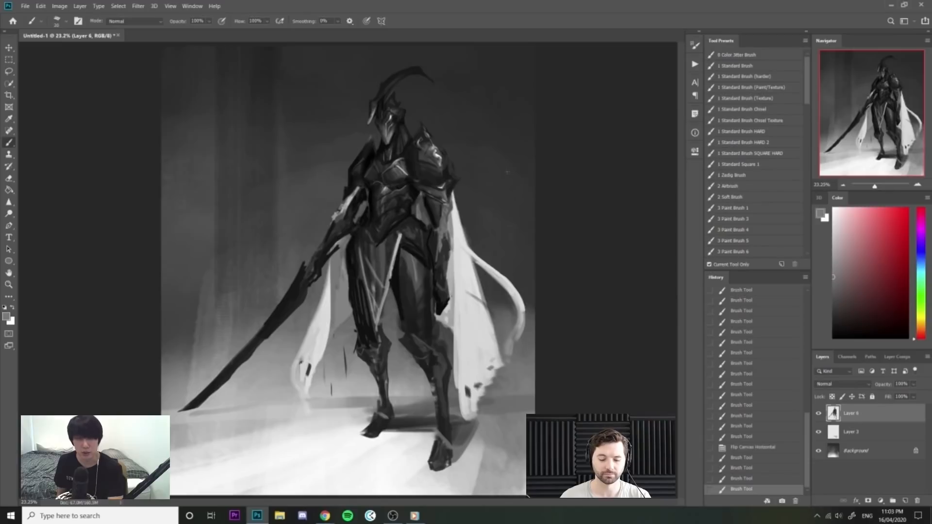
Model the inner side of the pauldron and the adjoining armour with short strokes in sampled greys.
left_click_drag(412, 150, 456, 162)
left_click_drag(380, 206, 386, 227)
left_click(373, 151, "alt")
left_click_drag(384, 180, 376, 192)
left_click(375, 213, "alt")
mouse_move(382, 199)
left_mouse_down()
mouse_move(396, 163)
mouse_move(380, 191)
left_mouse_up()
left_click(402, 167, "alt")
left_click_drag(394, 159, 391, 183)
left_click_drag(394, 170, 389, 224)
left_click_drag(410, 146, 442, 133)
Flip the canvas horizontally and refine the pauldron's plate details with small strokes in sampled tones.
key("z")
key("ctrl+shift+h")
key("z")
key("z")
mouse_move(294, 140)
left_mouse_down()
mouse_move(314, 176)
mouse_move(337, 170)
mouse_move(329, 154)
left_mouse_up()
left_click(345, 189, "alt")
mouse_move(330, 154)
left_mouse_down()
mouse_move(339, 173)
mouse_move(335, 163)
left_mouse_up()
left_click(334, 156, "alt")
key("z")
mouse_move(333, 157)
left_mouse_down()
mouse_move(343, 172)
mouse_move(340, 146)
mouse_move(355, 167)
mouse_move(349, 179)
left_mouse_up()
key("z")
left_click(348, 170, "alt")
left_click_drag(345, 166, 352, 178)
left_click(353, 170, "alt")
left_click_drag(349, 185, 349, 203)
Sample further greys around the shoulder and touch up the pauldron's curved surface marks.
key("z")
mouse_move(370, 168)
left_mouse_down()
mouse_move(357, 164)
mouse_move(365, 167)
mouse_move(352, 179)
mouse_move(347, 171)
mouse_move(309, 229)
mouse_move(370, 188)
left_mouse_up()
left_click(348, 166, "alt")
key("z")
key("z")
key("z")
left_click(440, 140, "alt")
left_click(333, 217, "alt")
left_click(359, 193, "alt")
left_click(325, 164, "alt")
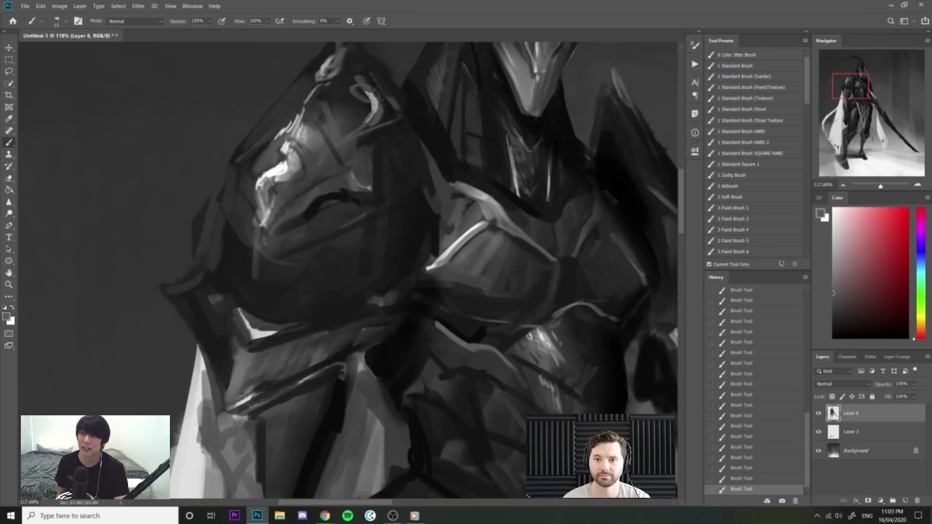
Flip the canvas horizontally and paint a dark edge beneath the light rim line across the lower pauldron.
left_click_drag(394, 147, 306, 147)
key("ctrl+shift+h")
mouse_move(617, 172)
left_mouse_down()
mouse_move(638, 173)
mouse_move(633, 185)
mouse_move(612, 172)
mouse_move(632, 191)
mouse_move(599, 169)
left_mouse_up()
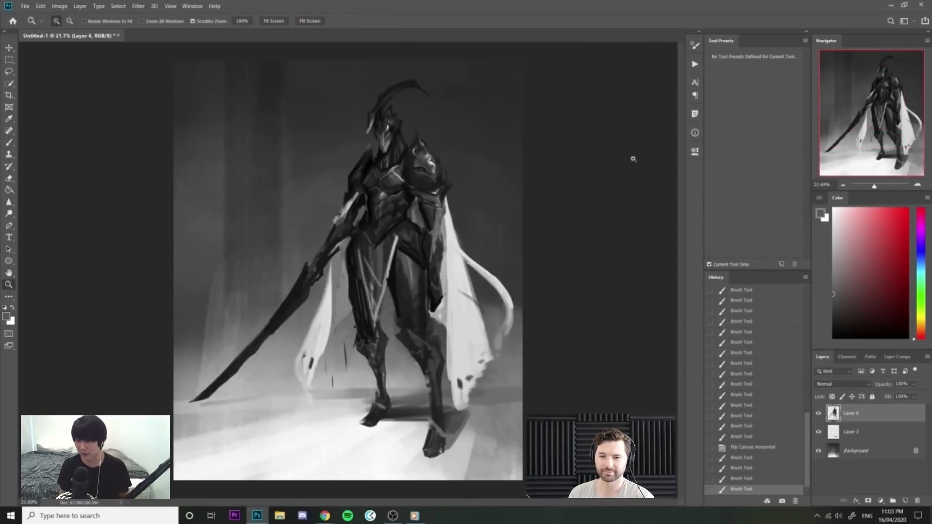
left_click_drag(506, 174, 493, 179)
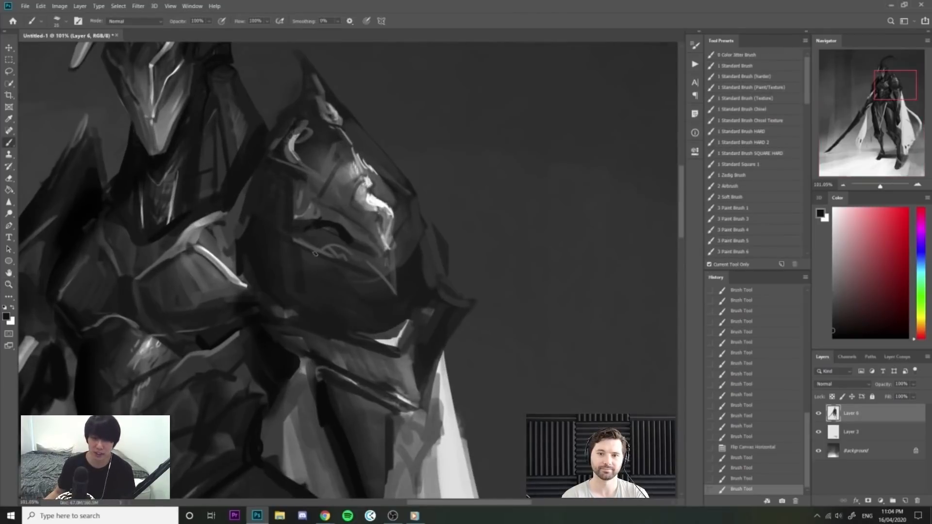
left_click_drag(336, 265, 341, 266)
left_click_drag(340, 264, 381, 278)
left_click_drag(375, 275, 396, 296)
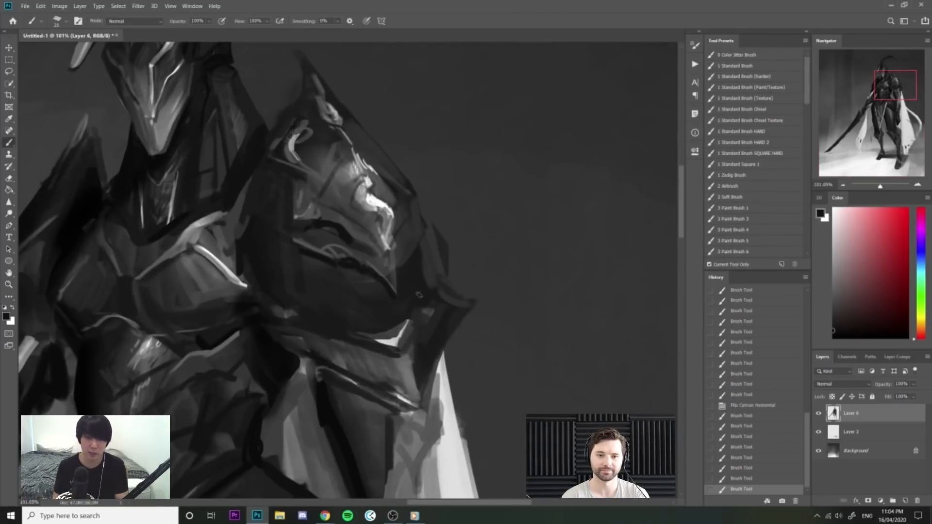
Sample nearby greys and touch up the outer edge and lower surface of the large pauldron.
left_click(411, 270, "alt")
mouse_move(413, 260)
left_mouse_down()
mouse_move(404, 291)
mouse_move(423, 258)
mouse_move(412, 232)
mouse_move(448, 222)
mouse_move(441, 233)
mouse_move(430, 213)
mouse_move(432, 180)
mouse_move(456, 172)
left_mouse_up()
left_click(387, 302, "alt")
left_click(449, 218)
left_click_drag(374, 270, 378, 265)
left_click(338, 257, "alt")
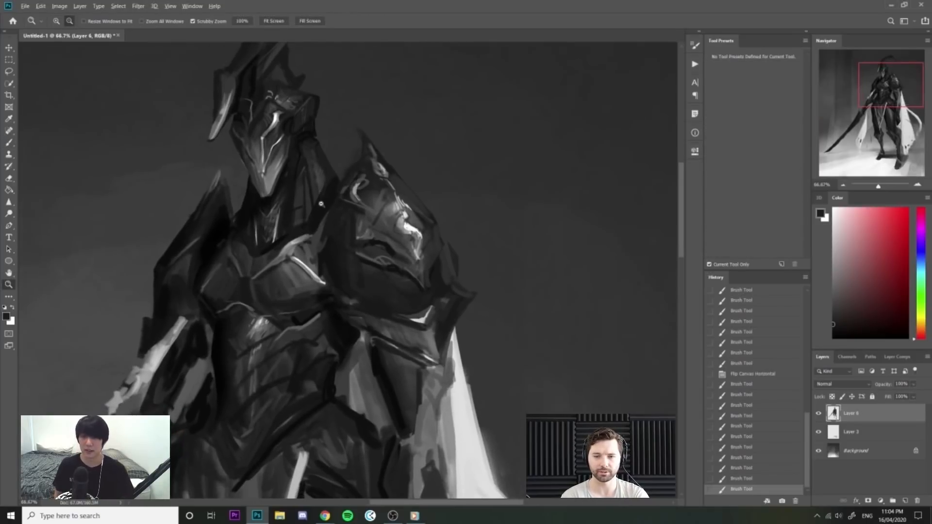
Darken the area between the neck and the pauldron with larger brush strokes in sampled tones.
left_click(320, 205, "alt")
mouse_move(325, 200)
left_mouse_down()
mouse_move(337, 201)
mouse_move(312, 265)
left_mouse_up()
left_click(322, 217, "alt")
key("]")
key("]")
left_click_drag(337, 221, 326, 261)
mouse_move(341, 223)
left_mouse_down()
mouse_move(331, 273)
mouse_move(337, 267)
mouse_move(315, 294)
left_mouse_up()
left_click_drag(364, 271, 358, 294)
left_click_drag(360, 284, 352, 299)
left_click(353, 235, "alt")
mouse_move(355, 233)
left_mouse_down()
mouse_move(339, 261)
mouse_move(328, 252)
left_mouse_up()
Choose another brush, enlarge it and blend the inner shoulder beside the neck with sampled dark greys.
right_click(430, 329)
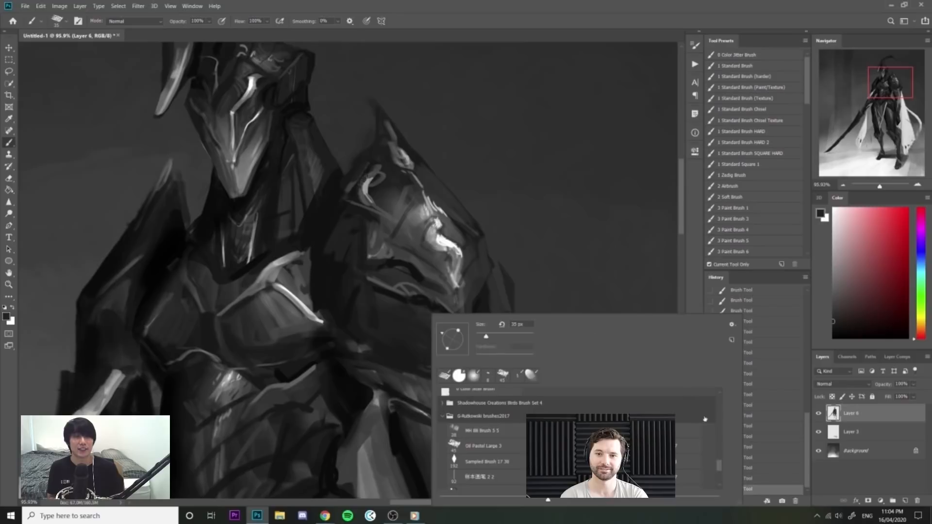
left_click(700, 446)
left_click(352, 247, "alt")
key("bracketright")
key("bracketright")
left_click(336, 306, "alt")
left_click(356, 233, "alt")
left_click_drag(329, 235, 326, 245)
left_click(337, 212, "alt")
key("ctrl+space")
left_click_drag(397, 257, 340, 260)
left_click_drag(563, 354, 501, 353)
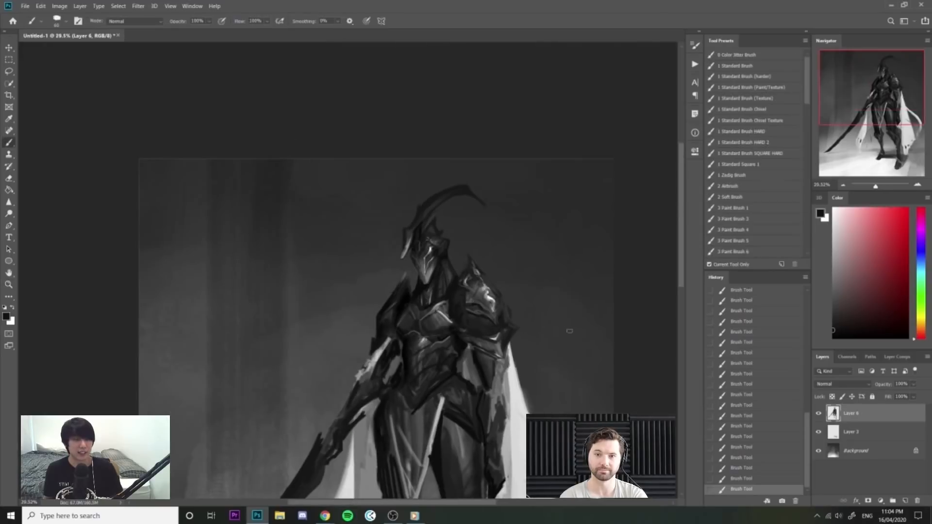
Flip the canvas horizontally and add textured light grey strokes to the upper abdomen plate.
key("ctrl+shift+h")
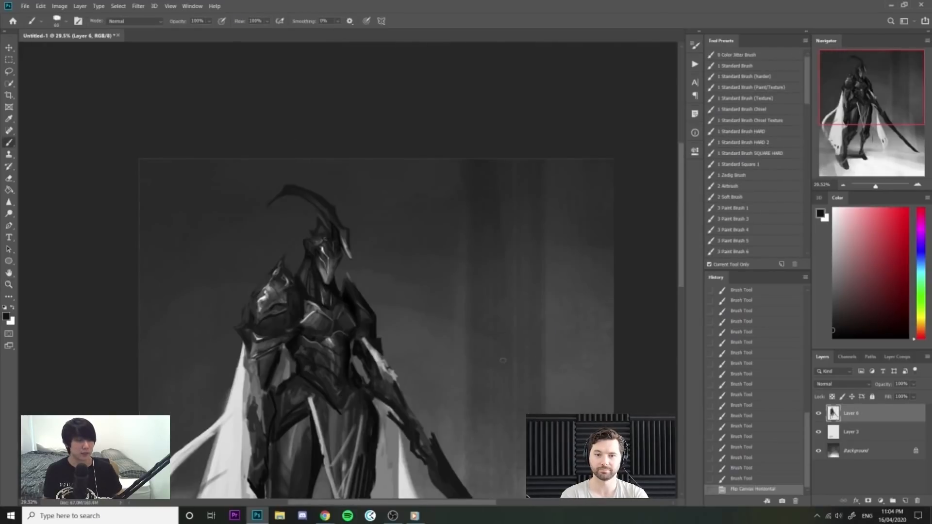
key("ctrl+space")
left_click_drag(503, 361, 439, 361)
key("ctrl+space")
left_click_drag(308, 210, 442, 209)
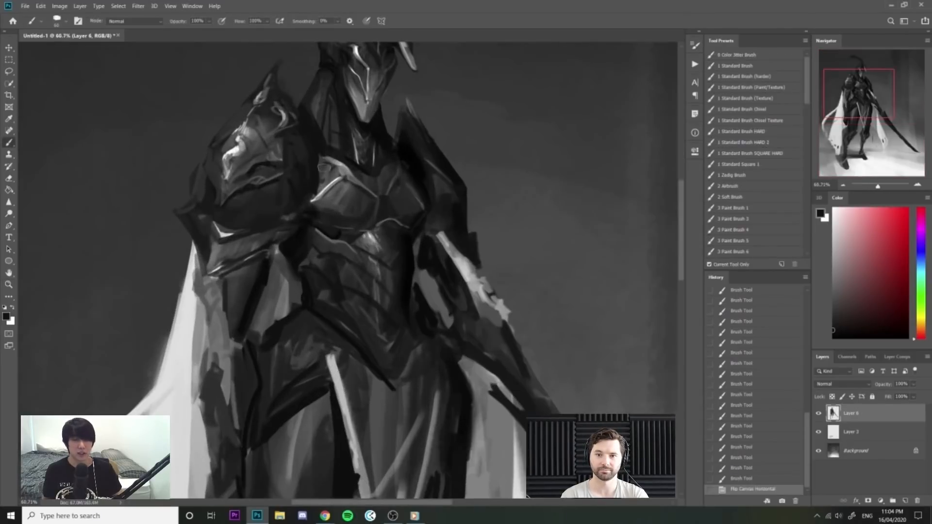
mouse_move(322, 237)
left_mouse_down()
mouse_move(378, 276)
mouse_move(296, 252)
left_mouse_up()
key("ctrl+space")
key("ctrl+space")
mouse_move(446, 241)
left_mouse_down()
mouse_move(437, 231)
mouse_move(425, 252)
left_mouse_up()
key("ctrl+space")
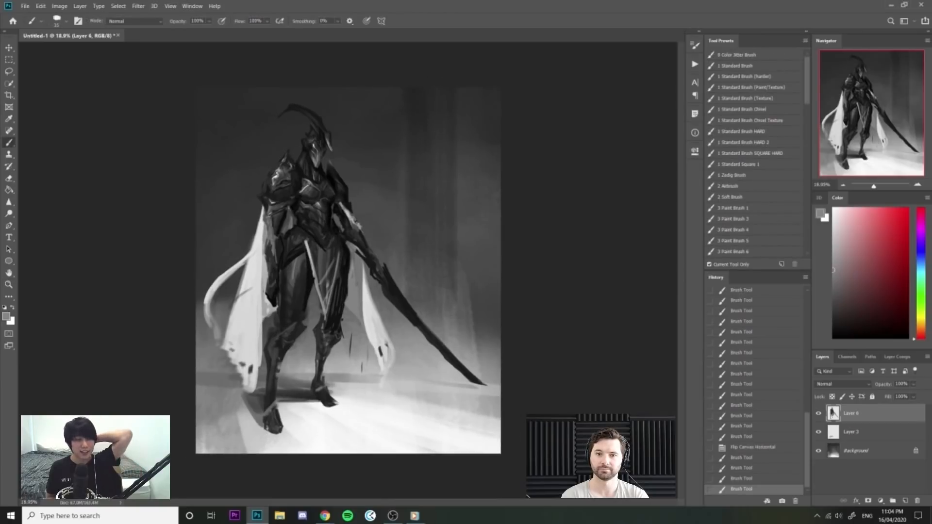
Paint thin light and dark surface marks on the chest plate beside the pauldron with a smaller brush.
left_click(460, 264)
key("ctrl+space")
left_click_drag(288, 185, 436, 221)
key("ctrl+space")
left_click(327, 270, "alt")
key("bracketleft")
key("bracketleft")
left_click(323, 262, "alt")
mouse_move(306, 251)
left_mouse_down()
mouse_move(354, 258)
mouse_move(313, 246)
mouse_move(322, 246)
left_mouse_up()
key("ctrl+z")
key("bracketleft")
key("bracketleft")
key("bracketleft")
left_click_drag(315, 240, 326, 243)
mouse_move(321, 242)
left_mouse_down()
mouse_move(335, 217)
mouse_move(330, 246)
left_mouse_up()
left_click_drag(335, 249, 352, 257)
mouse_move(435, 237)
left_mouse_down()
mouse_move(373, 237)
mouse_move(461, 235)
left_mouse_up()
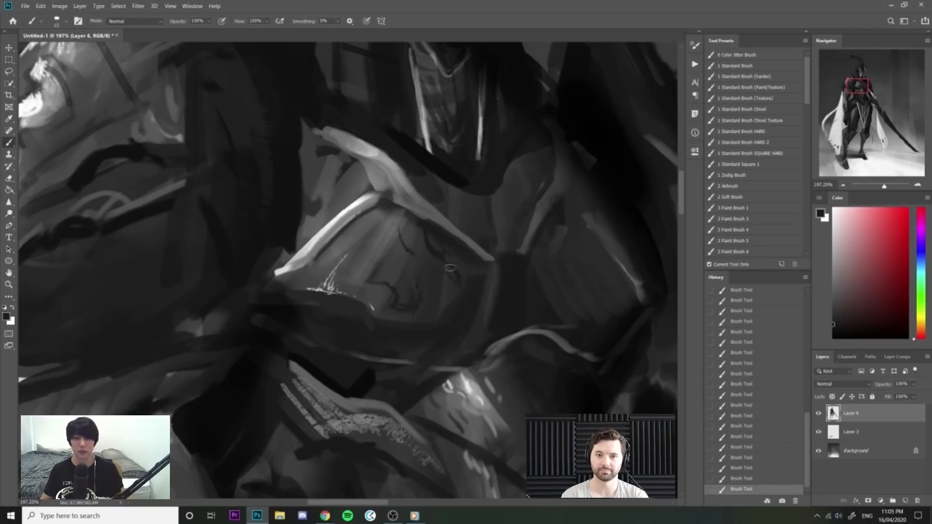
Flip the canvas horizontally and add short strokes to the torso armour in sampled greys.
mouse_move(423, 216)
left_mouse_down()
mouse_move(335, 219)
mouse_move(407, 198)
mouse_move(370, 275)
left_mouse_up()
key("ctrl+shift+h")
left_click(224, 347, "alt")
mouse_move(239, 340)
left_mouse_down()
mouse_move(232, 362)
mouse_move(217, 364)
mouse_move(228, 367)
left_mouse_up()
left_click(237, 362, "alt")
left_click_drag(233, 354, 226, 372)
Define the abdomen plates and their dark seams with strokes in sampled tones.
left_click(362, 332, "alt")
mouse_move(373, 332)
left_mouse_down()
mouse_move(356, 348)
mouse_move(379, 367)
mouse_move(376, 388)
left_mouse_up()
mouse_move(379, 393)
left_mouse_down()
mouse_move(376, 406)
mouse_move(335, 388)
mouse_move(440, 383)
left_mouse_up()
left_click(361, 363, "alt")
mouse_move(344, 440)
left_mouse_down()
mouse_move(371, 484)
mouse_move(386, 472)
left_mouse_up()
left_click_drag(424, 410, 438, 394)
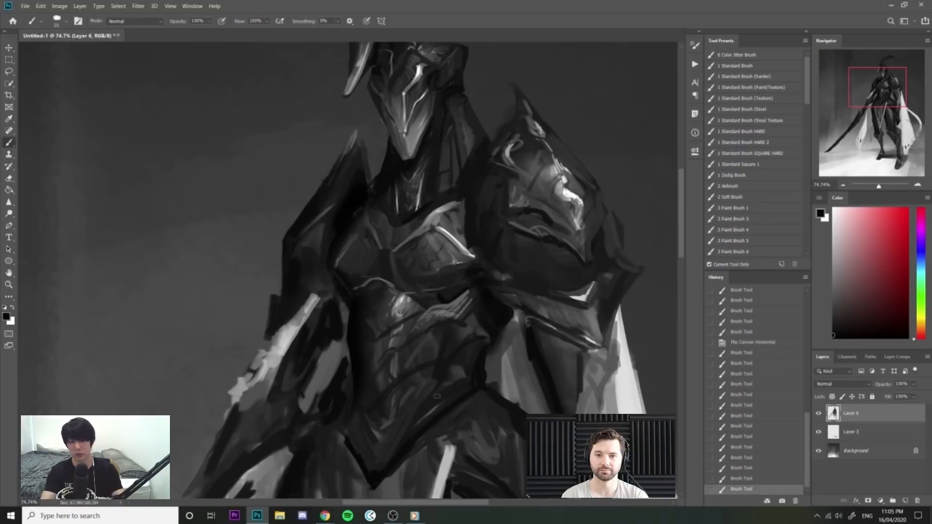
left_click_drag(412, 436, 434, 391)
left_click_drag(461, 382, 389, 383)
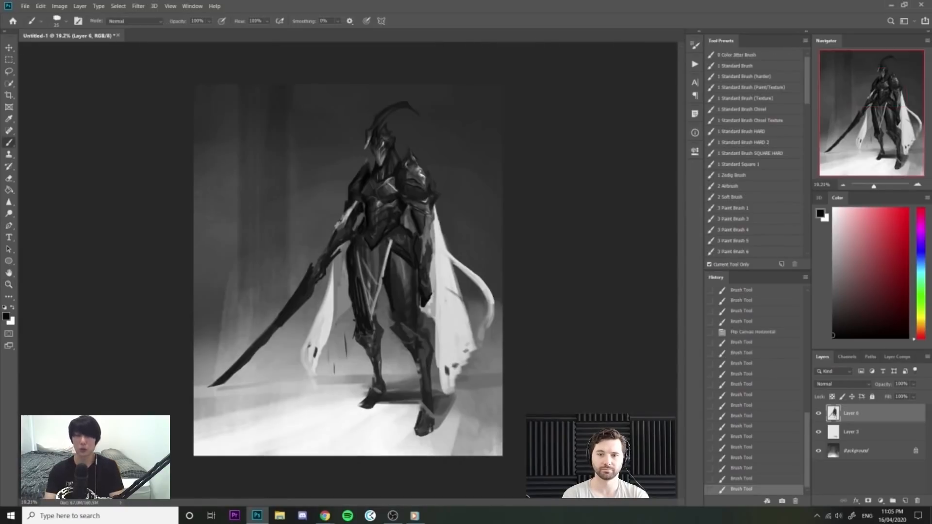
Refine the hip plate beside the hanging arm, adding small strokes in sampled greys.
left_click_drag(396, 221, 446, 223)
left_click_drag(427, 269, 425, 279)
mouse_move(408, 237)
left_mouse_down()
mouse_move(420, 262)
mouse_move(446, 271)
left_mouse_up()
key("]")
left_click(352, 171, "alt")
key("[")
key("[")
left_click(408, 286, "alt")
left_click(439, 260, "alt")
left_click(444, 241, "alt")
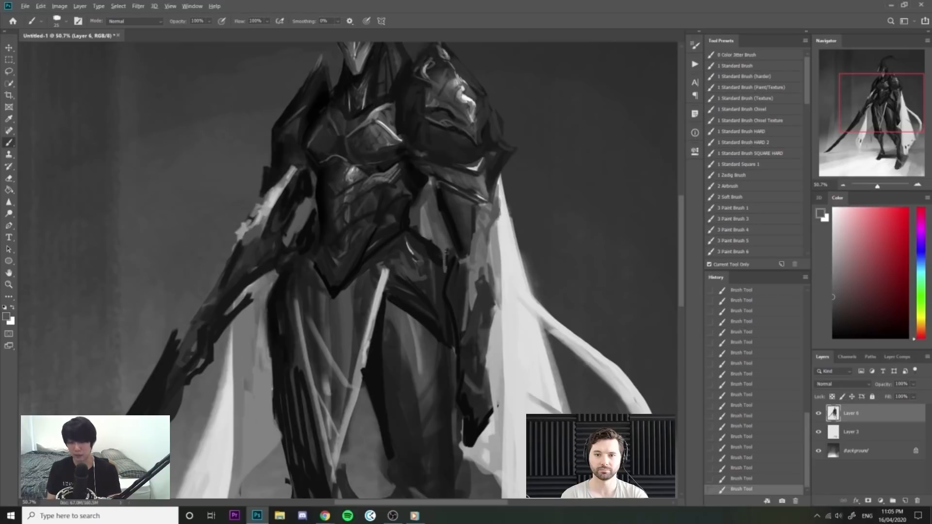
Sample a dark tone and paint plate lines down the thigh armour below the hip.
left_click(436, 326, "alt")
left_click_drag(444, 336, 383, 335)
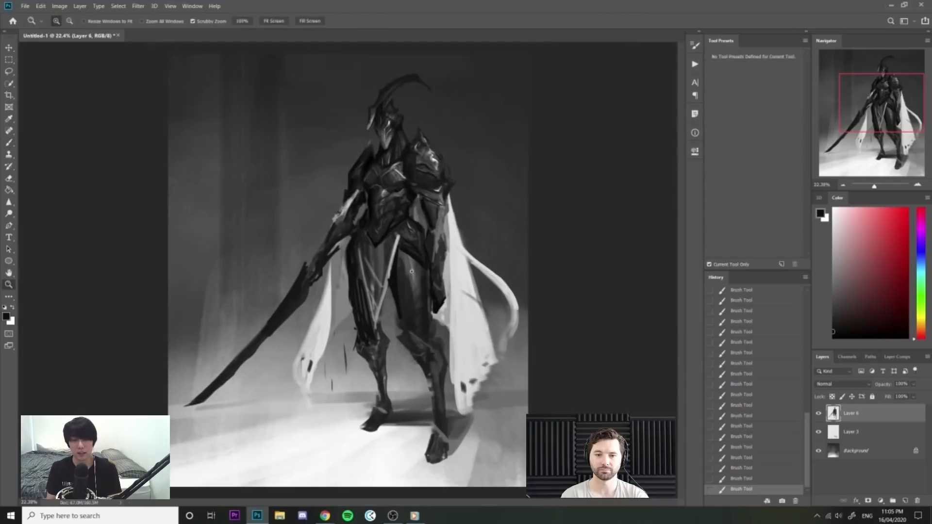
mouse_move(457, 287)
left_mouse_down()
mouse_move(440, 286)
mouse_move(488, 281)
left_mouse_up()
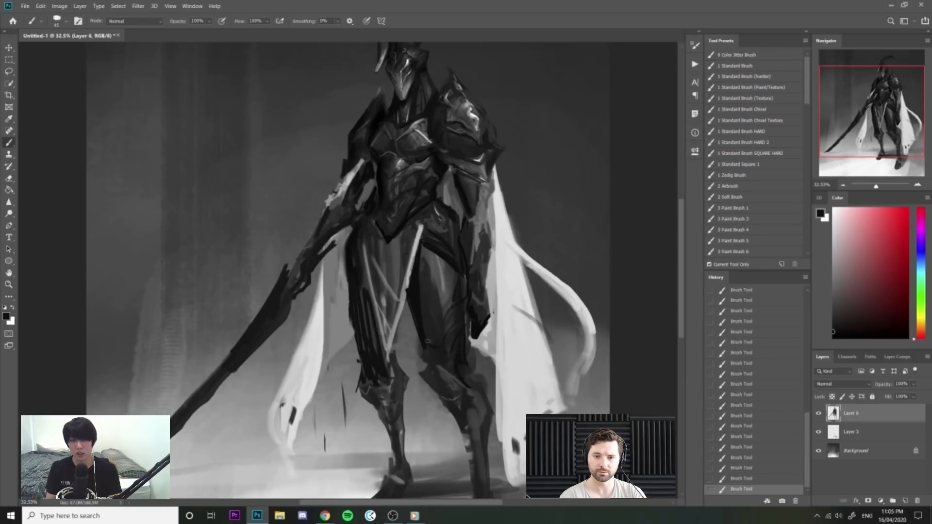
left_click_drag(439, 395, 410, 391)
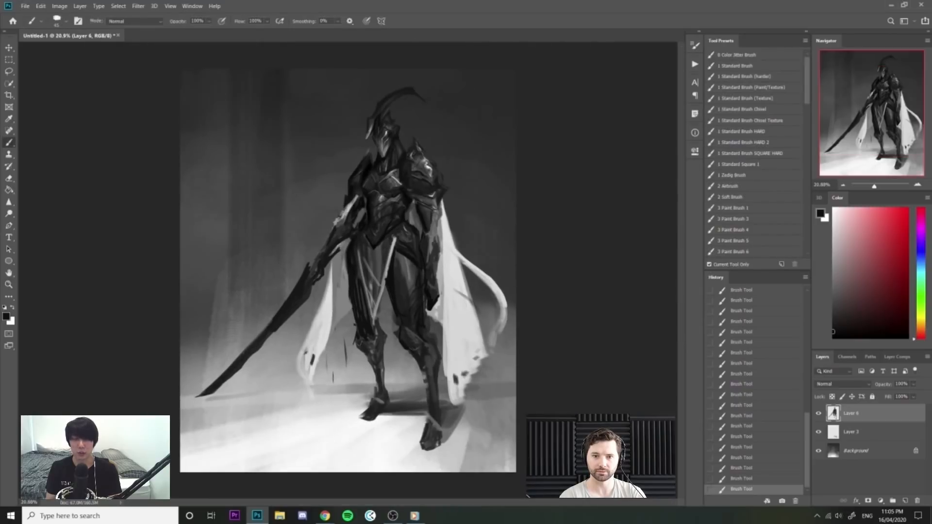
Flip the canvas horizontally and clean up the sword-side knee and shin with the eraser and sampled dark strokes.
key("ctrl+shift+h")
key("bracketright")
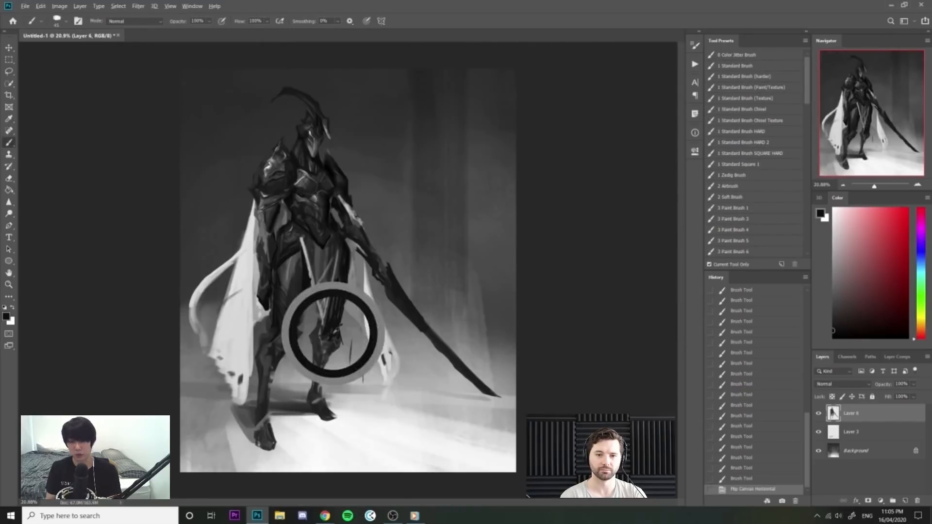
left_click(338, 345)
key("e")
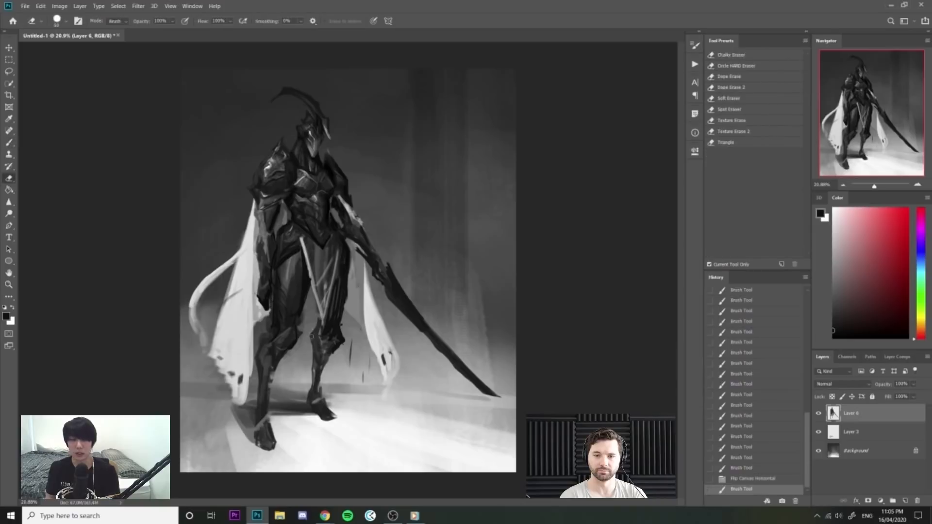
key("b")
left_click(320, 345, "alt")
left_click_drag(311, 341, 318, 390)
left_click(315, 382, "alt")
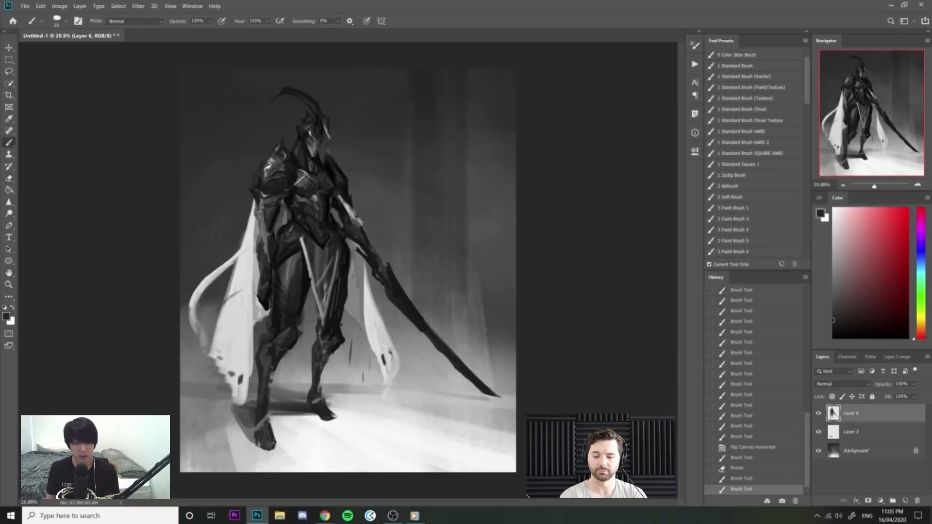
Touch up the armour above the forward leg's knee with sampled greys.
mouse_move(299, 319)
left_mouse_down()
mouse_move(284, 355)
mouse_move(275, 352)
mouse_move(291, 334)
left_mouse_up()
left_click(287, 335, "alt")
left_click(294, 333, "alt")
left_click_drag(362, 293, 336, 292)
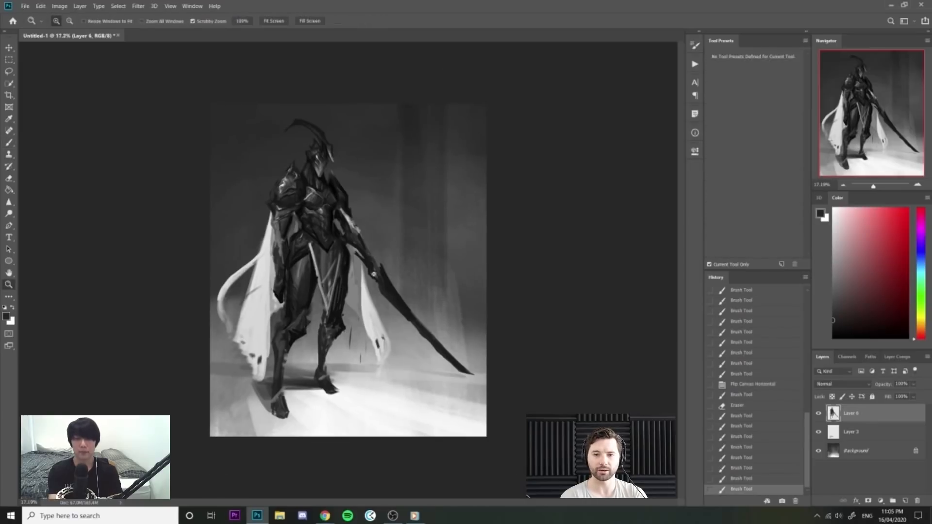
left_click_drag(386, 263, 366, 262)
Sharpen the dark shoulder armour above the sword arm with strokes in sampled tones.
left_click_drag(317, 145, 384, 141)
left_click(329, 211, "alt")
mouse_move(332, 208)
left_mouse_down()
mouse_move(334, 200)
mouse_move(345, 207)
mouse_move(347, 231)
left_mouse_up()
left_click(343, 204, "alt")
left_click_drag(343, 210, 364, 247)
mouse_move(380, 196)
left_mouse_down()
mouse_move(340, 195)
mouse_move(394, 195)
mouse_move(378, 249)
left_mouse_up()
left_click_drag(377, 230, 382, 271)
left_click_drag(470, 238, 435, 237)
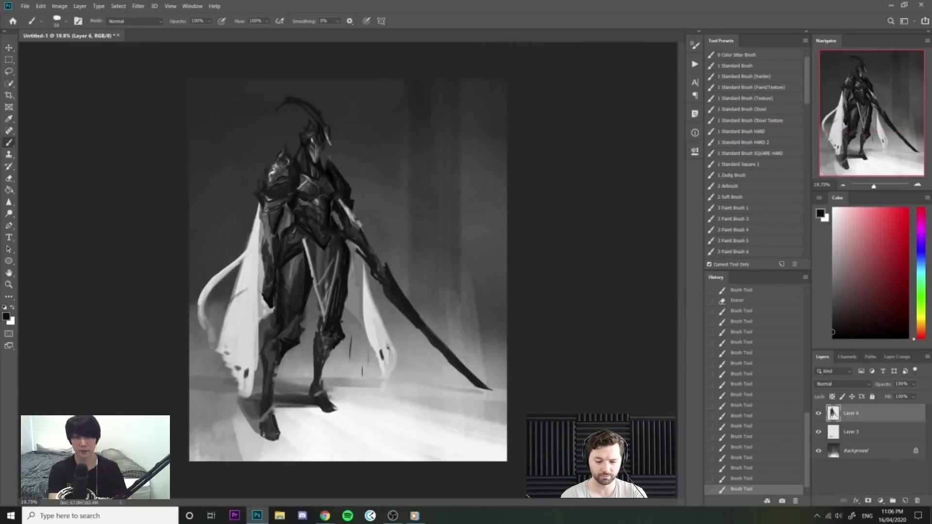
Flip the canvas horizontally and apply a subtle Liquify adjustment to the figure with a brush size of 1100.
key("ctrl+shift+h")
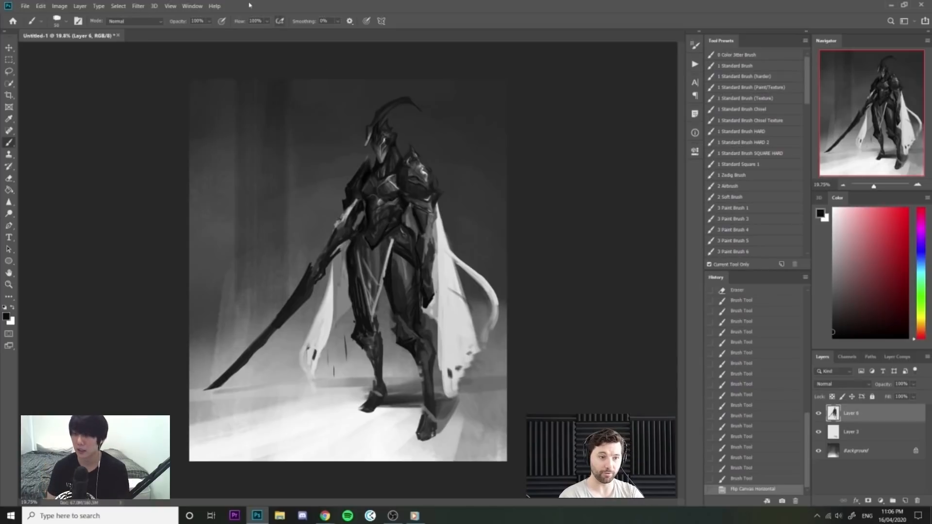
left_click(144, 7)
left_click(204, 75)
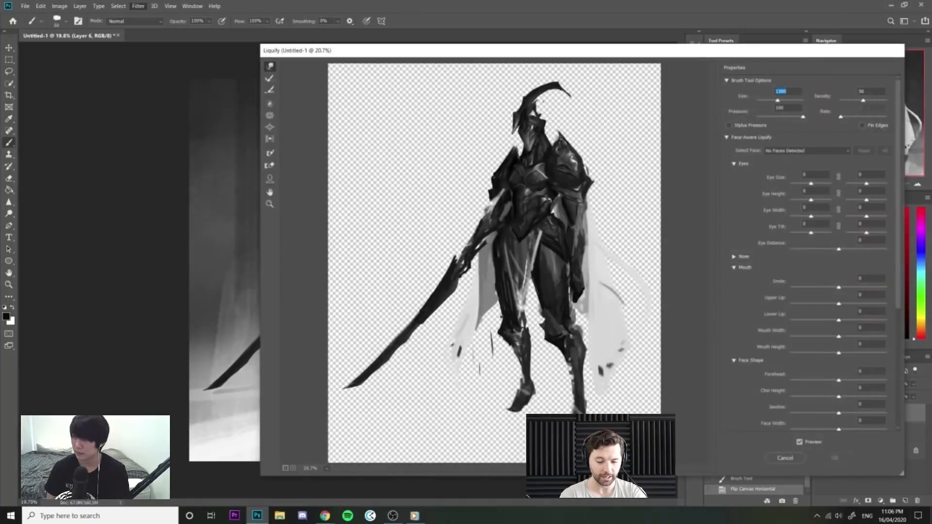
key("bracketleft")
key("bracketleft")
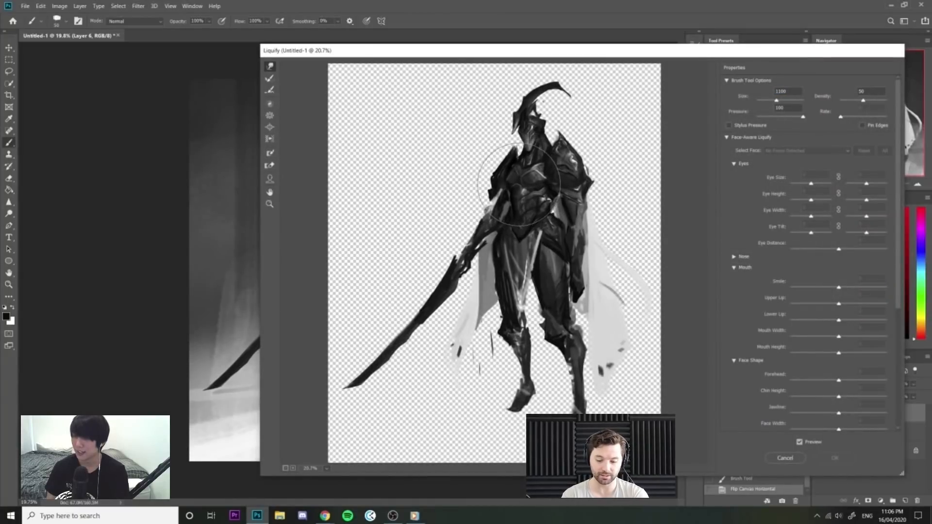
left_click(835, 458)
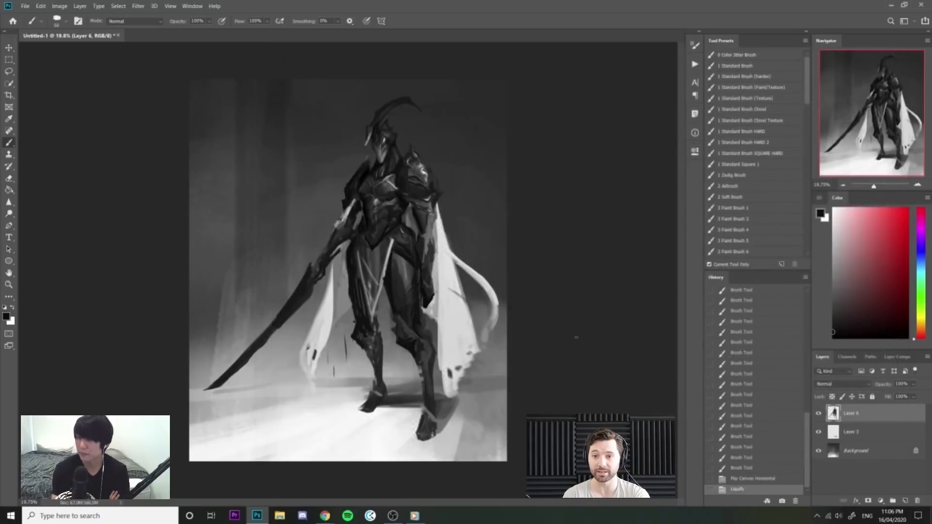
Flip the canvas horizontally and smooth the outline of the sword blade with long dark strokes.
key("z")
left_click_drag(604, 344, 593, 344)
key("ctrl+shift+h")
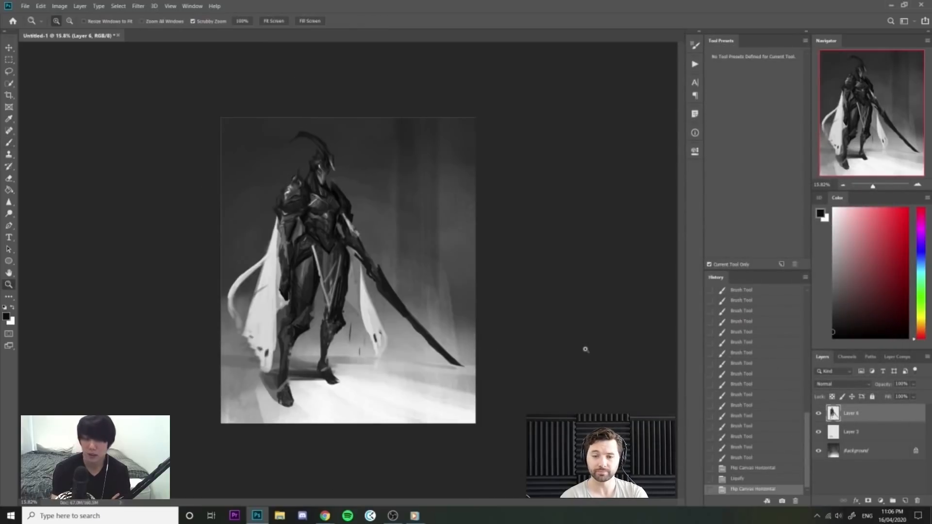
left_click_drag(348, 302, 422, 274)
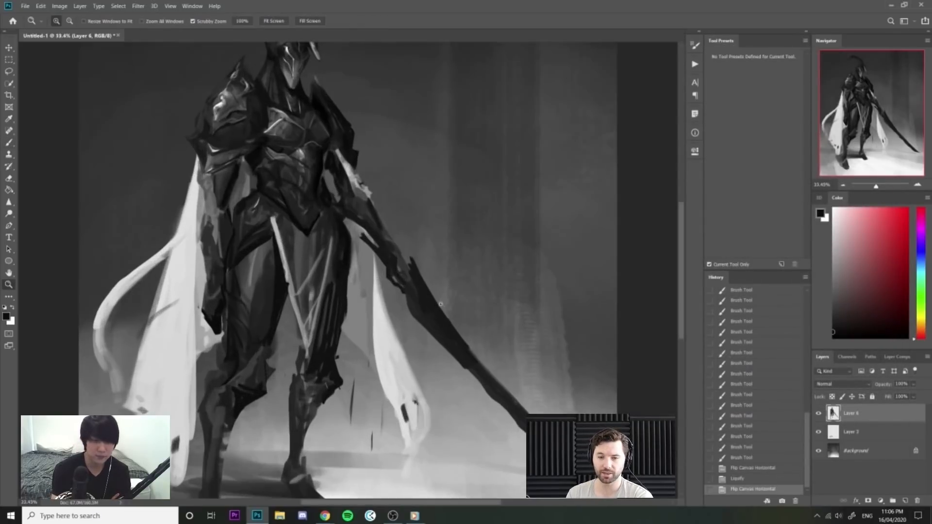
key("b")
left_click_drag(481, 374, 491, 394)
left_click_drag(479, 372, 500, 395)
left_click_drag(471, 349, 523, 405)
mouse_move(534, 360)
left_mouse_down()
mouse_move(470, 340)
mouse_move(500, 340)
left_mouse_up()
Lock the figure layer's transparent pixels and paint a sampled light grey along the blade with a larger brush.
left_click(833, 397)
left_click(383, 342, "alt")
key("bracketright")
key("bracketright")
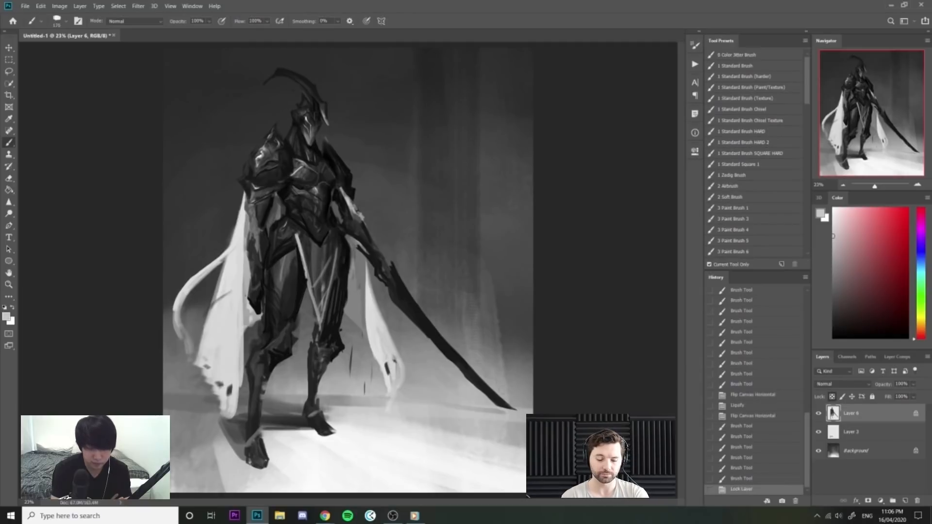
mouse_move(489, 387)
left_mouse_down()
mouse_move(510, 407)
mouse_move(498, 405)
left_mouse_up()
mouse_move(467, 363)
left_mouse_down()
mouse_move(489, 397)
mouse_move(450, 347)
left_mouse_up()
left_click_drag(499, 406, 418, 308)
Vary the blade's tones from its middle towards the hand with strokes in sampled greys.
left_click(411, 305, "alt")
mouse_move(436, 347)
left_mouse_down()
mouse_move(421, 314)
mouse_move(467, 395)
left_mouse_up()
left_click(427, 328, "alt")
left_click_drag(457, 361, 488, 382)
left_click(425, 330, "alt")
left_click_drag(424, 323, 406, 295)
scroll(424, 282, "down", 2)
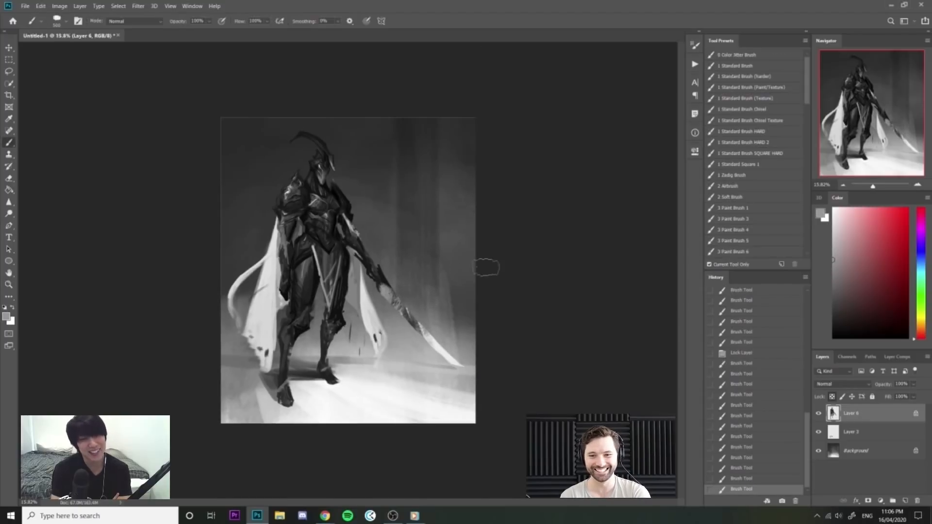
Rework the blade with sampled darker greys, keeping the tip light, and flip the canvas horizontally.
left_click(386, 279, "alt")
mouse_move(396, 294)
left_mouse_down()
mouse_move(403, 315)
mouse_move(454, 360)
left_mouse_up()
mouse_move(428, 330)
left_mouse_down()
mouse_move(452, 359)
mouse_move(417, 322)
left_mouse_up()
left_click(448, 357, "alt")
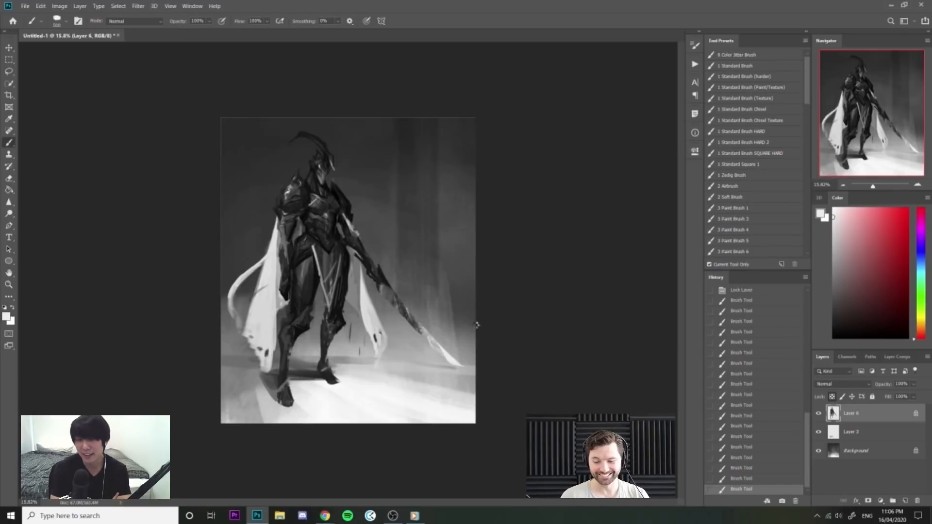
key("ctrl+shift+h")
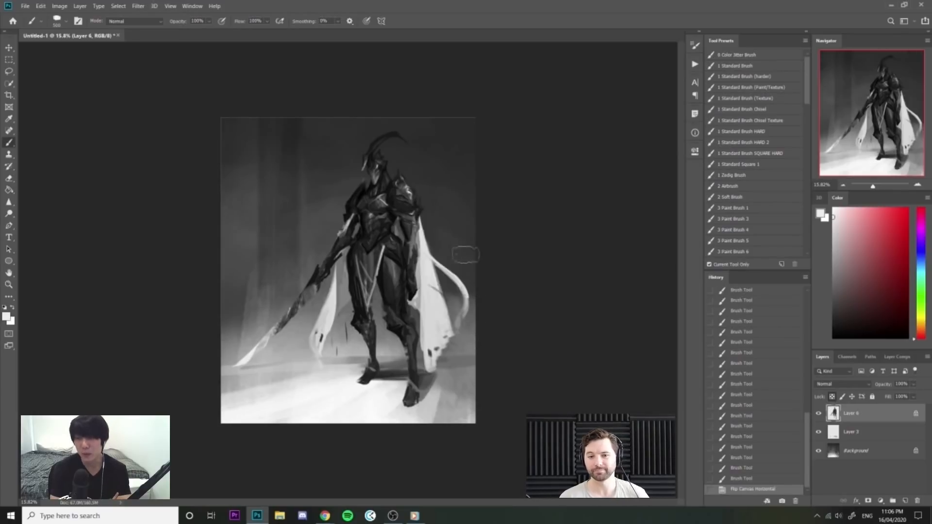
left_click_drag(381, 189, 412, 190)
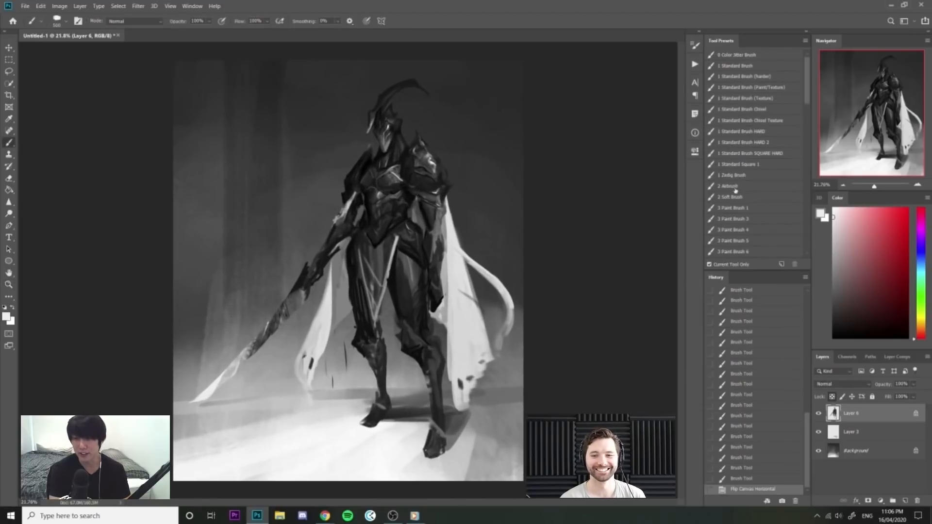
Using the 2 Soft Brush preset with the default black, softly shade the upper parts of the white cape.
left_click(736, 197)
key("d")
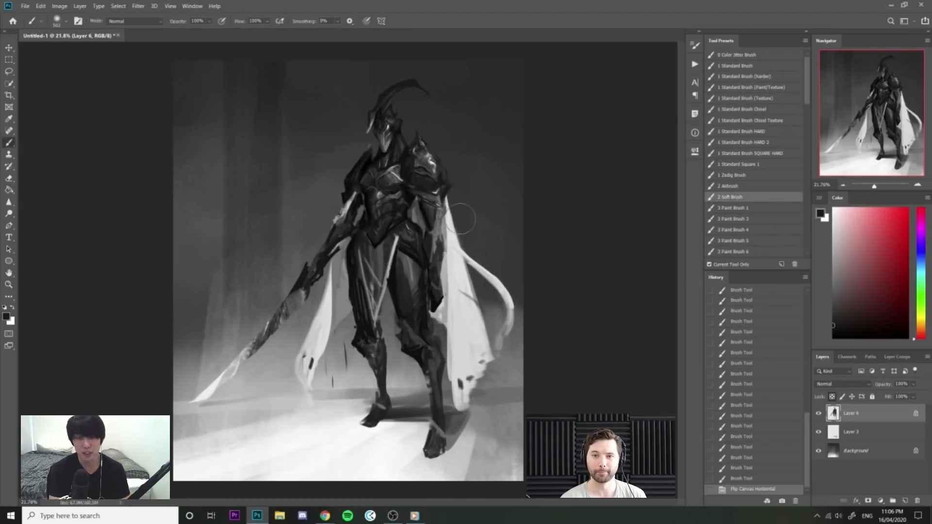
mouse_move(453, 208)
left_mouse_down()
mouse_move(471, 344)
mouse_move(468, 306)
left_mouse_up()
key("ctrl+z")
key("ctrl+z")
mouse_move(338, 258)
left_mouse_down()
mouse_move(321, 377)
mouse_move(322, 352)
left_mouse_up()
key("ctrl+z")
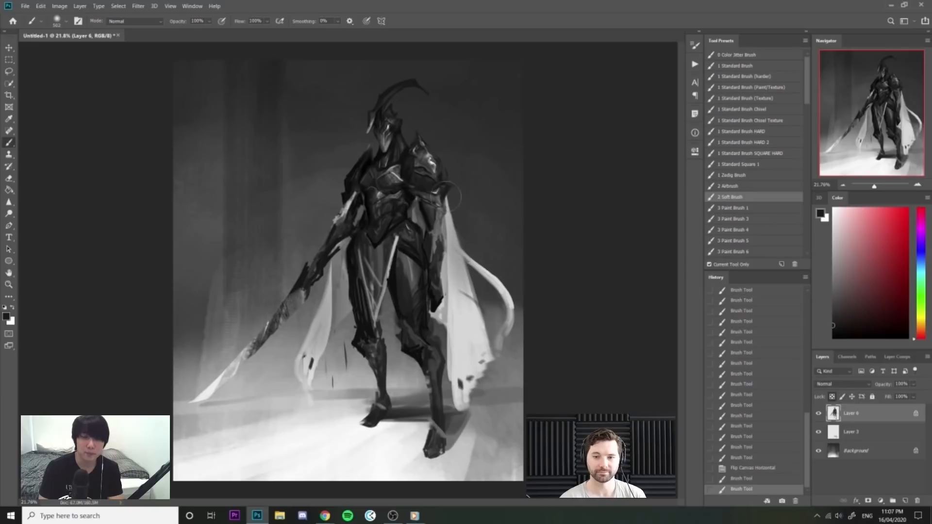
left_click_drag(446, 203, 462, 278)
left_click_drag(463, 219, 476, 265)
key("ctrl+space")
left_click_drag(478, 229, 515, 228)
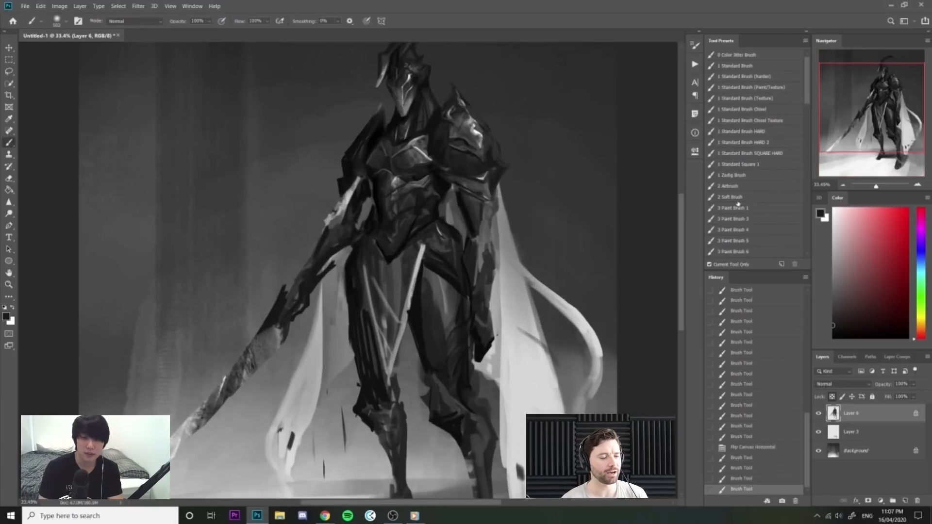
Switch to the 3 Paint Brush 4 preset and fit the whole figure in view.
scroll(763, 190, "down", 2)
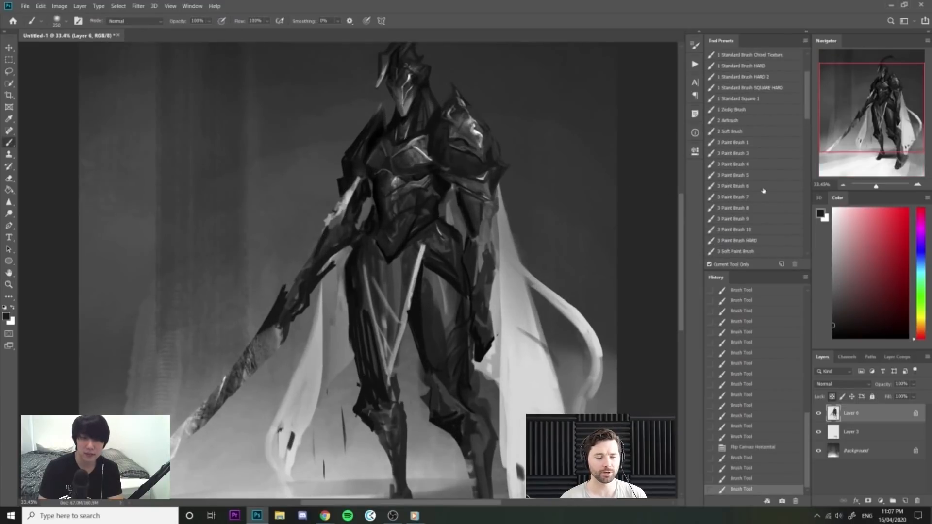
left_click(759, 164)
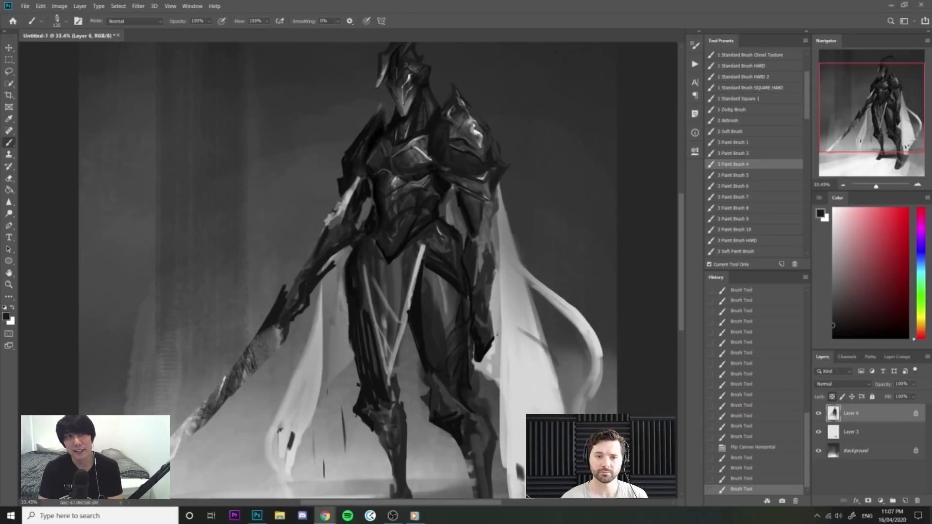
left_click(564, 173)
left_click_drag(565, 173, 556, 183)
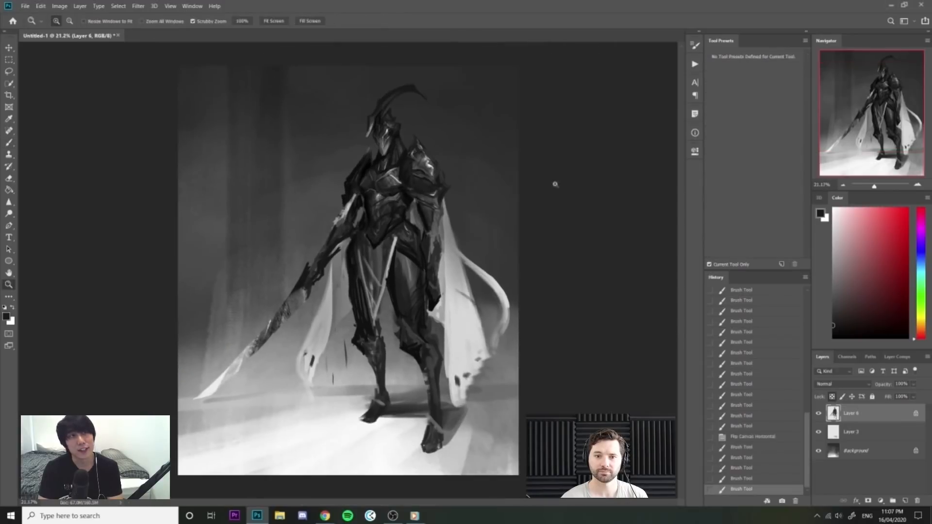
Switch to the 3 Soft Paint Brush 2 preset with a smaller tip and flip the canvas horizontally.
left_click_drag(500, 269, 522, 260)
left_click_drag(814, 100, 811, 135)
left_click(757, 182)
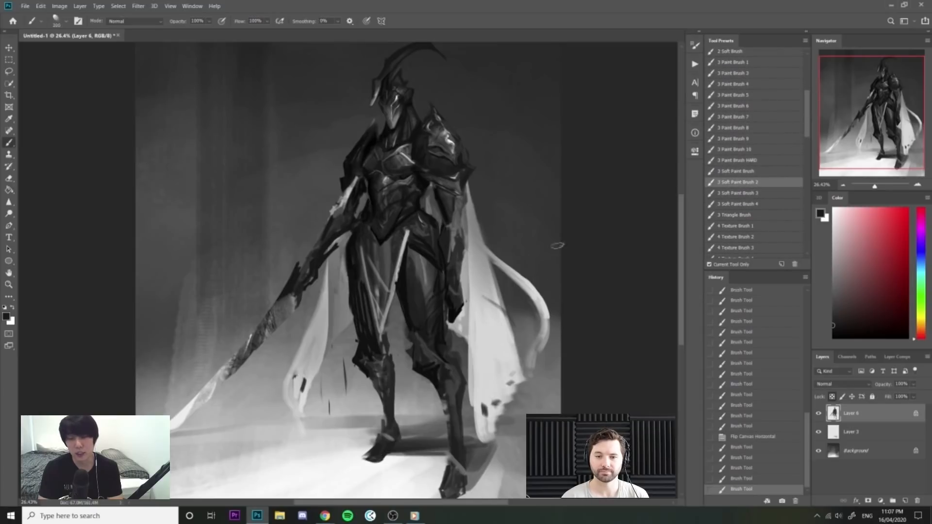
key("bracketleft")
key("bracketleft")
key("bracketleft")
left_click_drag(473, 277, 505, 379)
key("ctrl+z")
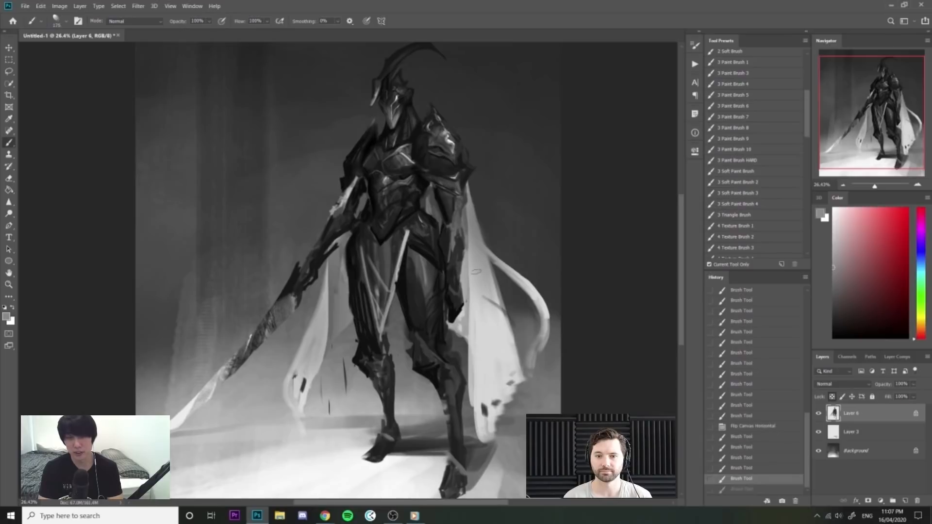
key("h")
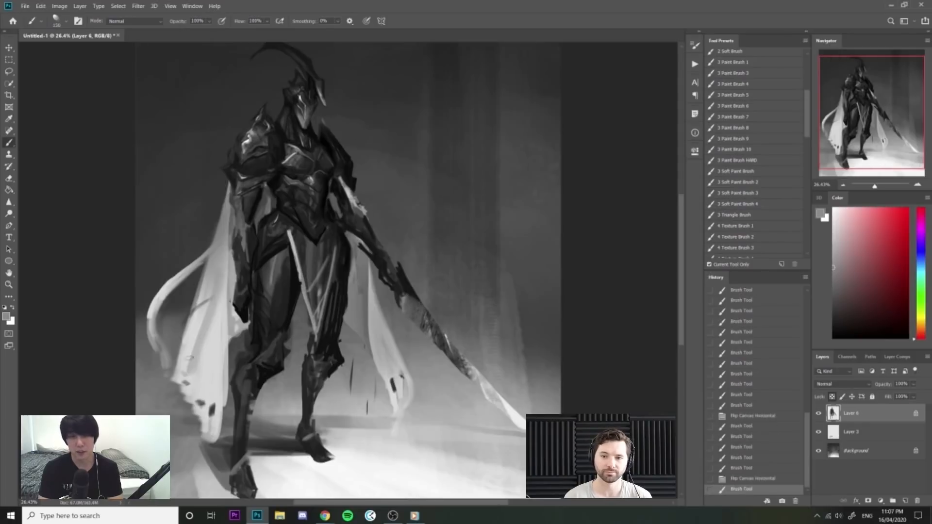
Paint soft folds into the broad part of the white cape behind the arm with sampled light greys.
left_click_drag(204, 327, 182, 378)
left_click(213, 351, "alt")
left_click_drag(215, 309, 199, 360)
mouse_move(210, 328)
left_mouse_down()
mouse_move(214, 372)
mouse_move(200, 374)
mouse_move(222, 280)
left_mouse_up()
left_click(162, 294, "alt")
key("bracketright")
key("bracketright")
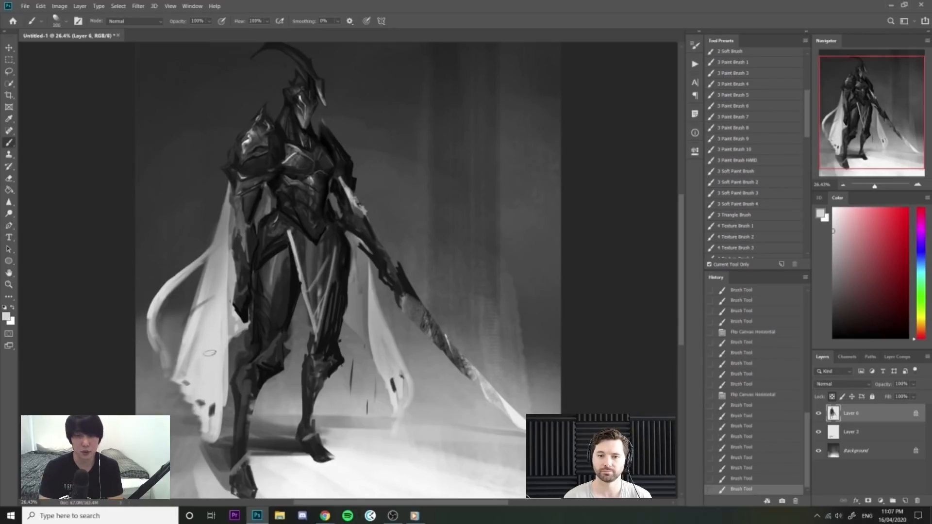
Undo the last cape stroke and brighten the cape's lower folds with a lighter grey and a smaller brush.
key("ctrl+z")
left_click(833, 221)
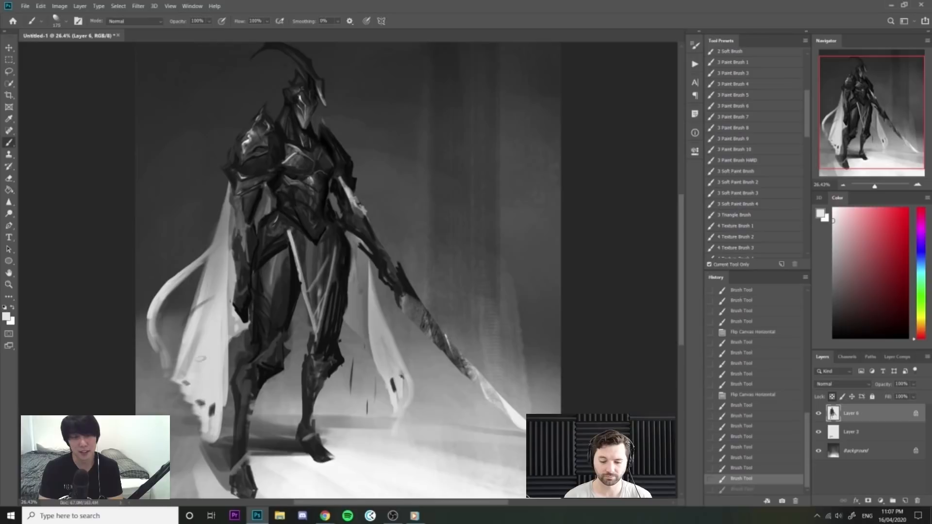
left_click_drag(193, 375, 204, 332)
key("bracketleft")
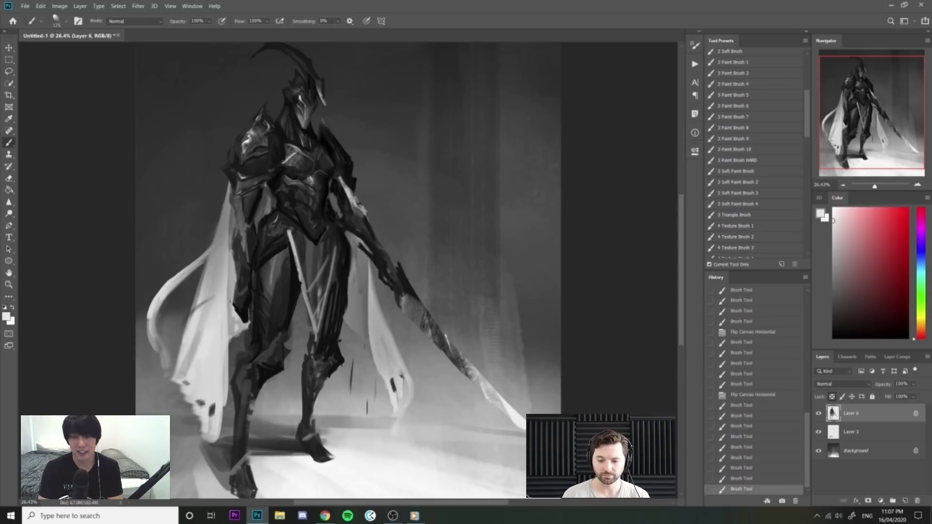
key("alt+Tab")
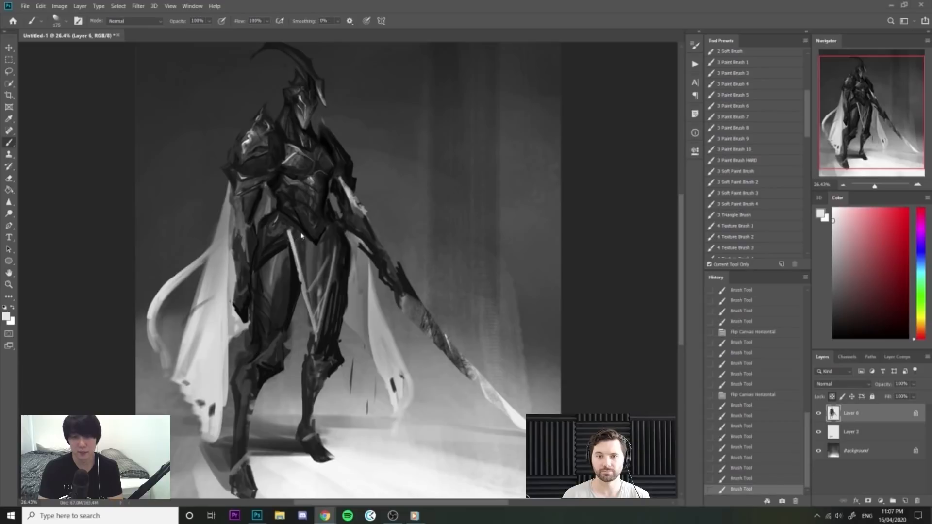
left_click(381, 349)
key("bracketleft")
mouse_move(196, 369)
left_mouse_down()
mouse_move(217, 310)
mouse_move(195, 355)
left_mouse_up()
Shade the narrow cape piece between the legs and the sword with strokes in sampled greys.
left_click(223, 274, "alt")
left_click_drag(370, 272, 376, 359)
left_click_drag(376, 344, 387, 372)
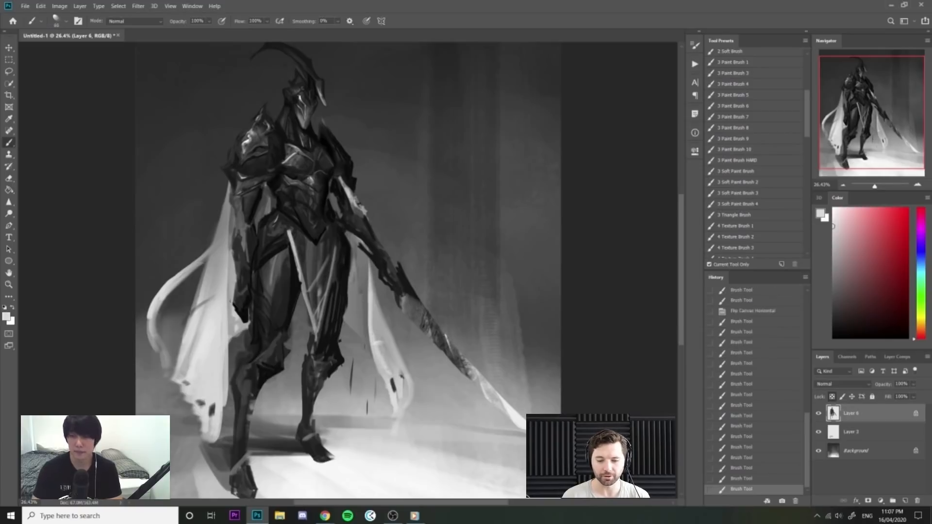
left_click_drag(376, 340, 389, 367)
left_click(388, 324, "alt")
left_click_drag(382, 321, 389, 345)
mouse_move(384, 327)
left_mouse_down()
mouse_move(391, 350)
mouse_move(380, 323)
mouse_move(362, 320)
left_mouse_up()
Examine the whole figure's composition and values at several magnifications.
key("z")
key("b")
key("z")
left_click_drag(426, 322, 443, 322)
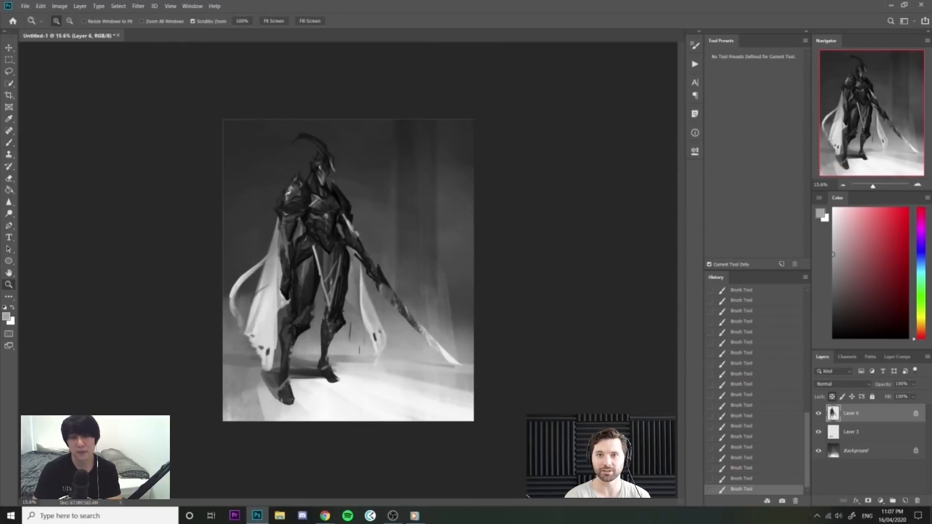
key("alt+Tab")
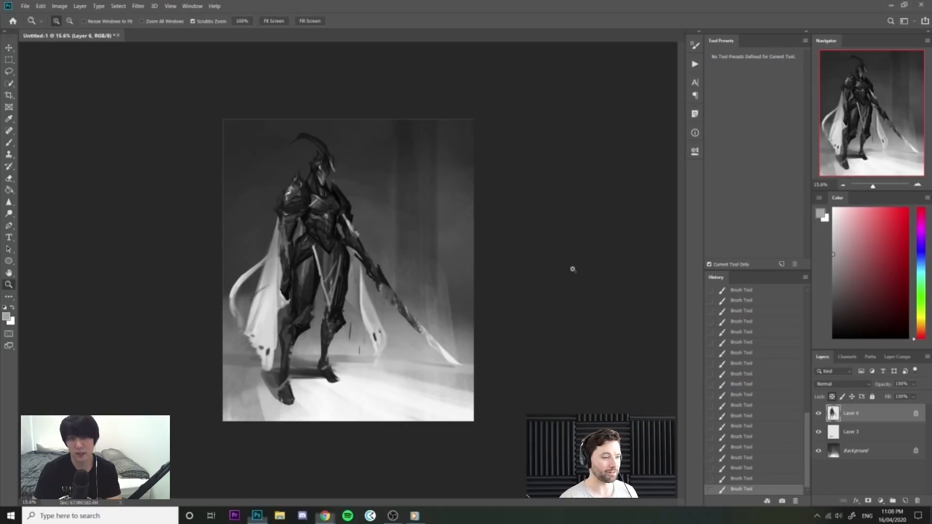
left_click_drag(339, 208, 379, 204)
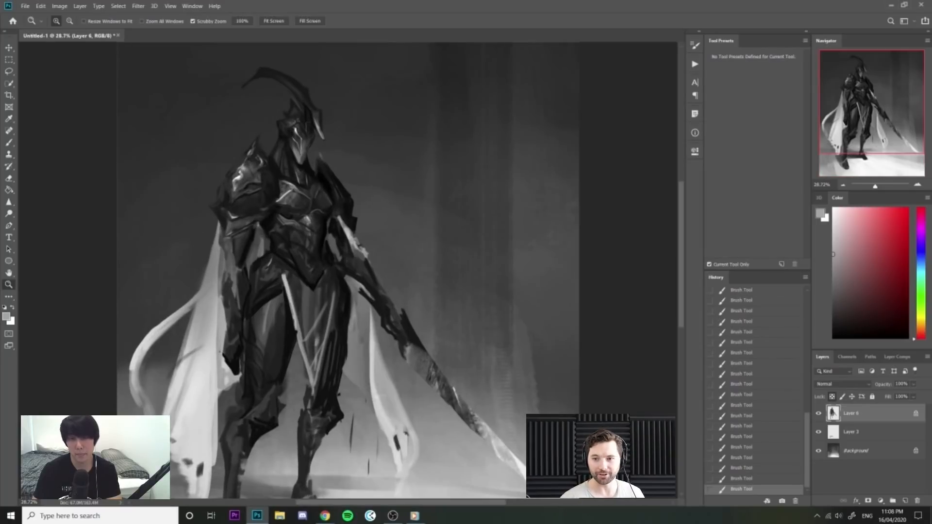
left_click_drag(407, 280, 370, 279)
left_click_drag(329, 225, 338, 233)
left_click_drag(390, 313, 373, 307)
left_click_drag(418, 156, 435, 157)
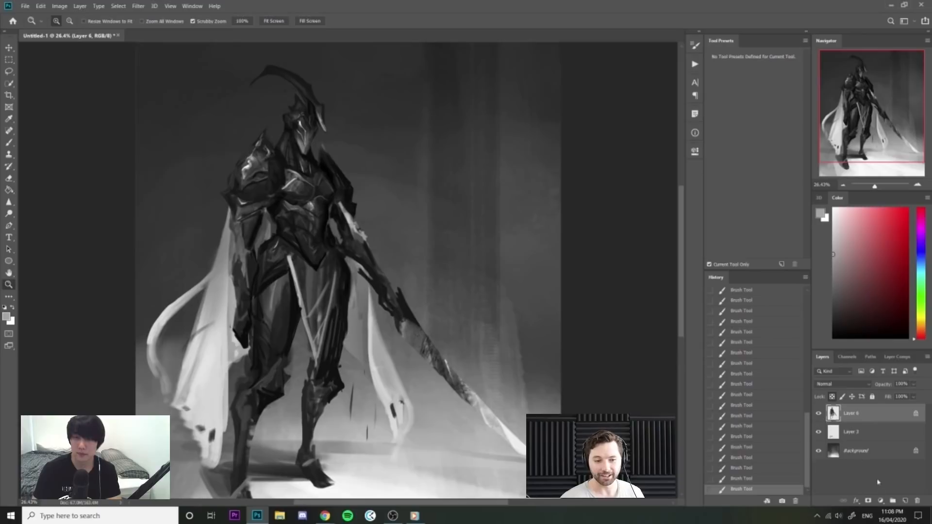
Add a Gradient Map adjustment layer above Layer 6 and clip it to the figure.
left_click(881, 501)
left_click(885, 493)
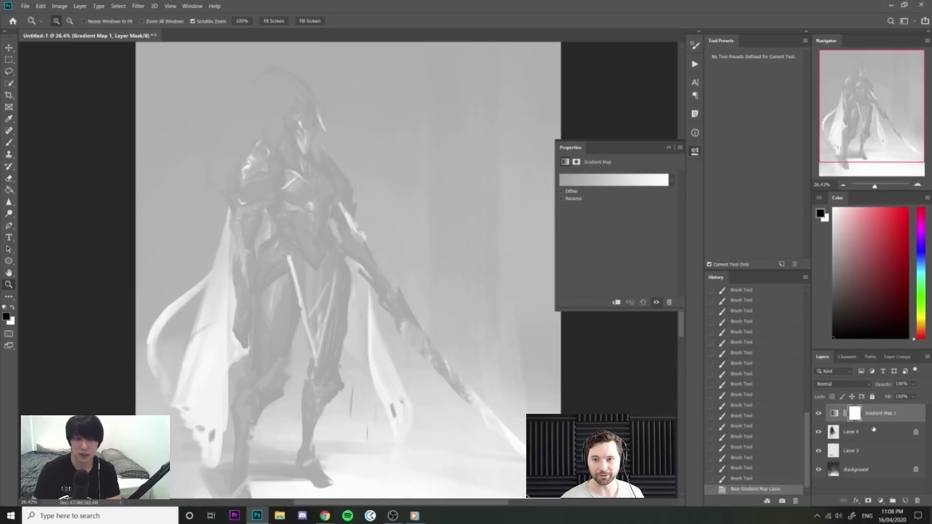
left_click(881, 422, "alt")
Try red-yellow, green, teal and blue-white gradient presets on the figure, and apply the navy, blue and cream one.
left_click(626, 180)
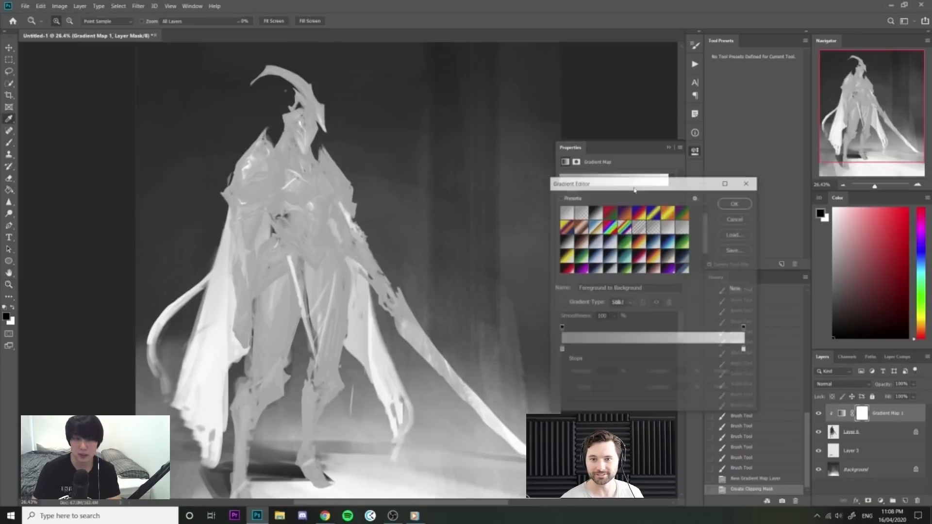
left_click(653, 241)
left_click(639, 241)
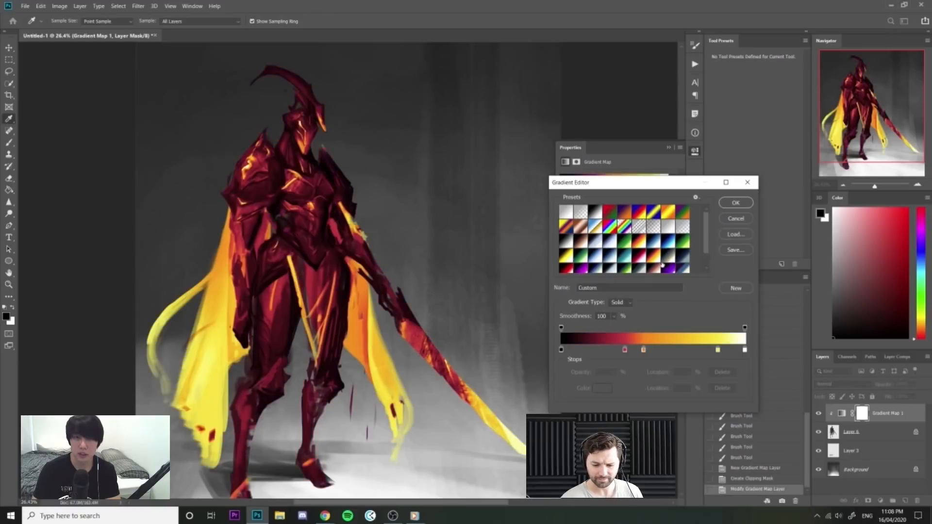
scroll(632, 224, "down", 2)
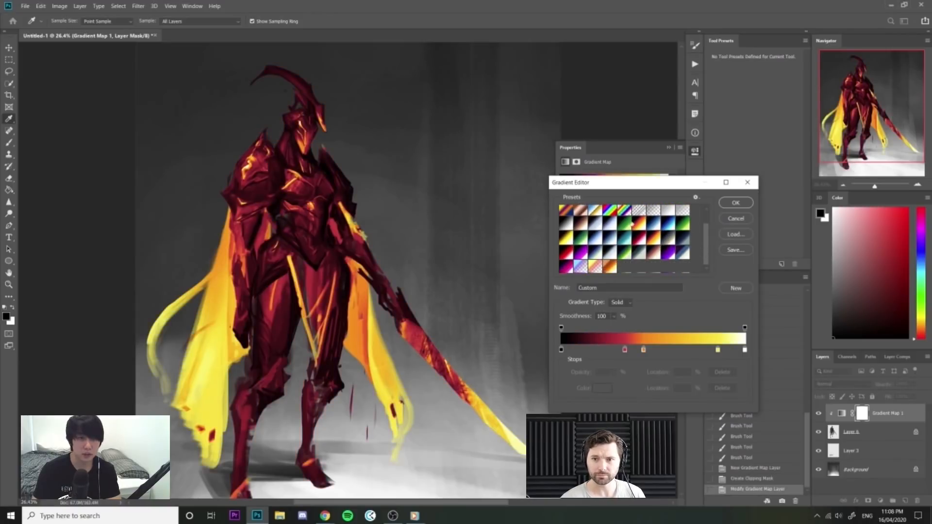
left_click(613, 254)
left_click(622, 257)
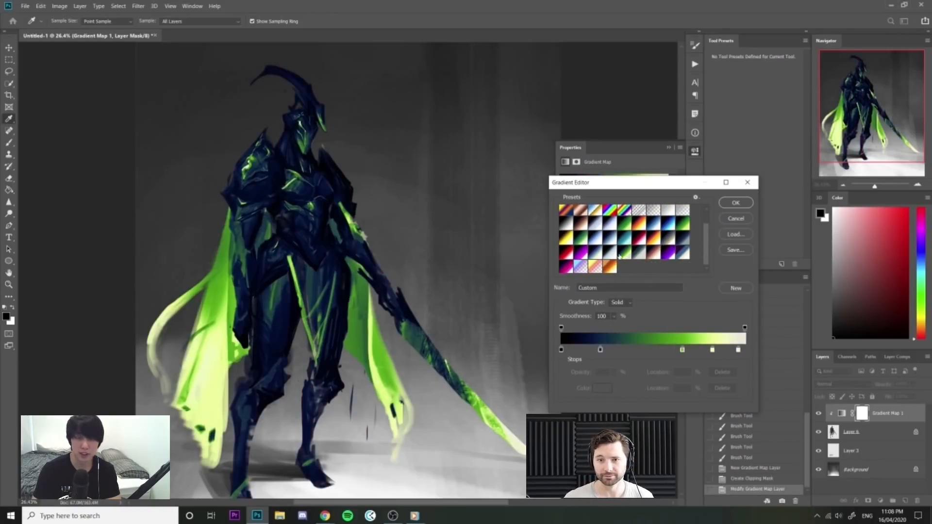
left_click(621, 242)
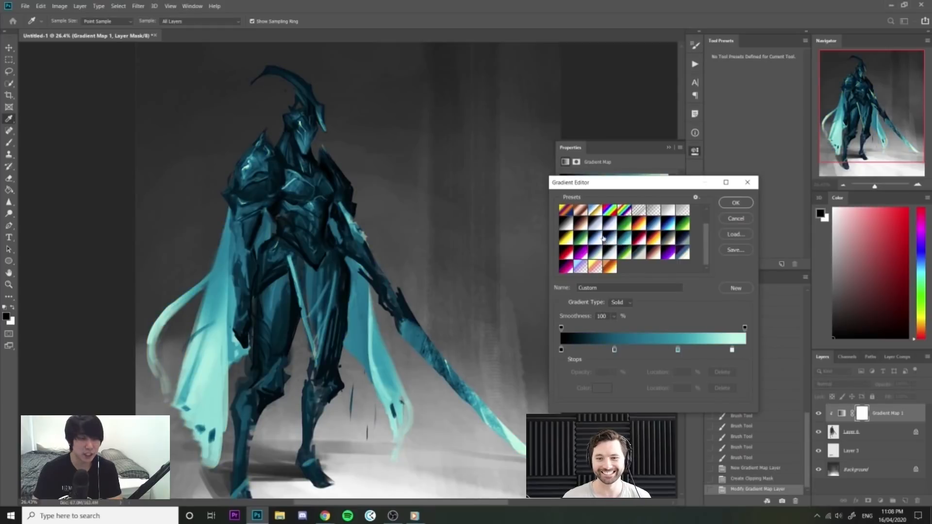
left_click(598, 242)
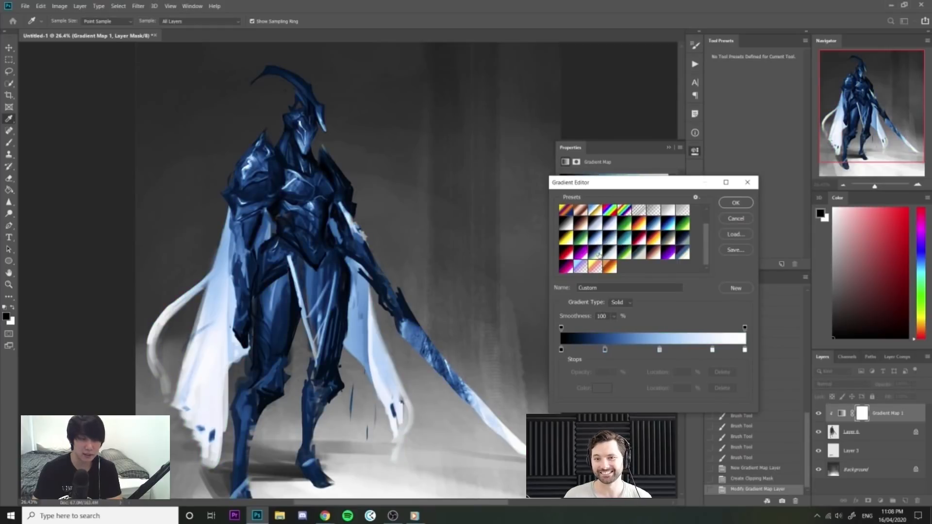
left_click(592, 251)
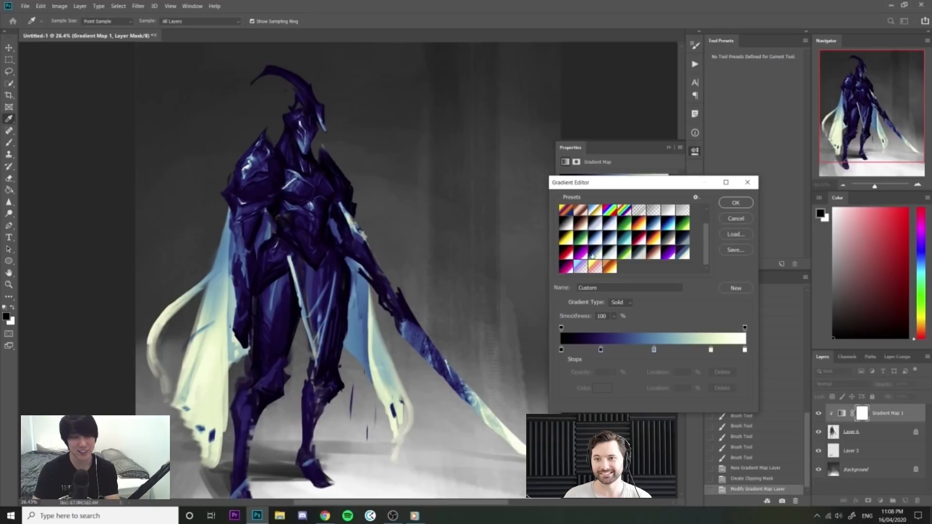
left_click(736, 203)
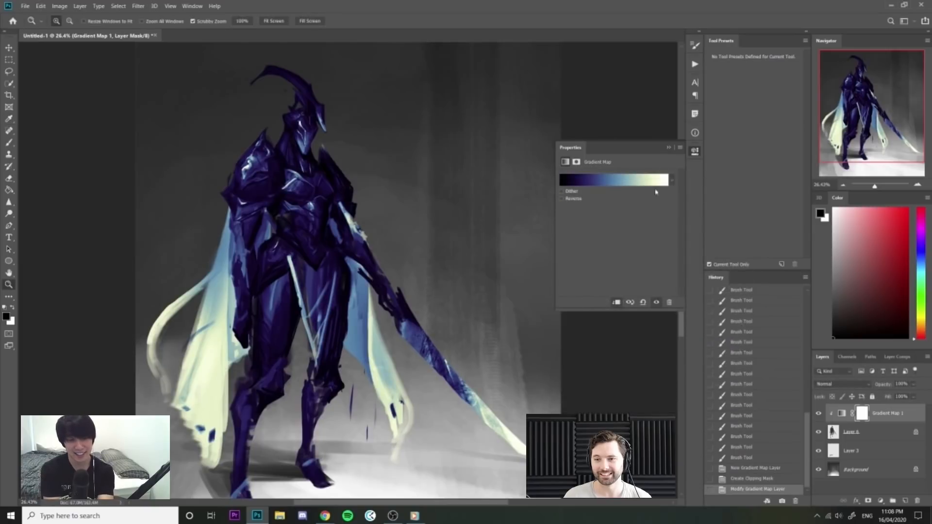
Set the Gradient Map layer's blend mode to Color and reduce its fill opacity.
left_click(832, 385)
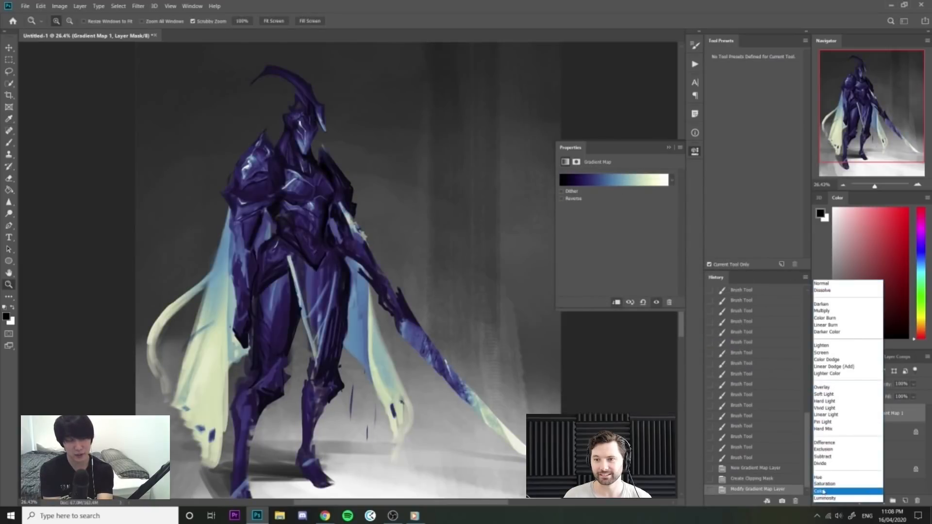
left_click(826, 482)
left_click_drag(889, 397, 885, 400)
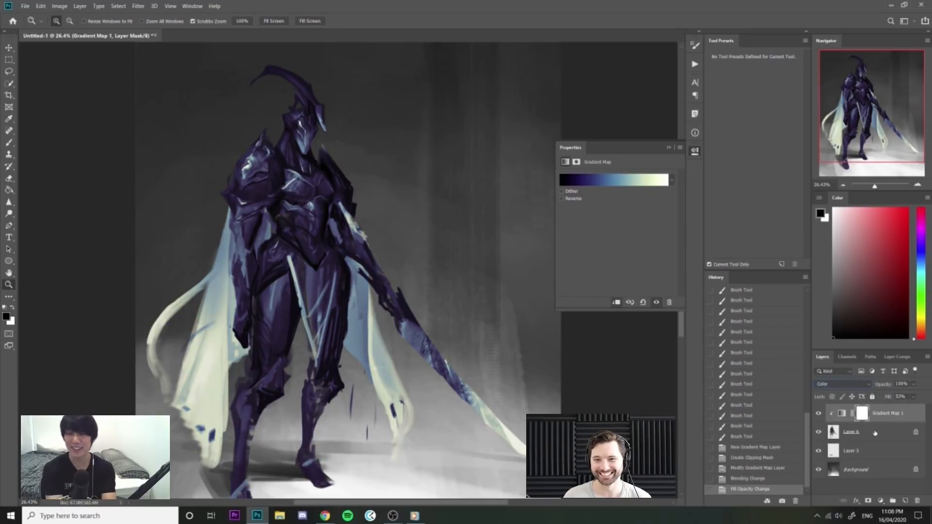
Try pale lime and peach colours for the gradient's cream stop at location 82.
left_click(618, 181)
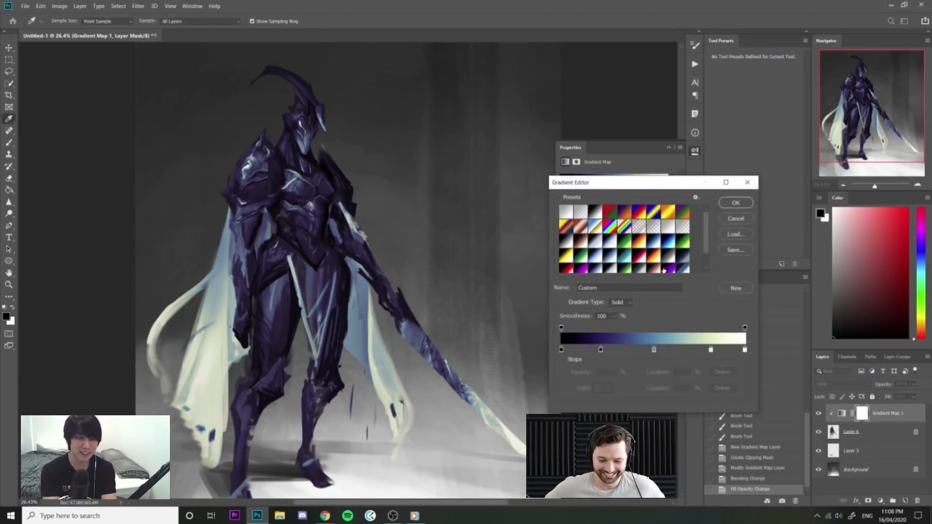
double_click(711, 350)
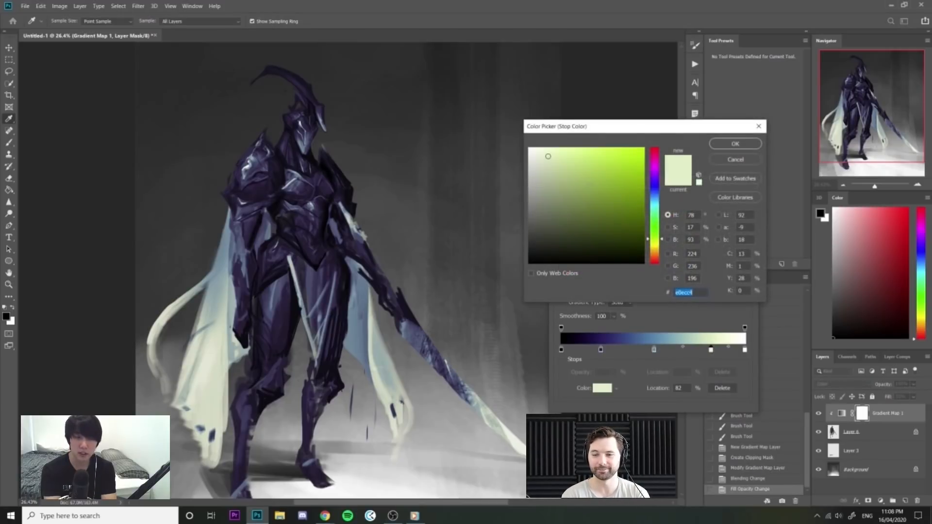
left_click(557, 148)
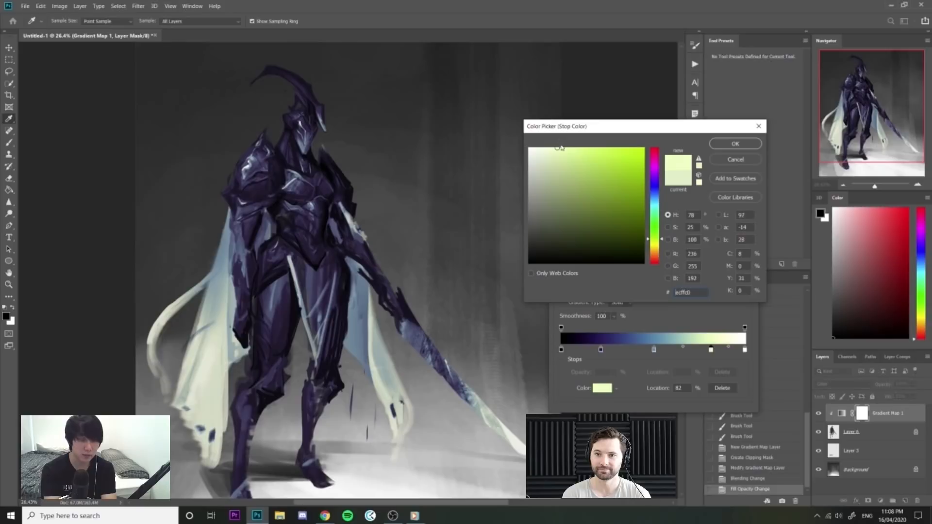
left_click_drag(659, 238, 660, 236)
left_click(659, 257)
left_click_drag(583, 161, 567, 148)
left_click(736, 159)
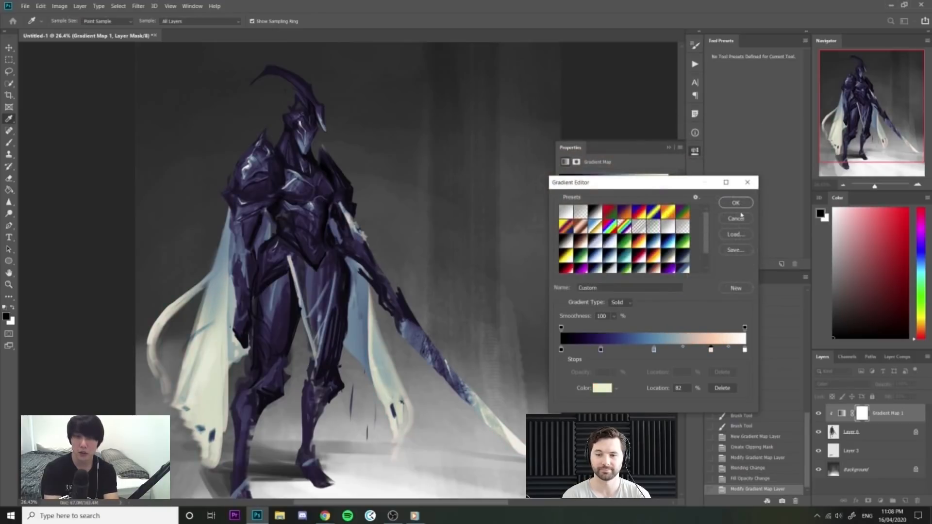
Edit the gradient's middle stop at location 50, trying a deeper blue and a dark green, and set bright green 34de4c.
left_click(654, 350)
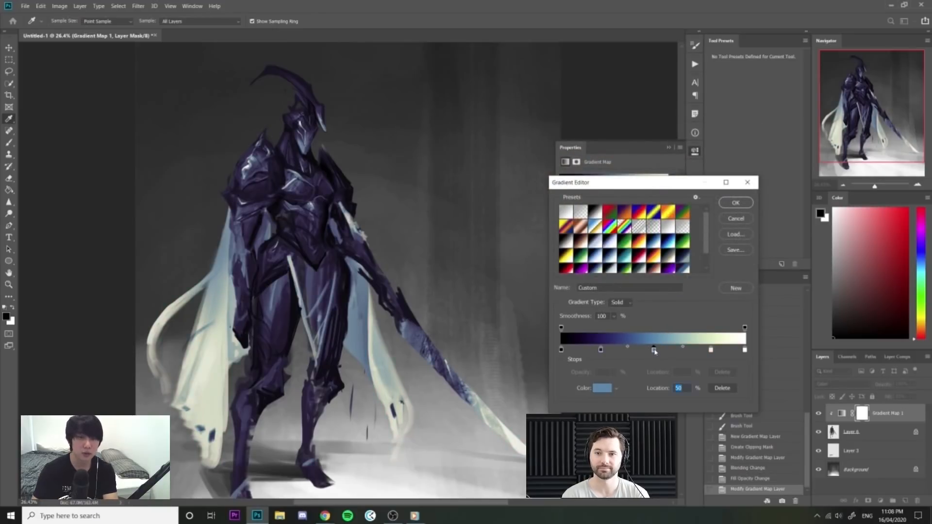
double_click(654, 350)
left_click_drag(567, 199, 593, 228)
left_click(643, 186)
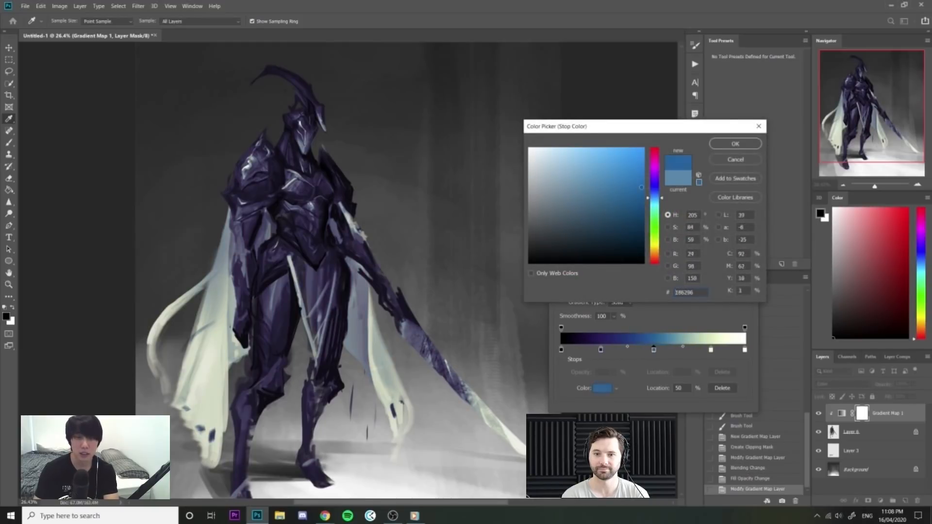
left_click(654, 223)
left_click(631, 210)
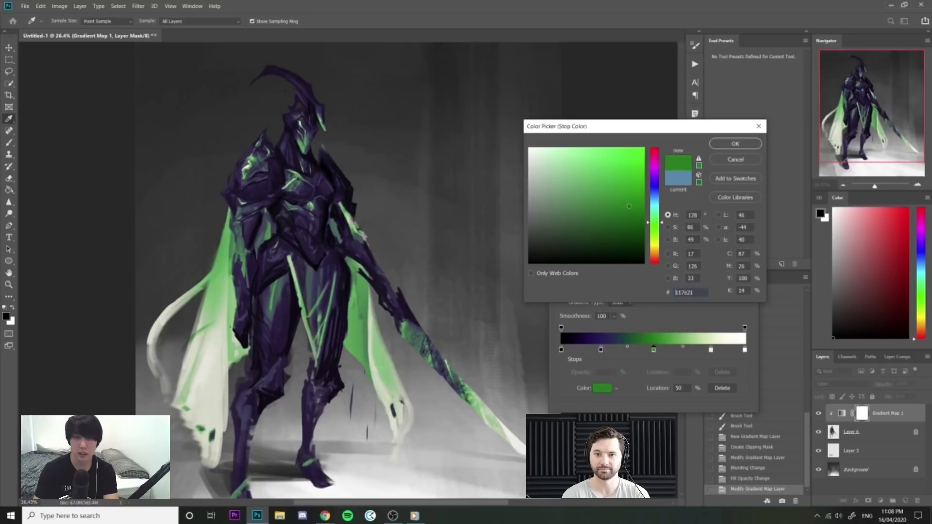
left_click_drag(632, 210, 617, 162)
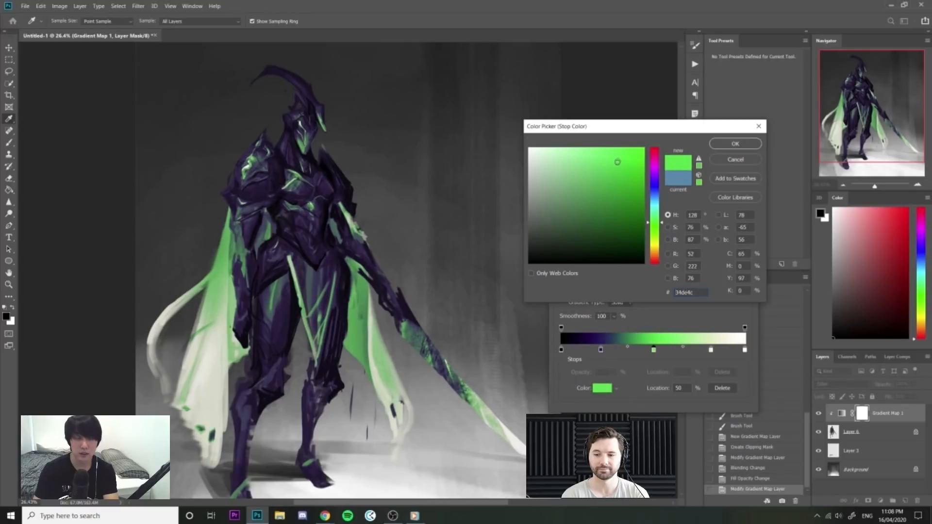
Try magenta, blue and lime green hues for the gradient's middle stop at location 50.
left_click(654, 167)
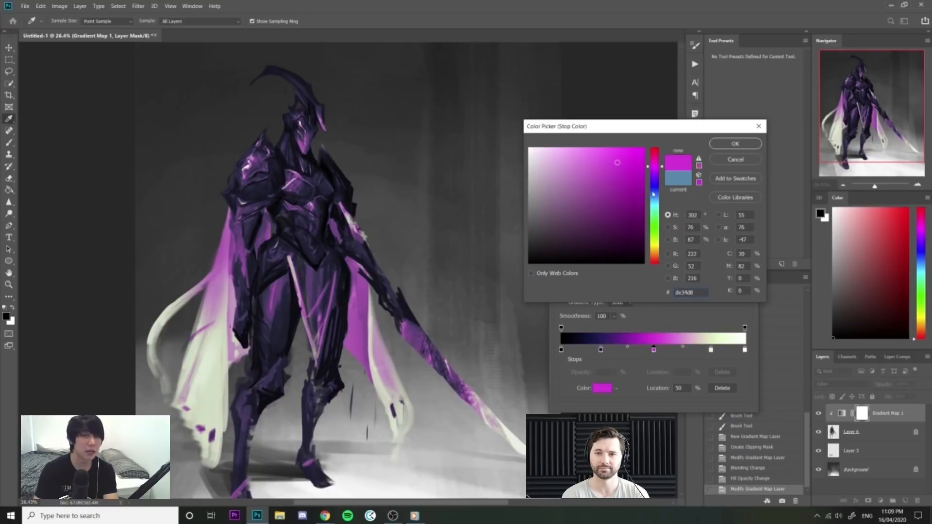
left_click(655, 188)
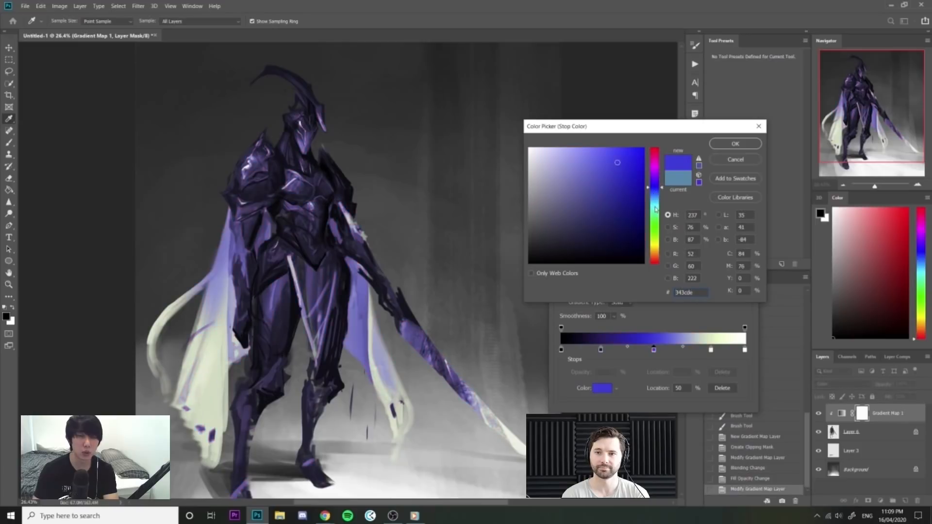
left_click(655, 232)
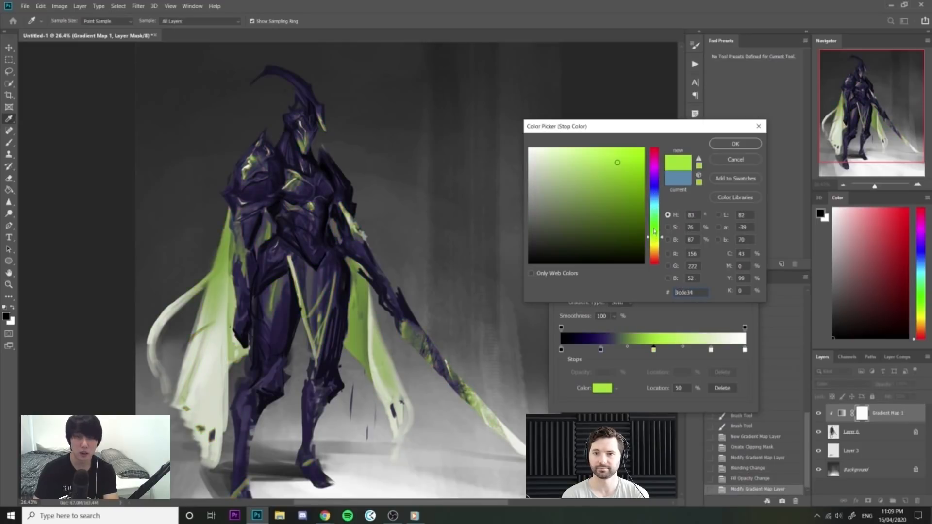
left_click(654, 161)
Set the gradient's middle stop to a saturated blue-violet and accept both the stop colour and the edited gradient.
left_click_drag(654, 159, 656, 187)
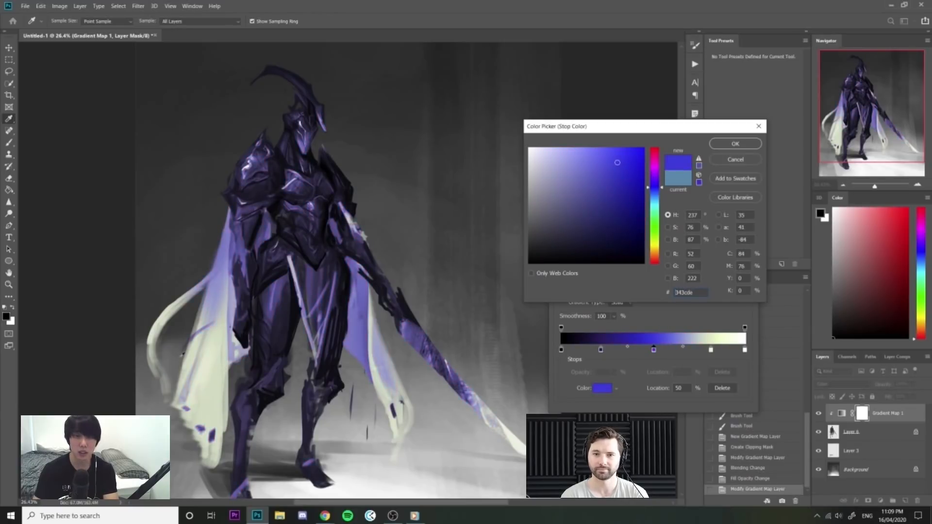
key("alt+Tab")
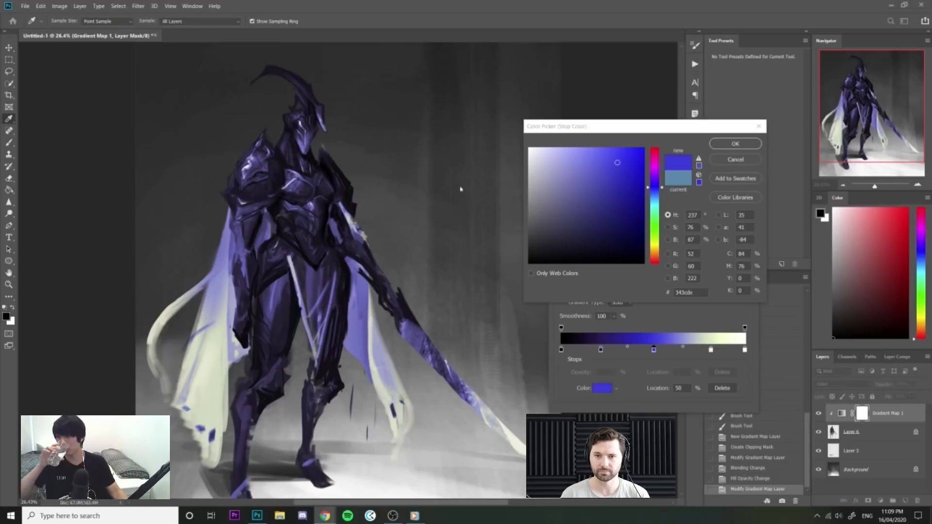
left_click_drag(621, 158, 625, 149)
left_click(724, 142)
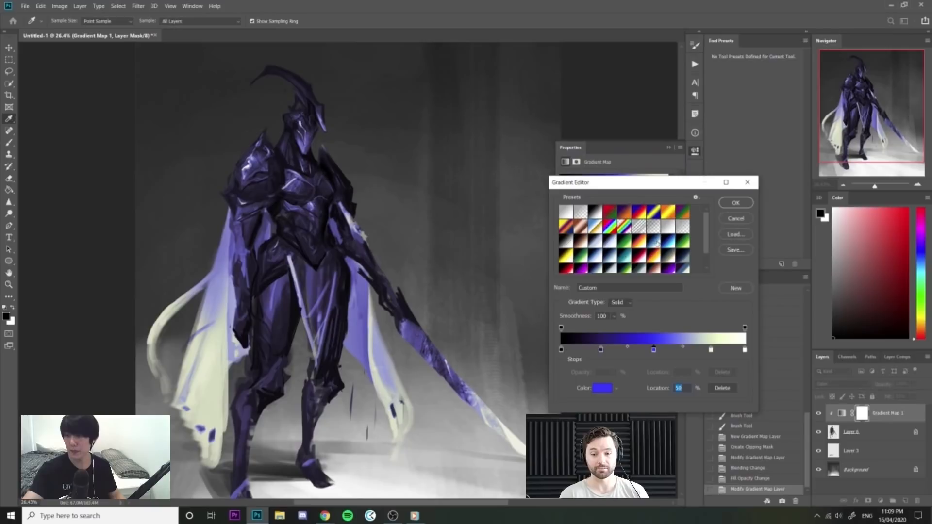
left_click(736, 203)
Paint black on the Gradient Map layer's mask over the upper cape behind the free arm to remove its blue tint.
key("z")
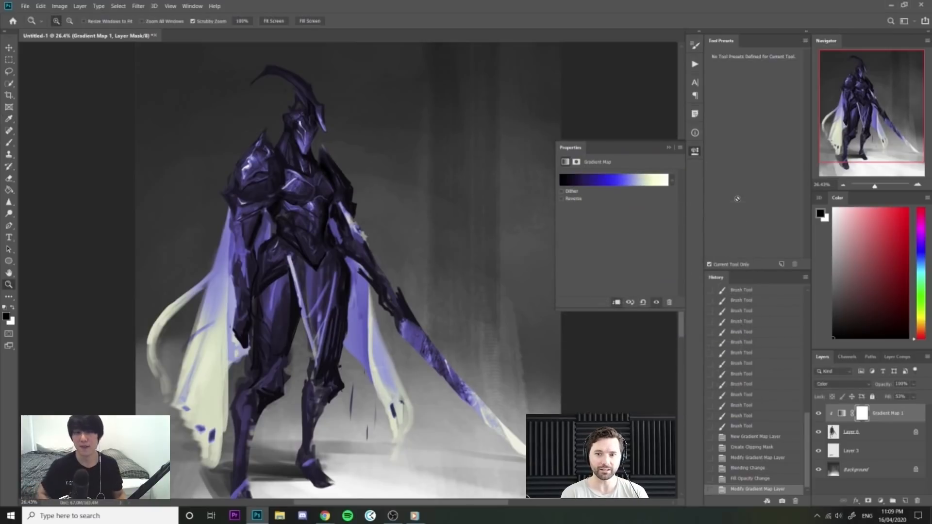
left_click(863, 414)
key("b")
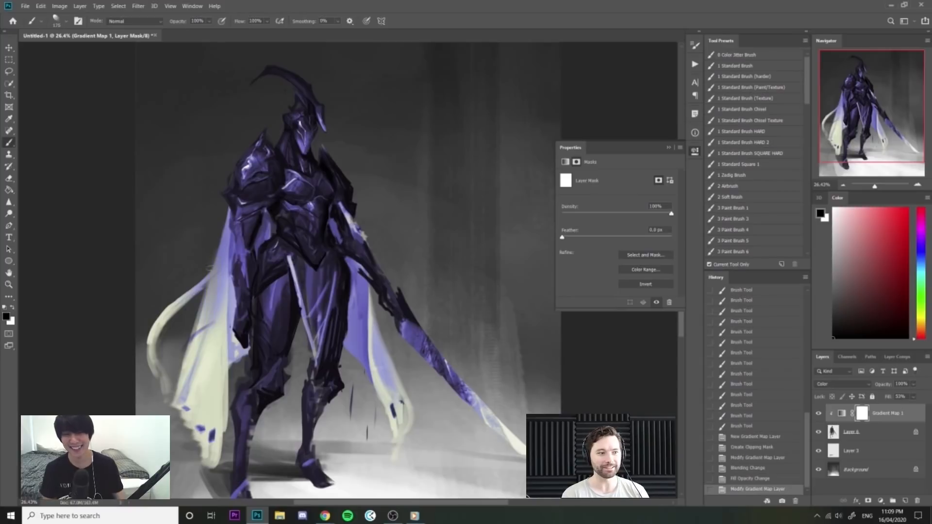
left_click_drag(222, 308, 225, 272)
mouse_move(222, 262)
left_mouse_down()
mouse_move(226, 301)
mouse_move(222, 230)
mouse_move(221, 257)
left_mouse_up()
key("bracketleft")
key("bracketleft")
mouse_move(225, 233)
left_mouse_down()
mouse_move(225, 321)
mouse_move(195, 339)
mouse_move(237, 360)
left_mouse_up()
left_click_drag(212, 276, 192, 294)
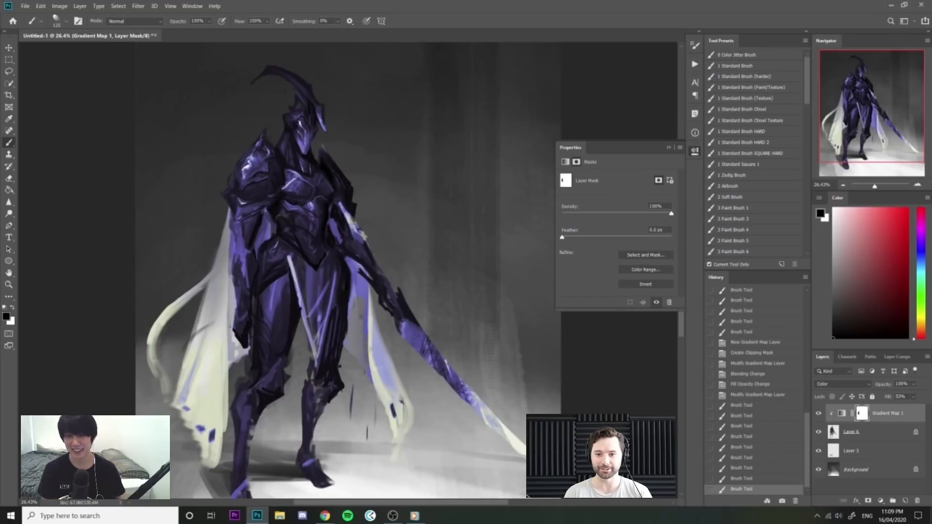
Mask the gradient tint off the cape beside the sword arm with a smaller brush, undoing one stray stroke.
left_click_drag(348, 265, 354, 249)
key("bracketleft")
left_click_drag(333, 220, 338, 241)
left_click_drag(406, 326, 437, 363)
key("ctrl+z")
left_click_drag(494, 341, 420, 274)
mouse_move(351, 176)
left_mouse_down()
mouse_move(385, 176)
mouse_move(302, 166)
mouse_move(330, 167)
left_mouse_up()
Mask the gradient tint off the hanging cloth between the knight's legs with a larger brush.
key("bracketright")
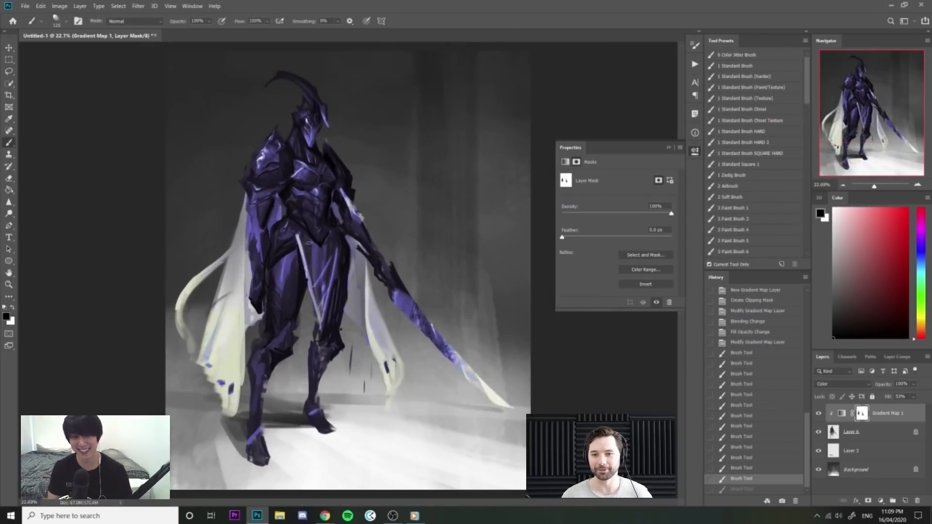
left_click_drag(334, 258, 316, 286)
left_click_drag(323, 243, 296, 233)
Mask the gradient tint off the bright lines on the helmet's visor using a much smaller brush.
left_click_drag(295, 201, 339, 204)
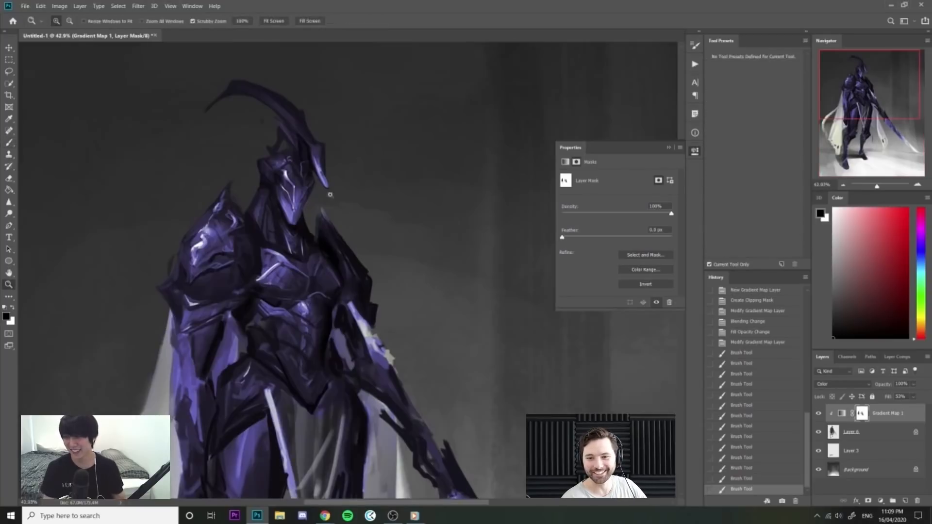
key("bracketleft")
left_click_drag(287, 155, 345, 157)
key("bracketleft")
key("bracketleft")
key("bracketleft")
key("bracketleft")
key("bracketleft")
key("bracketleft")
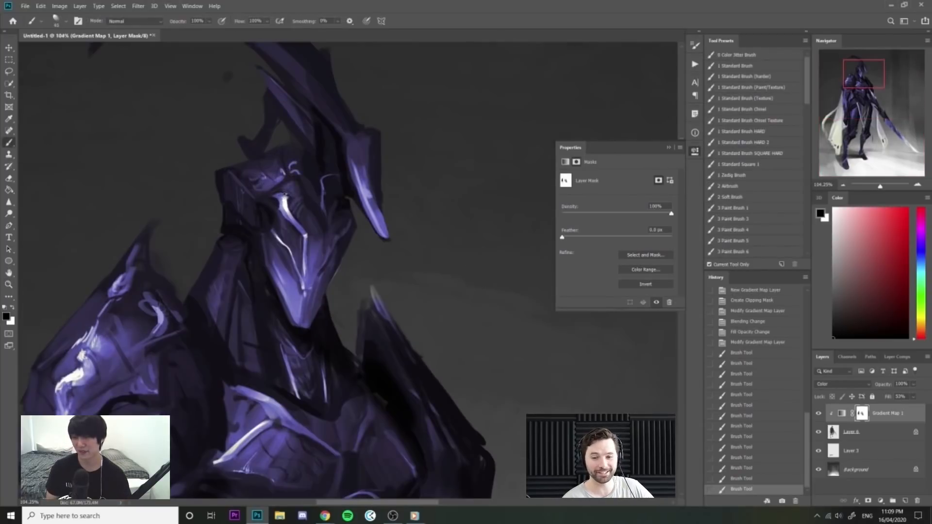
left_click_drag(289, 220, 306, 237)
left_click_drag(306, 238, 305, 277)
left_click_drag(274, 234, 304, 282)
left_click_drag(323, 211, 282, 212)
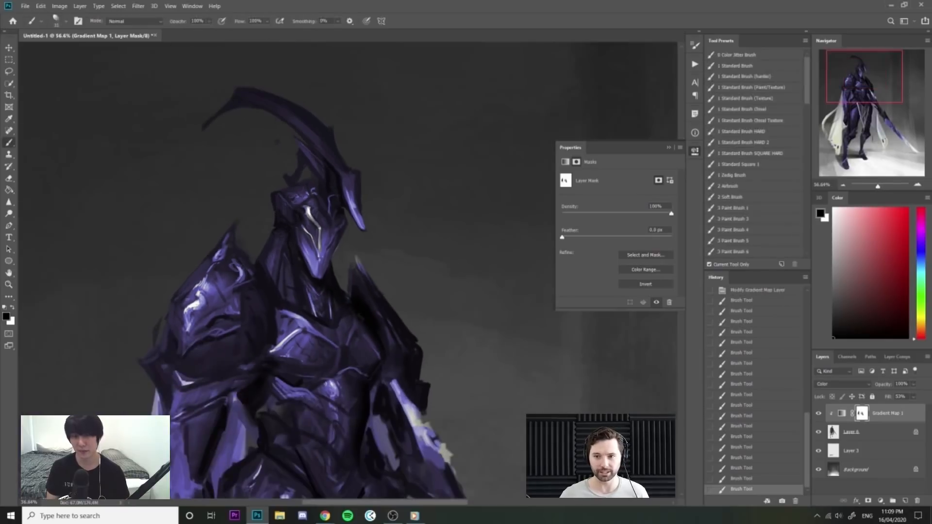
Mask the gradient tint off the bright highlights on the free arm's shoulder plate with a slightly larger brush.
left_click_drag(189, 257, 207, 257)
key("bracketright")
key("bracketright")
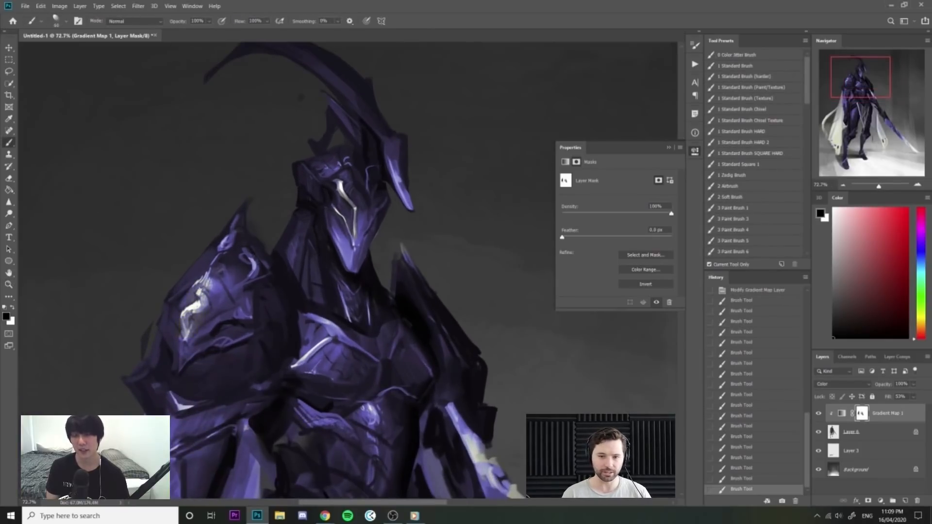
mouse_move(229, 296)
left_mouse_down()
mouse_move(231, 258)
mouse_move(168, 279)
left_mouse_up()
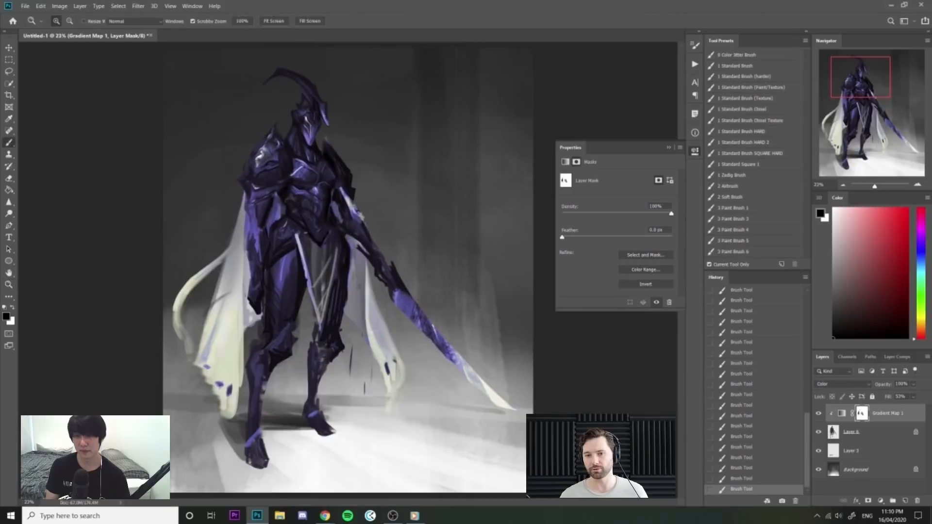
Mask the gradient tint off the pale ragged edge of the sword arm and parts of the free arm.
mouse_move(348, 237)
left_mouse_down()
mouse_move(376, 237)
mouse_move(312, 237)
left_mouse_up()
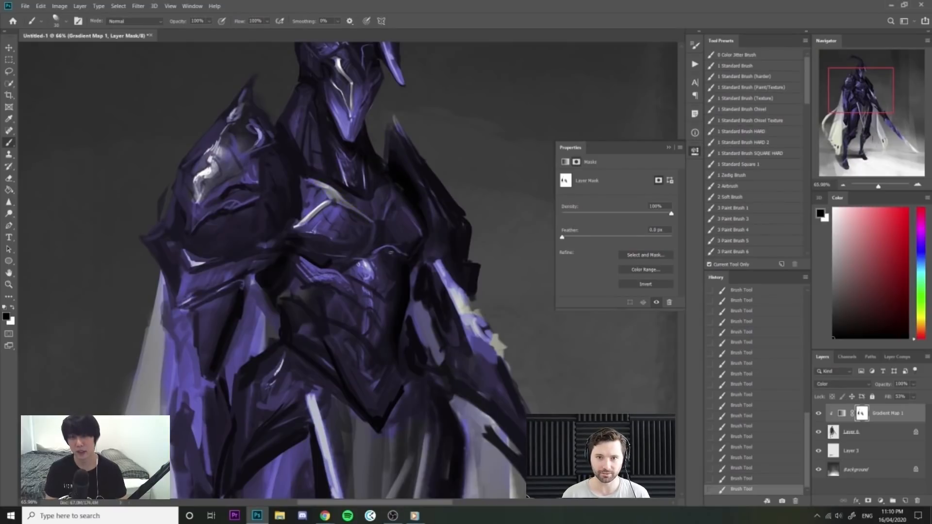
mouse_move(445, 233)
left_mouse_down()
mouse_move(425, 198)
mouse_move(442, 204)
mouse_move(412, 205)
mouse_move(439, 205)
left_mouse_up()
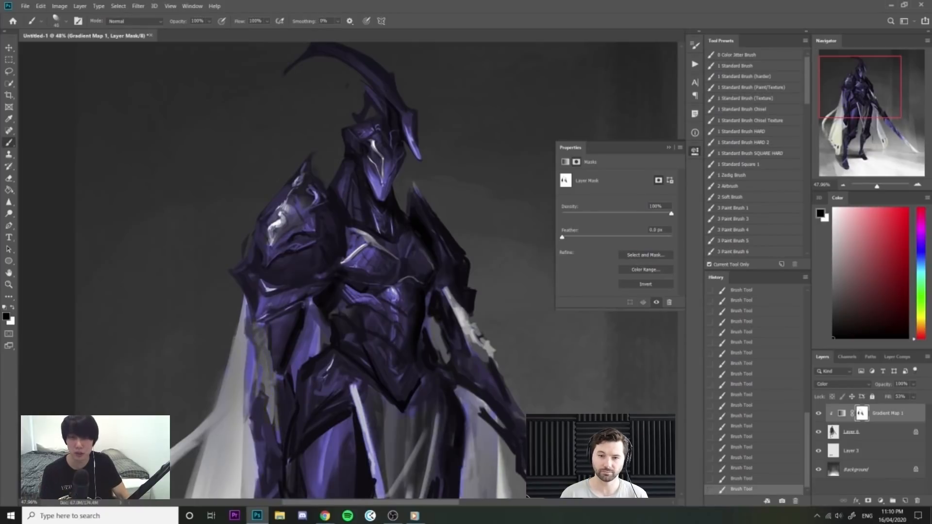
left_click_drag(306, 289, 271, 273)
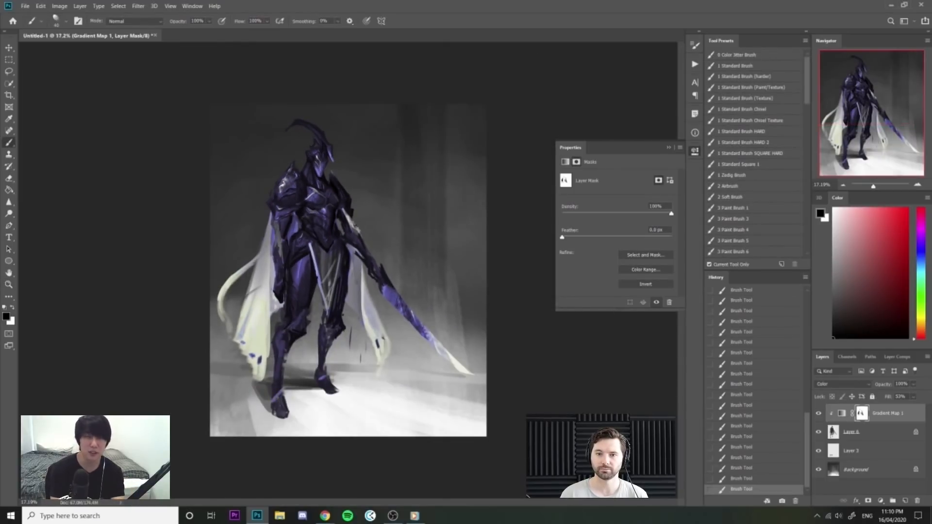
Flip the canvas horizontally and mask more gradient tint off the cape hanging beside the sword arm.
key("ctrl+shift+h")
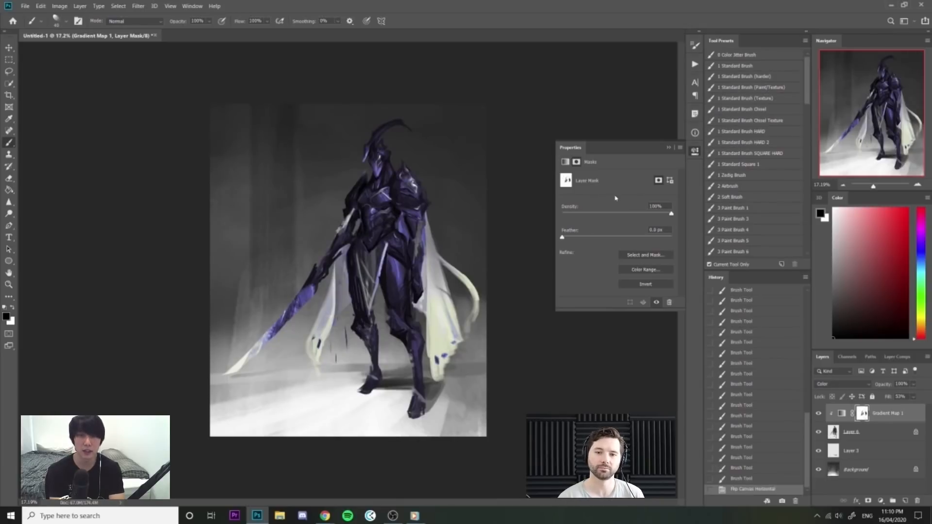
left_click_drag(350, 212, 381, 212)
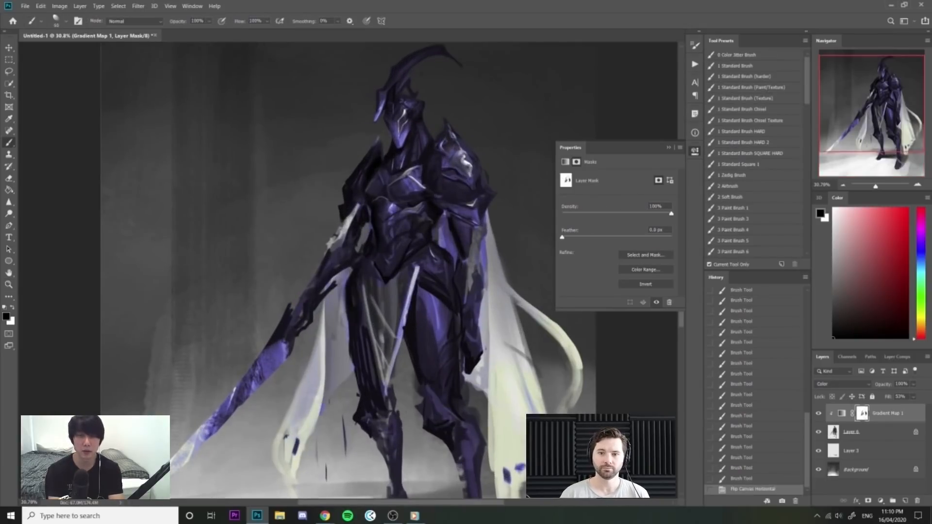
left_click_drag(339, 296, 328, 340)
left_click_drag(340, 301, 330, 355)
left_click_drag(337, 311, 333, 350)
left_click_drag(417, 292, 369, 292)
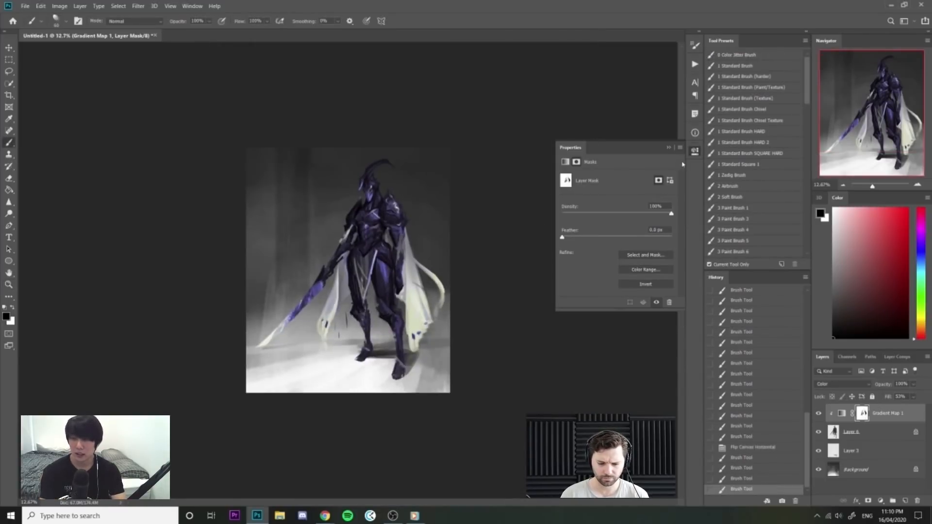
Add a Curves adjustment layer above the Gradient Map layer and clip it to the figure.
left_click(695, 151)
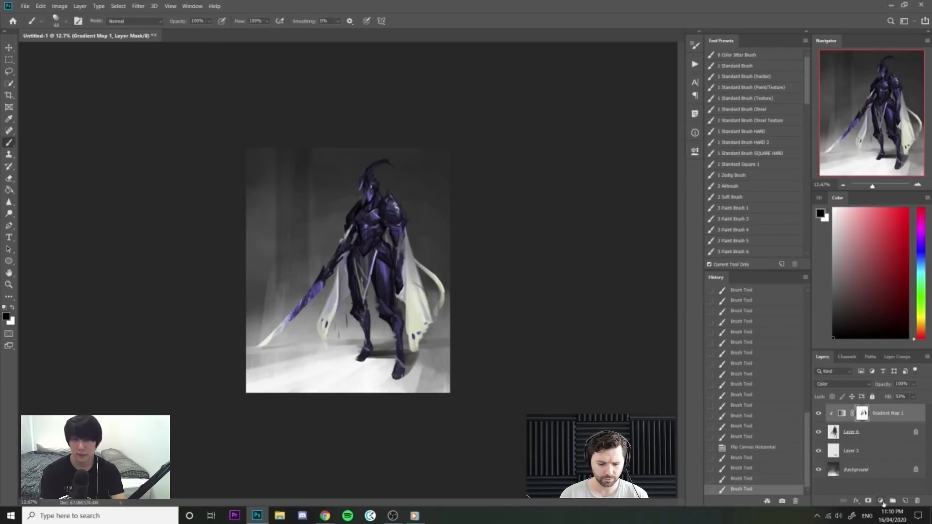
left_click(881, 501)
left_click(875, 387)
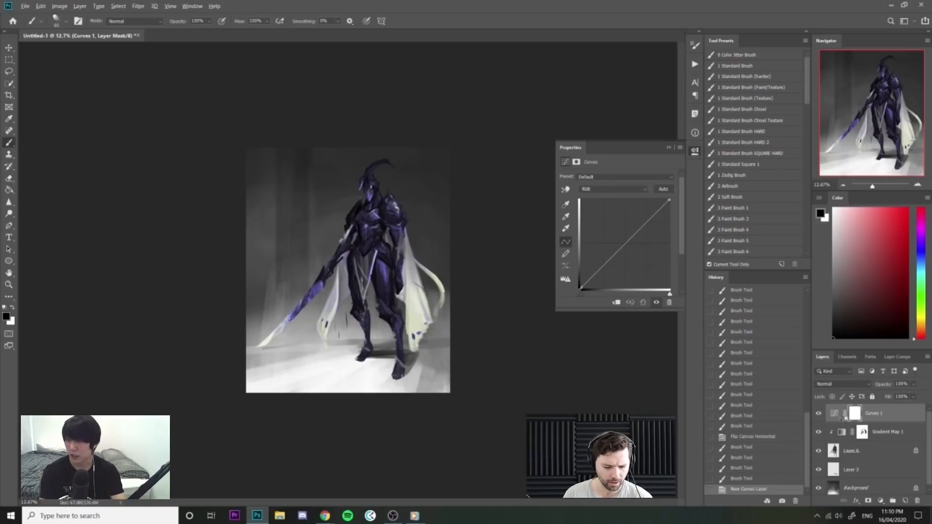
key("ctrl+alt+g")
Raise the shadows of the Curves layer's Red channel and add a midtone point to hold the brighter tones.
left_click(613, 188)
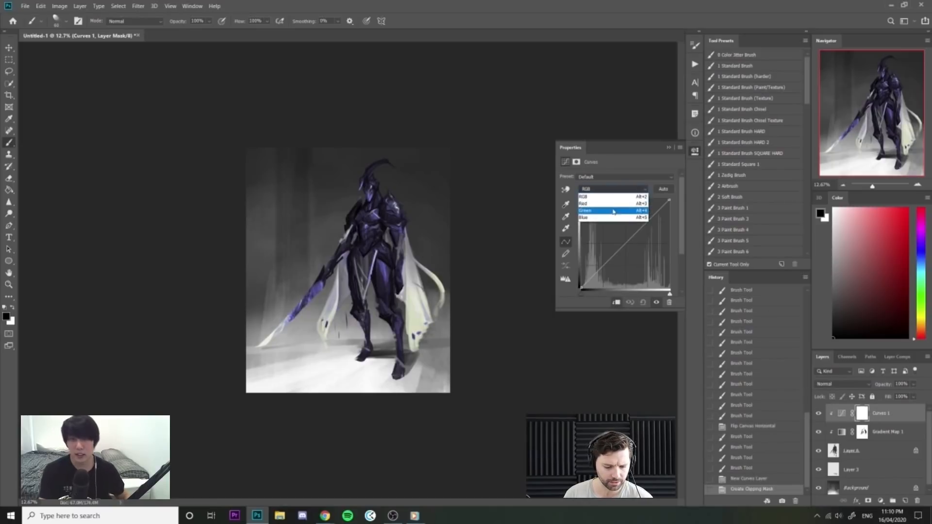
left_click(612, 203)
left_click_drag(588, 276, 599, 265)
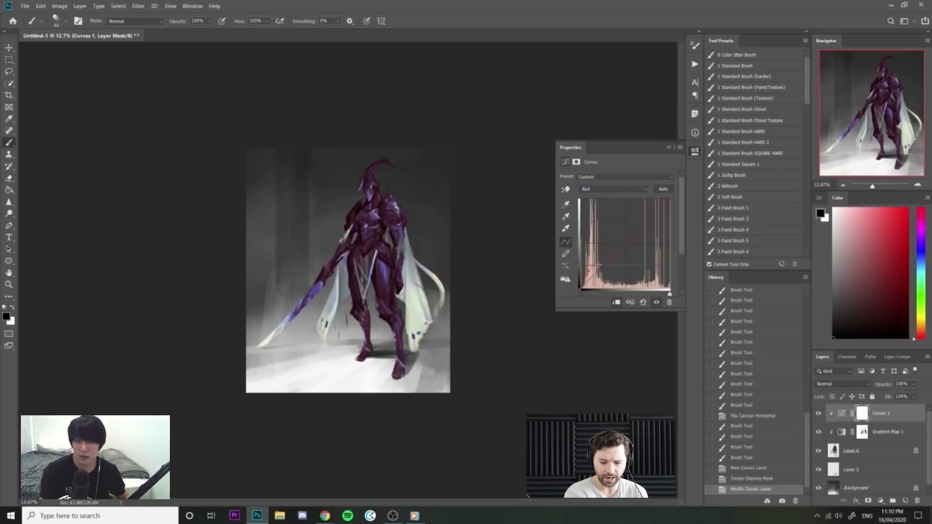
left_click(622, 249)
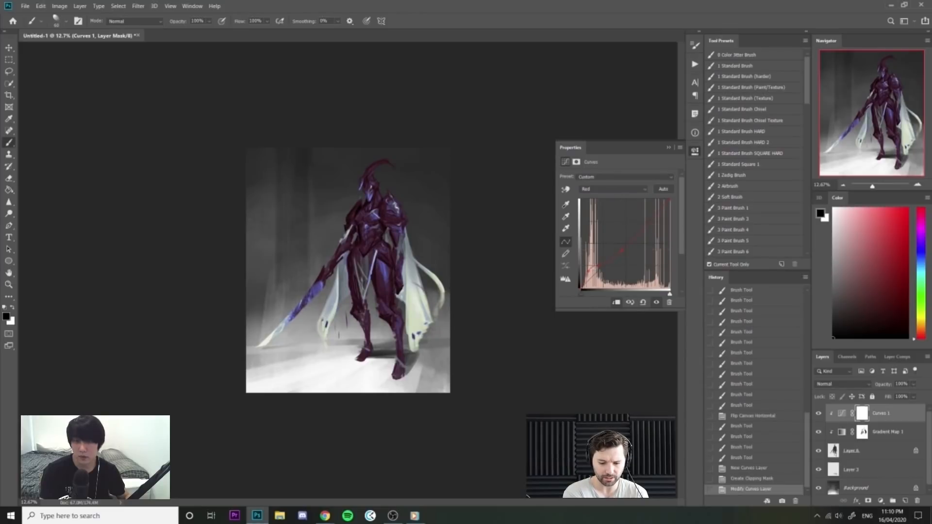
left_click_drag(590, 272, 591, 264)
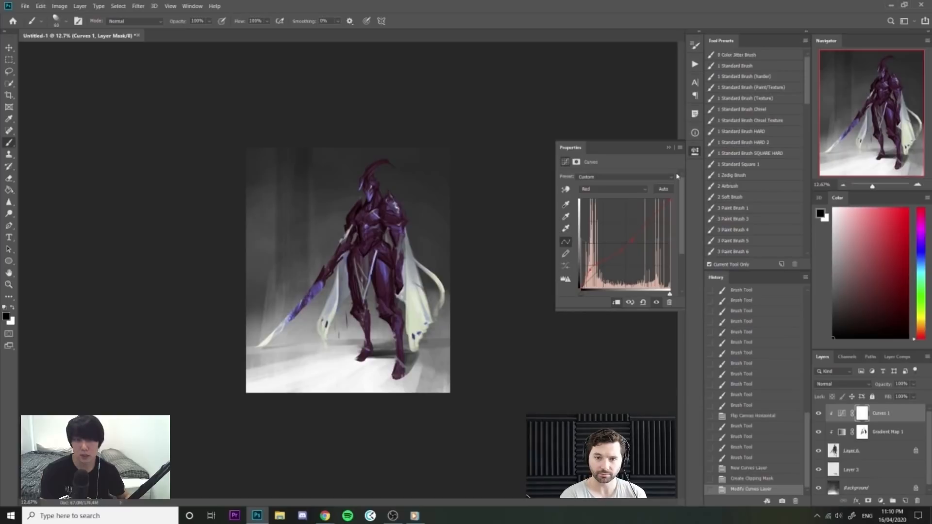
left_click(695, 152)
Flip the canvas horizontally to check the reddened figure in mirror view.
key("ctrl+space")
left_click_drag(419, 237, 457, 234)
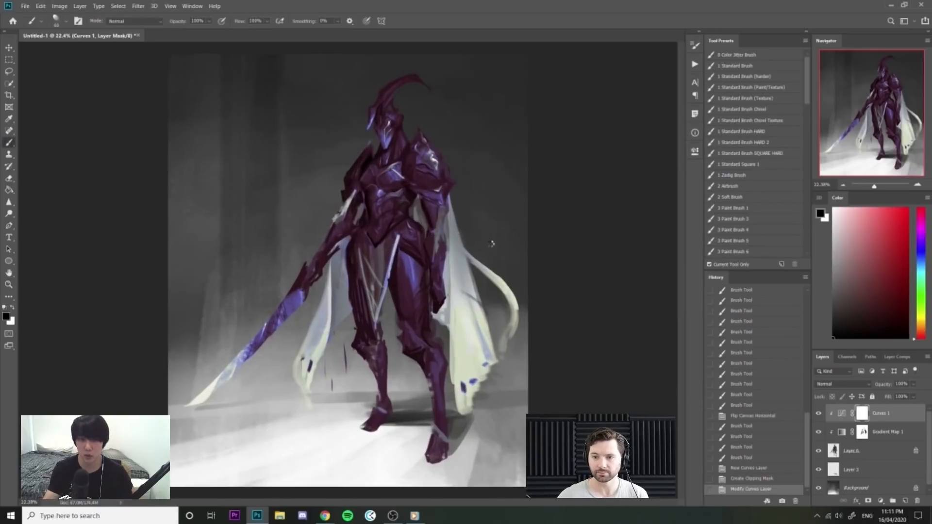
key("ctrl+shift+h")
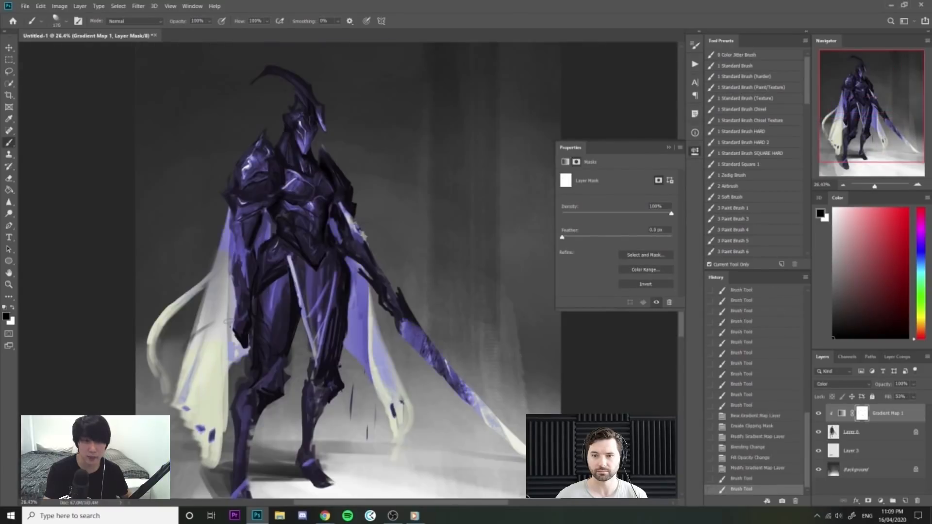
Paint on the Gradient Map layer's mask to clear the blue tint from the cape behind the free arm.
left_click_drag(222, 227, 222, 254)
left_click_drag(228, 216, 226, 257)
key("bracketleft")
key("bracketleft")
left_click_drag(233, 340, 240, 354)
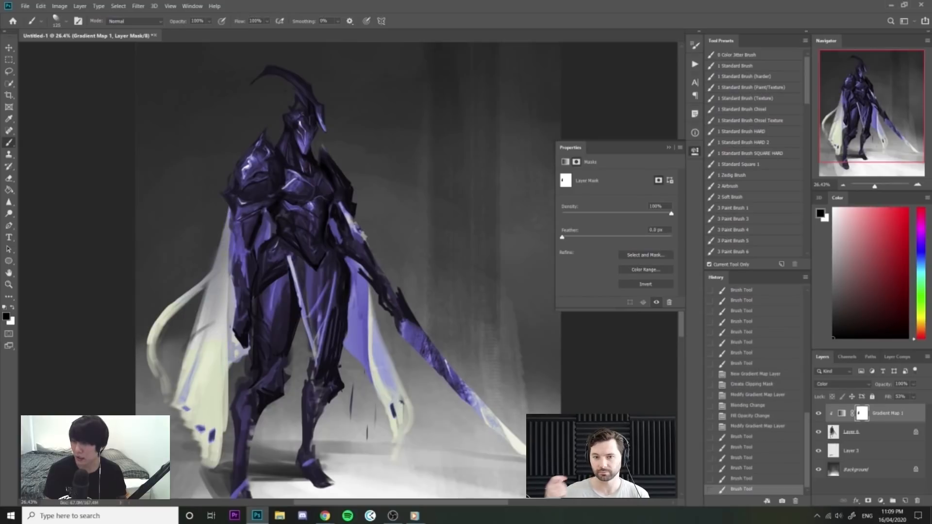
Mask the blue tint off the cape beside the sword arm with a smaller brush.
left_click_drag(358, 300, 361, 323)
mouse_move(359, 311)
left_mouse_down()
mouse_move(362, 337)
mouse_move(353, 342)
left_mouse_up()
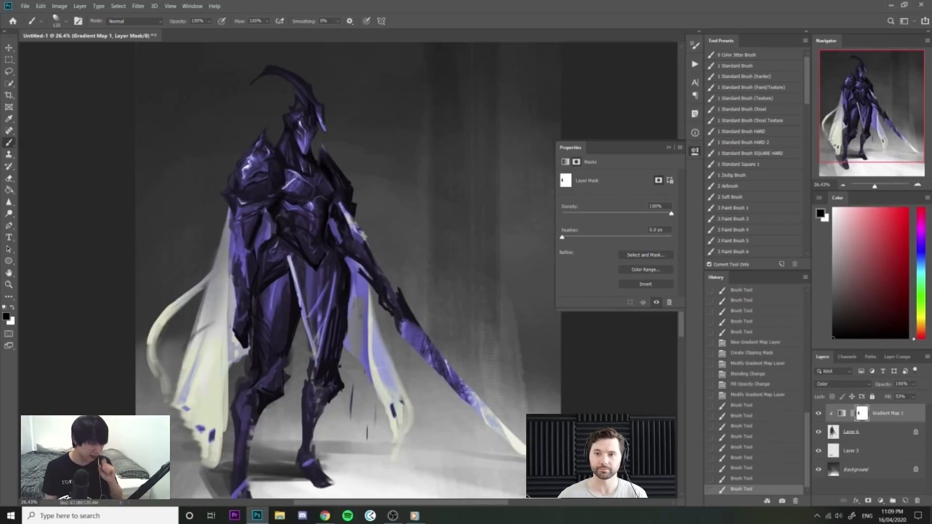
key("bracketleft")
left_click_drag(355, 267, 364, 315)
left_click_drag(353, 221, 364, 237)
left_click_drag(376, 332, 394, 389)
key("ctrl+z")
mouse_move(337, 171)
left_mouse_down()
mouse_move(325, 170)
mouse_move(335, 167)
mouse_move(334, 149)
mouse_move(324, 150)
mouse_move(335, 150)
mouse_move(326, 177)
mouse_move(354, 176)
left_mouse_up()
key("ctrl+shift+z")
Mask the blue tint off the bright lines of the helmet's visor.
mouse_move(284, 232)
left_mouse_down()
mouse_move(311, 230)
mouse_move(305, 235)
left_mouse_up()
mouse_move(298, 227)
left_mouse_down()
mouse_move(302, 292)
mouse_move(291, 251)
left_mouse_up()
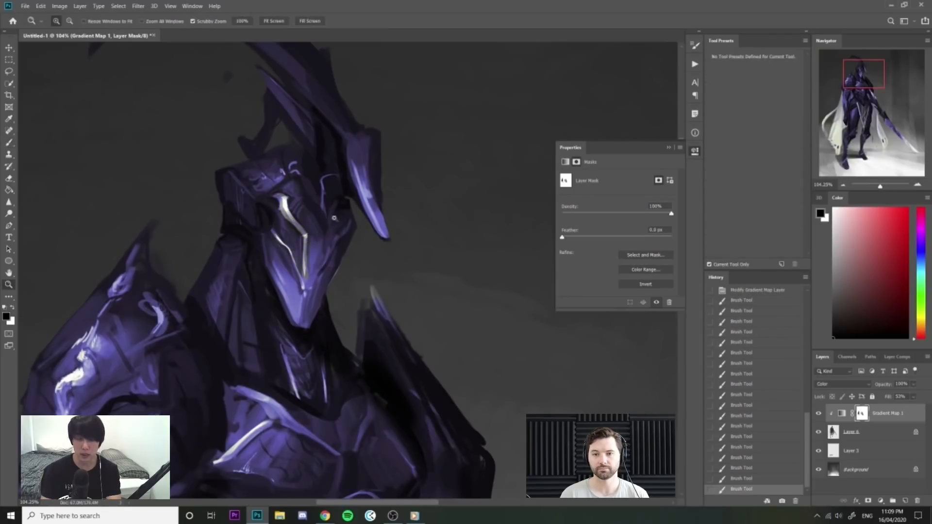
left_click_drag(335, 201, 315, 202)
Enlarge the brush and mask the blue tint off the highlights on the free arm's shoulder plate.
left_click_drag(211, 253, 220, 253)
key("]")
key("]")
key("]")
key("]")
mouse_move(196, 294)
left_mouse_down()
mouse_move(179, 330)
mouse_move(228, 297)
left_mouse_up()
mouse_move(260, 265)
left_mouse_down()
mouse_move(219, 265)
mouse_move(243, 240)
left_mouse_up()
key("[")
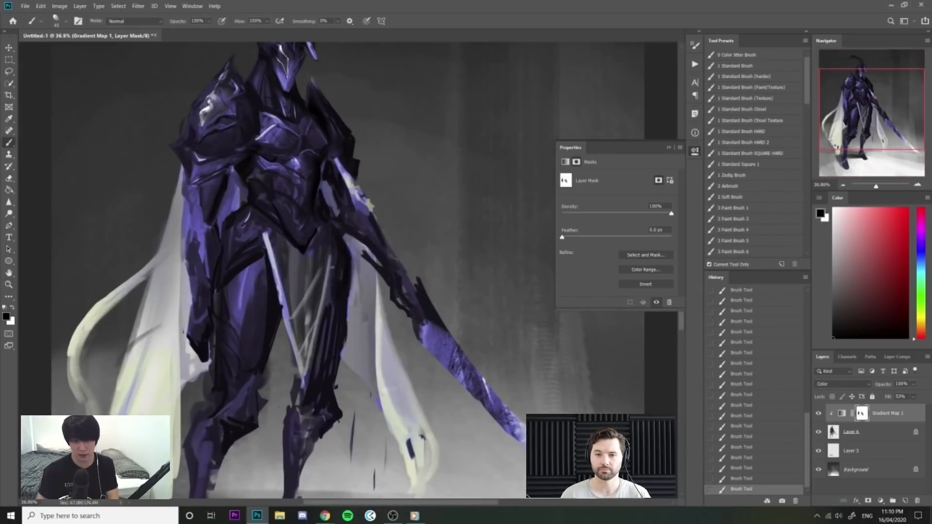
Mask the gradient tint off patches of the free arm and the pale ragged edge on the sword arm.
left_click_drag(332, 267, 313, 267)
left_click_drag(308, 138, 346, 138)
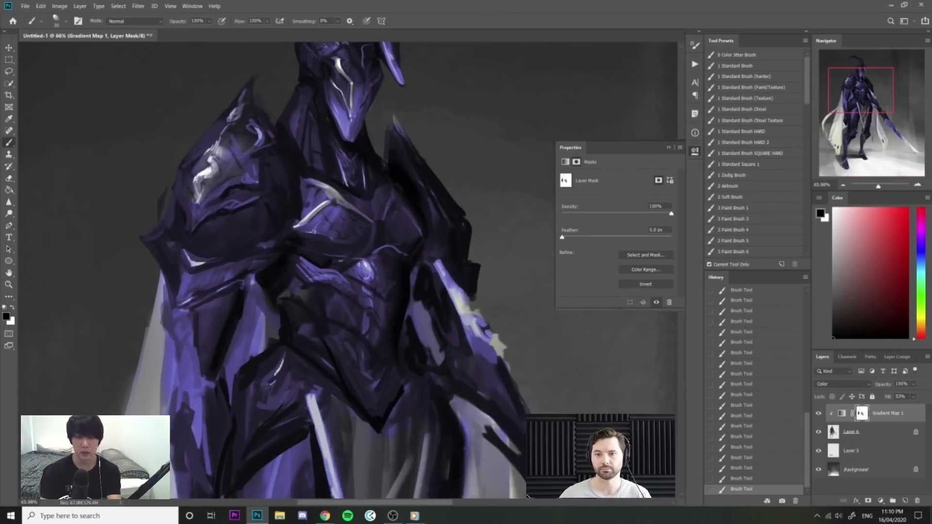
left_click_drag(433, 237, 396, 237)
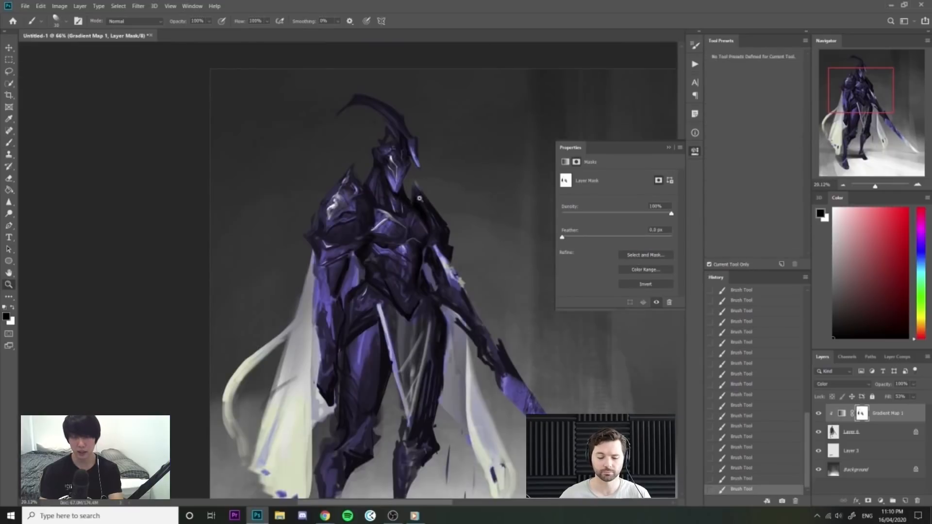
left_click_drag(422, 191, 443, 212)
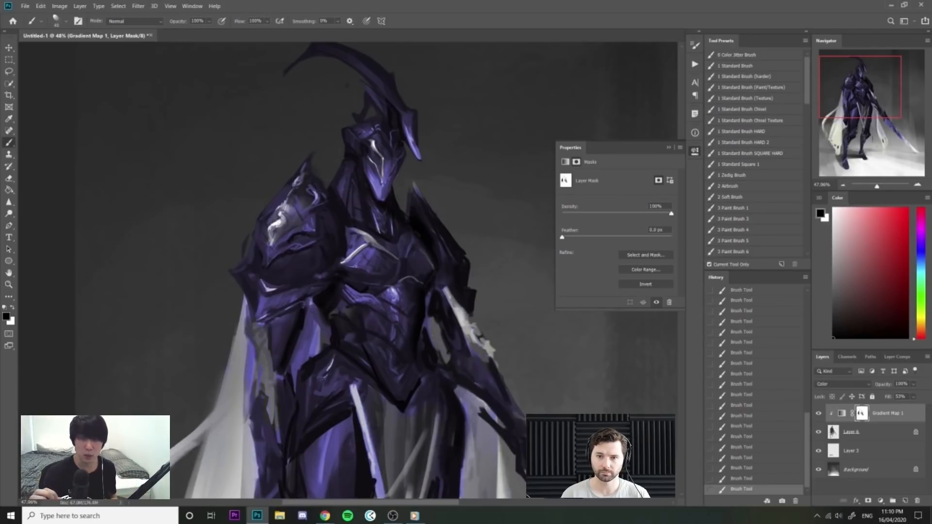
left_click_drag(307, 283, 297, 283)
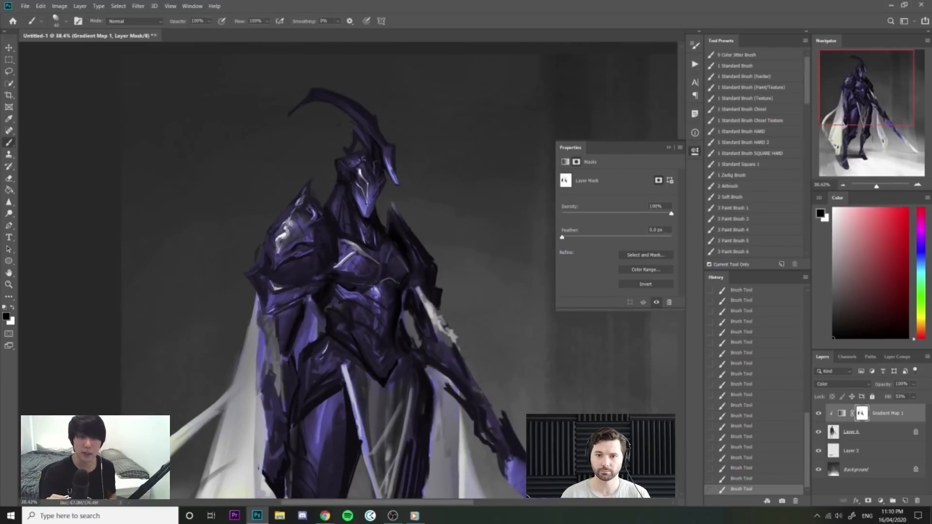
left_click_drag(316, 283, 279, 283)
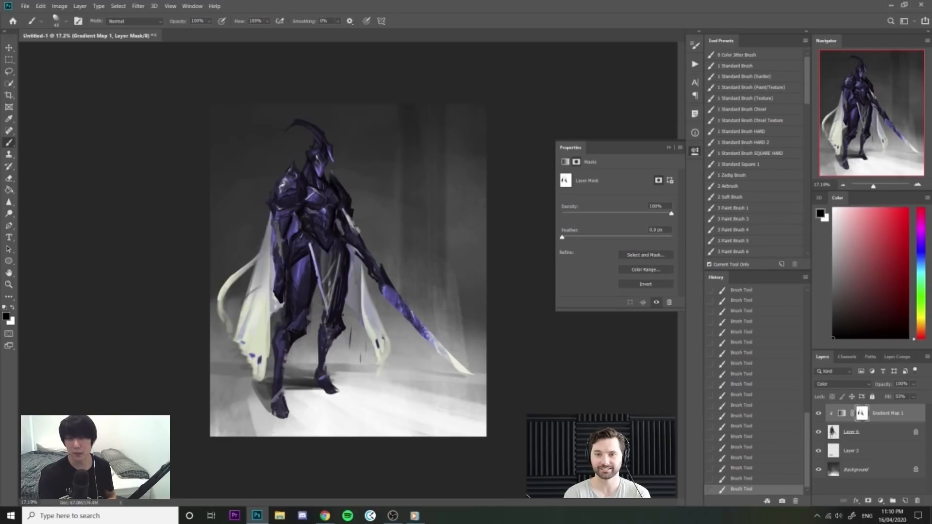
Flip the canvas horizontally and enlarge the brush for painting the Gradient Map layer's mask.
key("ctrl+shift+h")
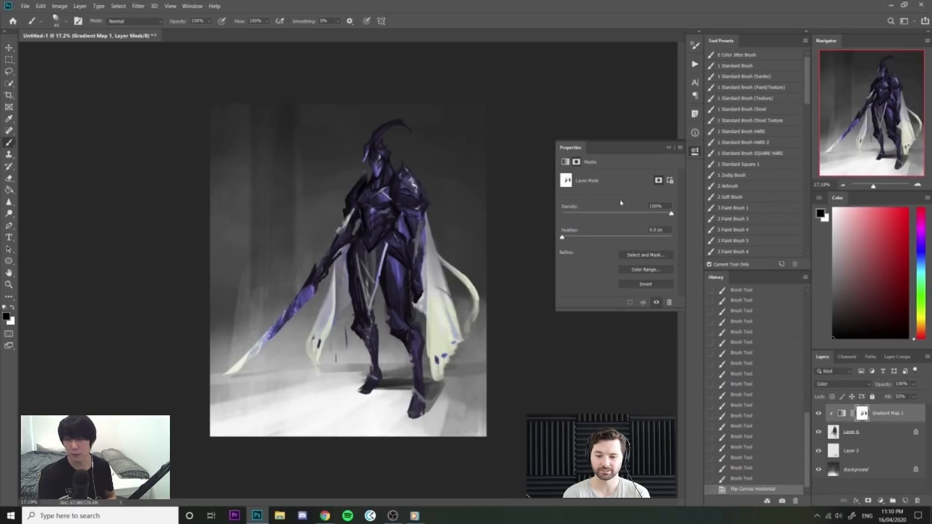
left_click_drag(340, 214, 375, 214)
key("]")
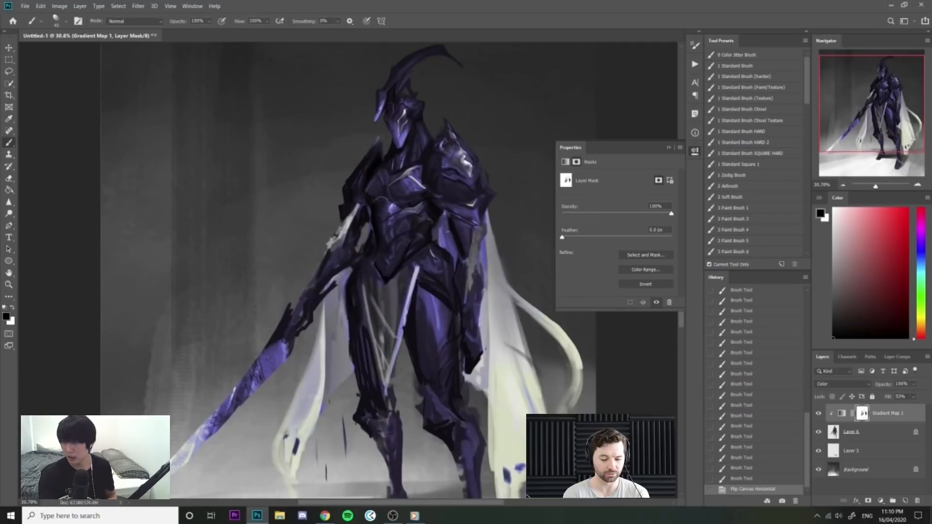
Touch up the gradient map's mask with black brushwork beside the knight's hanging forearm.
left_click_drag(455, 271, 481, 273)
left_click_drag(535, 321, 491, 322)
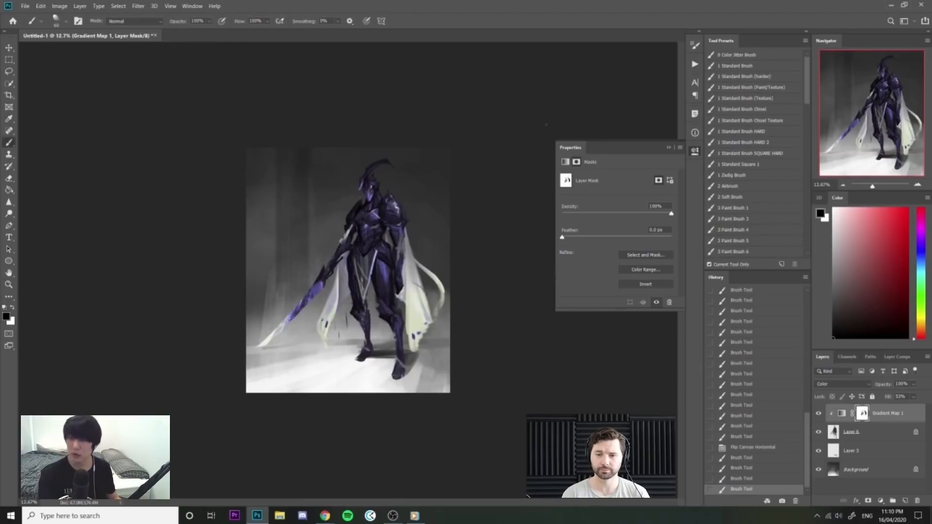
left_click(695, 151)
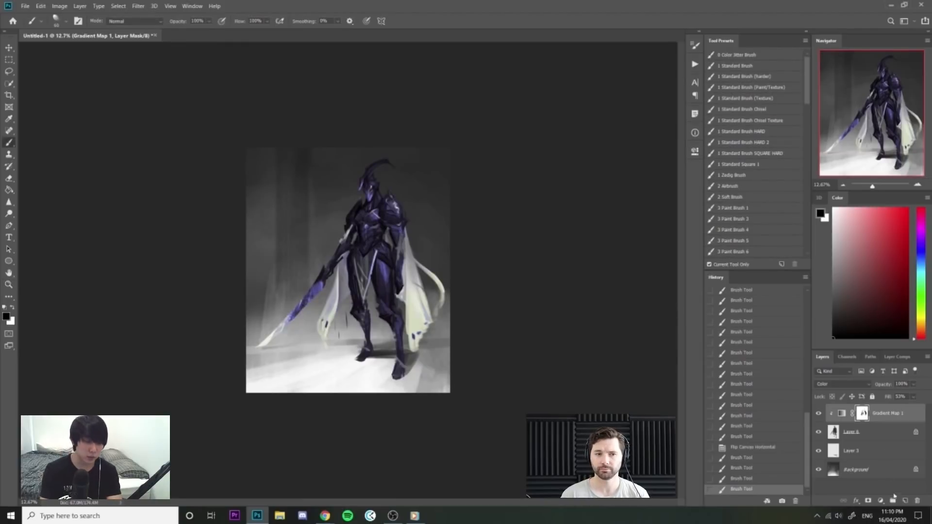
Add a Curves adjustment layer above the gradient map and clip it to the knight layer.
left_click(881, 500)
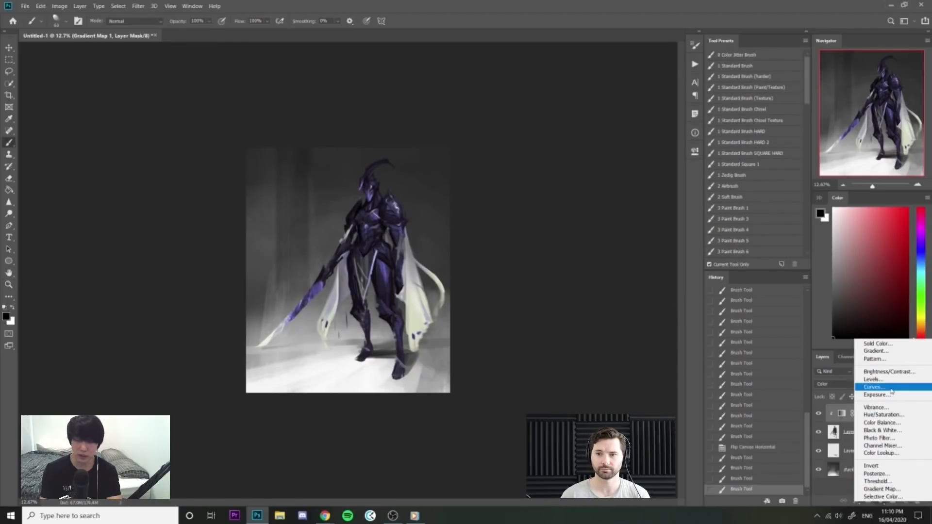
left_click(873, 387)
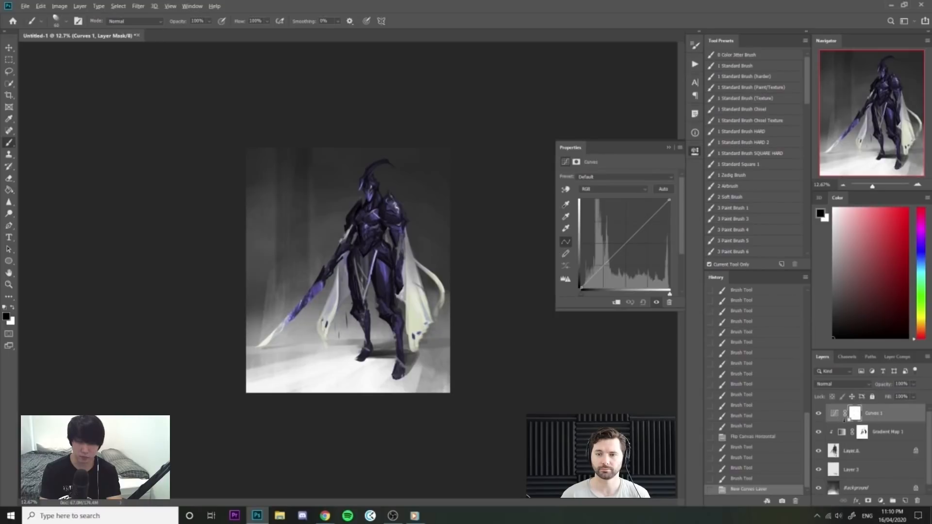
left_click(845, 422, "alt")
Raise the shadows of the Curves red channel to tint the armour reddish purple, and flip the canvas horizontally.
left_click(617, 190)
left_click(614, 198)
left_click_drag(592, 268, 600, 265)
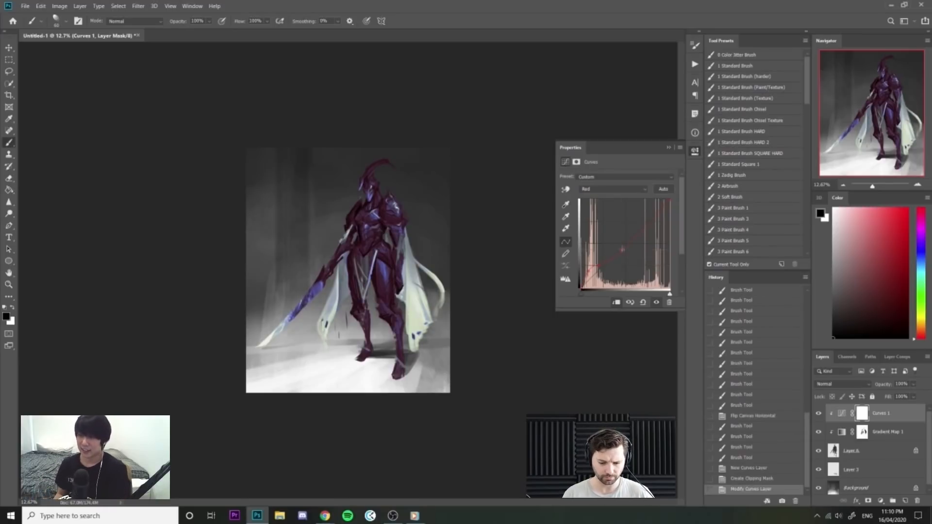
left_click_drag(590, 275, 596, 261)
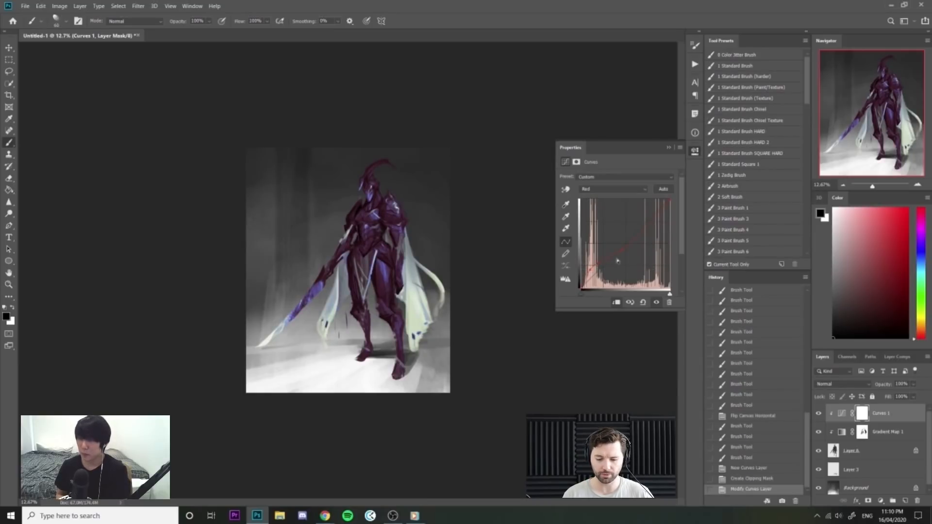
left_click_drag(630, 242, 632, 240)
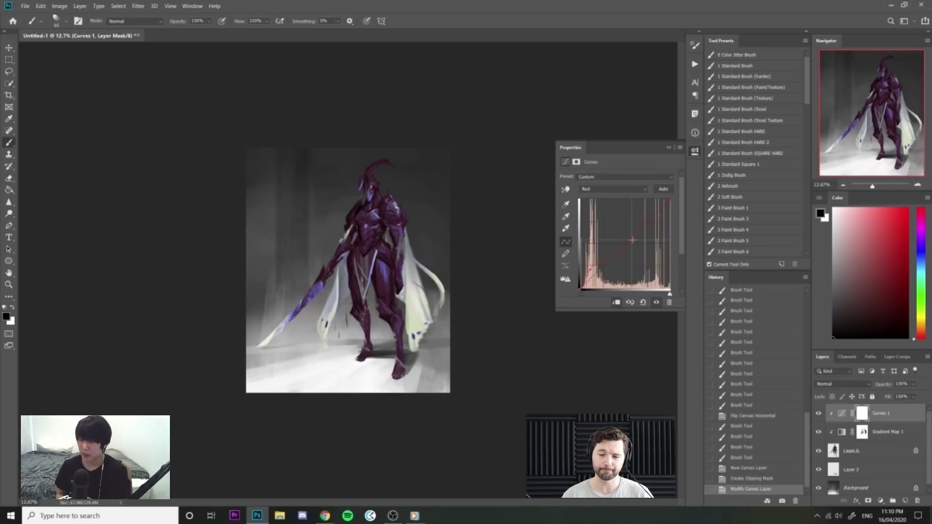
left_click(694, 156)
scroll(461, 235, "up", 6)
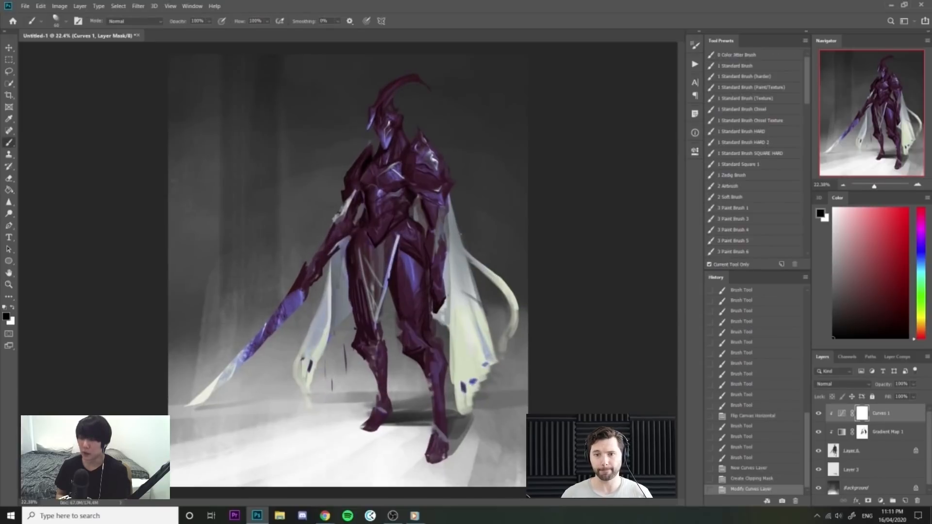
key("h")
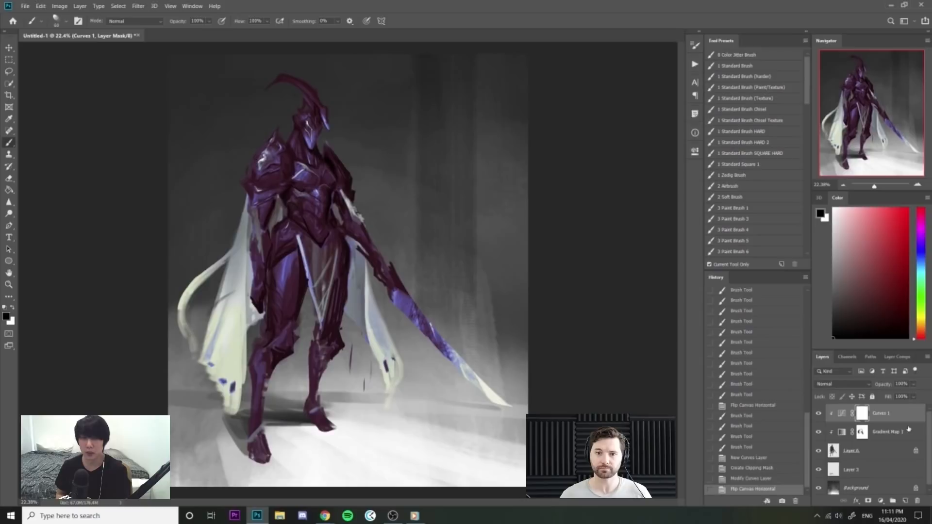
Add a new layer clipped above the Curves adjustment and set its blend mode to Color.
left_click(893, 501)
key("ctrl+z")
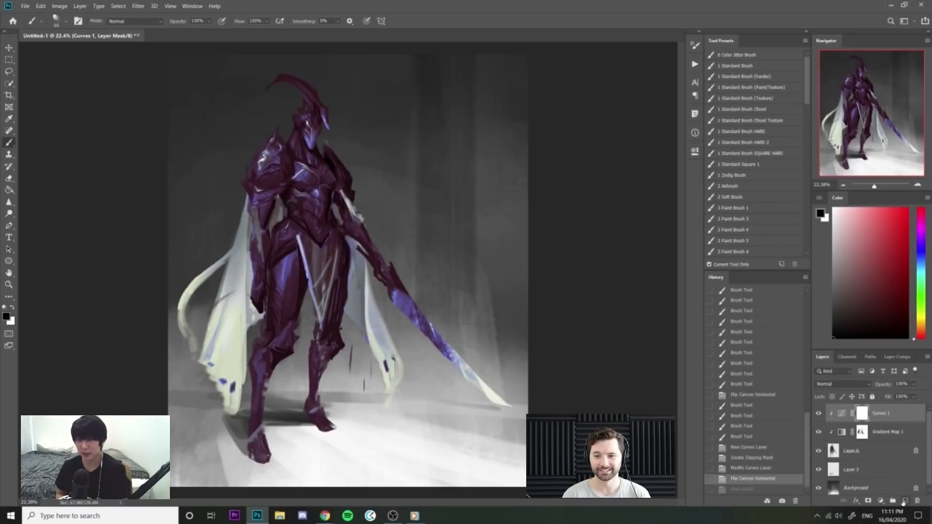
left_click(905, 501)
left_click(879, 422, "alt")
left_click(860, 387)
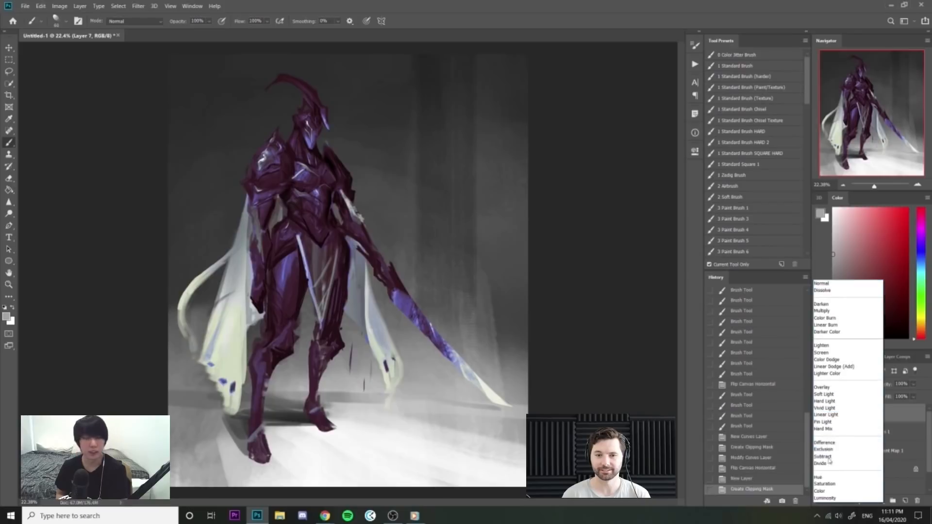
left_click(826, 487)
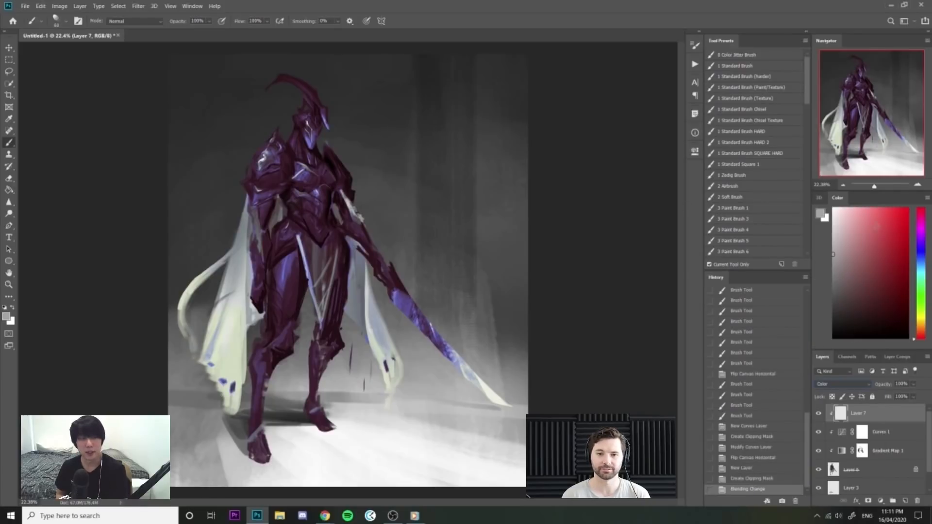
Choose an orange-brown colour and paint it over the loincloth between the knight's legs.
left_click_drag(922, 310, 917, 331)
left_click_drag(886, 263, 898, 260)
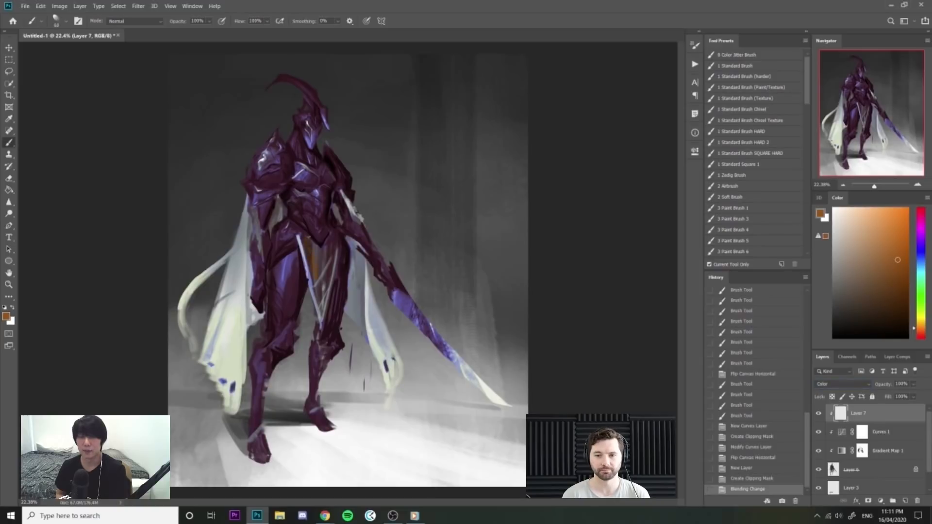
mouse_move(317, 281)
left_mouse_down()
mouse_move(323, 287)
mouse_move(326, 273)
left_mouse_up()
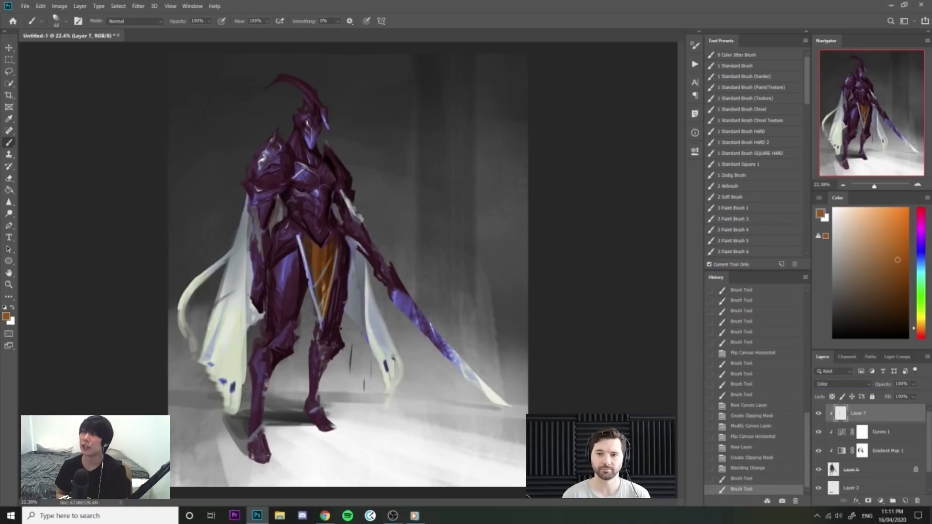
left_click_drag(330, 291, 325, 315)
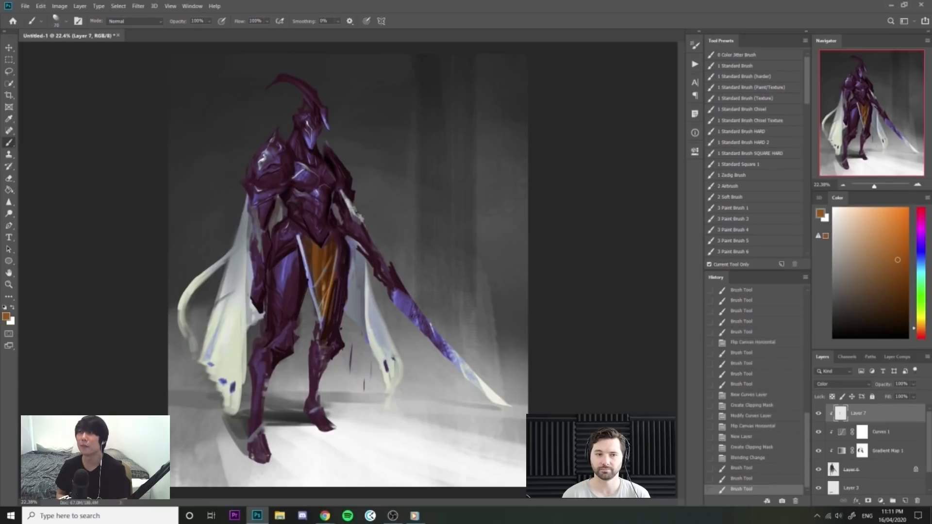
Shift the loincloth's orange to red with a negative hue change in Hue/Saturation.
key("i")
key("ctrl+u")
left_click_drag(670, 279, 657, 281)
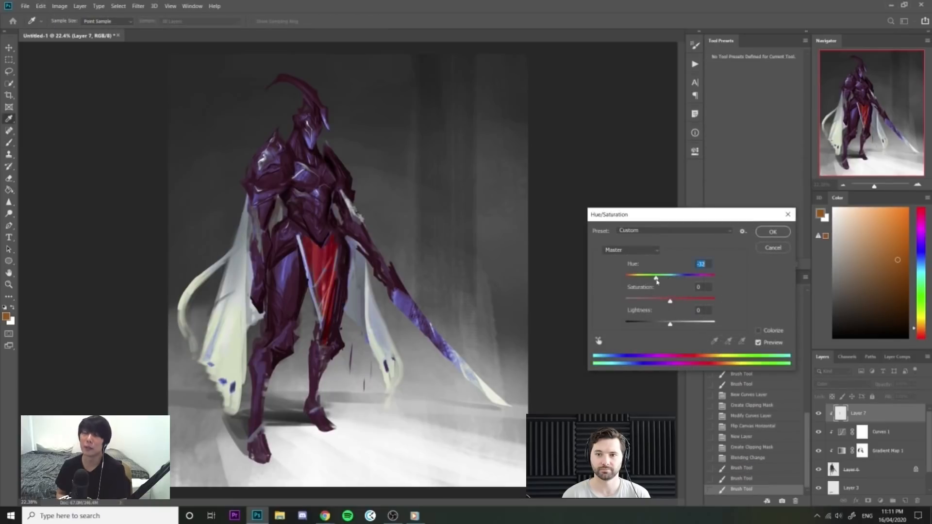
left_click(772, 232)
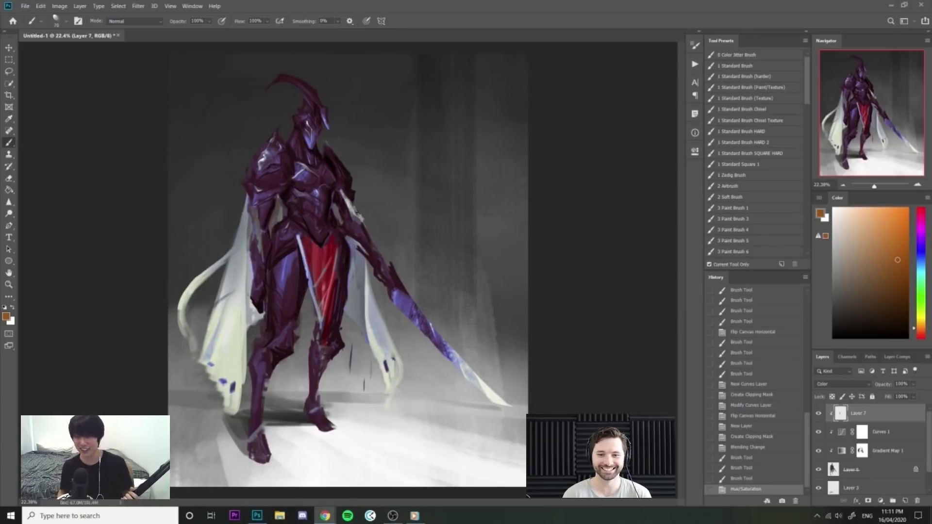
Paint small black strokes on the gradient map's mask over the helmet's face and horn tip, and flip the canvas horizontally.
left_click(567, 185)
key("z")
left_click(583, 175)
left_click_drag(292, 77, 340, 103)
key("b")
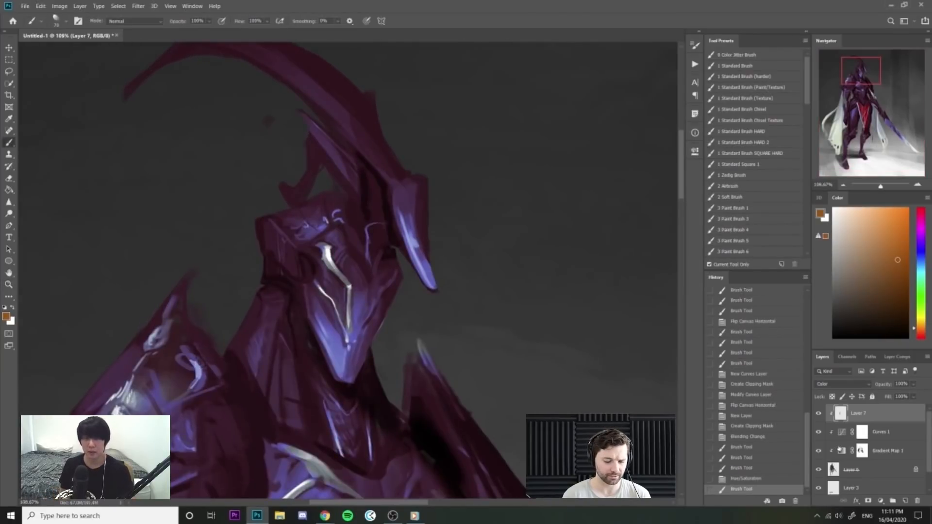
left_click(860, 452)
key("d")
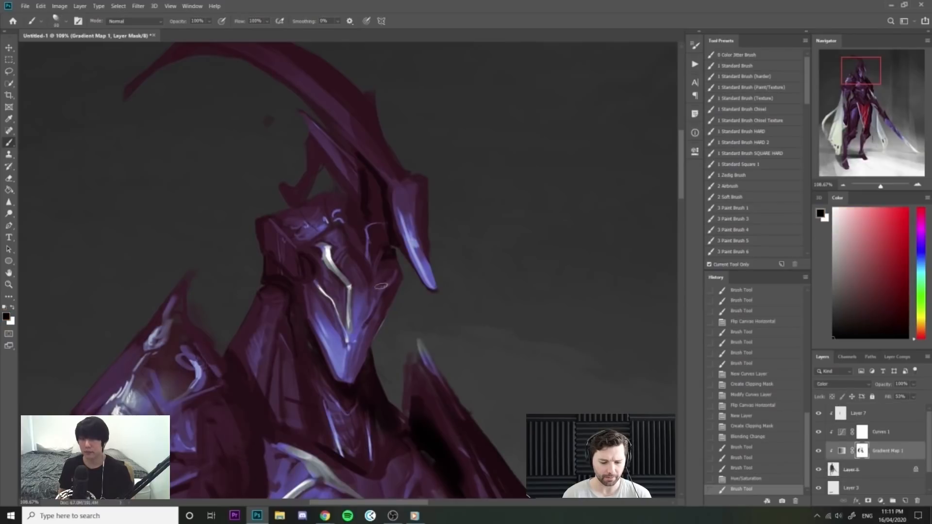
key("bracketleft")
key("bracketleft")
key("bracketleft")
left_click_drag(375, 299, 376, 294)
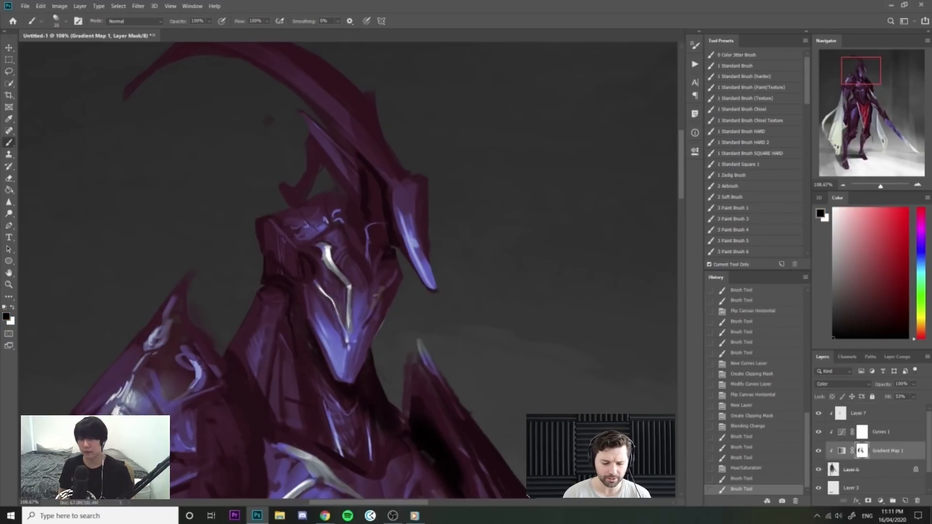
mouse_move(414, 255)
left_mouse_down()
mouse_move(402, 229)
mouse_move(396, 241)
mouse_move(435, 219)
left_mouse_up()
key("ctrl+shift+h")
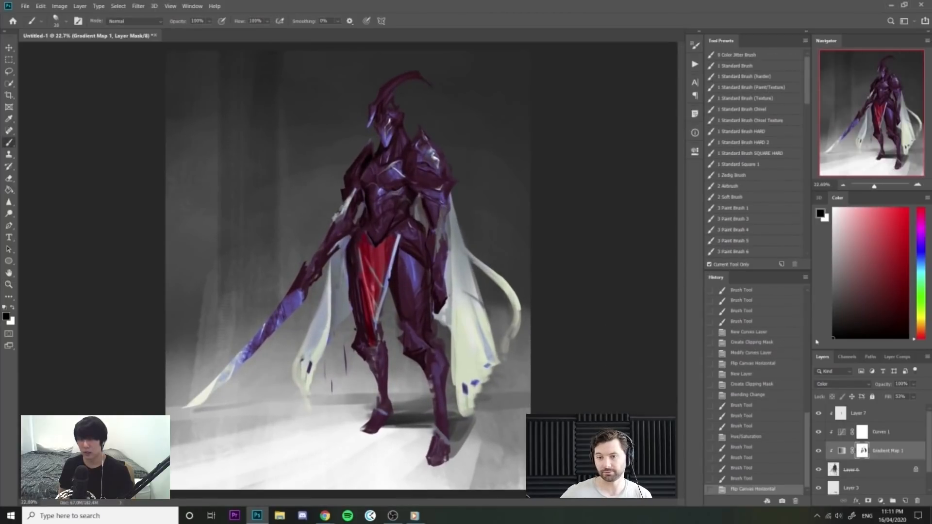
On the Color layer, brush orange-brown over the large cape section behind the knight's hanging arm with an enlarged brush.
left_click_drag(921, 307, 922, 322)
left_click(898, 228)
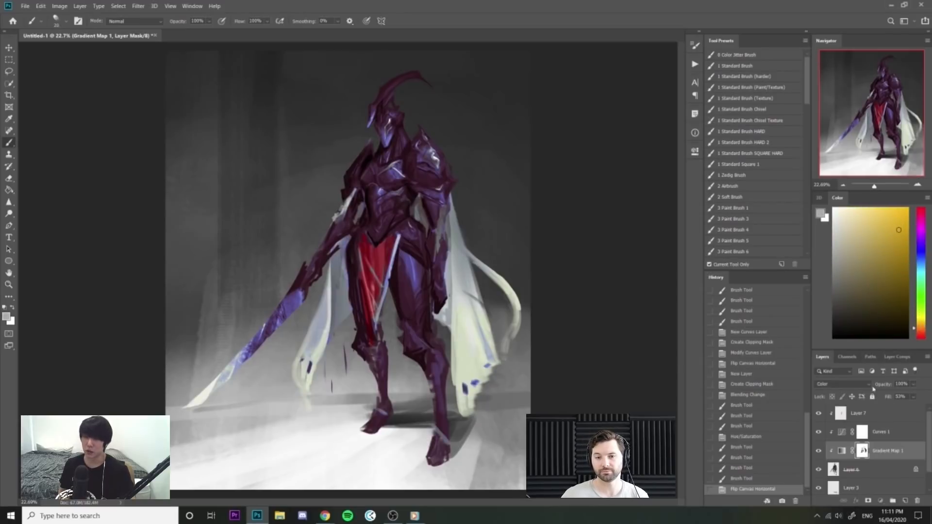
left_click(881, 414)
key("]")
key("]")
key("]")
key("]")
key("]")
key("]")
key("]")
left_click_drag(456, 207, 462, 379)
key("ctrl+z")
left_click_drag(457, 202, 467, 408)
key("]")
left_click_drag(469, 238, 481, 379)
left_click_drag(474, 236, 493, 357)
left_click_drag(503, 273, 508, 339)
Brush the same orange onto the cape beside the arm, behind the waist and on the sword side, and flip the canvas.
key("[")
key("[")
mouse_move(450, 299)
left_mouse_down()
mouse_move(451, 316)
mouse_move(449, 243)
left_mouse_up()
left_click_drag(422, 207, 424, 225)
mouse_move(342, 257)
left_mouse_down()
mouse_move(332, 316)
mouse_move(302, 375)
left_mouse_up()
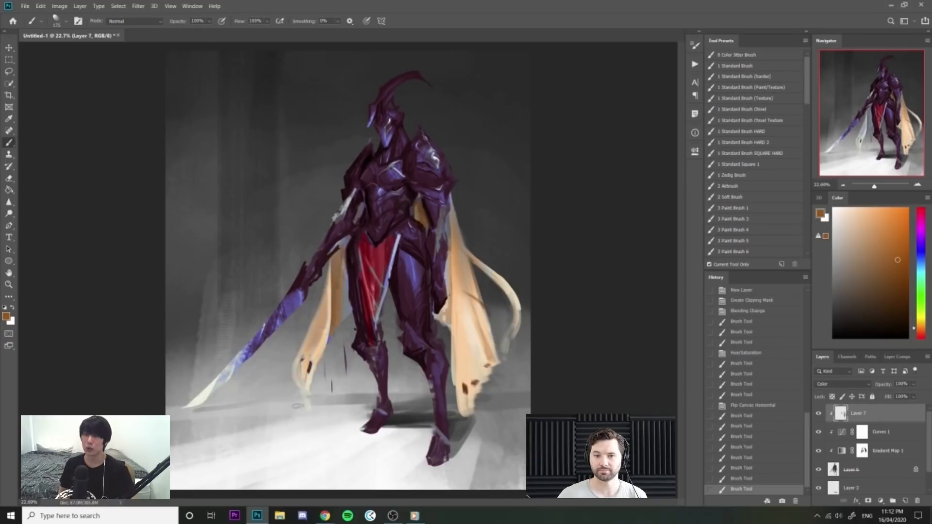
key("z")
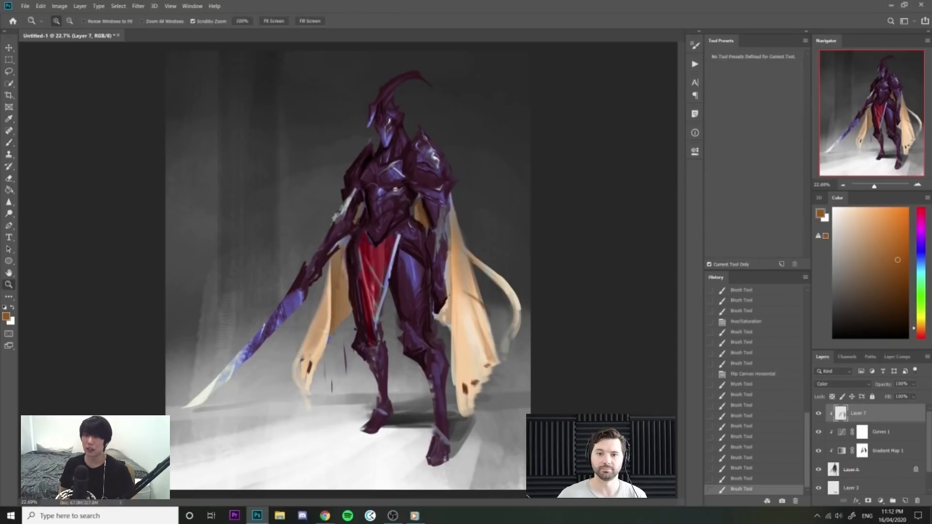
left_click_drag(405, 192, 375, 194)
key("ctrl+shift+h")
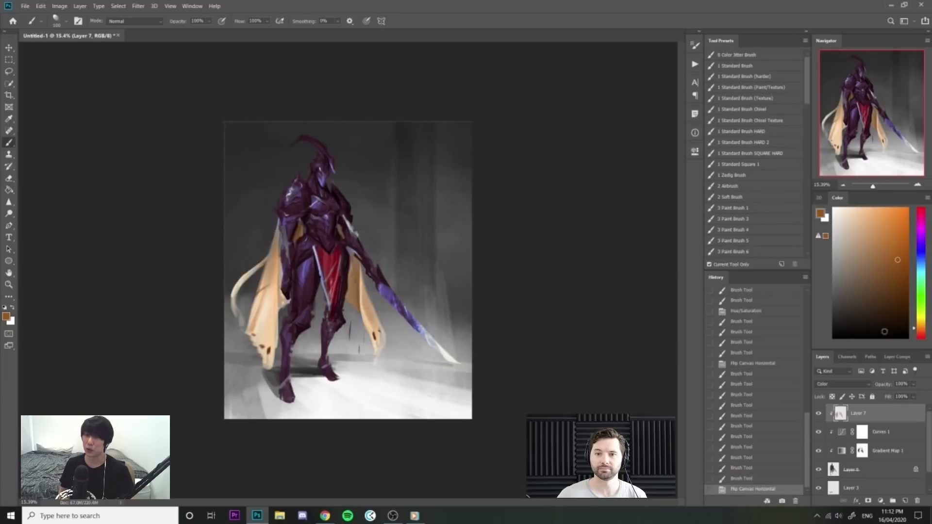
Choose a golden yellow and paint yellow streaks down the folds of both cape sections.
left_click(898, 224)
left_click(921, 323)
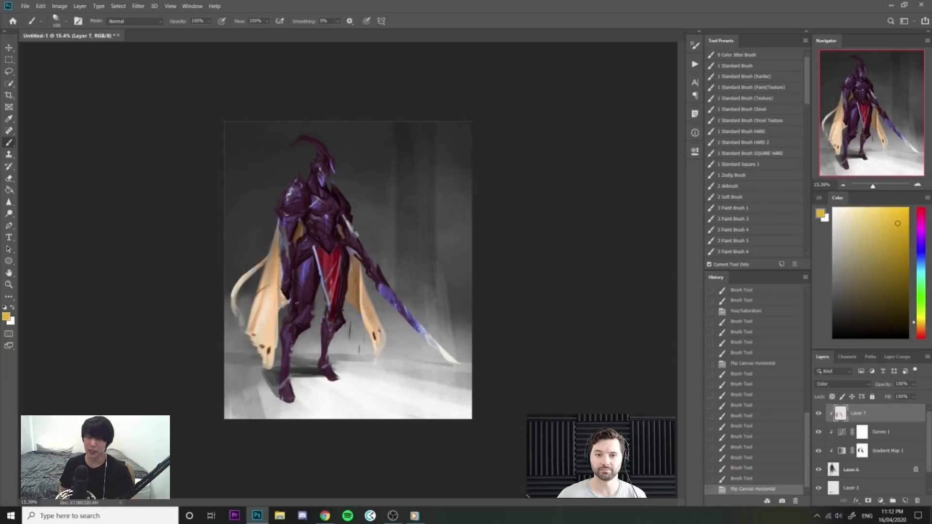
key("bracketright")
left_click_drag(267, 300, 256, 341)
left_click_drag(274, 252, 264, 301)
left_click_drag(355, 284, 357, 262)
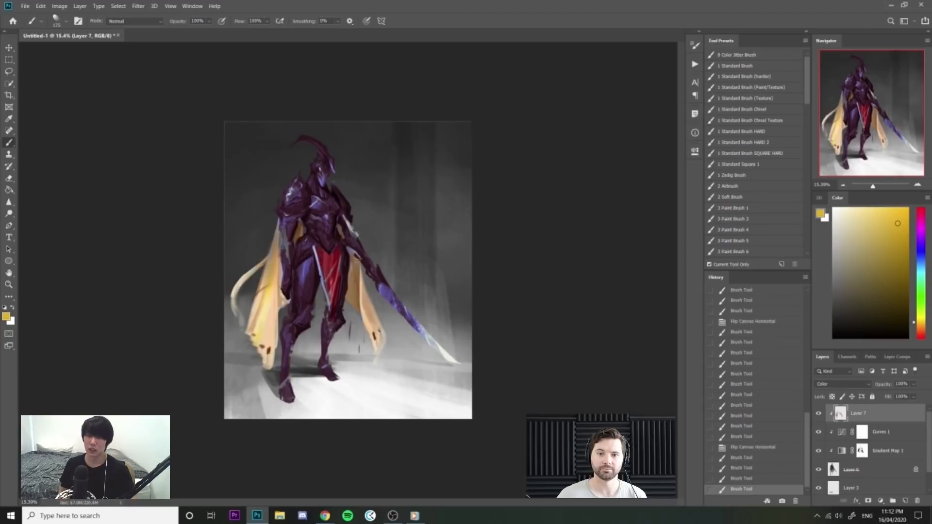
left_click_drag(367, 325, 376, 346)
left_click_drag(363, 301, 373, 330)
left_click_drag(359, 277, 365, 310)
Mask the gradient map with black strokes on the knight's large shoulder armour, and flip the canvas horizontally.
key("ctrl+space")
left_click_drag(295, 168, 340, 207)
left_click(862, 453)
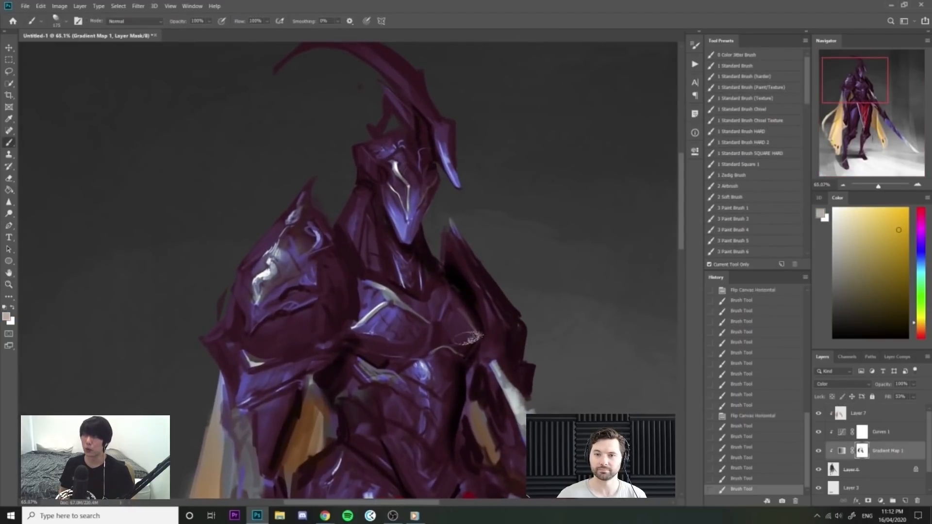
key("bracketleft")
key("bracketleft")
key("bracketleft")
key("bracketleft")
key("bracketleft")
key("bracketleft")
left_click_drag(879, 321, 834, 339)
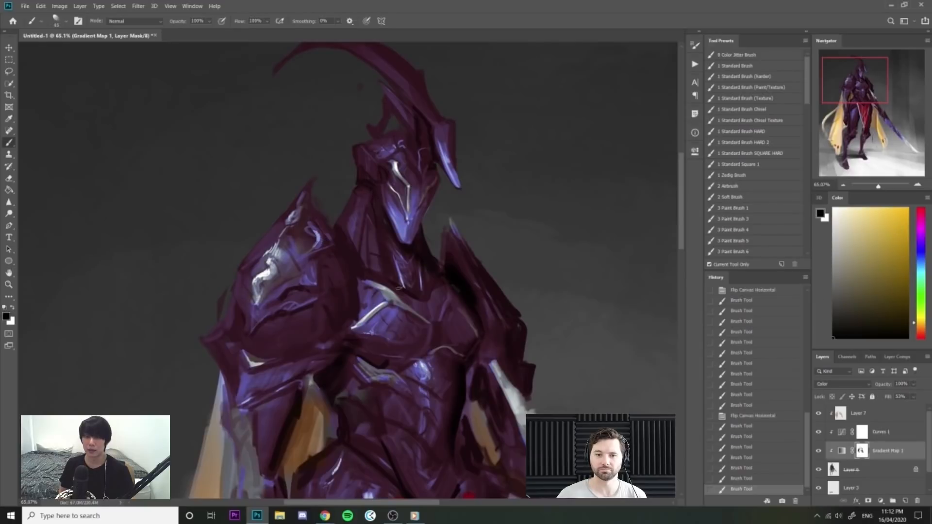
key("bracketright")
key("bracketright")
mouse_move(327, 247)
left_mouse_down()
mouse_move(265, 308)
mouse_move(245, 286)
left_mouse_up()
left_click_drag(320, 247, 289, 242)
key("ctrl+f")
Continue painting black on the gradient map's mask over the torso armour, undoing one unwanted stroke.
mouse_move(534, 267)
left_mouse_down()
mouse_move(529, 235)
mouse_move(541, 228)
mouse_move(515, 230)
left_mouse_up()
left_click_drag(368, 176, 399, 176)
left_click(464, 221)
left_click_drag(463, 221, 427, 203)
key("ctrl+z")
mouse_move(399, 241)
left_mouse_down()
mouse_move(402, 227)
mouse_move(394, 247)
mouse_move(422, 285)
mouse_move(477, 326)
left_mouse_up()
key("z")
left_click_drag(519, 363, 481, 358)
key("b")
key("z")
left_click_drag(518, 314, 564, 311)
key("b")
key("z")
key("b")
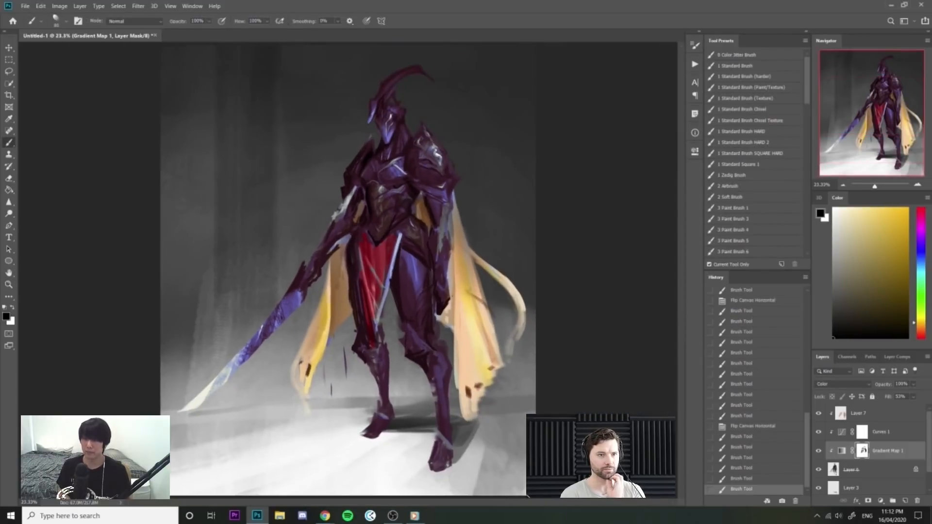
Add a black stroke to the gradient map's mask on the upper thigh, comparing it by undoing and redoing it.
mouse_move(412, 268)
left_mouse_down()
mouse_move(410, 255)
mouse_move(416, 270)
left_mouse_up()
key("ctrl+z")
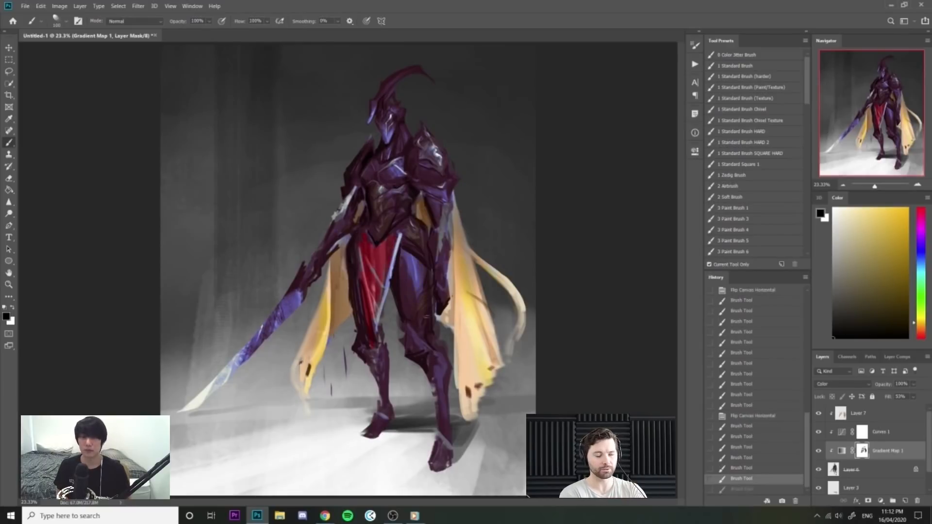
key("ctrl+shift+z")
key("z")
left_click_drag(514, 278, 493, 276)
key("b")
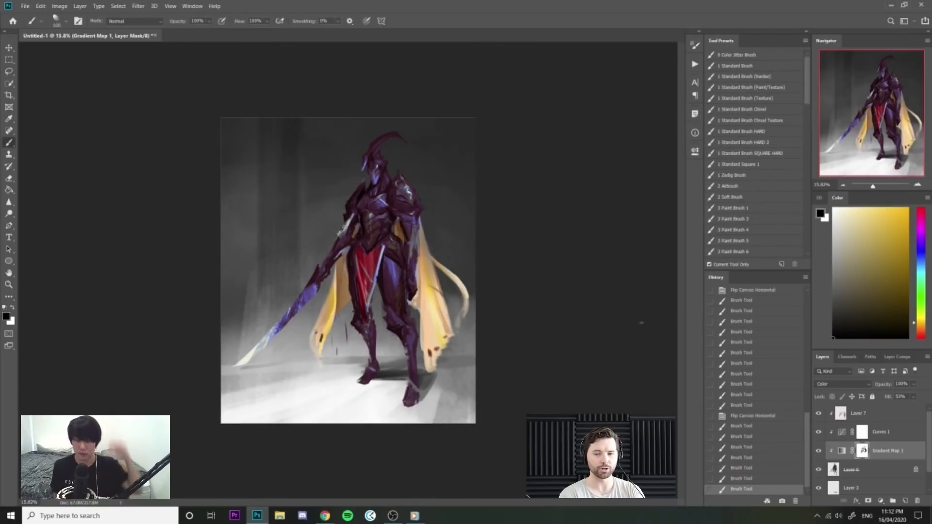
Shift the Color layer's hue slightly negative with Hue/Saturation to turn the yellow cape peach, and add one brush stroke.
left_click(841, 412)
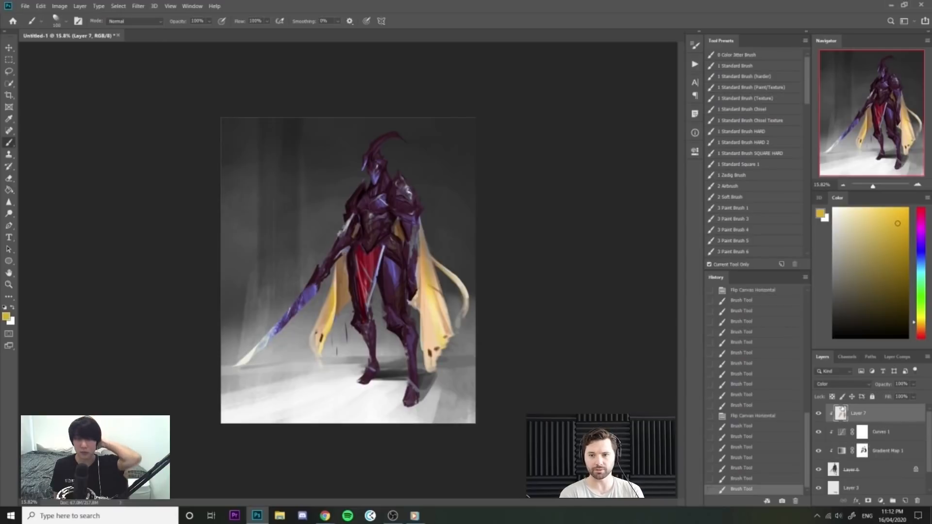
key("ctrl+u")
left_click_drag(670, 276, 667, 277)
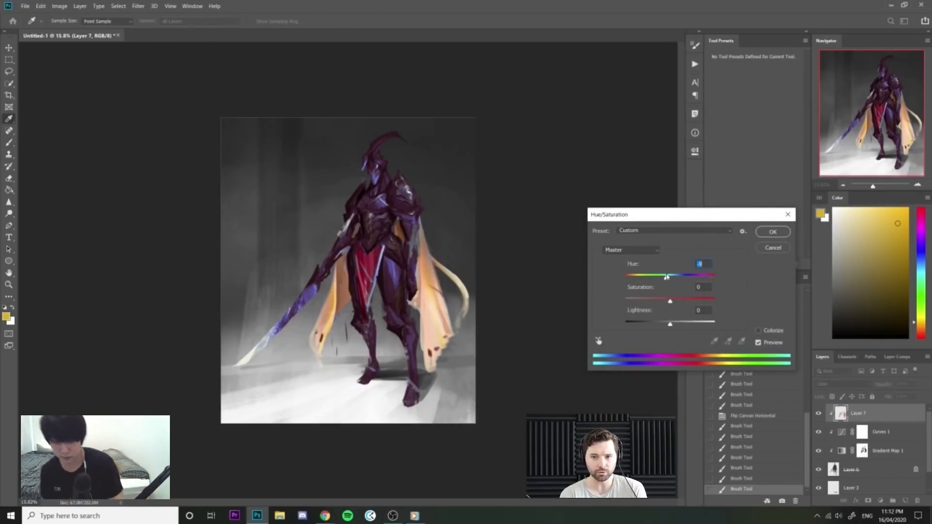
left_click(774, 233)
left_click(574, 262)
left_click_drag(398, 148, 427, 146)
key("b")
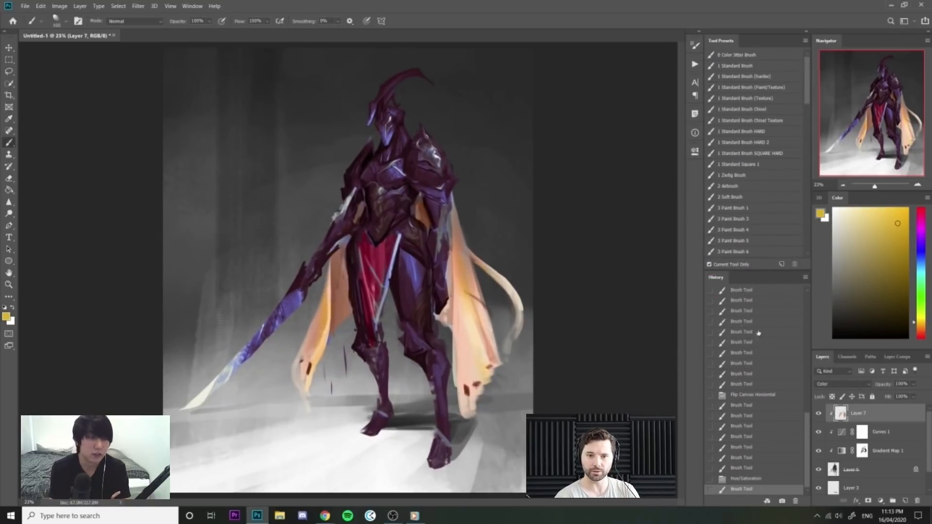
Change the gradient map's middle blue stop to cyan 2ae0fb in the Gradient Editor.
left_click(844, 455)
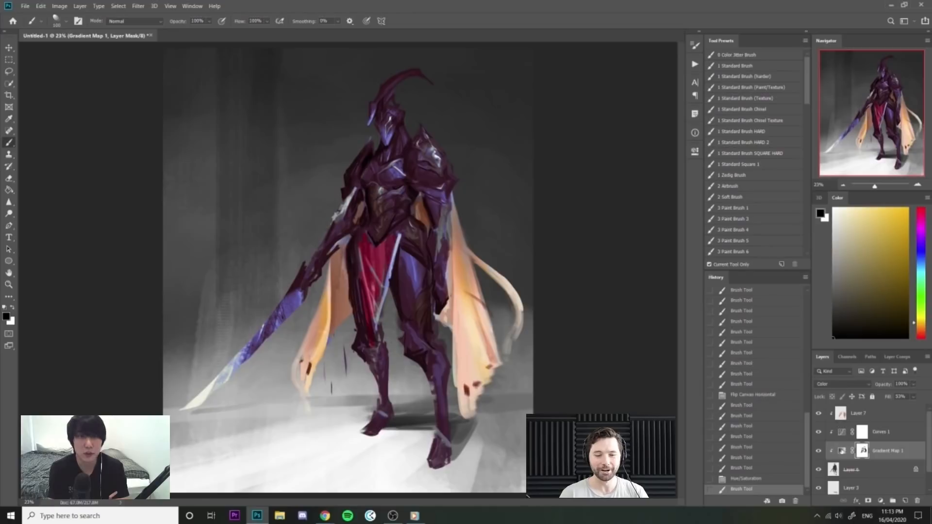
double_click(842, 451)
left_click(606, 181)
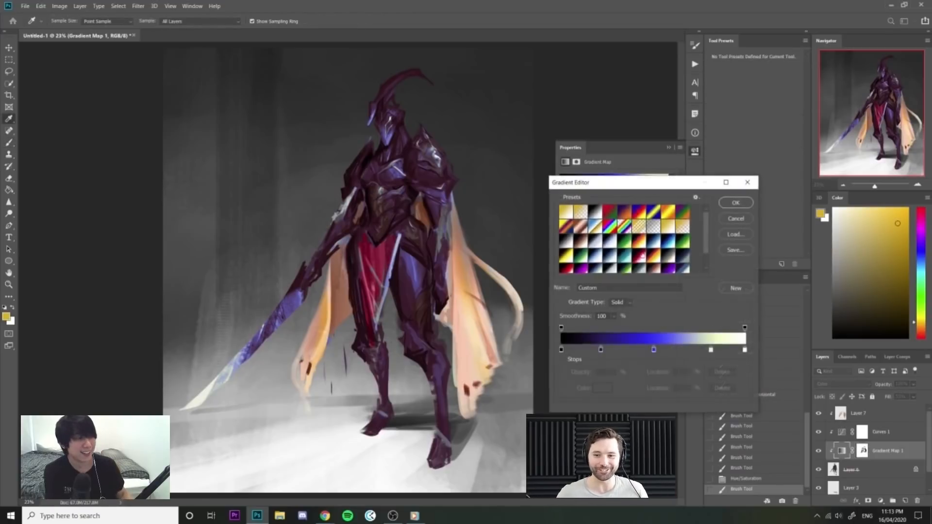
double_click(655, 349)
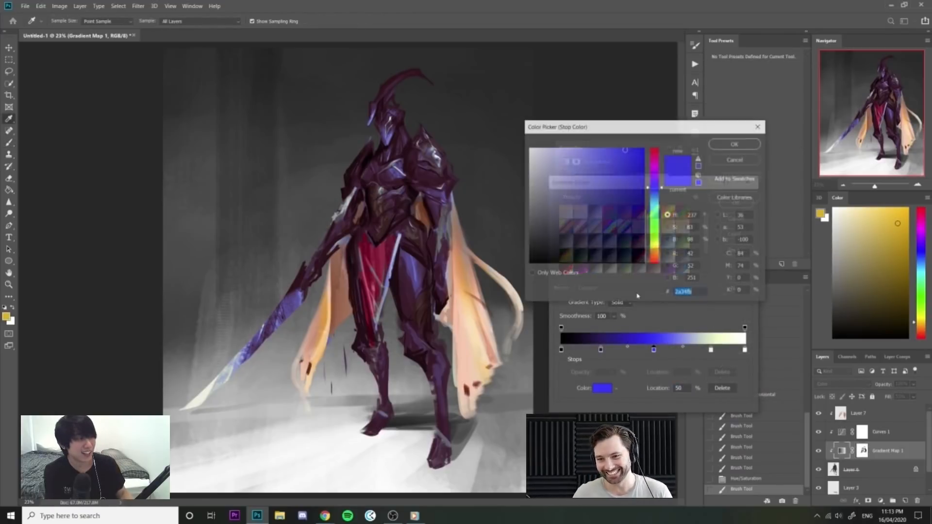
left_click(654, 206)
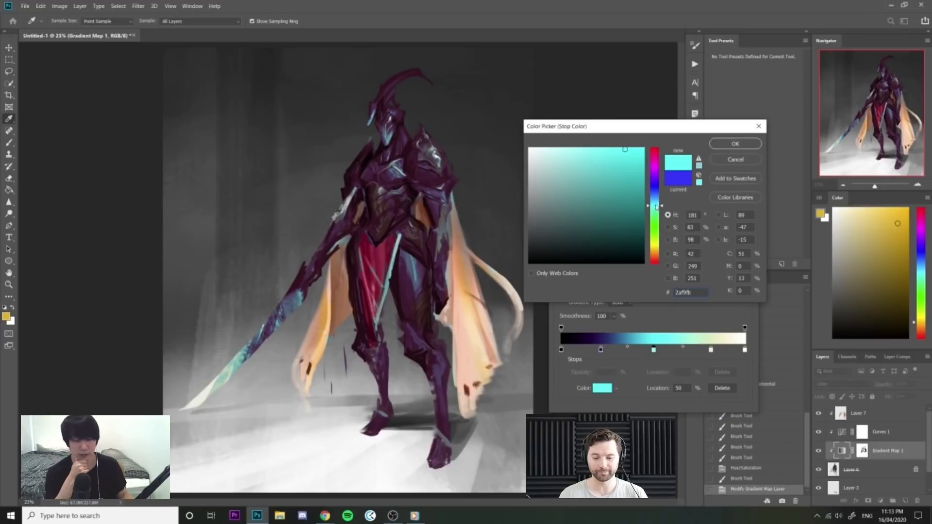
left_click(656, 201)
left_click(655, 213)
left_click(654, 195)
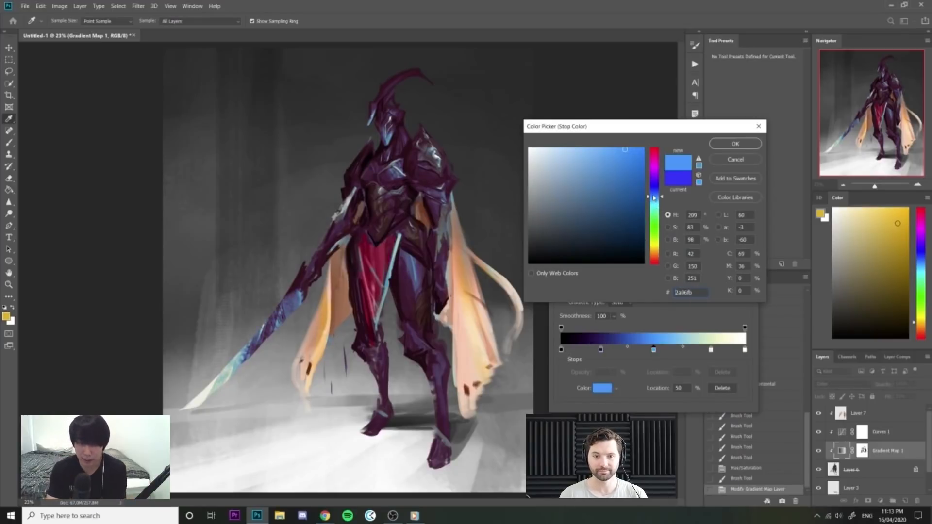
left_click(654, 203)
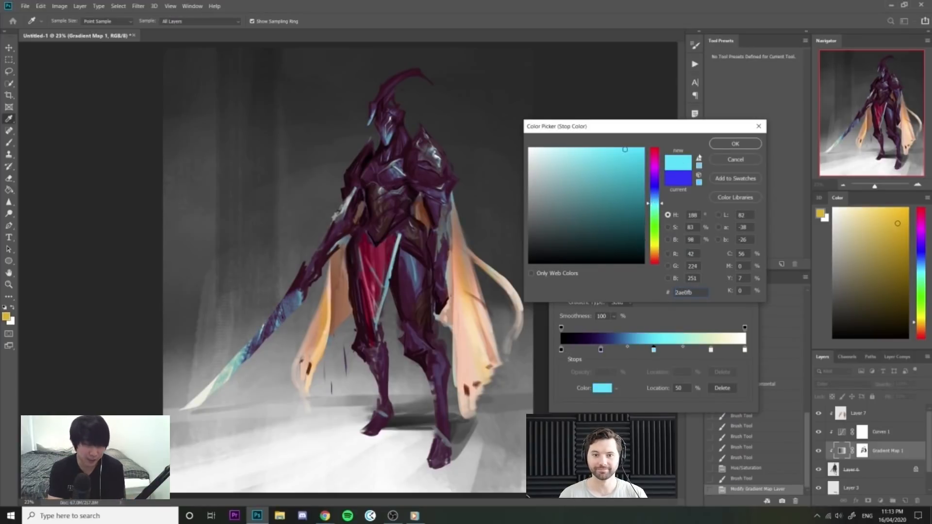
left_click(735, 144)
left_click(725, 201)
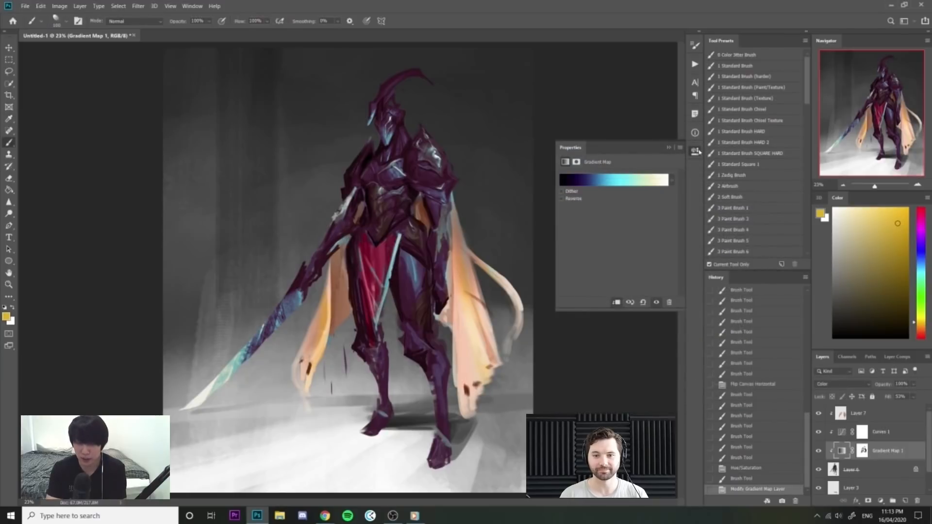
left_click(695, 151)
Add a new layer above the clipped Color layer and clip it to the knight as well.
left_click(885, 416)
left_click(905, 501)
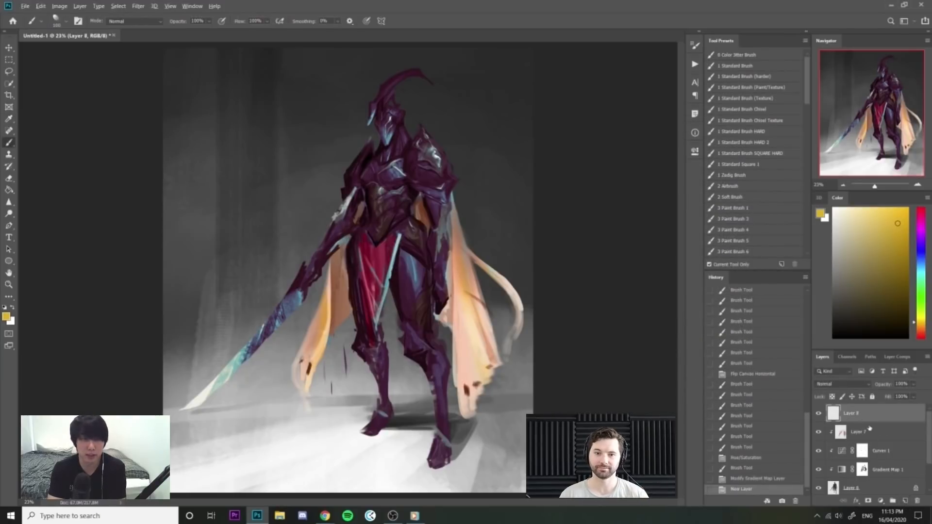
key("ctrl+alt+g")
Choose a pale sky blue paint colour and the 3 Soft Paint Brush preset.
key("z")
left_click_drag(402, 99, 432, 100)
key("b")
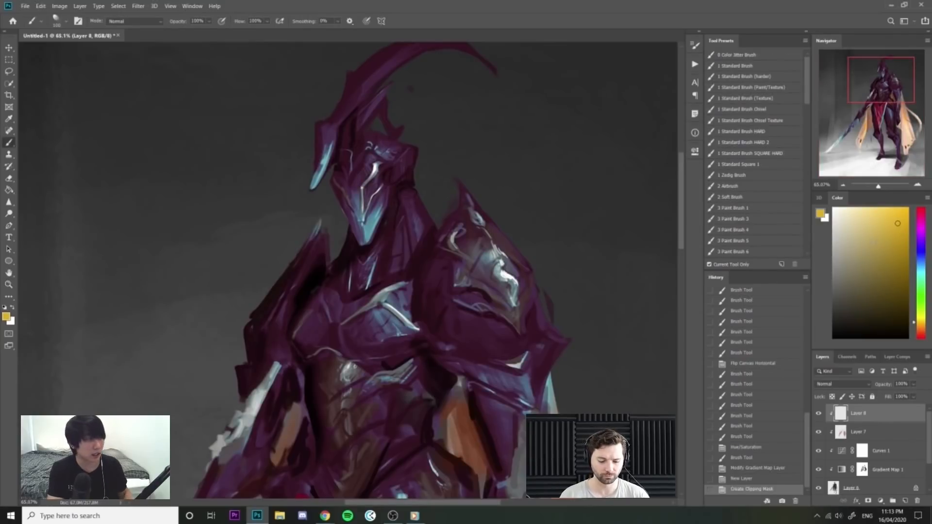
key("z")
left_click_drag(531, 325, 522, 325)
key("b")
key("z")
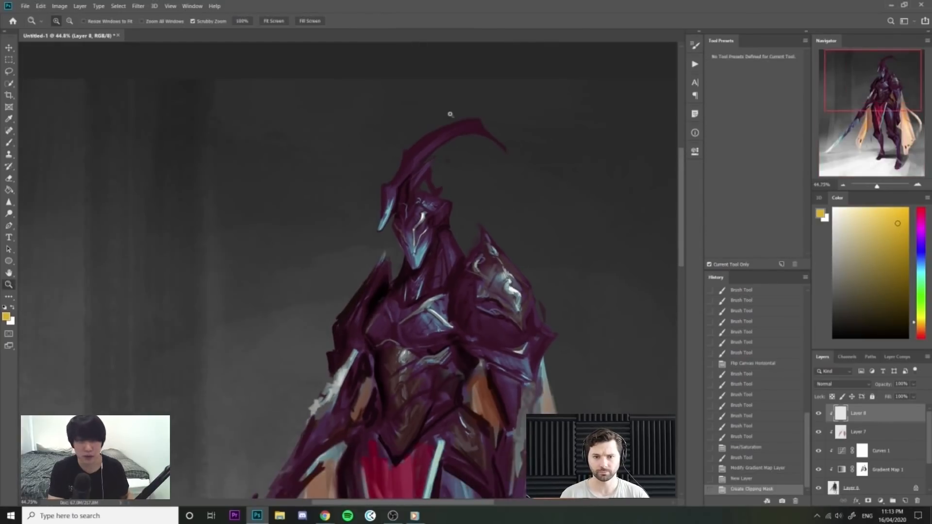
left_click_drag(451, 115, 457, 115)
key("b")
left_click(924, 267)
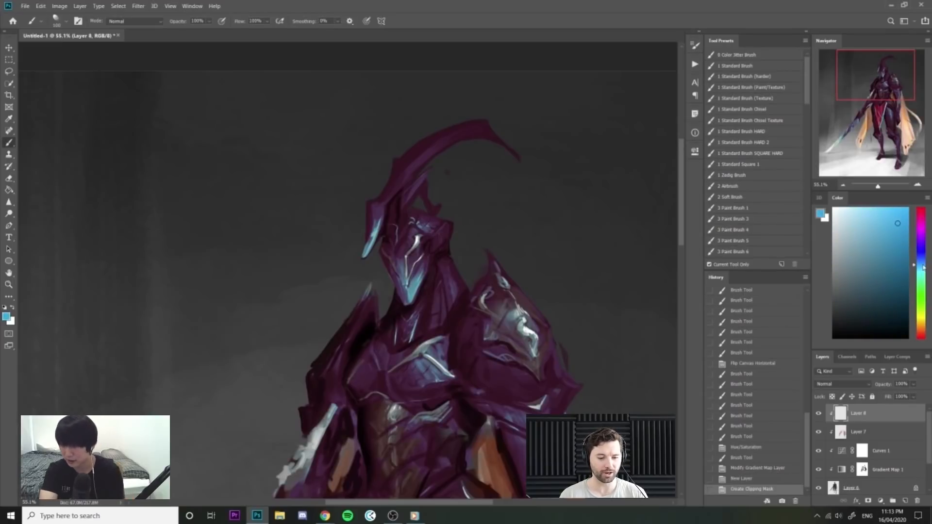
left_click(860, 209)
left_click(775, 76)
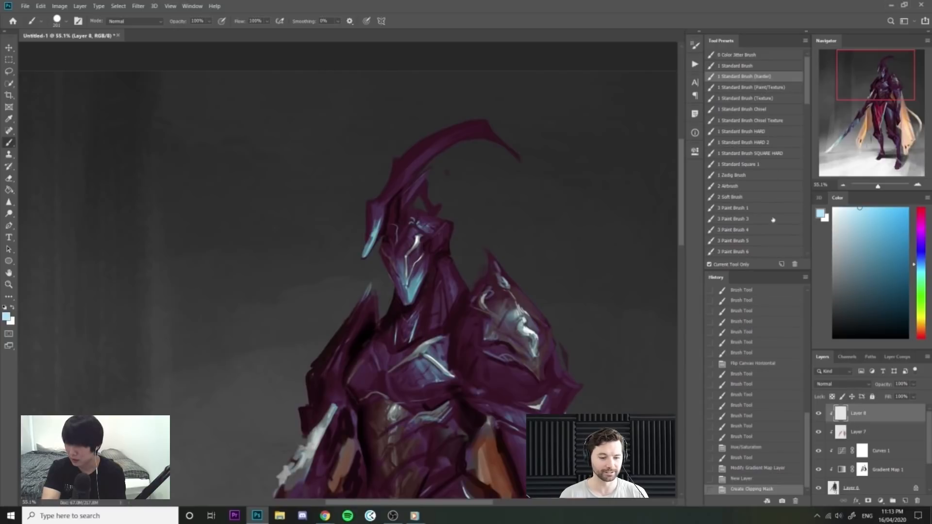
left_click(748, 208)
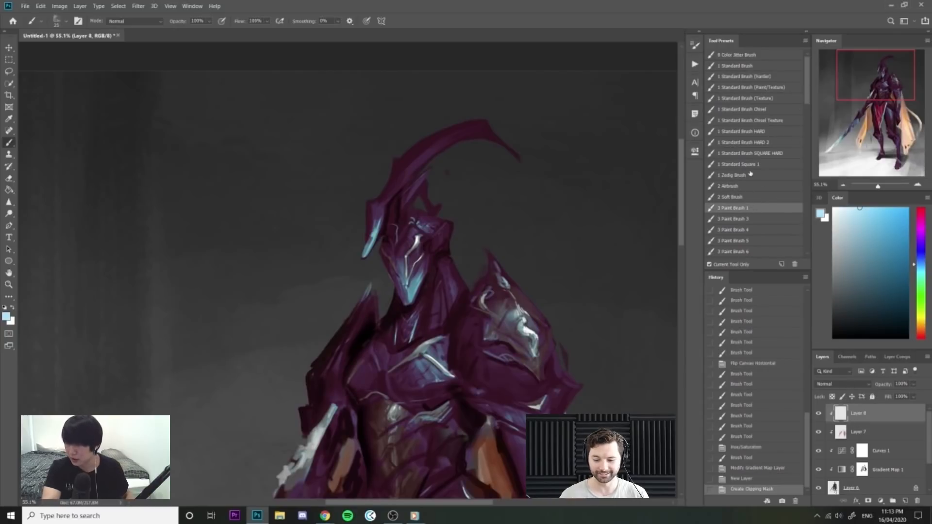
key("alt+Tab")
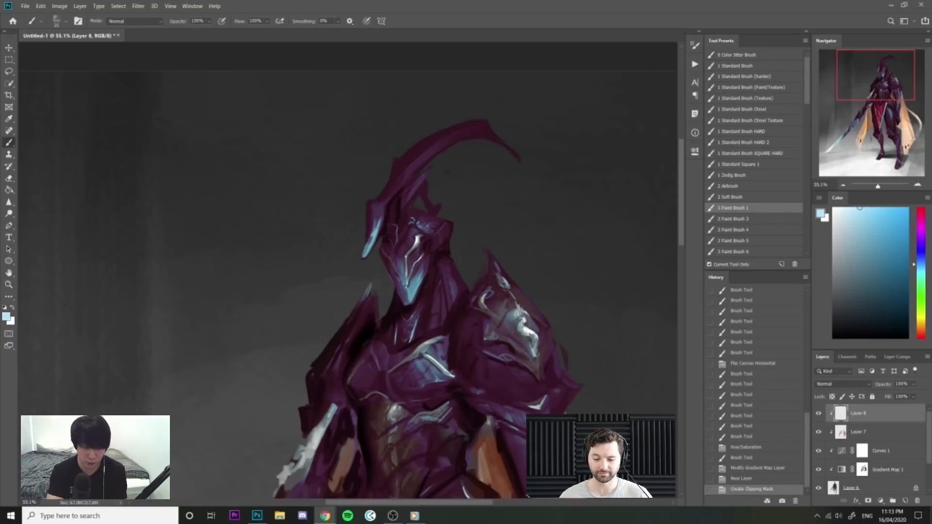
left_click(801, 105)
scroll(803, 146, "down", 6)
scroll(803, 146, "down", 3)
scroll(807, 145, "up", 4)
left_click(774, 124)
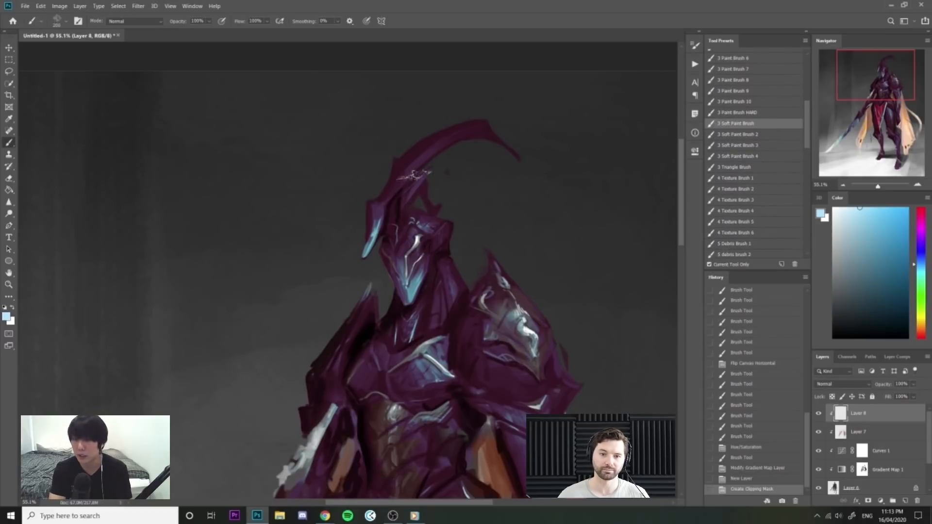
Try pale blue highlight strokes along the upper edge of the helmet's horn in Normal mode.
left_click_drag(406, 151, 469, 114)
key("ctrl+z")
left_click_drag(402, 152, 471, 112)
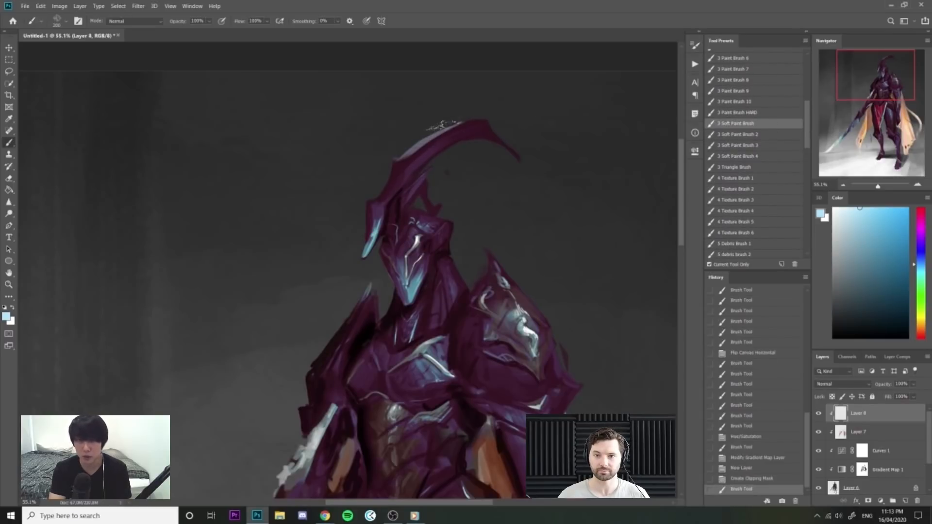
key("ctrl+z")
left_click_drag(411, 142, 479, 111)
left_click_drag(407, 146, 501, 107)
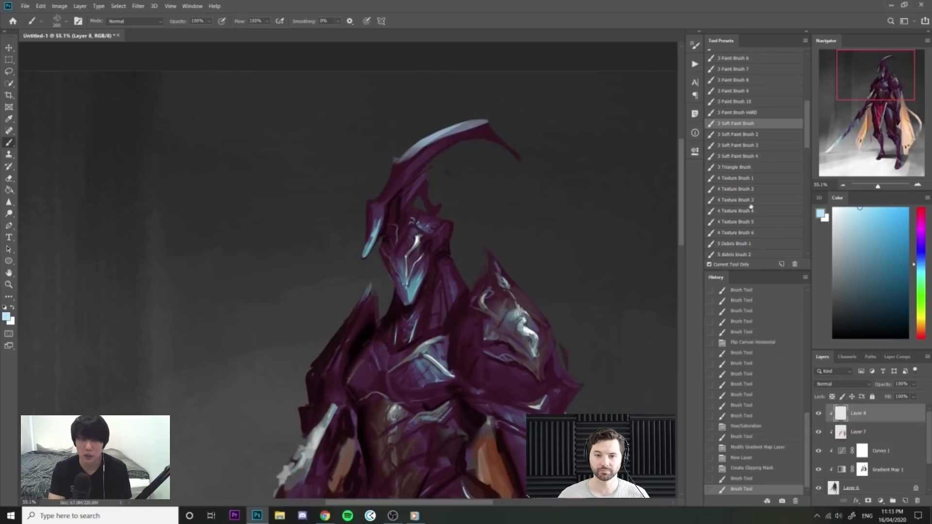
key("ctrl+z")
Set the new layer's blend mode to Color Dodge and paint a highlight along the horn's upper edge.
left_click(844, 384)
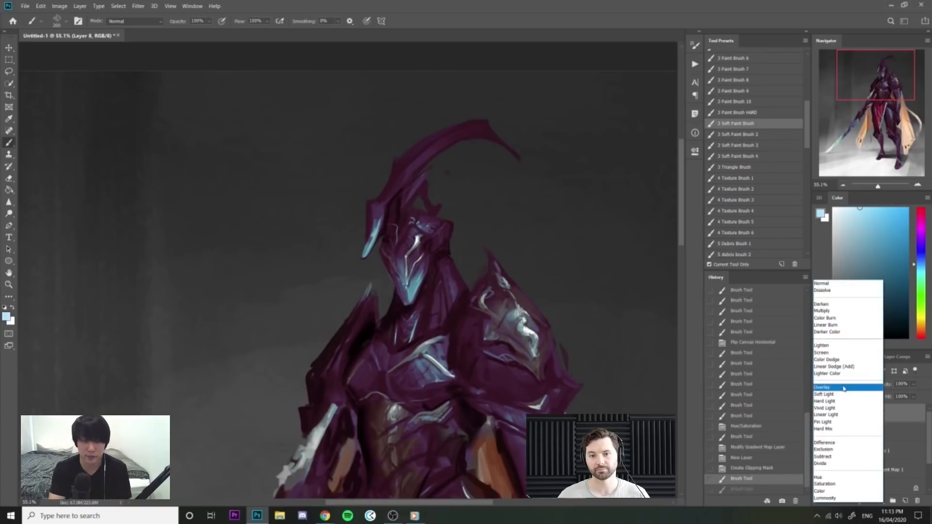
left_click(841, 359)
mouse_move(481, 113)
left_mouse_down()
mouse_move(535, 107)
mouse_move(525, 109)
left_mouse_up()
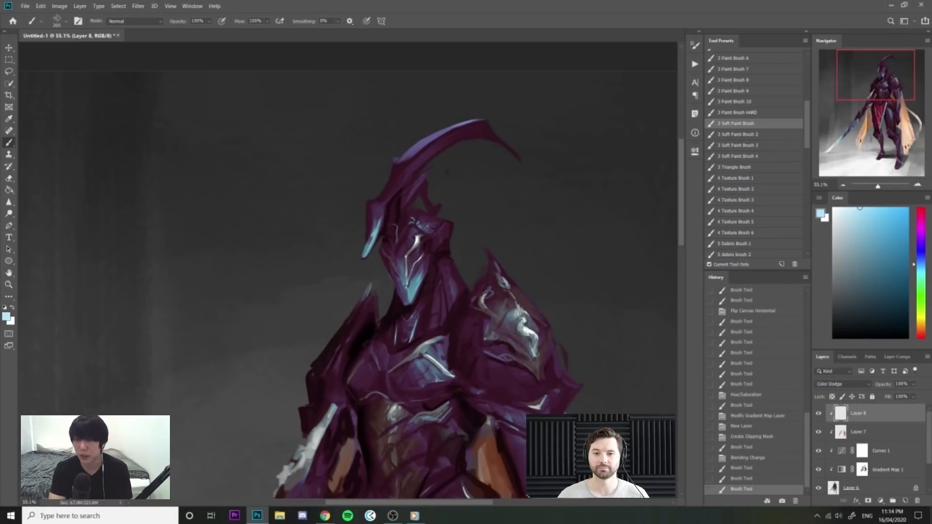
Paint small highlights on the front base of the horn with a reduced brush, undoing one stroke.
key("alt+Tab")
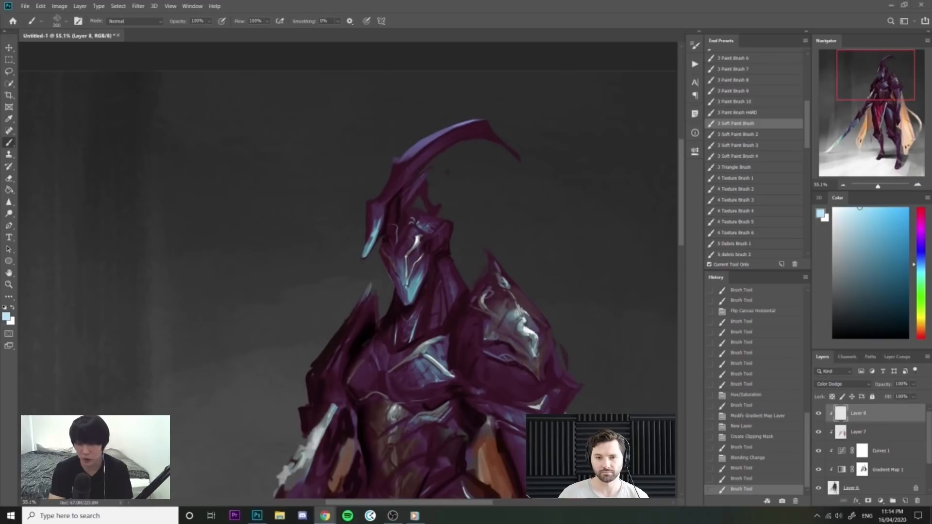
left_click(373, 202)
key("bracketleft")
key("bracketleft")
key("bracketleft")
key("bracketleft")
key("ctrl+z")
key("bracketleft")
key("bracketleft")
left_click_drag(368, 201, 382, 198)
left_click_drag(368, 200, 383, 197)
Paint bright Color Dodge highlights on the spike and upper plate of the large shoulder armour.
key("z")
left_click_drag(413, 168, 369, 170)
mouse_move(444, 220)
left_mouse_down()
mouse_move(466, 219)
mouse_move(465, 242)
left_mouse_up()
key("b")
left_click_drag(450, 223, 478, 255)
key("bracketleft")
mouse_move(466, 244)
left_mouse_down()
mouse_move(482, 261)
mouse_move(465, 246)
mouse_move(459, 259)
mouse_move(475, 258)
mouse_move(492, 271)
mouse_move(456, 271)
mouse_move(490, 275)
mouse_move(455, 276)
mouse_move(459, 250)
left_mouse_up()
key("bracketright")
key("bracketright")
key("bracketright")
key("bracketright")
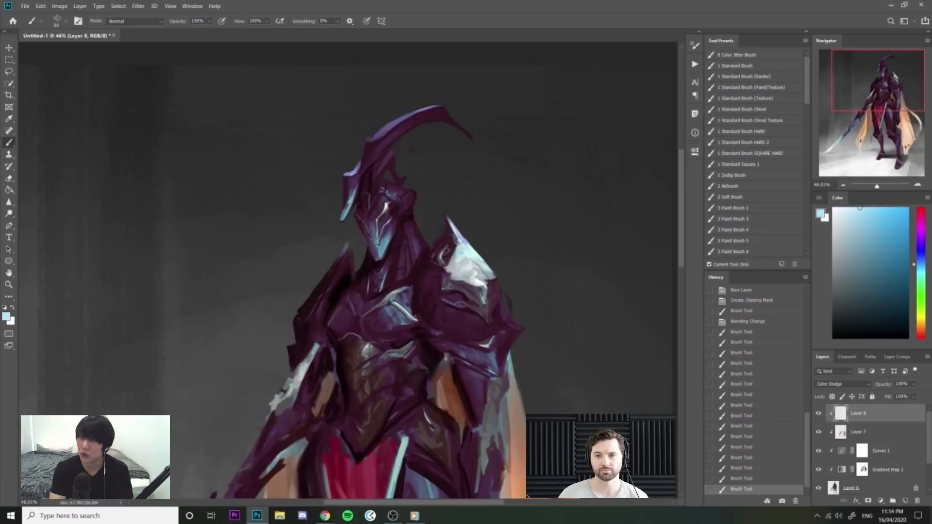
Paint highlights on the smaller shoulder guard and down the side of the neck with a smaller brush.
key("bracketleft")
mouse_move(345, 250)
left_mouse_down()
mouse_move(297, 313)
mouse_move(309, 305)
left_mouse_up()
left_click_drag(345, 243, 317, 243)
mouse_move(375, 234)
left_mouse_down()
mouse_move(420, 249)
mouse_move(417, 286)
left_mouse_up()
Paint a fine highlight on the top edge of the helmet with a much smaller brush.
key("bracketleft")
key("bracketleft")
key("bracketleft")
key("bracketleft")
key("bracketleft")
mouse_move(356, 194)
left_mouse_down()
mouse_move(394, 208)
mouse_move(377, 209)
left_mouse_up()
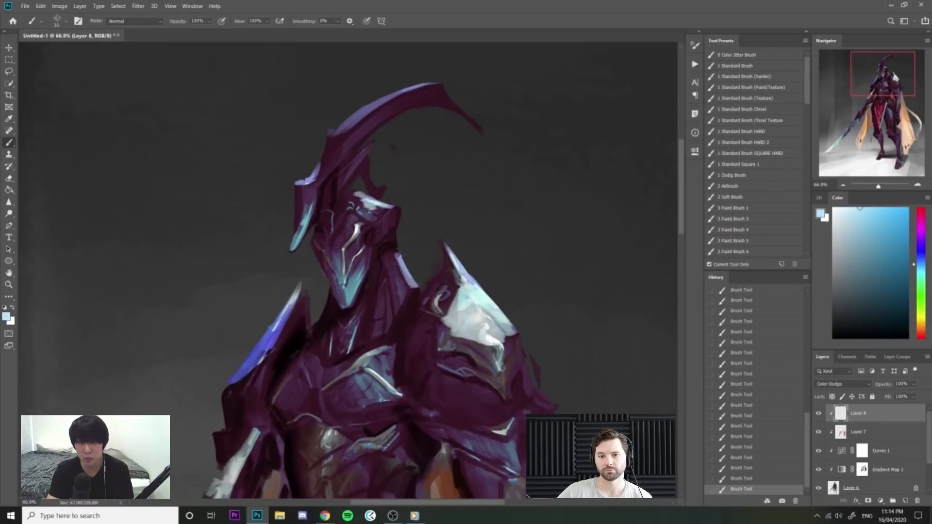
Extend the highlight across the helmet's forehead with a slightly larger brush.
key("alt+Tab")
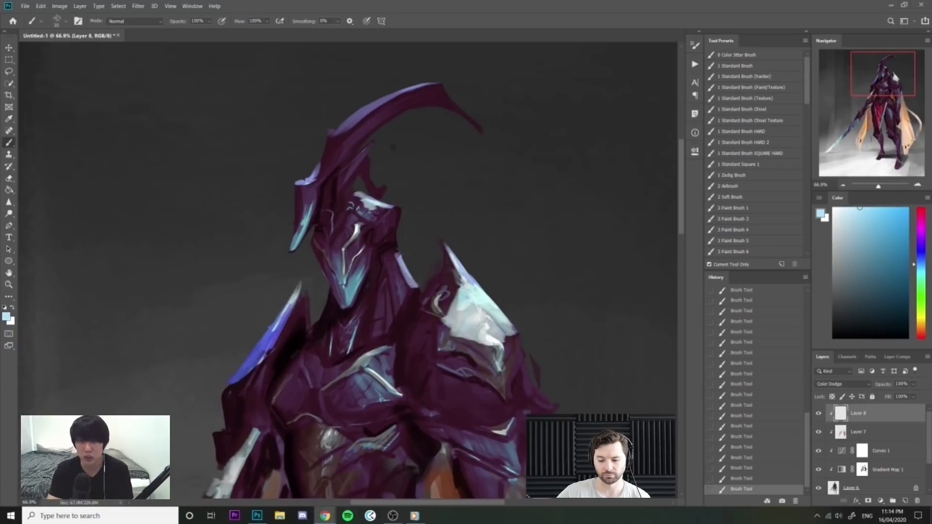
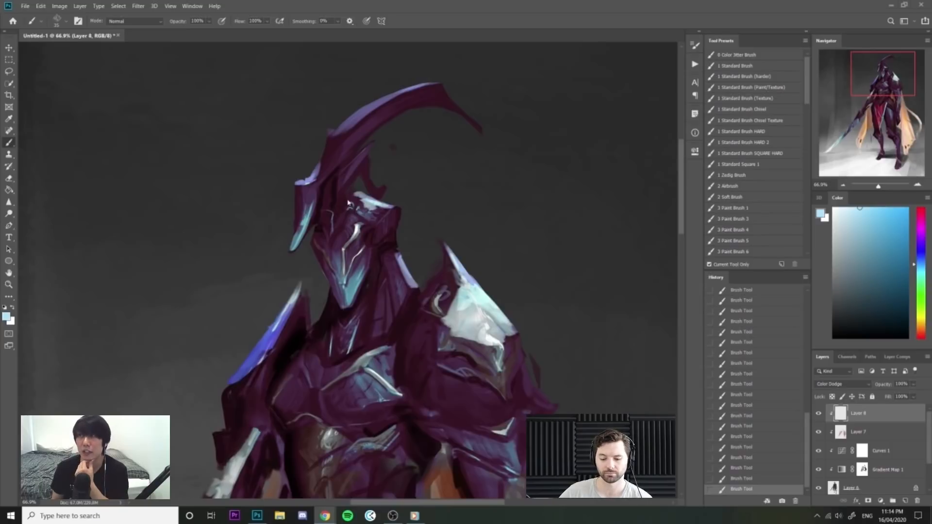
left_click(346, 203)
key("]")
left_click_drag(355, 195, 337, 231)
left_click_drag(370, 206, 348, 233)
mouse_move(391, 206)
left_mouse_down()
mouse_move(331, 238)
mouse_move(382, 197)
mouse_move(340, 198)
left_mouse_up()
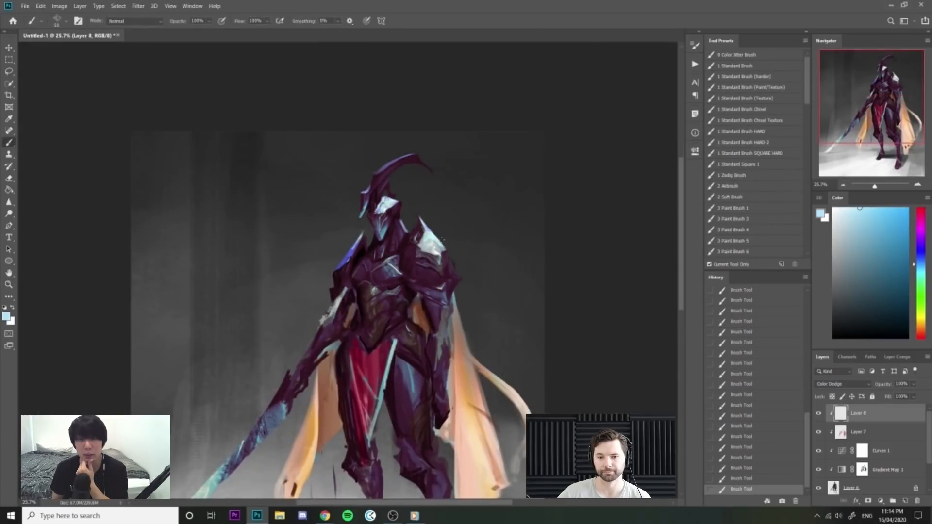
Brush a wider highlight over the large shoulder armour, undoing an unwanted stroke.
key("]")
mouse_move(418, 230)
left_mouse_down()
mouse_move(356, 271)
mouse_move(408, 246)
left_mouse_up()
key("[")
key("ctrl+z")
Paint highlights along the sword arm, the lower plate of the large shoulder and the upper chest.
left_click_drag(469, 248, 483, 246)
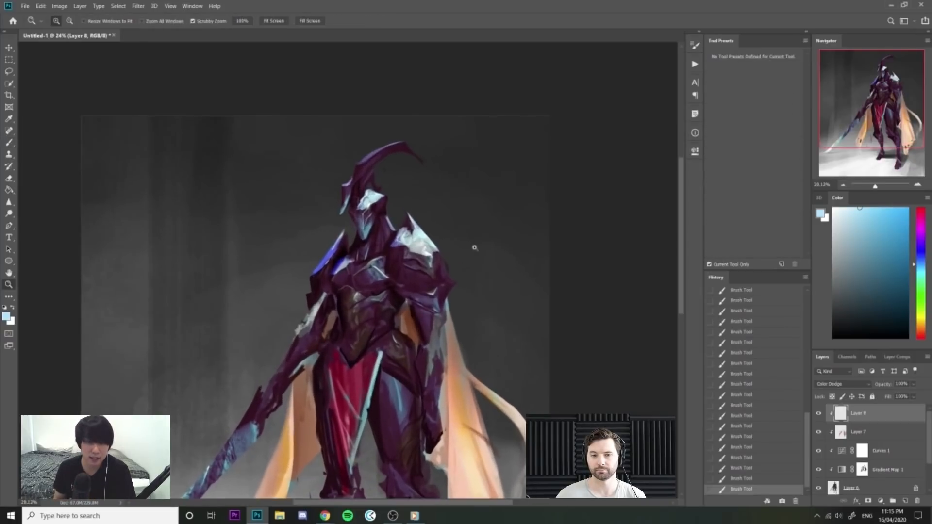
left_click_drag(301, 333, 272, 379)
mouse_move(293, 353)
left_mouse_down()
mouse_move(311, 293)
mouse_move(333, 284)
left_mouse_up()
key("[")
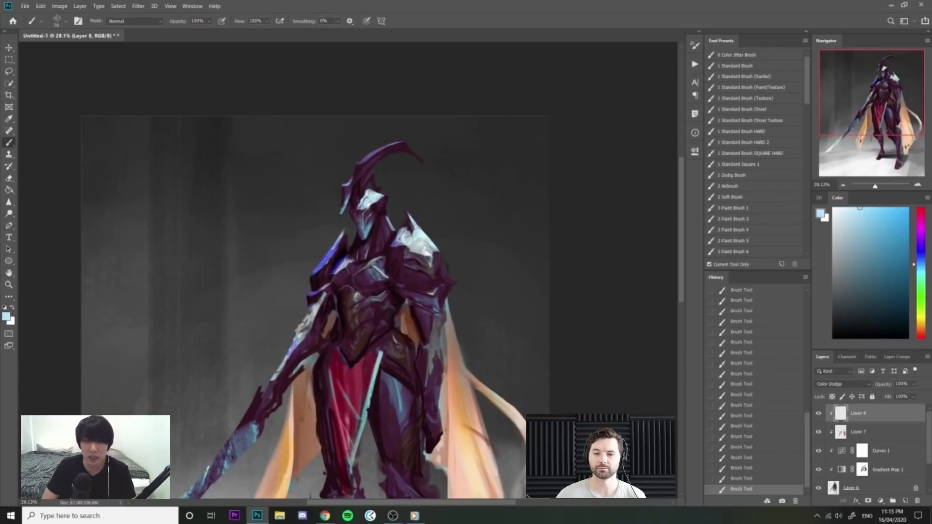
left_click_drag(394, 286, 433, 299)
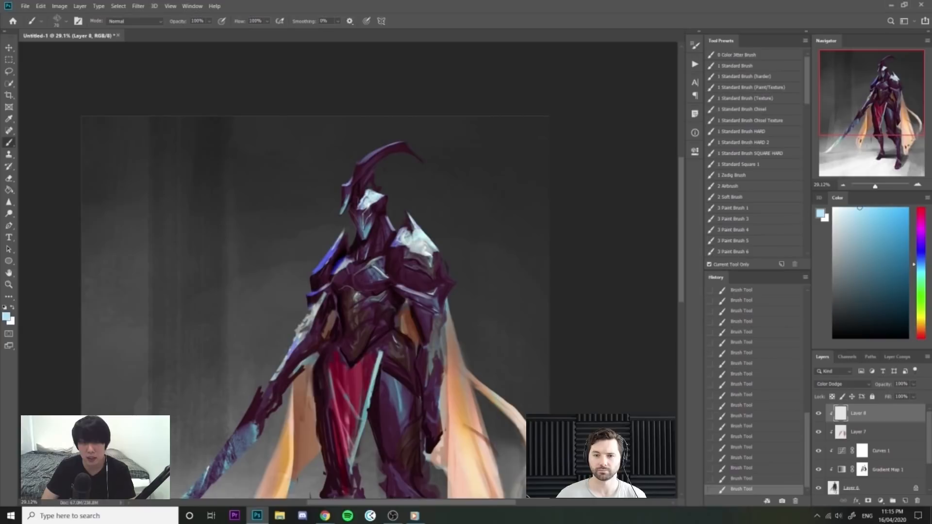
mouse_move(382, 258)
left_mouse_down()
mouse_move(348, 262)
mouse_move(358, 271)
left_mouse_up()
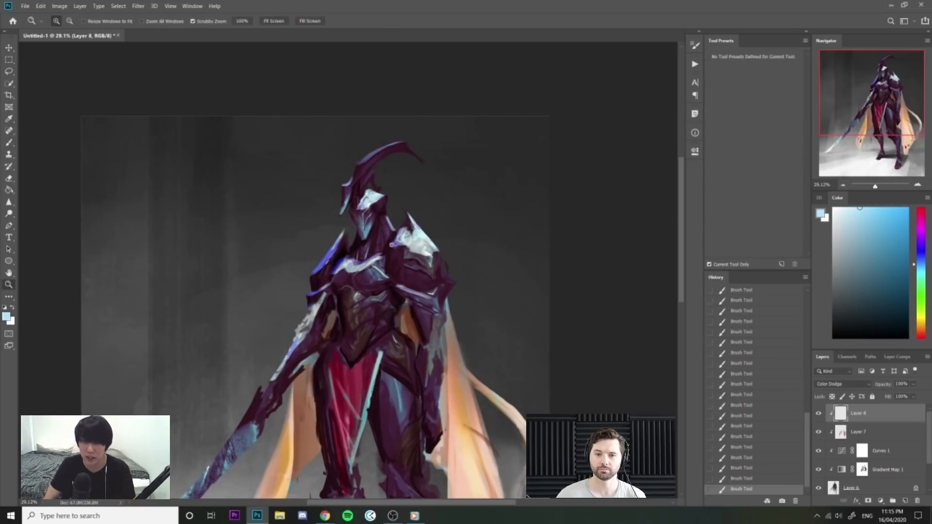
Soften the highlight on the upper chest with a large Soft Eraser.
left_click_drag(490, 243, 454, 242)
mouse_move(419, 180)
left_mouse_down()
mouse_move(450, 181)
mouse_move(444, 156)
left_mouse_up()
key("e")
left_click(733, 98)
key("bracketright")
mouse_move(382, 190)
left_mouse_down()
mouse_move(398, 192)
mouse_move(365, 187)
left_mouse_up()
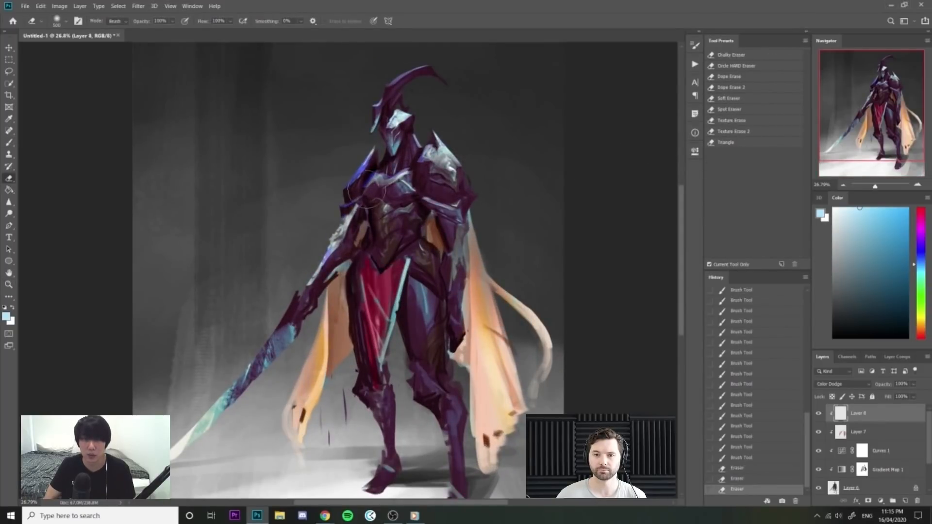
Trim the highlights on the helmet and large shoulder armour with a smaller eraser.
key("bracketleft")
key("bracketleft")
key("bracketleft")
key("bracketleft")
left_click_drag(404, 116, 395, 122)
mouse_move(397, 119)
left_mouse_down()
mouse_move(405, 116)
mouse_move(385, 119)
mouse_move(451, 76)
mouse_move(422, 100)
mouse_move(470, 99)
left_mouse_up()
key("ctrl+space")
key("bracketleft")
key("bracketleft")
left_click_drag(416, 155, 421, 129)
Add a few highlight strokes around the neck and collar, and erase the excess on the upper chest.
key("b")
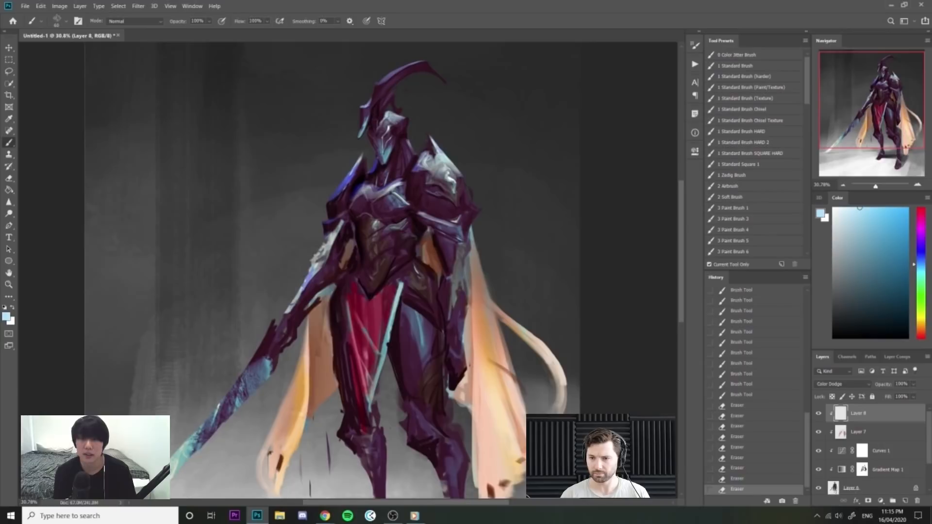
left_click_drag(378, 163, 376, 178)
left_click_drag(378, 165, 375, 182)
mouse_move(379, 167)
left_mouse_down()
mouse_move(362, 196)
mouse_move(392, 192)
left_mouse_up()
key("e")
Flip the canvas horizontally and erase part of the highlight on the large shoulder armour.
key("ctrl+space")
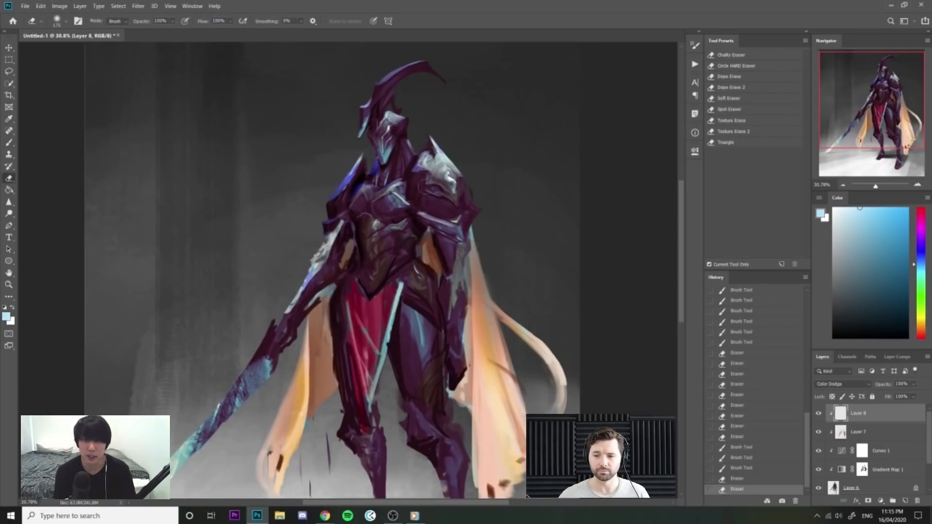
key("ctrl+space")
left_click_drag(515, 159, 475, 156)
key("ctrl+shift+h")
key("ctrl+space")
left_click_drag(291, 154, 337, 154)
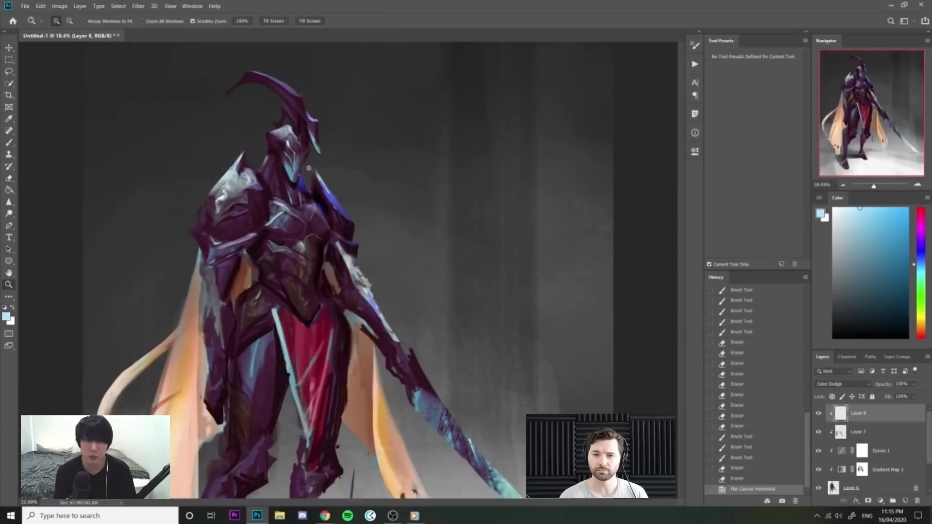
mouse_move(207, 199)
left_mouse_down()
mouse_move(238, 169)
mouse_move(247, 180)
left_mouse_up()
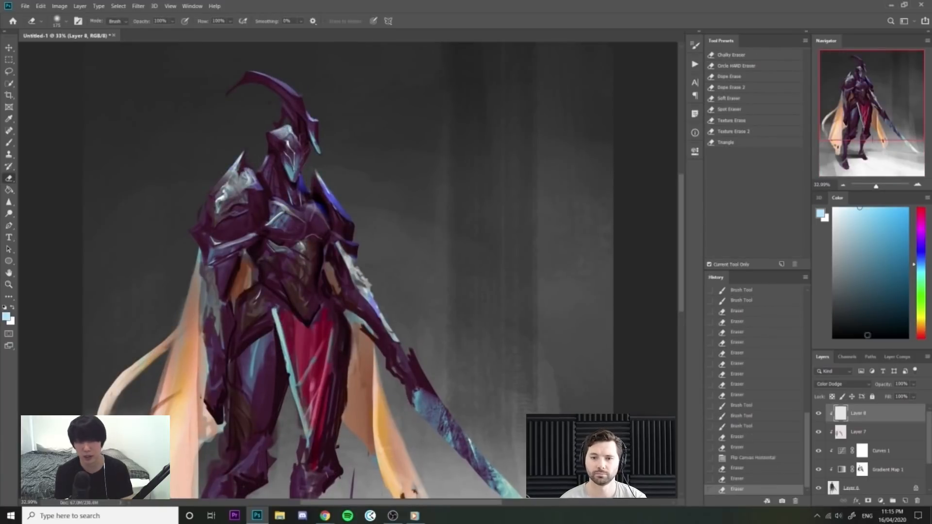
Turn off Blend Clipped Layers as Group and Transparency Shapes Layer in Layer 8's blending options, and switch to the Brush tool.
double_click(863, 407)
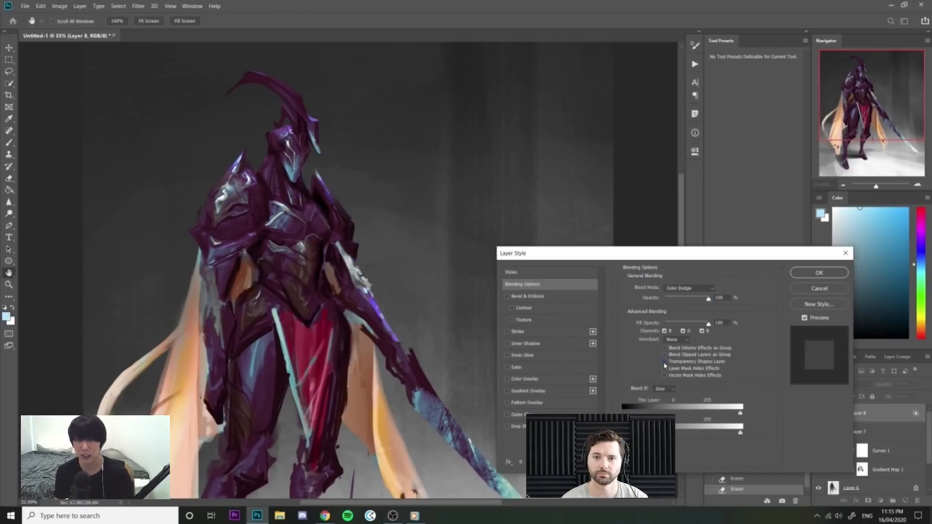
left_click(819, 273)
key("b")
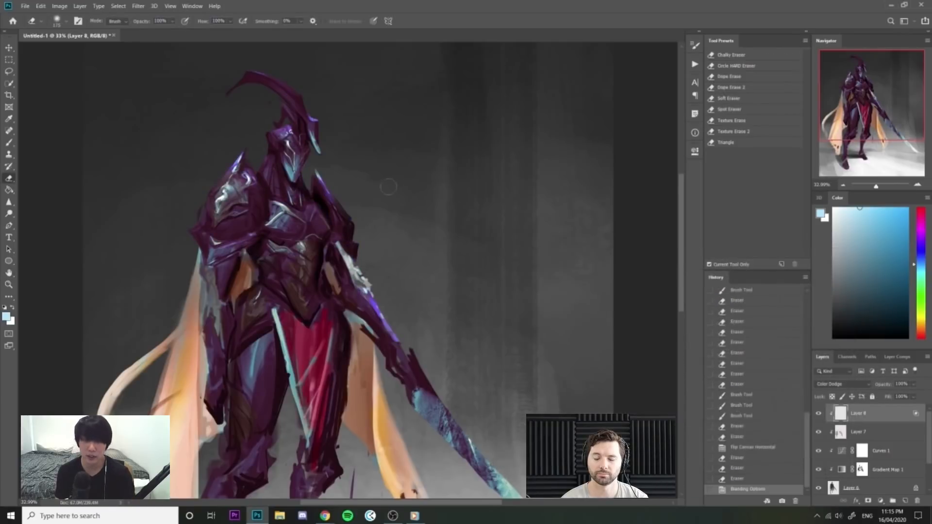
Brush light blue highlights along the outer edge of the shoulder armour on the sword-arm side, undoing unwanted strokes.
mouse_move(332, 208)
left_mouse_down()
mouse_move(340, 195)
mouse_move(351, 218)
left_mouse_up()
left_click_drag(324, 186, 348, 216)
key("ctrl+z")
key("]")
key("]")
key("]")
key("]")
key("]")
left_click_drag(322, 183, 349, 218)
key("ctrl+z")
key("ctrl+z")
key("]")
mouse_move(323, 184)
left_mouse_down()
mouse_move(350, 219)
mouse_move(357, 245)
left_mouse_up()
key("[")
key("ctrl+z")
Brush light blue glow down the sword arm with a larger brush, redoing the forearm stroke.
mouse_move(344, 241)
left_mouse_down()
mouse_move(360, 246)
mouse_move(350, 259)
mouse_move(316, 255)
mouse_move(346, 252)
mouse_move(346, 264)
left_mouse_up()
key("]")
key("]")
key("]")
key("]")
key("]")
key("]")
left_click_drag(376, 306, 386, 362)
key("ctrl+z")
key("]")
left_click_drag(376, 312, 407, 406)
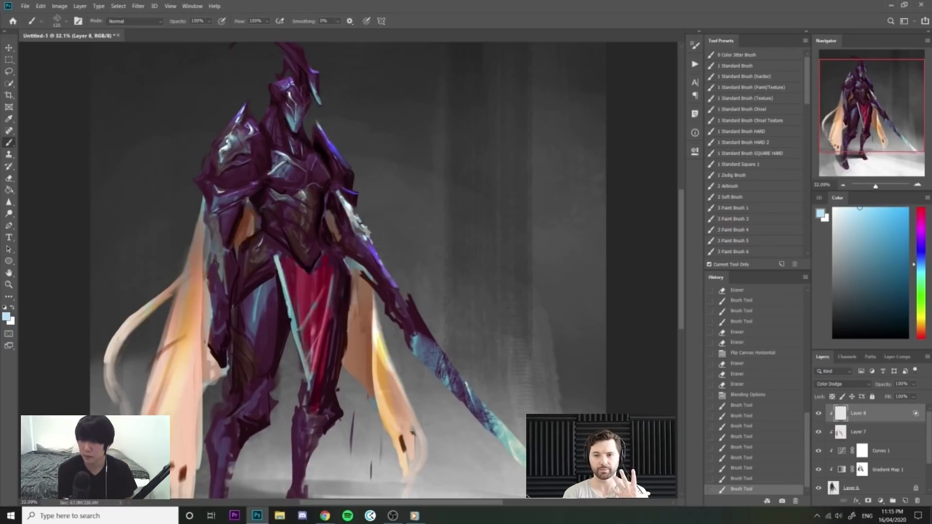
Brush light blue highlights along the sword blade with a smaller brush.
left_click_drag(461, 305, 431, 306)
left_click_drag(389, 226, 416, 226)
key("[")
key("[")
left_click_drag(407, 291, 475, 390)
left_click_drag(429, 332, 558, 477)
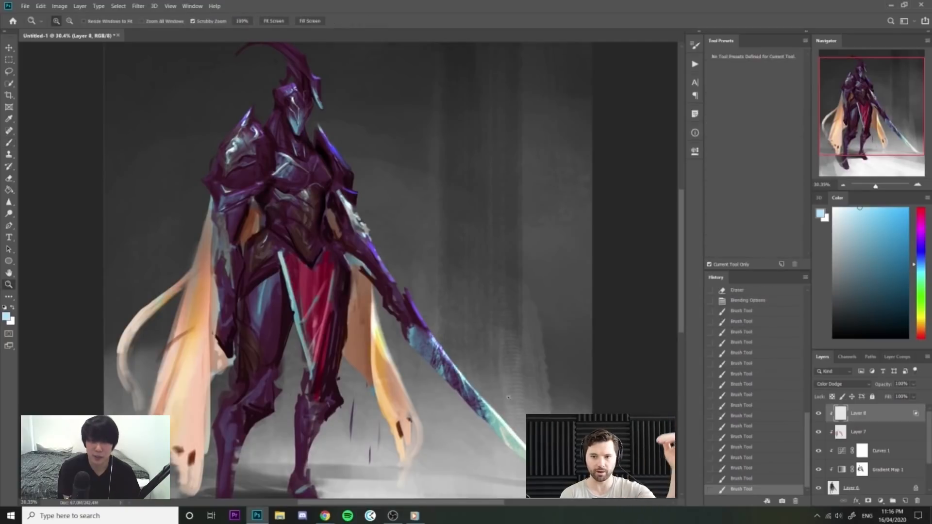
Flip the canvas horizontally and brush a highlight down the trailing cape below the large shoulder armour.
left_click_drag(585, 336, 543, 336)
key("F2")
mouse_move(422, 239)
left_mouse_down()
mouse_move(459, 240)
mouse_move(487, 278)
left_mouse_up()
key("]")
key("]")
key("ctrl+z")
left_click_drag(470, 216, 500, 317)
left_click_drag(506, 275, 478, 275)
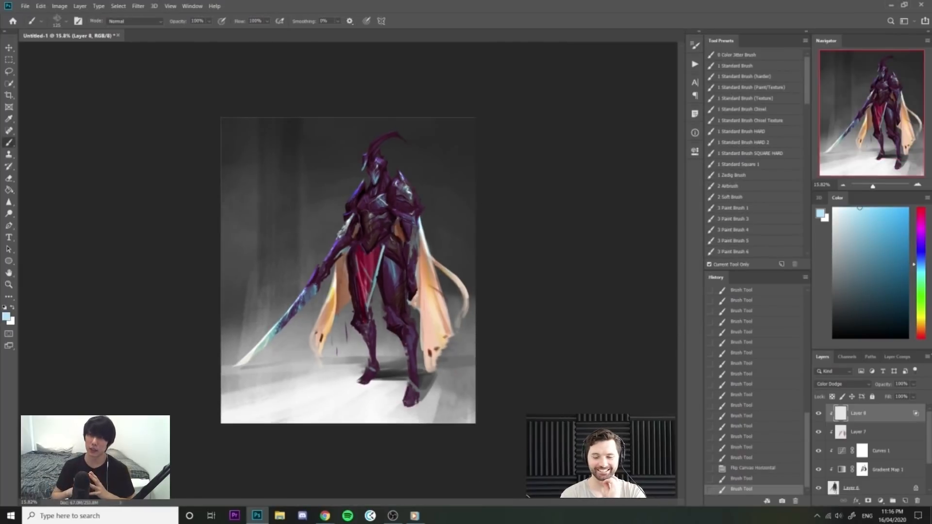
Slightly lower the fill opacity of Layer 8.
left_click_drag(891, 396, 893, 398)
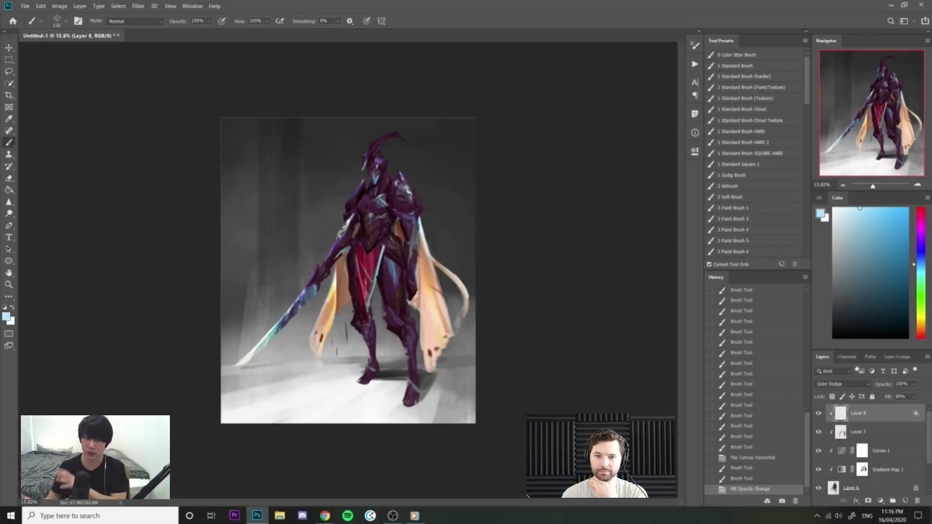
key("ctrl+space")
left_click_drag(362, 189, 371, 238)
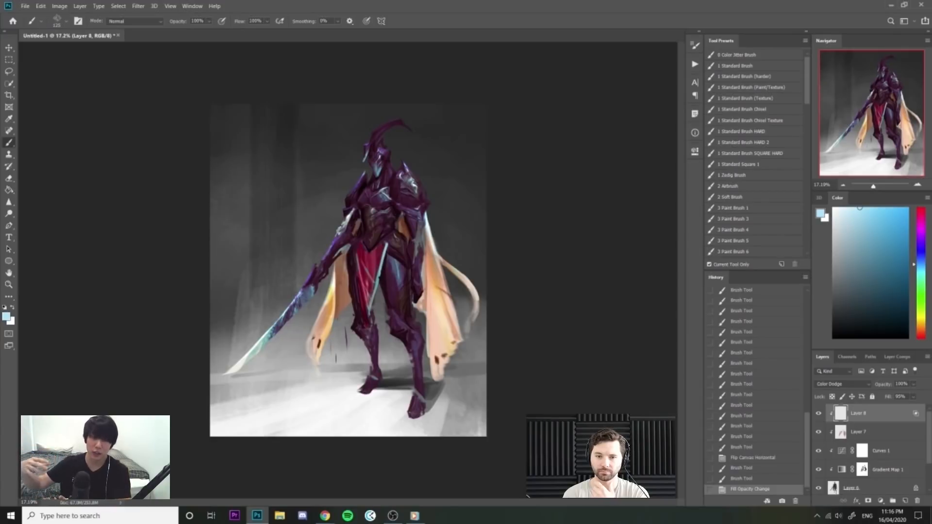
Add a new layer above Layer 8, clip it to the knight and set its blend mode to Color Dodge.
left_click(905, 501)
left_click(858, 421, "alt")
left_click(843, 384)
left_click(845, 366)
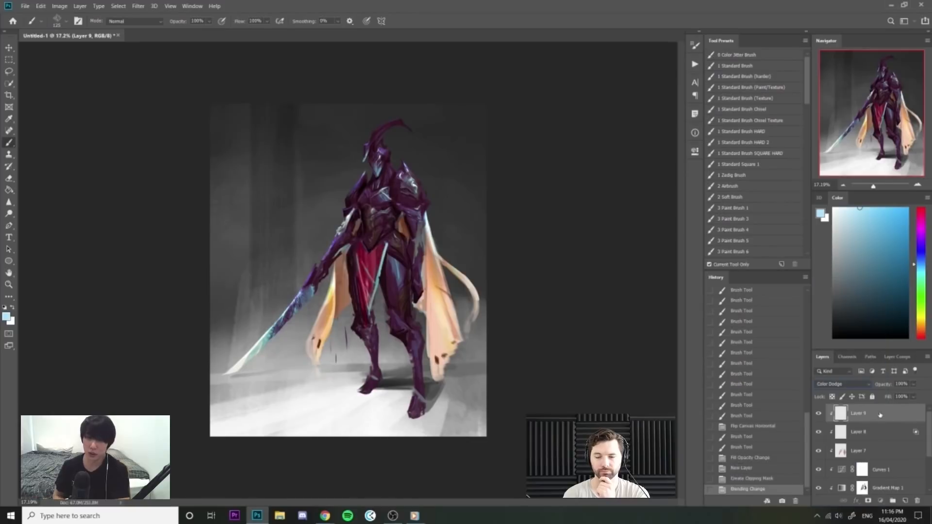
Turn off Transparency Shapes Layer and Blend Clipped Layers as Group in Layer 9's blending options.
double_click(874, 413)
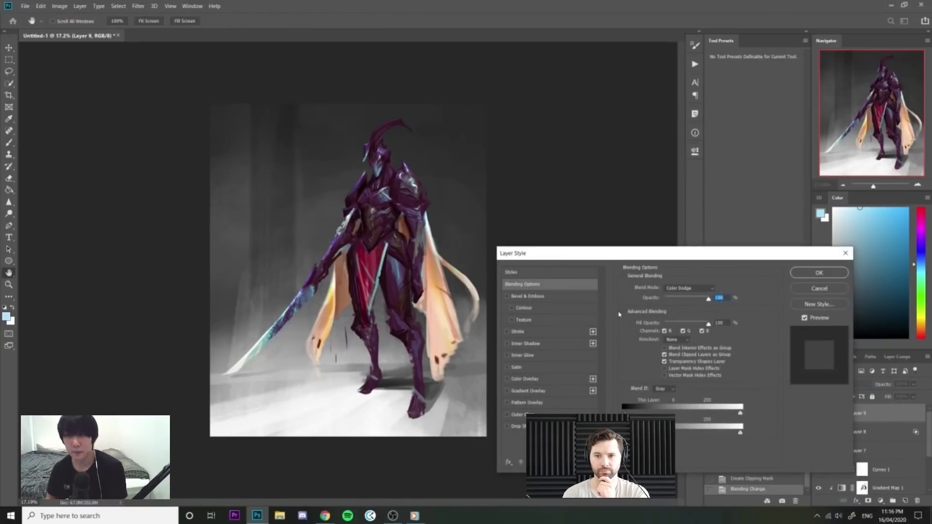
left_click(666, 361)
left_click(667, 355)
left_click(836, 278)
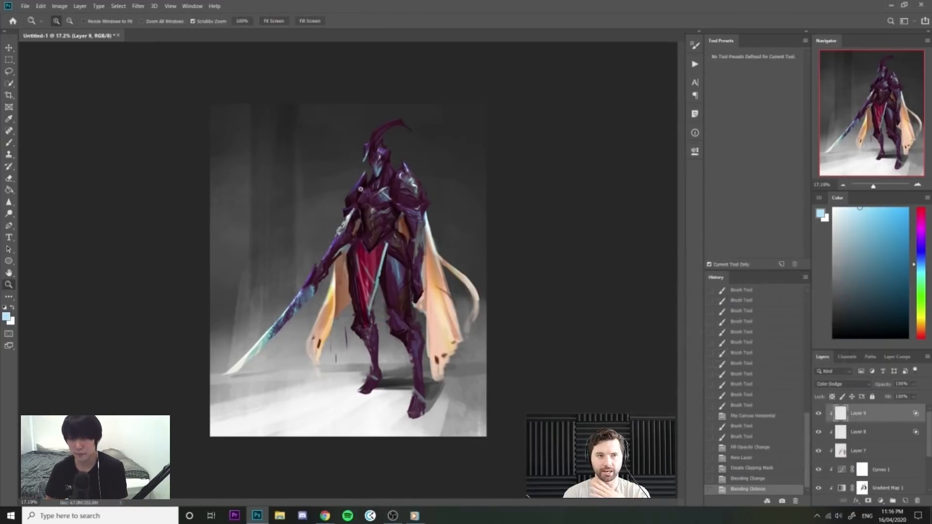
Pick a pale yellow and paint bright highlight strokes on the chest plate and midsection armour.
key("ctrl+plus")
key("ctrl+plus")
left_click_drag(919, 275, 920, 320)
left_click(726, 200)
left_click_drag(411, 198, 429, 210)
key("ctrl+z")
mouse_move(412, 196)
left_mouse_down()
mouse_move(428, 210)
mouse_move(422, 188)
mouse_move(427, 209)
left_mouse_up()
left_click_drag(417, 170, 437, 170)
key("bracketleft")
mouse_move(384, 246)
left_mouse_down()
mouse_move(387, 256)
mouse_move(428, 252)
left_mouse_up()
Paint fine pale yellow highlights on the helmet's faceplate and brow with a smaller brush.
key("bracketleft")
key("bracketleft")
left_click_drag(401, 131, 402, 153)
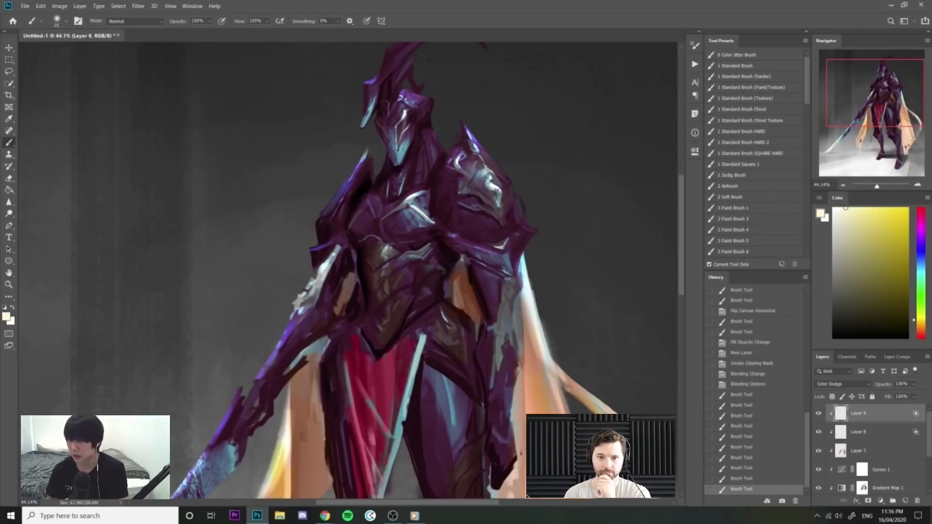
left_click_drag(406, 112, 402, 123)
left_click_drag(402, 109, 413, 106)
mouse_move(370, 137)
left_mouse_down()
mouse_move(310, 138)
mouse_move(383, 140)
left_mouse_up()
Paint pale yellow highlights on the ornament and lower rim of the large shoulder armour.
key("bracketright")
left_click_drag(472, 156, 480, 169)
left_click_drag(473, 156, 482, 177)
left_click_drag(478, 218, 487, 216)
left_click_drag(490, 212, 488, 217)
left_click_drag(489, 213, 471, 204)
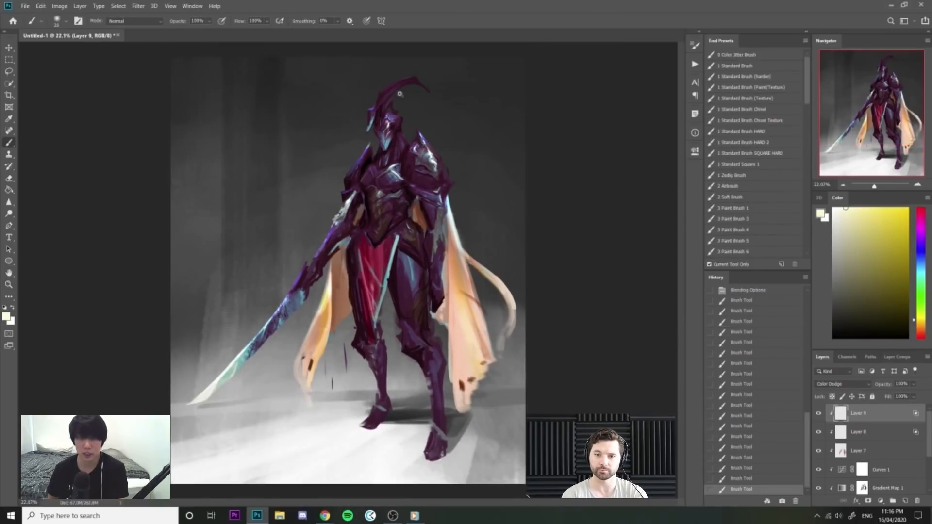
Try a thin highlight stroke on the helmet's crest and undo it.
left_click_drag(400, 94, 462, 94, "ctrl+space")
key("bracketleft")
mouse_move(406, 110)
left_mouse_down()
mouse_move(418, 115)
mouse_move(410, 82)
left_mouse_up()
key("ctrl+z")
Try highlight strokes on the helmet's faceplate with different brush sizes and undo them.
left_click_drag(514, 113, 439, 114, "ctrl+space")
left_click_drag(401, 135, 459, 134)
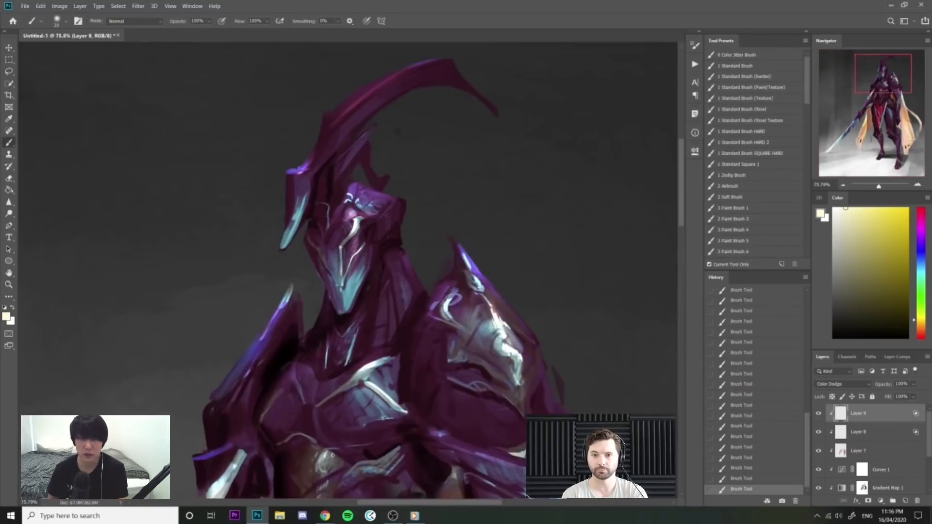
left_click_drag(347, 230, 344, 270)
key("ctrl+z")
key("bracketright")
key("bracketright")
key("bracketright")
left_click_drag(341, 238, 360, 218)
key("ctrl+z")
key("ctrl+z")
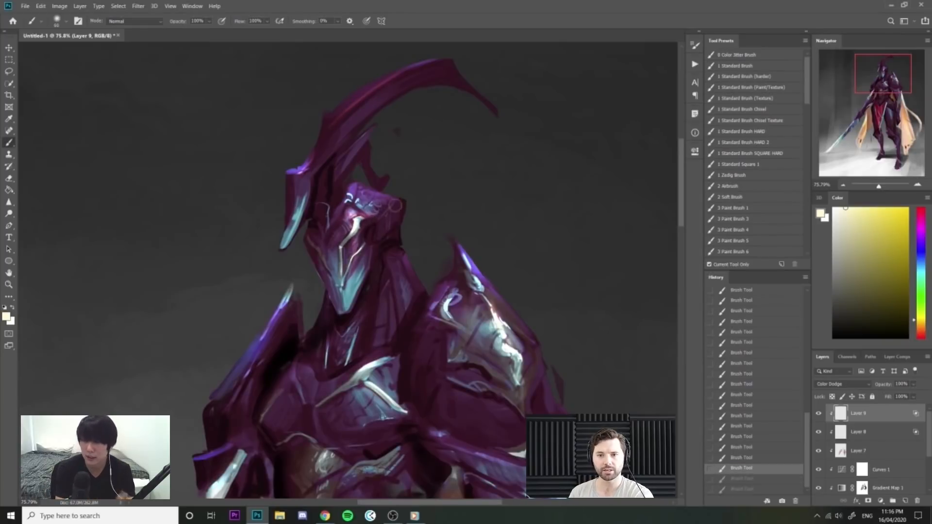
Flip the canvas horizontally and paint small pale yellow highlights on the chest plate.
key("ctrl+0")
key("z")
key("h")
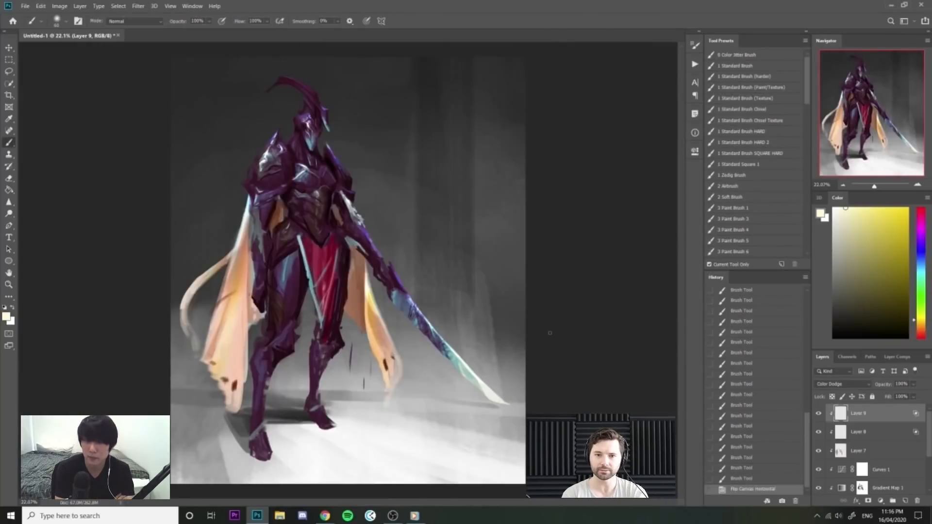
key("b")
mouse_move(283, 162)
left_mouse_down()
mouse_move(340, 164)
mouse_move(342, 200)
left_mouse_up()
mouse_move(347, 185)
left_mouse_down()
mouse_move(346, 195)
mouse_move(340, 189)
left_mouse_up()
left_click_drag(348, 185, 364, 189)
key("z")
left_click_drag(384, 197, 357, 197)
key("b")
Compare the painting with Layer 8 and Layer 9 each hidden and shown.
left_click(819, 432)
left_click(819, 432)
left_click(819, 414)
left_click(820, 413)
Make Layer 8 active, clear the loaded selection and erase one spot in the background beside the knight.
left_click(846, 435, "ctrl")
left_click(849, 437)
key("e")
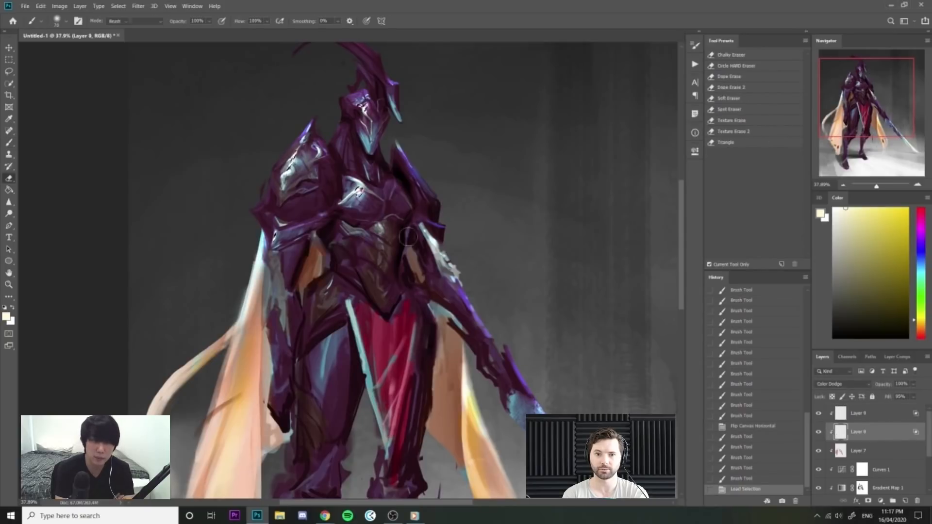
key("ctrl+d")
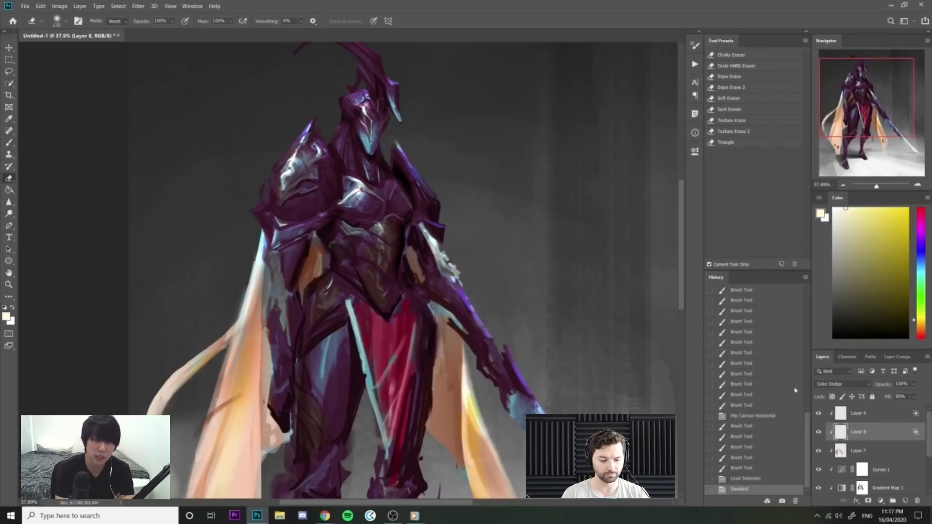
left_click(609, 277)
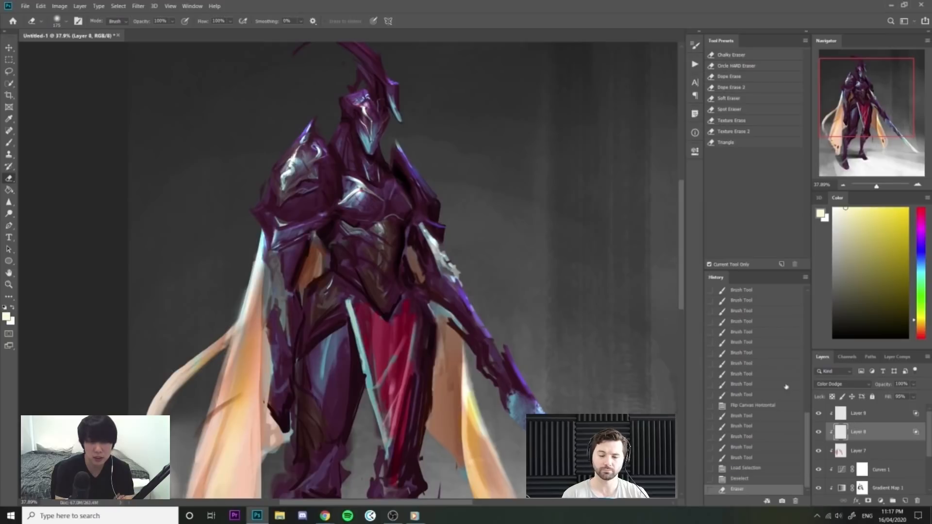
Undo the eraser dab, return from Layer 9 to Layer 8 and restore the dab.
left_click(869, 414)
key("ctrl+z")
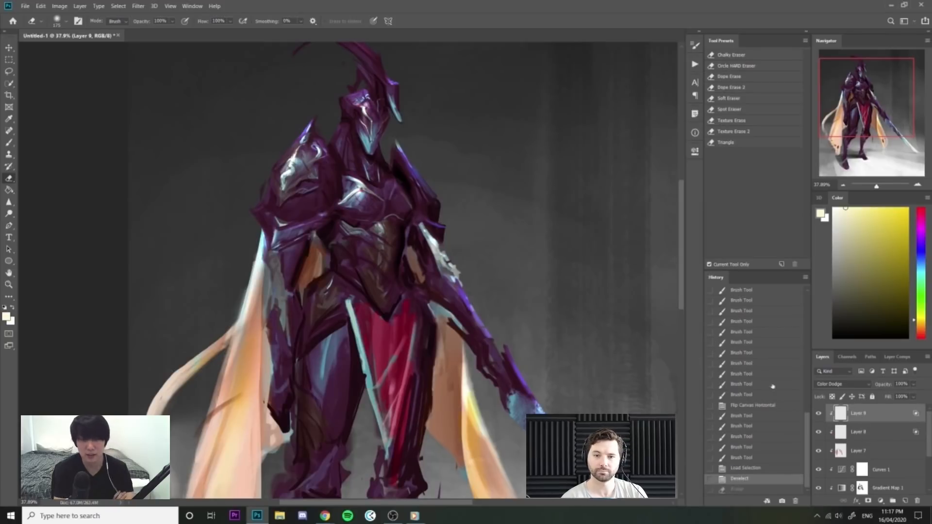
key("alt+bracketleft")
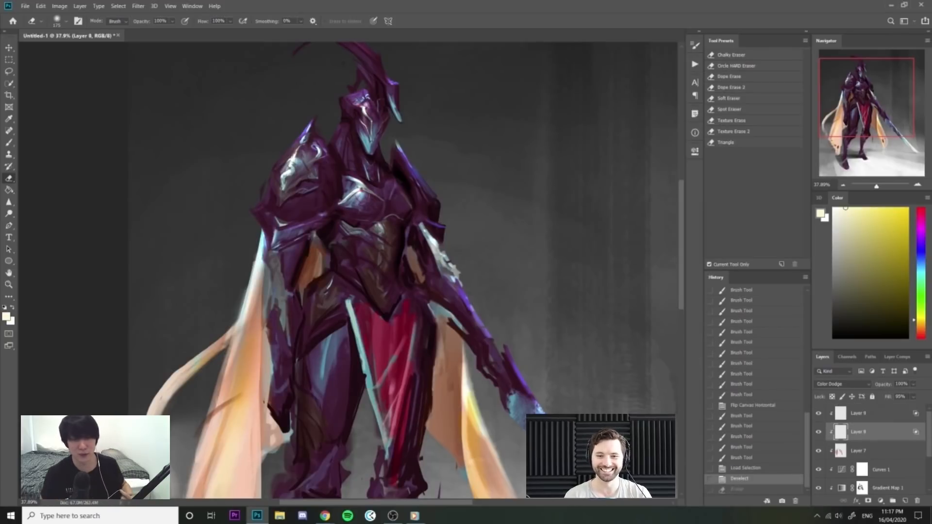
key("ctrl+shift+z")
Recheck the contribution of Layer 8 and Layer 9 by hiding and showing each, and view the whole painting.
left_click(818, 432)
left_click(818, 432)
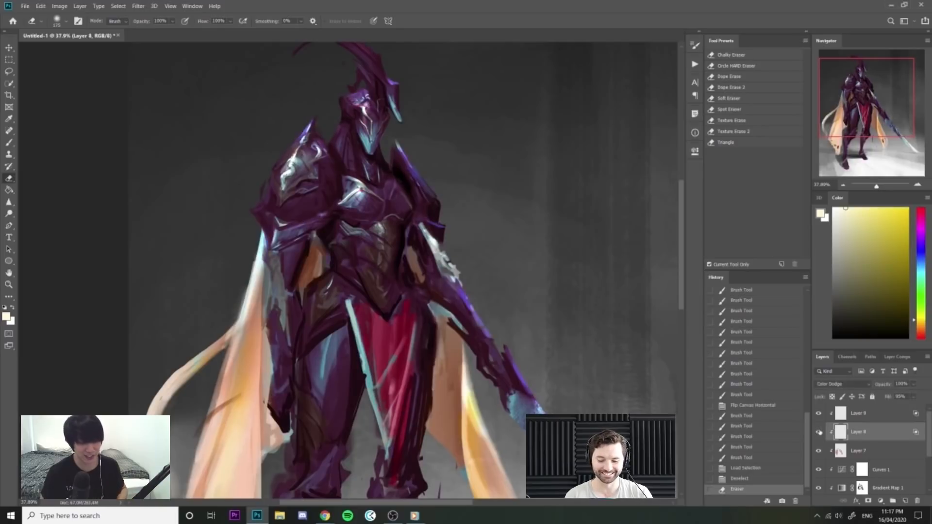
left_click(820, 414)
left_click(819, 414)
left_click_drag(564, 348, 529, 342)
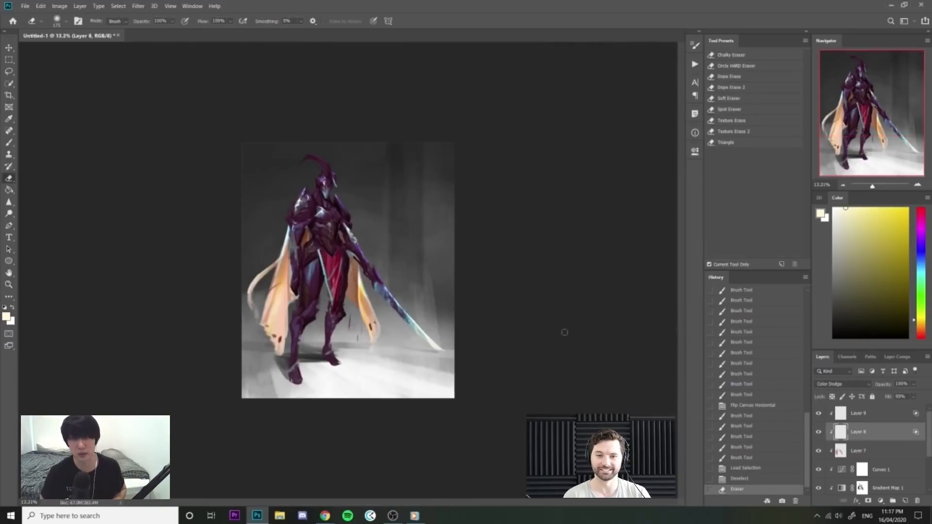
Flip the canvas horizontally and set up a smaller light blue brush for Layer 8.
key("ctrl+shift+h")
left_click_drag(348, 155, 375, 155)
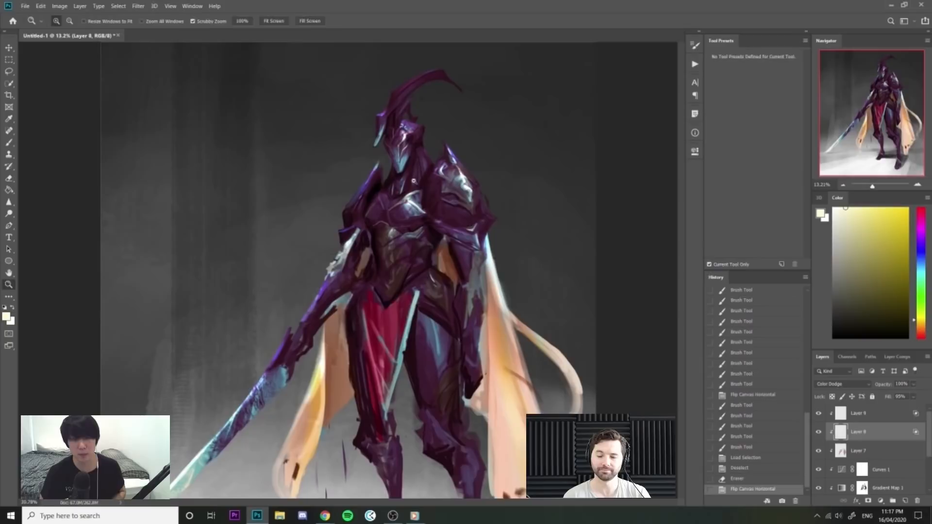
left_click_drag(394, 124, 400, 124)
left_click_drag(320, 253, 335, 254)
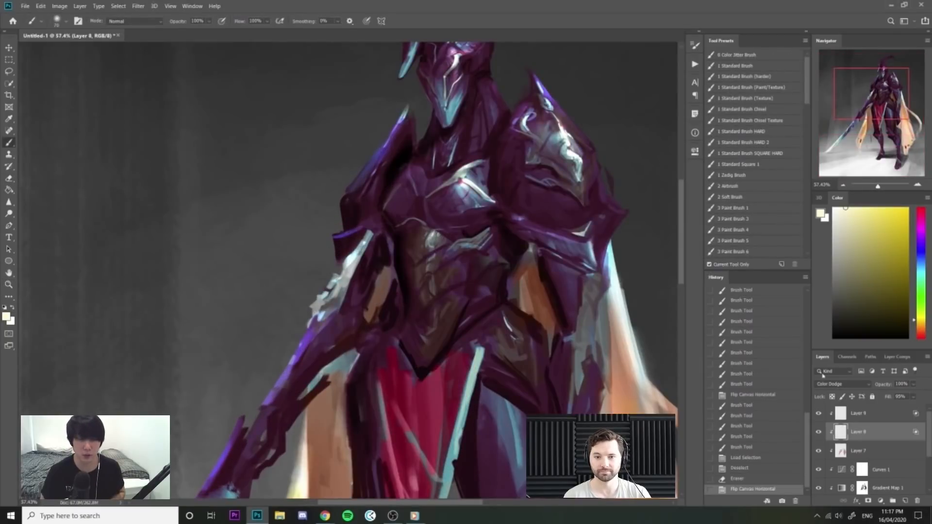
left_click(922, 265)
left_click(864, 207)
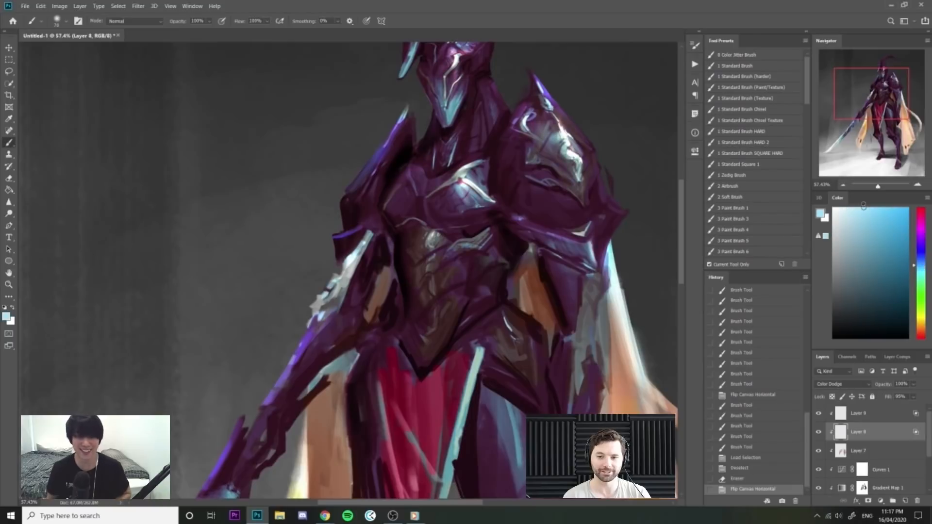
key("bracketleft")
key("bracketleft")
key("bracketleft")
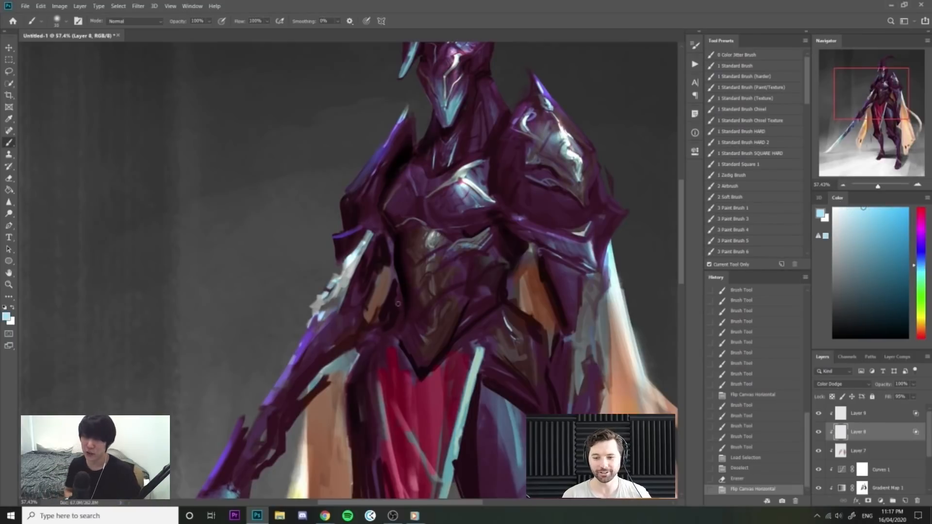
Brush thin light blue highlights at the waist and along the side of the torso beside the sword arm.
left_click_drag(392, 291, 349, 377)
key("ctrl+z")
left_click_drag(380, 344, 366, 356)
left_click_drag(399, 252, 400, 257)
left_click_drag(399, 247, 409, 230)
left_click_drag(403, 237, 417, 226)
key("z")
mouse_move(529, 202)
left_mouse_down()
mouse_move(451, 200)
mouse_move(466, 214)
mouse_move(445, 213)
left_mouse_up()
key("z")
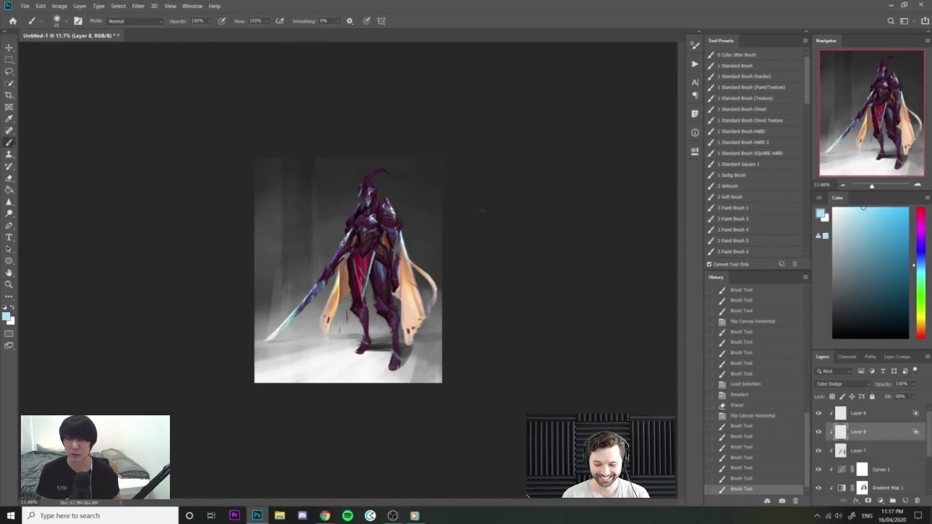
key("alt+Tab")
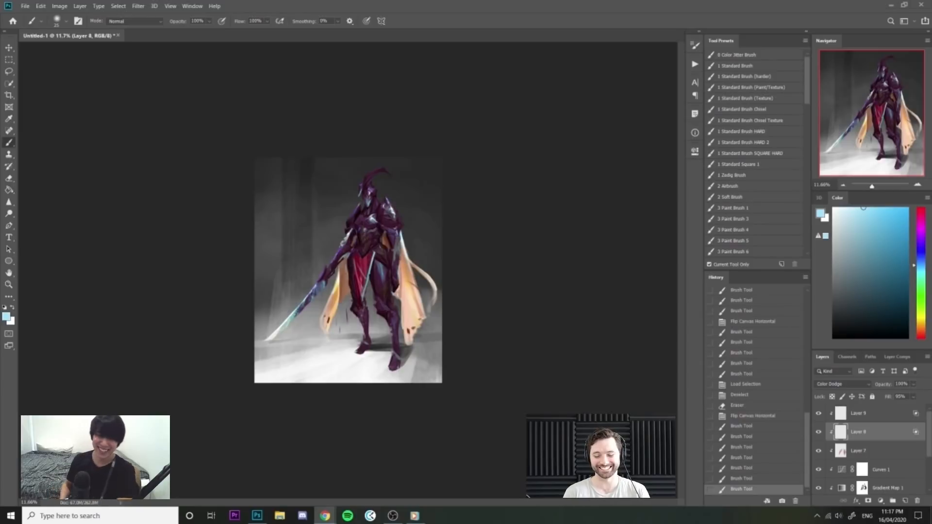
left_click(410, 226)
key("z")
left_click_drag(408, 226, 454, 228)
key("z")
left_click_drag(372, 257, 346, 263)
key("z")
key("z")
left_click_drag(342, 198, 366, 199)
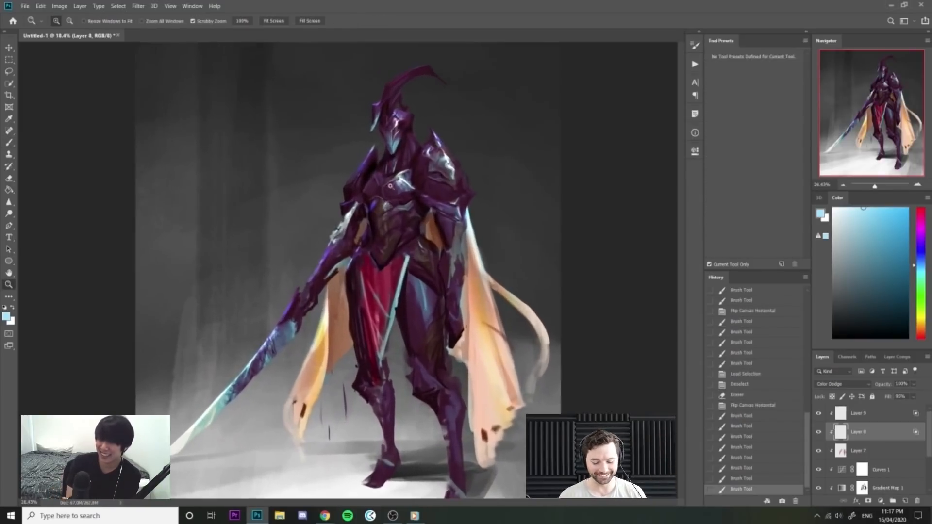
key("alt+Tab")
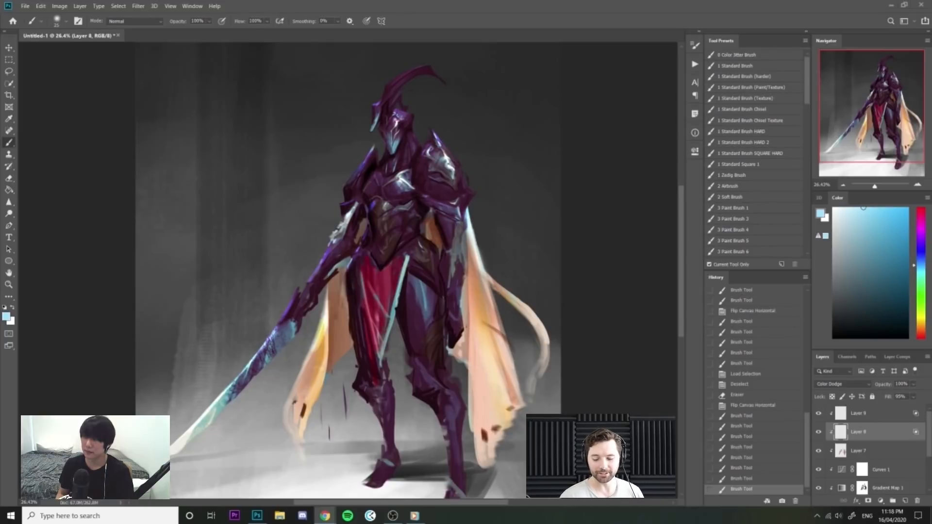
left_click(614, 261)
key("z")
left_click_drag(616, 255, 604, 217)
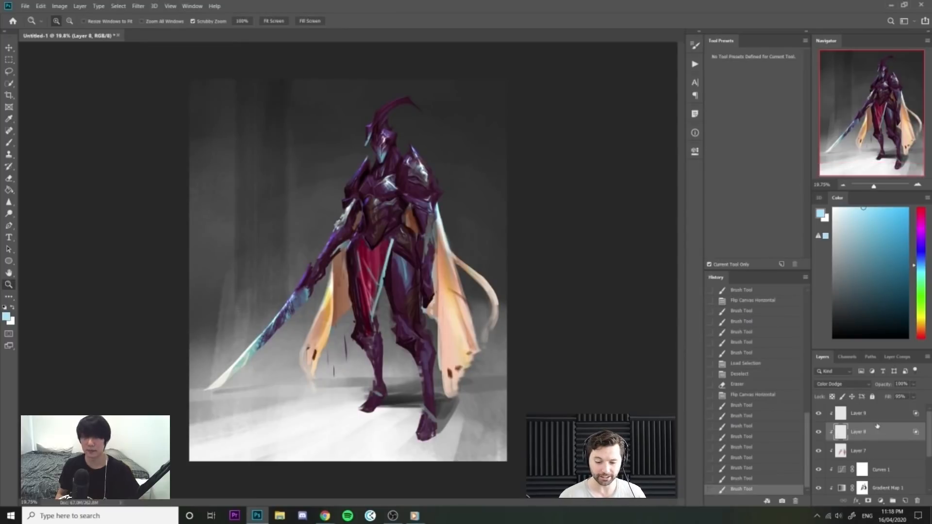
Add a new layer above Layer 9 and choose the Oil Pastel Large brush for detailing the chest plate.
left_click(891, 420)
left_click(905, 501)
left_click_drag(377, 152, 418, 217)
key("z")
left_click_drag(434, 281, 443, 295)
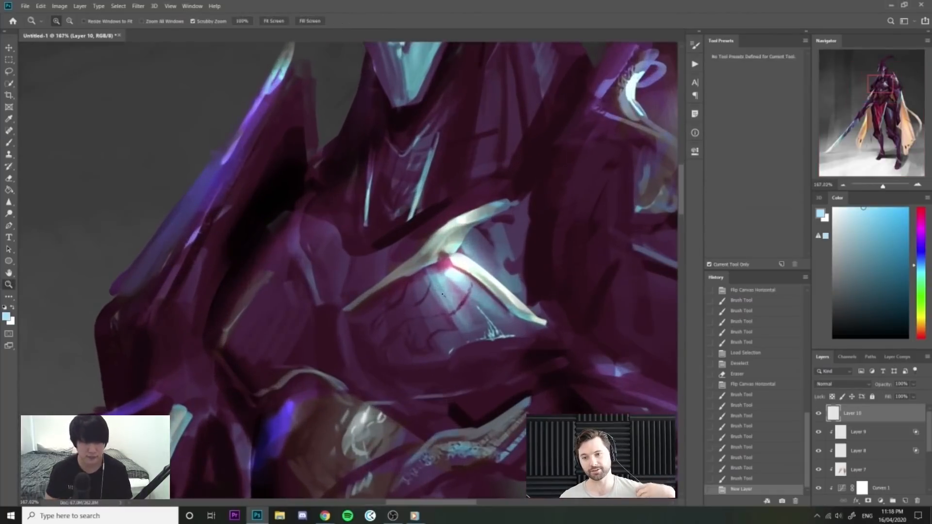
right_click(442, 294)
left_click(482, 427)
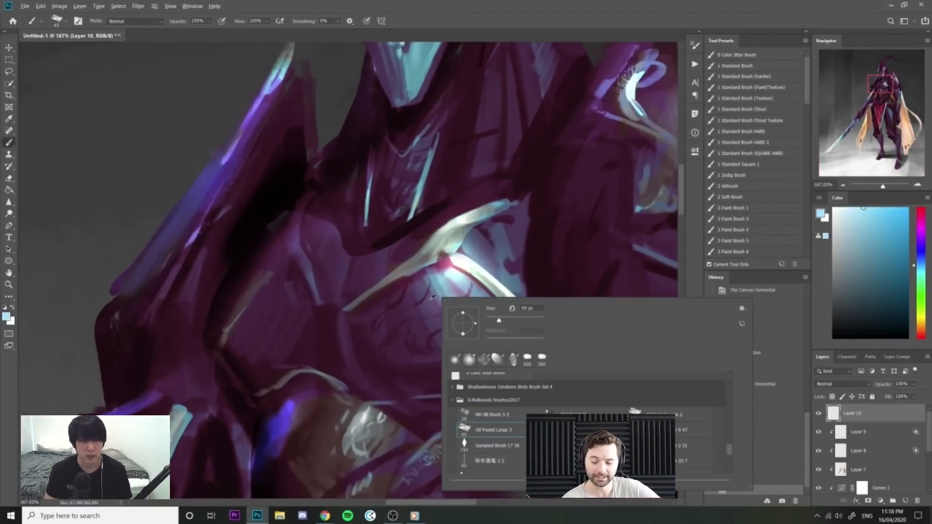
Refine the area around the chest gem with short strokes in sampled colours, using a smaller Oil Pastel Large brush.
left_click(436, 291, "alt")
left_click_drag(443, 285, 447, 288)
key("bracketleft")
left_click(447, 278, "alt")
left_click_drag(444, 278, 453, 283)
left_click(443, 279, "alt")
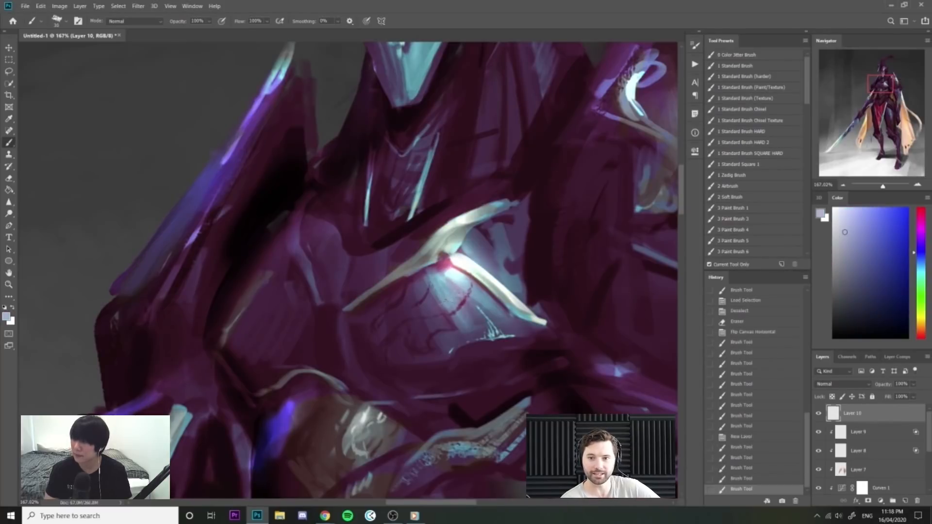
Touch up the glowing panel's lower edge and the trim beside the chest gem with sampled light colours and a smaller brush.
left_click(479, 320, "alt")
mouse_move(470, 310)
left_mouse_down()
mouse_move(478, 325)
mouse_move(512, 330)
mouse_move(467, 317)
mouse_move(518, 317)
left_mouse_up()
left_click(486, 318, "alt")
key("ctrl+space")
key("bracketleft")
left_click(442, 271, "alt")
key("ctrl+space")
mouse_move(442, 270)
left_mouse_down()
mouse_move(468, 271)
mouse_move(446, 267)
left_mouse_up()
Sharpen the upper edge of the chest trim with sampled colours, undoing the long stroke along its length.
left_click(470, 236, "alt")
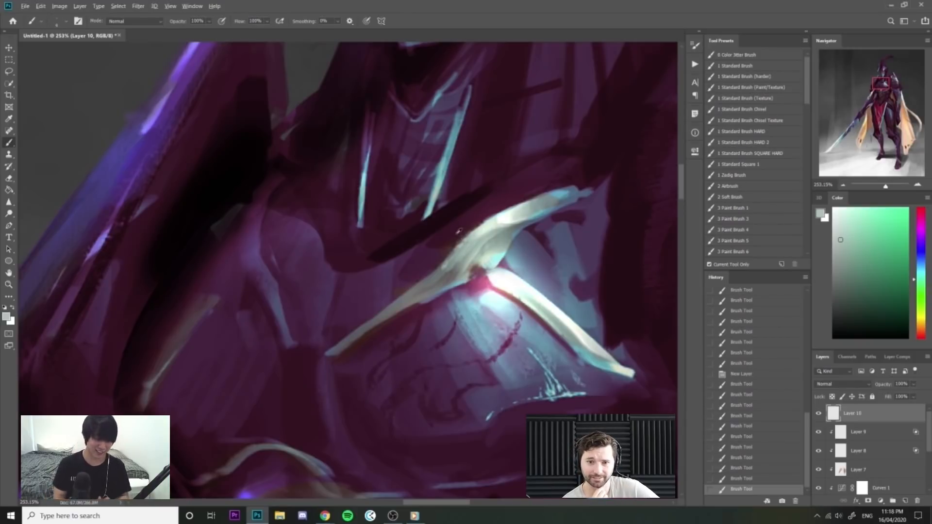
left_click(461, 233, "alt")
left_click_drag(458, 243, 446, 265)
left_click(464, 243, "alt")
mouse_move(454, 252)
left_mouse_down()
mouse_move(378, 314)
mouse_move(423, 303)
mouse_move(363, 335)
left_mouse_up()
key("ctrl+z")
key("[")
left_click(396, 300, "alt")
left_click(361, 337, "alt")
Clean up the lower edge of the chest trim and the area above the gem with sampled tones.
left_click(423, 300, "alt")
left_click_drag(454, 284, 406, 305)
mouse_move(480, 274)
left_mouse_down()
mouse_move(427, 273)
mouse_move(527, 264)
left_mouse_up()
left_click(464, 311, "alt")
left_click(458, 310, "alt")
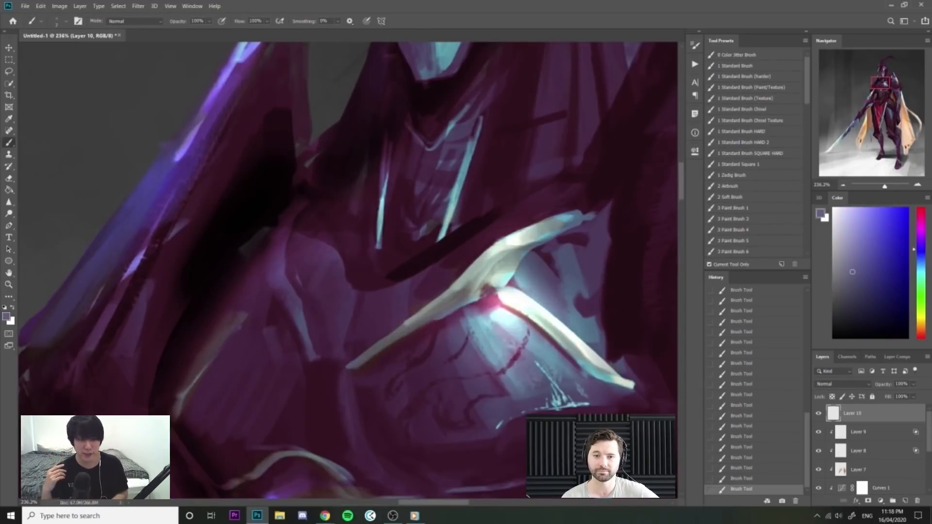
Sample light and grey tones from the chest trim and refine its outer upper tip.
left_click(502, 281, "alt")
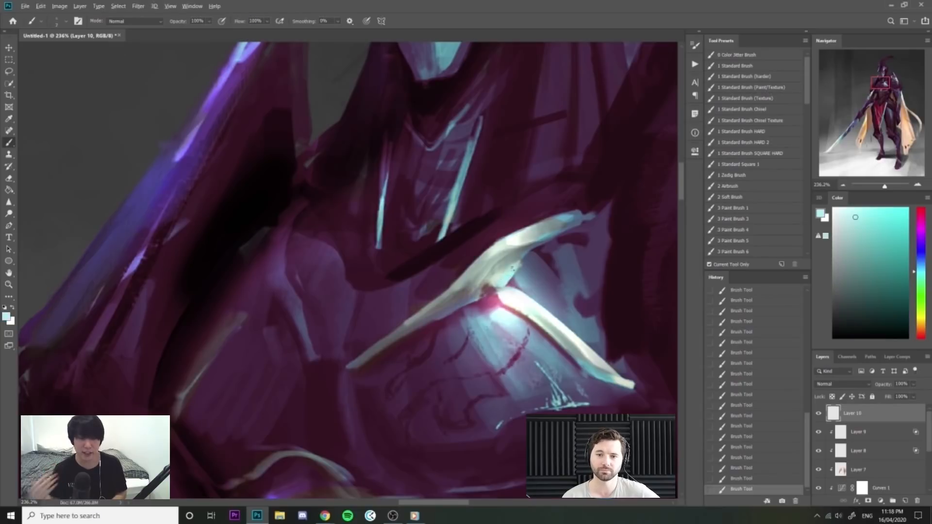
left_click(533, 265, "alt")
left_click(529, 244, "alt")
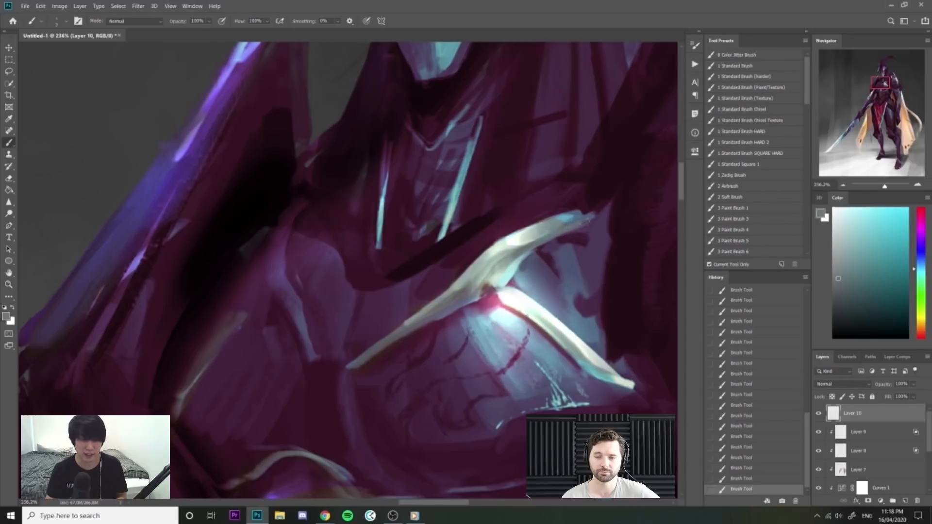
left_click(595, 215, "alt")
mouse_move(600, 207)
left_mouse_down()
mouse_move(515, 208)
mouse_move(611, 206)
left_mouse_up()
left_click(607, 235, "alt")
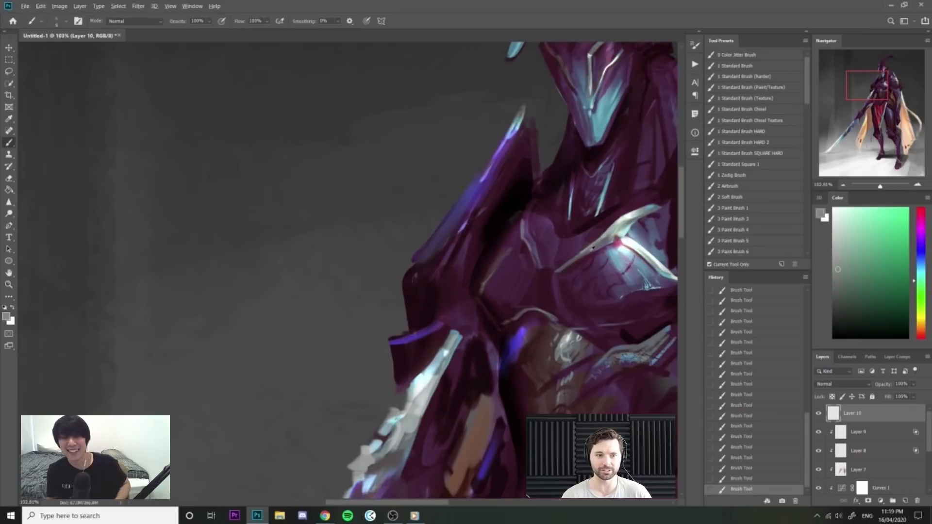
Paint small grey-green accents on the chest plate's side trim and along the main trim with sampled colours.
left_click(533, 233, "alt")
left_click(540, 234, "alt")
left_click(611, 232, "alt")
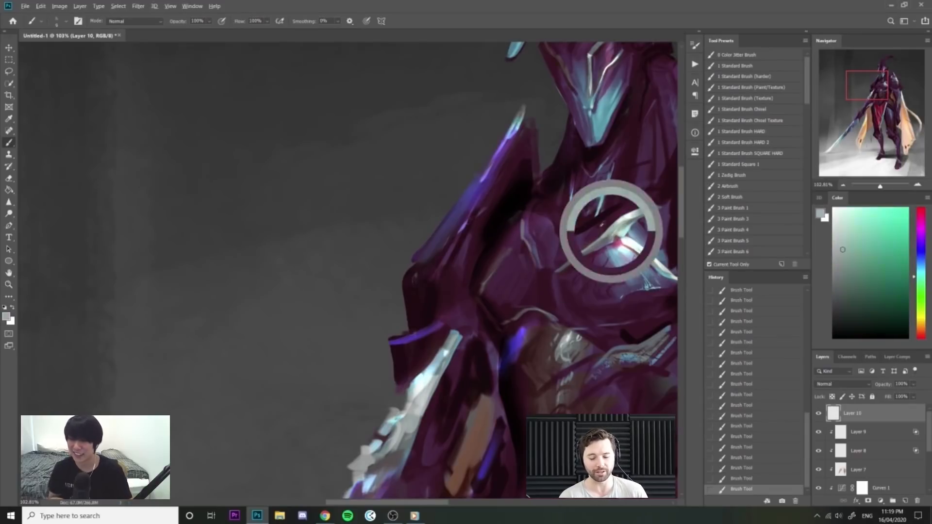
left_click_drag(535, 242, 538, 261)
left_click(545, 244, "alt")
left_click_drag(575, 233, 508, 233)
mouse_move(602, 209)
left_mouse_down()
mouse_move(577, 202)
mouse_move(640, 198)
left_mouse_up()
Rework the hanging arm with a larger brush, using tones sampled from the surrounding armour.
left_click(475, 297, "alt")
left_click(480, 307, "alt")
key("bracketright")
key("bracketright")
key("bracketright")
mouse_move(486, 288)
left_mouse_down()
mouse_move(492, 304)
mouse_move(453, 305)
mouse_move(464, 294)
mouse_move(480, 331)
mouse_move(494, 307)
mouse_move(471, 277)
mouse_move(488, 259)
left_mouse_up()
left_click(449, 304, "alt")
left_click(450, 317, "alt")
key("bracketright")
left_click(488, 305, "alt")
Touch up the inner edge of the hanging arm beside the cape with dark tones sampled from the armour.
key("z")
key("z")
left_click(476, 254, "alt")
left_click(475, 244, "alt")
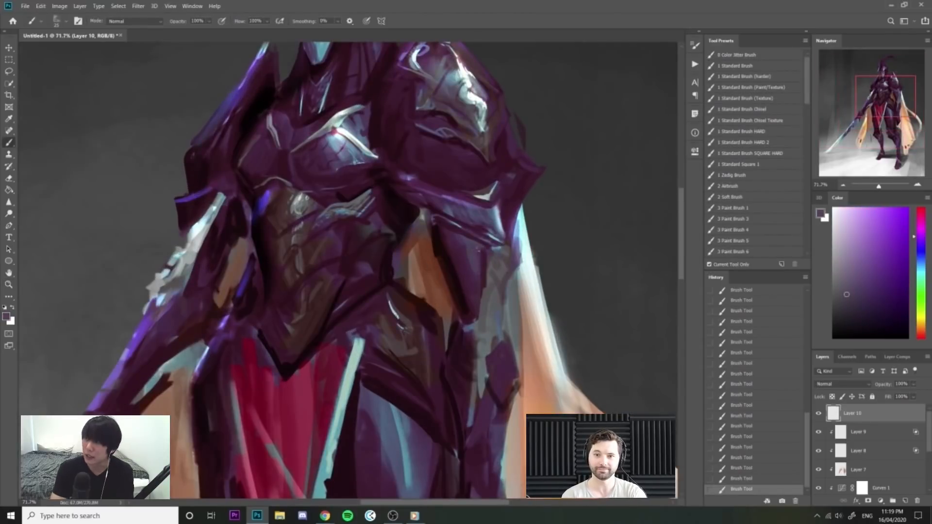
left_click(454, 249, "alt")
left_click(443, 246, "alt")
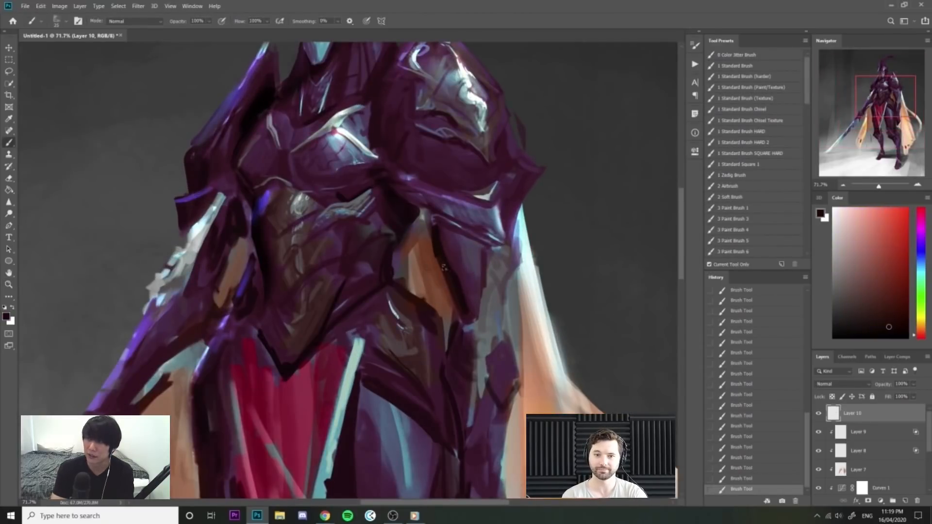
left_click(437, 260, "alt")
Flip the canvas horizontally and view the whole painting.
key("z")
left_click_drag(483, 244, 443, 244)
key("ctrl+shift+h")
key("z")
left_click_drag(530, 232, 520, 227)
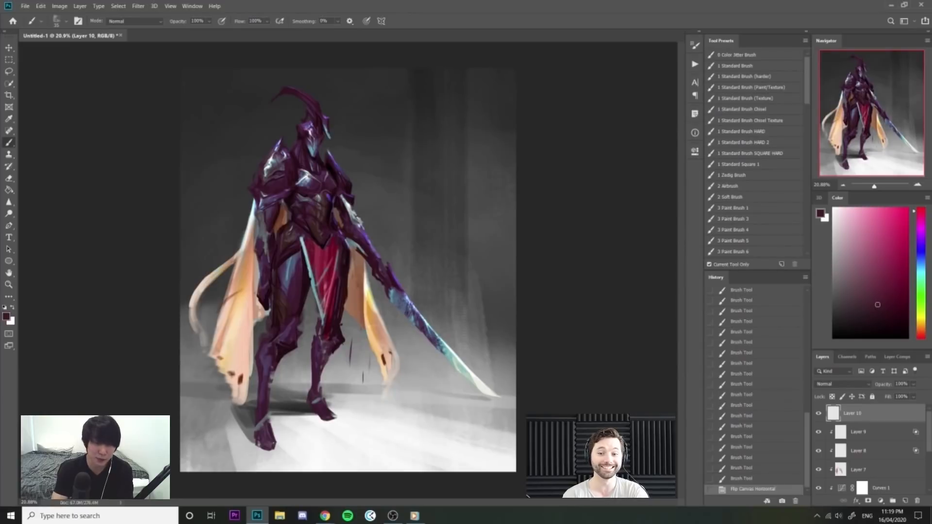
key("z")
left_click_drag(323, 138, 337, 138)
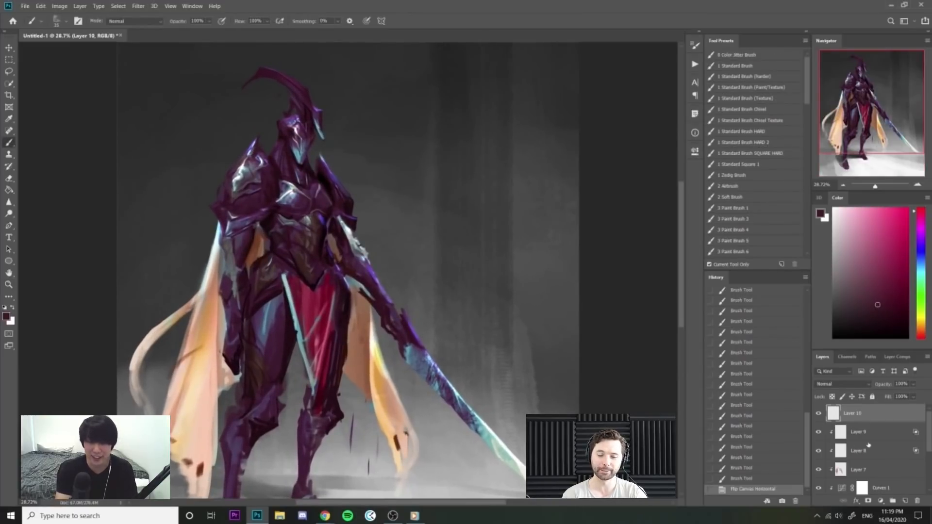
Choose a pale pinkish grey and a much smaller brush, and paint a rim light along the mask's lower outer edge.
key("z")
left_click_drag(308, 155, 319, 140)
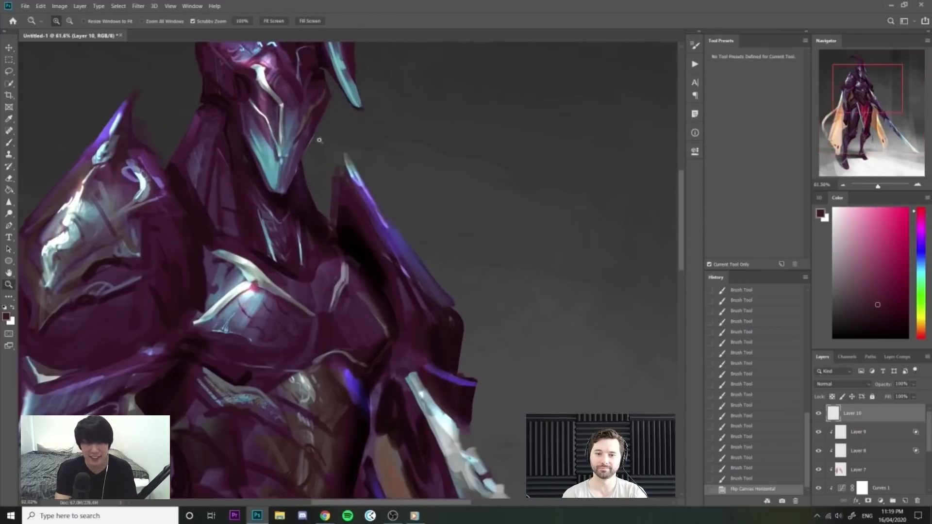
left_click(838, 222)
key("bracketleft")
key("bracketleft")
key("bracketleft")
key("bracketleft")
left_click_drag(297, 169, 284, 191)
key("ctrl+z")
left_click_drag(299, 159, 295, 170)
left_click_drag(302, 136, 290, 158)
Enlarge the brush and extend the pale rim light along the mask's outer edge from cheek to chin.
key("bracketright")
mouse_move(314, 119)
left_mouse_down()
mouse_move(304, 131)
mouse_move(326, 103)
mouse_move(308, 143)
left_mouse_up()
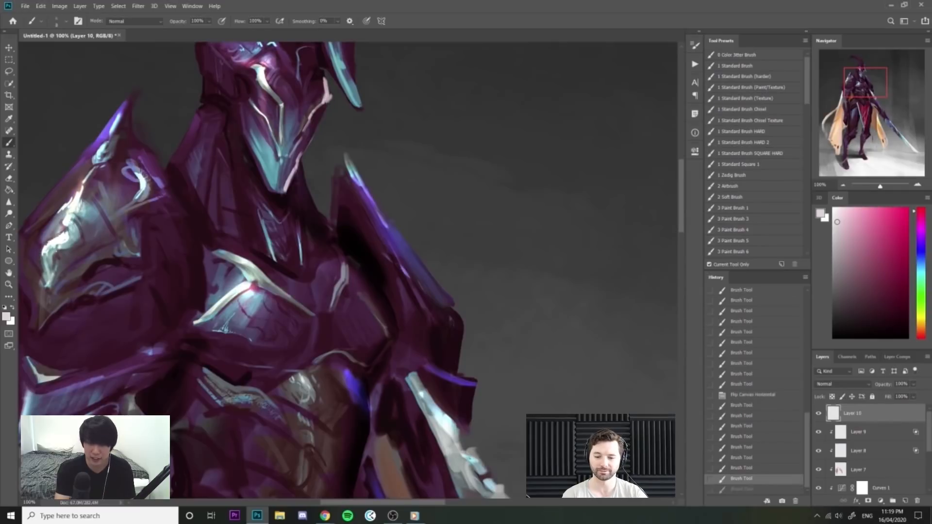
left_click_drag(330, 98, 311, 140)
left_click_drag(322, 114, 295, 165)
mouse_move(309, 141)
left_mouse_down()
mouse_move(289, 177)
mouse_move(293, 169)
left_mouse_up()
left_click_drag(303, 153, 282, 192)
left_click_drag(293, 165, 284, 193)
left_click_drag(353, 113, 291, 107)
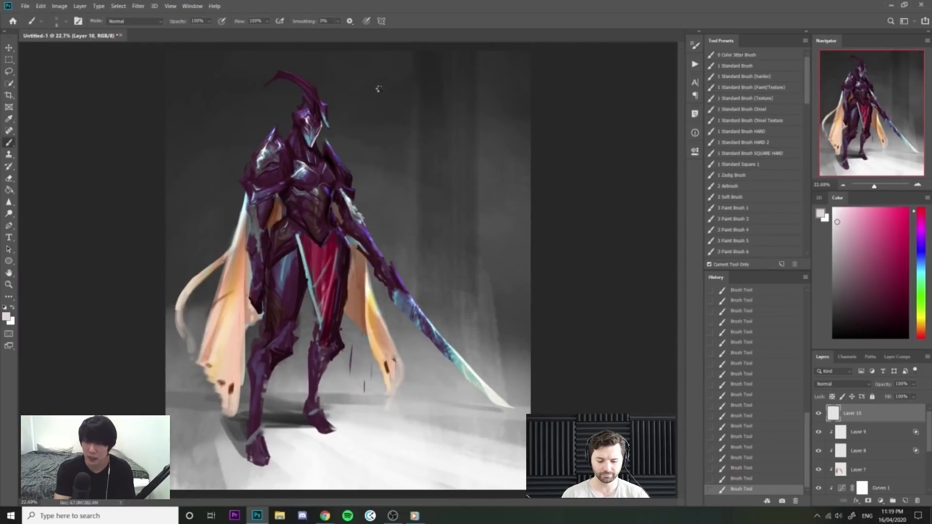
Flip the canvas horizontally and brighten the upper part of the mask's rim light with near-white.
key("ctrl+shift+h")
left_click_drag(387, 94, 433, 96)
left_click_drag(431, 201, 464, 202)
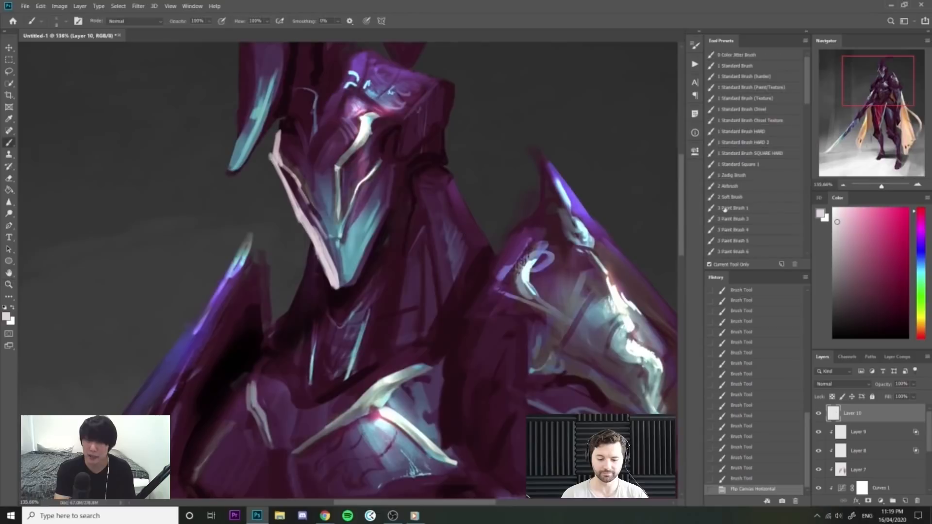
left_click(835, 208)
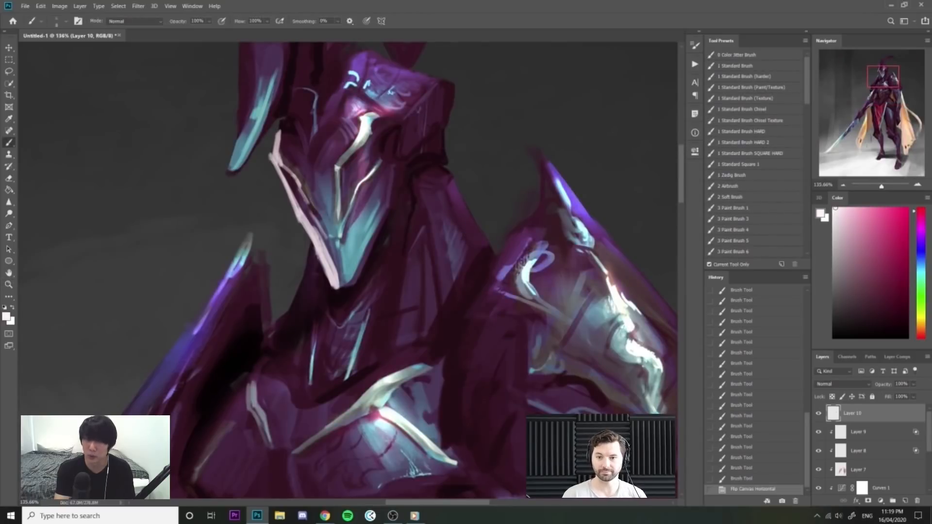
left_click_drag(275, 163, 294, 206)
key("ctrl+z")
left_click_drag(273, 160, 297, 210)
left_click_drag(272, 157, 298, 219)
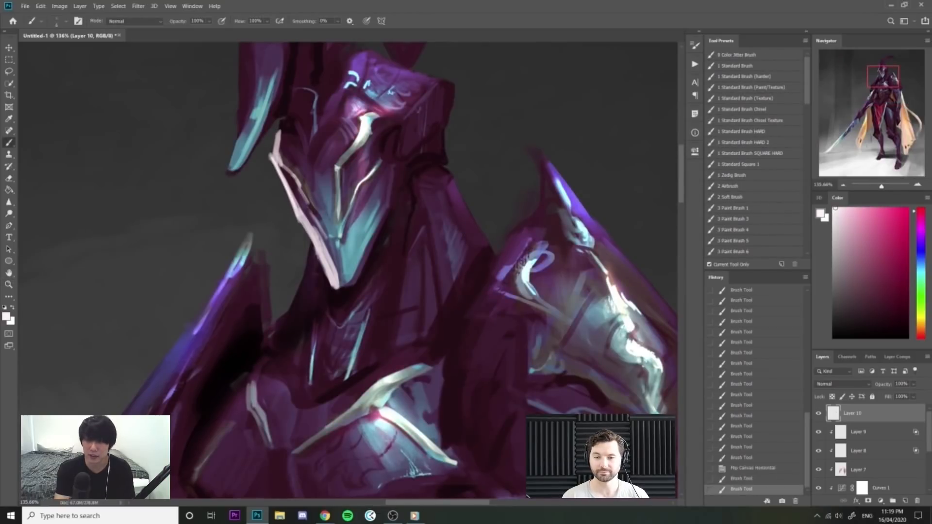
Erase part of the rim light along the lower edge of the mask.
key("e")
left_click_drag(335, 284, 292, 197)
key("b")
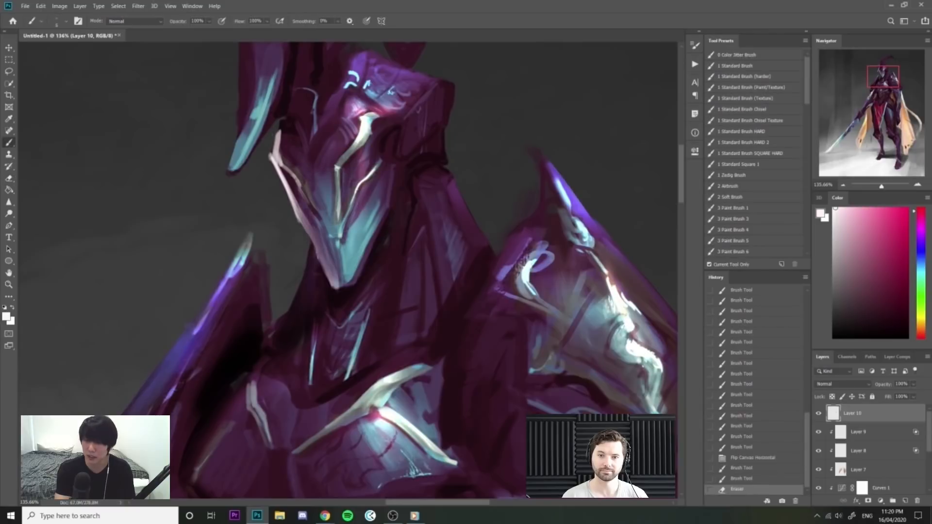
Add small near-white accents at the top of the mask's edge and the helmet above it, enlarging the brush.
mouse_move(278, 131)
left_mouse_down()
mouse_move(271, 156)
mouse_move(280, 121)
left_mouse_up()
mouse_move(318, 125)
left_mouse_down()
mouse_move(296, 124)
mouse_move(311, 126)
mouse_move(305, 132)
left_mouse_up()
left_click_drag(294, 116, 303, 129)
key("]")
key("]")
mouse_move(293, 114)
left_mouse_down()
mouse_move(310, 150)
mouse_move(297, 121)
left_mouse_up()
Paint a near-white rim light down the outer edge of the helmet's hanging horn plate.
left_click_drag(319, 72, 342, 73)
left_click_drag(336, 156, 330, 145)
left_click_drag(331, 176, 331, 141)
left_click_drag(328, 199, 332, 146)
left_click_drag(331, 164, 330, 188)
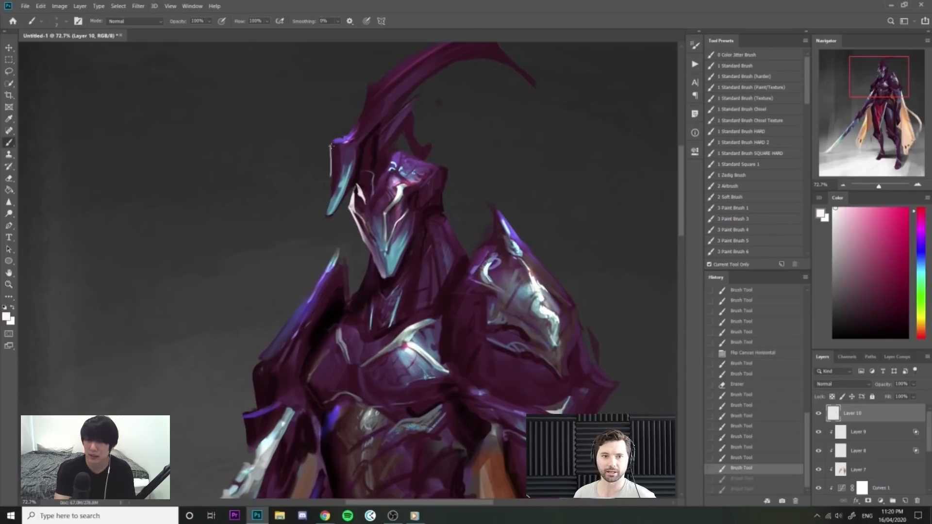
left_click_drag(331, 145, 329, 202)
mouse_move(331, 163)
left_mouse_down()
mouse_move(326, 216)
mouse_move(331, 158)
left_mouse_up()
left_click_drag(328, 142, 335, 182)
left_click_drag(334, 148, 336, 170)
left_click_drag(334, 151, 324, 213)
Trim the rim light on the horn plate with the Eraser.
key("e")
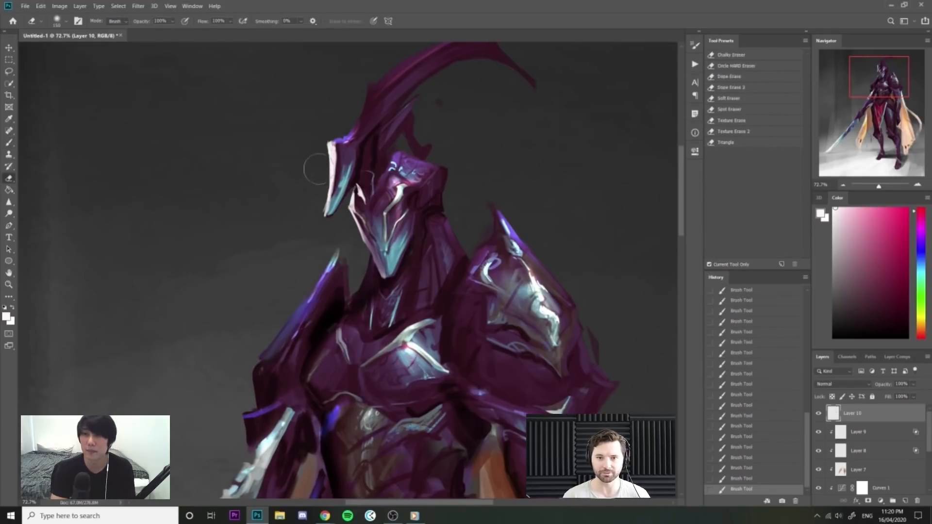
left_click_drag(314, 173, 313, 194)
key("ctrl+z")
left_click_drag(350, 155, 349, 170)
Brush near-white edge highlights along the front of the helmet crest above the horn plate.
key("b")
left_click_drag(355, 125, 344, 135)
left_click_drag(367, 95, 357, 129)
left_click_drag(371, 90, 368, 101)
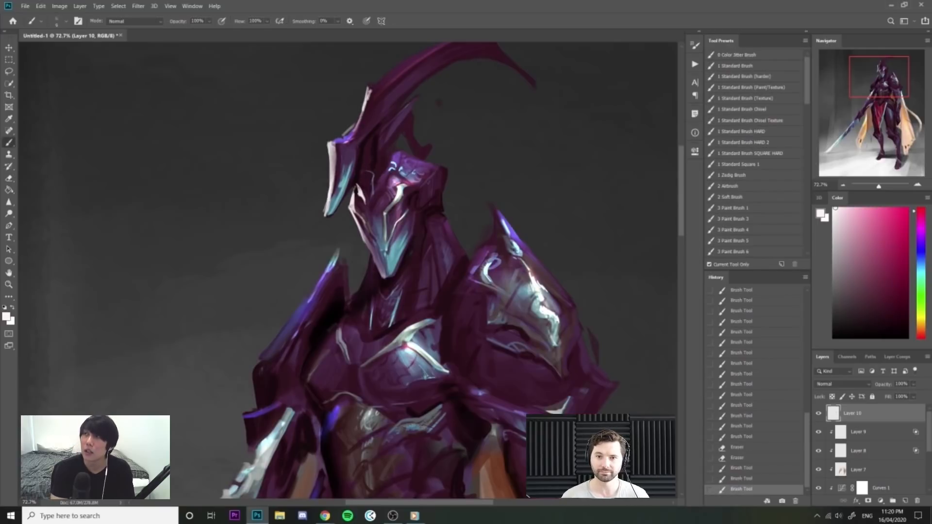
left_click_drag(356, 190, 358, 195)
Paint near-white rim light along the outer edges of the sword arm's shoulder plate and upper arm armour.
mouse_move(403, 102)
left_mouse_down()
mouse_move(357, 104)
mouse_move(384, 116)
mouse_move(359, 117)
mouse_move(420, 108)
left_mouse_up()
left_click_drag(388, 149, 338, 216)
key("ctrl+z")
left_click_drag(391, 144, 331, 229)
left_click_drag(332, 229, 332, 259)
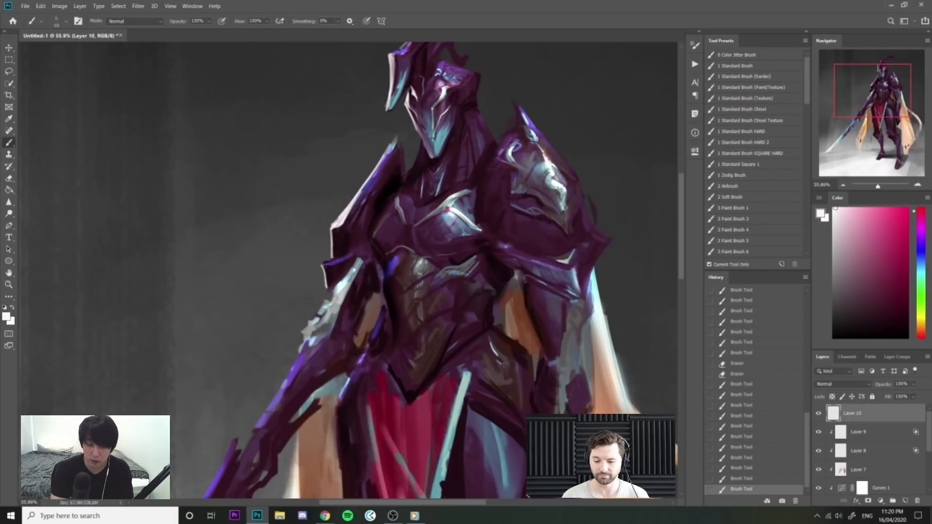
left_click_drag(329, 275, 327, 286)
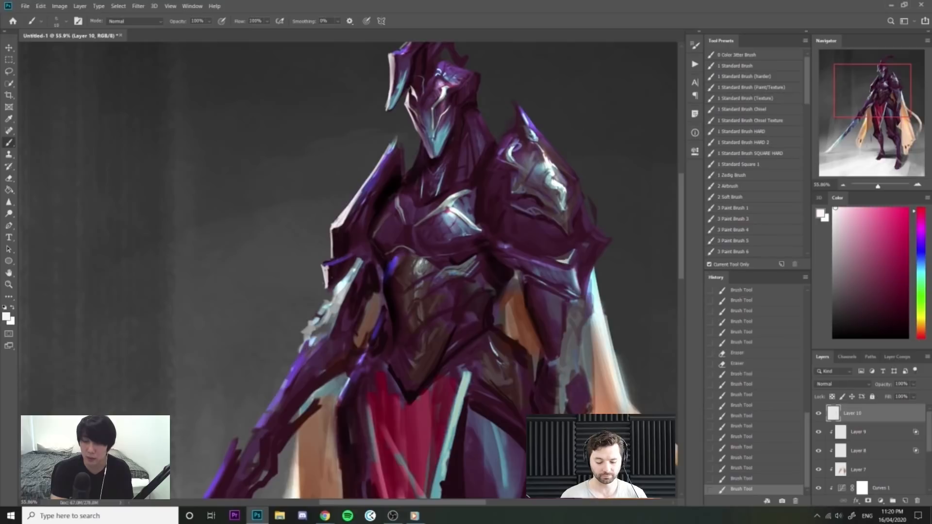
Flip the canvas horizontally and paint a near-white rim light down the neck beneath the mask with a larger brush.
key("ctrl+0")
key("ctrl+shift+h")
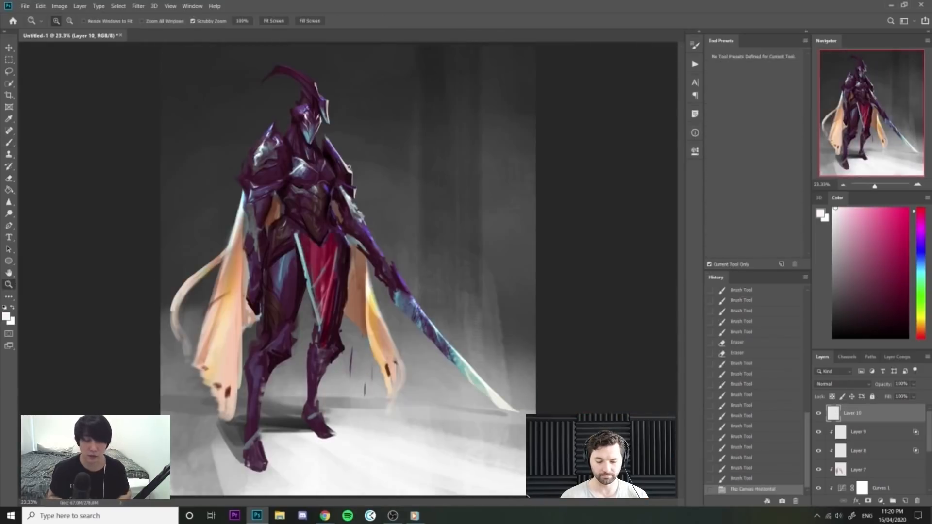
left_click_drag(348, 161, 372, 161)
left_click_drag(298, 135, 305, 144)
left_click_drag(300, 130, 302, 137)
left_click_drag(300, 114, 350, 115)
key("bracketright")
left_click_drag(296, 136, 306, 174)
left_click_drag(298, 152, 311, 192)
Erase the excess of the neck's rim light to narrow it.
key("e")
left_click_drag(282, 163, 298, 174)
mouse_move(369, 112)
left_mouse_down()
mouse_move(335, 97)
mouse_move(326, 79)
mouse_move(321, 97)
left_mouse_up()
key("b")
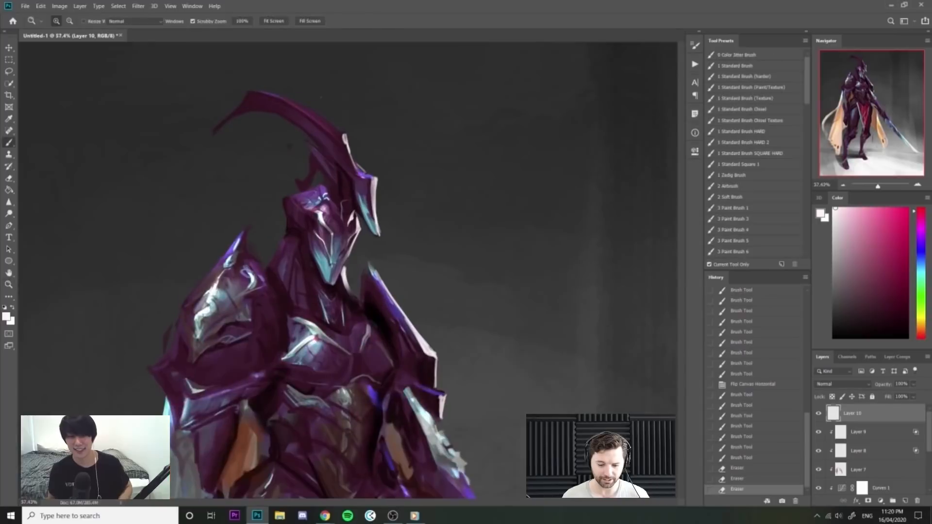
Add a thin near-white highlight along the front edge of the curved helmet crest.
left_click_drag(344, 135, 325, 120)
key("ctrl+z")
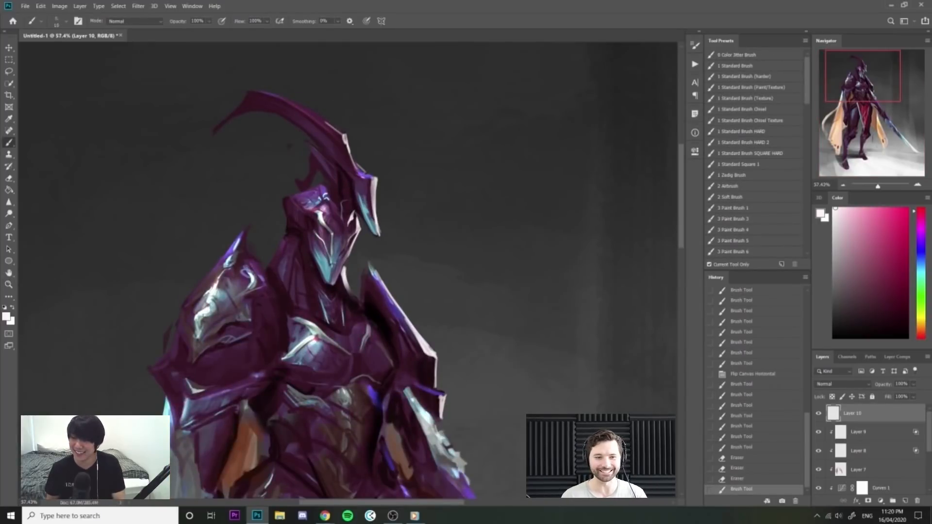
key("alt+Tab")
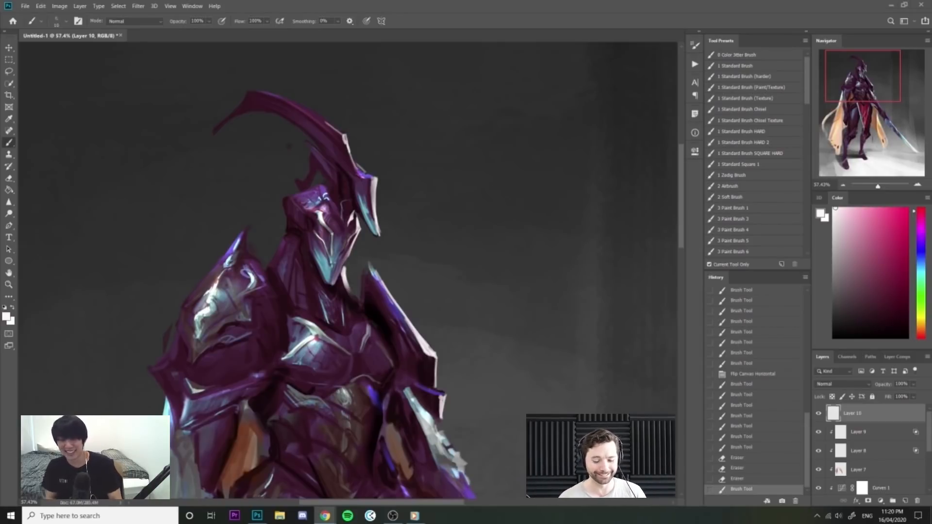
left_click(496, 82)
Brush near-white rim light along the outer edge of the sword arm, redoing the first stroke.
key("ctrl+space")
left_click_drag(491, 135, 407, 194)
mouse_move(521, 380)
left_mouse_down()
mouse_move(401, 296)
mouse_move(464, 298)
left_mouse_up()
left_click_drag(381, 262, 394, 320)
key("ctrl+z")
left_click_drag(379, 258, 391, 320)
left_click_drag(380, 275, 419, 388)
left_click_drag(394, 328, 408, 365)
Redo the last rim light stroke on the sword arm and check the whole painting.
mouse_move(420, 256)
left_mouse_down()
mouse_move(435, 288)
mouse_move(362, 262)
left_mouse_up()
key("ctrl+space")
key("ctrl+space")
left_click_drag(356, 202, 437, 206)
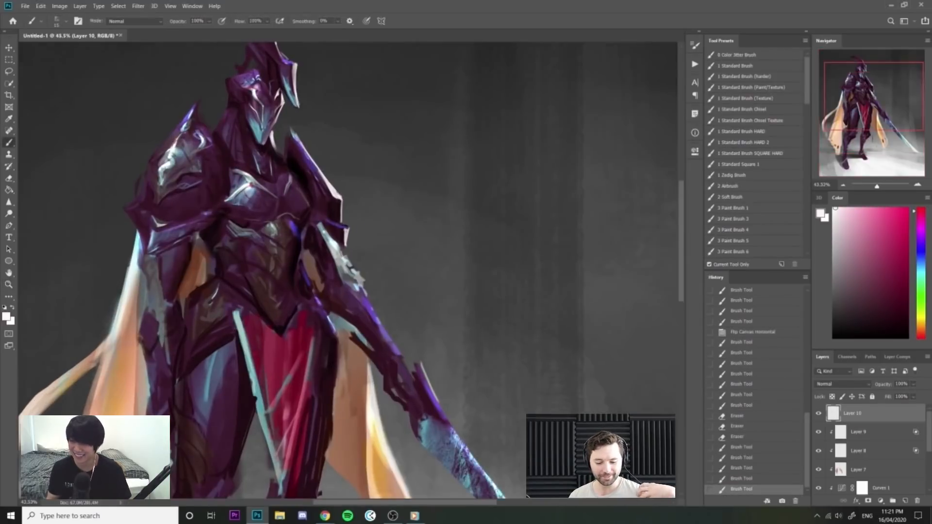
key("ctrl+z")
mouse_move(364, 293)
left_mouse_down()
mouse_move(389, 336)
mouse_move(345, 318)
left_mouse_up()
key("ctrl+space")
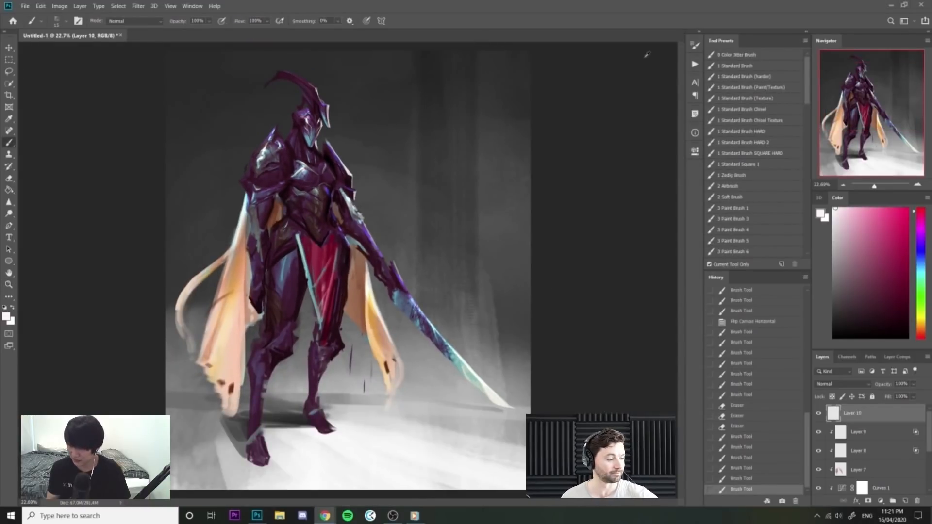
key("z")
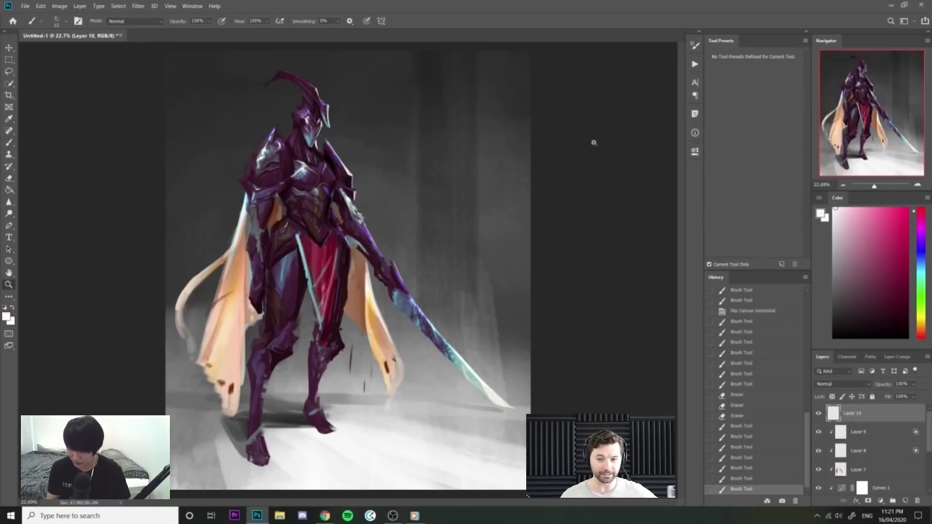
Flip the canvas horizontally and zoom in on the sword.
left_click_drag(592, 143, 579, 132)
key("ctrl+shift+h")
mouse_move(435, 168)
left_mouse_down()
mouse_move(473, 148)
mouse_move(462, 133)
mouse_move(477, 146)
mouse_move(467, 125)
left_mouse_up()
Try brush strokes along the upper edge of the blade with colours sampled from the sword, undoing each.
key("b")
mouse_move(233, 396)
left_mouse_down()
mouse_move(279, 388)
mouse_move(268, 357)
left_mouse_up()
left_click(265, 380, "alt")
key("z")
key("b")
key("z")
left_click_drag(322, 278, 338, 279)
key("b")
key("]")
left_click(333, 283, "alt")
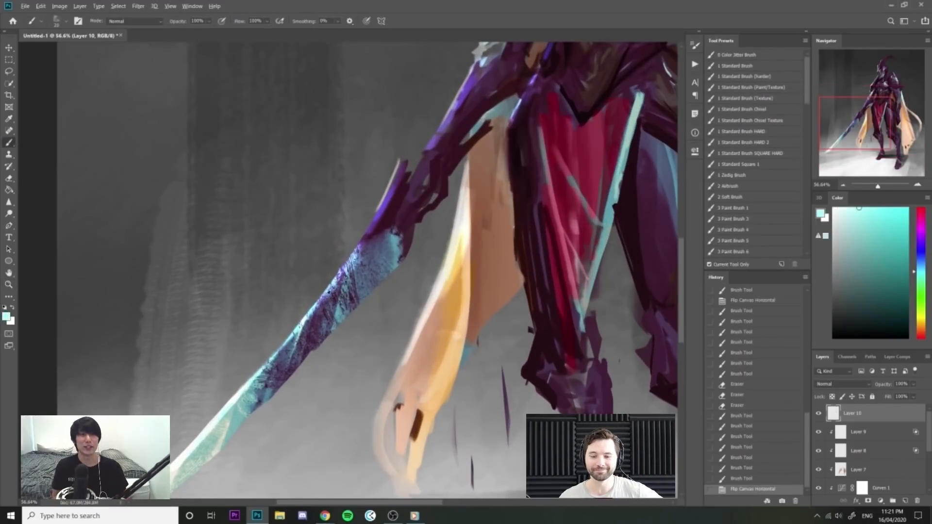
key("]")
key("]")
key("]")
left_click_drag(336, 280, 317, 304)
key("ctrl+z")
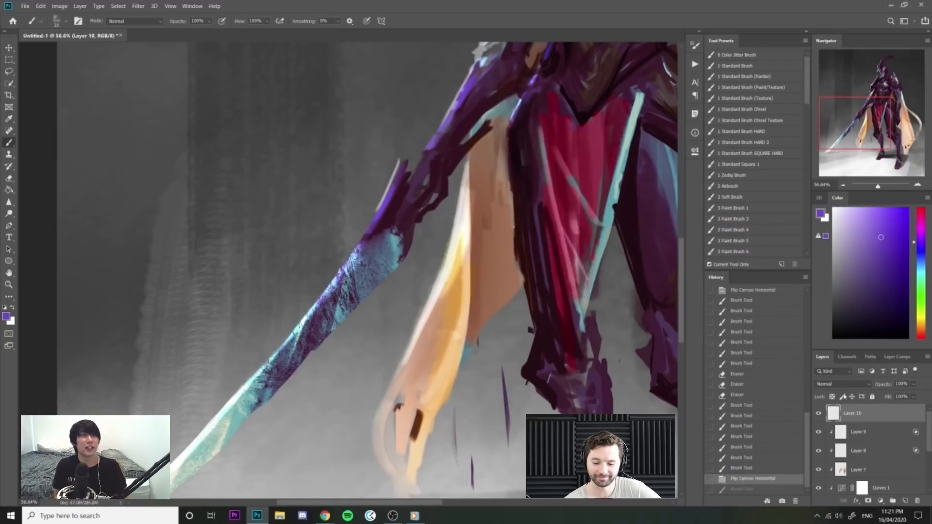
left_click(356, 257, "alt")
left_click_drag(357, 252, 321, 298)
key("ctrl+z")
Brush a thin pale cyan highlight along the upper edge of the sword with a smaller brush, redoing the stroke until it is clean.
key("[")
key("[")
left_click_drag(359, 247, 282, 345)
key("ctrl+z")
key("ctrl+z")
mouse_move(360, 247)
left_mouse_down()
mouse_move(283, 343)
mouse_move(299, 331)
left_mouse_up()
key("ctrl+z")
key("ctrl+z")
key("ctrl+z")
left_click_drag(361, 248, 291, 334)
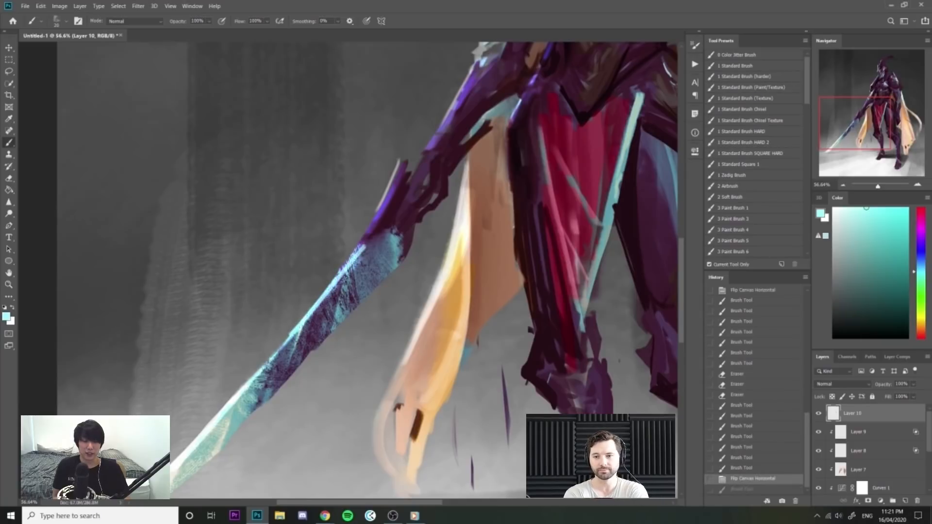
key("ctrl+z")
left_click_drag(362, 247, 298, 328)
key("ctrl+z")
left_click_drag(361, 248, 280, 352)
Paint over the base of the blade with sampled blade colours and dark purple to define where it meets the hand.
mouse_move(461, 250)
left_mouse_down()
mouse_move(379, 250)
mouse_move(397, 249)
left_mouse_up()
left_click_drag(335, 300, 419, 300)
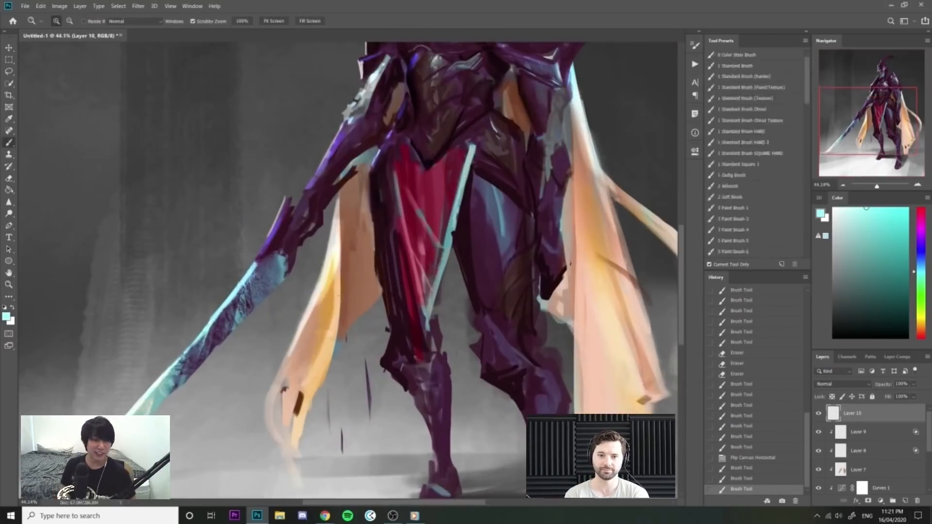
left_click_drag(275, 285, 311, 285)
left_click(227, 290, "ctrl+alt")
left_click(219, 286, "alt")
left_click_drag(249, 250, 228, 275)
left_click(266, 235, "alt")
mouse_move(280, 227)
left_mouse_down()
mouse_move(264, 289)
mouse_move(263, 273)
mouse_move(291, 236)
mouse_move(206, 244)
left_mouse_up()
key("bracketright")
key("bracketright")
left_click_drag(303, 305, 386, 306)
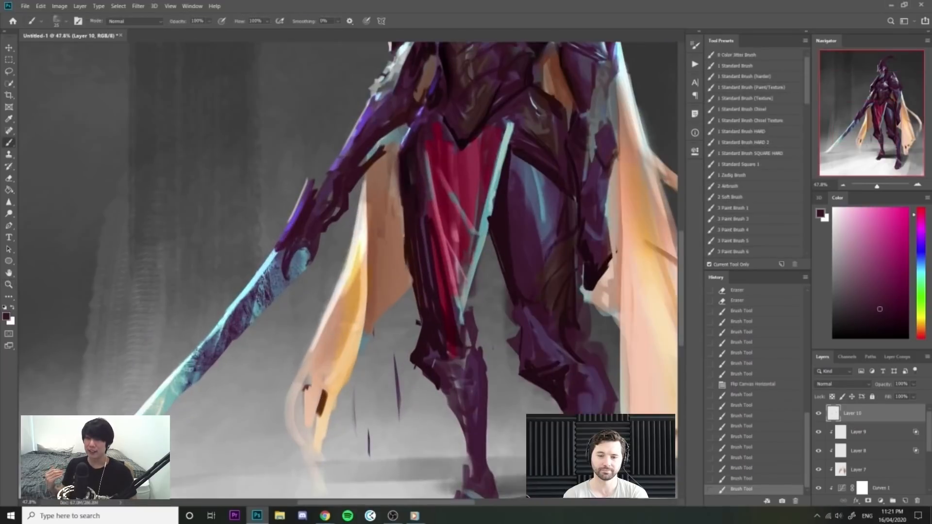
Refine the sword hand and forearm armour with short dark purple strokes.
mouse_move(282, 261)
left_mouse_down()
mouse_move(273, 292)
mouse_move(260, 280)
mouse_move(248, 294)
mouse_move(278, 252)
left_mouse_up()
left_click_drag(342, 225, 354, 198)
left_click(310, 226, "alt")
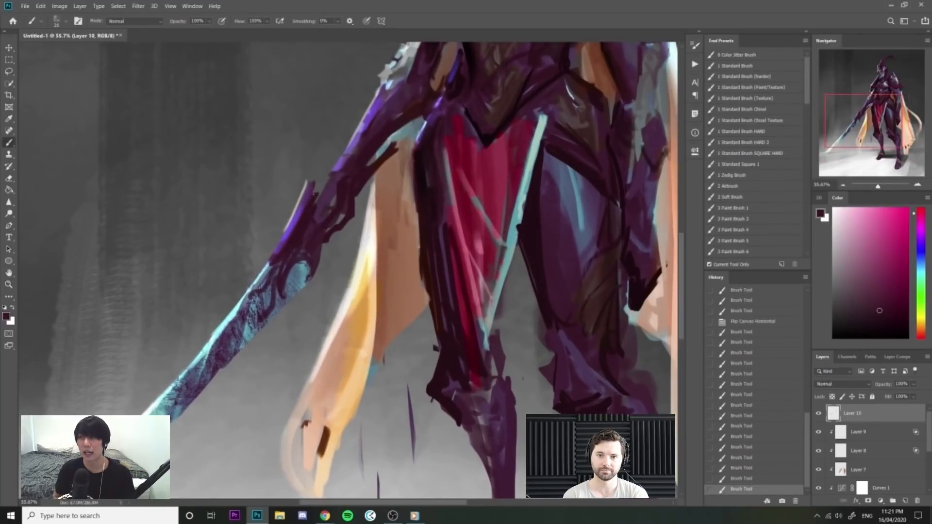
mouse_move(322, 187)
left_mouse_down()
mouse_move(319, 206)
mouse_move(325, 192)
left_mouse_up()
mouse_move(327, 190)
left_mouse_down()
mouse_move(321, 209)
mouse_move(330, 208)
left_mouse_up()
left_click_drag(338, 174, 321, 213)
left_click_drag(350, 253, 301, 253)
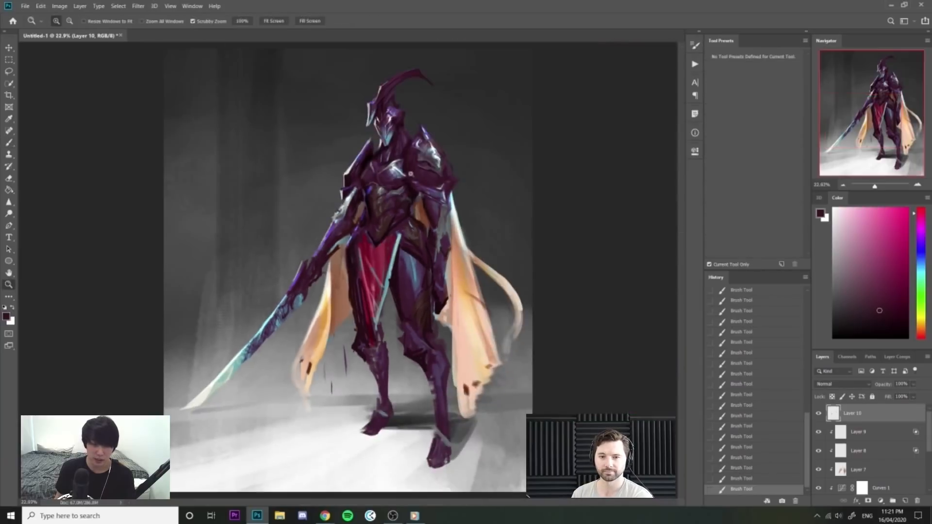
Repaint the red loincloth with sampled reds, a pale green trim line down its outer edge and dark accents beside it.
mouse_move(359, 262)
left_mouse_down()
mouse_move(380, 263)
mouse_move(385, 282)
left_mouse_up()
left_click(380, 290, "alt")
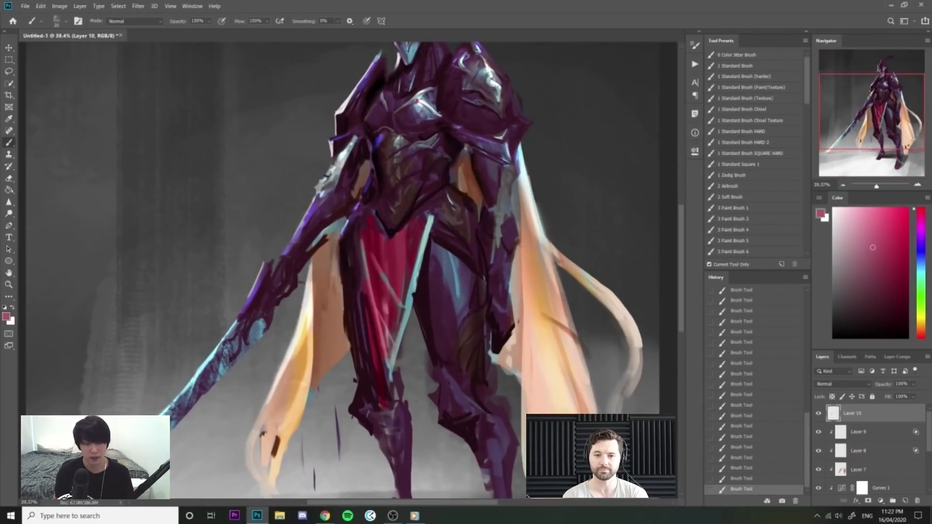
left_click(412, 259, "alt")
left_click(402, 259, "alt")
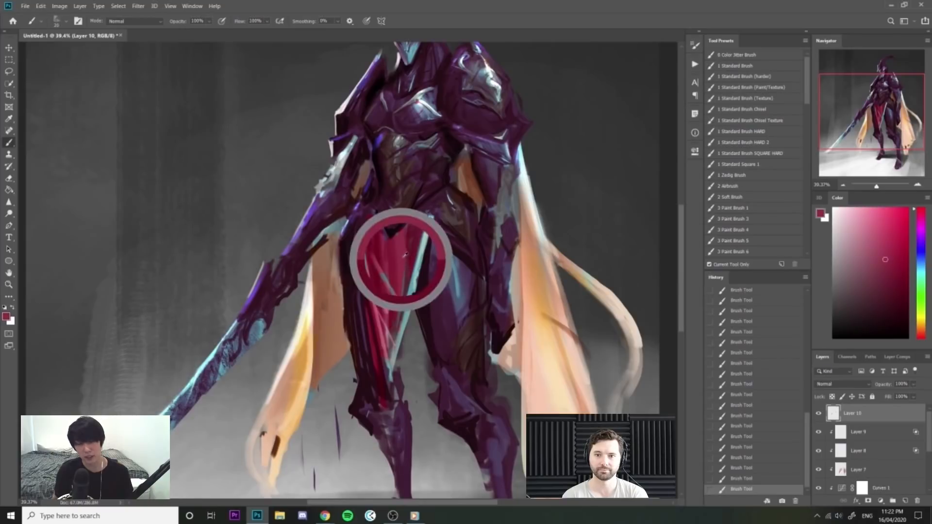
left_click(420, 229, "alt")
left_click(425, 237, "alt")
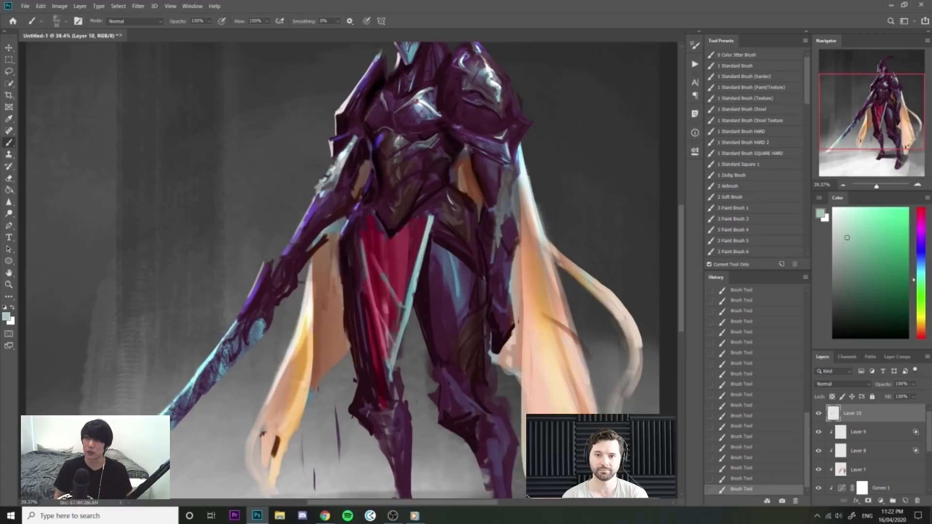
left_click(373, 273, "alt")
left_click(365, 262, "alt")
left_click_drag(366, 277, 389, 393)
left_click(360, 299, "alt")
left_click(356, 307, "alt")
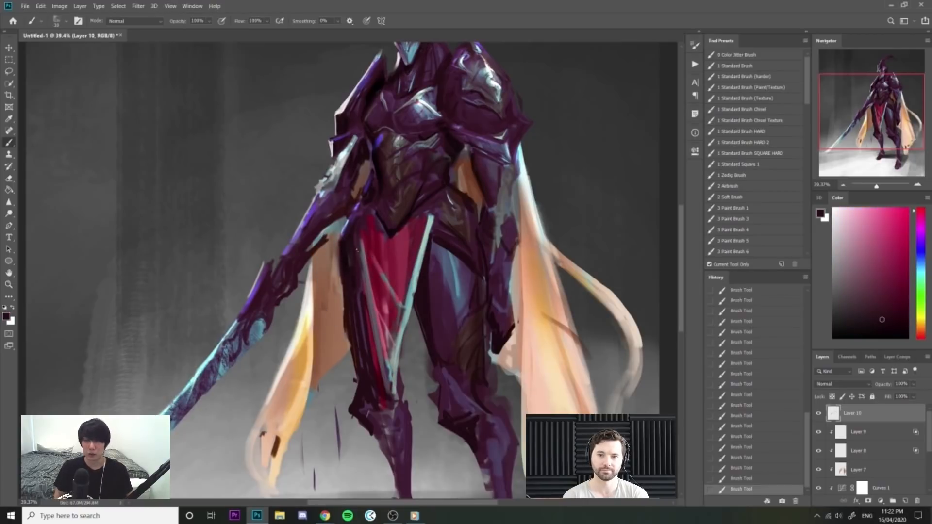
left_click_drag(462, 238, 447, 225)
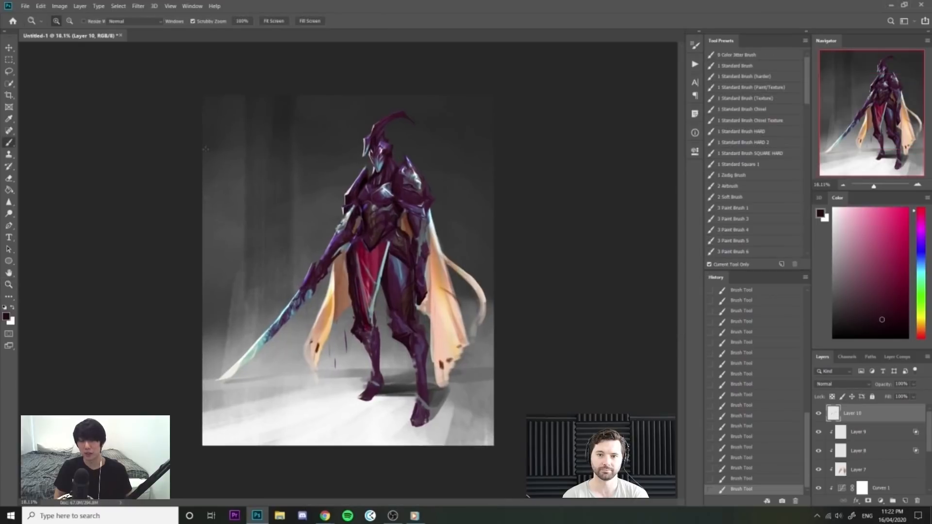
Select the whole canvas with a rectangular marquee, switch to Chrome and back, and deselect.
key("m")
left_click_drag(202, 95, 495, 446)
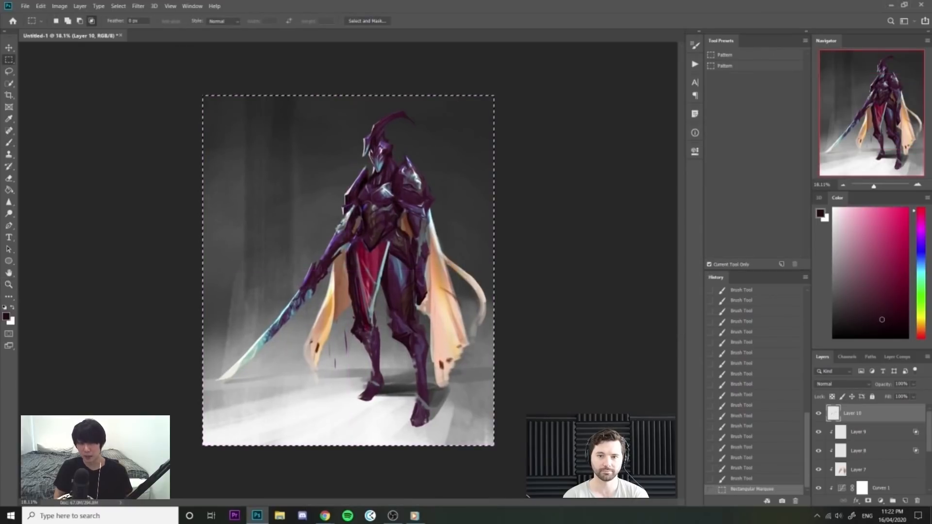
key("alt+Tab")
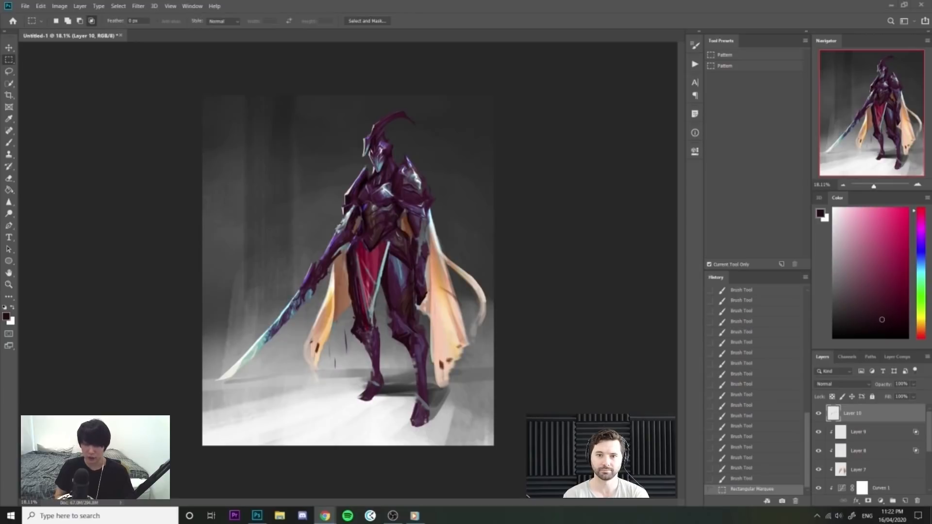
key("alt+Tab")
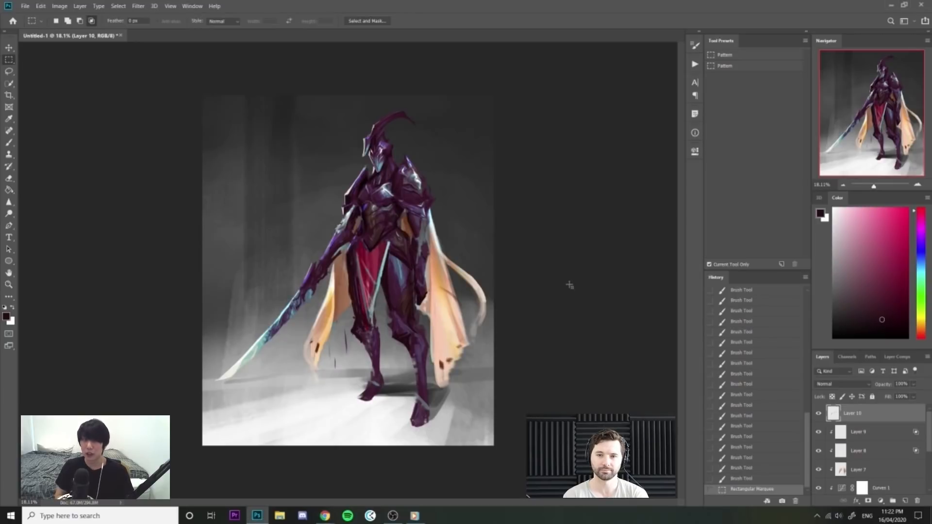
key("z")
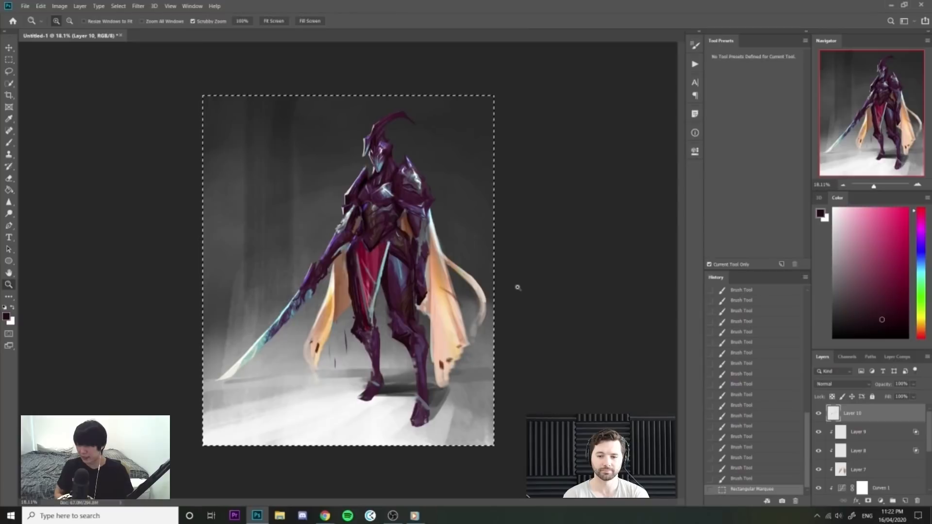
left_click_drag(516, 287, 524, 290)
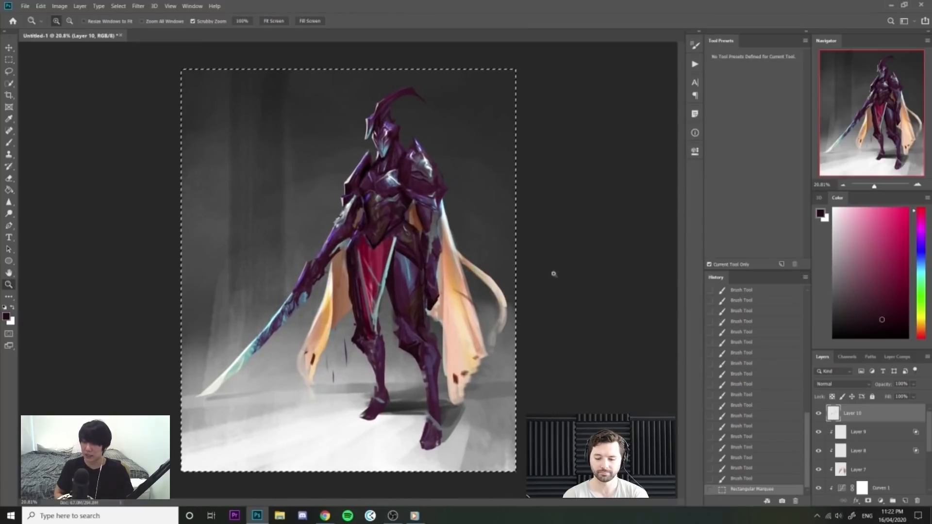
key("ctrl+d")
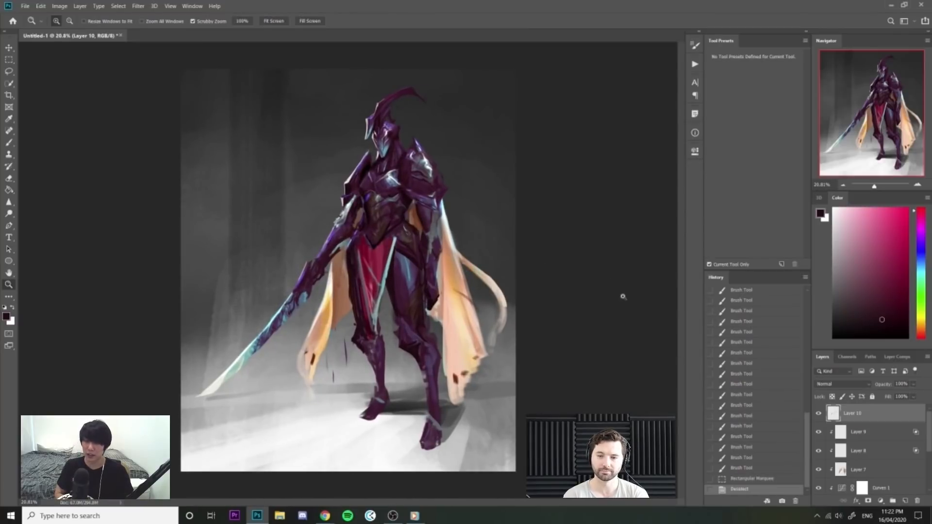
key("m")
left_click_drag(174, 43, 527, 478)
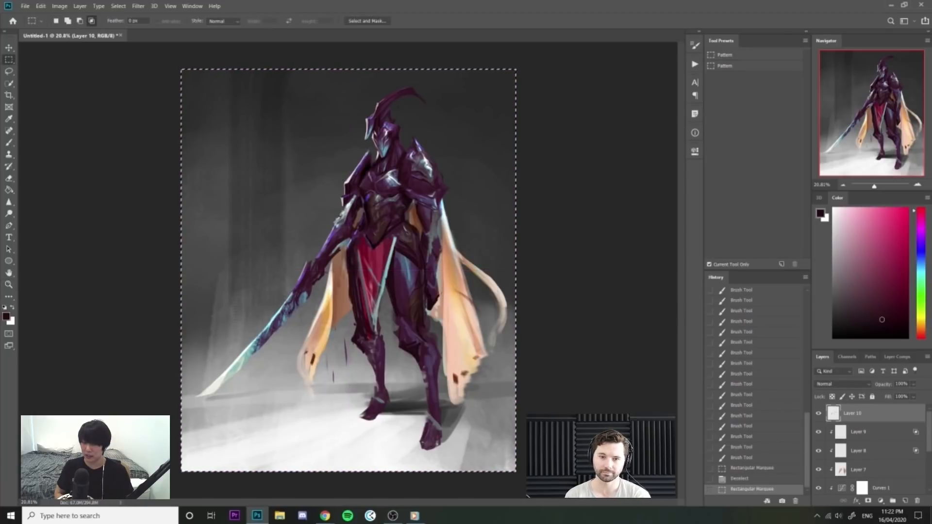
key("alt+Tab")
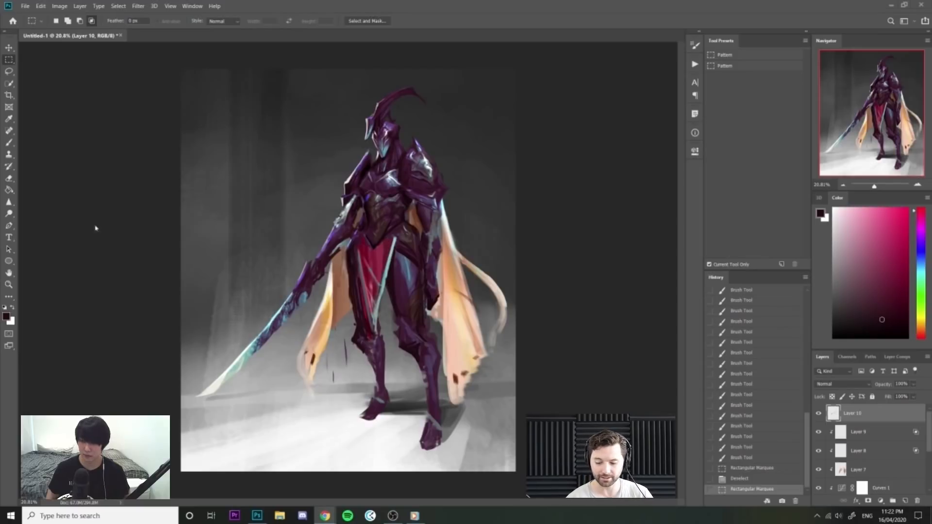
left_click(608, 220)
key("ctrl+space")
left_click_drag(608, 217, 493, 169)
key("ctrl+d")
Flip the canvas horizontally and paint thin light grey highlights down the centre of the abdomen armour.
key("ctrl+space")
key("ctrl+shift+h")
key("ctrl+space")
mouse_move(313, 209)
left_mouse_down()
mouse_move(298, 225)
mouse_move(380, 231)
left_mouse_up()
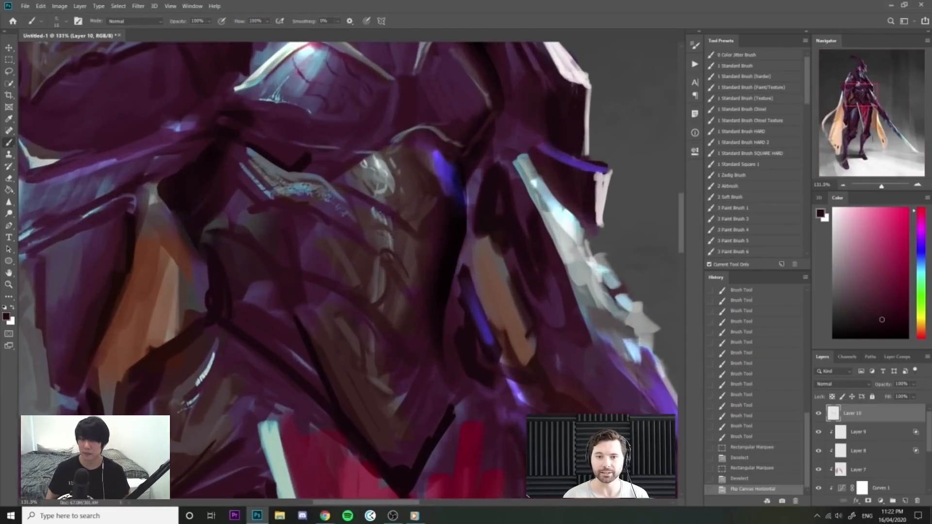
left_click(383, 163, "alt")
left_click_drag(373, 208, 382, 213)
left_click_drag(374, 214, 384, 217)
left_click_drag(377, 218, 389, 224)
left_click_drag(388, 230, 380, 264)
left_click_drag(381, 262, 383, 276)
mouse_move(383, 238)
left_mouse_down()
mouse_move(379, 249)
mouse_move(393, 250)
mouse_move(381, 301)
left_mouse_up()
Add small light grey highlight strokes to the far side of the chest plate.
key("ctrl+space")
left_click_drag(422, 244, 350, 245)
key("ctrl+space")
left_click_drag(413, 187, 451, 187)
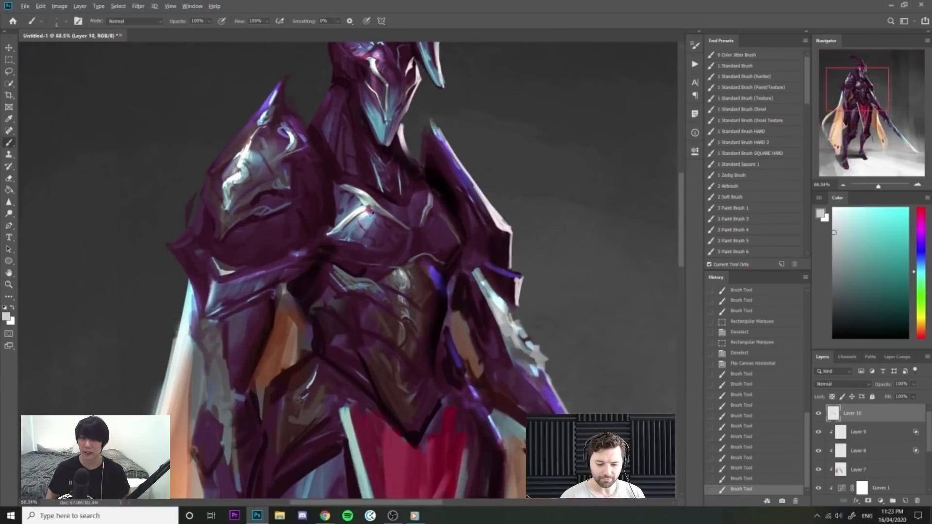
left_click(428, 208, "alt")
left_click_drag(430, 219, 433, 227)
left_click_drag(431, 218, 433, 223)
key("ctrl+space")
left_click_drag(430, 211, 376, 209)
Paint muted blue highlights on the lower plate of the large shoulder armour and blend them with sampled dark purples.
key("ctrl+space")
left_click_drag(256, 141, 288, 237)
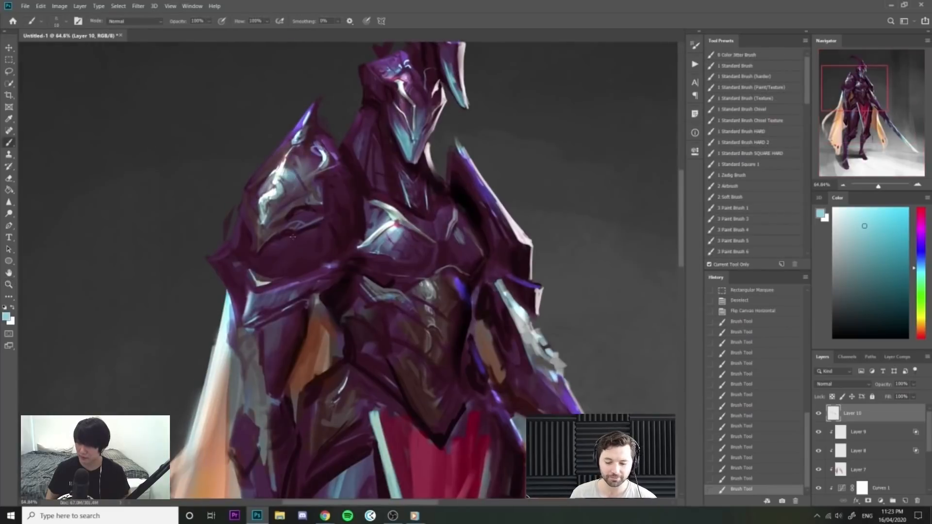
left_click(296, 260, "alt")
left_click_drag(290, 247, 274, 264)
left_click(283, 247, "alt")
mouse_move(279, 245)
left_mouse_down()
mouse_move(266, 272)
mouse_move(281, 263)
left_mouse_up()
left_click(293, 248, "alt")
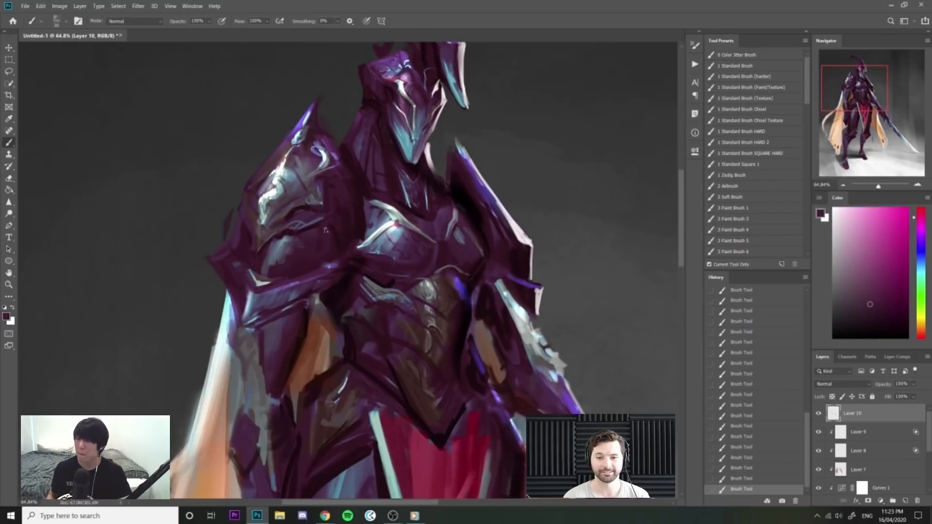
left_click(321, 233, "alt")
left_click(317, 238, "alt")
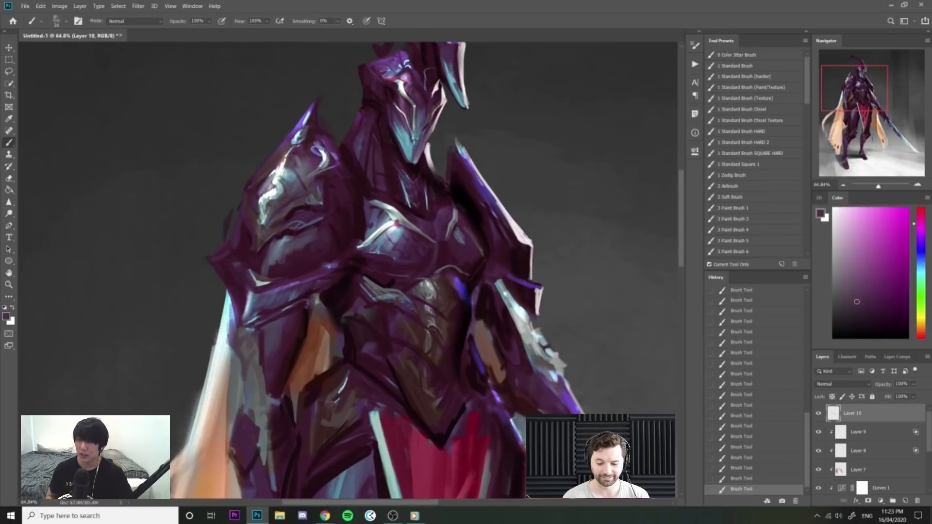
Repaint the loincloth in saturated dark red, covering its old trim lines and extending it down past the knee.
scroll(360, 234, "down", 5)
left_click_drag(411, 272, 437, 266)
left_click(302, 247, "alt")
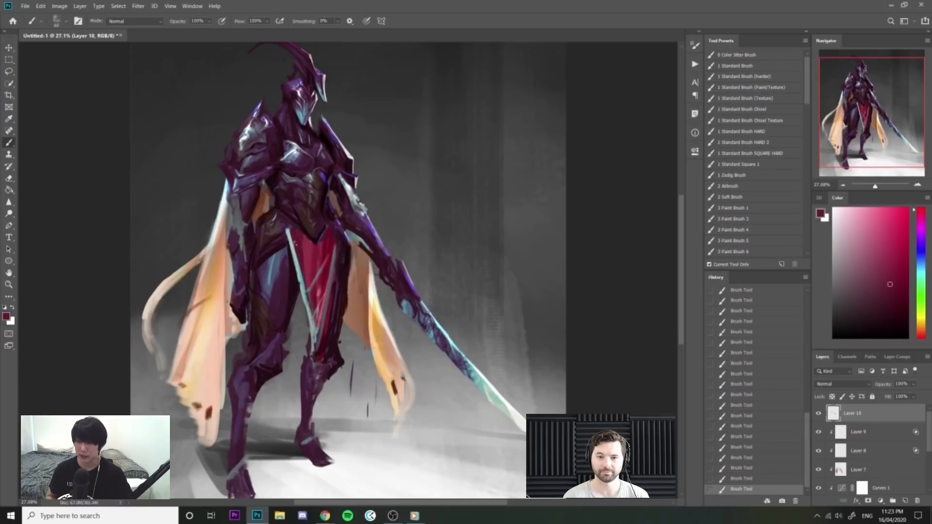
left_click_drag(898, 294, 906, 290)
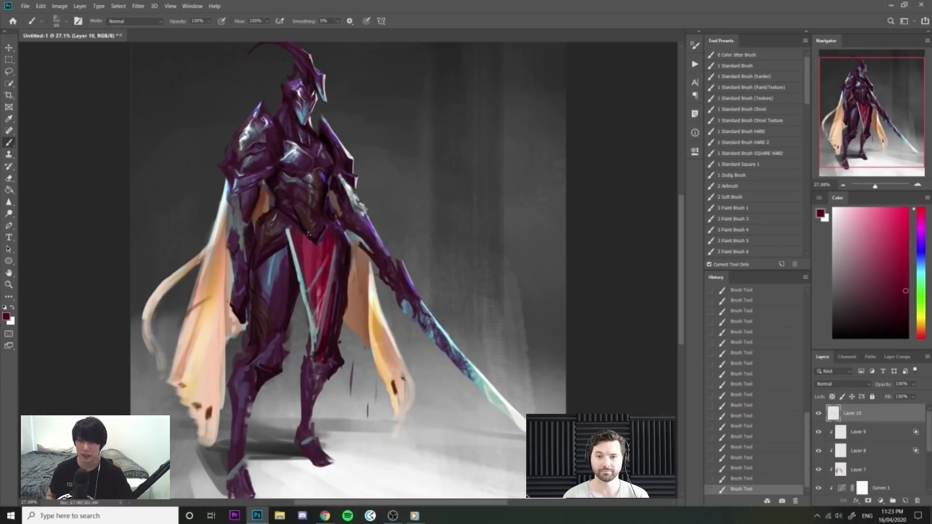
left_click_drag(299, 258, 312, 335)
left_click(311, 263, "alt")
mouse_move(307, 278)
left_mouse_down()
mouse_move(314, 346)
mouse_move(307, 295)
left_mouse_up()
left_click(304, 268, "alt")
left_click_drag(297, 259, 315, 346)
left_click(327, 250, "alt")
left_click_drag(326, 294, 318, 348)
left_click_drag(335, 250, 321, 381)
left_click_drag(310, 331, 333, 403)
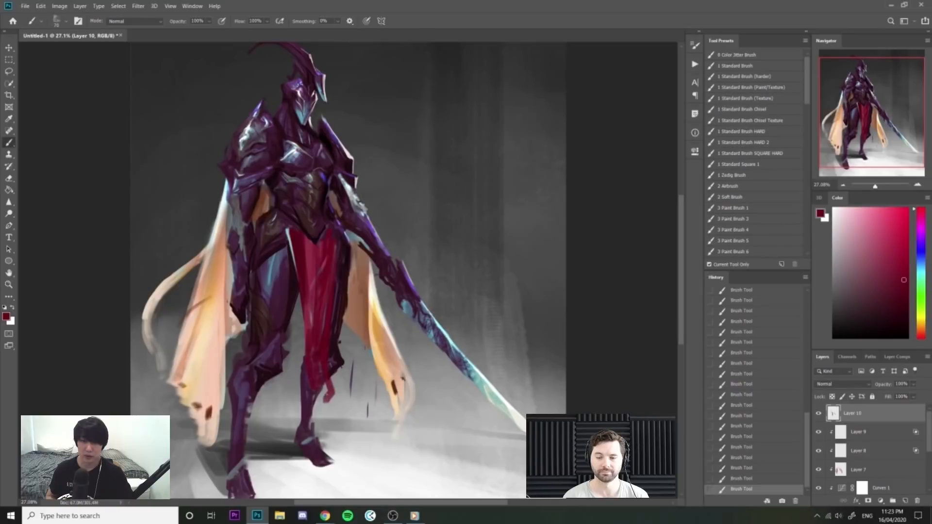
Shade the long loincloth with darker red folds and add small pale green marks near its lower end.
left_click(315, 255, "alt")
left_click_drag(323, 265, 317, 378)
left_click(903, 280)
left_click(902, 297)
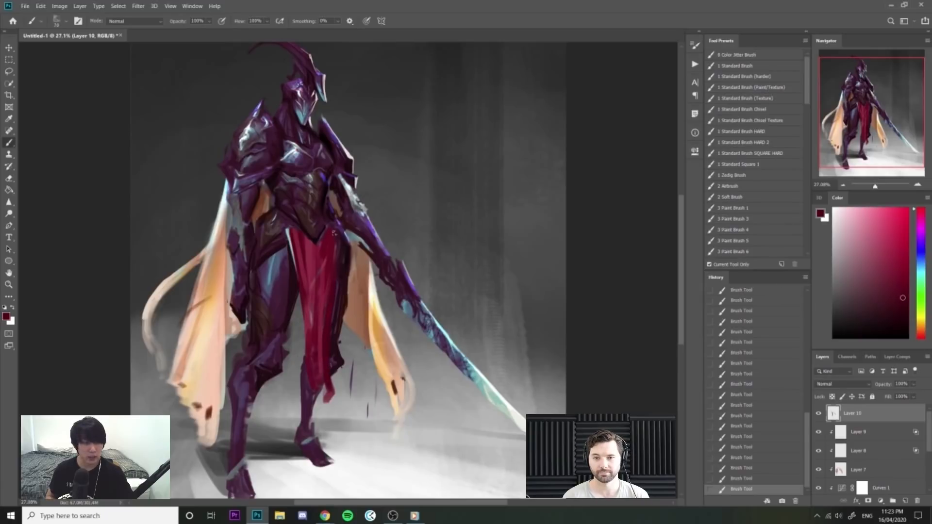
left_click(292, 237, "alt")
key("bracketleft")
key("bracketleft")
left_click_drag(309, 368, 311, 375)
left_click_drag(458, 360, 426, 360)
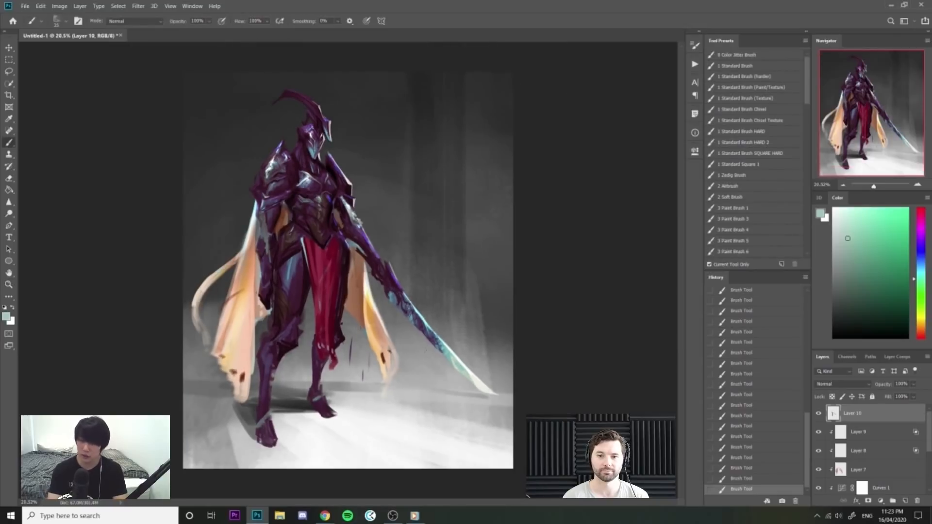
Flip the canvas horizontally and refine the pale trim at the loincloth's upper edge with colours sampled around the hip.
key("ctrl+shift+h")
left_click_drag(459, 330, 442, 329)
left_click_drag(412, 229, 451, 229)
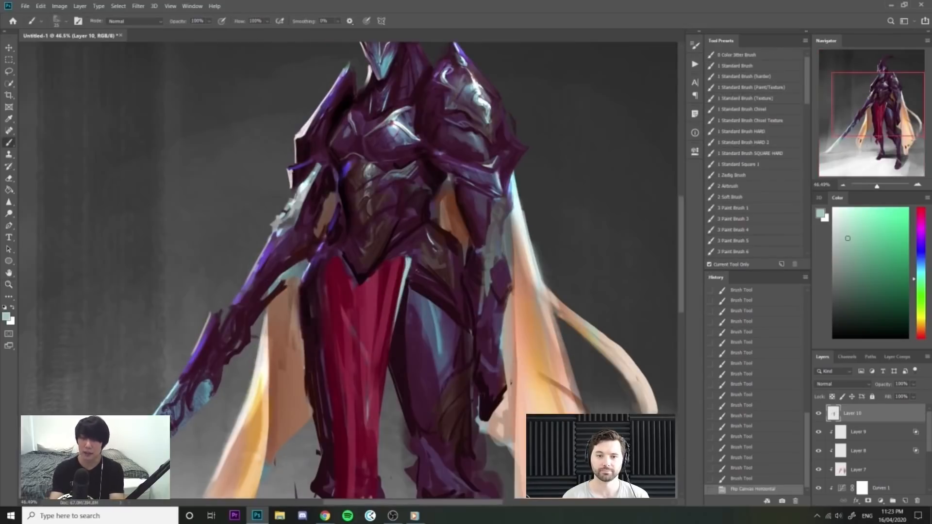
left_click(416, 282, "alt")
left_click(417, 287, "alt")
mouse_move(389, 274)
left_mouse_down()
mouse_move(421, 291)
mouse_move(408, 267)
mouse_move(393, 265)
mouse_move(419, 293)
mouse_move(386, 290)
mouse_move(394, 282)
mouse_move(399, 308)
mouse_move(340, 302)
mouse_move(467, 272)
mouse_move(437, 247)
mouse_move(441, 277)
mouse_move(464, 302)
mouse_move(435, 275)
left_mouse_up()
left_click(424, 267, "alt")
key("bracketleft")
key("bracketleft")
key("bracketleft")
Darken the loincloth beneath the waist armour with sampled dark tones and flip the canvas horizontally.
left_click(362, 277, "alt")
left_click(391, 287, "alt")
left_click(407, 293, "alt")
key("bracketright")
left_click_drag(505, 238, 465, 225)
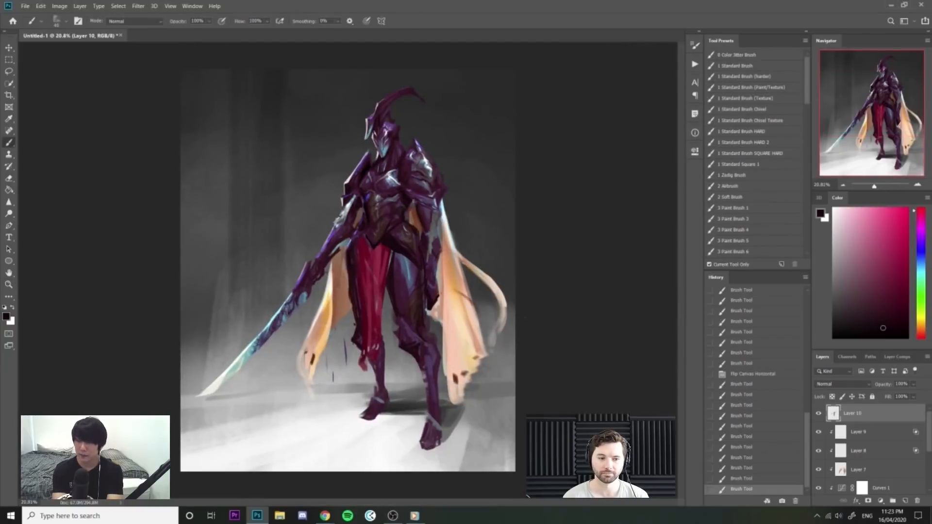
key("ctrl+shift+h")
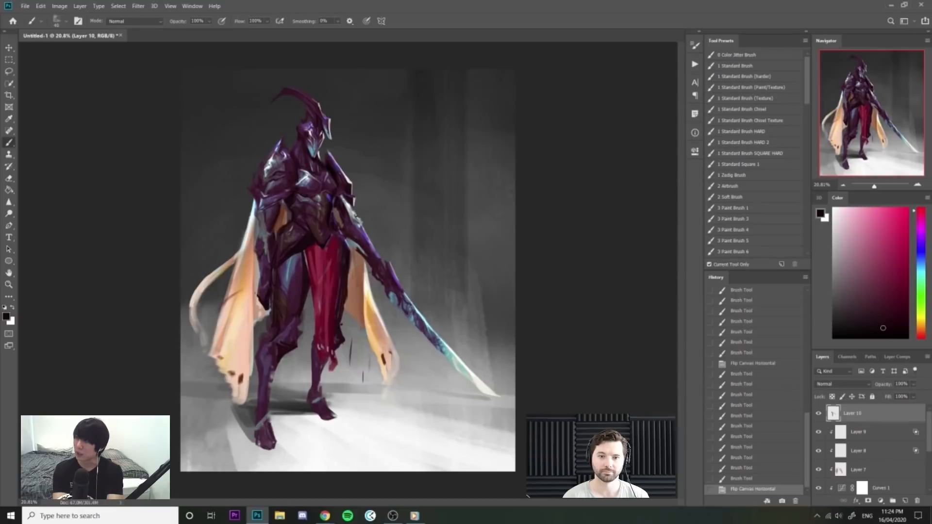
Shade the hip armour around the loincloth's upper end with sampled dark tones.
left_click_drag(314, 232, 355, 234)
left_click(281, 286, "alt")
mouse_move(278, 255)
left_mouse_down()
mouse_move(298, 237)
mouse_move(320, 253)
left_mouse_up()
key("bracketleft")
left_click(320, 270, "alt")
mouse_move(326, 253)
left_mouse_down()
mouse_move(288, 247)
mouse_move(347, 244)
left_mouse_up()
left_click(340, 267, "alt")
left_click_drag(279, 244, 287, 237)
mouse_move(280, 247)
left_mouse_down()
mouse_move(291, 237)
mouse_move(292, 271)
left_mouse_up()
Refine the edges of the waist and hip armour with sampled colours and flip the canvas horizontally.
key("bracketright")
left_click(261, 230, "alt")
left_click(273, 250, "alt")
key("bracketleft")
mouse_move(323, 238)
left_mouse_down()
mouse_move(321, 268)
mouse_move(326, 256)
left_mouse_up()
left_click_drag(326, 234, 325, 254)
left_click_drag(294, 170, 238, 171)
key("ctrl+shift+h")
Touch up the armour and loincloth details below the waist with locally sampled colours.
left_click_drag(371, 206, 439, 187)
left_click(400, 293, "alt")
mouse_move(400, 287)
left_mouse_down()
mouse_move(399, 303)
mouse_move(383, 293)
left_mouse_up()
left_click(369, 318, "alt")
left_click(387, 302, "alt")
left_click(396, 292, "alt")
key("ctrl+minus")
key("ctrl+minus")
left_click_drag(446, 220, 482, 224)
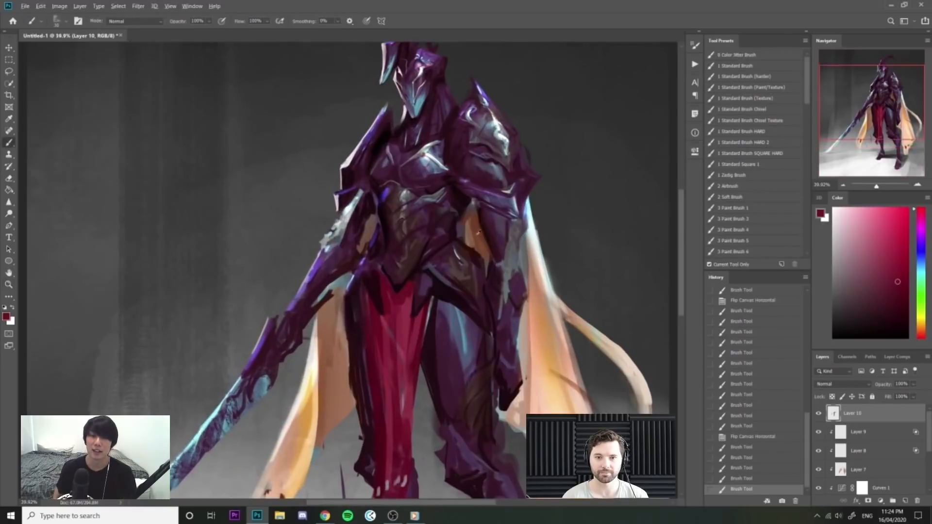
Paint the cape lining visible between the arms and torso in a dark reddish orange.
left_click(479, 233, "alt")
left_click(895, 279)
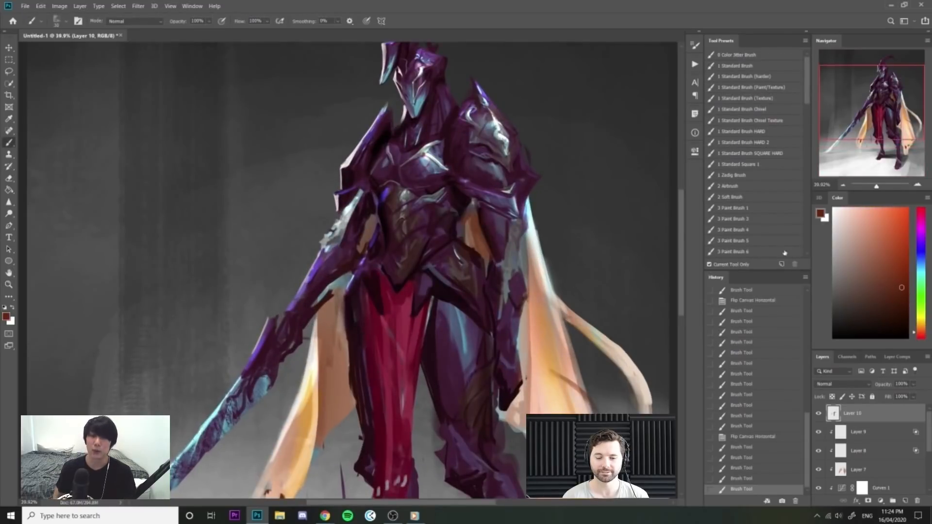
left_click(923, 333)
key("]")
key("]")
key("]")
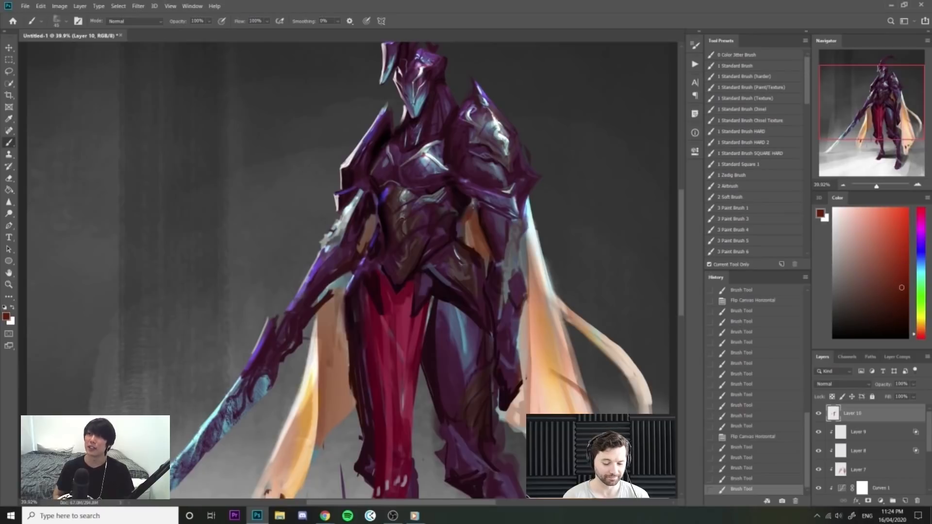
left_click_drag(467, 219, 481, 250)
left_click_drag(478, 225, 485, 252)
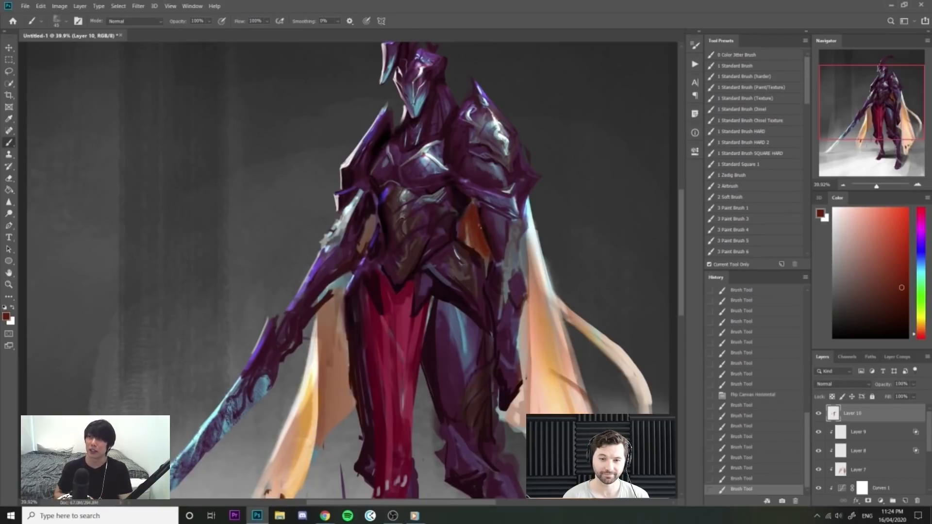
mouse_move(365, 218)
left_mouse_down()
mouse_move(362, 248)
mouse_move(371, 240)
left_mouse_up()
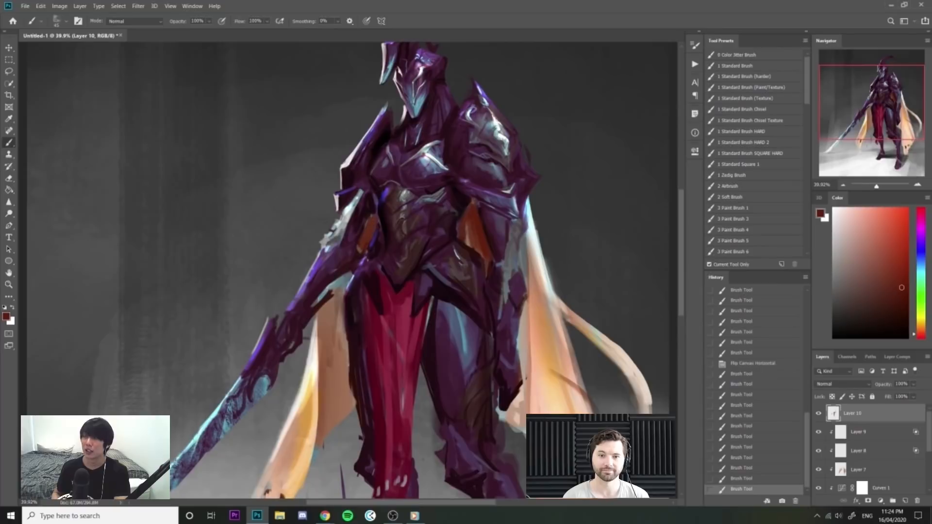
Shade the cape behind the sword-side leg with vertical dark orange-brown folds using sampled tones.
mouse_move(345, 293)
left_mouse_down()
mouse_move(348, 278)
mouse_move(336, 286)
mouse_move(344, 357)
left_mouse_up()
mouse_move(342, 308)
left_mouse_down()
mouse_move(340, 354)
mouse_move(321, 315)
left_mouse_up()
mouse_move(334, 284)
left_mouse_down()
mouse_move(318, 302)
mouse_move(319, 361)
left_mouse_up()
mouse_move(329, 319)
left_mouse_down()
mouse_move(319, 391)
mouse_move(327, 397)
left_mouse_up()
left_click(334, 370, "alt")
left_click_drag(332, 349, 322, 432)
left_click(326, 345, "alt")
key("bracketright")
left_click_drag(324, 387, 321, 417)
left_click(343, 378, "alt")
left_click_drag(342, 324, 334, 358)
Extend the dark orange-brown cape shading beside the lowered empty arm and into the gap between the legs.
left_click(335, 320, "alt")
left_click(333, 336, "alt")
left_click(366, 228, "alt")
mouse_move(486, 245)
left_mouse_down()
mouse_move(417, 250)
mouse_move(505, 256)
left_mouse_up()
left_click(334, 270, "alt")
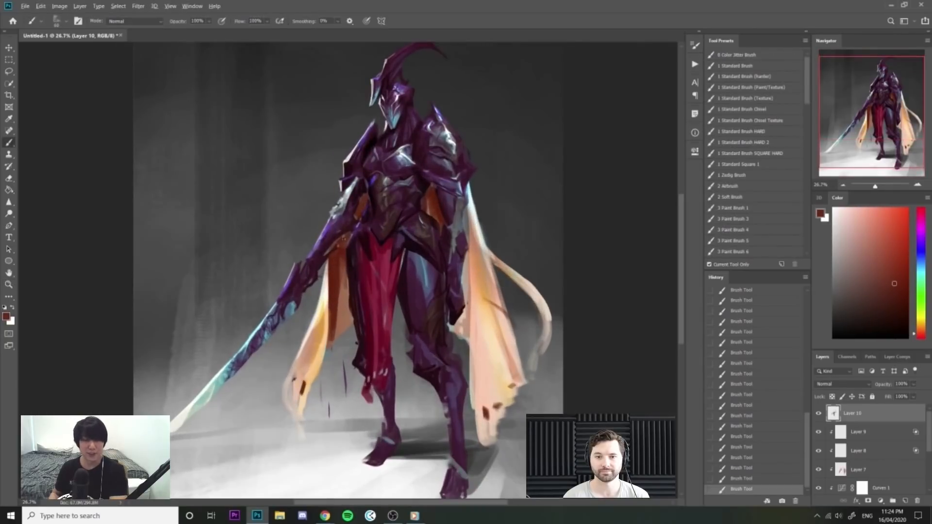
left_click_drag(468, 279, 467, 255)
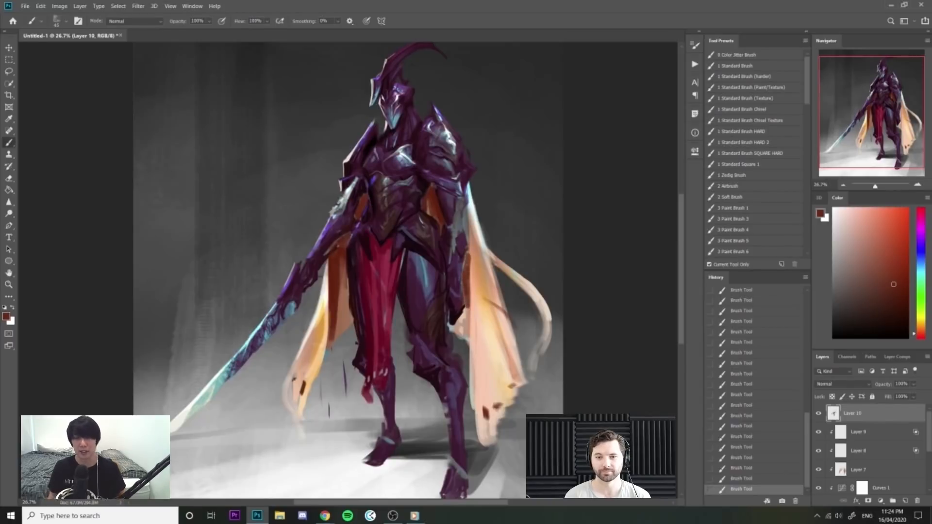
left_click(470, 257, "alt")
left_click(471, 298, "alt")
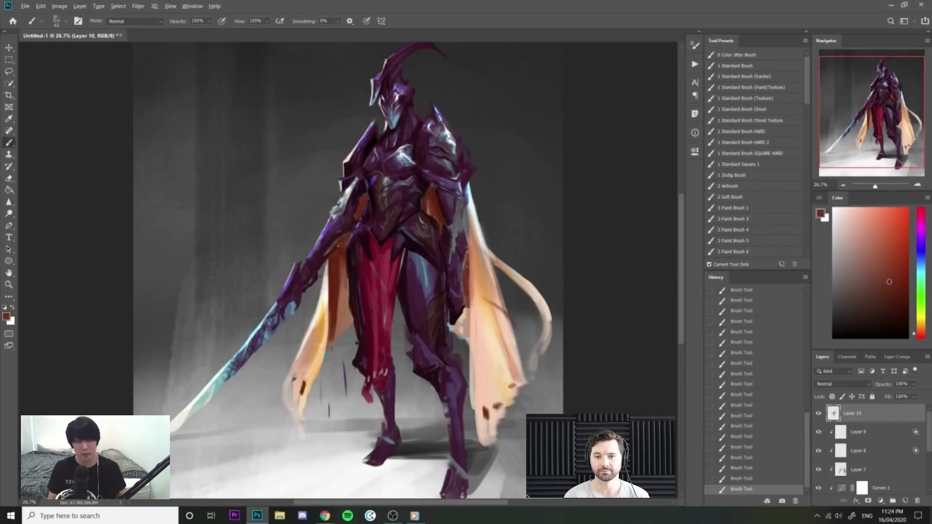
mouse_move(470, 298)
left_mouse_down()
mouse_move(456, 330)
mouse_move(462, 344)
left_mouse_up()
left_click_drag(400, 300, 400, 320)
left_click_drag(516, 254, 474, 254)
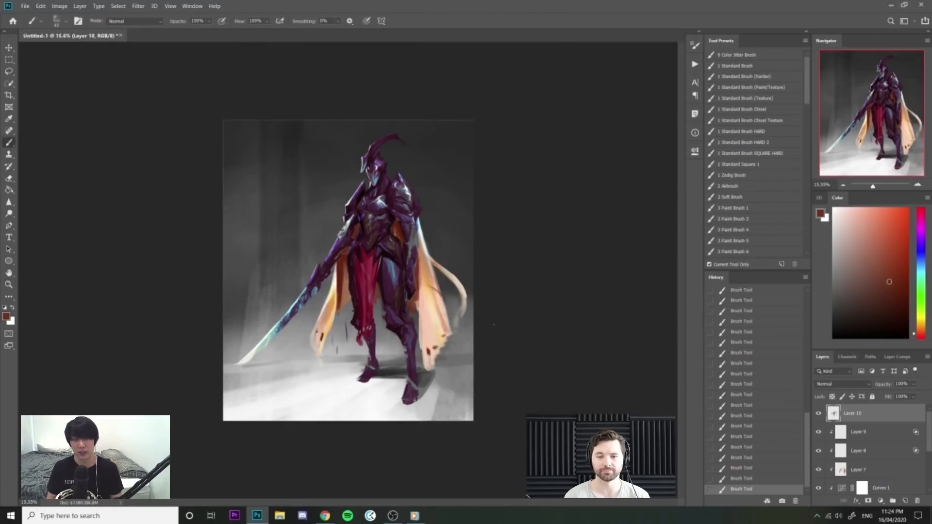
Flip the canvas horizontally and extend the long cape panel's lower tip downward in a sampled pale peach.
key("h")
left_click(494, 325)
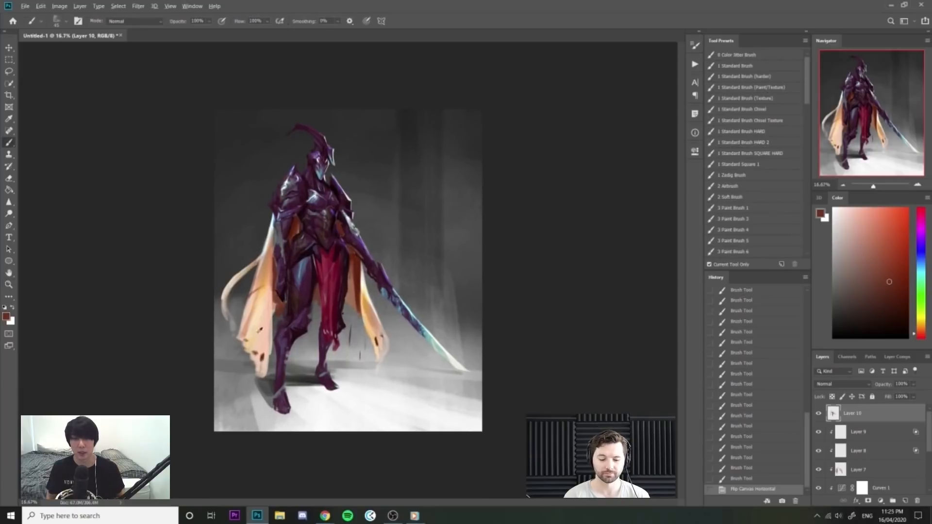
left_click(264, 344, "alt")
left_click_drag(266, 371, 264, 379)
left_click_drag(262, 371, 262, 381)
left_click_drag(261, 377, 262, 386)
key("z")
left_click_drag(367, 357, 355, 353)
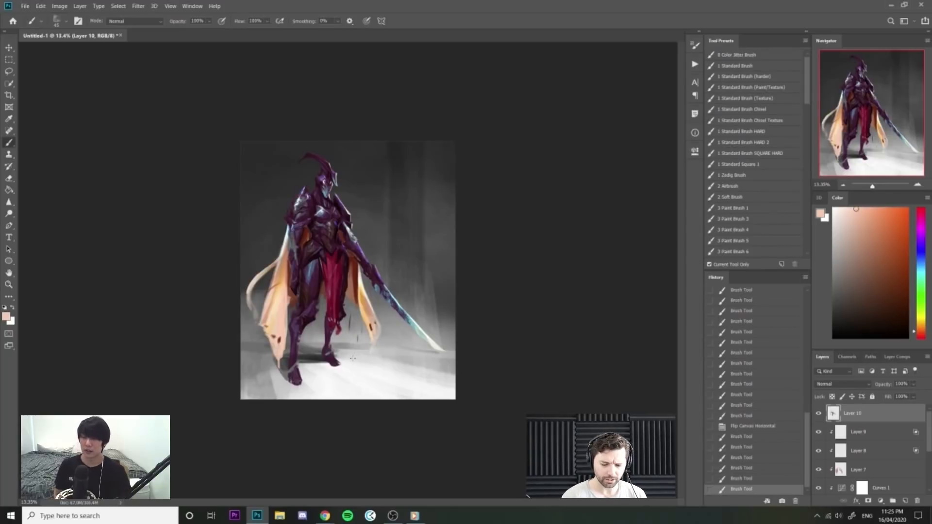
Flip the canvas horizontally and darken the inside of the sword-arm shoulder plate with sampled near-black purple.
key("F2")
key("z")
left_click_drag(350, 216, 423, 216)
left_click(341, 216, "alt")
left_click_drag(362, 179, 340, 212)
key("ctrl+z")
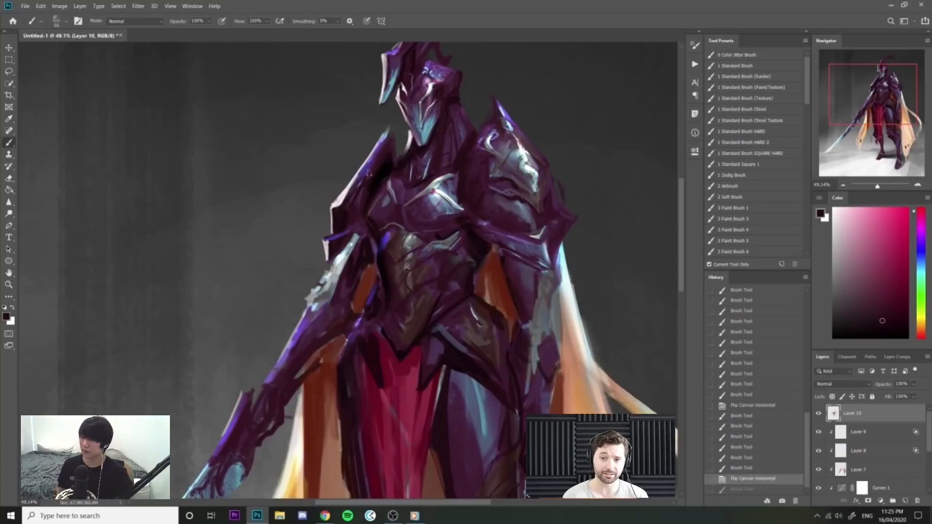
left_click(512, 181, "alt")
left_click_drag(382, 186, 345, 198)
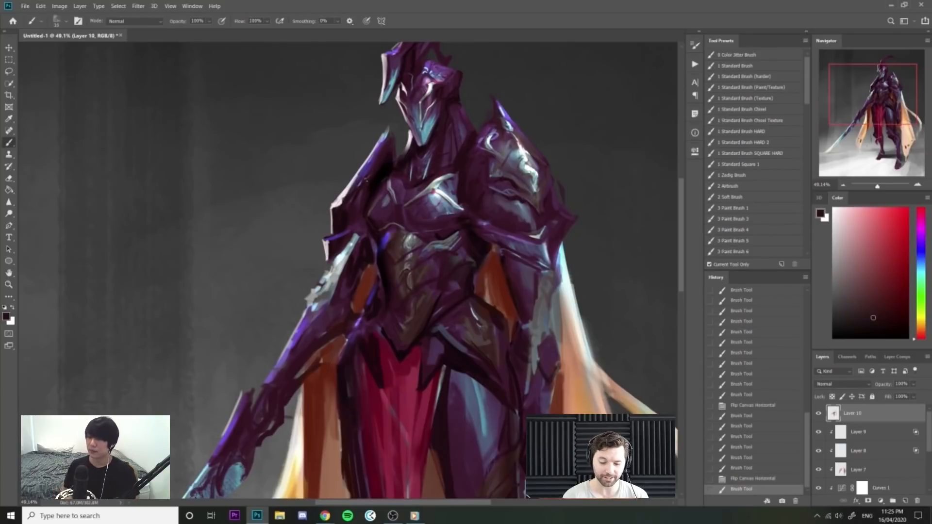
left_click(508, 175, "alt")
left_click_drag(361, 185, 345, 199)
left_click(377, 176, "alt")
left_click(382, 176, "alt")
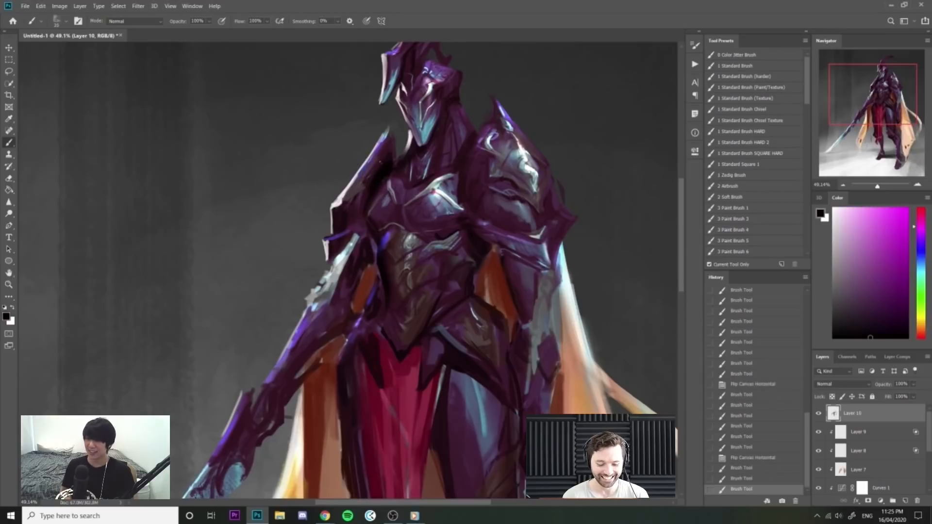
Sharpen the pointed tip and inner edge of the sword-arm shoulder plate with a smaller brush and sampled colours.
key("bracketleft")
key("bracketleft")
left_click_drag(380, 162, 363, 186)
left_click(514, 158, "alt")
key("bracketleft")
key("bracketleft")
key("ctrl+z")
left_click_drag(383, 146, 363, 187)
left_click_drag(388, 130, 390, 142)
mouse_move(390, 132)
left_mouse_down()
mouse_move(394, 163)
mouse_move(397, 145)
left_mouse_up()
left_click(388, 165, "alt")
key("z")
key("ctrl+0")
key("b")
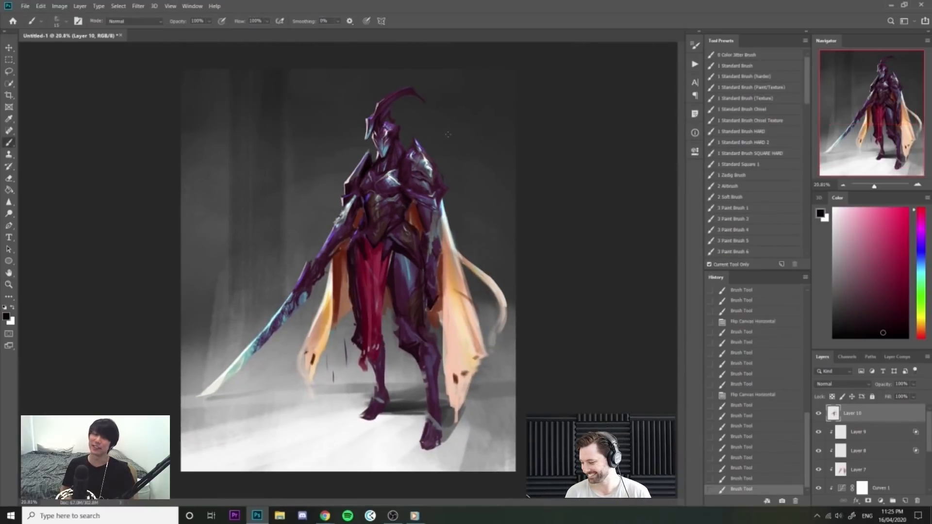
Add thin grey trim strokes along the pointed waist plate with a sampled grey tone.
key("ctrl+minus")
key("z")
left_click_drag(375, 215, 428, 216)
left_click(376, 265)
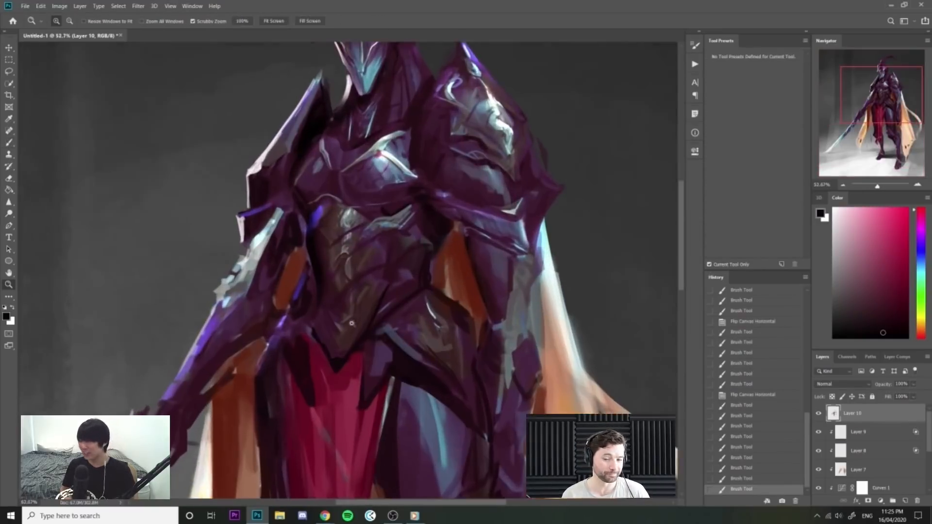
left_click(338, 220, "alt")
key("b")
left_click(340, 214, "alt")
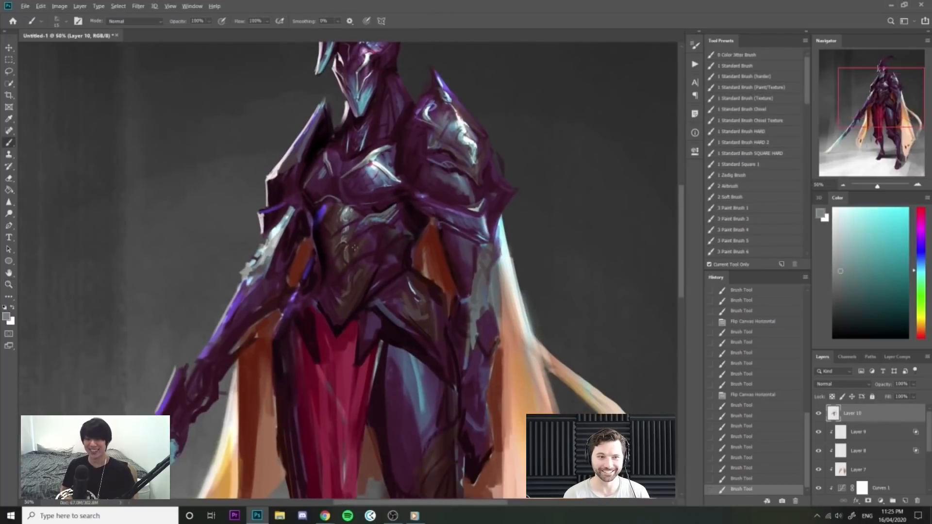
key("z")
mouse_move(344, 315)
left_mouse_down()
mouse_move(359, 316)
mouse_move(357, 305)
left_mouse_up()
key("b")
left_click_drag(393, 253, 383, 272)
left_click(430, 263, "alt")
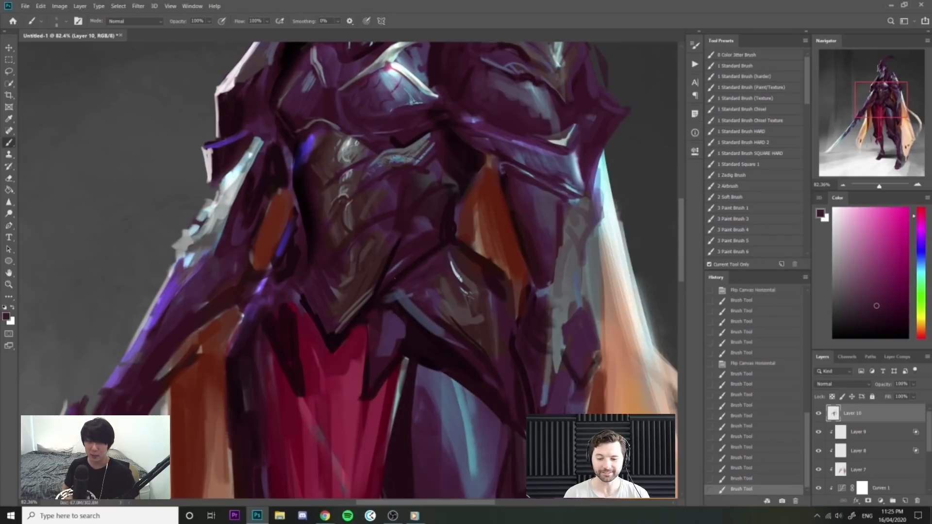
Define the upper edge of the hip guard with a blue-grey highlight and dark sampled strokes.
left_click(398, 277, "alt")
key("bracketright")
left_click_drag(407, 265, 388, 278)
mouse_move(503, 216)
left_mouse_down()
mouse_move(437, 219)
mouse_move(520, 226)
left_mouse_up()
left_click(455, 262, "alt")
left_click_drag(478, 248, 439, 275)
left_click_drag(513, 228, 437, 280)
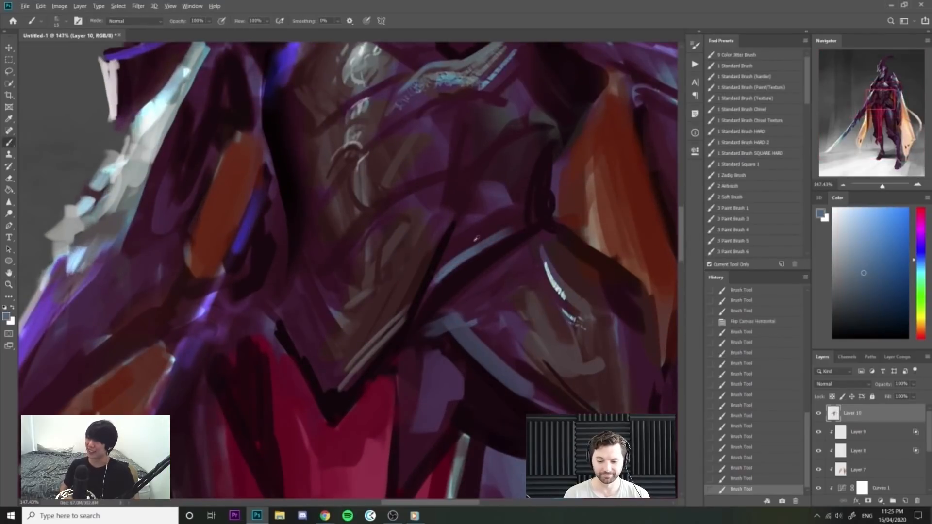
left_click(497, 219, "alt")
left_click_drag(500, 221, 467, 241)
mouse_move(514, 218)
left_mouse_down()
mouse_move(479, 233)
mouse_move(494, 212)
left_mouse_up()
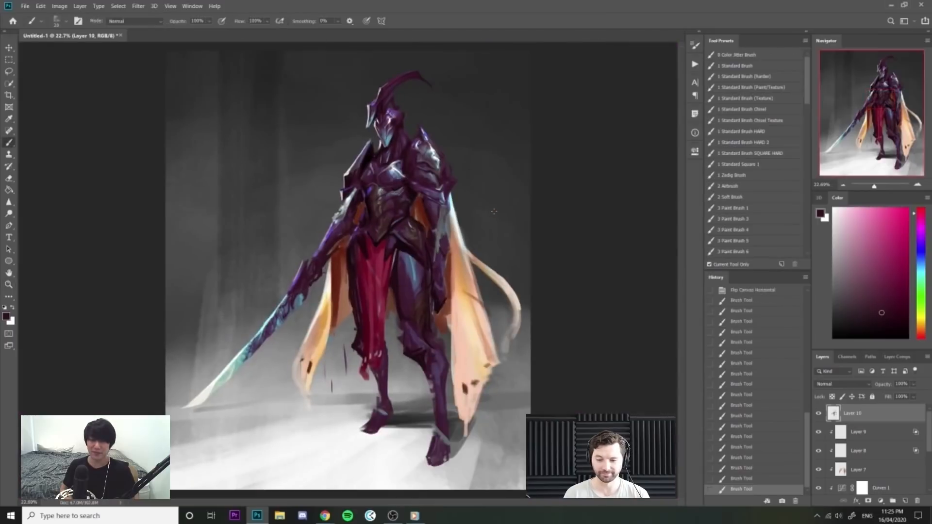
Darken the seam above the hip guard and paint a thin curved near-black line on the abdomen's side.
key("alt+Tab")
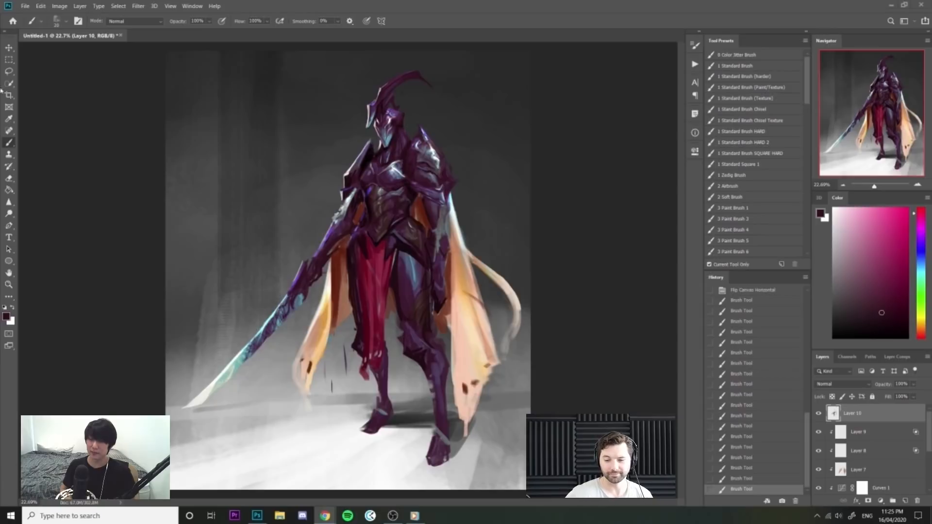
key("alt+Tab")
left_click_drag(409, 197, 478, 197)
key("[")
left_click(353, 272, "alt")
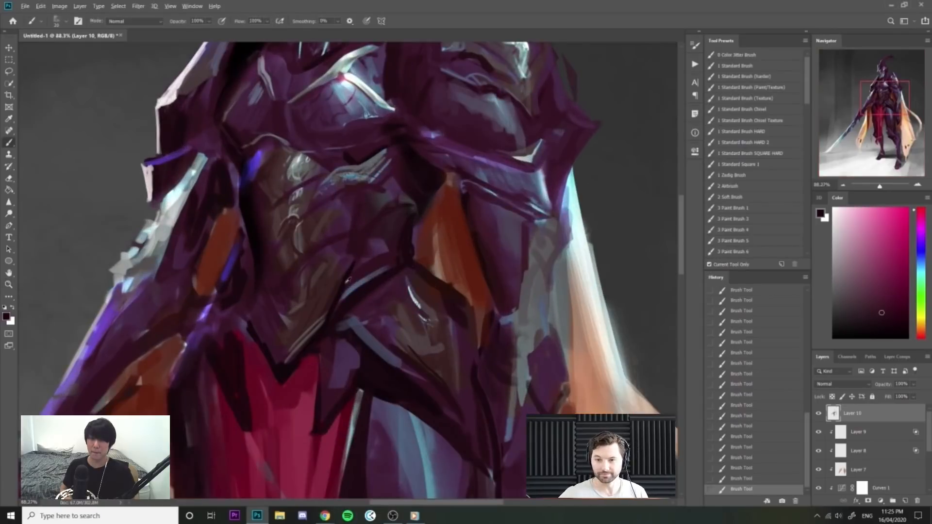
left_click_drag(353, 270, 346, 283)
key("[")
left_click(418, 173, "alt")
left_click_drag(359, 186, 350, 227)
key("ctrl+z")
left_click_drag(362, 181, 350, 224)
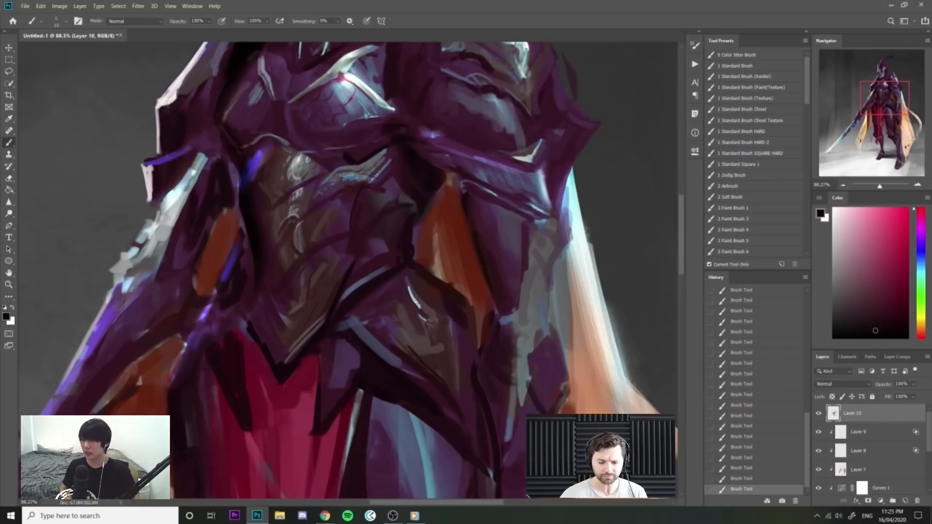
Touch up the chest and upper torso armour with sampled dark purple and a larger brush.
left_click_drag(418, 148, 361, 148)
left_click_drag(384, 179, 466, 181)
mouse_move(410, 255)
left_mouse_down()
mouse_move(448, 248)
mouse_move(408, 250)
left_mouse_up()
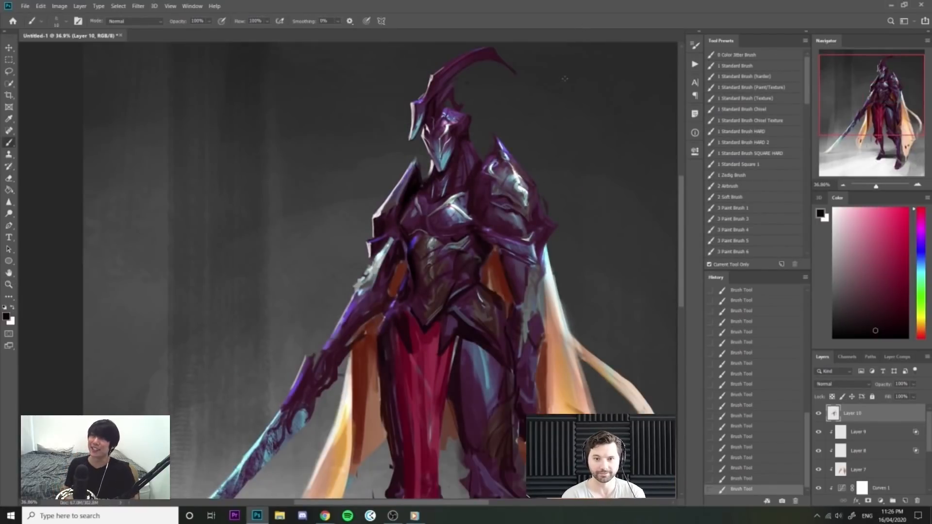
left_click_drag(443, 205, 483, 205, "ctrl+space")
left_click(397, 255, "alt")
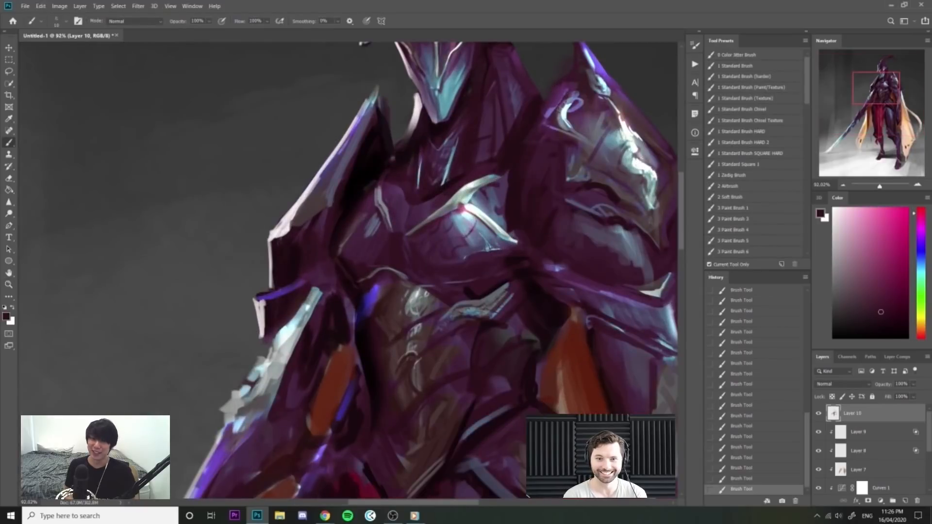
left_click(375, 297, "alt")
key("bracketright")
key("bracketright")
key("bracketright")
mouse_move(404, 240)
left_mouse_down()
mouse_move(418, 269)
mouse_move(404, 271)
left_mouse_up()
left_click(396, 263, "alt")
Refine the dark area between the loincloth and the thigh armour with sampled deep purple tones.
left_click_drag(430, 225, 368, 226, "ctrl+space")
left_click_drag(479, 185, 468, 188, "ctrl+space")
left_click_drag(395, 281, 427, 279, "ctrl+space")
left_click(426, 279, "alt")
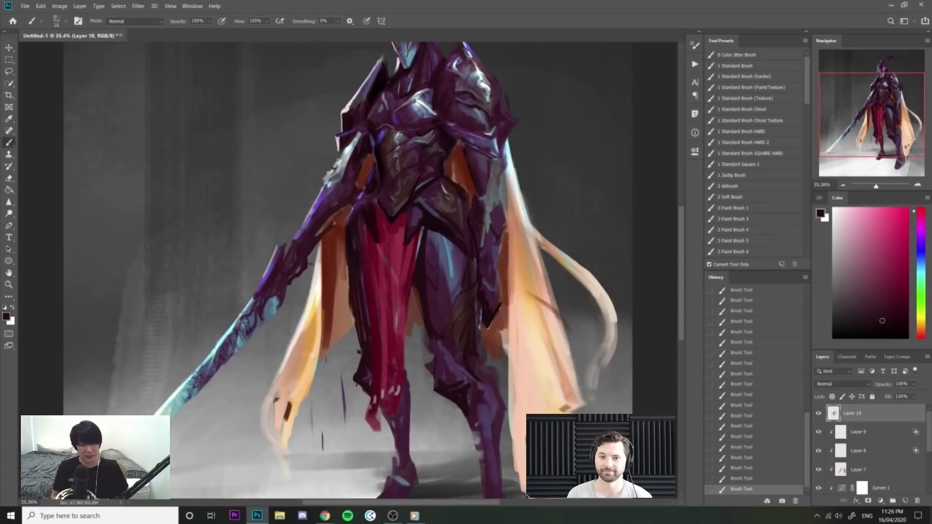
left_click(433, 275, "alt")
left_click(425, 272, "alt")
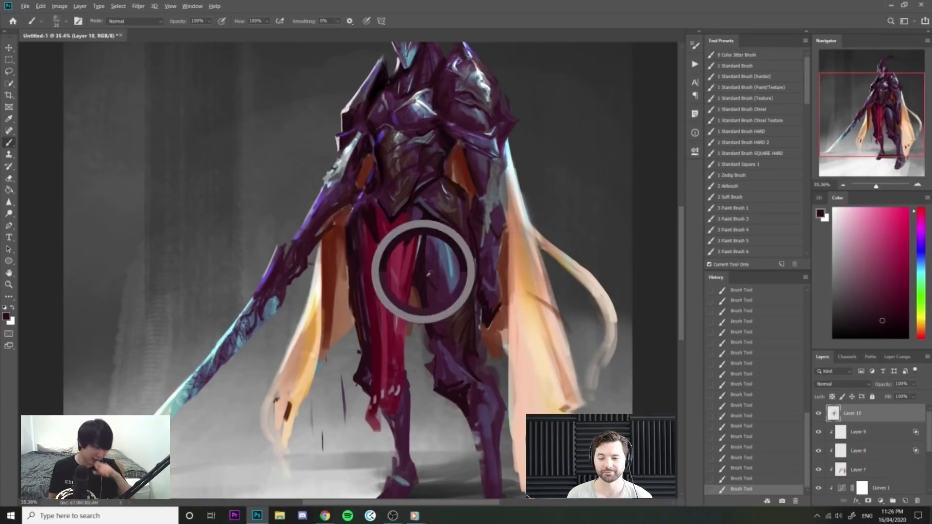
left_click_drag(561, 307, 508, 306, "ctrl+space")
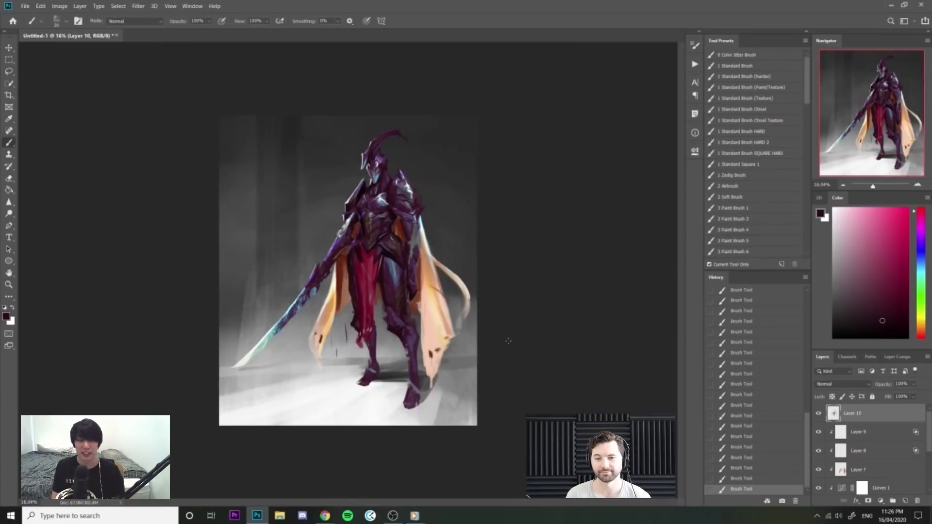
Darken the shin armour below both knees with sampled deep purple tones.
left_click_drag(507, 342, 557, 342, "ctrl+space")
left_click(442, 189, "alt")
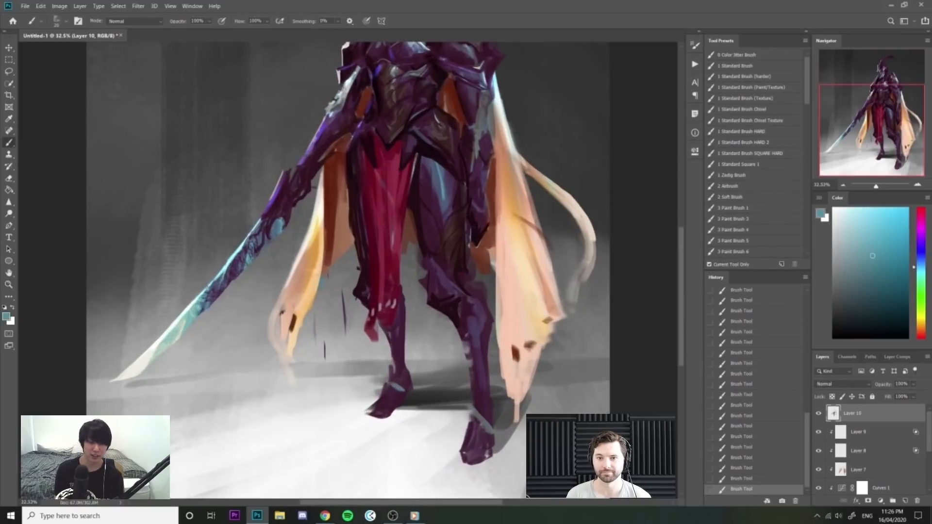
left_click(474, 317, "alt")
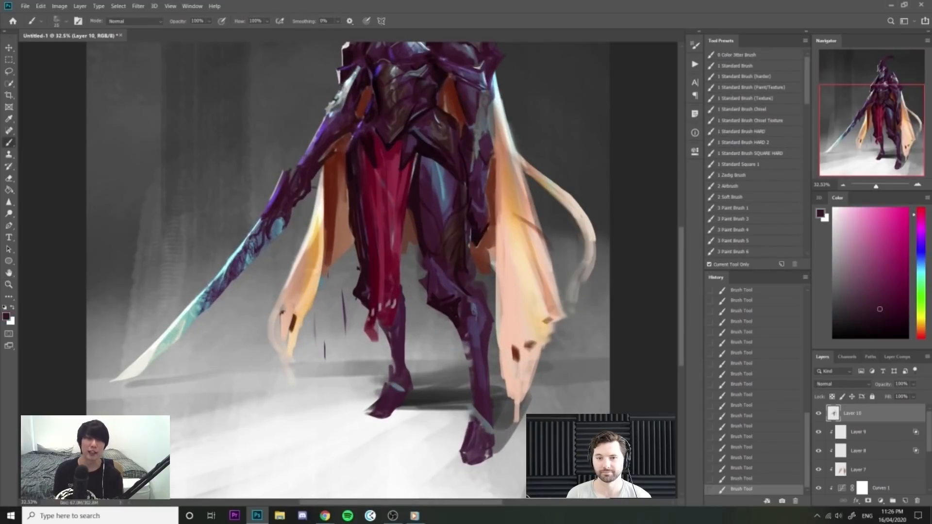
mouse_move(480, 353)
left_mouse_down()
mouse_move(482, 403)
mouse_move(486, 325)
left_mouse_up()
key("[")
mouse_move(389, 335)
left_mouse_down()
mouse_move(396, 363)
mouse_move(399, 323)
left_mouse_up()
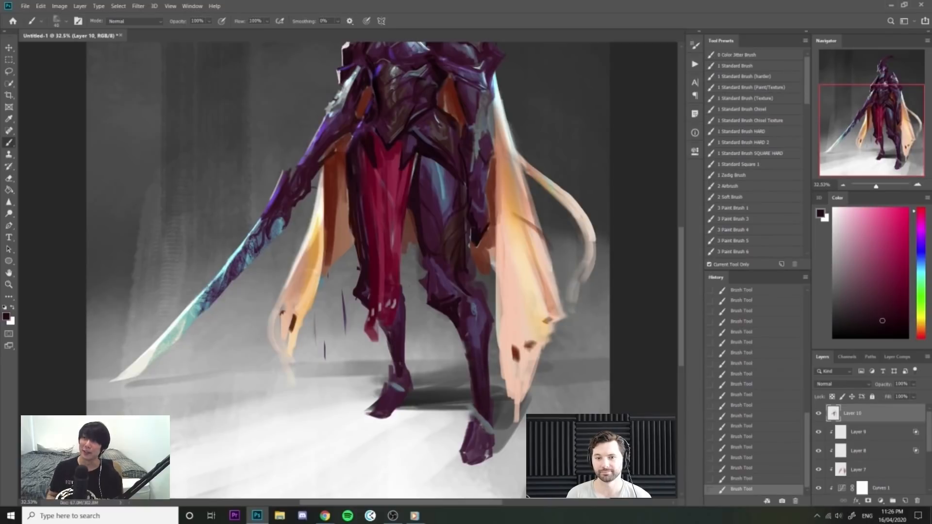
Flip the canvas horizontally.
left_click(392, 318, "alt")
key("ctrl+space")
left_click_drag(466, 292, 455, 276)
key("ctrl+space")
key("ctrl+space")
mouse_move(396, 168)
left_mouse_down()
mouse_move(418, 169)
mouse_move(399, 162)
left_mouse_up()
key("ctrl+shift+h")
Refine the upper part of the sword blade with a colour sampled from it, using a smaller brush along its length.
left_click_drag(423, 309, 478, 309)
left_click(402, 275, "alt")
mouse_move(407, 276)
left_mouse_down()
mouse_move(412, 301)
mouse_move(445, 306)
mouse_move(462, 335)
left_mouse_up()
key("bracketleft")
key("bracketleft")
left_click_drag(467, 339, 495, 378)
left_click(547, 423, "alt")
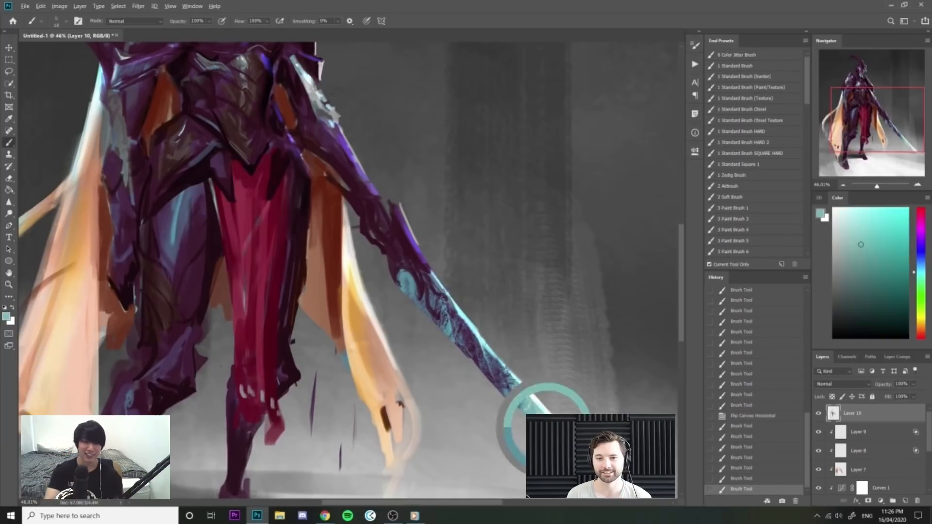
left_click_drag(597, 461, 545, 460)
left_click_drag(569, 413, 579, 403)
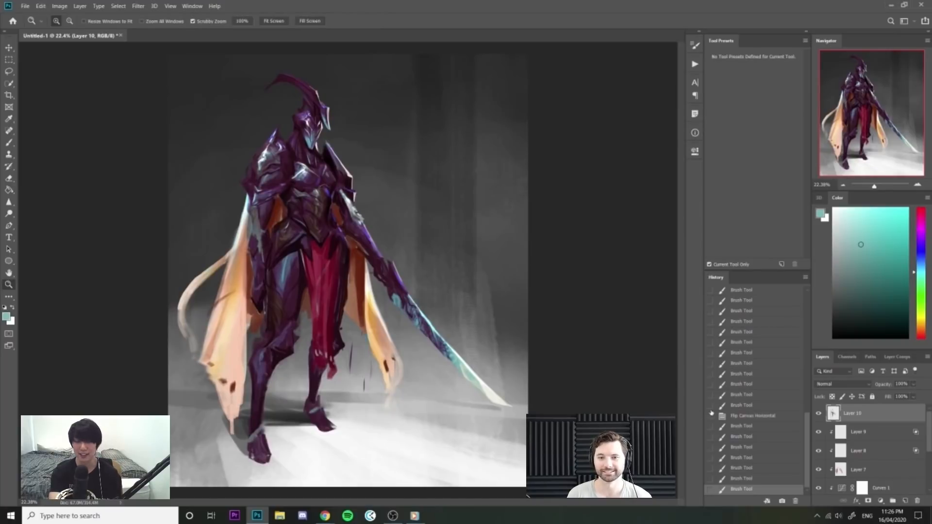
Add a new layer above the painting and set its blend mode to Overlay.
left_click(906, 501)
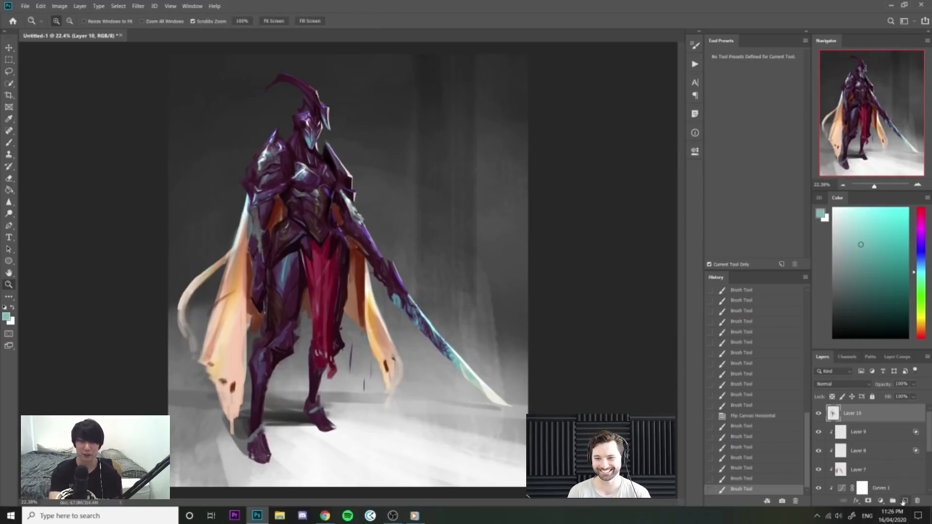
left_click(863, 385)
left_click(836, 387)
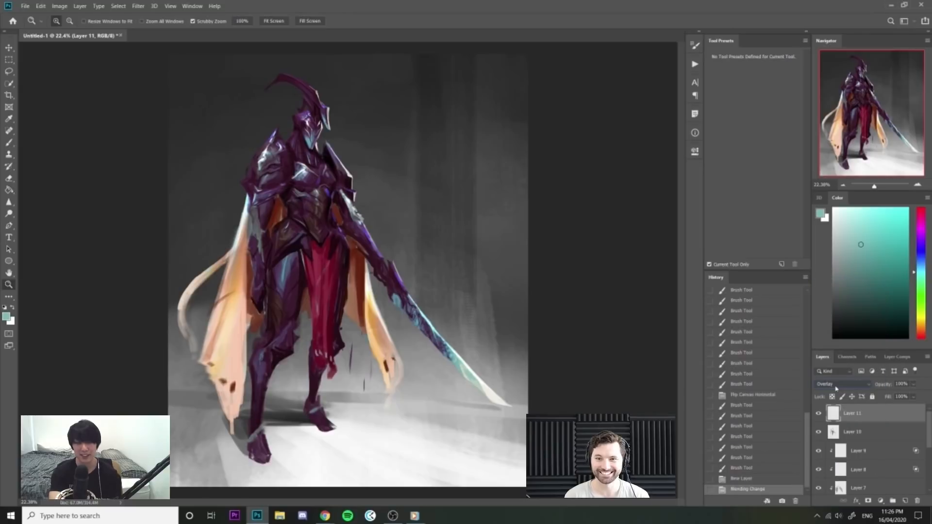
Intensify the cape on the Overlay layer by brushing a saturated orange over it.
left_click_drag(921, 273, 920, 328)
left_click_drag(892, 240, 902, 225)
left_click_drag(923, 324, 923, 334)
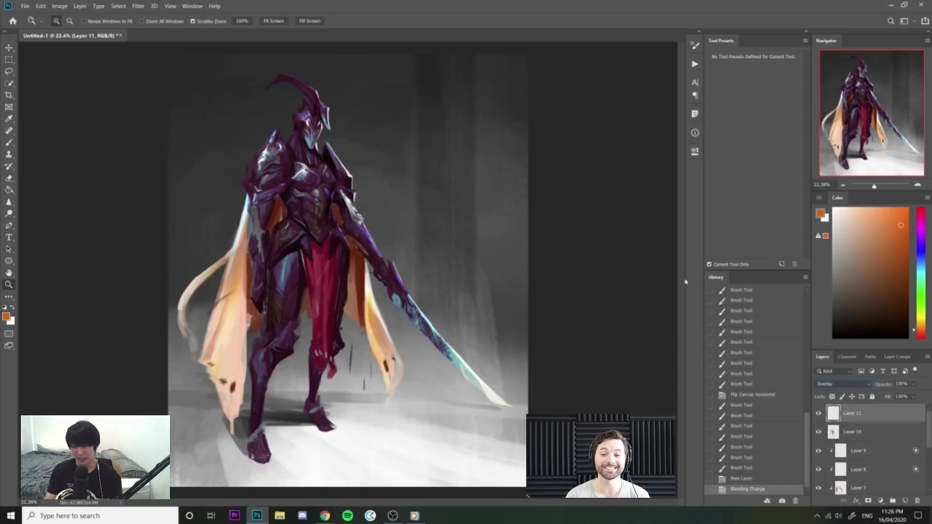
left_click_drag(242, 228, 243, 251)
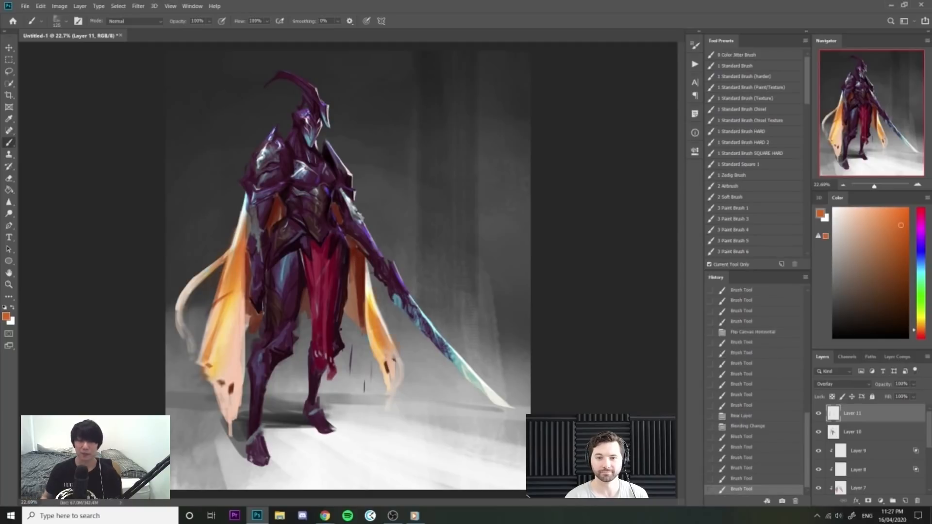
key("alt+Tab")
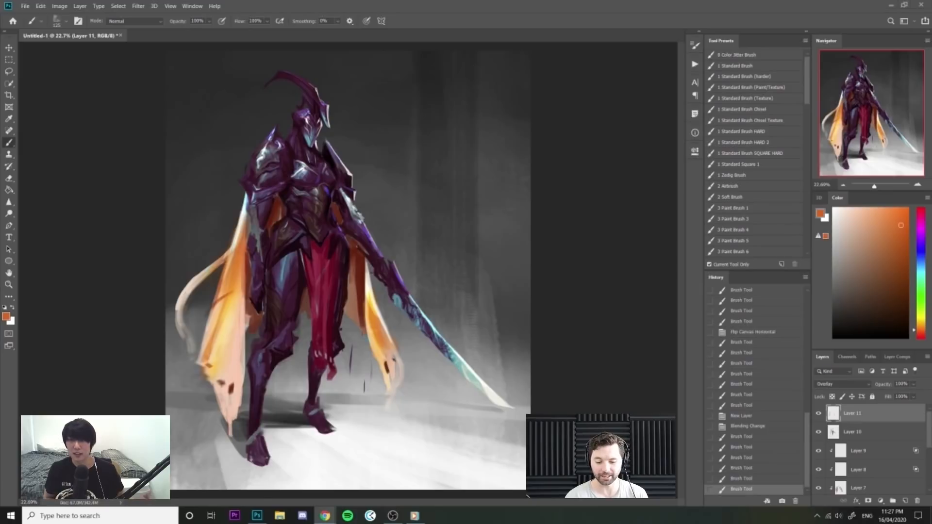
Undo an orange stroke on the shoulder armour and tint the shoulder with a sampled muted purple instead.
left_click_drag(277, 141, 291, 152)
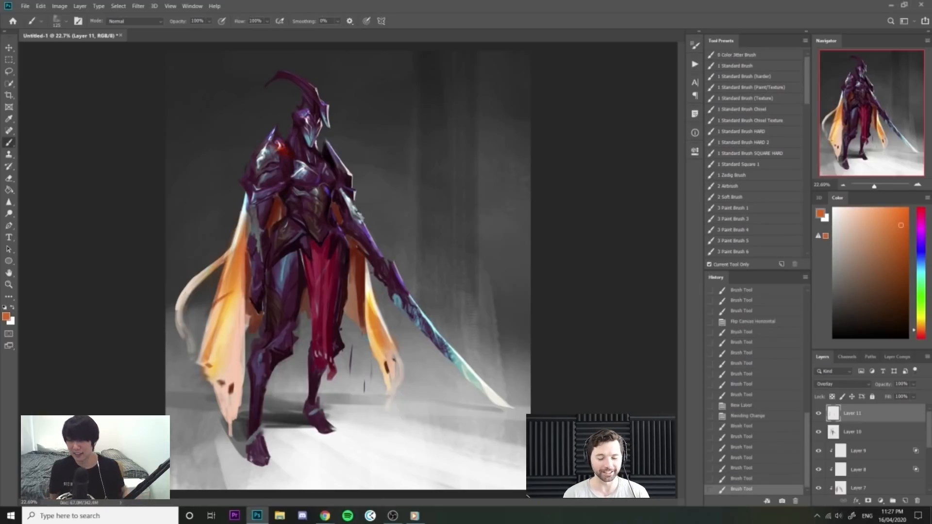
key("ctrl+z")
scroll(277, 98, "up", 2)
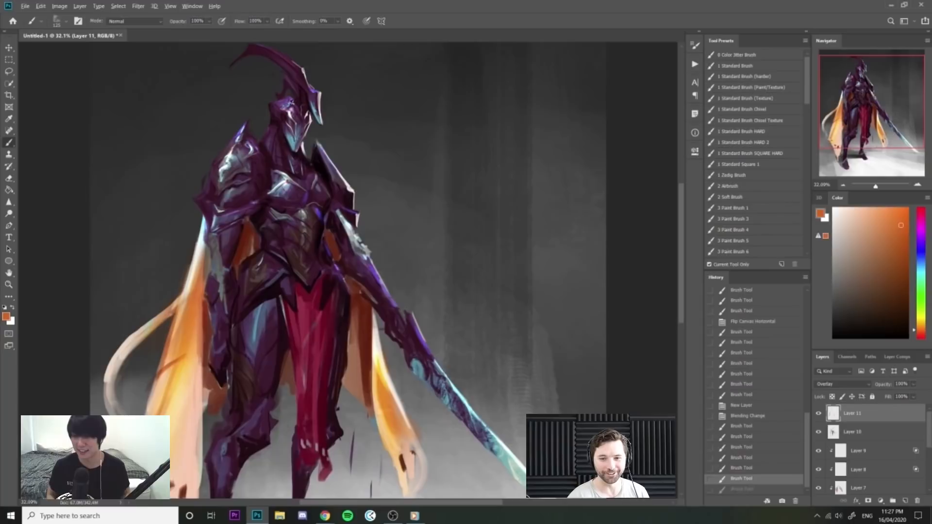
left_click(248, 185, "alt")
left_click_drag(231, 151, 248, 150)
key("ctrl+space")
left_click_drag(383, 229, 331, 225)
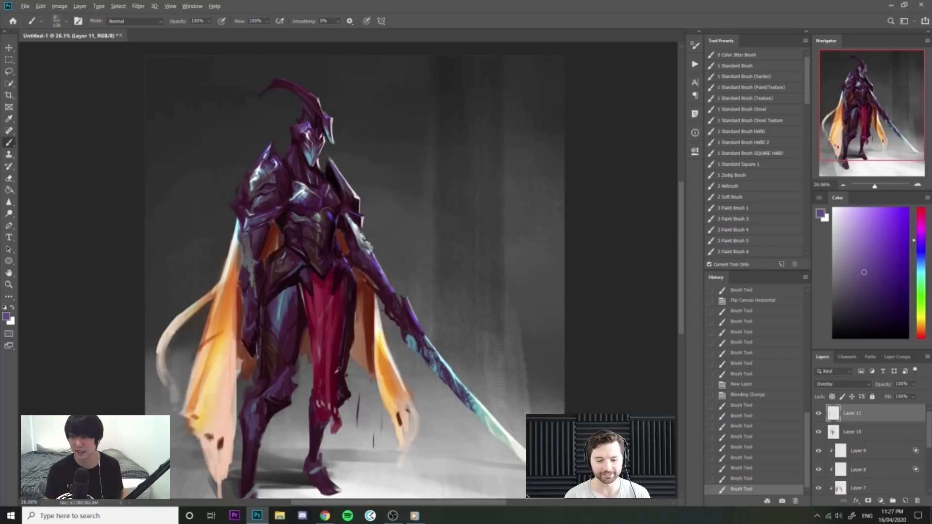
Enrich the loincloth on the Overlay layer with a deep saturated red and a larger brush.
left_click(333, 368, "alt")
left_click(906, 275)
key("bracketright")
left_click_drag(338, 309, 332, 383)
key("ctrl+z")
left_click_drag(324, 343, 324, 349)
left_click_drag(324, 344, 318, 378)
left_click_drag(395, 253, 367, 252)
left_click_drag(336, 153, 337, 152)
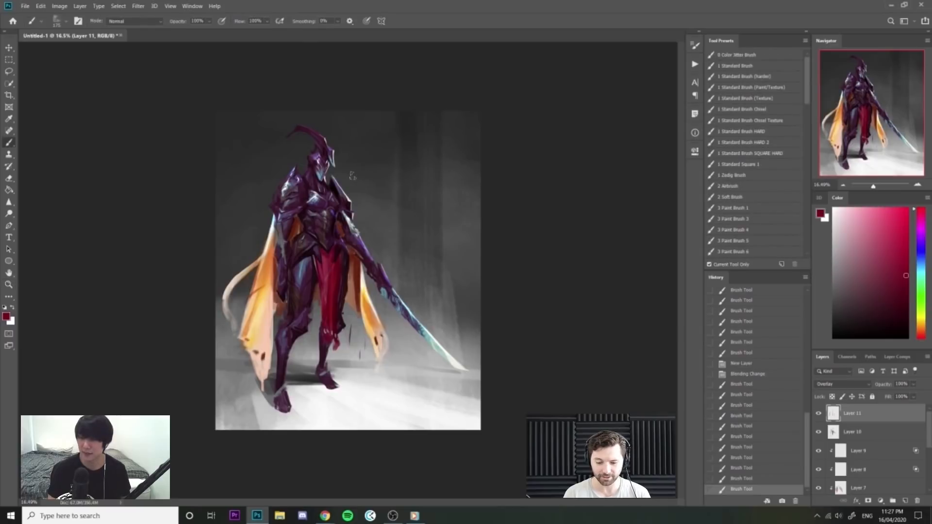
Add a new Normal layer and set up the 1 Standard Brush (Harder) preset at a much smaller size.
left_click_drag(302, 146, 375, 147)
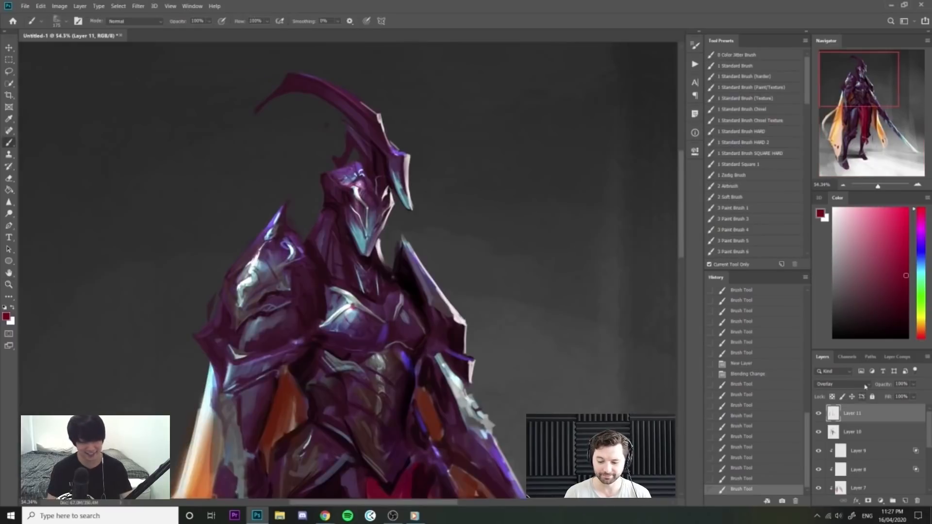
left_click(769, 81)
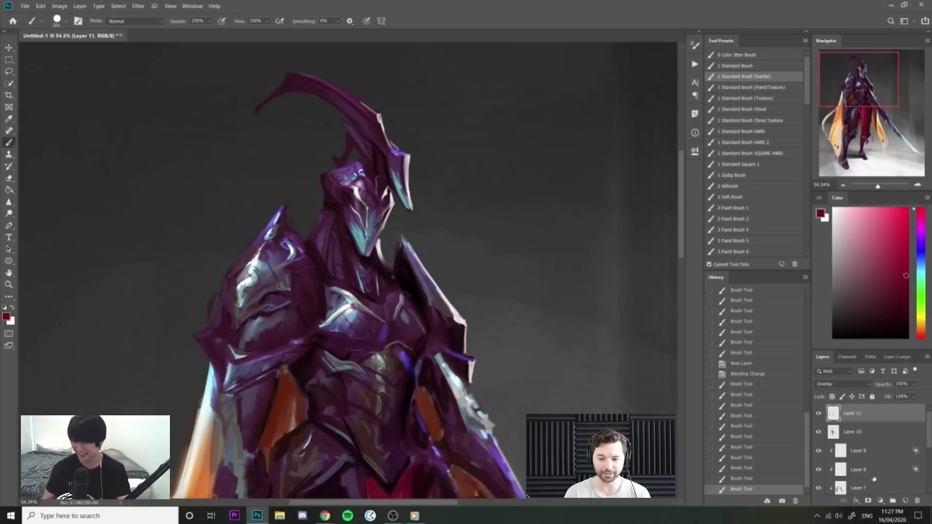
left_click(906, 500)
left_click_drag(343, 285, 373, 287)
key("bracketleft")
key("bracketleft")
key("bracketleft")
key("bracketleft")
key("bracketleft")
key("bracketleft")
key("bracketleft")
key("bracketleft")
key("bracketleft")
key("bracketleft")
key("bracketleft")
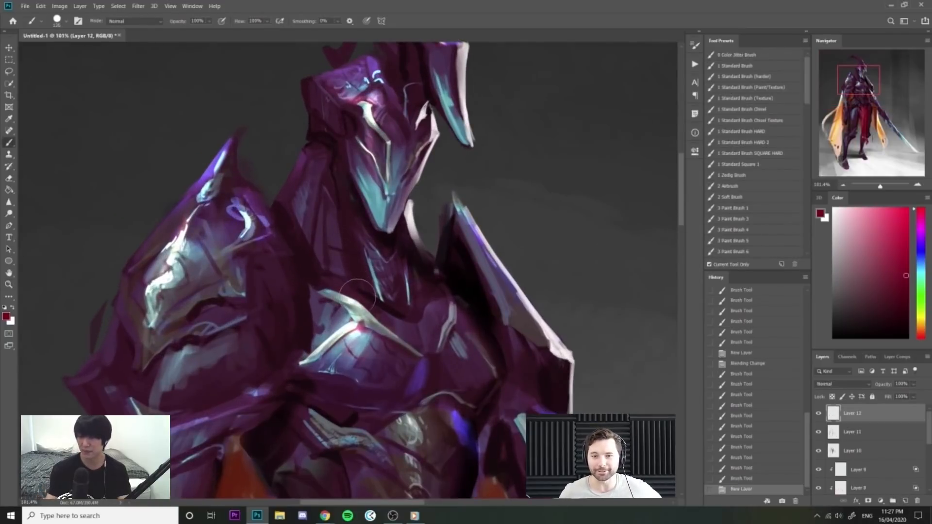
Paint thin near-white highlights along the edges and details of the chest armour with a fine brush.
left_click(352, 326, "alt")
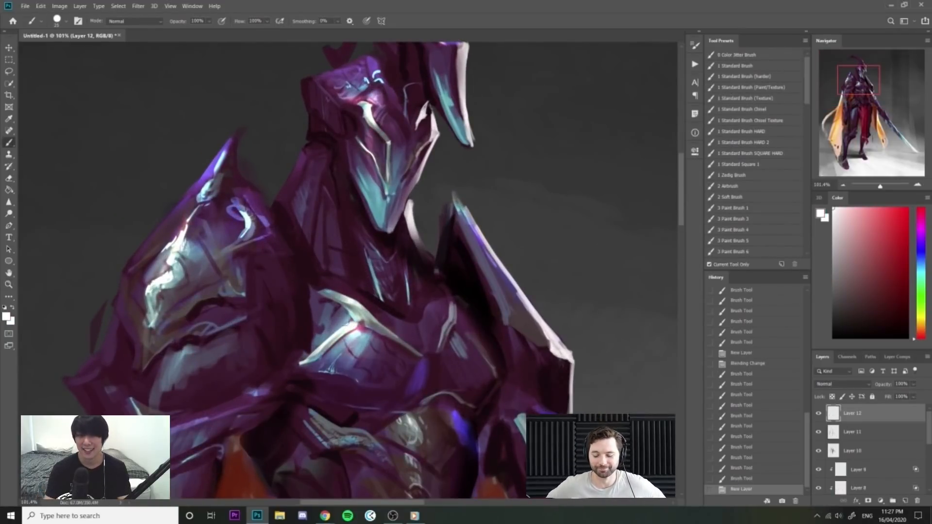
key("bracketleft")
key("bracketleft")
key("bracketleft")
left_click_drag(341, 315, 358, 359)
mouse_move(362, 360)
left_mouse_down()
mouse_move(371, 373)
mouse_move(378, 342)
left_mouse_up()
mouse_move(375, 340)
left_mouse_down()
mouse_move(404, 320)
mouse_move(391, 316)
left_mouse_up()
key("z")
key("b")
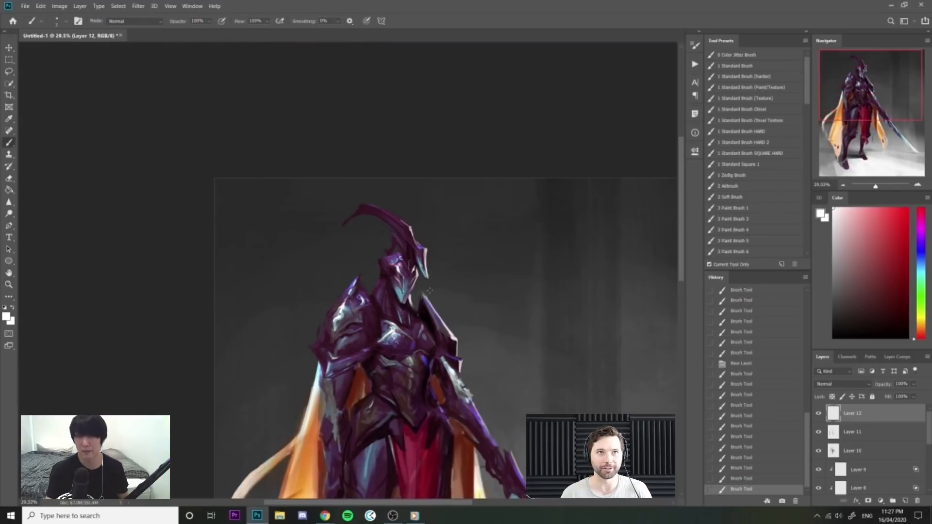
Flip the canvas horizontally to check the whole figure mirrored.
key("ctrl+f")
key("z")
left_click_drag(422, 288, 410, 279)
key("b")
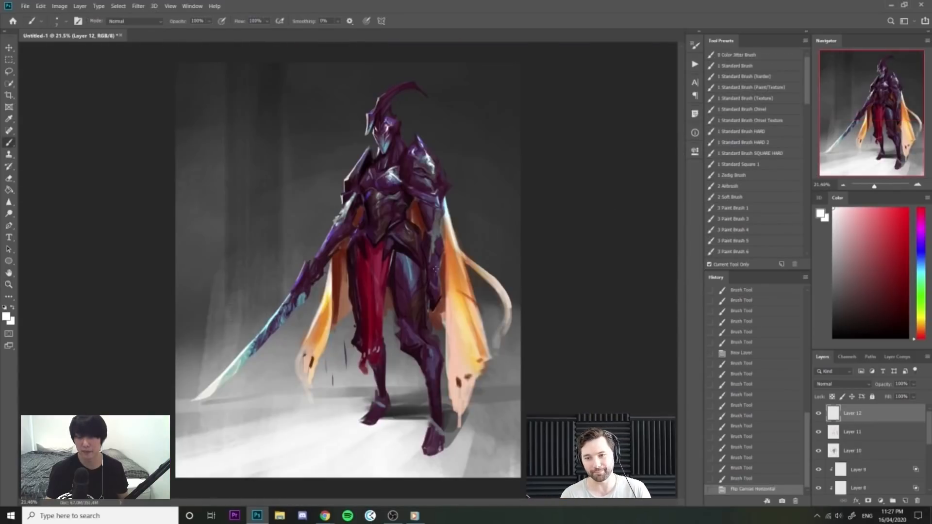
Add a new layer in Color Dodge mode and adjust its advanced blending options.
left_click(905, 501)
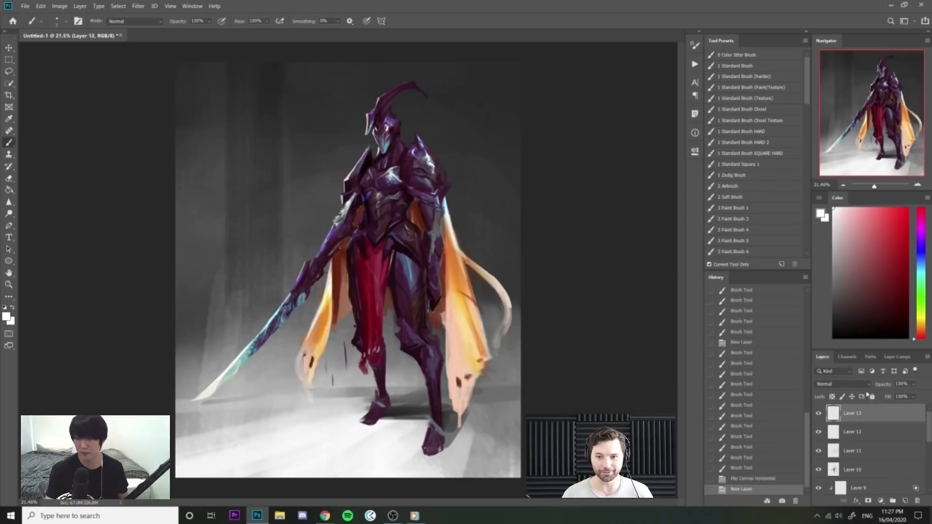
left_click(847, 384)
left_click(848, 413)
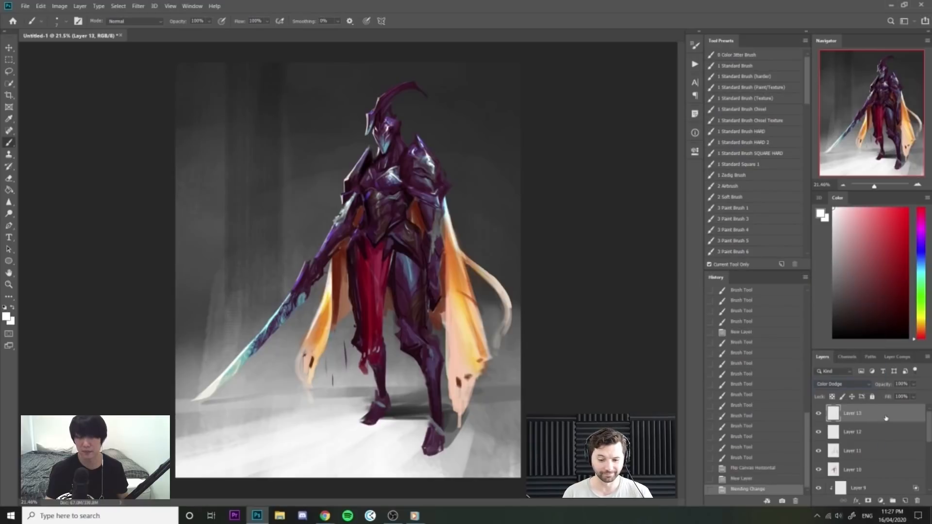
double_click(886, 418)
left_click(665, 355)
left_click(824, 277)
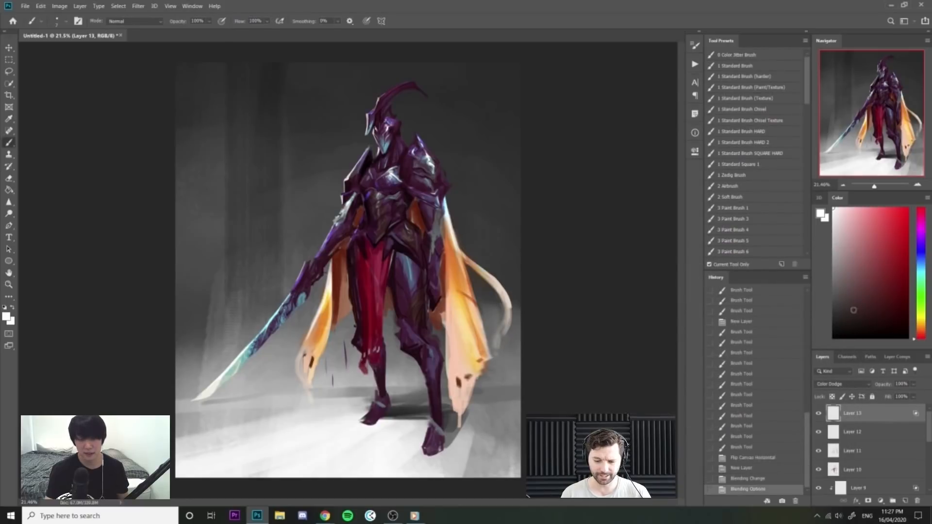
Paint a soft white glow around the helmet, horn and shoulders with the 2 Soft Brush preset.
left_click(743, 196)
mouse_move(335, 103)
left_mouse_down()
mouse_move(360, 103)
mouse_move(360, 122)
mouse_move(450, 64)
mouse_move(440, 162)
mouse_move(362, 112)
mouse_move(387, 76)
mouse_move(371, 116)
left_mouse_up()
mouse_move(338, 176)
left_mouse_down()
mouse_move(349, 185)
mouse_move(342, 197)
left_mouse_up()
left_click_drag(431, 171, 435, 156)
key("ctrl+z")
left_click_drag(419, 84, 432, 138)
left_click_drag(430, 122, 433, 141)
key("[")
left_click_drag(382, 95, 378, 104)
left_click_drag(380, 97, 371, 110)
mouse_move(373, 103)
left_mouse_down()
mouse_move(362, 127)
mouse_move(381, 96)
mouse_move(374, 91)
mouse_move(403, 102)
mouse_move(364, 87)
mouse_move(349, 147)
left_mouse_up()
Break up the glow around the helmet and horn with the Texture Erase eraser preset.
key("e")
left_click(756, 123)
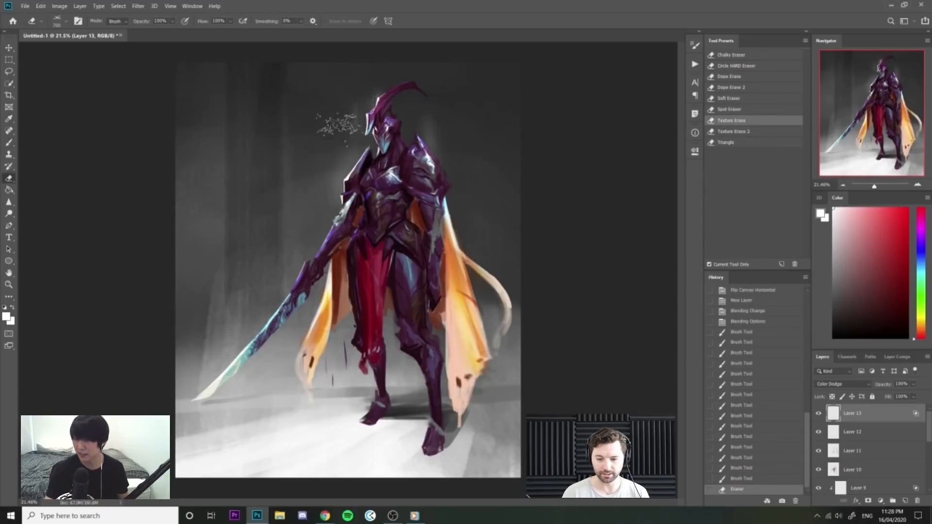
left_click_drag(435, 97, 426, 112)
left_click_drag(489, 87, 480, 85)
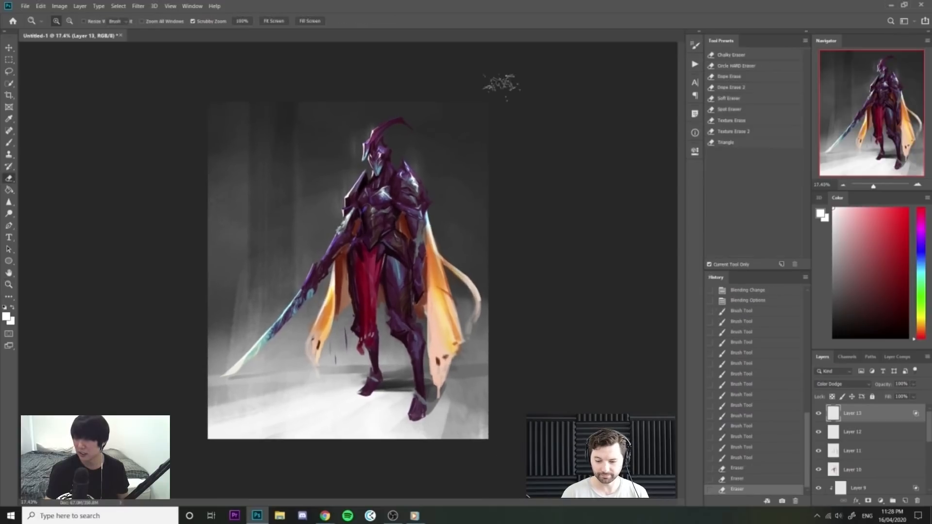
Scatter small glowing white specks beside the helmet and the sword-arm shoulder with an enlarged spatter brush.
key("b")
left_click_drag(806, 93, 806, 148)
left_click(748, 209)
key("]")
key("]")
left_click(348, 184)
left_click(352, 170)
left_click(376, 107)
Erase some of the specks beside the helmet and the sword-arm shoulder.
key("e")
left_click(361, 92)
left_click(340, 157)
key("ctrl+space")
left_click_drag(352, 144, 374, 144)
Scatter more white specks behind the helmet on the cape side and erase the excess ones.
key("b")
left_click(418, 132)
left_click(430, 126)
left_click(443, 114)
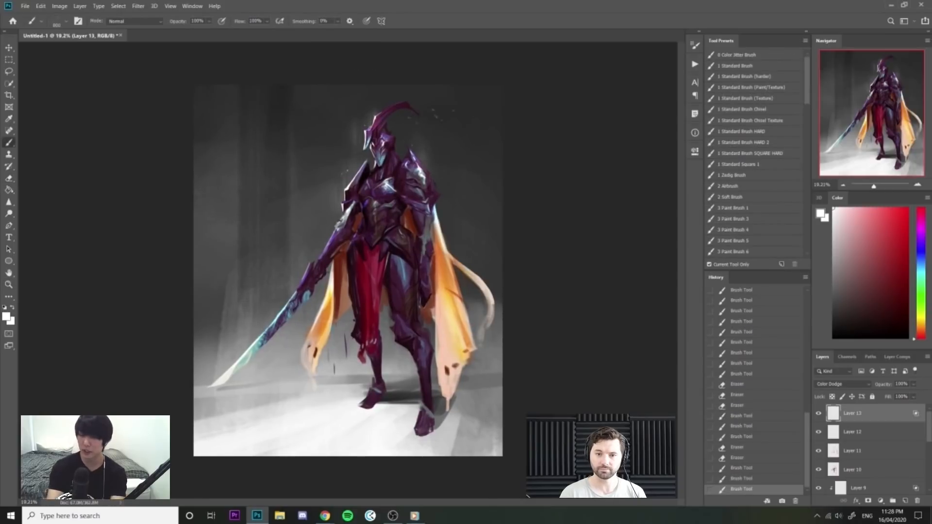
key("e")
key("ctrl+space")
left_click_drag(482, 155, 465, 119)
left_click(470, 107)
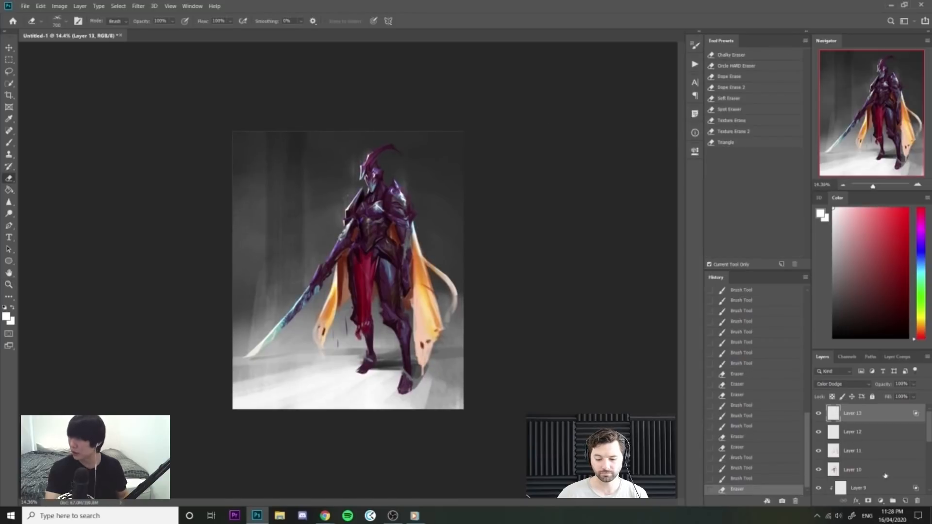
Add a Color Balance adjustment layer and shift its midtones slightly towards cyan and blue.
left_click(881, 501)
left_click(880, 421)
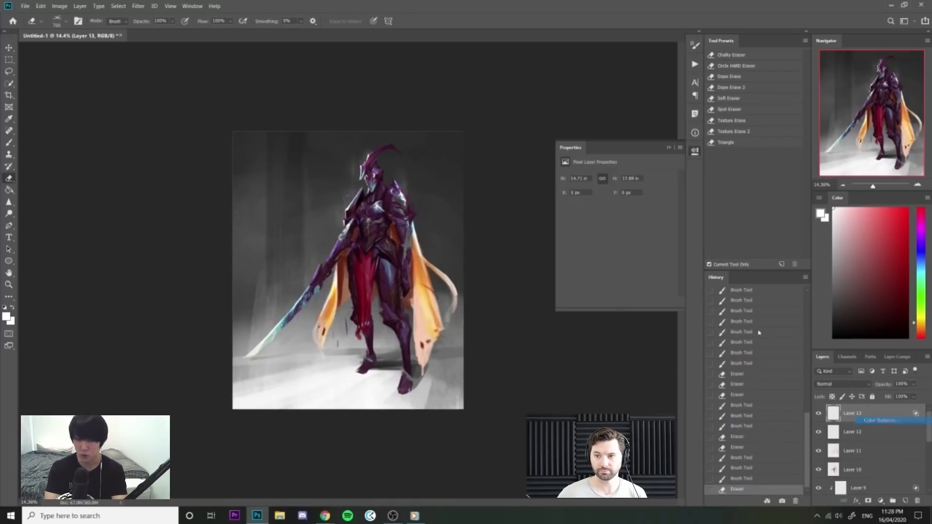
left_click_drag(607, 198, 609, 197)
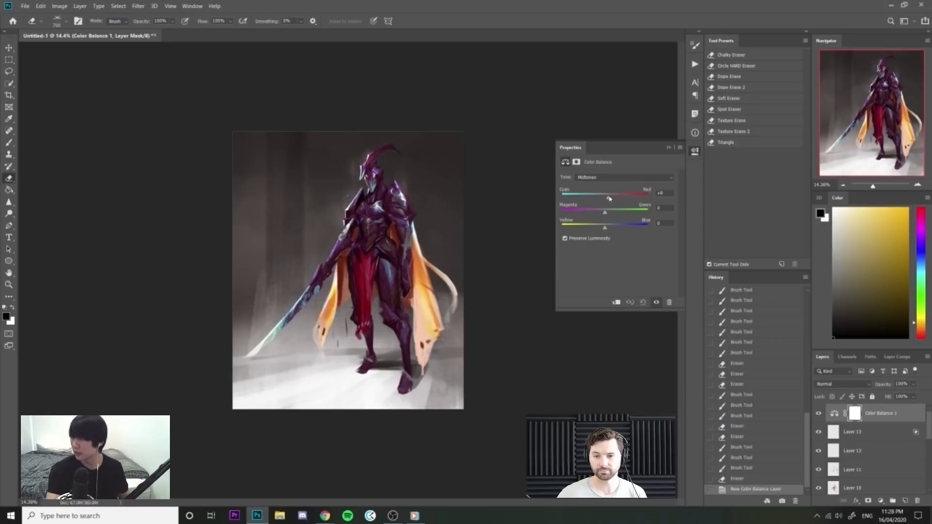
left_click_drag(603, 197, 609, 229)
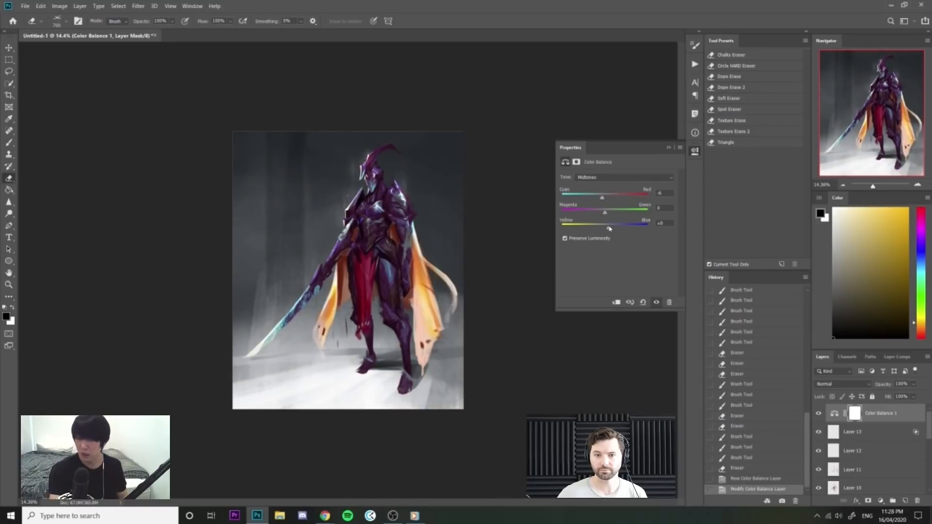
Shift the Color Balance highlights towards yellow and the shadows slightly towards red.
left_click(624, 180)
left_click(615, 203)
left_click_drag(605, 228, 600, 229)
left_click(625, 178)
left_click(607, 185)
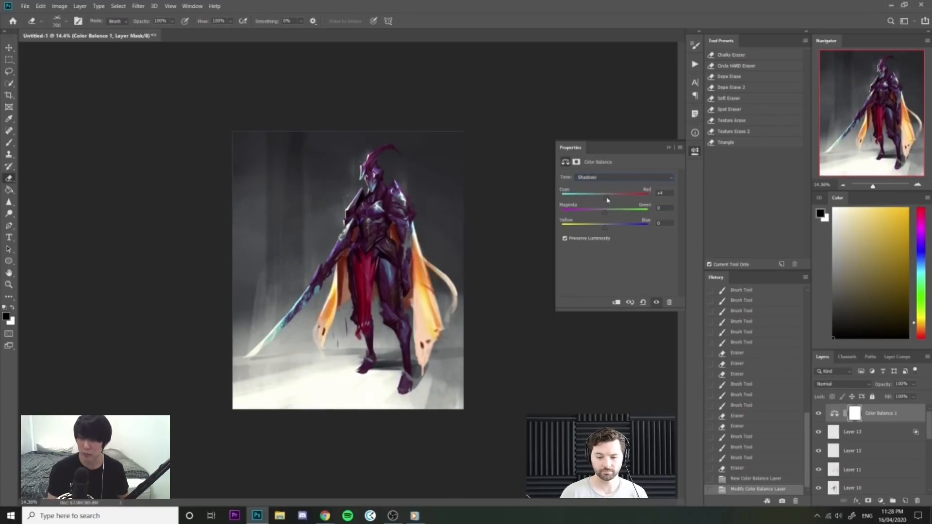
left_click(696, 153)
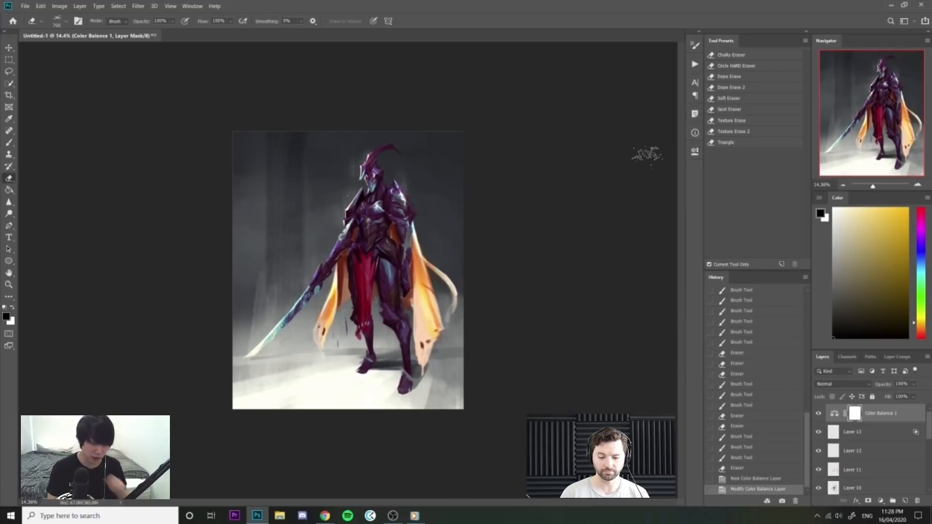
Flip the canvas horizontally and review the whole colour-graded figure.
key("ctrl+shift+h")
key("z")
mouse_move(367, 146)
left_mouse_down()
mouse_move(385, 152)
mouse_move(377, 152)
left_mouse_up()
key("e")
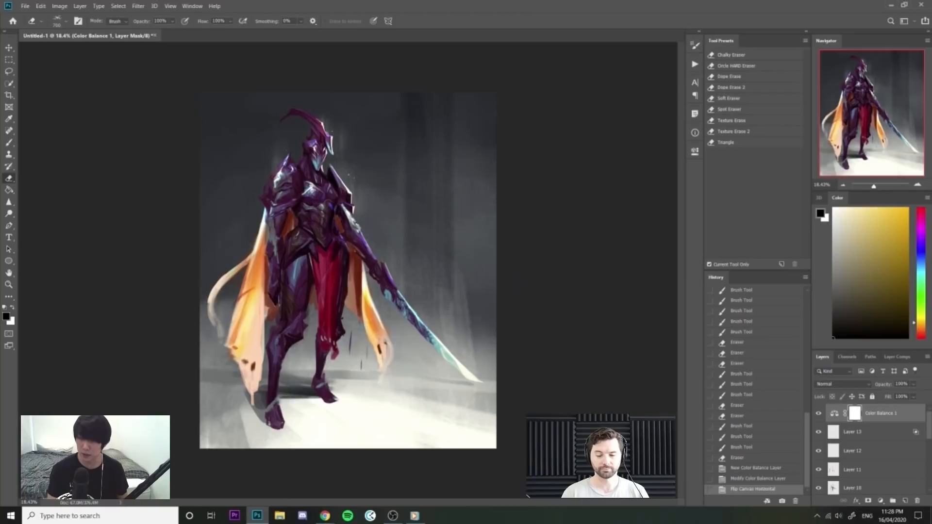
key("alt+Tab")
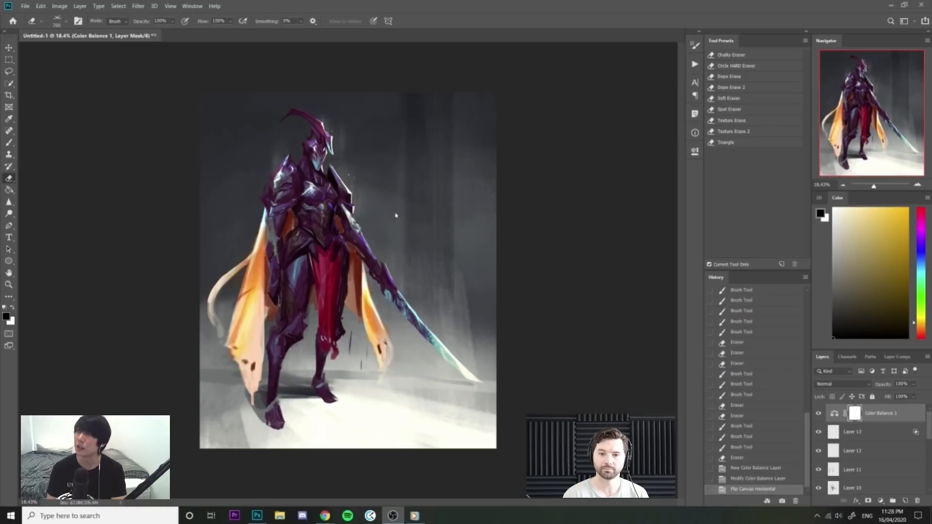
Add a new layer above the colour balance adjustment and choose a bright turquoise based on the mask's colour.
key("z")
mouse_move(317, 168)
left_mouse_down()
mouse_move(344, 186)
mouse_move(388, 193)
left_mouse_up()
key("b")
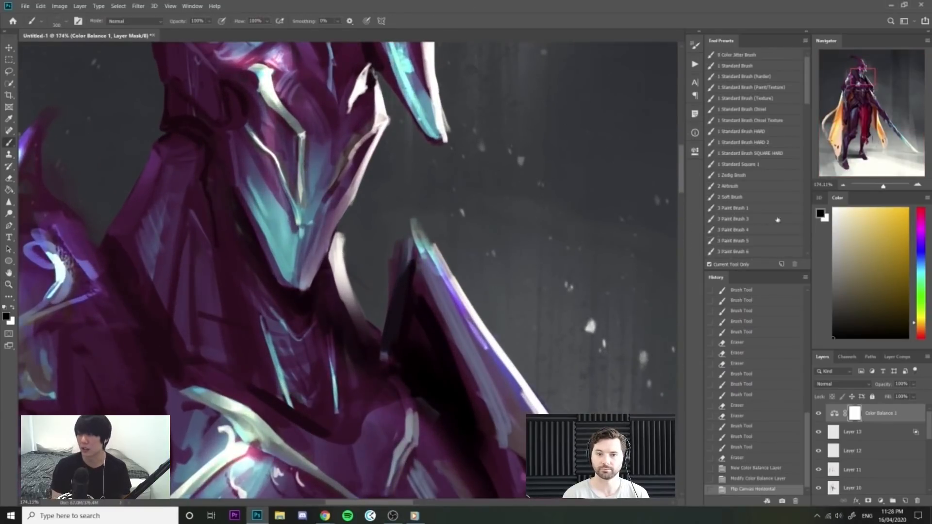
left_click(905, 500)
key("x")
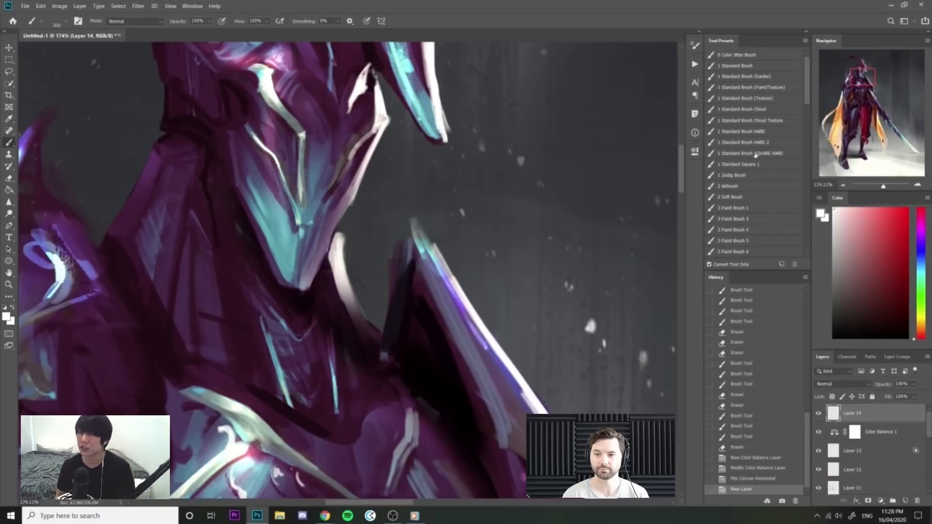
left_click(271, 237, "alt")
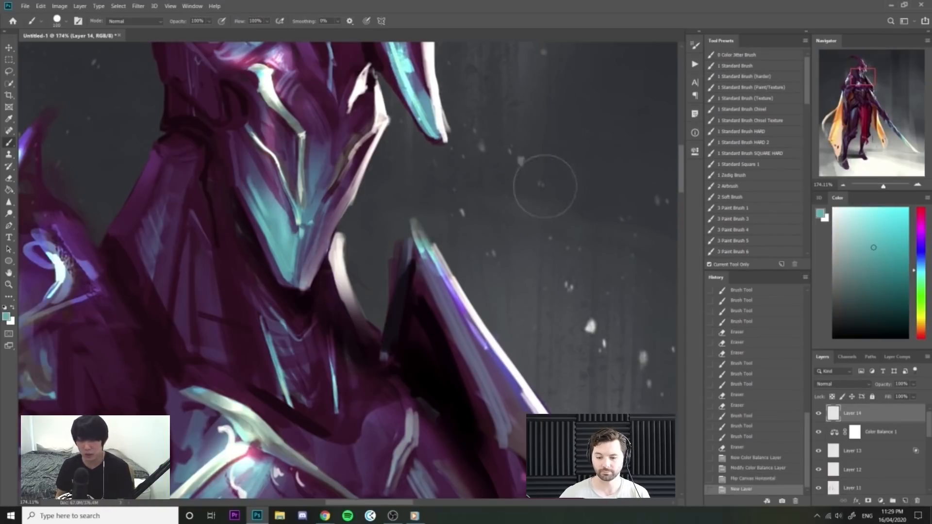
left_click(884, 220)
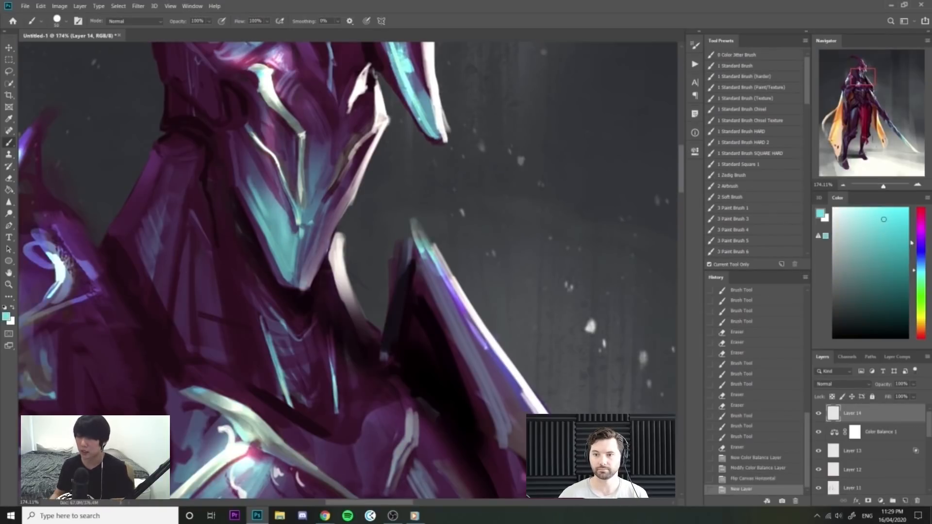
left_click(922, 274)
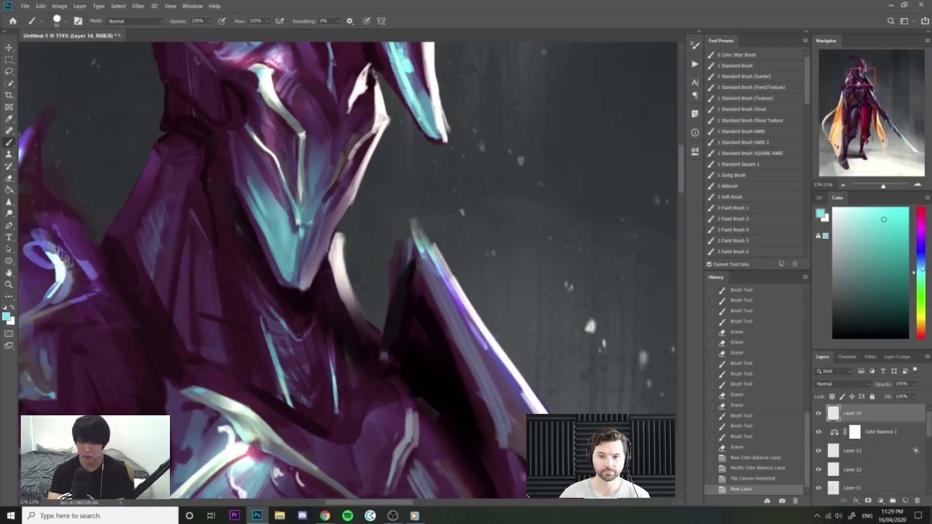
Paint fine turquoise accent lines on the lower part of the mask with a small brush.
key("bracketleft")
key("bracketleft")
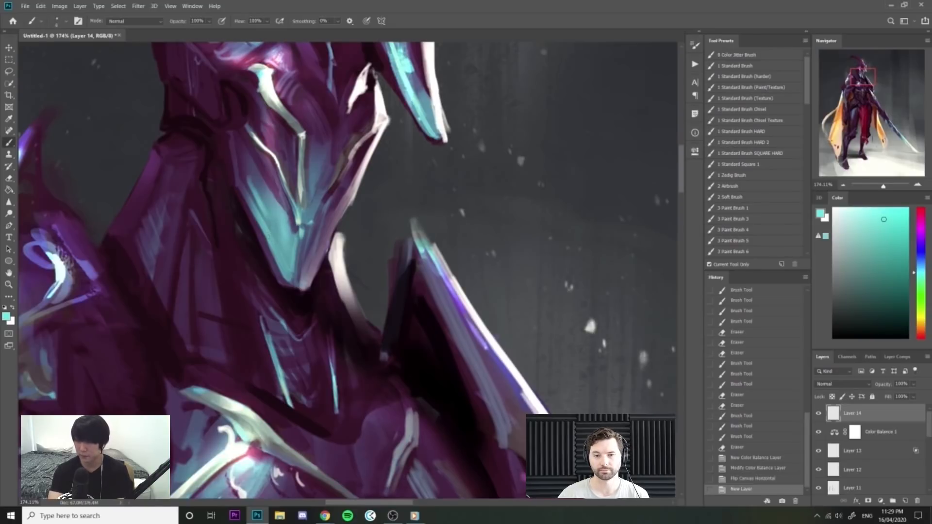
left_click_drag(268, 236, 273, 249)
left_click_drag(269, 237, 275, 247)
left_click_drag(268, 231, 278, 241)
left_click_drag(285, 192, 295, 214)
mouse_move(285, 193)
left_mouse_down()
mouse_move(297, 221)
mouse_move(283, 235)
mouse_move(287, 272)
left_mouse_up()
Refine the mask's facets and edges with short strokes in colours sampled from the surrounding helmet.
key("bracketleft")
key("z")
mouse_move(310, 236)
left_mouse_down()
mouse_move(310, 202)
mouse_move(360, 202)
left_mouse_up()
key("b")
left_click(287, 167, "alt")
left_click(270, 150, "alt")
left_click_drag(284, 163, 273, 159)
key("z")
mouse_move(298, 117)
left_mouse_down()
mouse_move(273, 115)
mouse_move(318, 113)
left_mouse_up()
key("b")
left_click(287, 185, "alt")
key("bracketright")
key("bracketright")
left_click_drag(281, 167, 302, 203)
left_click(291, 186, "alt")
mouse_move(286, 178)
left_mouse_down()
mouse_move(293, 196)
mouse_move(267, 190)
mouse_move(289, 189)
mouse_move(281, 188)
mouse_move(413, 235)
left_mouse_up()
Review the retouched mask together with the helmet crest and upper armour.
key("z")
key("z")
key("b")
key("z")
key("b")
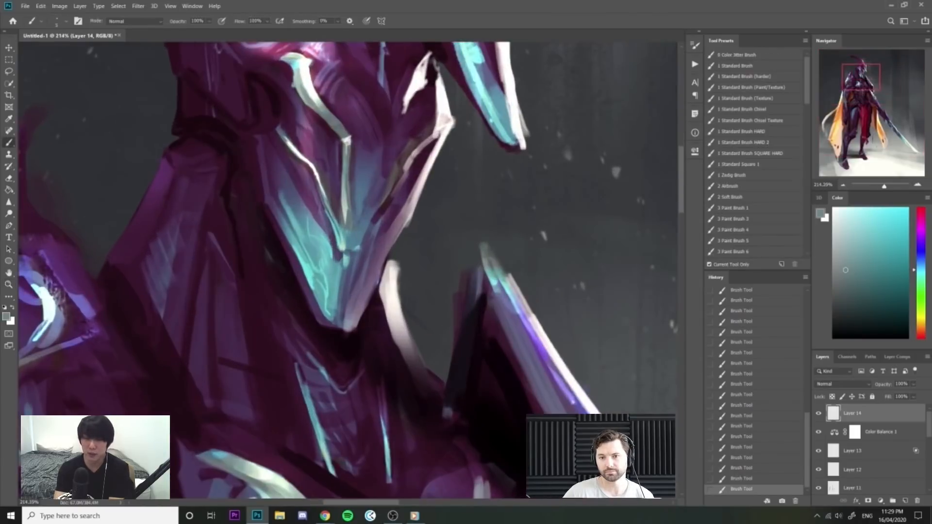
left_click(343, 156, "alt")
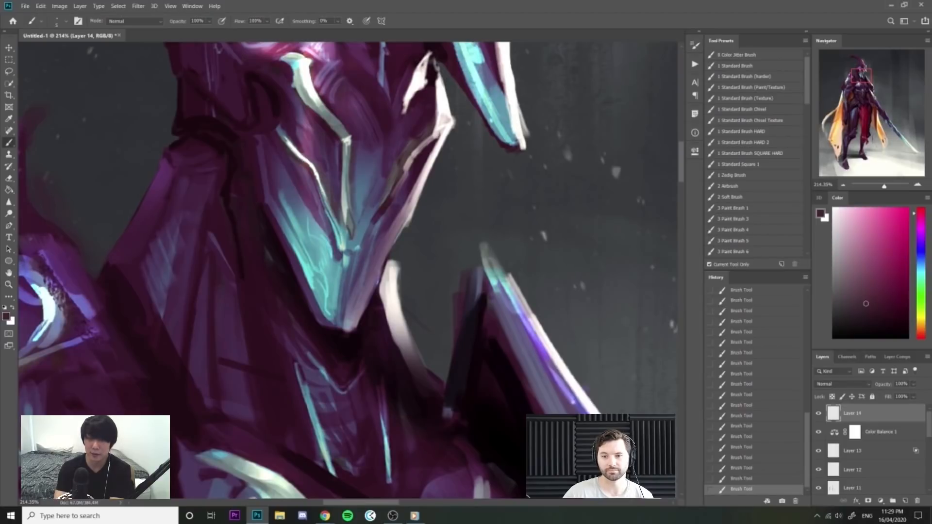
key("z")
left_click_drag(403, 211, 340, 212)
key("b")
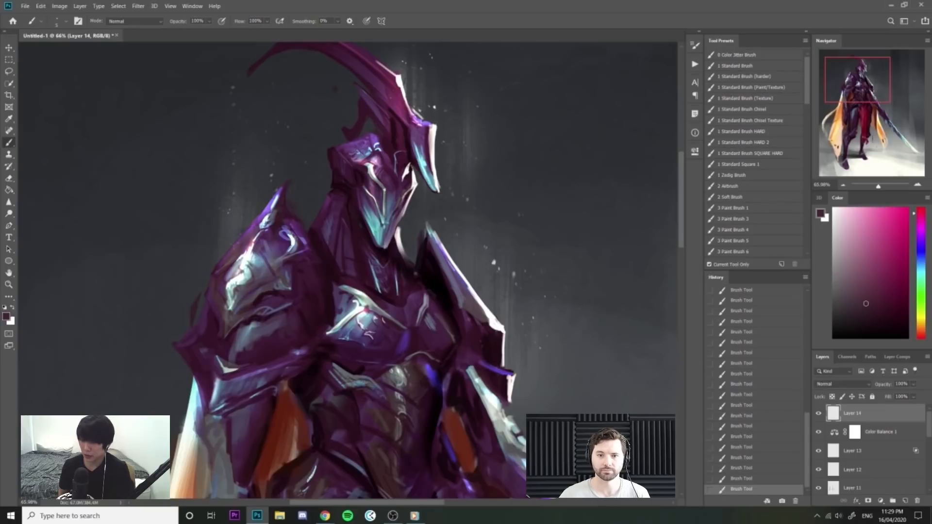
key("alt+Tab")
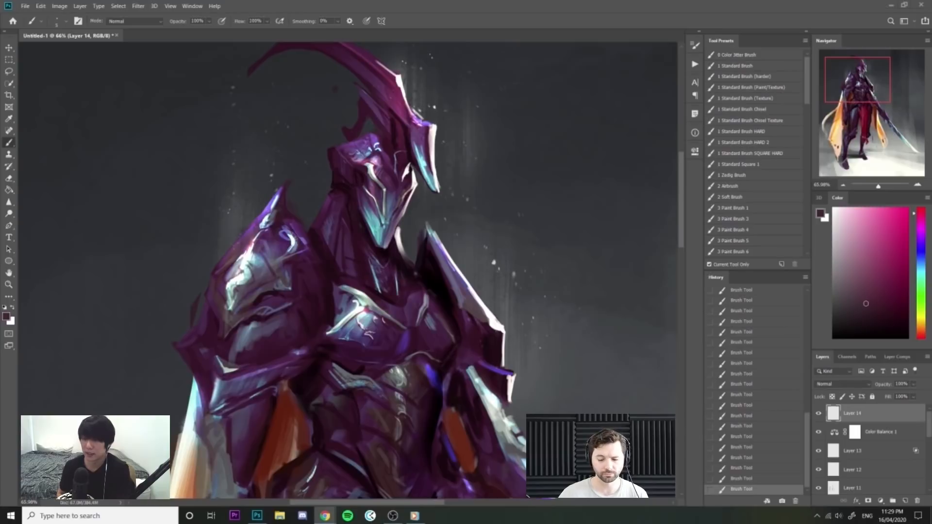
left_click(531, 21)
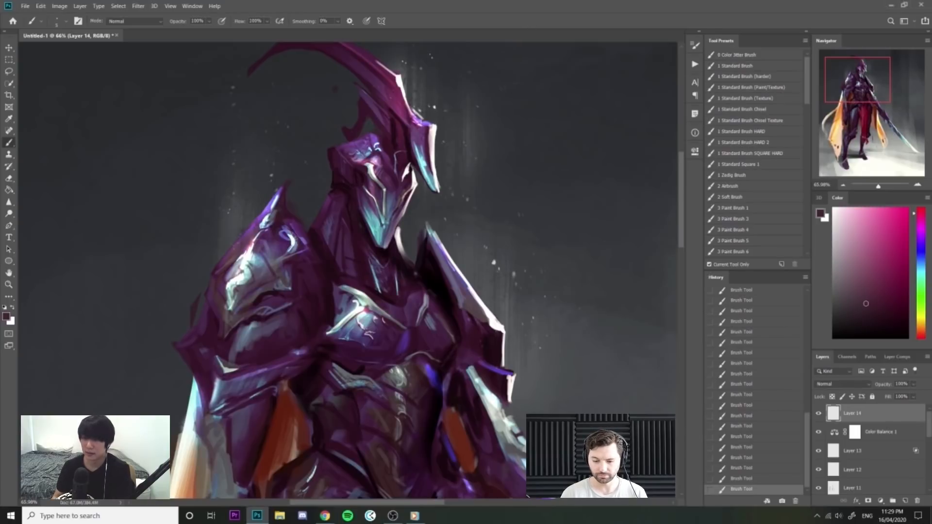
Sharpen the seam of the helmet's side plate with thin strokes in sampled dark and purple tones.
left_click_drag(337, 144, 398, 228)
left_click(406, 238, "alt")
key("[")
left_click_drag(343, 160, 398, 223)
left_click(354, 176, "alt")
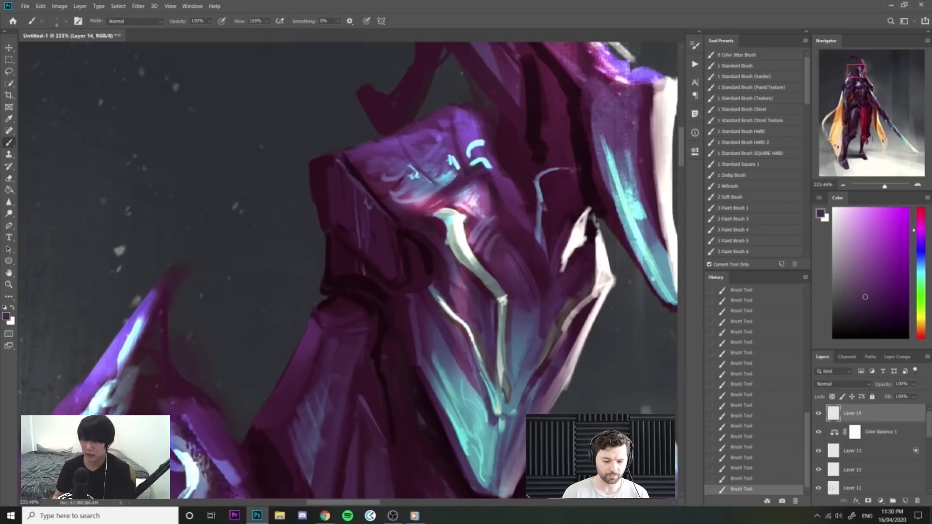
left_click_drag(380, 205, 395, 222)
left_click(360, 173, "alt")
left_click_drag(357, 179, 383, 204)
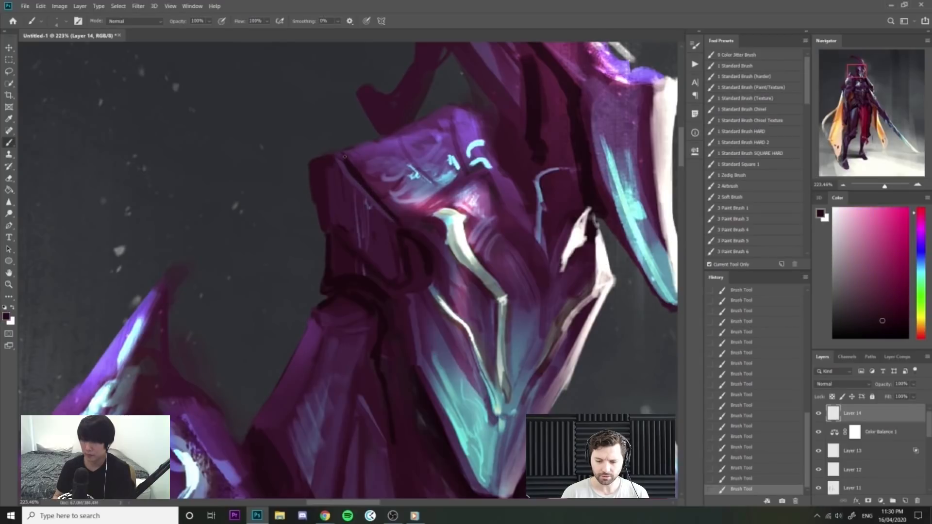
left_click_drag(380, 157, 343, 131)
left_click_drag(419, 138, 407, 129)
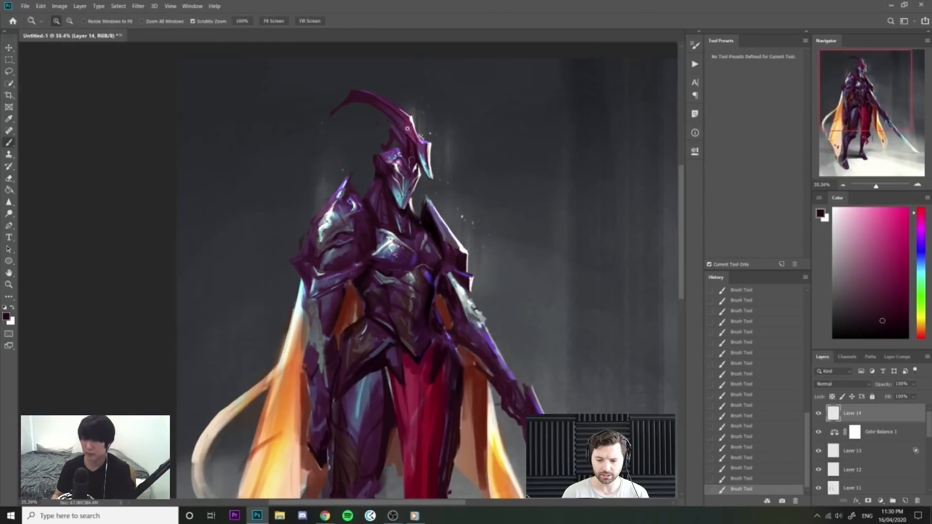
left_click_drag(381, 156, 424, 170)
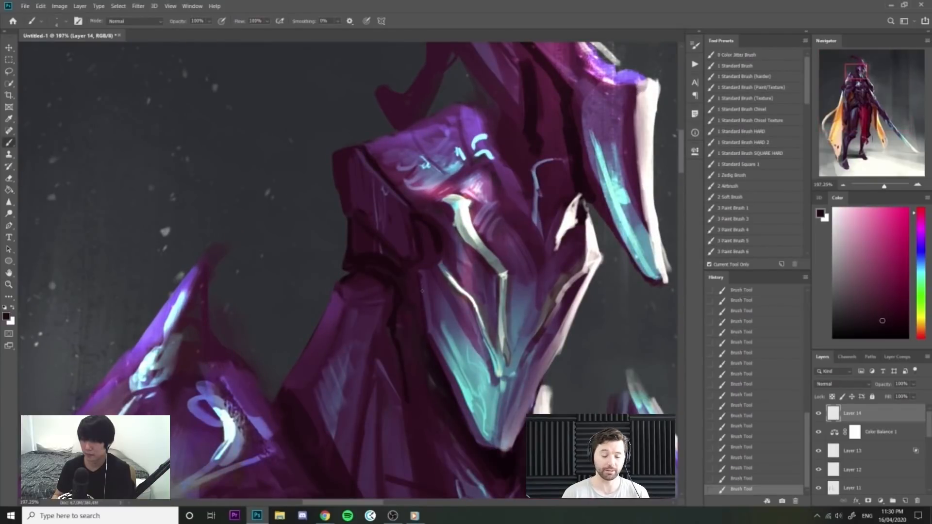
Add a small white highlight beside the mask's jaw hinge and undo the last extra stroke.
key("alt+Tab")
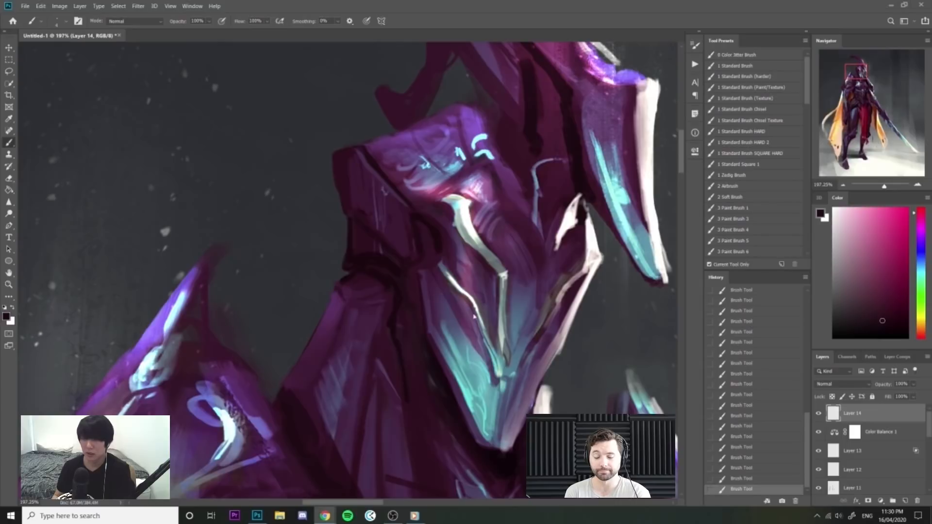
key("alt+Tab")
key("x")
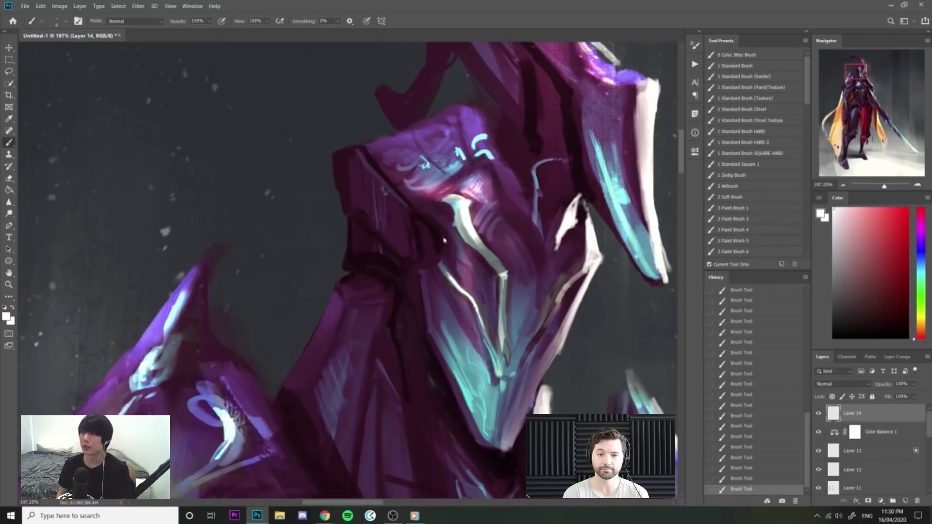
left_click_drag(421, 270, 430, 268)
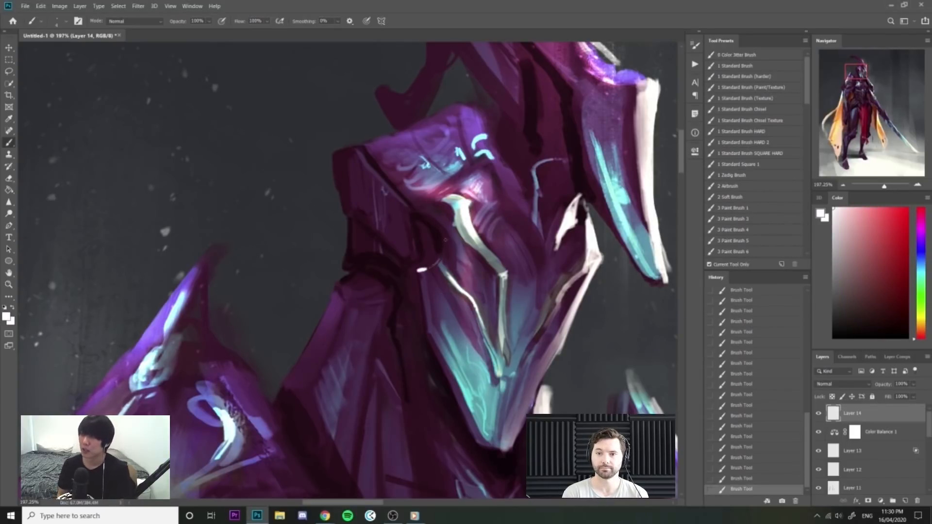
key("z")
mouse_move(465, 229)
left_mouse_down()
mouse_move(458, 211)
mouse_move(440, 210)
mouse_move(512, 192)
left_mouse_up()
key("b")
key("z")
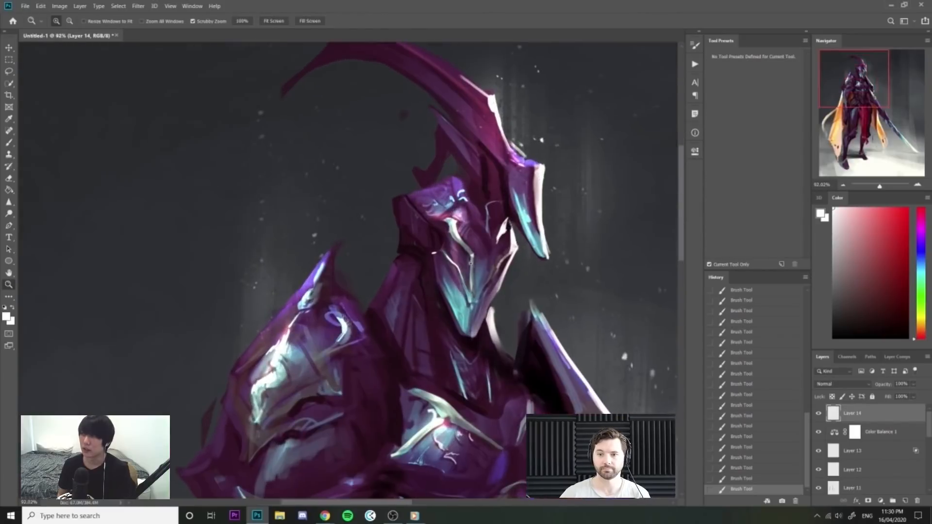
key("b")
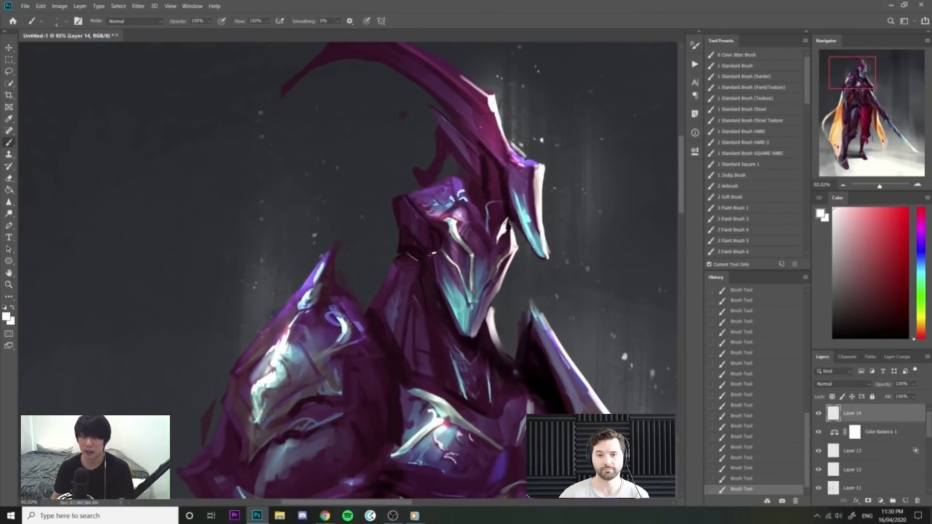
key("ctrl+z")
Paint a small violet facet at the top of the neck guard using colours sampled from the helmet.
key("z")
left_click_drag(419, 248, 443, 256)
key("b")
left_click(443, 256, "alt")
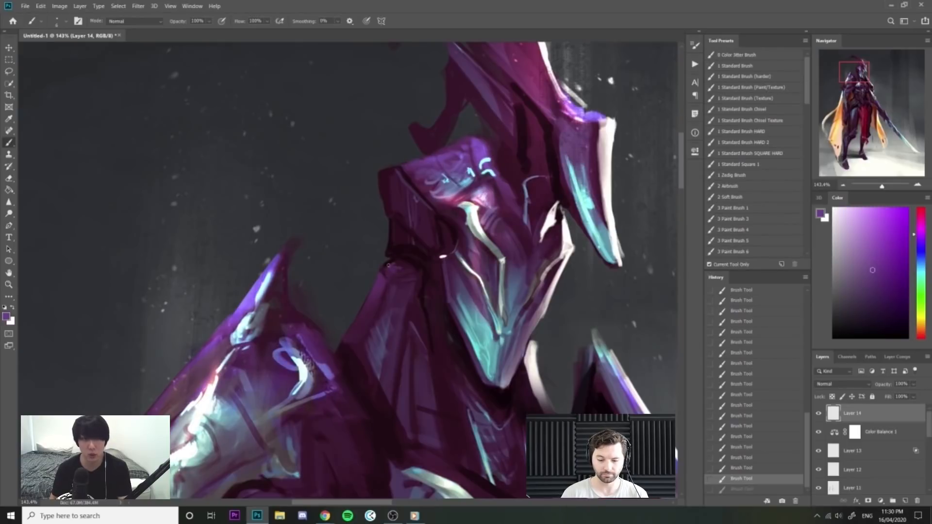
mouse_move(388, 277)
left_mouse_down()
mouse_move(405, 277)
mouse_move(389, 260)
left_mouse_up()
left_click(453, 183, "alt")
key("ctrl+space")
key("ctrl+space")
left_click_drag(489, 237, 441, 236)
key("alt+Tab")
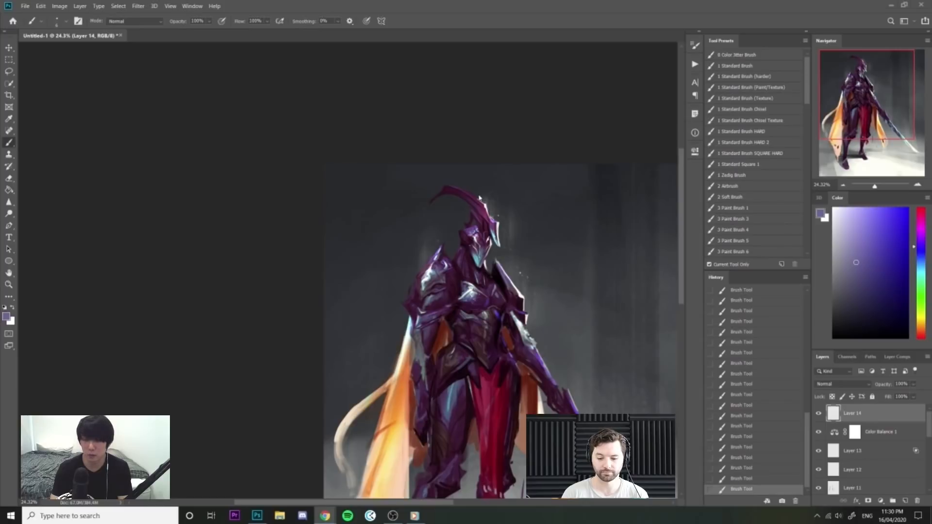
left_click(537, 104)
Retouch the area between pauldron and neck with sampled dark purples, undoing the strokes that do not fit.
key("ctrl+space")
left_click_drag(464, 247, 558, 247)
left_click(416, 346, "alt")
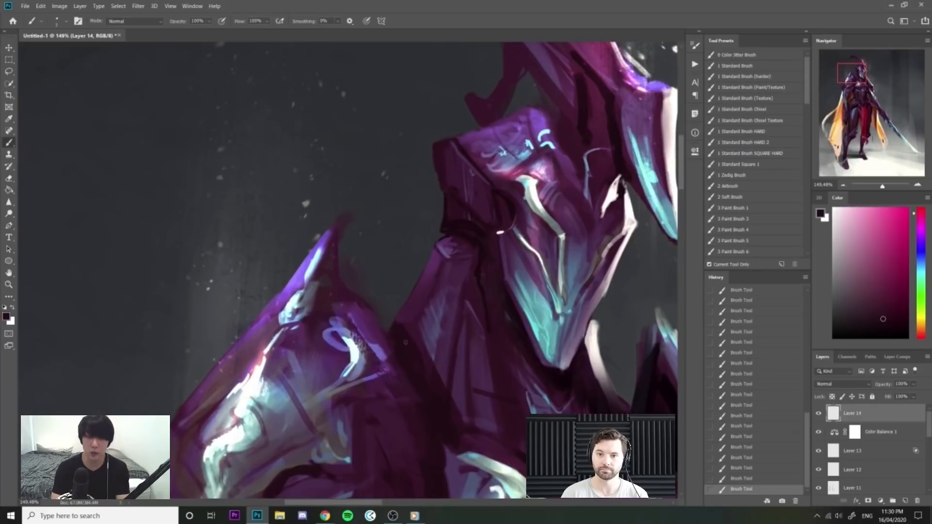
left_click(410, 331, "alt")
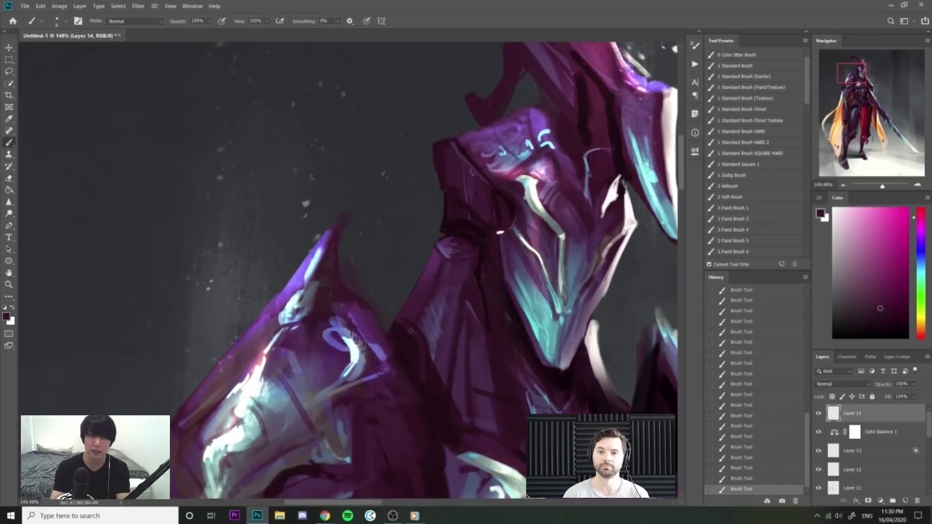
key("ctrl+space")
mouse_move(485, 264)
left_mouse_down()
mouse_move(450, 265)
mouse_move(497, 264)
left_mouse_up()
left_click(493, 279, "alt")
key("ctrl+z")
key("ctrl+z")
left_click_drag(499, 303, 509, 386)
left_click_drag(474, 328, 470, 388)
mouse_move(472, 353)
left_mouse_down()
mouse_move(470, 386)
mouse_move(388, 410)
left_mouse_up()
Refine the large pauldron's shadows and highlights with dark and pale turquoise tones sampled from the painting.
key("ctrl+space")
left_click_drag(517, 374, 564, 386)
left_click(491, 410, "alt")
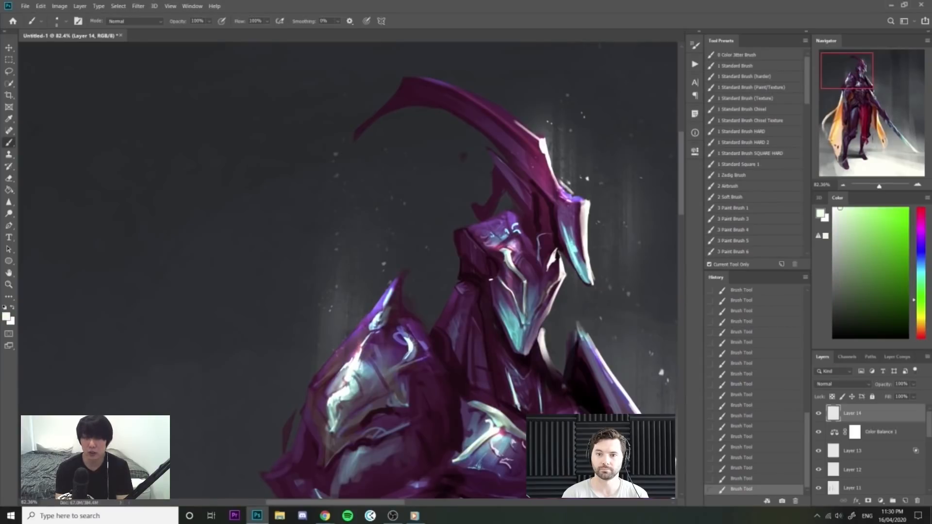
mouse_move(539, 381)
left_mouse_down()
mouse_move(542, 414)
mouse_move(499, 387)
mouse_move(590, 387)
left_mouse_up()
left_click(396, 332, "alt")
left_click(532, 407, "alt")
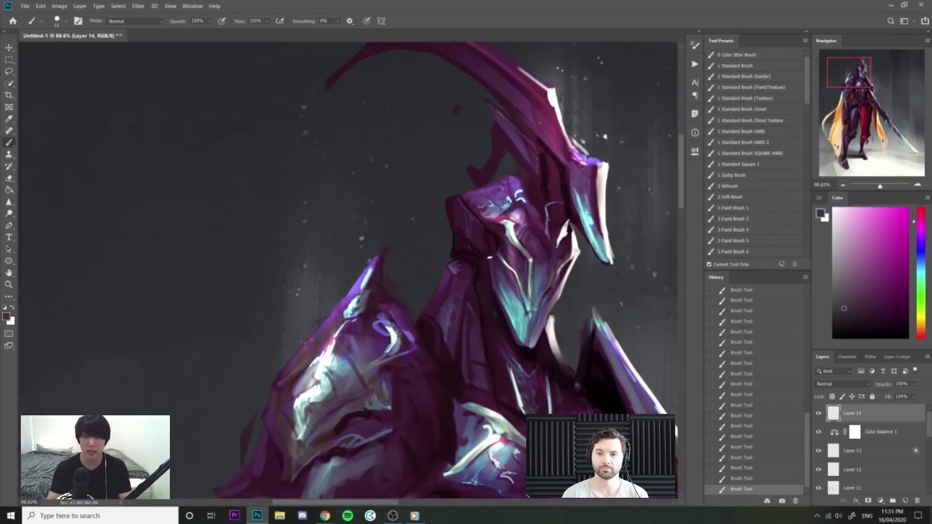
left_click_drag(546, 362, 503, 363)
left_click_drag(411, 403, 461, 408)
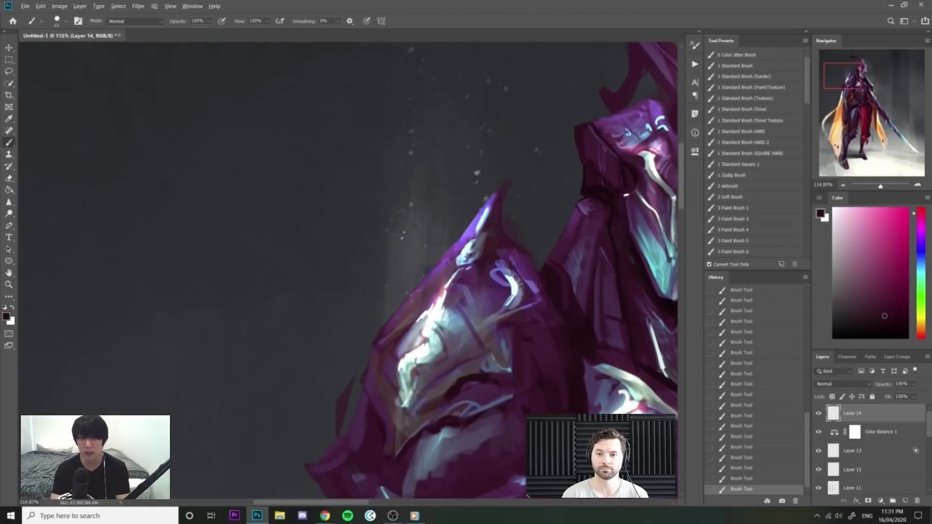
left_click(438, 351, "alt")
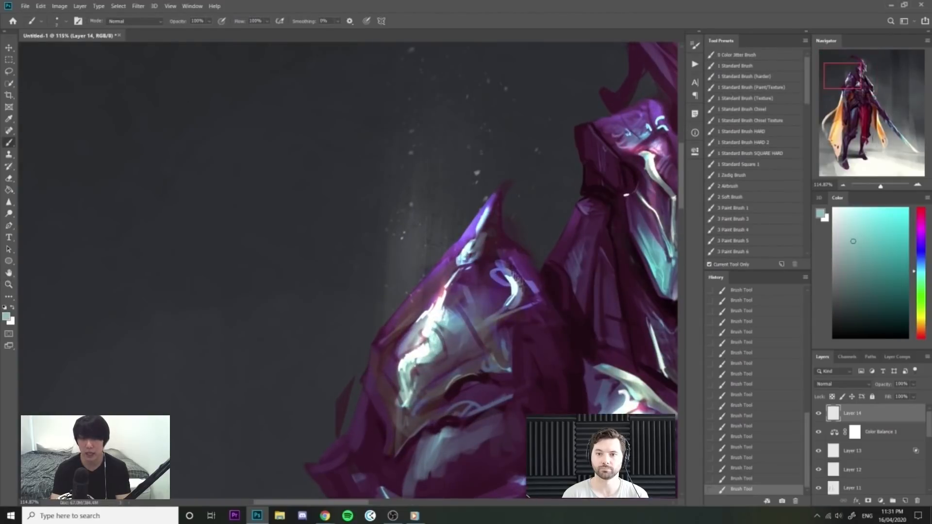
left_click(490, 379, "alt")
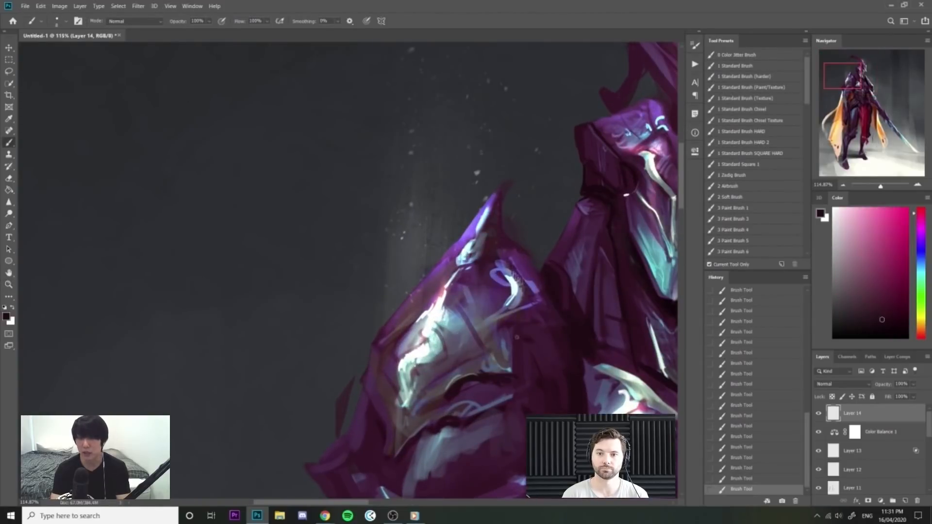
left_click_drag(489, 336, 525, 313)
left_click(458, 322, "alt")
mouse_move(467, 323)
left_mouse_down()
mouse_move(474, 341)
mouse_move(437, 315)
left_mouse_up()
key("ctrl+space")
left_click_drag(571, 313, 547, 309)
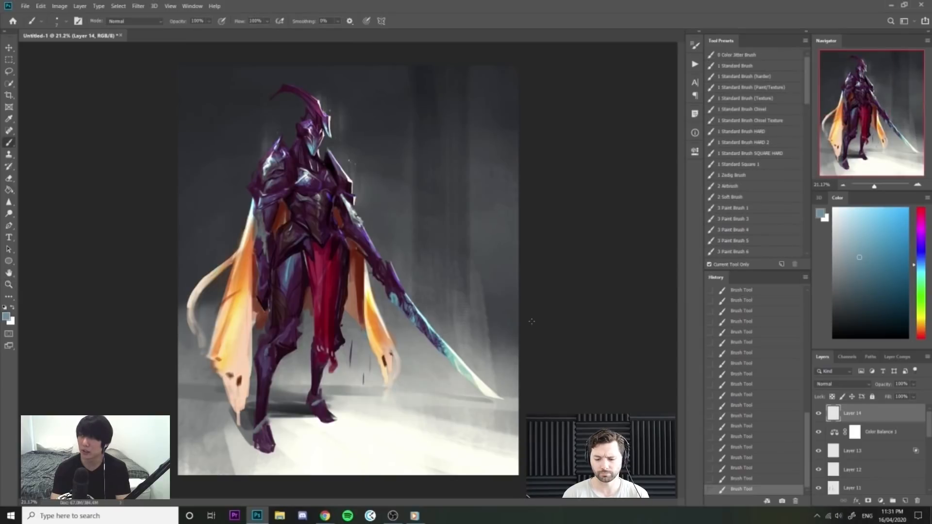
Enlarge the brush and smooth the chest plate next to the far shoulder with sampled dark purple.
key("ctrl+space")
left_click_drag(325, 174, 395, 176)
left_click_drag(340, 111, 360, 117)
left_click(362, 212, "alt")
key("]")
key("]")
key("]")
key("]")
left_click(377, 234, "alt")
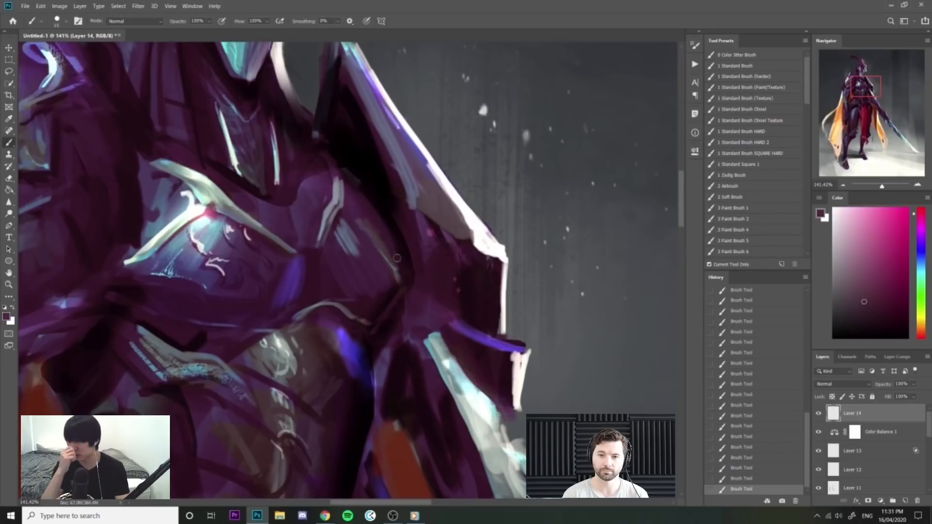
mouse_move(373, 214)
left_mouse_down()
mouse_move(397, 245)
mouse_move(383, 255)
mouse_move(317, 252)
left_mouse_up()
left_click(384, 238, "alt")
Retouch the collar and upper chest with dark tones sampled from the armour.
key("ctrl+space")
key("ctrl+space")
key("ctrl+space")
left_click_drag(323, 144, 377, 145)
left_click(346, 219, "alt")
left_click(354, 209, "alt")
key("ctrl+space")
left_click_drag(340, 206, 298, 207)
key("ctrl+space")
left_click_drag(292, 133, 350, 131)
key("ctrl+space")
left_click(374, 249, "alt")
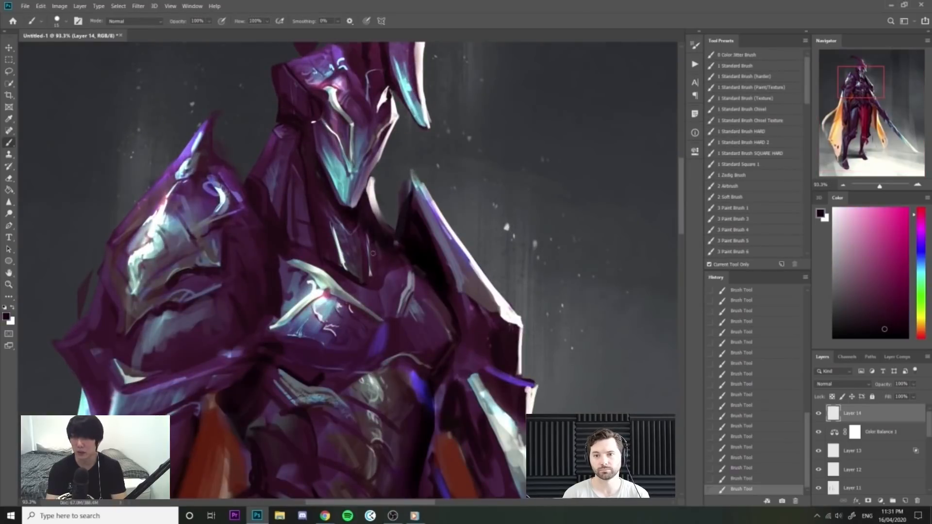
key("ctrl+space")
left_click_drag(388, 267, 324, 267)
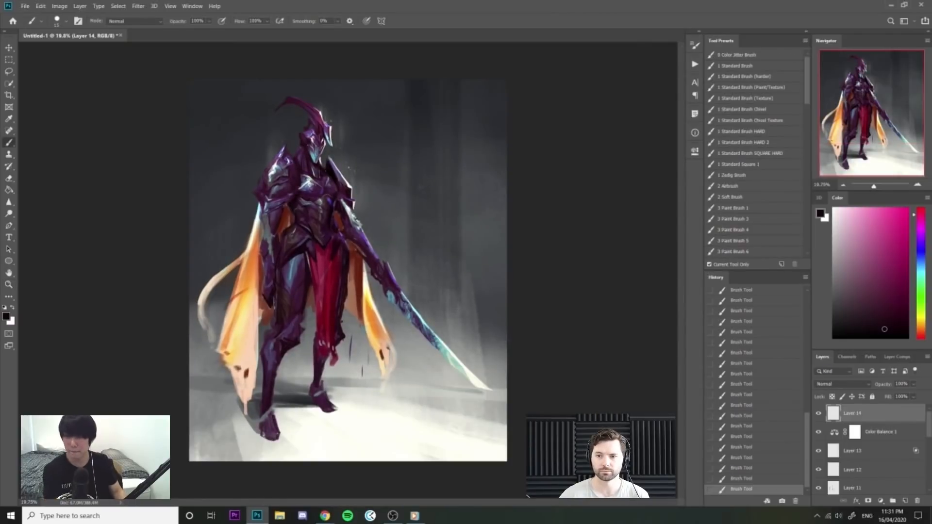
Define the top of the red waist cloth below the belt armour with short strokes in sampled colours.
key("ctrl+space")
left_click_drag(335, 254, 370, 233)
left_click(369, 231, "alt")
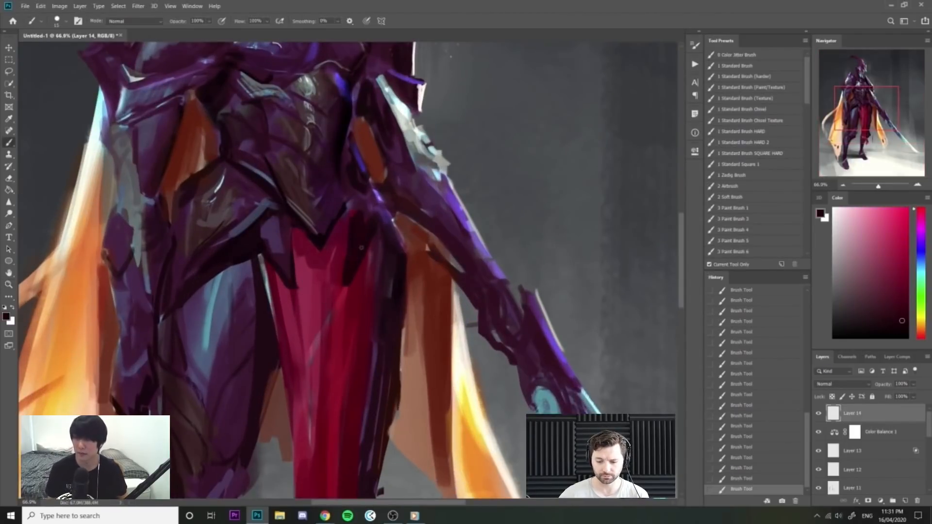
left_click(298, 251, "alt")
mouse_move(299, 249)
left_mouse_down()
mouse_move(299, 289)
mouse_move(297, 273)
left_mouse_up()
left_click_drag(296, 250, 302, 303)
left_click(379, 249, "alt")
key("ctrl+space")
mouse_move(449, 216)
left_mouse_down()
mouse_move(393, 205)
mouse_move(407, 206)
left_mouse_up()
key("ctrl+space")
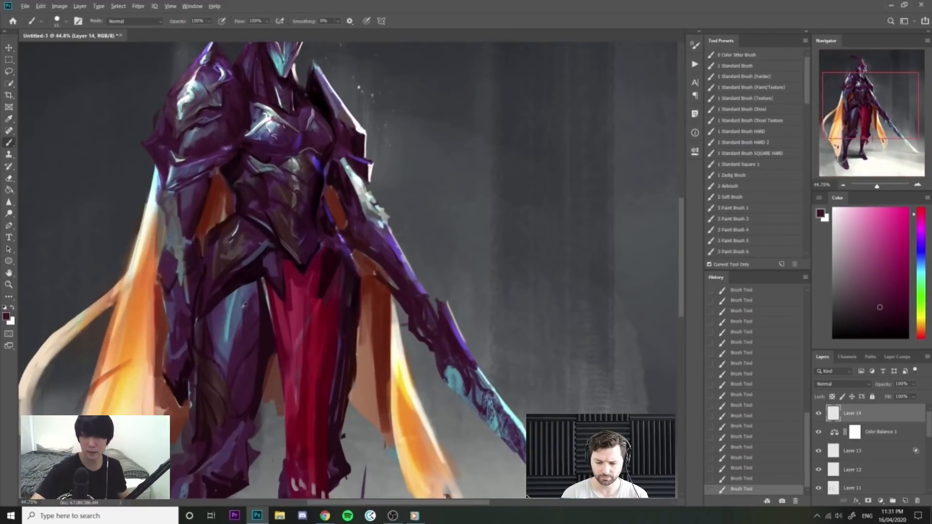
Touch up the hip armour beside the red waist cloth with sampled dark purple and pale grey-blue.
left_click(241, 308, "alt")
key("ctrl+space")
mouse_move(253, 258)
left_mouse_down()
mouse_move(271, 253)
mouse_move(254, 255)
mouse_move(270, 277)
left_mouse_up()
left_click(287, 114, "alt")
key("ctrl+space")
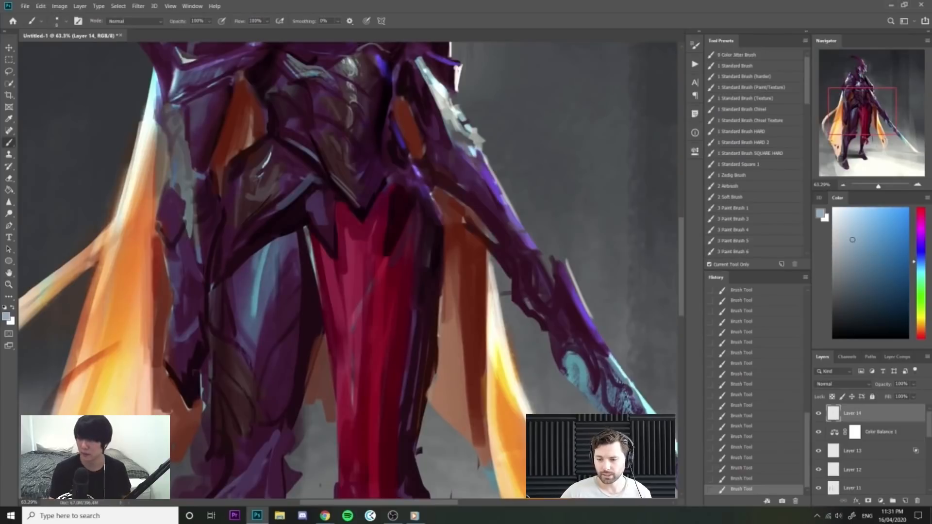
mouse_move(252, 258)
left_mouse_down()
mouse_move(255, 281)
mouse_move(223, 252)
mouse_move(195, 252)
left_mouse_up()
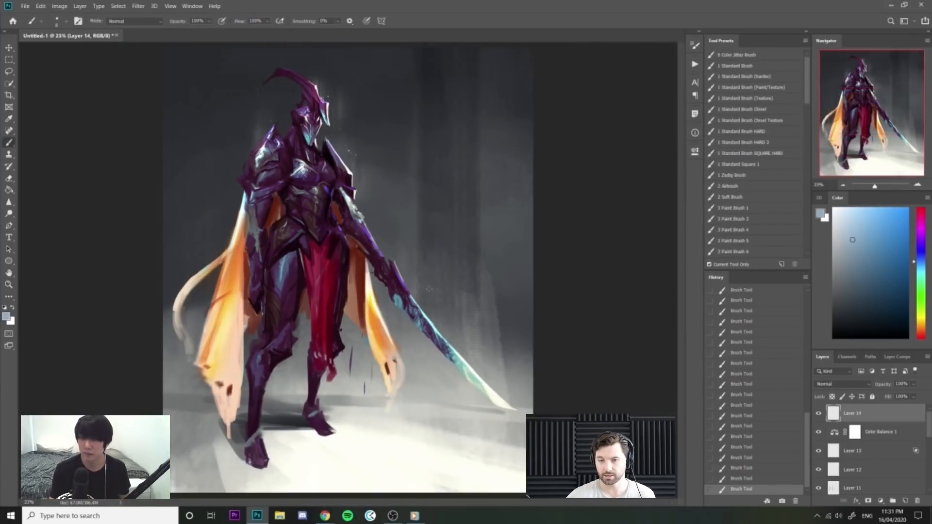
Flip the canvas horizontally and refine the gauntlet beside the cape with a larger brush and sampled dark purple.
key("ctrl+shift+h")
left_click_drag(441, 292, 519, 292)
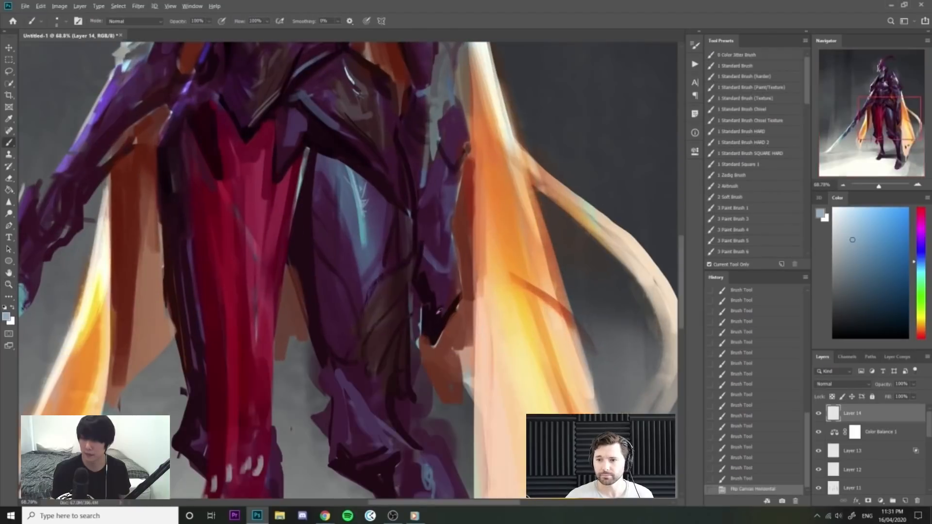
left_click(431, 289, "alt")
key("bracketright")
key("bracketright")
key("bracketright")
mouse_move(423, 263)
left_mouse_down()
mouse_move(445, 280)
mouse_move(430, 274)
mouse_move(430, 299)
mouse_move(410, 293)
left_mouse_up()
left_click(424, 260, "alt")
left_click(440, 291, "alt")
mouse_move(482, 259)
left_mouse_down()
mouse_move(459, 251)
mouse_move(471, 249)
left_mouse_up()
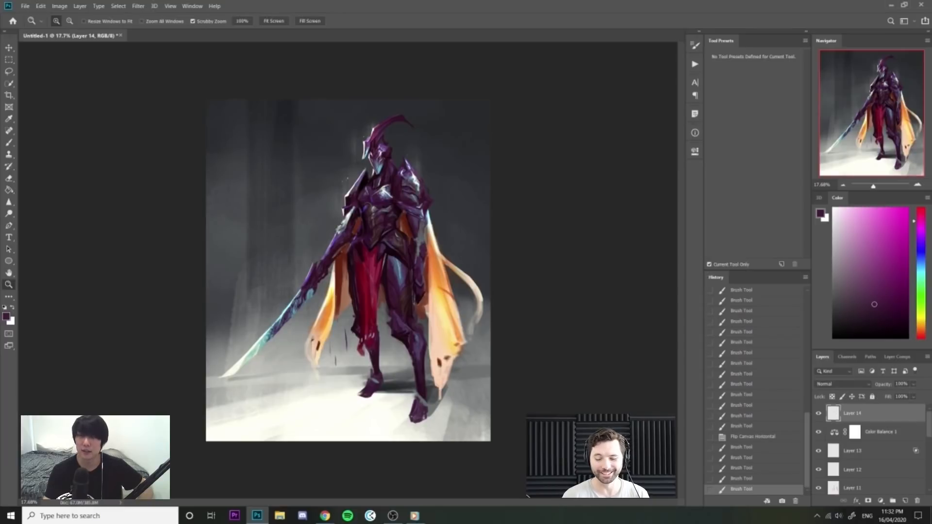
Choose a textured brush from the presets and try a dark purple stroke on the large pauldron's ridge.
left_click_drag(451, 166, 527, 156)
right_click(644, 317)
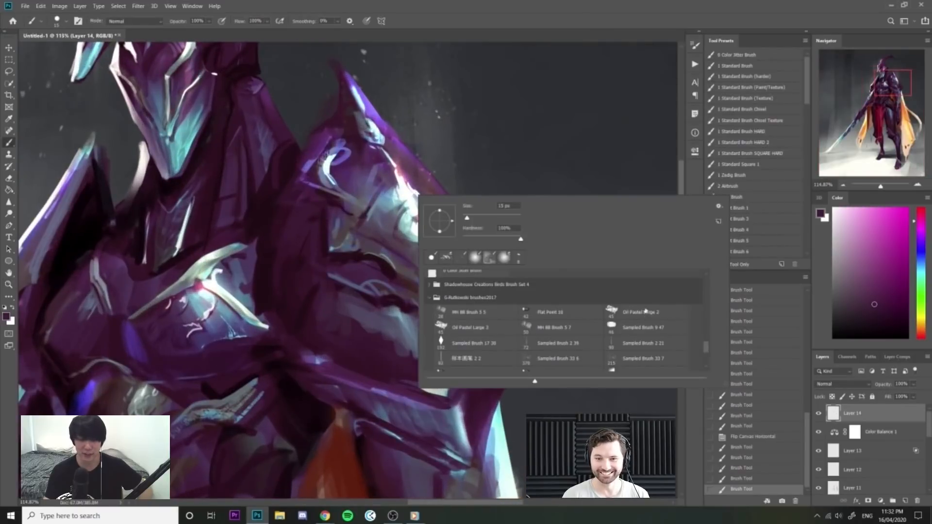
scroll(707, 343, "up", 5)
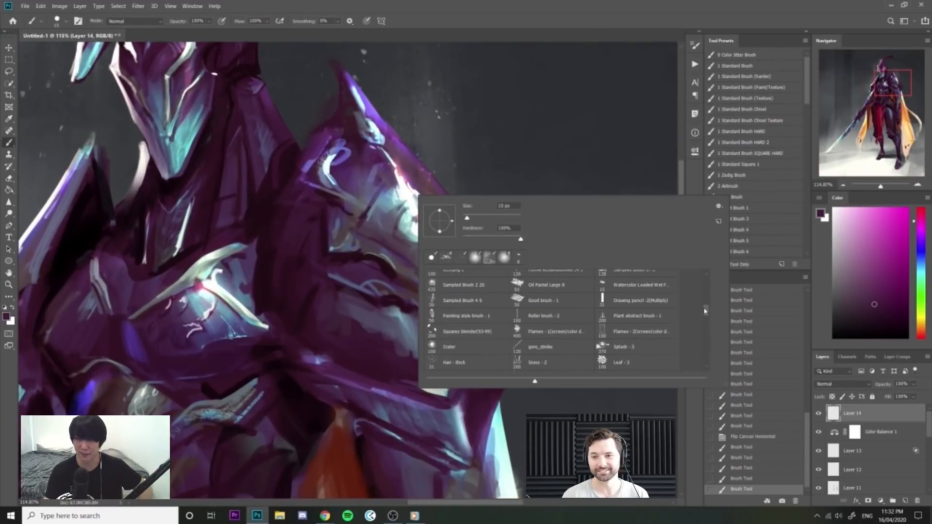
left_click(559, 324)
left_click_drag(404, 182, 433, 197)
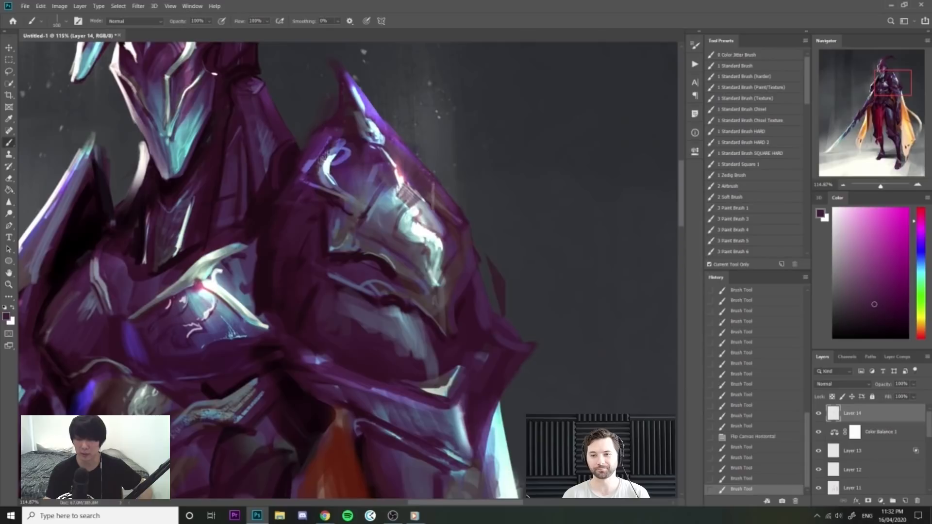
key("ctrl+z")
Try strokes in sampled purple tones along the pauldron's outer ridge with a progressively smaller textured brush.
left_click(406, 222, "alt")
key("bracketleft")
key("bracketleft")
key("bracketleft")
key("bracketleft")
key("bracketleft")
left_click_drag(404, 164, 445, 212)
key("ctrl+z")
left_click(409, 156, "alt")
key("bracketleft")
key("bracketleft")
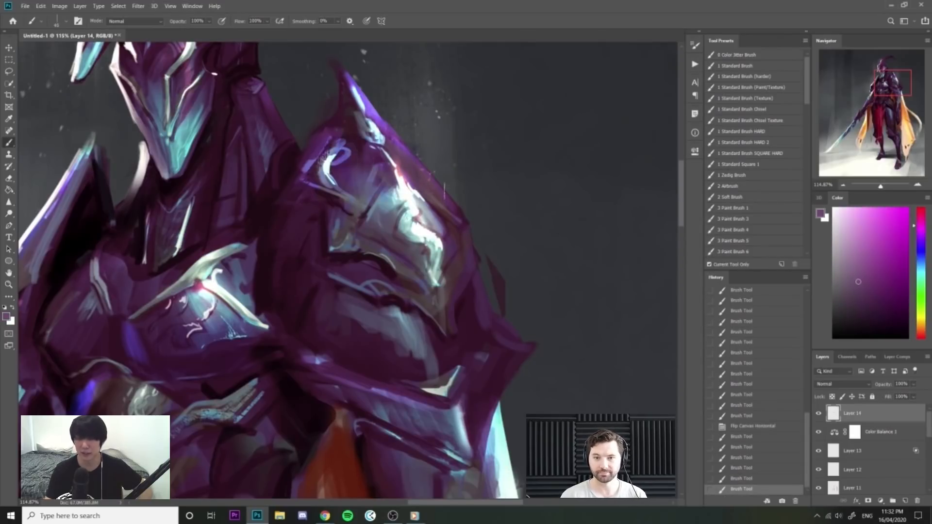
key("ctrl+z")
Add fine textured accents in sampled pale blue to the large pauldron.
left_click(421, 195, "alt")
left_click_drag(410, 164, 447, 208)
key("ctrl+z")
left_click(411, 194, "alt")
mouse_move(408, 167)
left_mouse_down()
mouse_move(441, 209)
mouse_move(435, 169)
mouse_move(403, 165)
mouse_move(466, 191)
mouse_move(443, 196)
left_mouse_up()
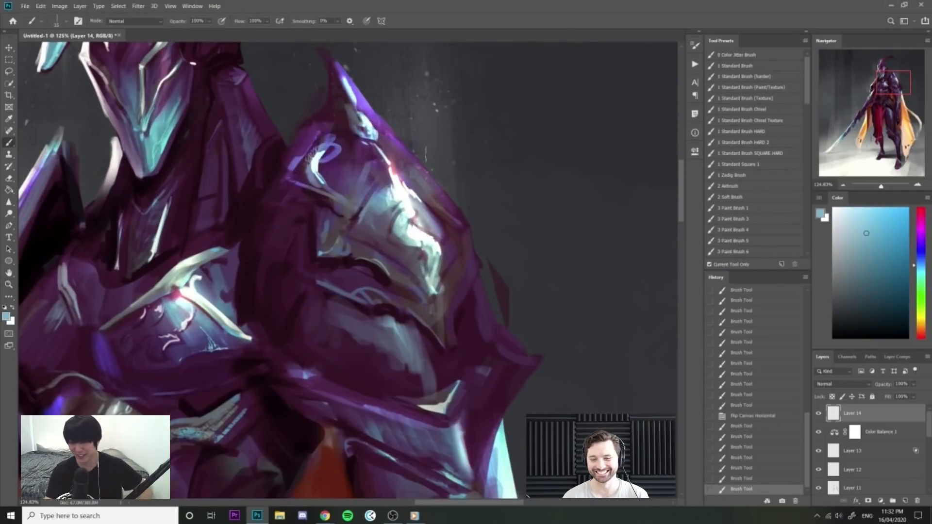
left_click_drag(520, 293, 461, 268)
left_click_drag(429, 211, 457, 243)
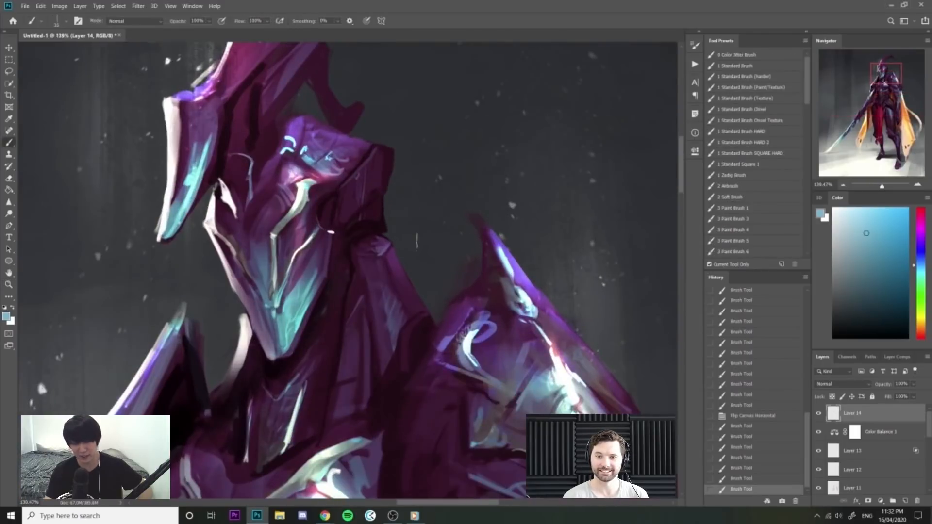
Refine the helmet's top edge above the mask with sampled purple strokes.
key("alt+Tab")
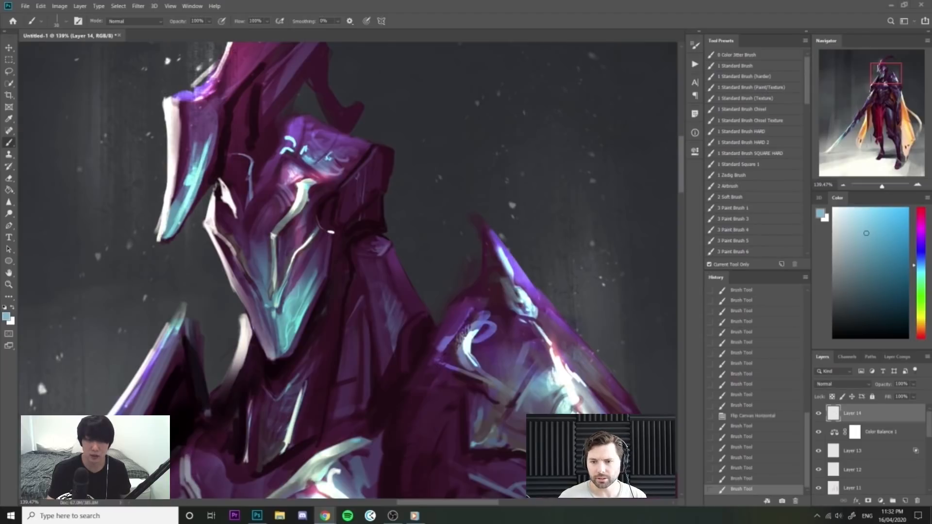
scroll(348, 269, "up", 3)
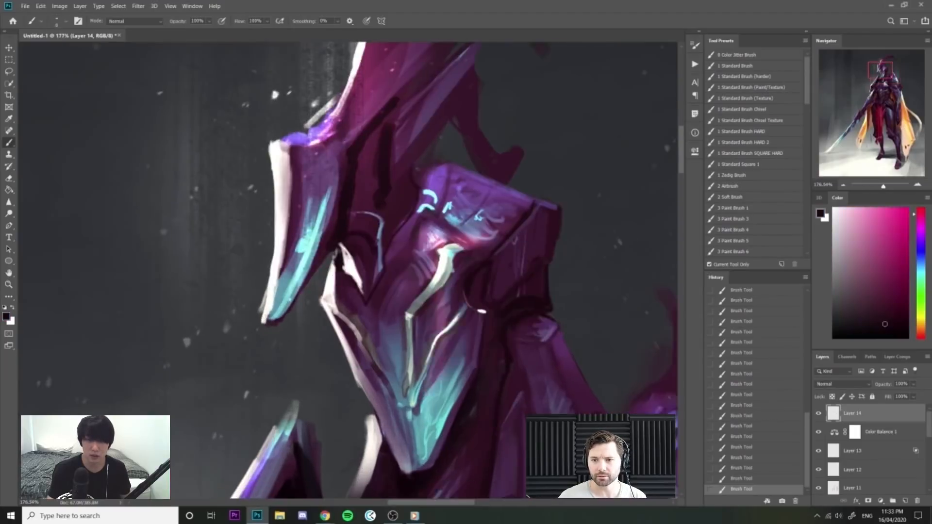
scroll(348, 270, "down", 10)
scroll(348, 270, "up", 10)
left_click(495, 183, "alt")
left_click(483, 189, "alt")
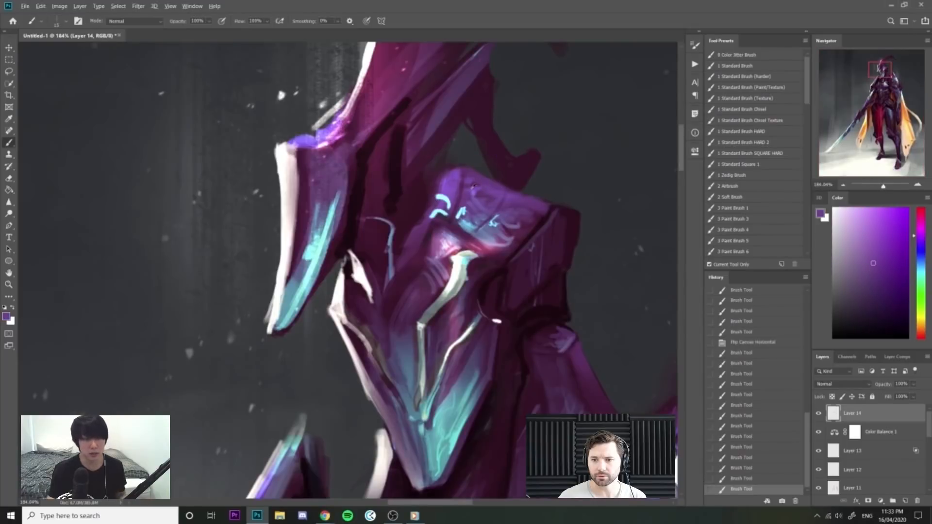
key("bracketright")
left_click_drag(480, 174, 525, 194)
left_click_drag(523, 192, 554, 205)
mouse_move(557, 207)
left_mouse_down()
mouse_move(575, 213)
mouse_move(520, 142)
left_mouse_up()
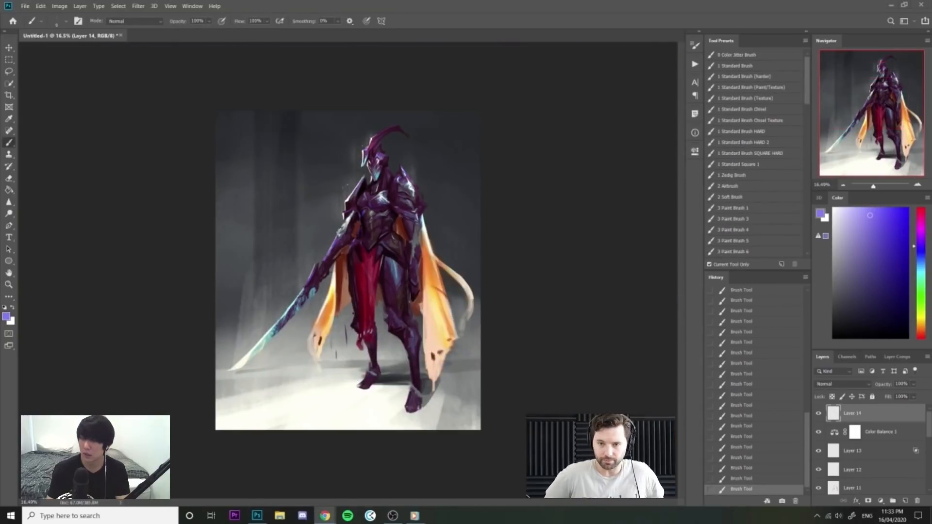
Sample the dark tone beside the mask's eye, choose another textured brush and try it there.
left_click(576, 177)
left_click_drag(368, 142, 414, 160)
left_click_drag(394, 216, 423, 233)
left_click(364, 257, "alt")
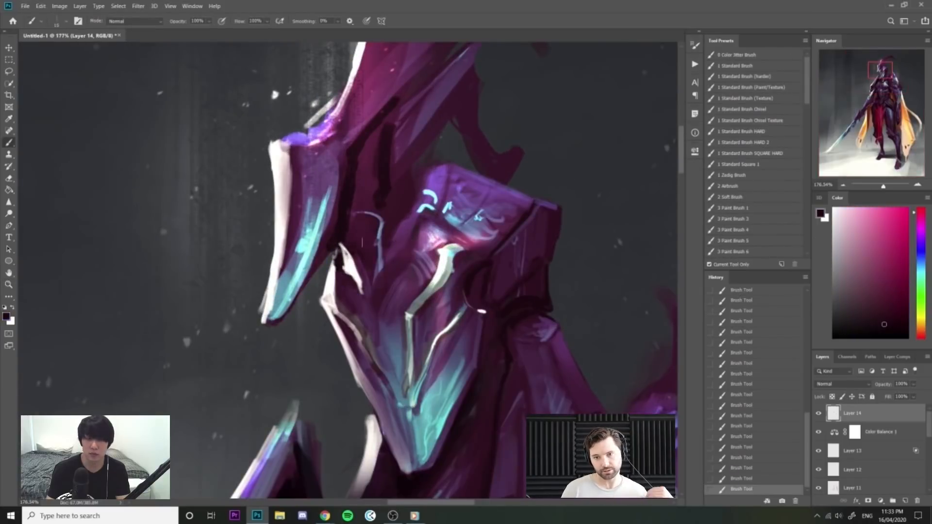
right_click(422, 310)
left_click(526, 420)
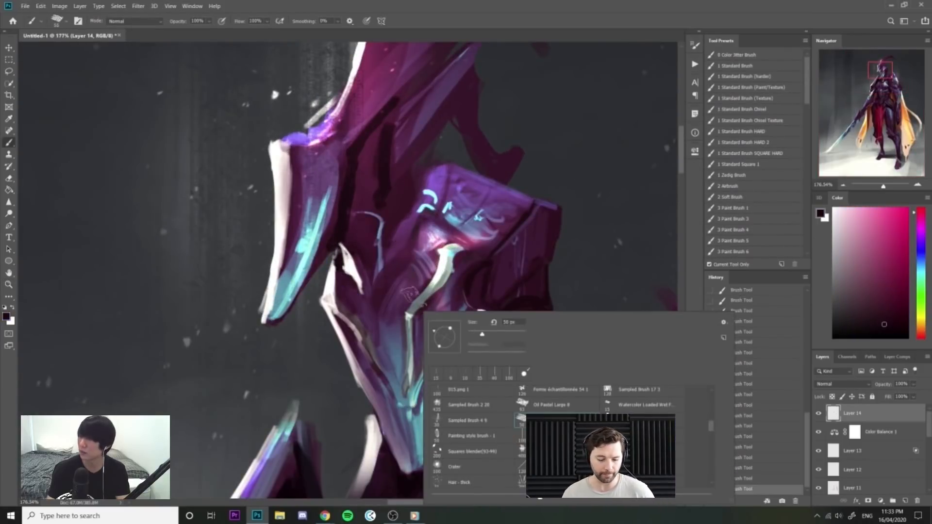
left_click(347, 229)
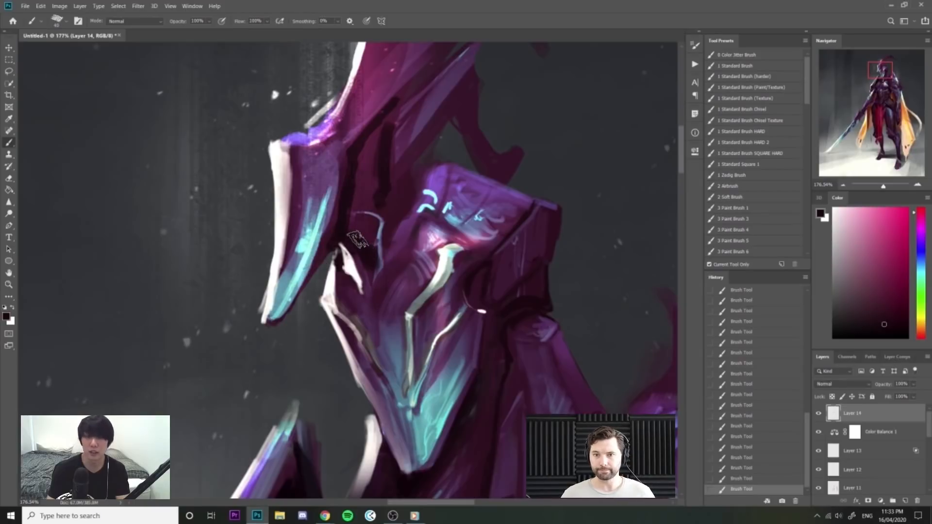
key("ctrl+z")
Shade the recess between the mask and the crest with a smaller brush and sampled dark tones.
key("bracketleft")
key("bracketleft")
key("bracketleft")
key("bracketleft")
key("bracketleft")
mouse_move(351, 234)
left_mouse_down()
mouse_move(375, 246)
mouse_move(366, 304)
mouse_move(387, 249)
mouse_move(418, 211)
mouse_move(419, 186)
mouse_move(394, 183)
left_mouse_up()
left_click(365, 252, "alt")
left_click(339, 262, "alt")
key("bracketleft")
key("bracketleft")
key("bracketleft")
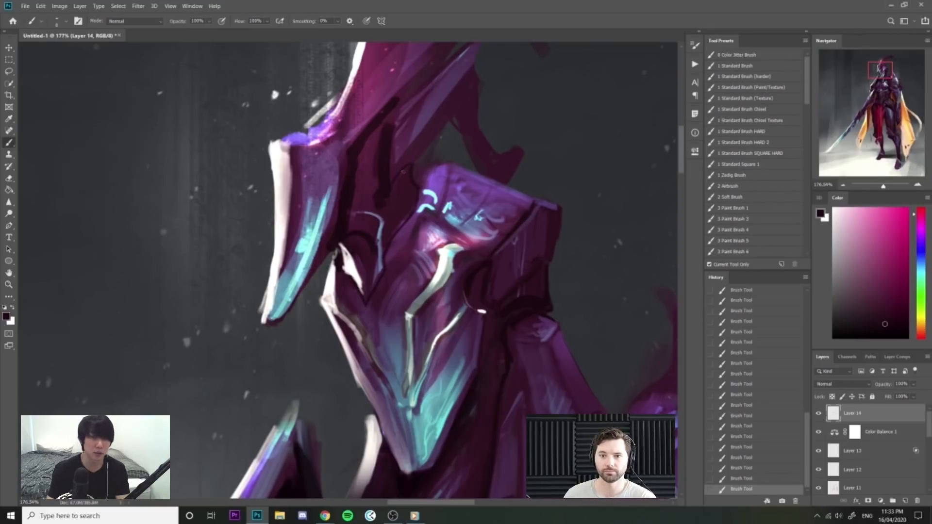
Enlarge the brush and shape the planes of the helmet's curved crest with sampled purple tones.
key("ctrl+space")
left_click_drag(479, 151, 432, 145)
left_click_drag(483, 131, 515, 131)
mouse_move(426, 173)
left_mouse_down()
mouse_move(452, 141)
mouse_move(476, 182)
left_mouse_up()
key("bracketright")
key("bracketright")
key("bracketright")
key("bracketright")
left_click(467, 136, "alt")
left_click(462, 155, "alt")
left_click_drag(462, 128, 476, 174)
Reduce the brush and sharpen the crest's edges and base with sampled dark purple.
key("ctrl+space")
left_click_drag(495, 144, 444, 138)
key("ctrl+space")
left_click_drag(501, 120, 532, 148)
key("ctrl+space")
mouse_move(451, 173)
left_mouse_down()
mouse_move(472, 176)
mouse_move(429, 222)
left_mouse_up()
key("bracketleft")
left_click(472, 176, "alt")
left_click_drag(476, 166, 413, 246)
key("bracketleft")
mouse_move(456, 185)
left_mouse_down()
mouse_move(493, 136)
mouse_move(479, 158)
mouse_move(491, 146)
left_mouse_up()
key("ctrl+space")
key("ctrl+space")
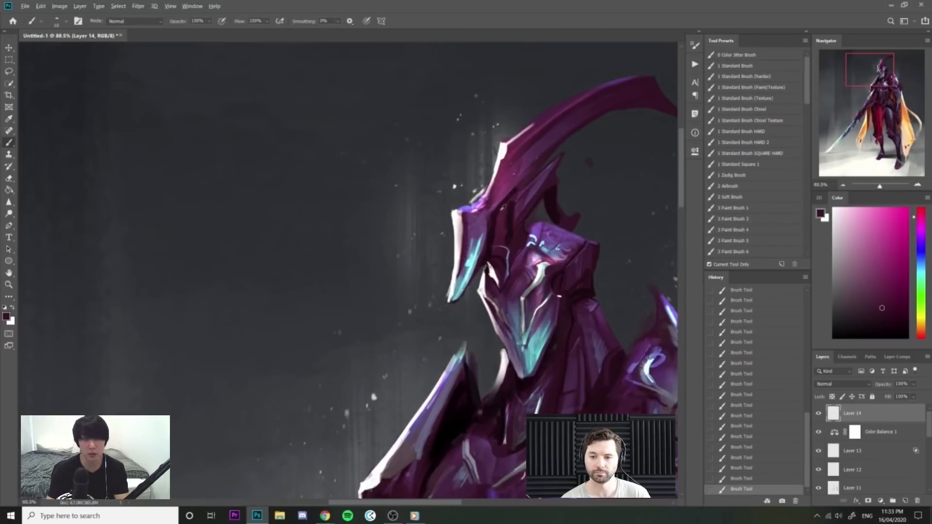
Retouch the helmet where the crest meets the mask with small strokes in sampled dark and mid purple.
left_click(502, 208, "alt")
key("bracketleft")
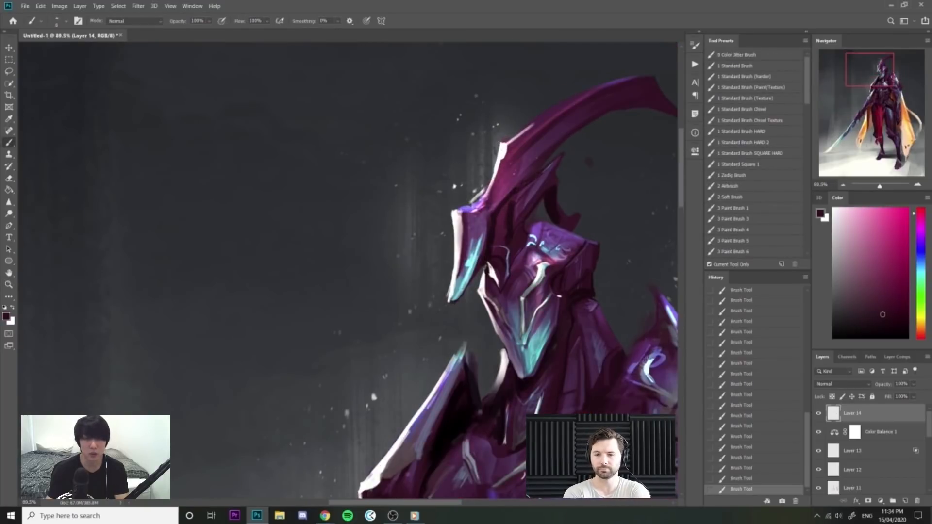
key("ctrl+space")
left_click_drag(490, 213, 444, 214)
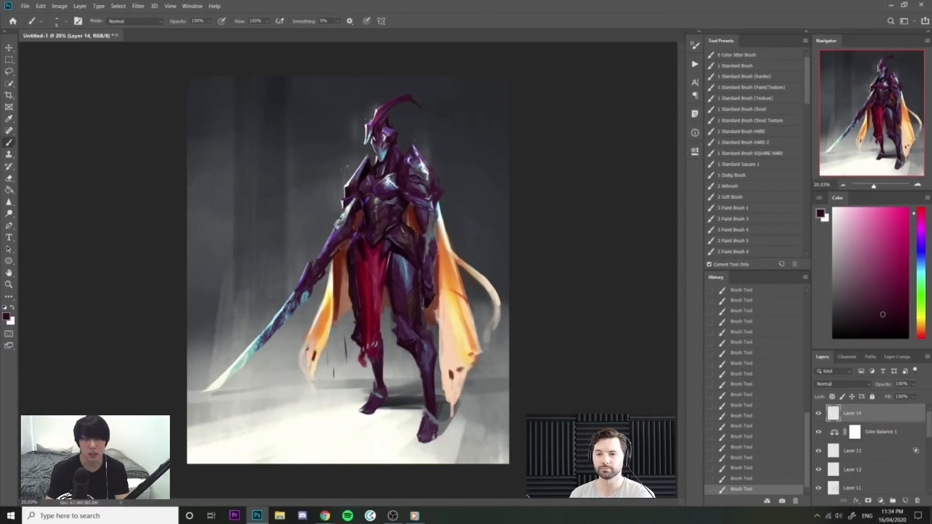
key("ctrl+space")
left_click_drag(381, 102, 428, 103)
left_click(368, 181, "alt")
left_click_drag(368, 185, 365, 198)
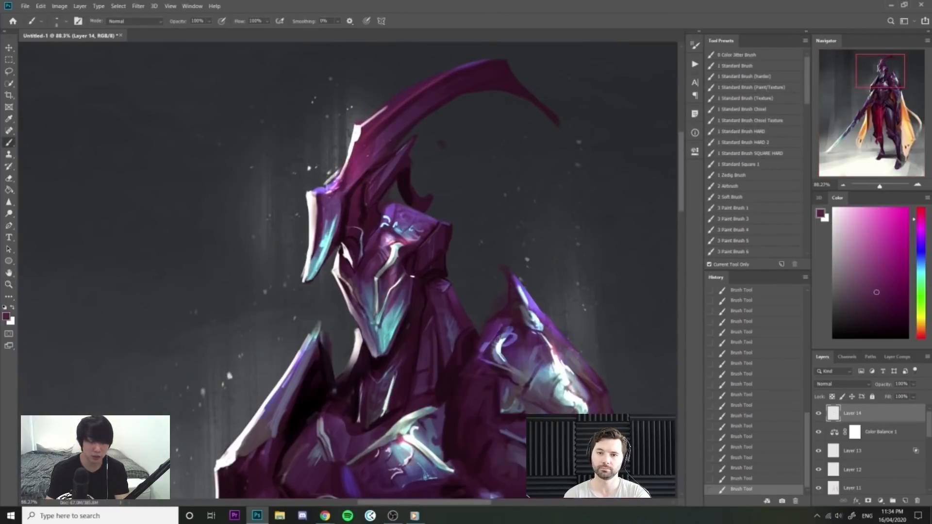
left_click(363, 192, "alt")
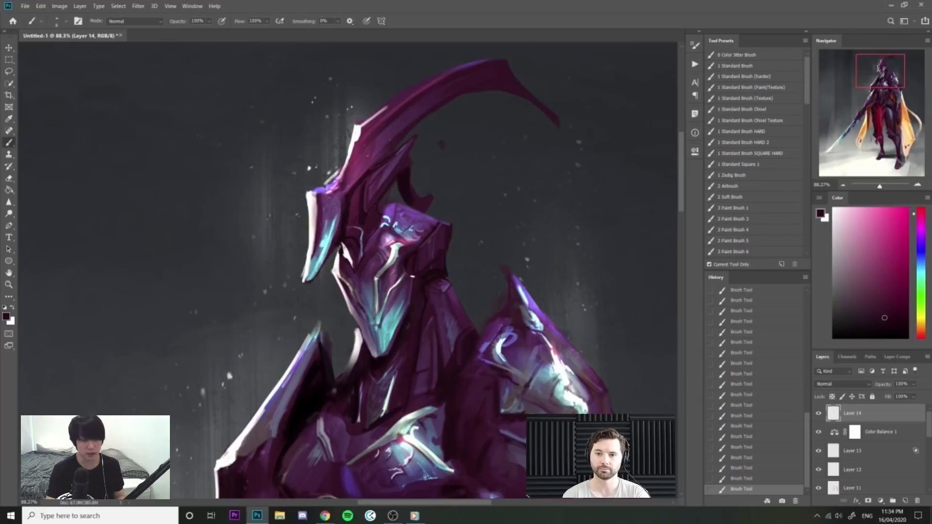
key("ctrl+space")
left_click_drag(384, 221, 350, 221)
key("ctrl+space")
left_click_drag(458, 192, 418, 181)
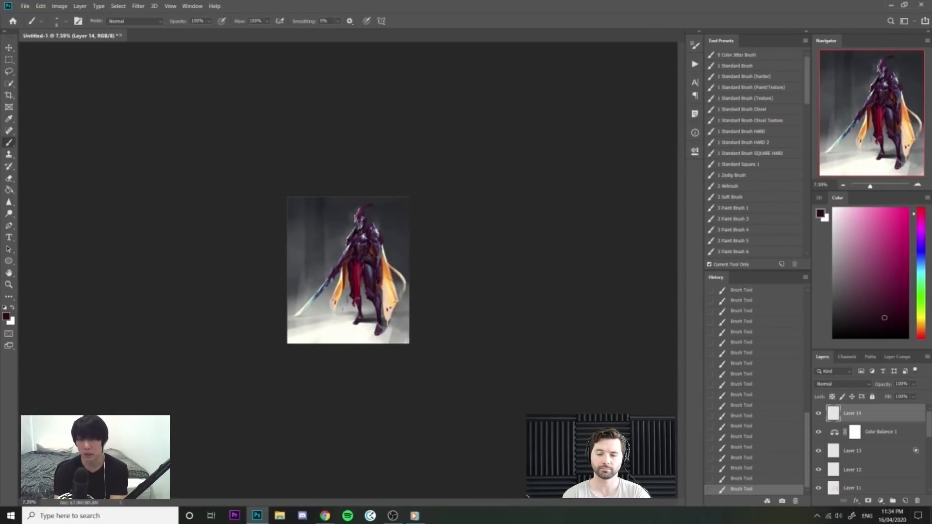
Add a new layer directly above Layer 9 and clip it to the layers below.
key("alt+Tab")
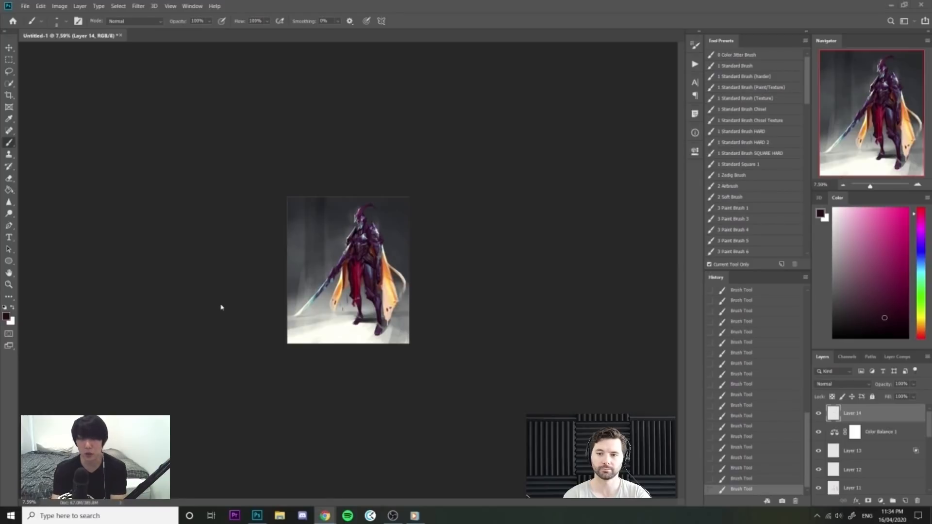
left_click(555, 189)
key("z")
left_click_drag(371, 159, 446, 136)
left_click_drag(432, 71, 455, 84)
key("z")
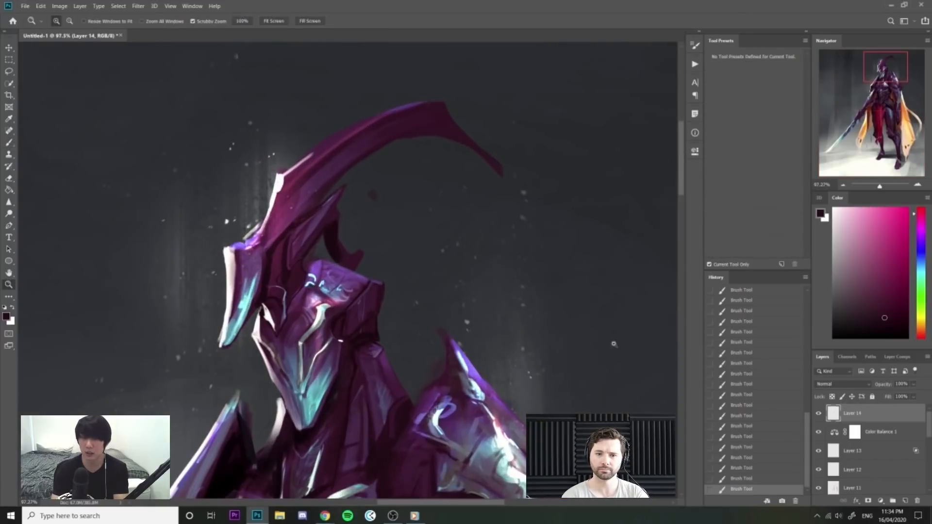
left_click_drag(615, 344, 586, 346)
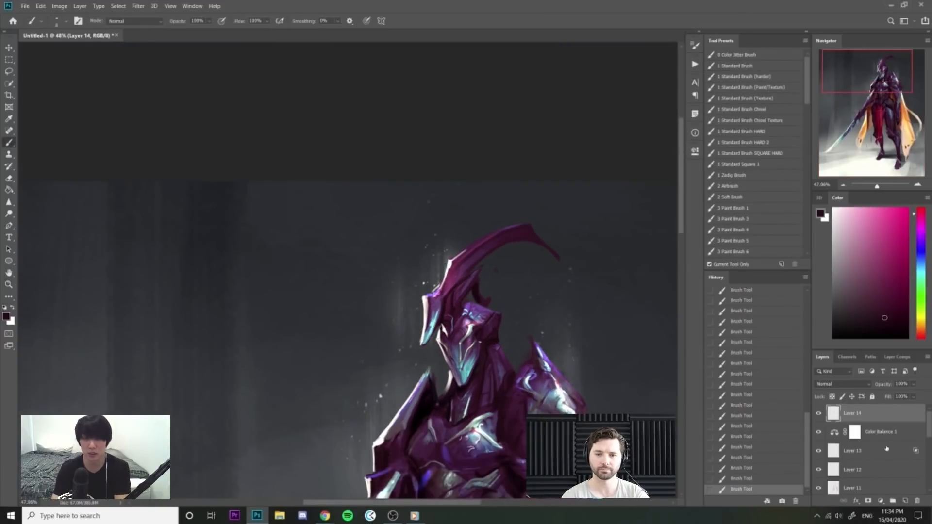
left_click_drag(930, 432, 930, 452)
left_click(891, 451)
left_click(905, 501)
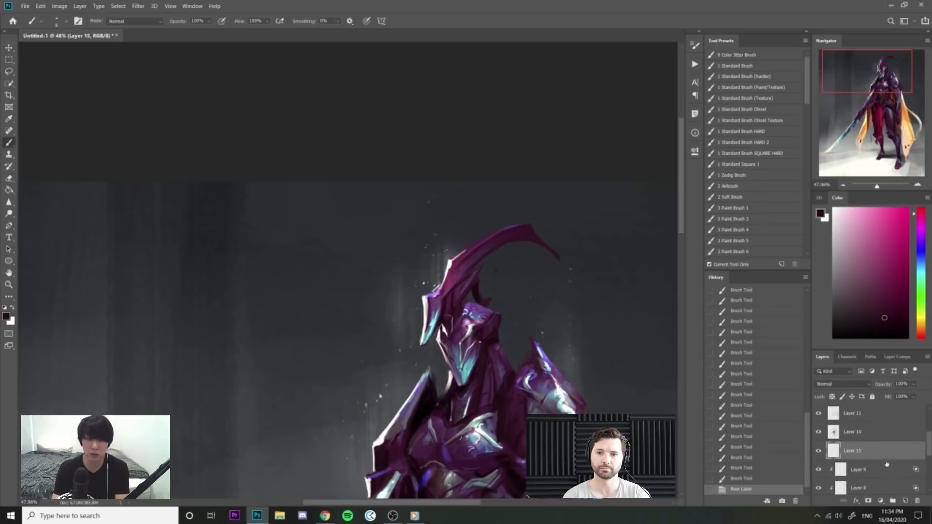
left_click(892, 459, "alt")
Tint the tip of the helmet's crest with a saturated crimson pink.
left_click_drag(921, 330, 921, 336)
left_click_drag(892, 280, 923, 212)
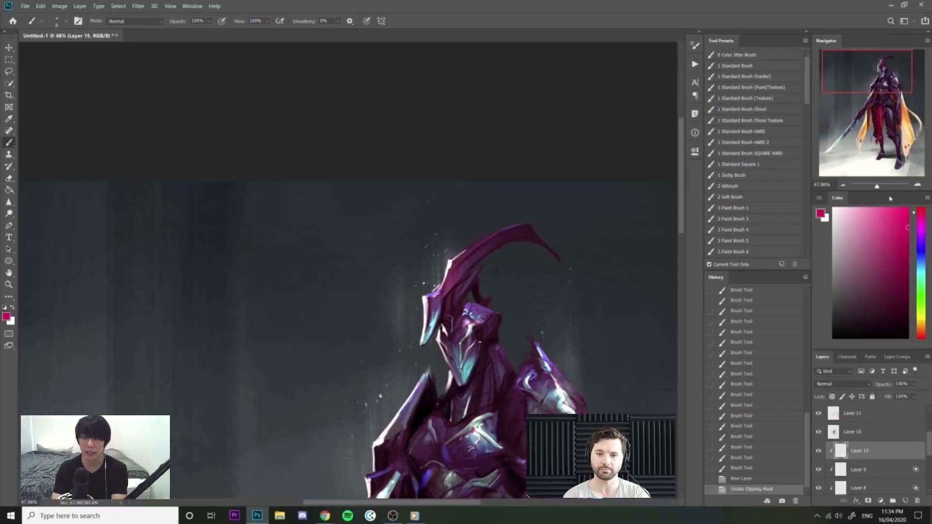
left_click_drag(539, 232, 563, 259)
scroll(586, 287, "down", 5)
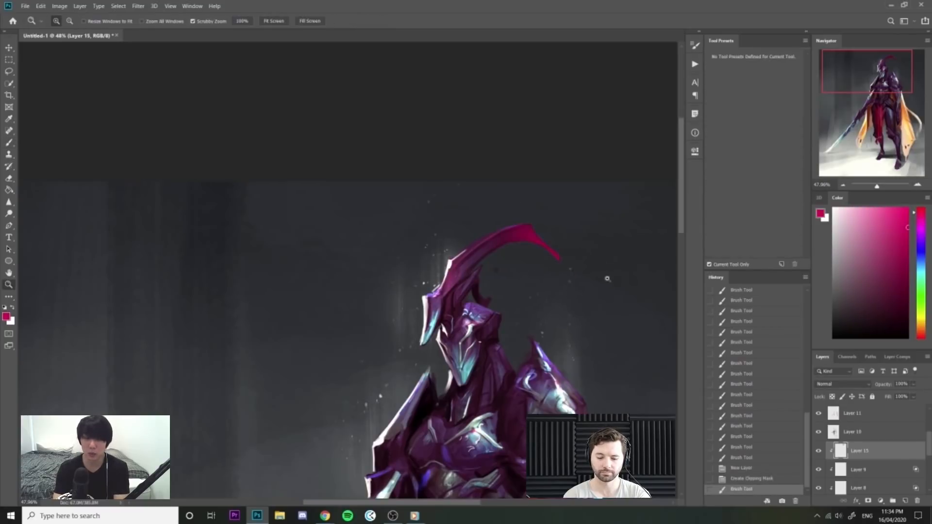
key("z")
mouse_move(549, 264)
left_mouse_down()
mouse_move(537, 254)
mouse_move(548, 254)
left_mouse_up()
key("b")
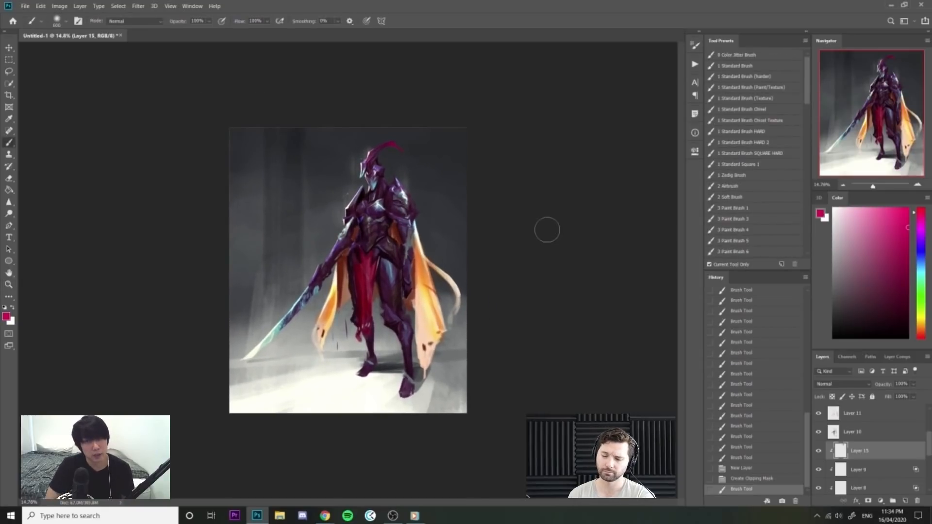
Reselect Layer 14 and reduce the brush size for detailing the torso armour.
key("z")
mouse_move(377, 164)
left_mouse_down()
mouse_move(417, 158)
mouse_move(364, 215)
left_mouse_up()
key("b")
key("z")
left_click_drag(391, 249, 448, 252)
key("b")
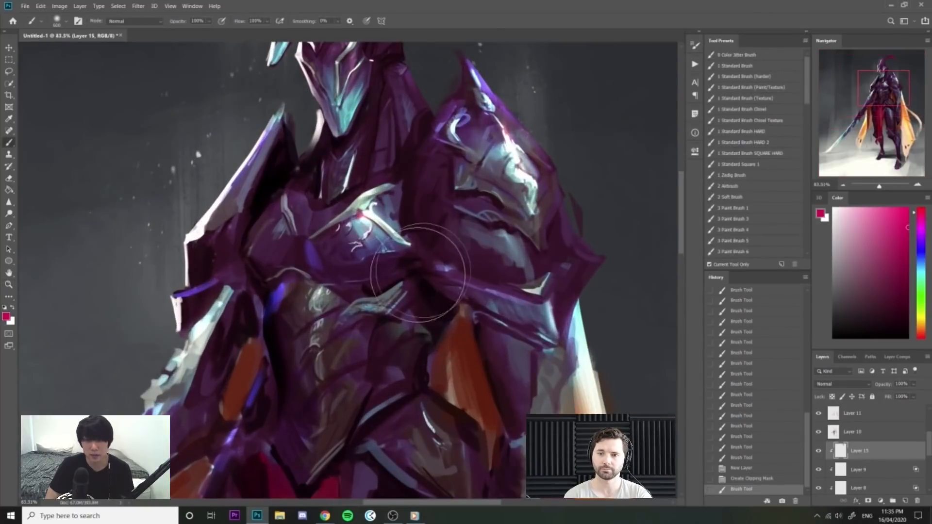
scroll(929, 437, "up", 2)
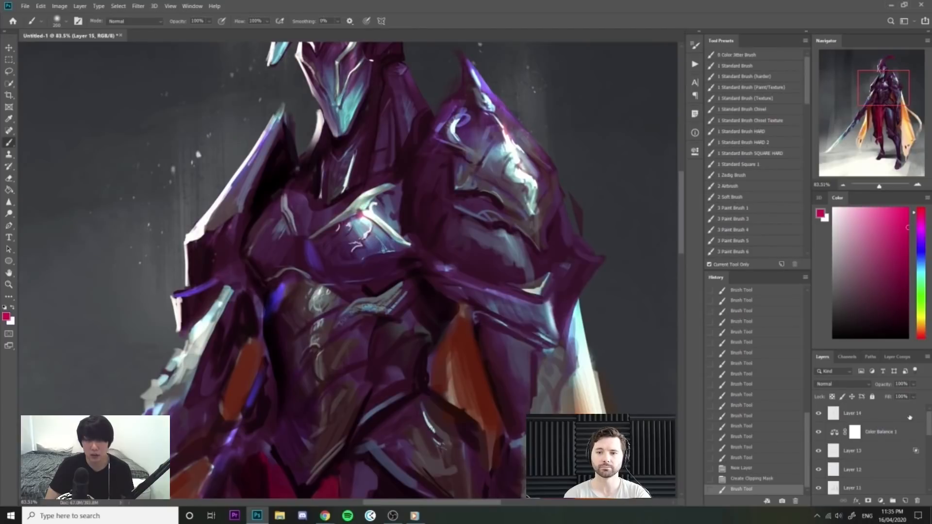
left_click(865, 414)
key("[")
key("[")
key("[")
key("[")
key("[")
key("[")
key("[")
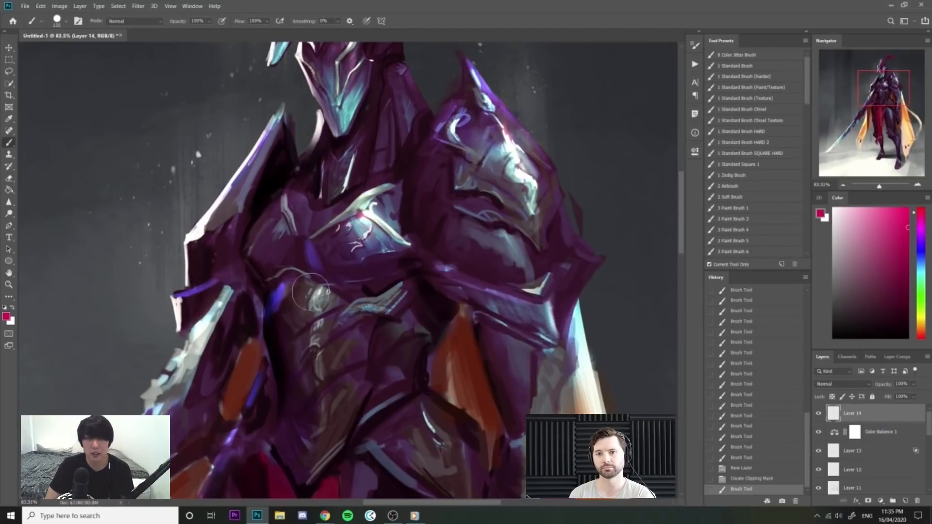
Define the plates of the abdomen armour with short strokes of a much smaller brush in sampled near-black.
left_click(261, 283, "alt")
key("[")
key("[")
key("[")
key("[")
key("[")
key("[")
key("[")
key("[")
key("[")
key("[")
mouse_move(311, 323)
left_mouse_down()
mouse_move(336, 309)
mouse_move(322, 322)
left_mouse_up()
left_click_drag(314, 357, 327, 347)
left_click_drag(314, 401, 319, 395)
key("z")
left_click_drag(385, 359, 367, 340)
left_click_drag(451, 354, 440, 353)
key("z")
left_click_drag(413, 208, 434, 209)
left_click_drag(377, 239, 394, 296)
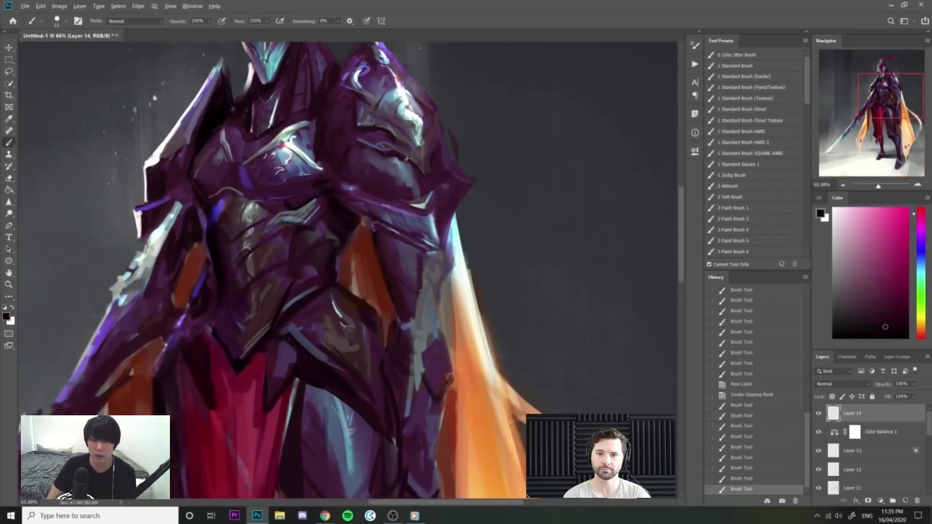
Paint short muted blue-grey strokes, sampled from the armour, on the plates of the arm beside the abdomen.
left_click(404, 170, "alt")
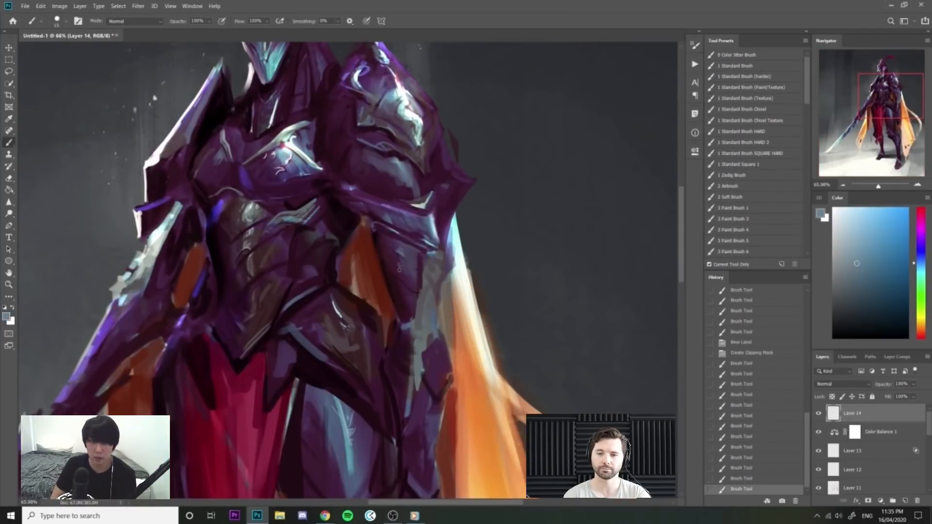
key("z")
left_click_drag(399, 270, 374, 270)
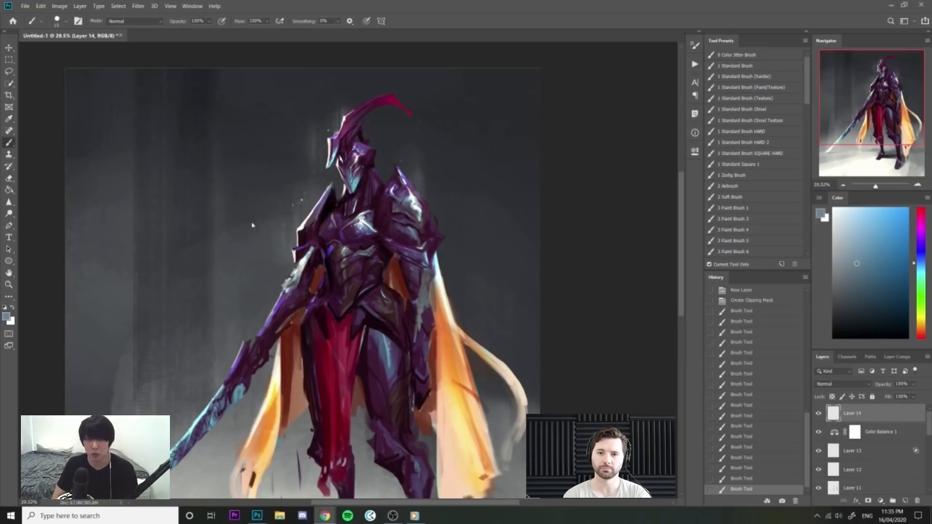
left_click(370, 233)
key("z")
left_click_drag(416, 234, 433, 253)
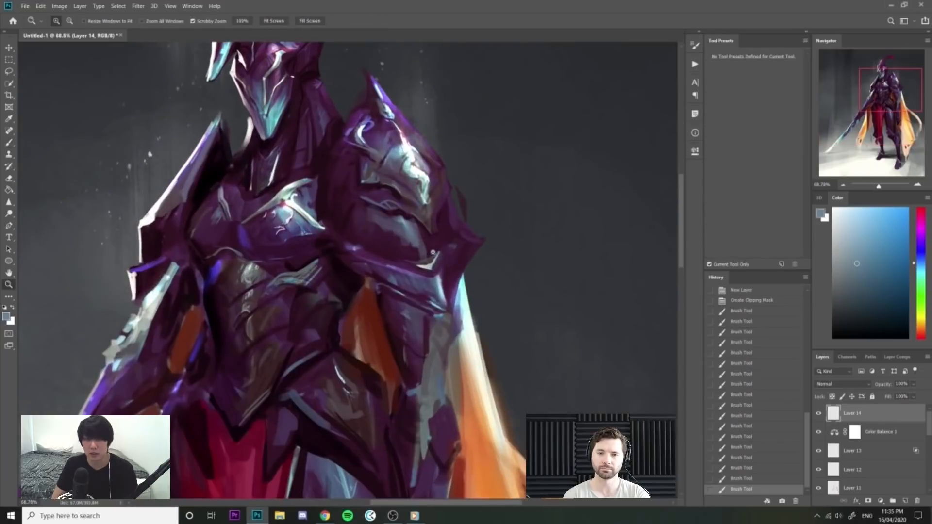
Touch up the chest armour with a slightly larger brush in sampled greys and undo the last stroke.
mouse_move(322, 212)
left_mouse_down()
mouse_move(357, 170)
mouse_move(341, 155)
left_mouse_up()
left_click(325, 180, "alt")
key("]")
left_click(298, 178, "alt")
key("z")
key("z")
mouse_move(398, 146)
left_mouse_down()
mouse_move(389, 131)
mouse_move(411, 100)
left_mouse_up()
key("z")
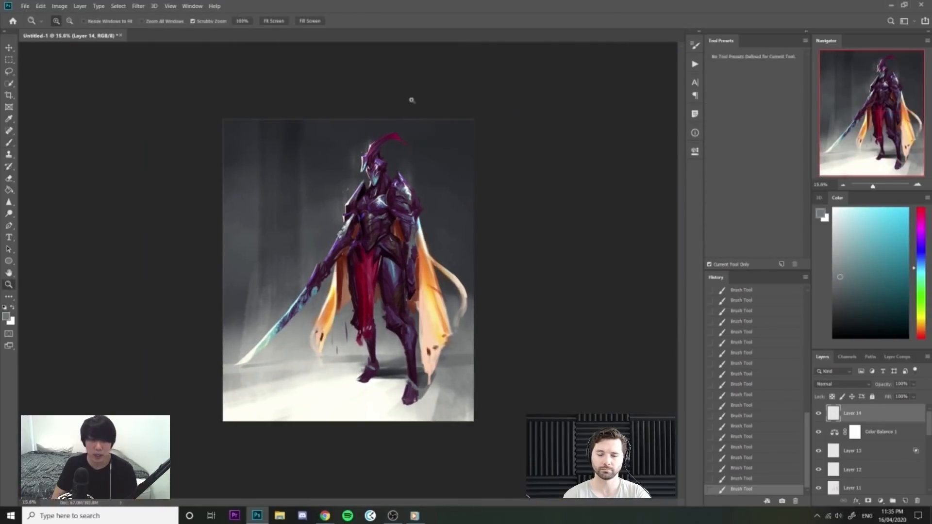
key("ctrl+z")
Add a short stroke of sampled near-black to the armoured arm next to the cape.
key("z")
left_click_drag(369, 181, 457, 225)
left_click(462, 270, "alt")
mouse_move(460, 271)
left_mouse_down()
mouse_move(452, 298)
mouse_move(471, 318)
mouse_move(467, 298)
left_mouse_up()
key("z")
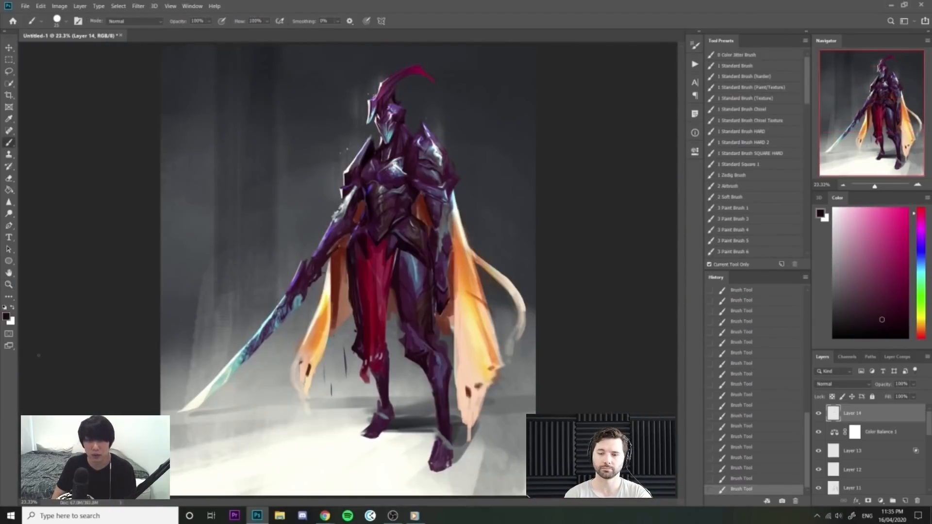
Flip the whole canvas horizontally.
key("alt+Tab")
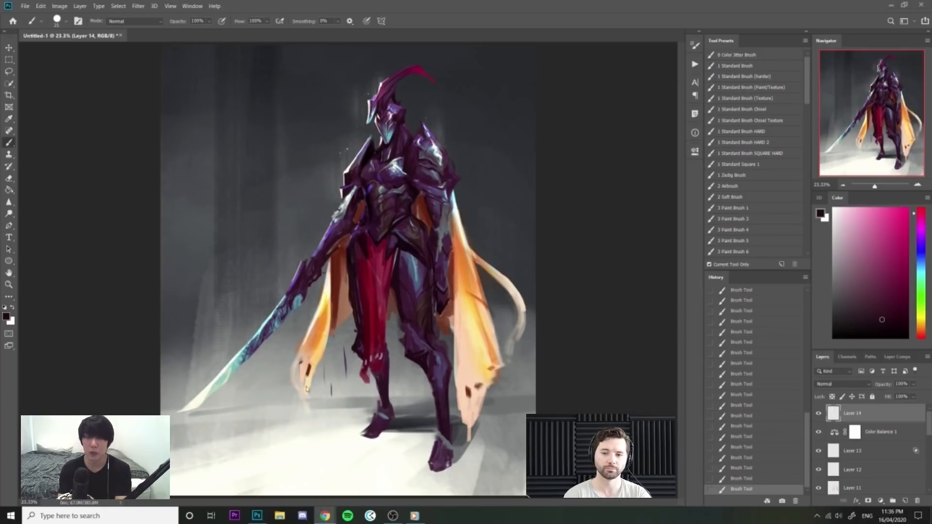
scroll(467, 319, "down", 3)
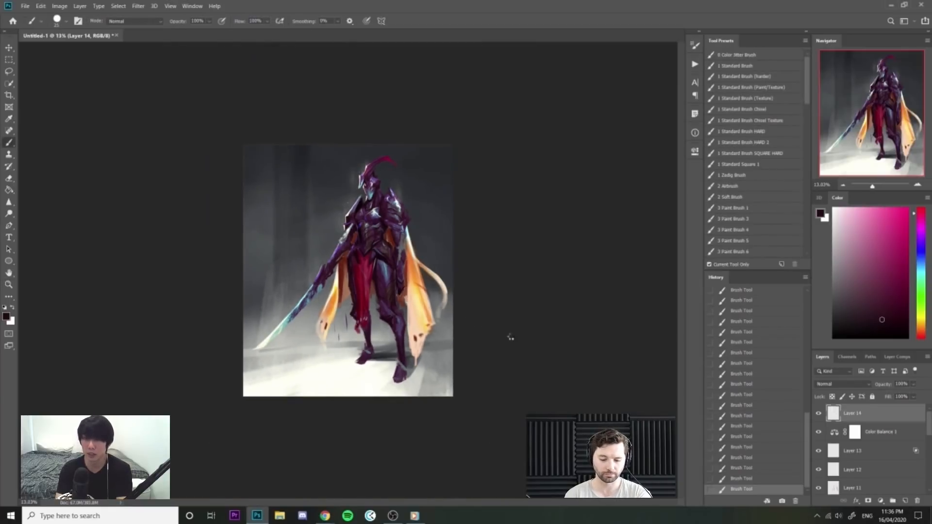
key("ctrl+shift+h")
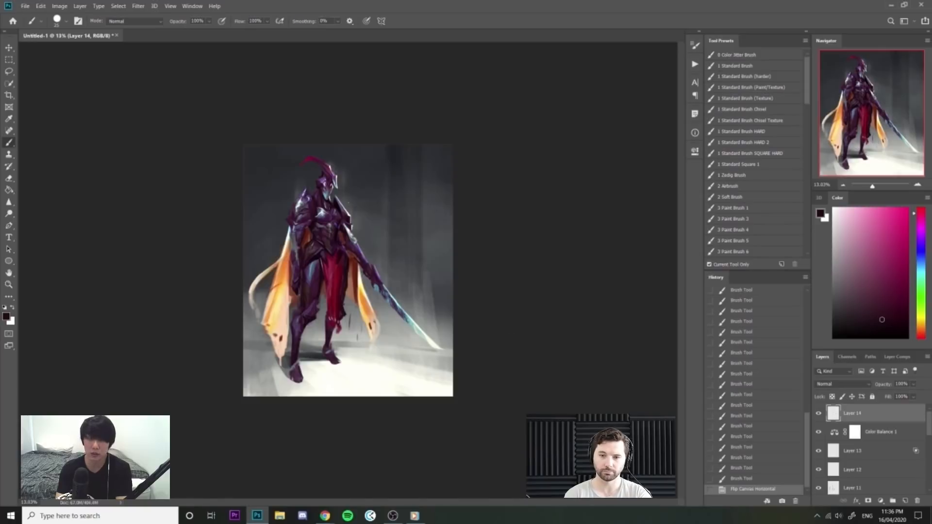
Rework the area where the trailing ribbon meets the cape with a larger brush in colours sampled nearby.
left_click_drag(254, 231, 291, 231)
left_click(357, 301, "alt")
mouse_move(214, 272)
left_mouse_down()
mouse_move(233, 272)
mouse_move(194, 259)
mouse_move(201, 252)
mouse_move(163, 283)
mouse_move(200, 252)
left_mouse_up()
key("bracketright")
key("bracketright")
left_click(190, 264, "alt")
left_click(181, 268, "alt")
left_click(193, 260, "alt")
mouse_move(180, 265)
left_mouse_down()
mouse_move(212, 231)
mouse_move(219, 261)
mouse_move(189, 284)
mouse_move(200, 266)
left_mouse_up()
Repaint the curve of the trailing cape ribbon in sampled orange, adjusting the brush size between strokes.
left_click(219, 267, "alt")
key("bracketleft")
left_click_drag(218, 233, 139, 310)
left_click(193, 258, "alt")
key("bracketright")
key("bracketright")
key("bracketright")
left_click(188, 261, "alt")
left_click_drag(140, 305, 136, 336)
left_click_drag(136, 323, 139, 344)
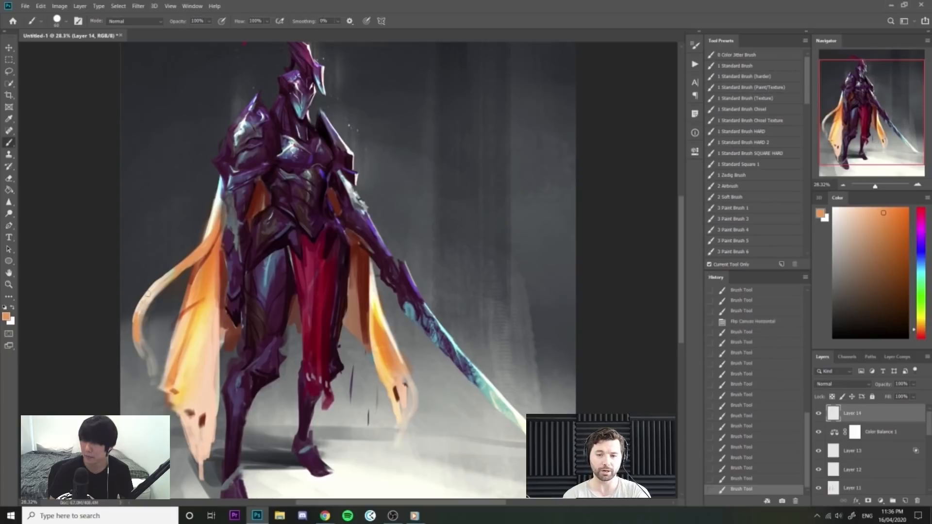
Blend more sampled pale peach and orange along the middle of the cape ribbon.
left_click(156, 287, "alt")
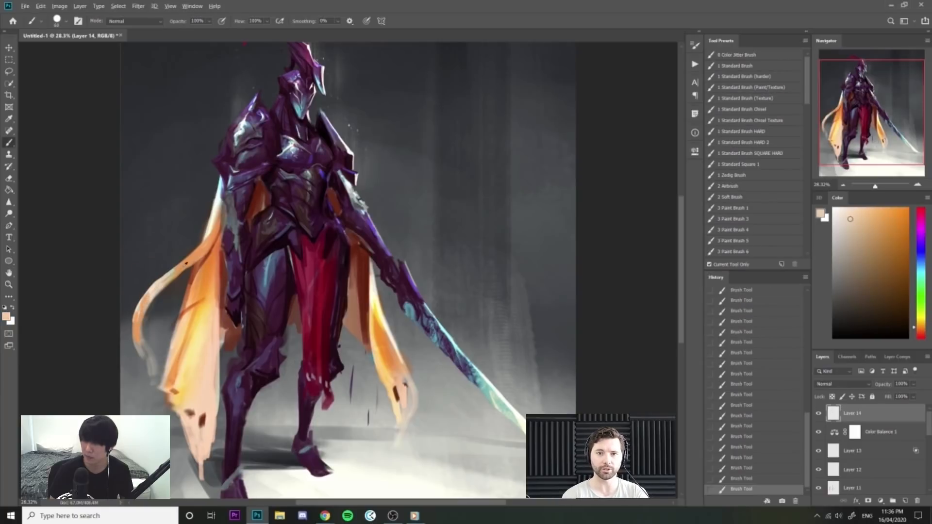
left_click(183, 265, "alt")
left_click_drag(164, 286, 152, 302)
key("z")
mouse_move(272, 252)
left_mouse_down()
mouse_move(209, 247)
mouse_move(228, 288)
mouse_move(245, 290)
left_mouse_up()
key("b")
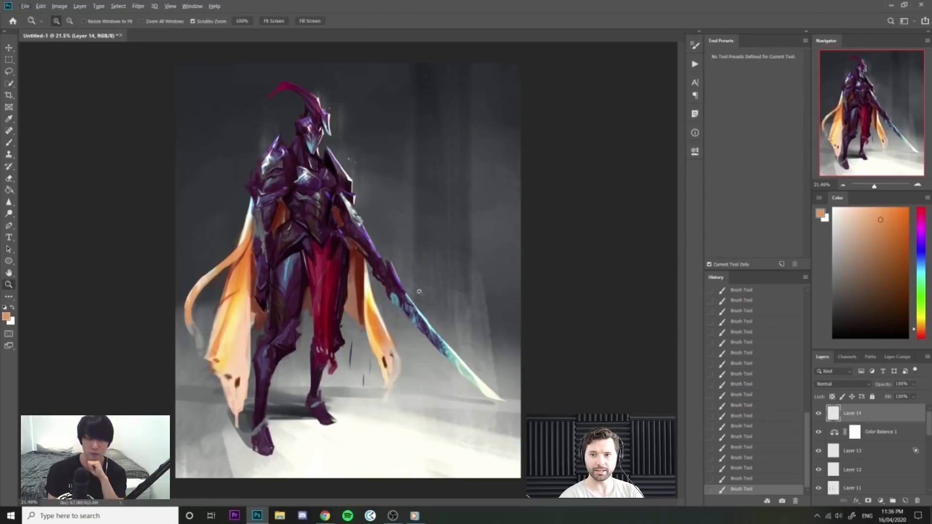
Paint dark details around the sword-hand gauntlet with a smaller brush in sampled near-black.
scroll(395, 274, "down", 2)
scroll(394, 273, "up", 4)
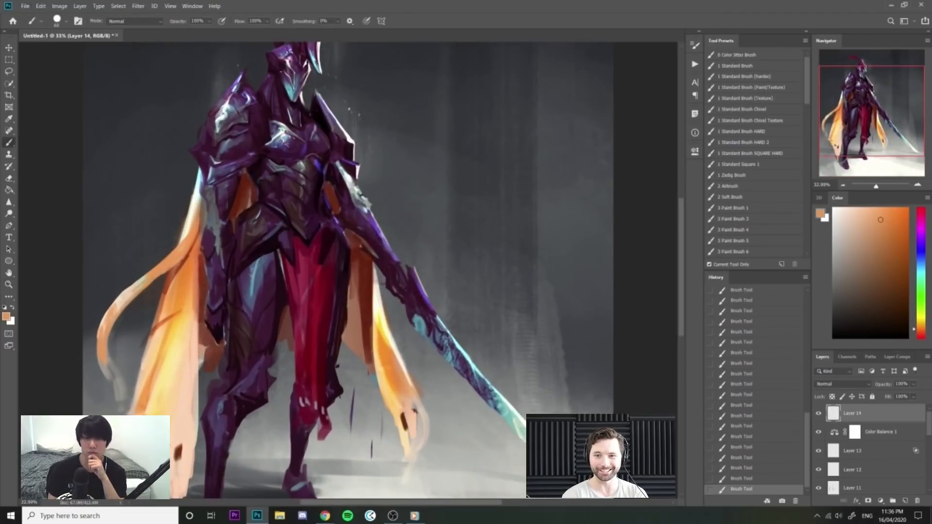
left_click(349, 292, "alt")
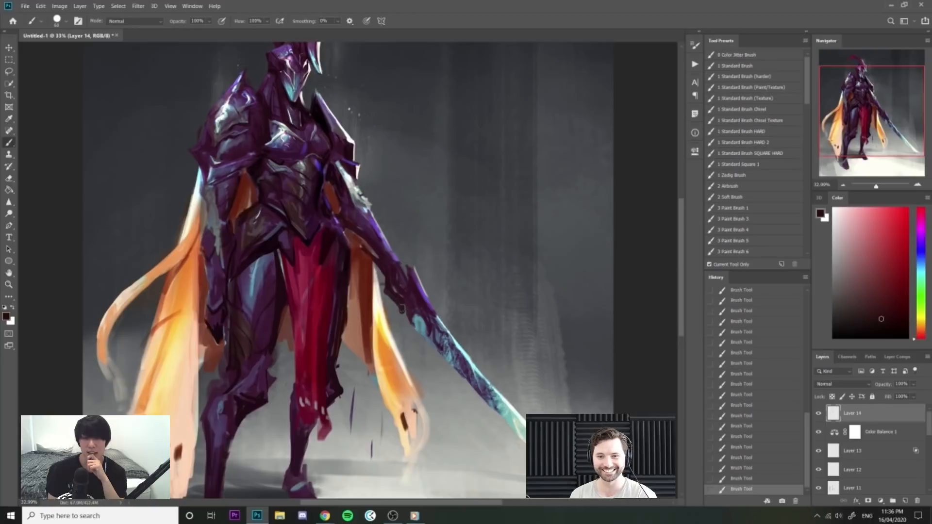
key("bracketleft")
key("bracketleft")
key("ctrl+space")
left_click_drag(444, 321, 417, 278)
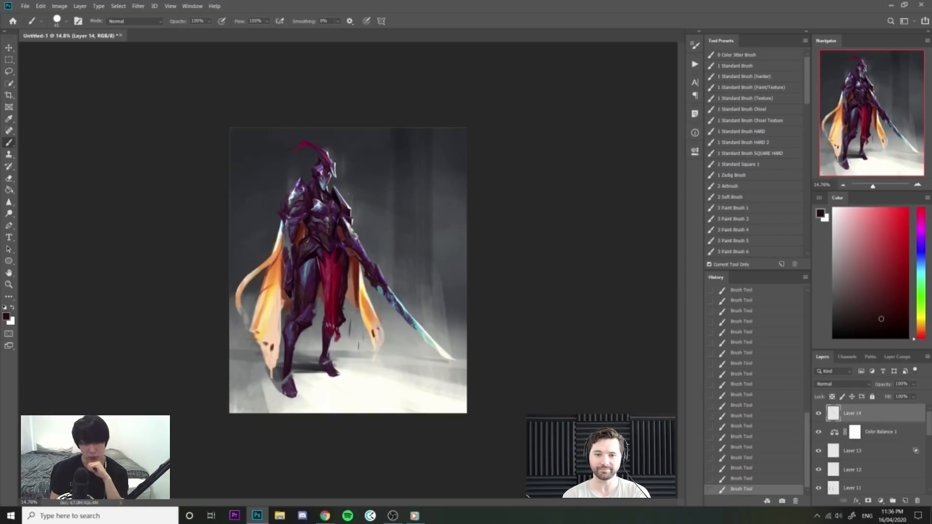
key("alt+Tab")
key("alt+Tab")
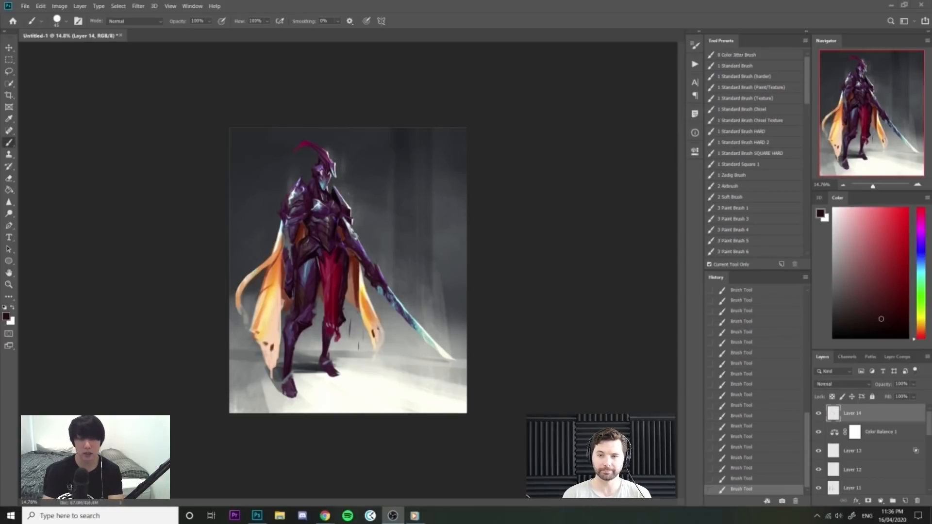
Add a Hue/Saturation adjustment layer above Layer 14 and shift the hue until the orange cape turns yellow.
left_click(882, 501)
left_click(874, 407)
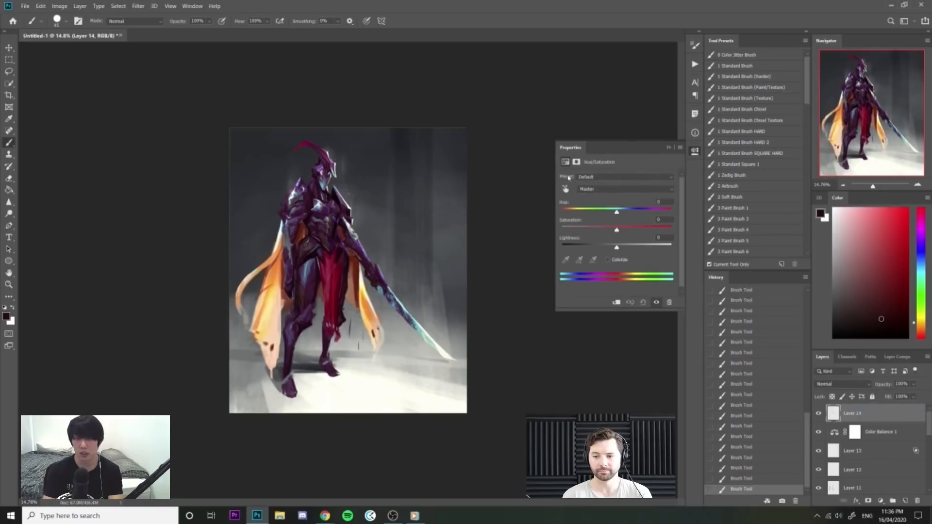
mouse_move(617, 212)
left_mouse_down()
mouse_move(607, 211)
mouse_move(626, 212)
left_mouse_up()
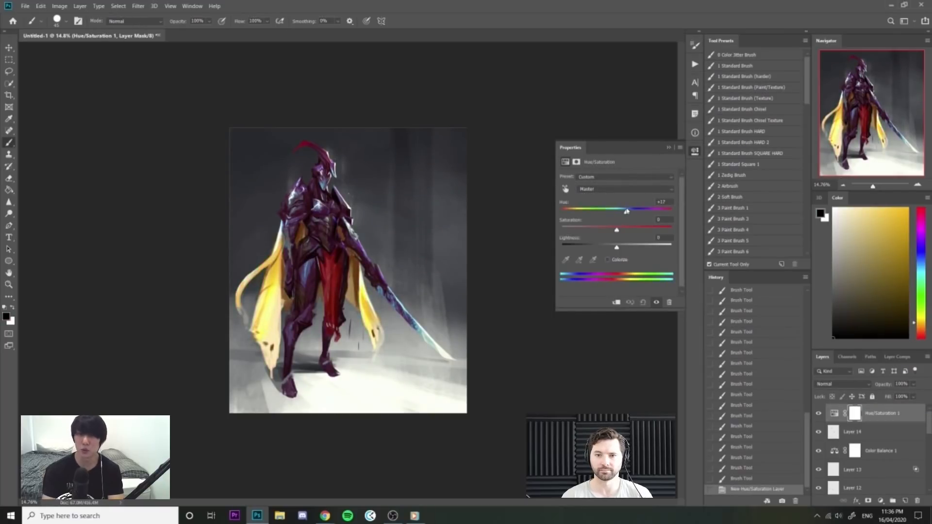
left_click_drag(626, 211, 630, 211)
left_click(694, 151)
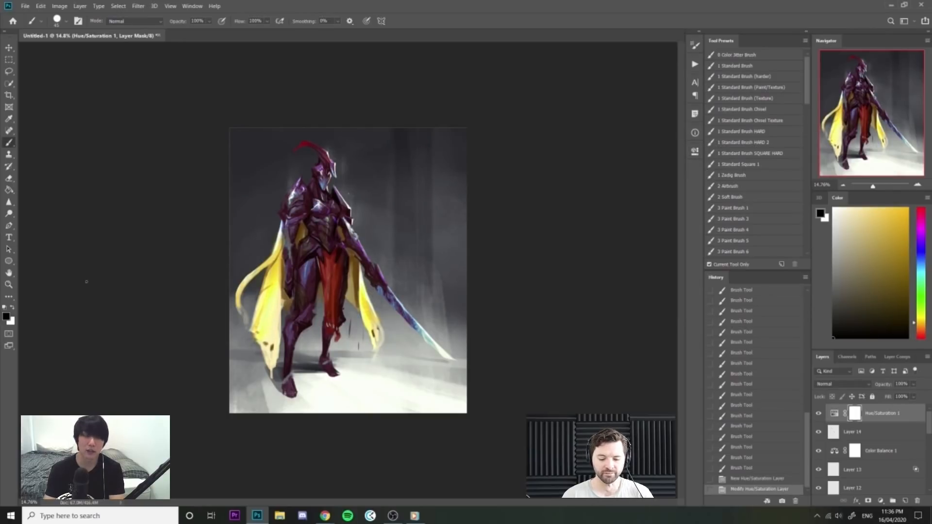
Fill the Hue/Saturation layer's mask with black to hide the hue shift.
left_click(9, 190)
left_click(324, 263)
key("z")
left_click_drag(326, 210, 428, 212)
Try a stroke on the layer mask with another brush preset.
key("b")
right_click(272, 290)
left_click(420, 397)
left_click_drag(287, 274, 275, 315)
key("ctrl+z")
Set the foreground colour to white and test a larger brush on the mask, undoing the test stroke.
left_click_drag(861, 310, 833, 209)
key("bracketright")
key("bracketright")
key("bracketright")
key("bracketright")
key("bracketright")
mouse_move(288, 277)
left_mouse_down()
mouse_move(276, 319)
mouse_move(331, 324)
mouse_move(310, 315)
left_mouse_up()
key("ctrl+z")
Try revealing the hue shift on the lower cape with a progressively larger brush.
key("z")
key("b")
key("z")
left_click_drag(317, 394, 306, 419)
key("ctrl+0")
key("b")
key("bracketright")
key("bracketright")
left_click_drag(221, 336, 227, 437)
key("ctrl+z")
key("bracketright")
key("bracketright")
key("bracketright")
key("bracketright")
key("bracketright")
key("bracketright")
key("bracketright")
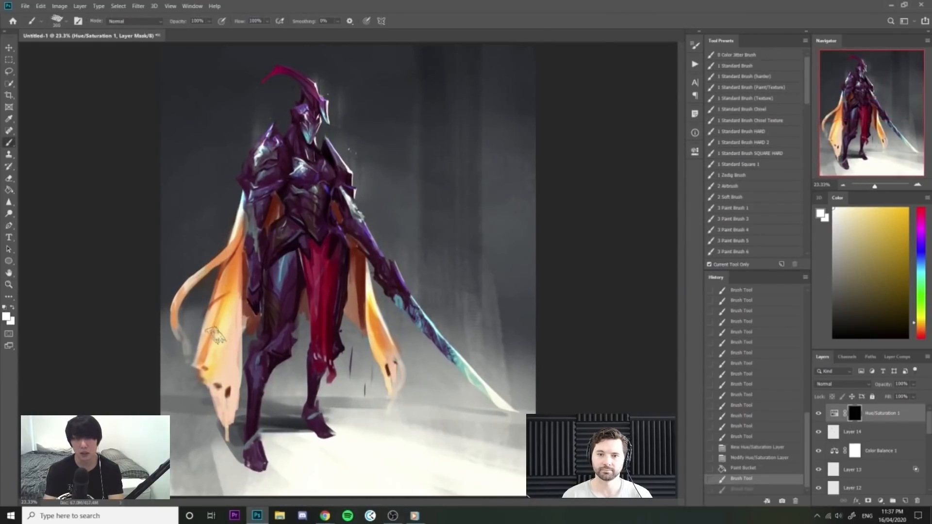
Choose a different textured brush preset, enlarge it and paint the yellow shift into the lower part of the cape.
right_click(268, 353)
scroll(464, 405, "up", 3)
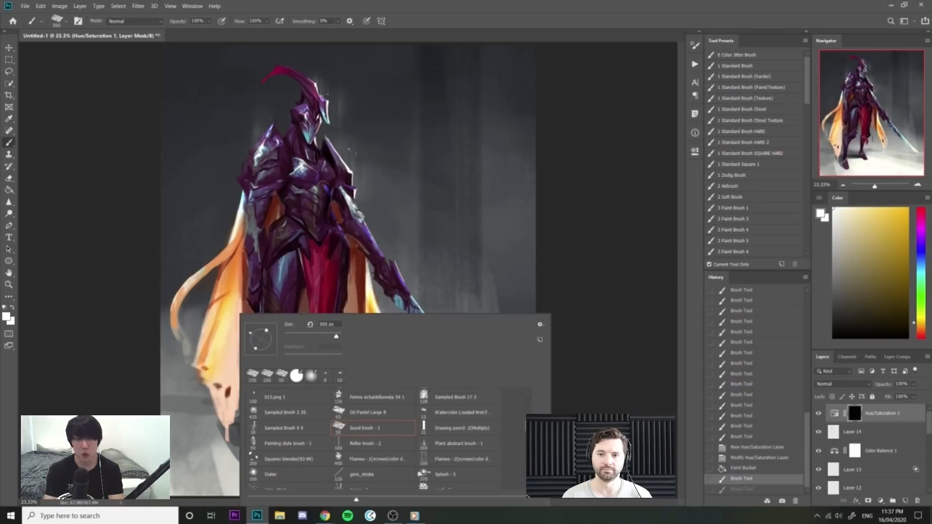
left_click(478, 448)
left_click_drag(222, 346, 226, 416)
key("ctrl+z")
key("bracketright")
key("bracketright")
key("bracketright")
key("bracketright")
key("bracketright")
key("bracketright")
key("bracketright")
mouse_move(221, 343)
left_mouse_down()
mouse_move(225, 435)
mouse_move(238, 330)
mouse_move(236, 347)
left_mouse_up()
Paint the hue shift into the red waist cloth with a smaller brush on the mask.
key("bracketleft")
left_click_drag(314, 274, 336, 334)
key("bracketleft")
key("z")
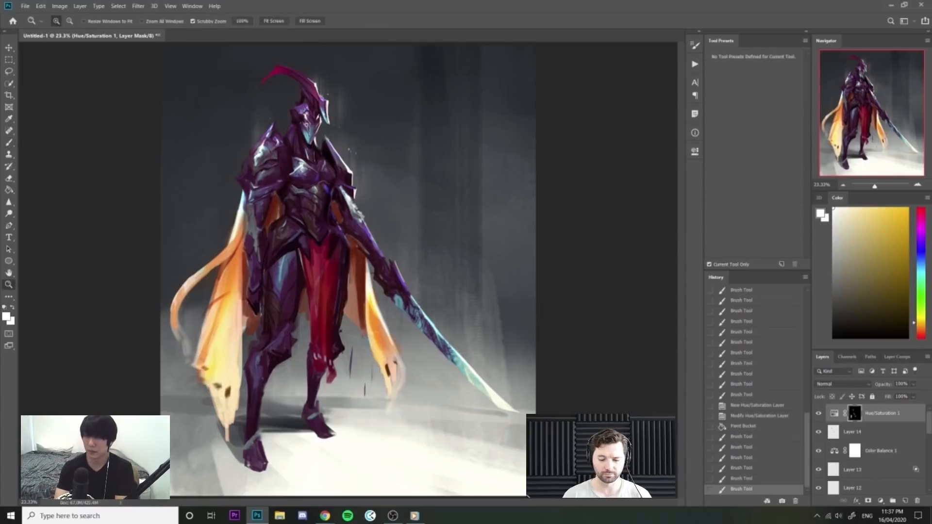
Try a small mask stroke of the hue shift on the knight's upper armour.
left_click_drag(302, 141, 335, 144)
left_click_drag(369, 193, 357, 193)
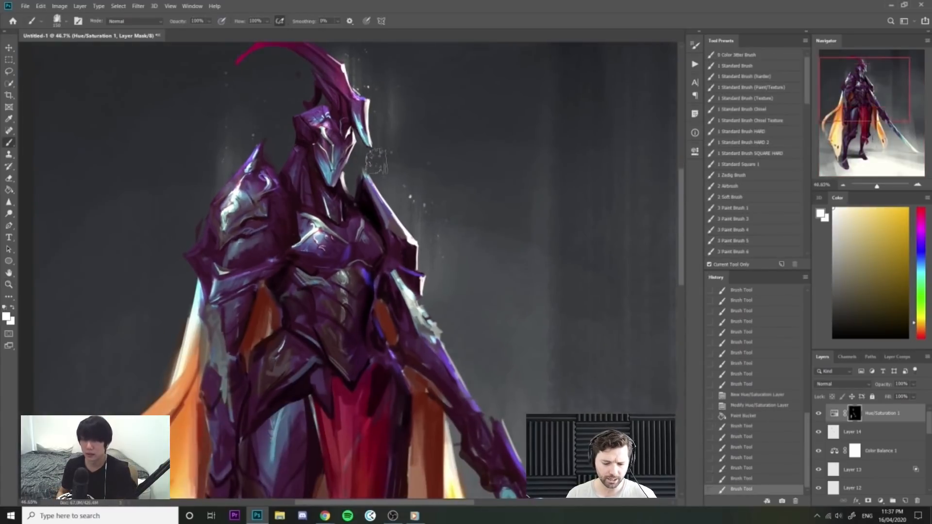
key("ctrl+z")
key("z")
left_click_drag(384, 158, 375, 158)
Set the Hue/Saturation layer's blend mode to Color and paint its effect into the cape beneath the sword arm.
left_click(836, 387)
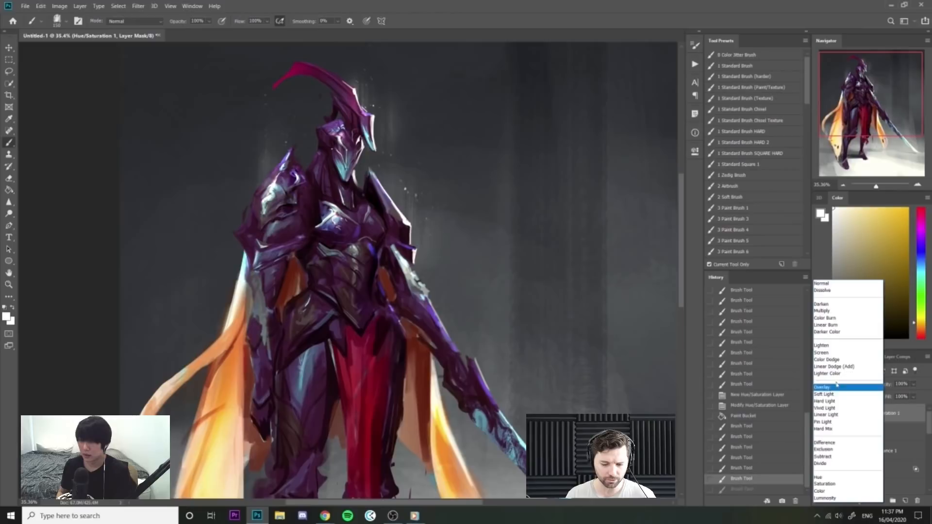
left_click(825, 491)
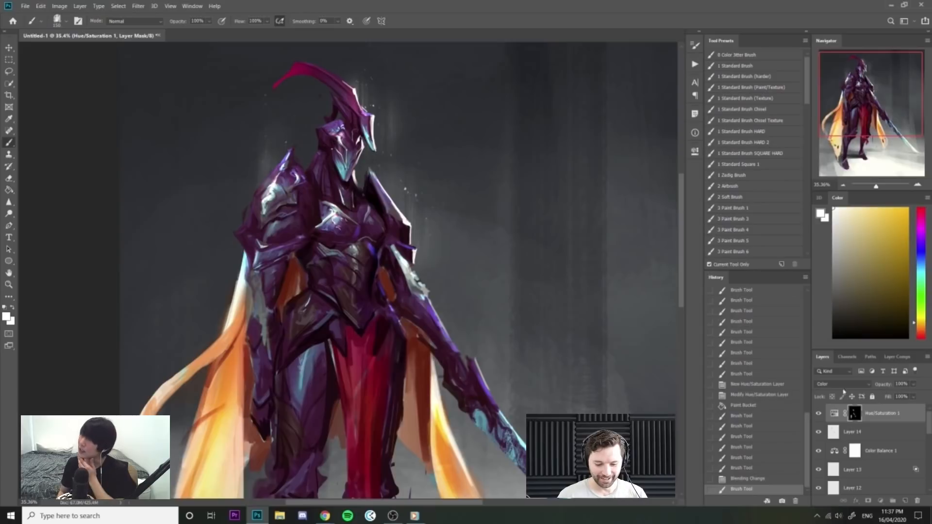
left_click_drag(434, 342, 474, 389)
key("ctrl+space")
left_click_drag(547, 311, 476, 307)
key("ctrl+space")
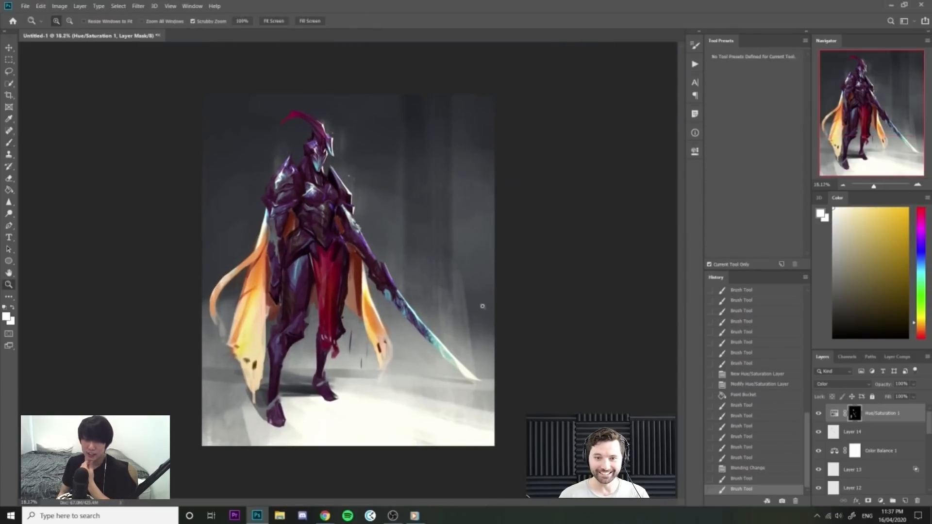
Add a new layer above the Hue/Saturation layer and select the Color Dodge Layer 13 instead.
left_click(906, 500)
key("d")
left_click(855, 384)
left_click(897, 451)
left_click(897, 452)
scroll(898, 428, "down", 5)
left_click(899, 427)
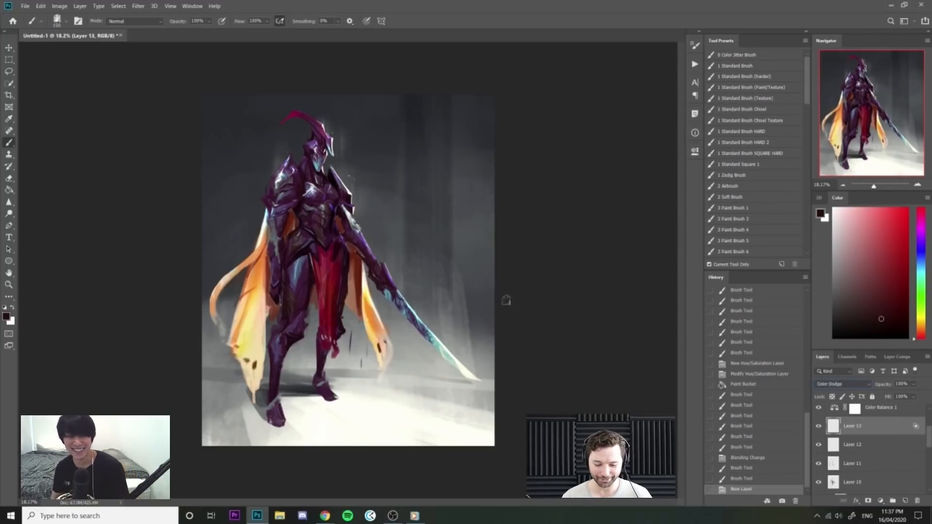
Paint a glow in brightened turquoise sampled from the sword along the blade near the hilt with 2 Soft Brush.
left_click(438, 341, "alt")
left_click(882, 208)
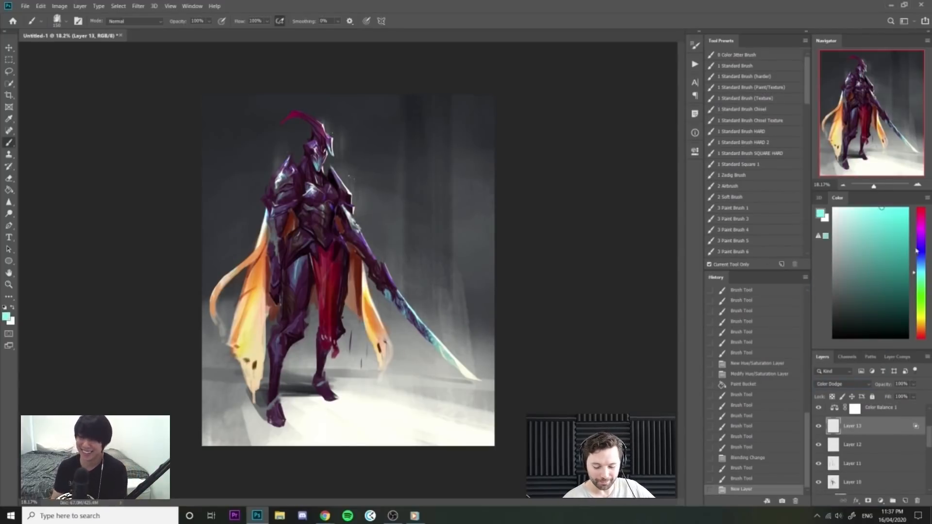
left_click(737, 198)
mouse_move(402, 301)
left_mouse_down()
mouse_move(454, 358)
mouse_move(408, 302)
left_mouse_up()
key("ctrl+z")
key("ctrl+z")
left_click_drag(437, 337, 396, 296)
key("ctrl+z")
left_click_drag(425, 332, 384, 290)
left_click_drag(406, 319, 386, 291)
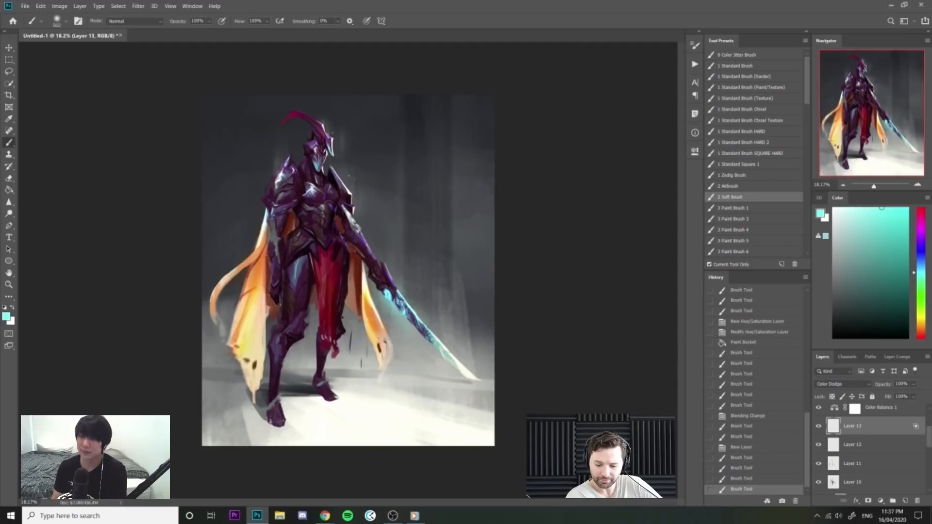
Erase part of the turquoise glow beside the blade with a smaller Texture Erase eraser.
key("e")
left_click(727, 121)
key("[")
left_click_drag(410, 321, 407, 291)
key("ctrl+z")
key("ctrl+shift+z")
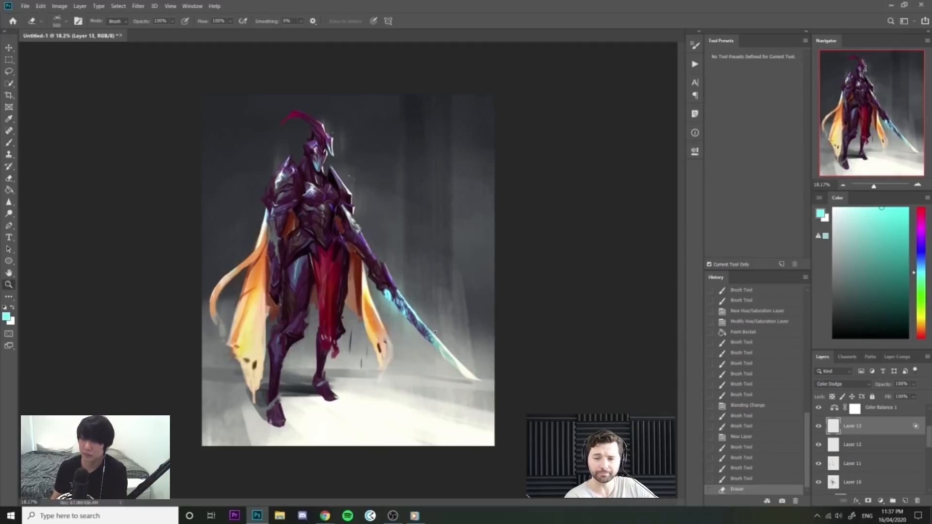
scroll(346, 268, "down", 1)
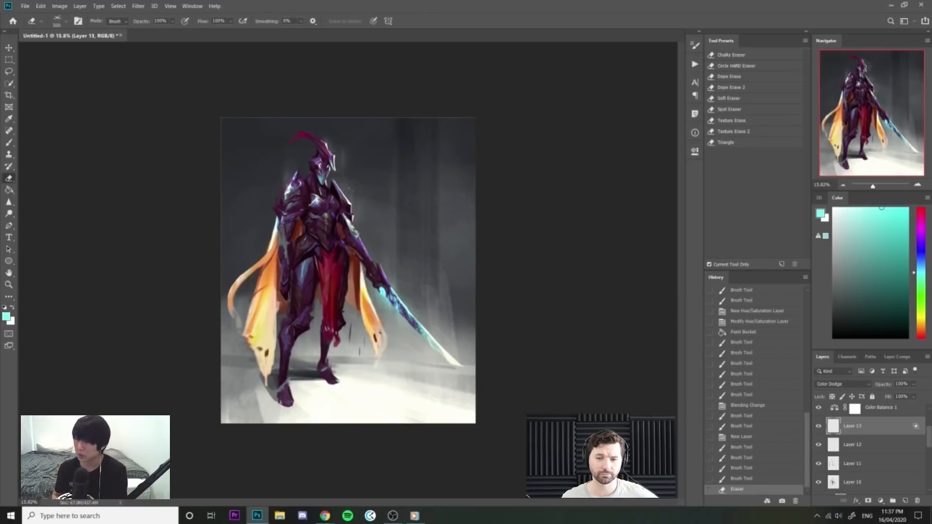
key("z")
left_click_drag(439, 125, 447, 129)
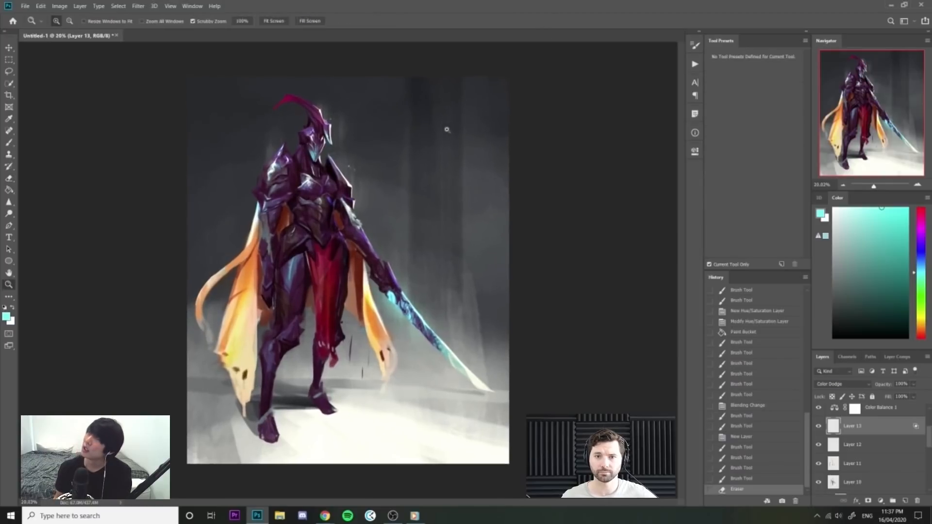
key("e")
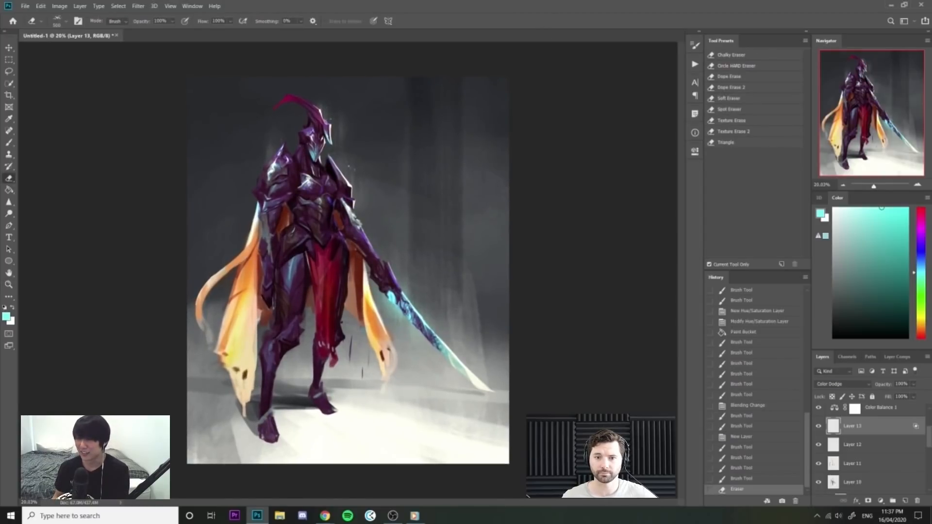
key("alt+Tab")
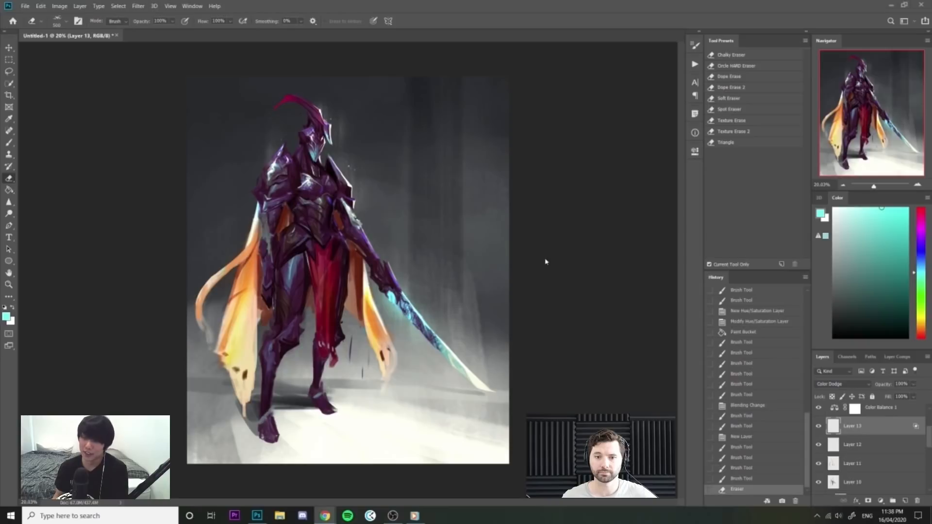
key("alt+Tab")
Flip the canvas horizontally back to its original orientation.
key("z")
left_click_drag(540, 252, 531, 252)
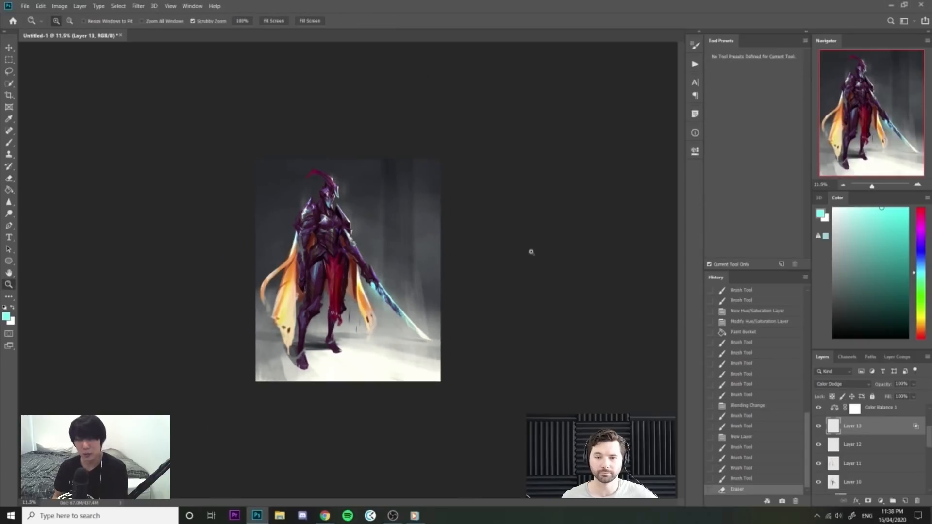
key("ctrl+shift+h")
left_click_drag(436, 233, 453, 236)
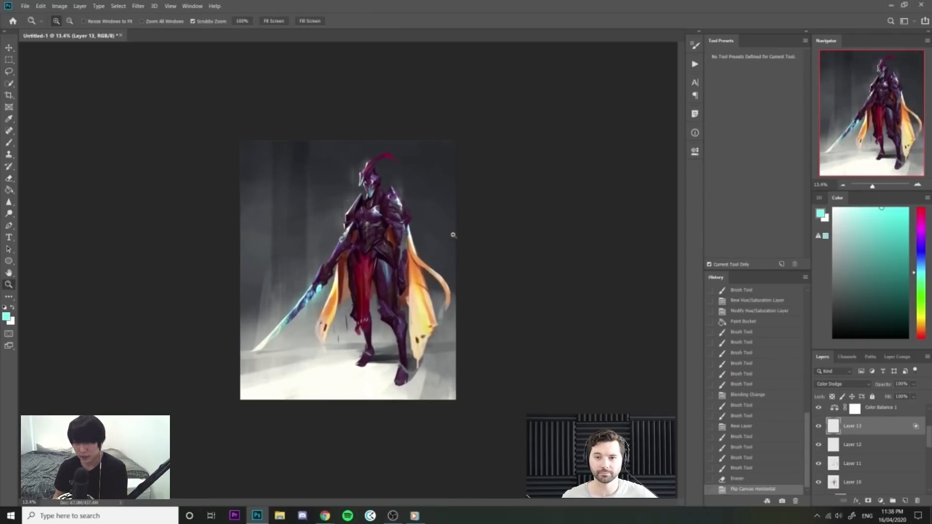
Paste a merged copy of the whole painting into Layer 16, above the Hue/Saturation layer.
scroll(899, 416, "up", 3)
left_click(892, 418)
left_click(818, 416)
left_click(819, 416)
left_click(819, 416)
left_click(819, 416)
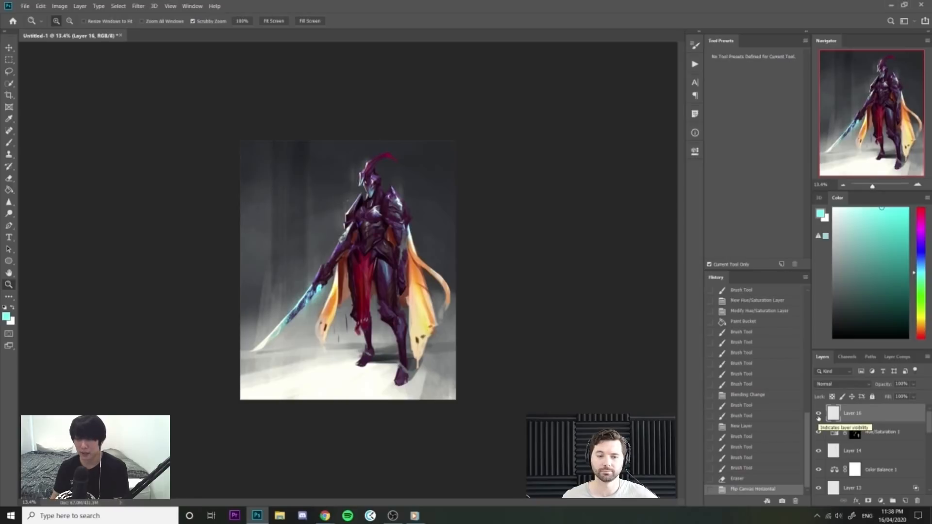
left_click(9, 60)
left_click_drag(161, 87, 471, 411)
key("ctrl+v")
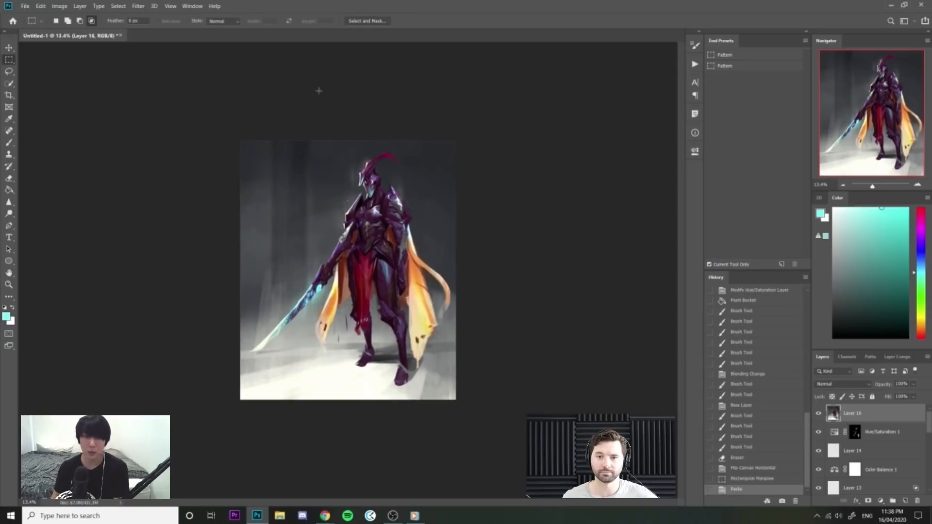
Nudge the edge of the large shoulder guard slightly outward with the Liquify filter's Forward Warp tool and an enlarged brush.
left_click(139, 7)
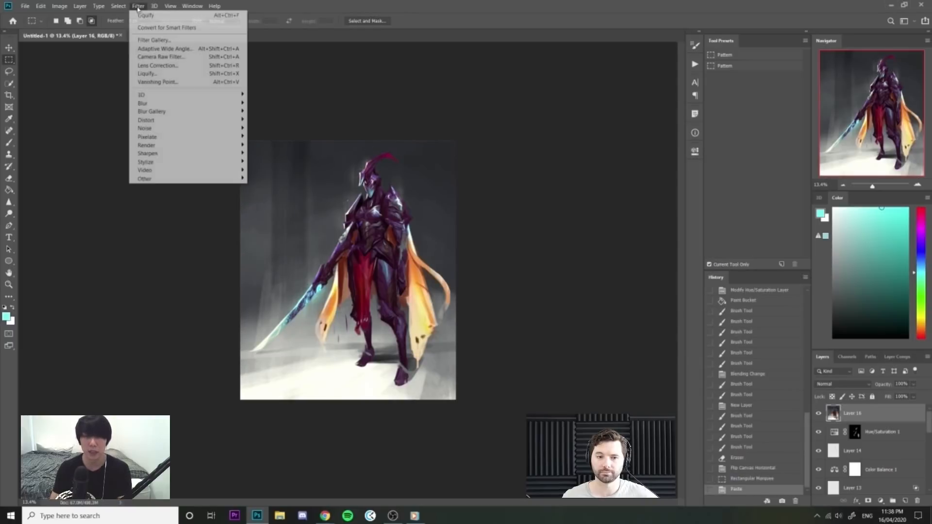
left_click(162, 76)
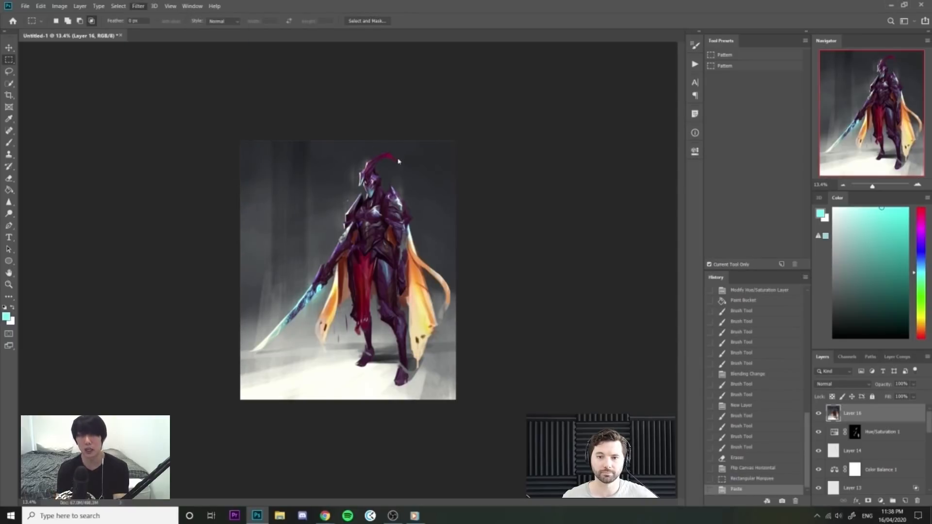
key("bracketleft")
key("bracketleft")
key("bracketleft")
key("bracketleft")
key("bracketleft")
key("bracketleft")
key("bracketleft")
key("bracketleft")
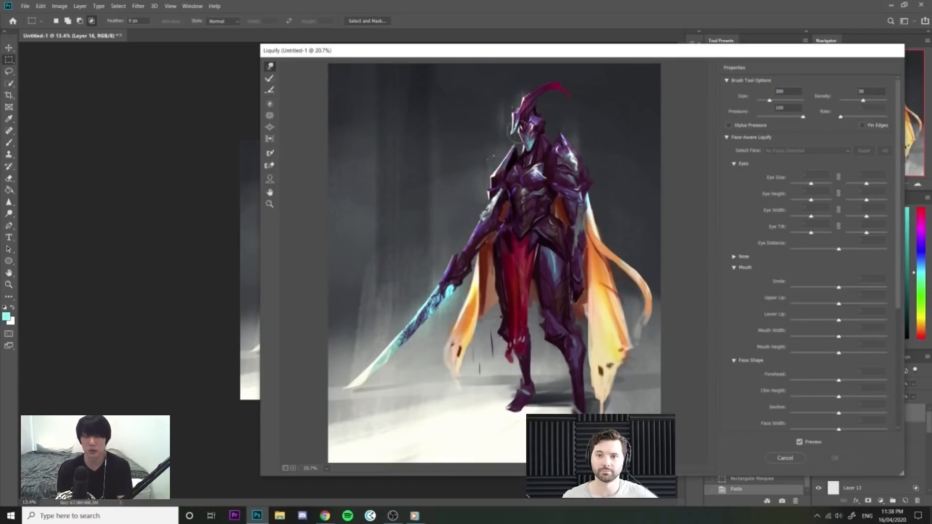
key("bracketright")
key("bracketright")
key("bracketright")
key("bracketright")
left_click_drag(590, 167, 593, 166)
key("bracketright")
key("bracketright")
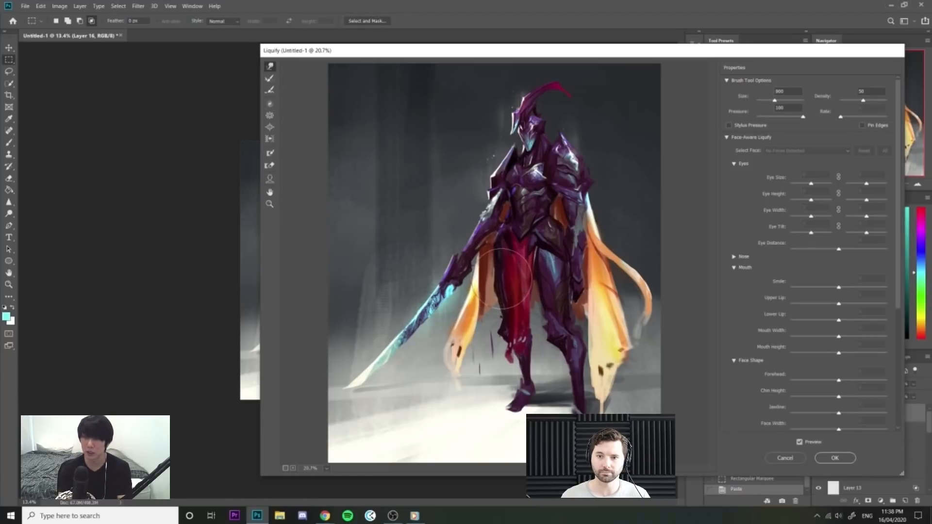
key("bracketleft")
left_click(835, 458)
Flip the canvas horizontally to check the liquified figure.
key("z")
key("ctrl+shift+h")
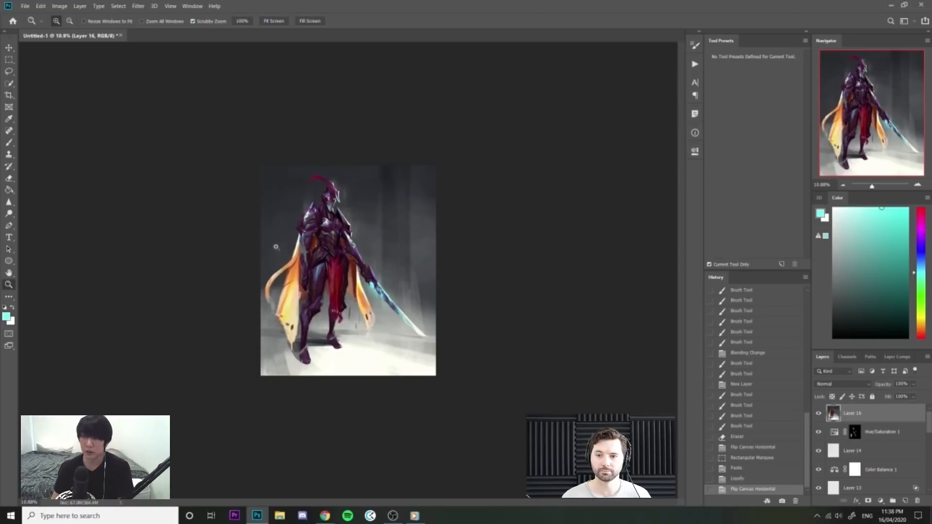
left_click_drag(272, 245, 311, 246)
Paint background grey sampled from the painting around the lower edge of the yellow cape.
key("b")
left_click(167, 354, "alt")
left_click_drag(153, 354, 164, 388)
left_click_drag(180, 331, 152, 364)
left_click_drag(268, 319, 230, 319)
key("b")
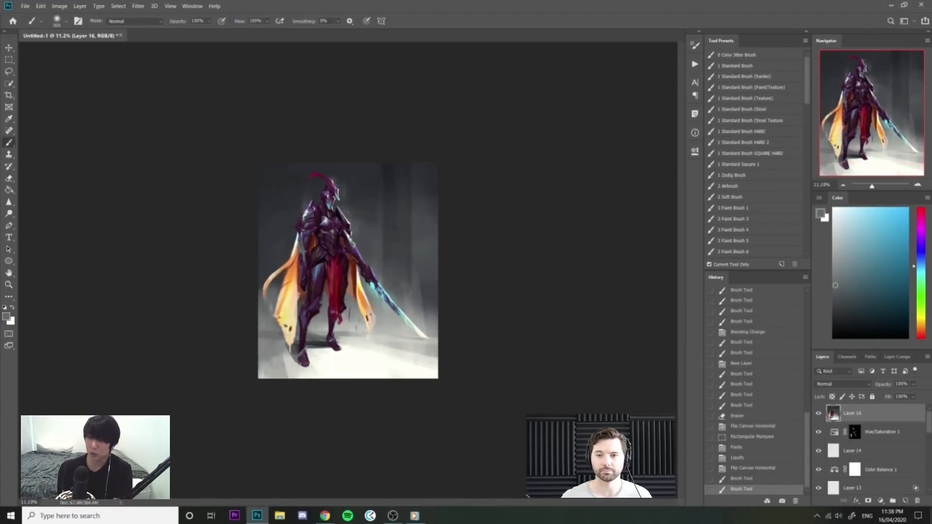
key("alt+Tab")
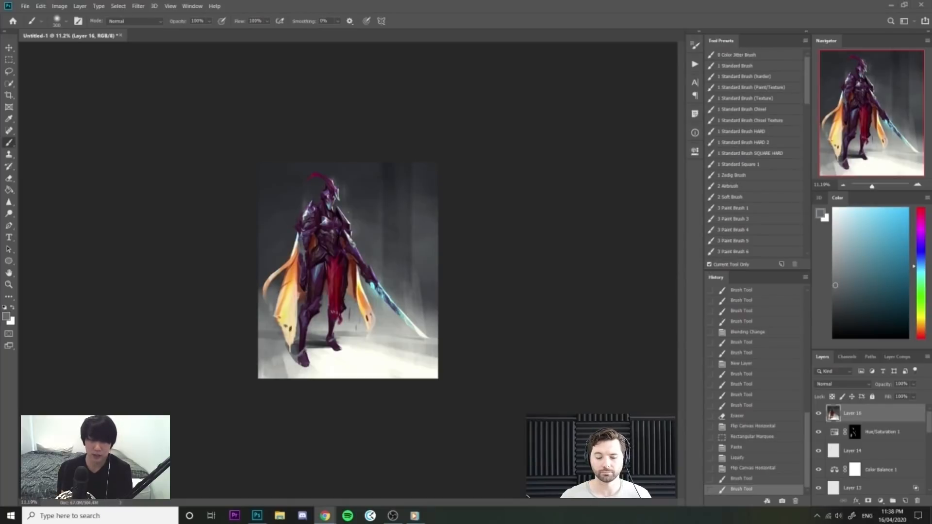
left_click(577, 214)
key("z")
left_click_drag(416, 204, 454, 206)
key("b")
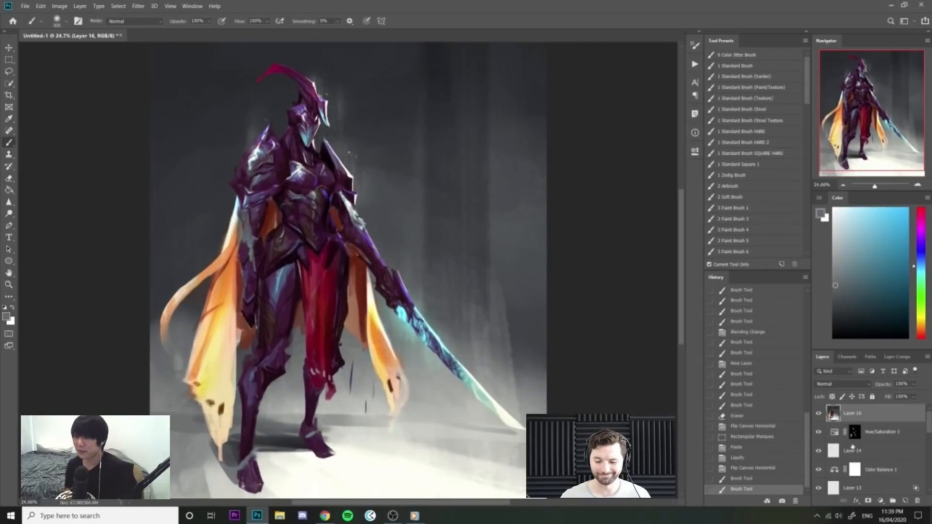
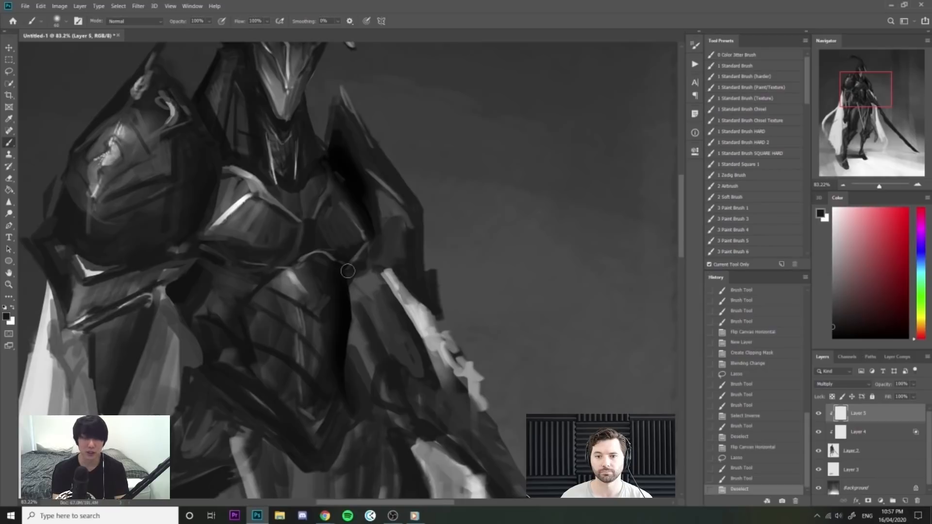
Lasso the area between the torso and the sword arm, shade it in black on Multiply Layer 5, and deselect.
mouse_move(348, 271)
left_mouse_down()
mouse_move(368, 248)
mouse_move(354, 290)
mouse_move(325, 265)
mouse_move(374, 238)
left_mouse_up()
key("ctrl+z")
key("l")
key("b")
left_click_drag(360, 269, 368, 249)
left_click_drag(367, 250, 352, 273)
key("ctrl+space")
mouse_move(401, 200)
left_mouse_down()
mouse_move(369, 195)
mouse_move(390, 183)
mouse_move(453, 239)
left_mouse_up()
key("ctrl+d")
key("ctrl+space")
key("ctrl+space")
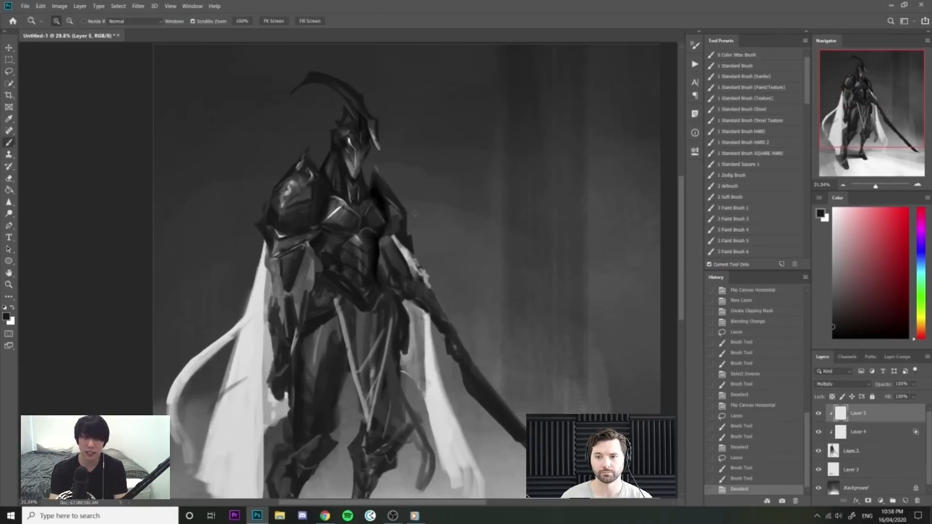
Deepen the shadow beside the sword-side shoulder guard with a larger brush on Layer 5.
key("bracketright")
key("bracketright")
key("bracketright")
key("bracketright")
mouse_move(382, 178)
left_mouse_down()
mouse_move(406, 212)
mouse_move(394, 200)
left_mouse_up()
Lasso an area around the neck beneath the mask, shade it with a smaller brush, and deselect.
key("ctrl+space")
left_click_drag(365, 154, 385, 153)
key("bracketleft")
key("bracketleft")
key("bracketleft")
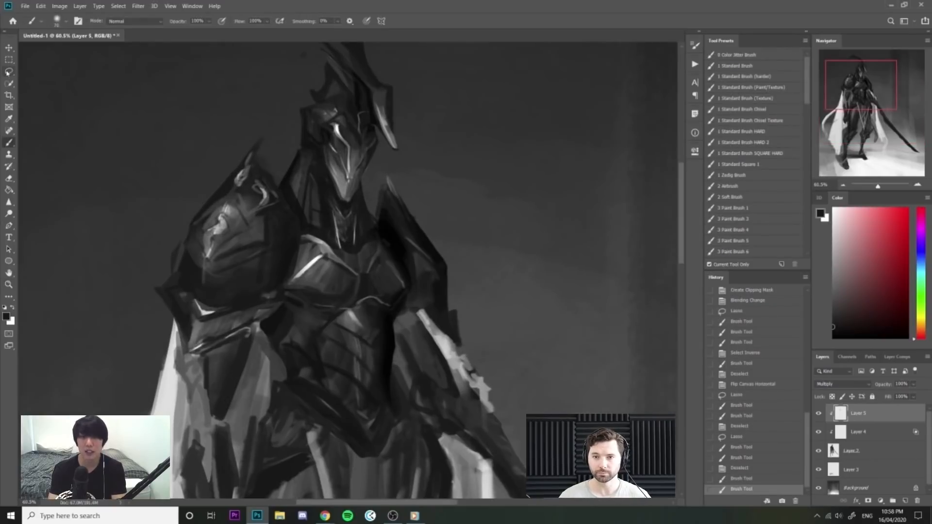
key("l")
mouse_move(362, 178)
left_mouse_down()
mouse_move(375, 204)
mouse_move(357, 246)
mouse_move(324, 166)
mouse_move(351, 212)
mouse_move(362, 203)
left_mouse_up()
key("b")
key("ctrl+space")
left_click_drag(385, 157, 355, 167)
key("ctrl+d")
Flip the canvas horizontally.
key("ctrl+space")
left_click_drag(461, 145, 376, 131)
key("space")
key("ctrl+shift+h")
key("ctrl+space")
Darken the sword-side shoulder, upper arm and hip with broad black shading strokes on Layer 5.
key("bracketright")
key("bracketright")
key("bracketright")
key("bracketright")
key("bracketright")
key("bracketright")
key("bracketright")
left_click_drag(353, 206, 369, 173)
mouse_move(358, 241)
left_mouse_down()
mouse_move(357, 278)
mouse_move(375, 250)
left_mouse_up()
key("bracketleft")
key("bracketleft")
key("bracketleft")
mouse_move(351, 295)
left_mouse_down()
mouse_move(354, 347)
mouse_move(362, 345)
left_mouse_up()
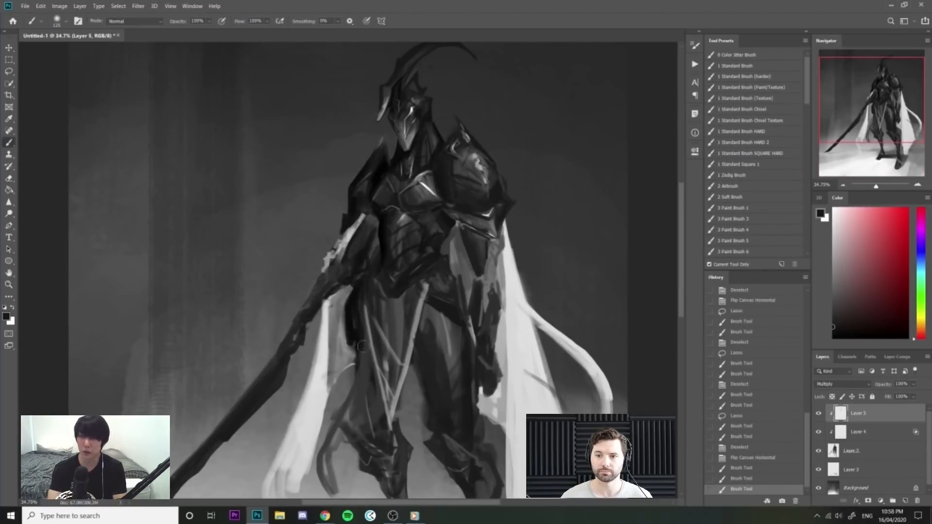
Shade the upper arm beneath the large shoulder guard and the guard's inner side with a smaller brush.
key("ctrl+space")
left_click_drag(321, 262, 291, 257)
left_click_drag(379, 209, 447, 170)
key("ctrl+space")
left_click_drag(451, 170, 495, 177)
key("bracketleft")
key("bracketleft")
left_click_drag(472, 234, 486, 286)
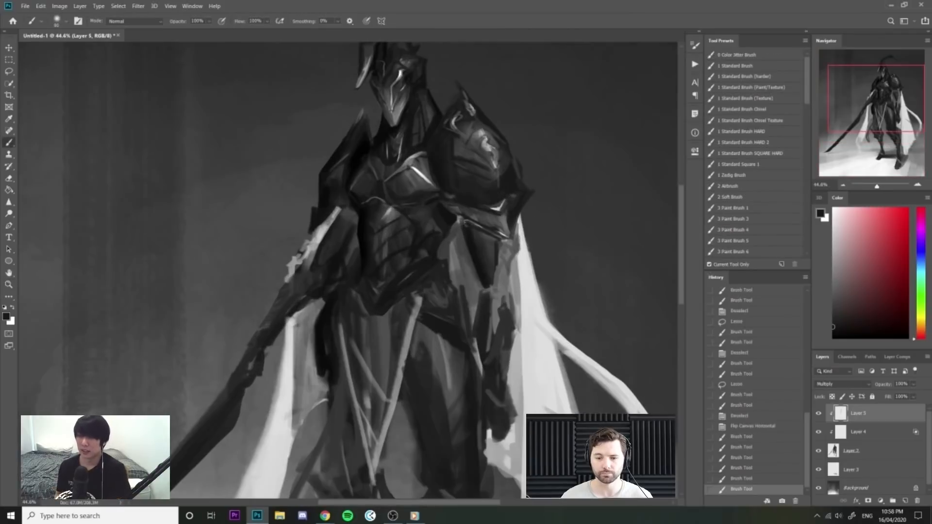
mouse_move(466, 218)
left_mouse_down()
mouse_move(433, 192)
mouse_move(457, 156)
left_mouse_up()
key("ctrl+space")
key("ctrl+space")
mouse_move(407, 134)
left_mouse_down()
mouse_move(468, 144)
mouse_move(469, 124)
mouse_move(489, 161)
mouse_move(544, 196)
mouse_move(509, 192)
left_mouse_up()
key("ctrl+space")
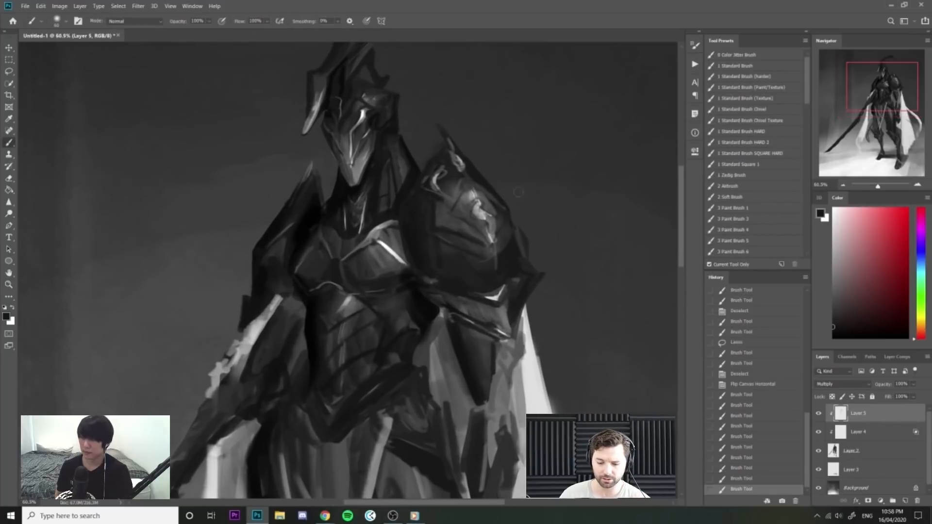
Choose the 3 Paint Brush 3 preset and try strokes in sampled greys on the large shoulder guard.
left_click(760, 77)
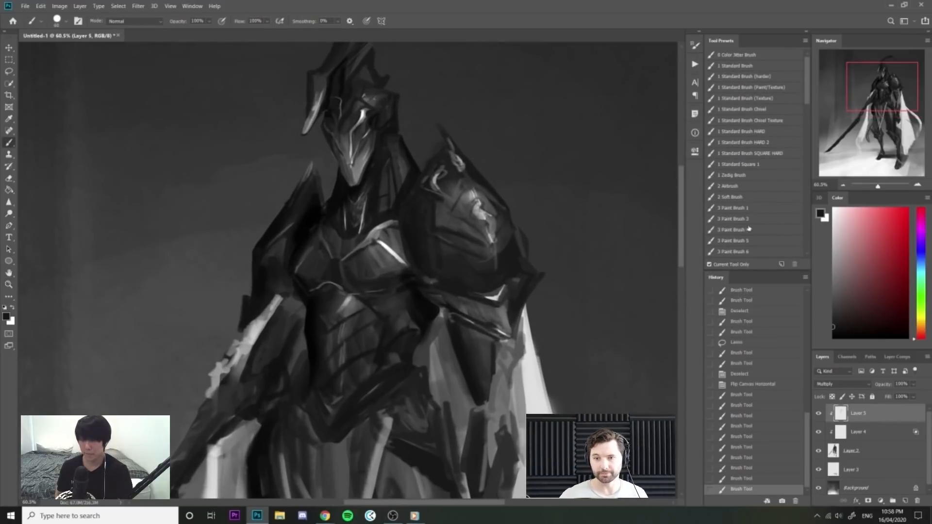
left_click(729, 217)
left_click(460, 184, "alt")
left_click_drag(479, 175, 491, 196)
key("ctrl+z")
left_click(453, 190, "alt")
key("ctrl+z")
Add a new layer above Layer 5 and try a smaller grey stroke on the large shoulder guard.
left_click(906, 500)
left_click(466, 186, "alt")
key("bracketleft")
key("bracketleft")
left_click_drag(469, 171, 506, 207)
key("ctrl+z")
key("ctrl+z")
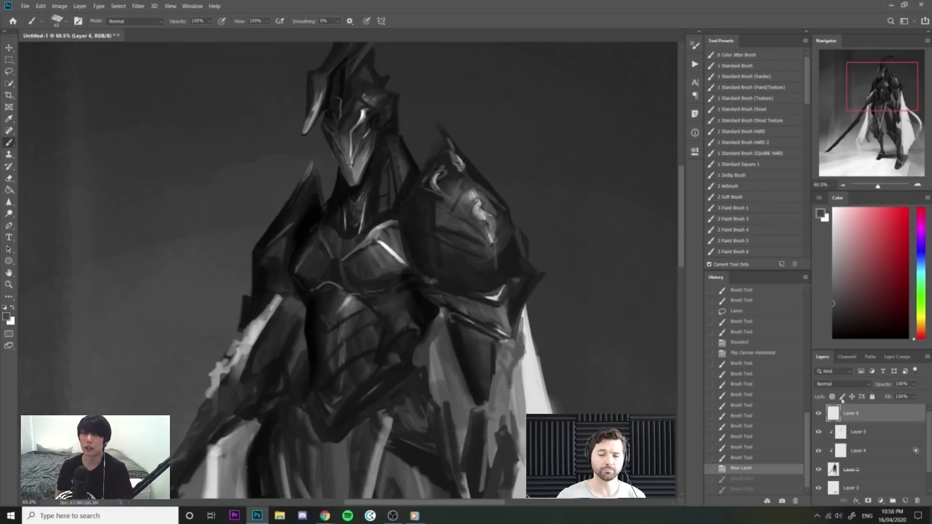
Merge the new Layer 6 with Layers 5, 4 and 2 into a single figure layer.
left_click(874, 471, "shift")
right_click(875, 471)
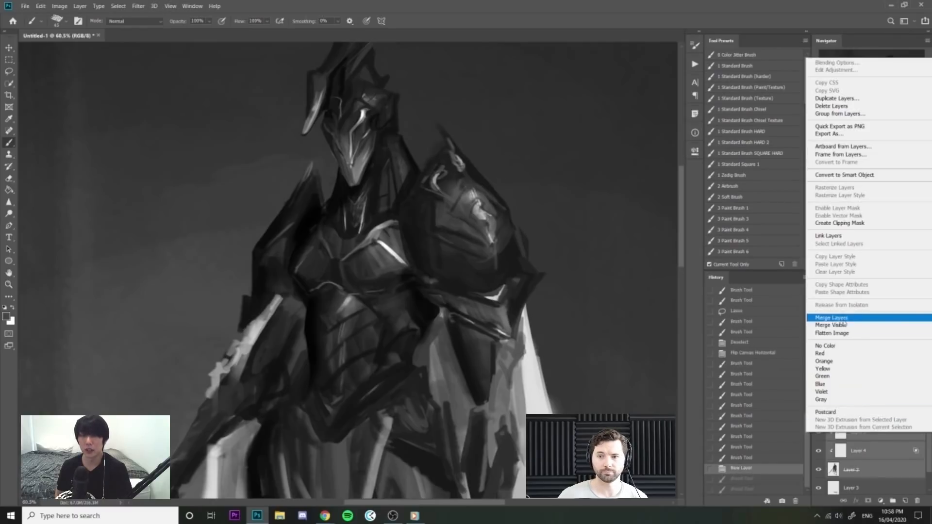
left_click(840, 318)
Render the large shoulder guard on the merged layer with strokes in greys sampled from its surface.
left_click(472, 179, "alt")
mouse_move(477, 157)
left_mouse_down()
mouse_move(505, 196)
mouse_move(488, 230)
mouse_move(505, 245)
left_mouse_up()
left_click(460, 206, "alt")
key("bracketleft")
key("bracketleft")
mouse_move(466, 194)
left_mouse_down()
mouse_move(562, 301)
mouse_move(568, 336)
left_mouse_up()
scroll(551, 268, "down", 6)
mouse_move(588, 325)
left_mouse_down()
mouse_move(566, 313)
mouse_move(577, 328)
mouse_move(421, 161)
left_mouse_up()
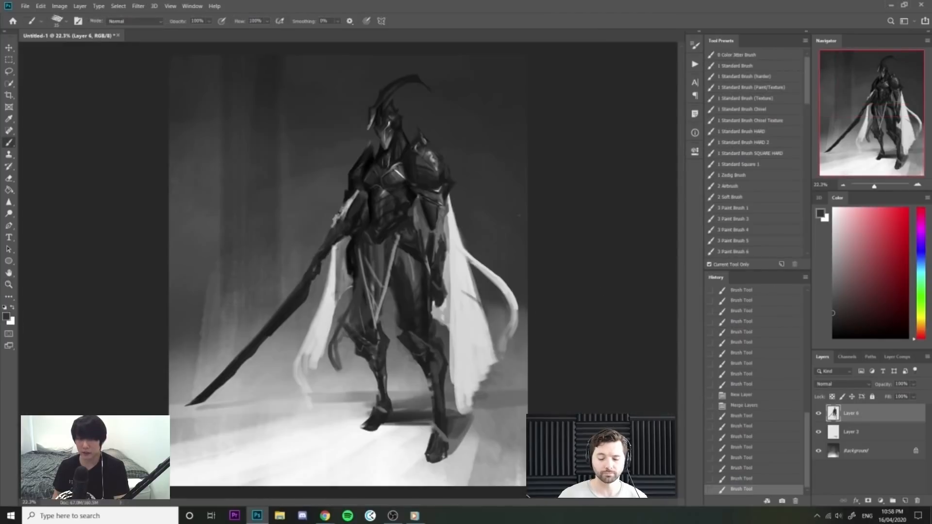
left_click_drag(392, 118, 437, 126)
left_click_drag(522, 216, 516, 209)
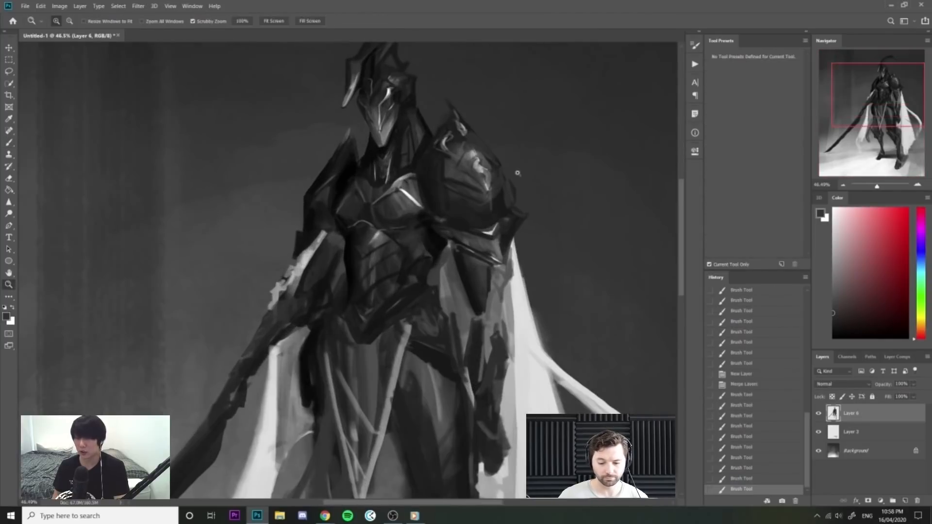
Refine the greyscale knight on Layer 6 with a larger brush and greys sampled from nearby areas.
left_click_drag(518, 173, 494, 171)
left_click_drag(509, 117, 487, 115)
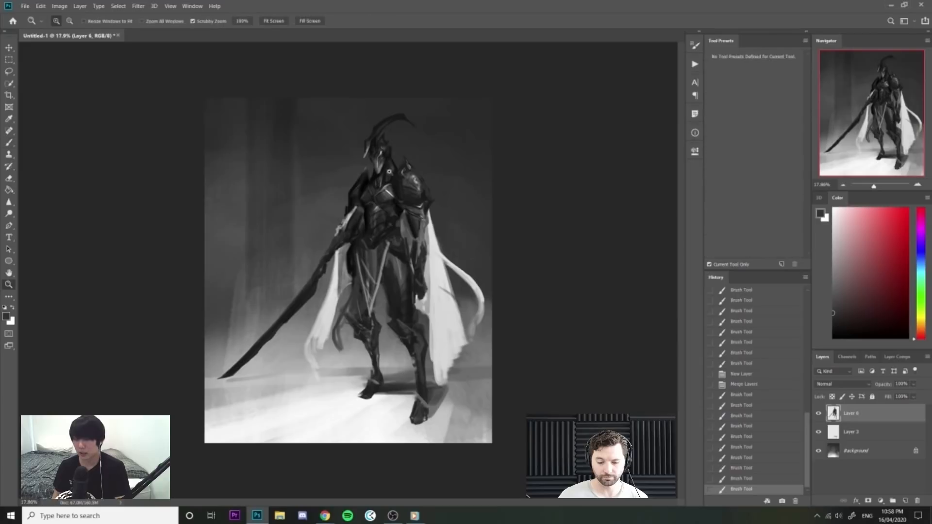
mouse_move(445, 157)
left_mouse_down()
mouse_move(453, 157)
mouse_move(447, 170)
left_mouse_up()
mouse_move(415, 199)
left_mouse_down()
mouse_move(461, 202)
mouse_move(397, 220)
mouse_move(391, 253)
mouse_move(400, 257)
mouse_move(312, 332)
left_mouse_up()
left_click(402, 212, "alt")
key("bracketright")
key("bracketright")
key("bracketright")
left_click(330, 277, "alt")
left_click_drag(333, 274, 325, 292)
left_click_drag(339, 286, 324, 307)
left_click_drag(351, 241, 370, 243)
left_click(322, 284, "alt")
mouse_move(319, 290)
left_mouse_down()
mouse_move(338, 264)
mouse_move(344, 198)
left_mouse_up()
Reduce the brush size and flip the canvas horizontally.
key("bracketleft")
key("bracketleft")
left_click_drag(376, 188, 327, 189)
key("ctrl+shift+h")
Continue detailing the flipped knight on Layer 6 with small strokes in sampled mid-greys.
mouse_move(205, 178)
left_mouse_down()
mouse_move(235, 198)
mouse_move(277, 205)
mouse_move(250, 212)
mouse_move(256, 231)
mouse_move(204, 233)
left_mouse_up()
left_click(259, 218, "alt")
left_click(247, 230, "alt")
mouse_move(219, 222)
left_mouse_down()
mouse_move(206, 227)
mouse_move(206, 218)
left_mouse_up()
left_click(209, 210, "alt")
mouse_move(314, 205)
left_mouse_down()
mouse_move(286, 167)
mouse_move(320, 211)
mouse_move(331, 209)
mouse_move(325, 218)
mouse_move(373, 232)
left_mouse_up()
left_click(283, 221, "alt")
left_click(336, 183, "alt")
key("b")
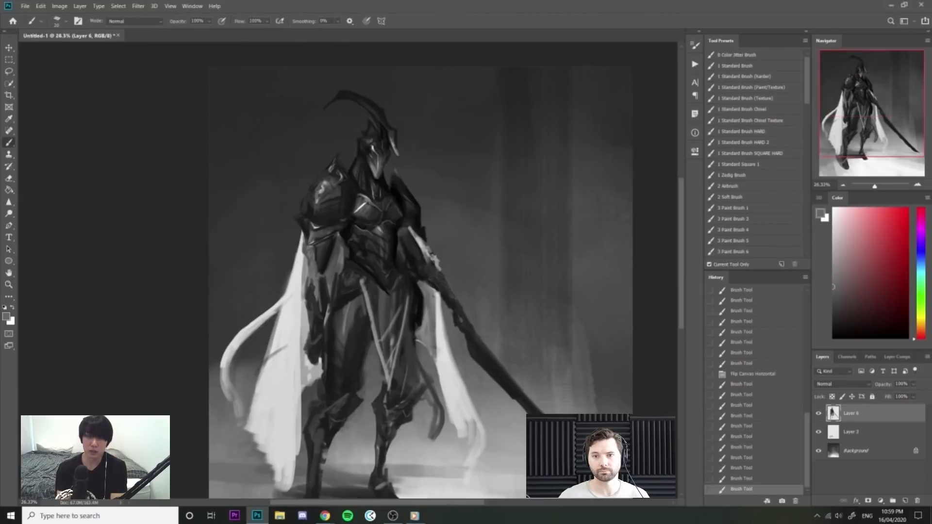
Flip the canvas horizontally and refine the knight's neck and upper chest on Layer 6 with short mid-grey strokes.
key("ctrl+shift+h")
key("ctrl+space")
mouse_move(384, 219)
left_mouse_down()
mouse_move(375, 214)
mouse_move(409, 220)
mouse_move(417, 209)
left_mouse_up()
key("ctrl+space")
key("ctrl+space")
key("ctrl+space")
left_click_drag(401, 157, 422, 159)
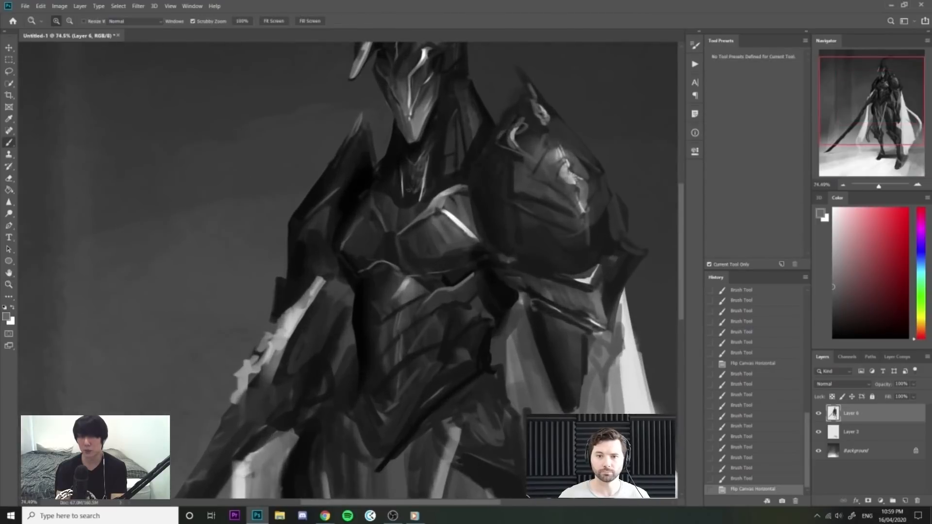
left_click_drag(405, 207, 419, 201)
left_click_drag(419, 203, 431, 190)
Sample darker greys from the armour and add short strokes around the knight's torso and the cloth between the legs.
left_click(389, 170, "alt")
key("ctrl+space")
left_click_drag(462, 174, 439, 172)
left_click_drag(508, 158, 498, 156)
key("ctrl+space")
mouse_move(360, 280)
left_mouse_down()
mouse_move(379, 280)
mouse_move(348, 310)
left_mouse_up()
left_click(350, 297, "alt")
left_click_drag(429, 339, 438, 365)
left_click_drag(433, 347, 444, 373)
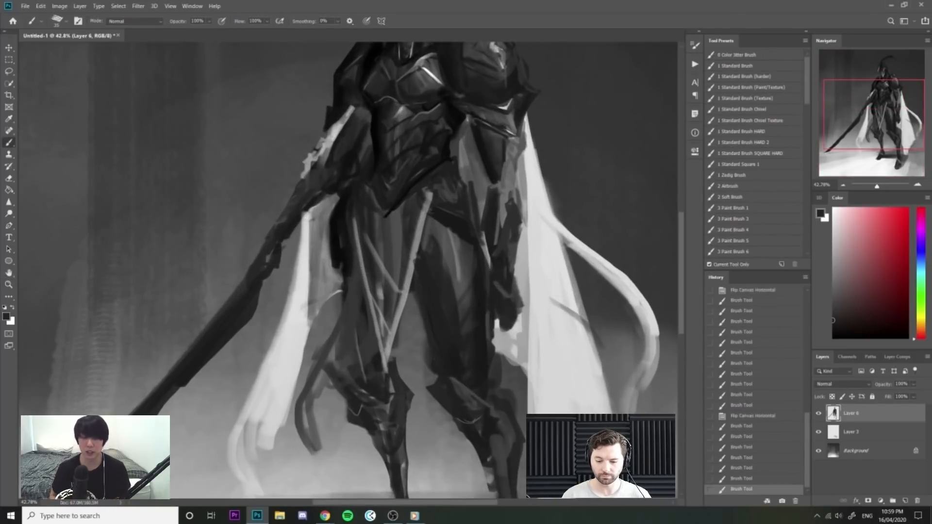
Enlarge the brush and darken the area along the hanging cloth and inner thigh with a sampled near-black.
left_click(455, 117, "alt")
key("]")
key("]")
key("]")
left_click_drag(422, 248, 428, 323)
left_click_drag(424, 278, 428, 316)
mouse_move(424, 250)
left_mouse_down()
mouse_move(434, 351)
mouse_move(428, 221)
mouse_move(425, 247)
left_mouse_up()
left_click_drag(430, 212, 403, 290)
left_click(419, 242, "alt")
Try a dark stroke down the knight's hip and thigh, and undo the last two strokes.
key("ctrl+space")
mouse_move(475, 229)
left_mouse_down()
mouse_move(413, 228)
mouse_move(459, 219)
mouse_move(483, 229)
mouse_move(490, 306)
left_mouse_up()
key("ctrl+space")
key("ctrl+space")
key("ctrl+z")
key("ctrl+z")
Deepen the shadows beneath the large shoulder guard and along the hanging arm with a sampled near-black.
left_click(480, 222, "alt")
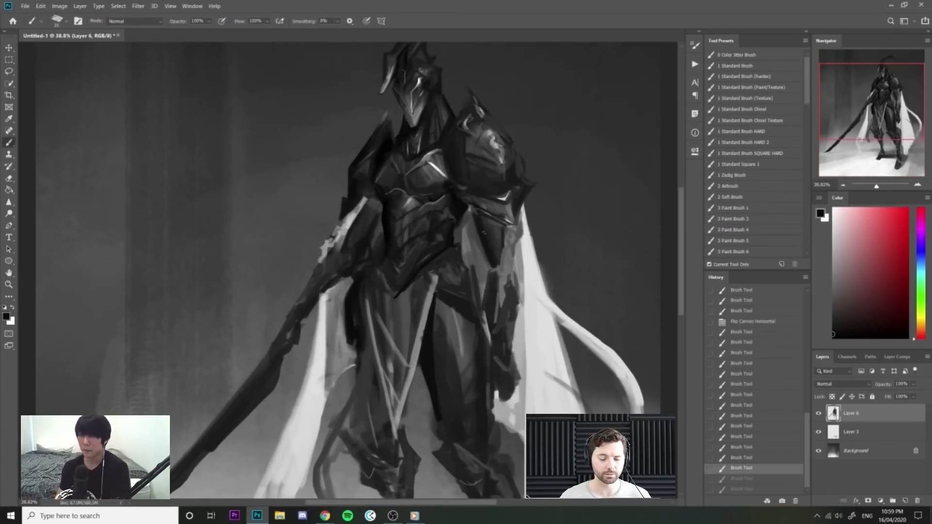
left_click_drag(478, 216, 479, 231)
left_click_drag(490, 270, 490, 342)
Sample a light grey from the chest highlight and reduce the brush size for detailing the upper armour.
left_click(439, 169, "alt")
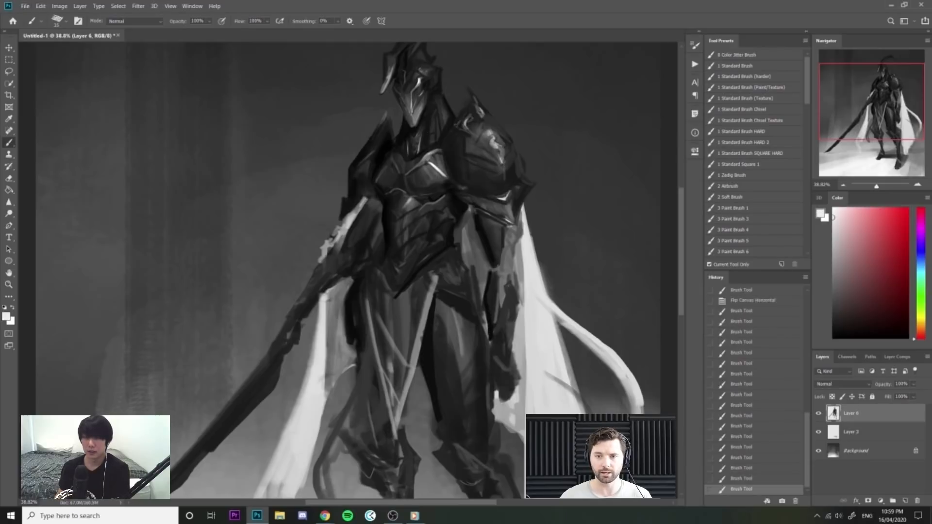
scroll(487, 125, "up", 5)
key("bracketleft")
key("bracketleft")
key("bracketleft")
key("bracketleft")
scroll(502, 138, "up", 4)
left_click(500, 162, "alt")
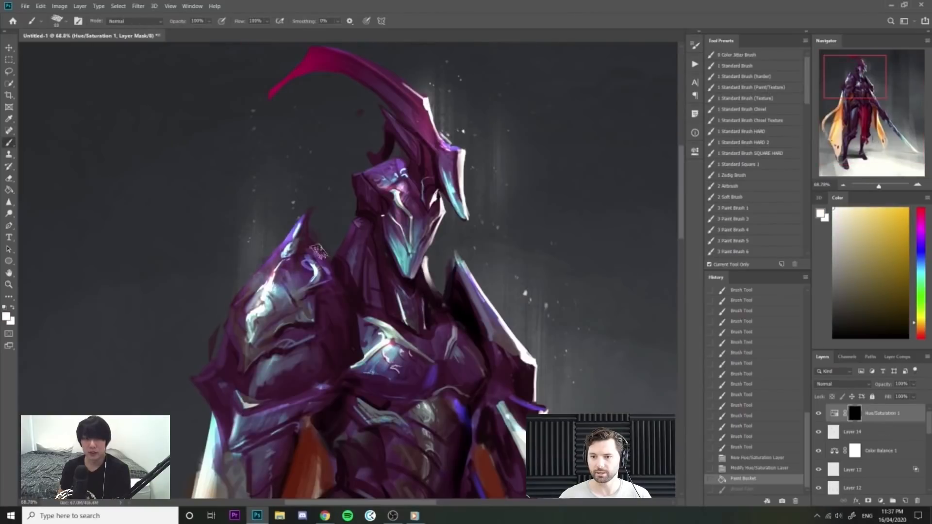
Set the Hue/Saturation 1 layer's blend mode to Color and paint white on its mask over the waist armour and sword.
left_click(843, 384)
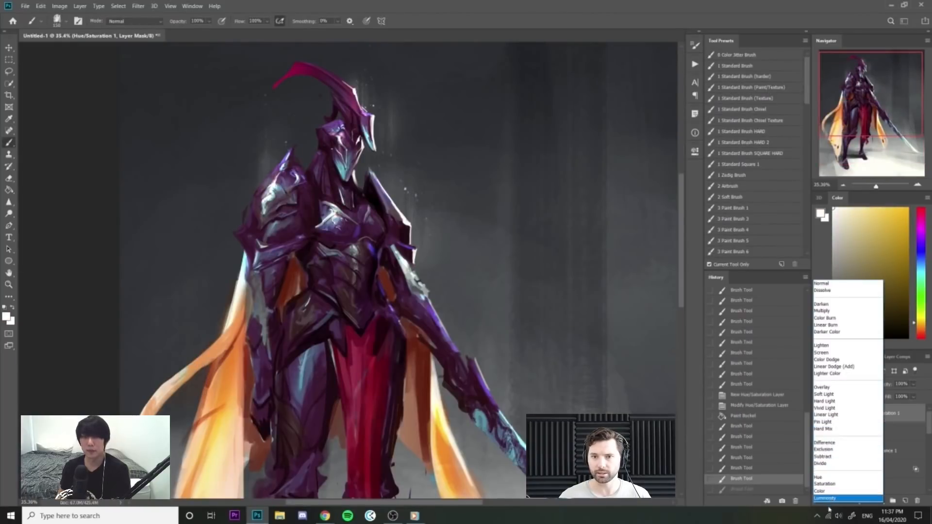
left_click(826, 491)
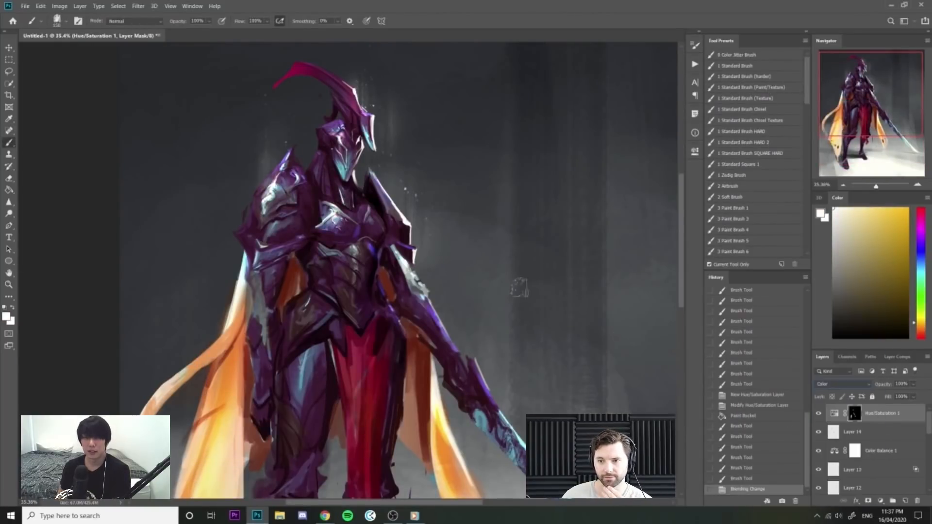
left_click(368, 266)
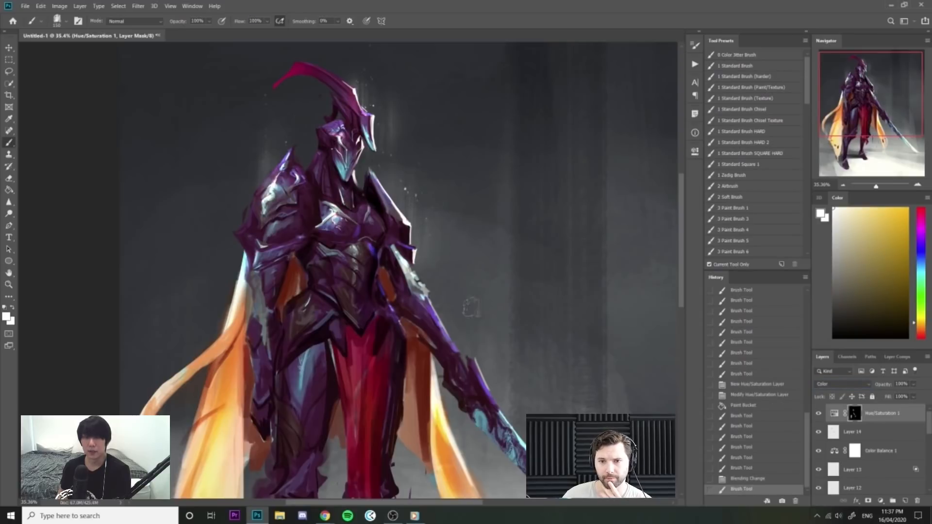
left_click_drag(473, 390, 479, 399)
key("z")
mouse_move(527, 311)
left_mouse_down()
mouse_move(464, 291)
mouse_move(478, 307)
left_mouse_up()
key("z")
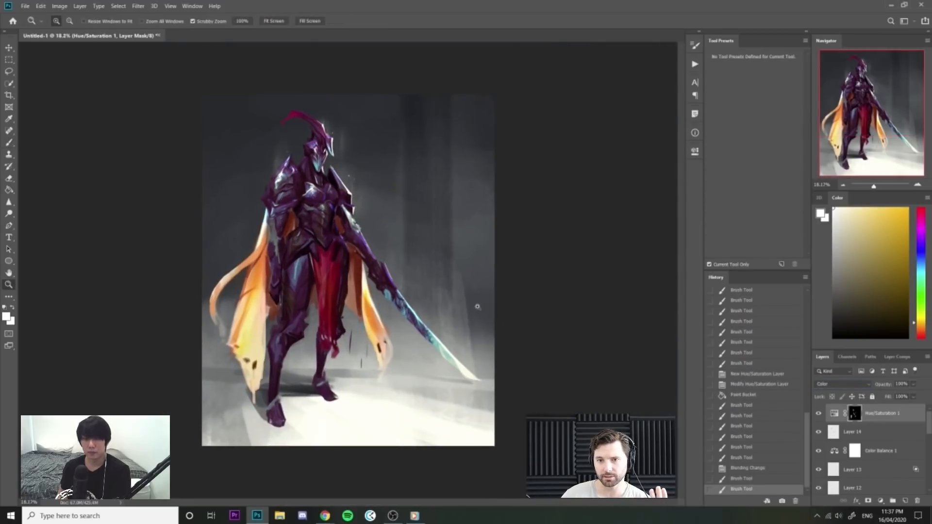